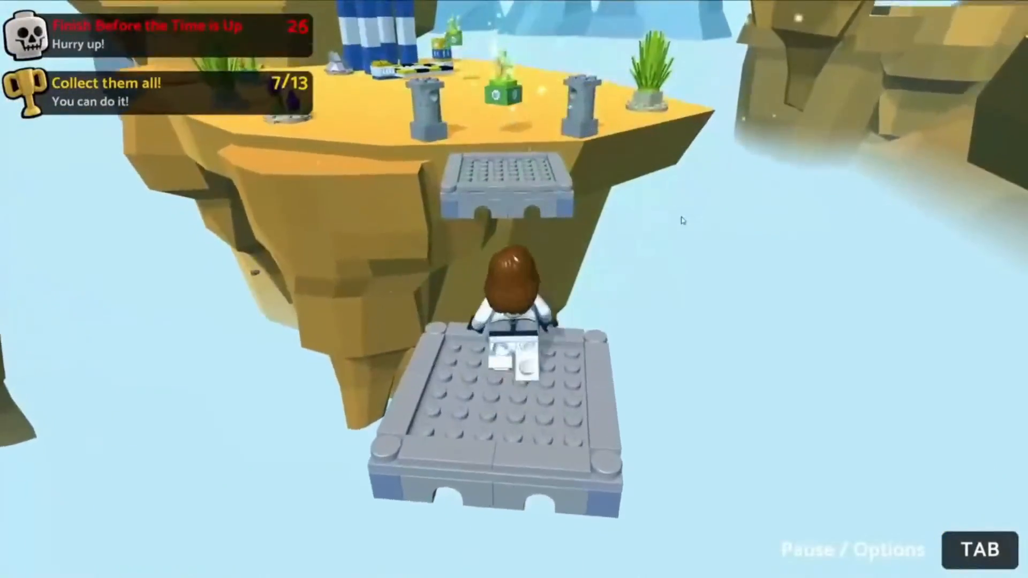
# Run the minifigure forward, collecting items and riding the elevator up onto the upper island
pyautogui.press('w')
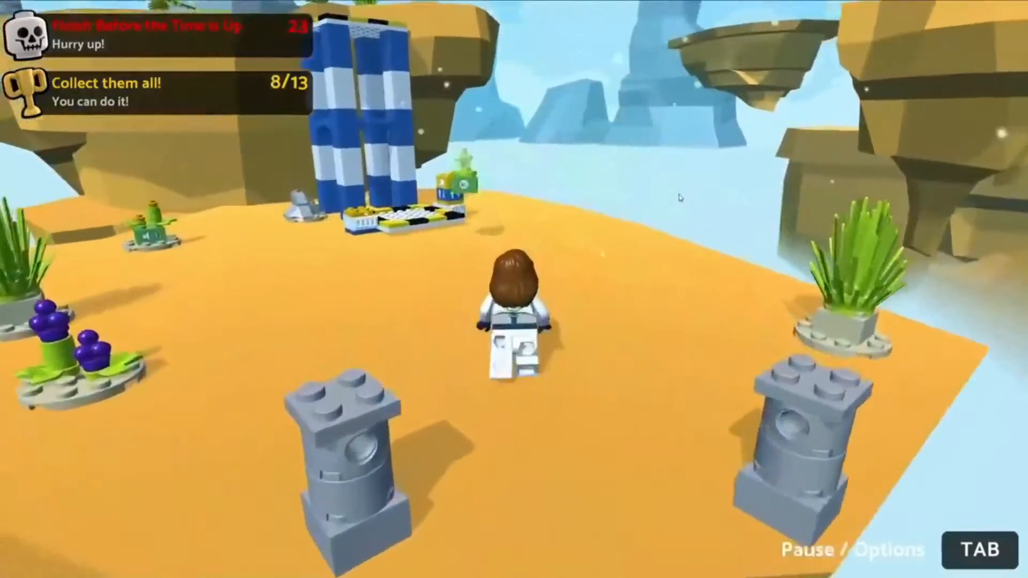
pyautogui.press('w')
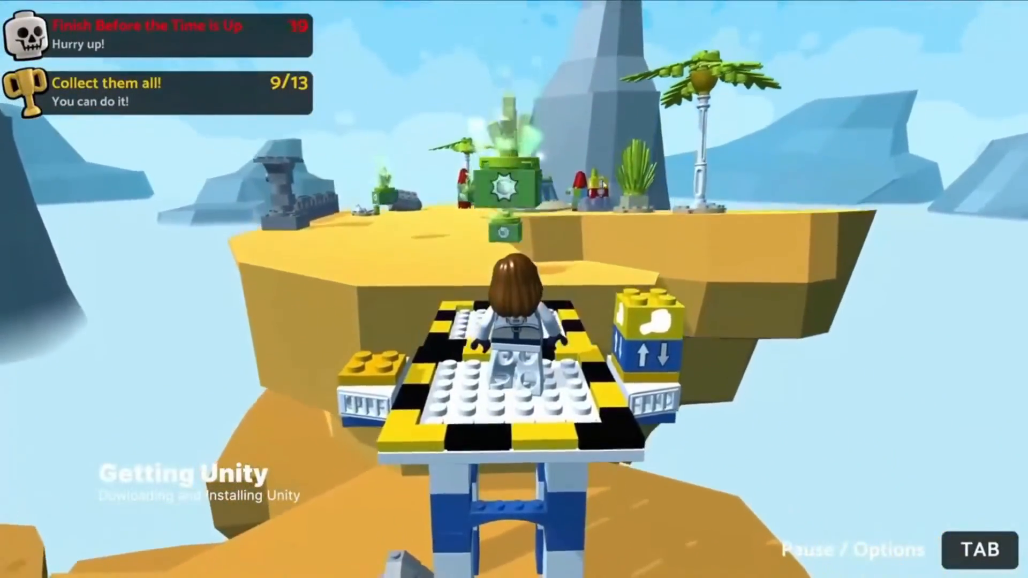
pyautogui.press('w')
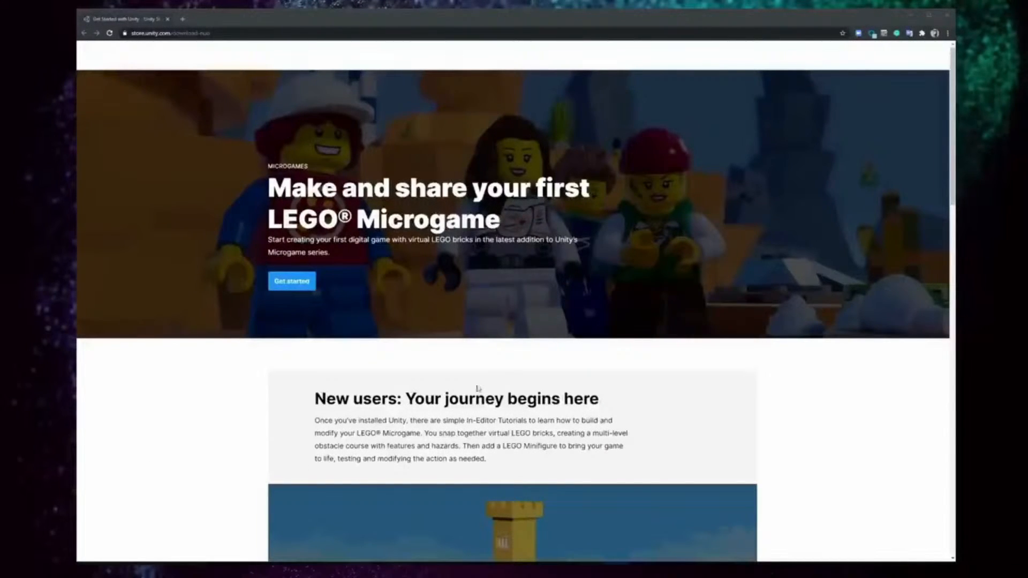
# Agree to the store terms, download UnityHubSetup.exe, and install Unity Hub into the default folder
pyautogui.click(308, 286)
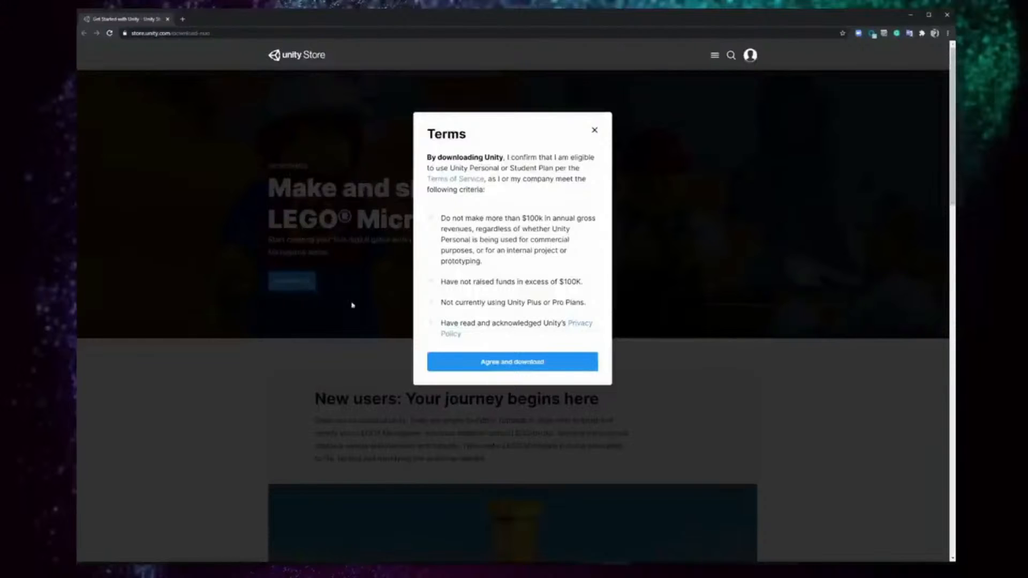
pyautogui.click(571, 364)
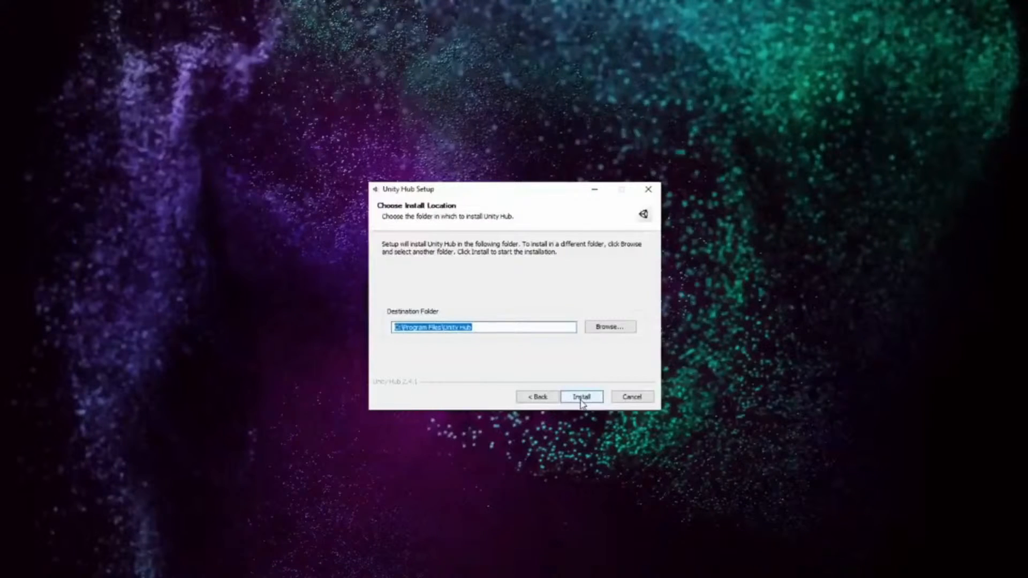
pyautogui.click(580, 396)
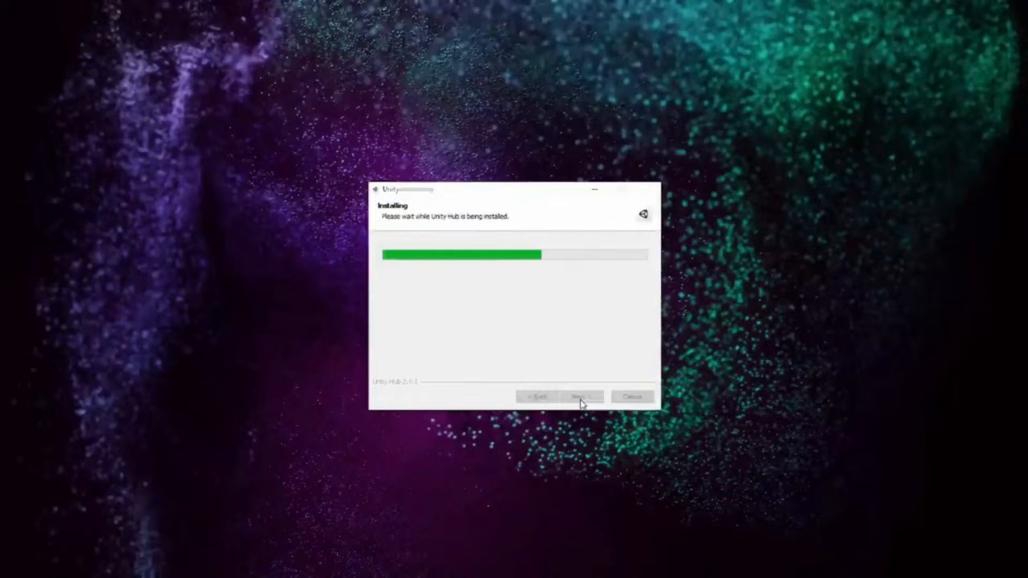
# Finish Hub setup and start installing Unity 2019.4 to C:\Program Files\Unity\Hub\Editor
pyautogui.click(581, 396)
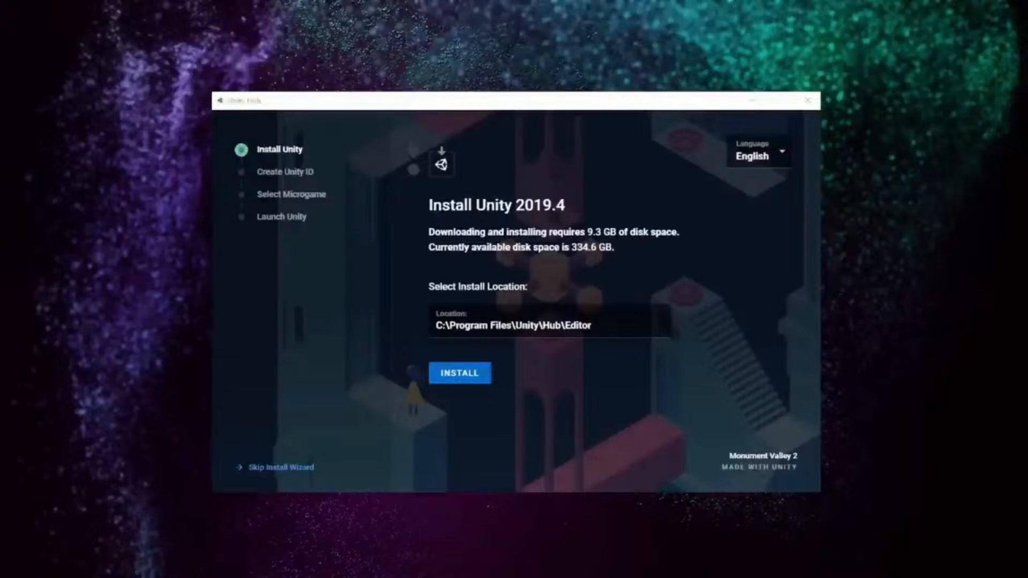
pyautogui.click(481, 381)
# Enter a username, e-mail address and password, accept Terms of Service and promotional opt-in, and create the account
pyautogui.click(467, 181)
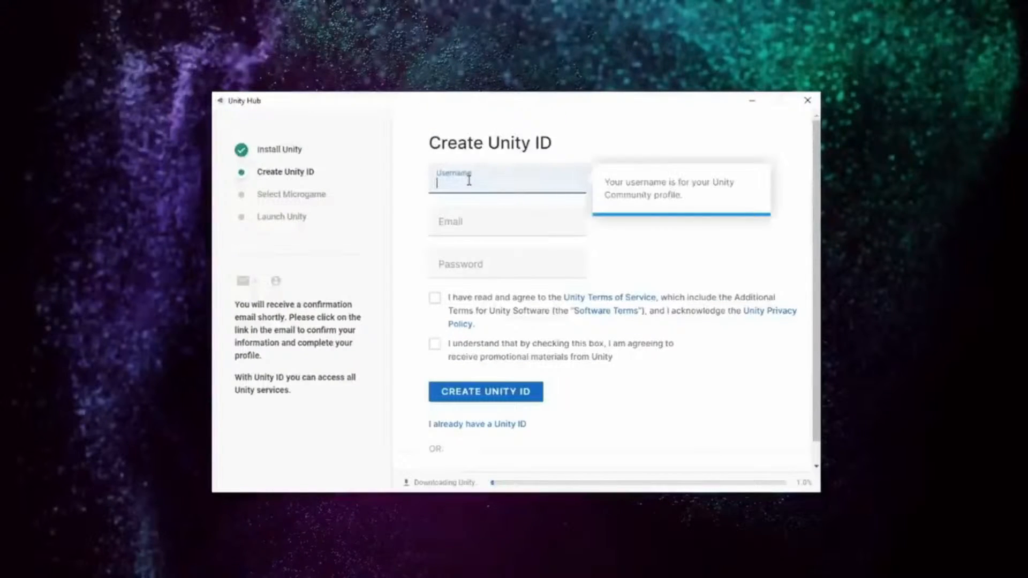
pyautogui.write('myNewUser')
pyautogui.click(470, 220)
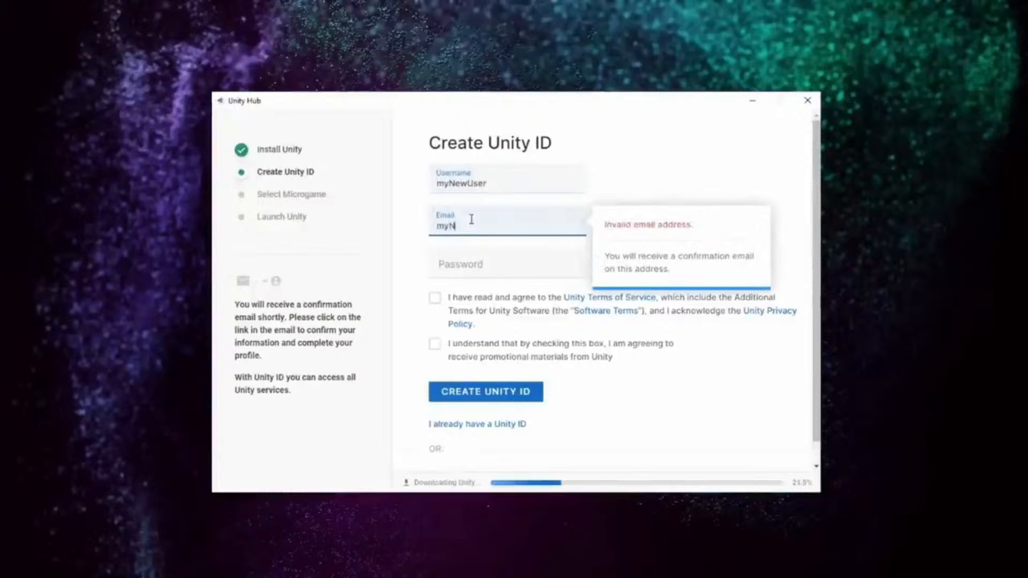
pyautogui.press('Tab')
pyautogui.write('Password123')
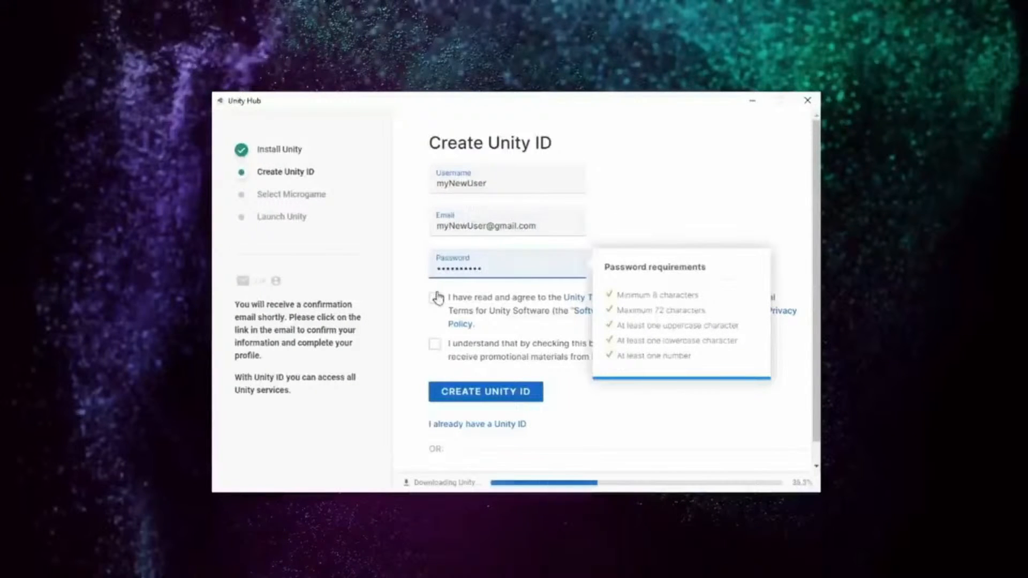
pyautogui.click(434, 297)
pyautogui.click(434, 343)
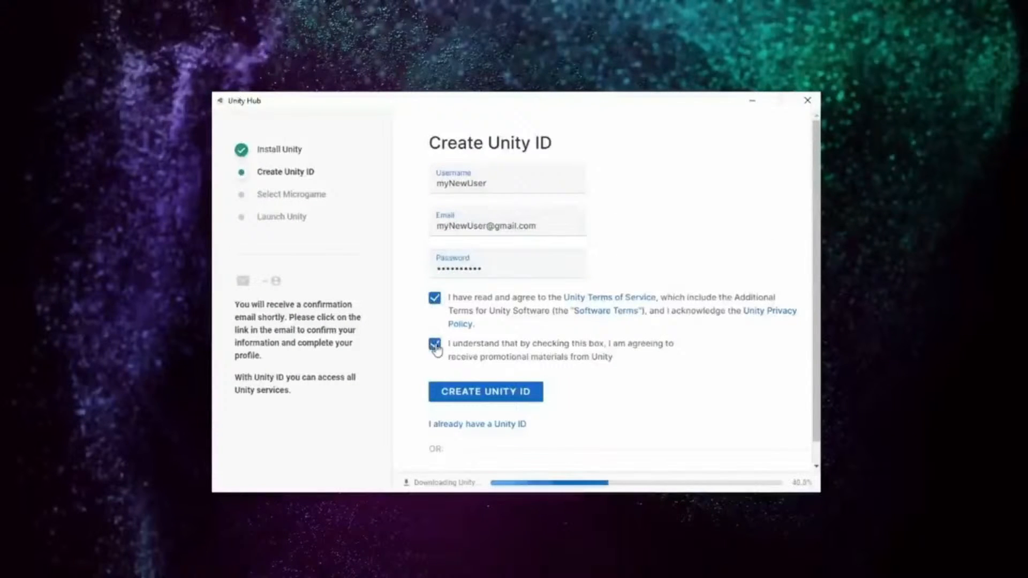
pyautogui.click(537, 397)
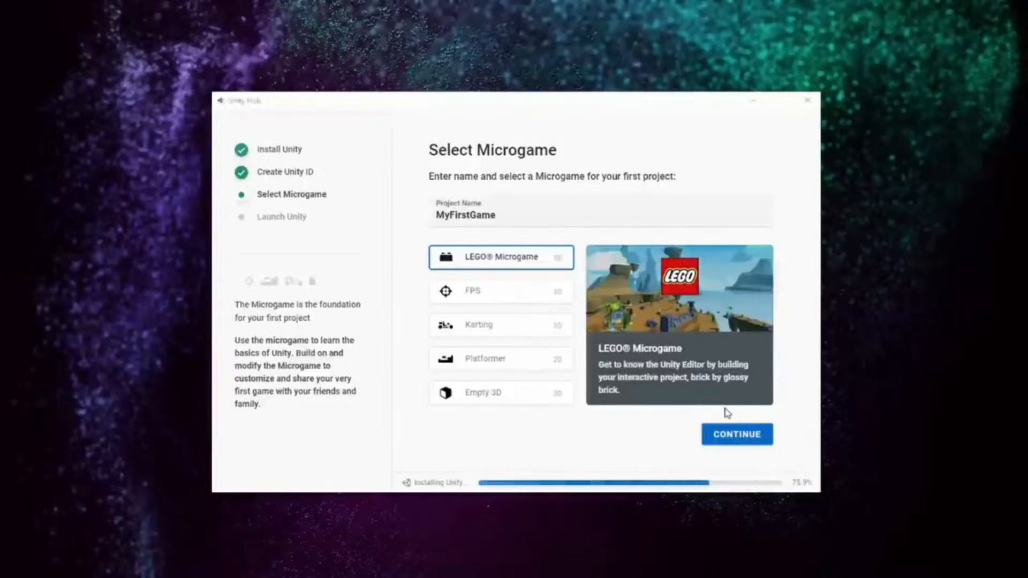
# Confirm the LEGO Microgame for the MyFirstGame project and continue
pyautogui.click(771, 440)
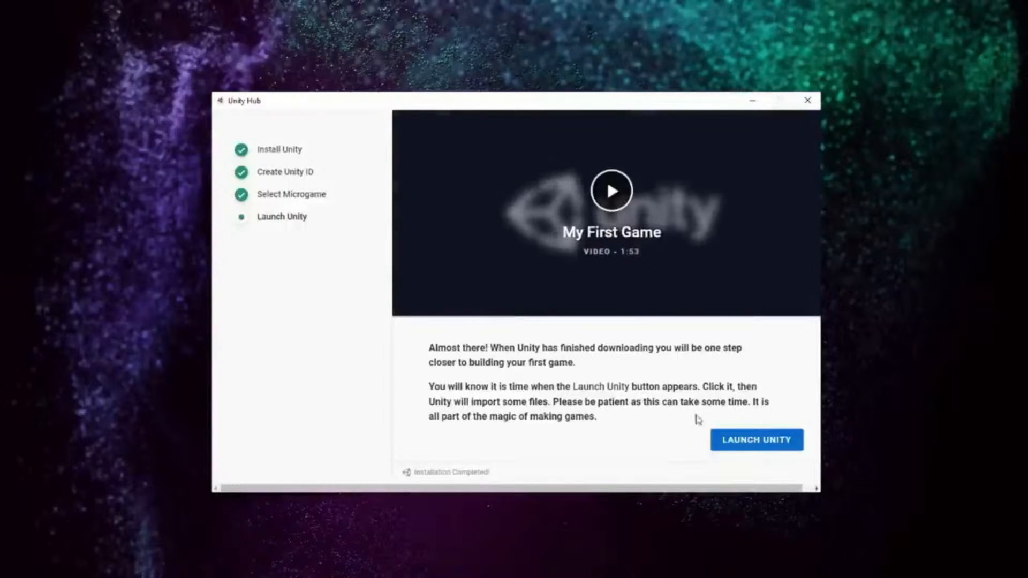
# Launch Unity with MyFirstGame, then re-download the Hub installer after agreeing to the store terms
pyautogui.click(787, 442)
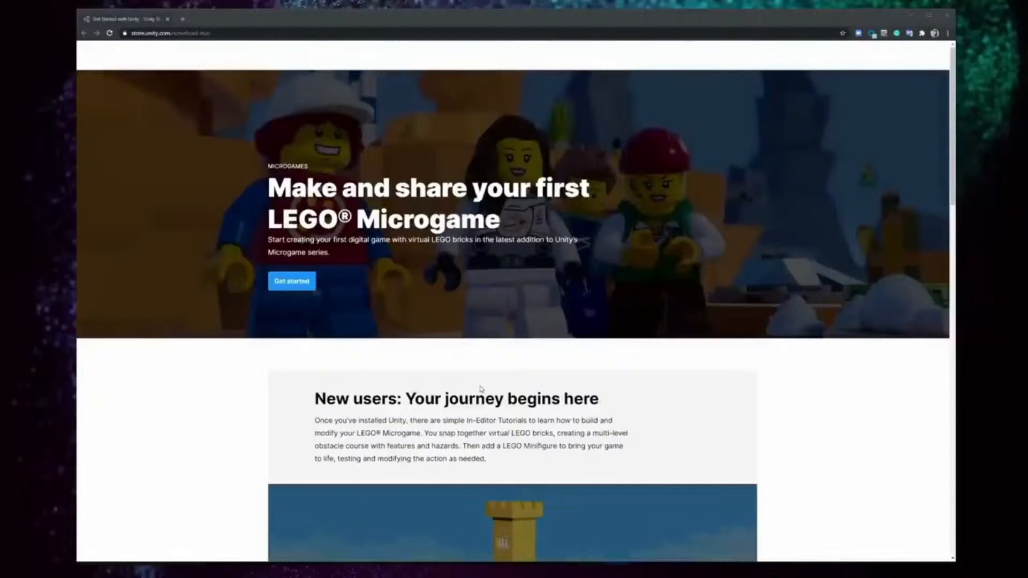
pyautogui.click(307, 284)
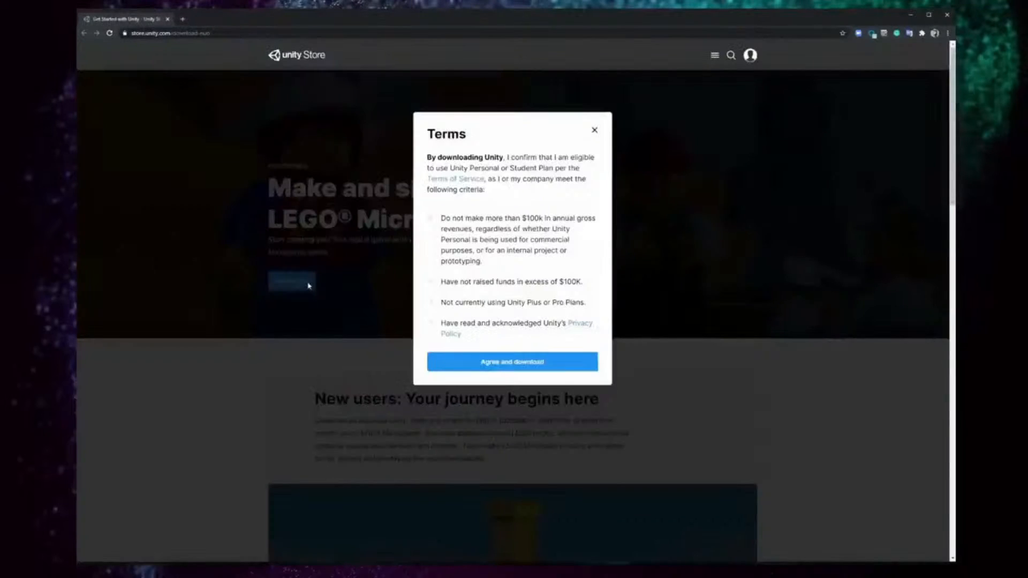
pyautogui.click(518, 358)
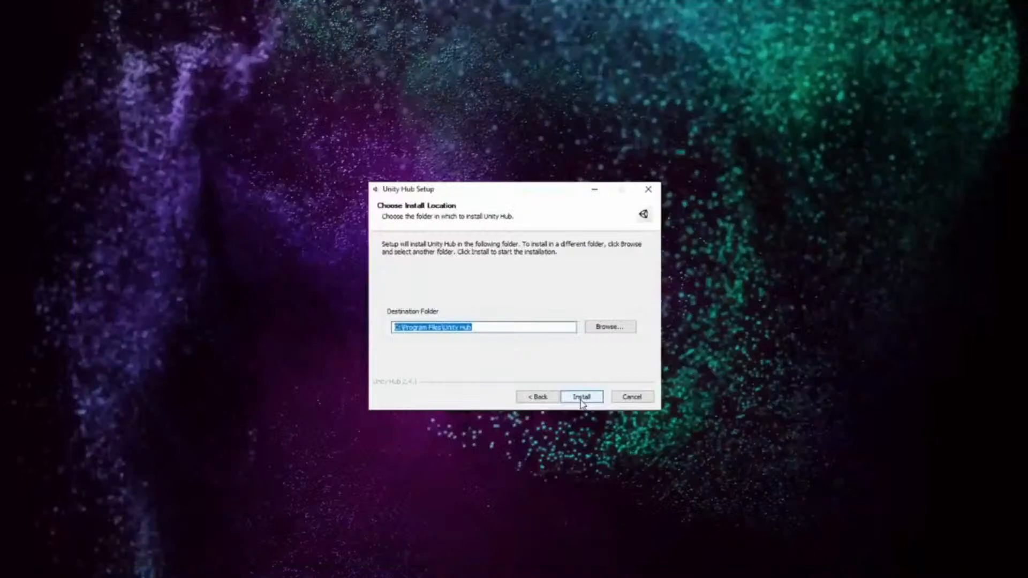
# Install Unity Hub into C:\Program Files\Unity Hub and finish setup
pyautogui.click(580, 396)
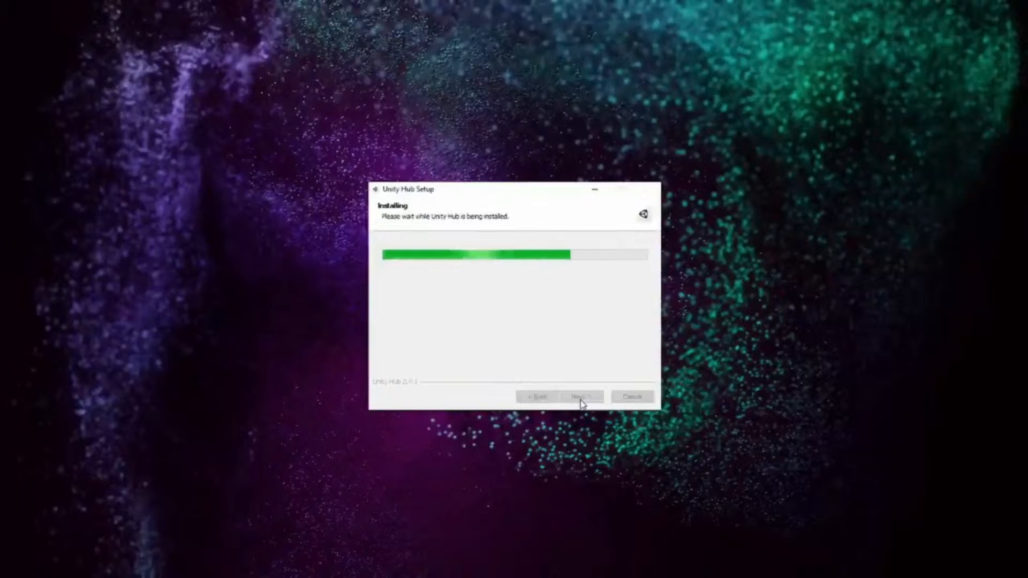
pyautogui.click(581, 396)
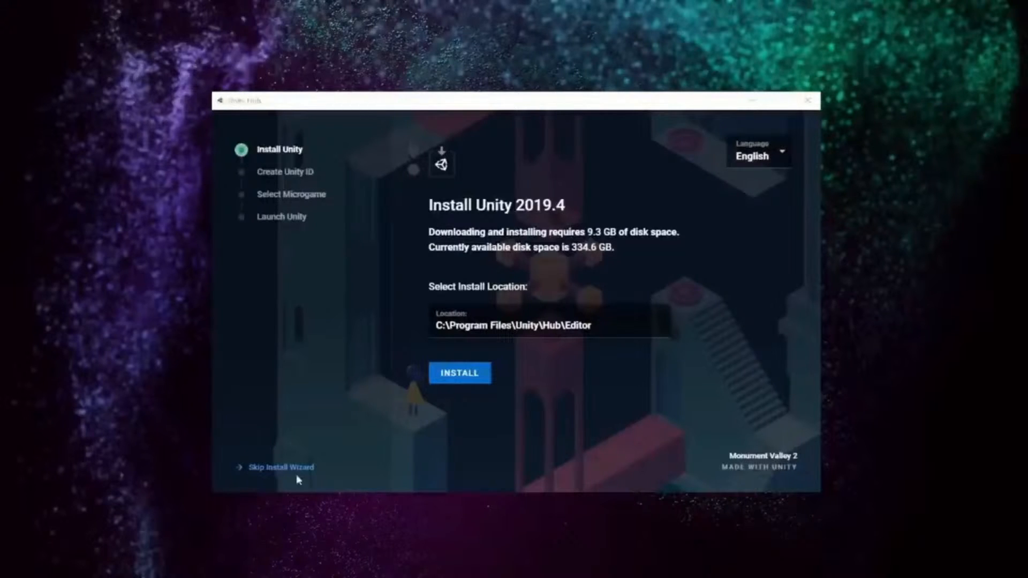
# Start the Unity 2019.4 install, then sign up with username, e-mail, password and both agreements ticked
pyautogui.click(483, 377)
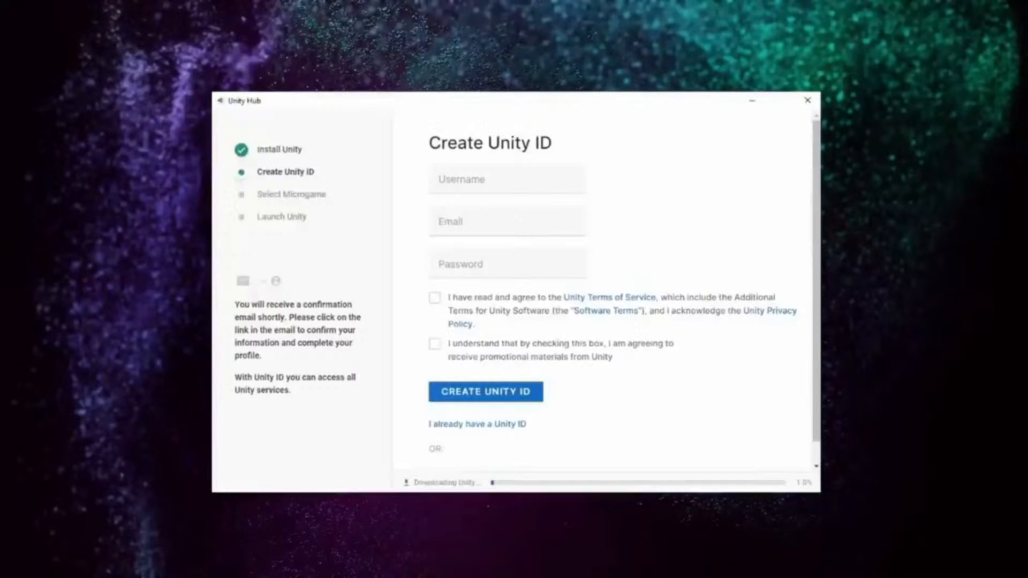
pyautogui.click(469, 181)
pyautogui.write('myNewUser')
pyautogui.click(470, 219)
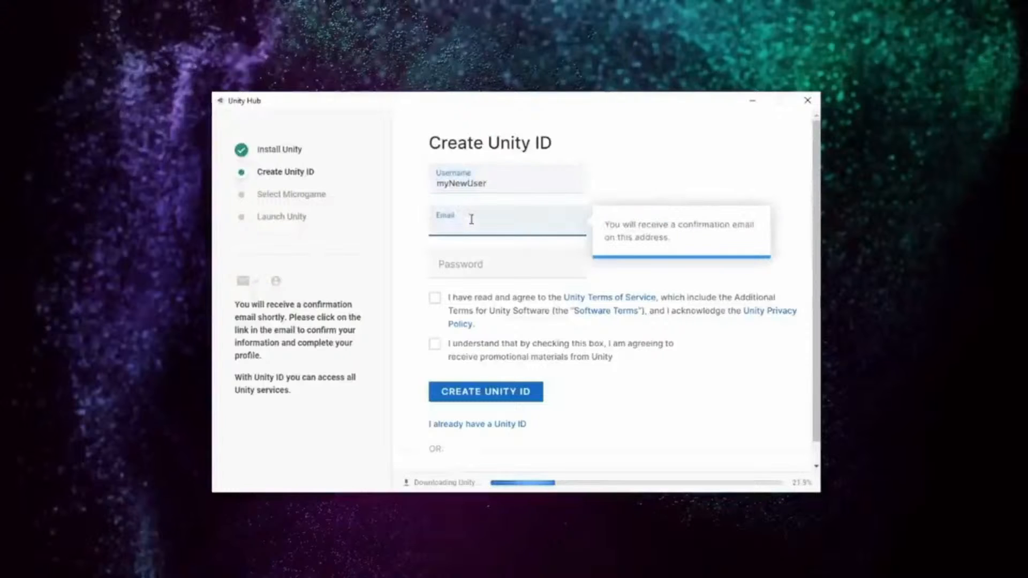
pyautogui.press('Tab')
pyautogui.write('myPassword1')
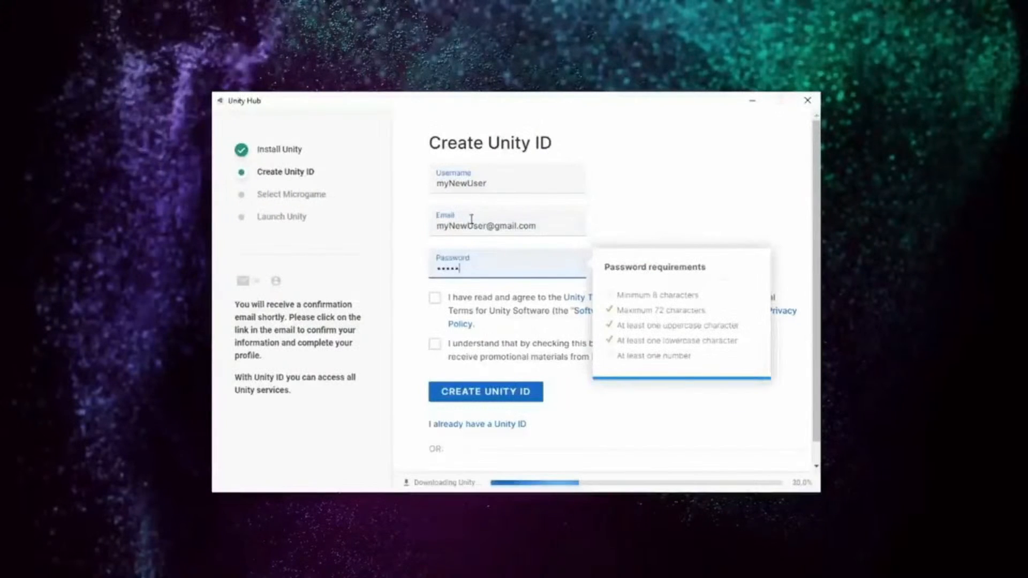
pyautogui.click(435, 298)
pyautogui.click(436, 345)
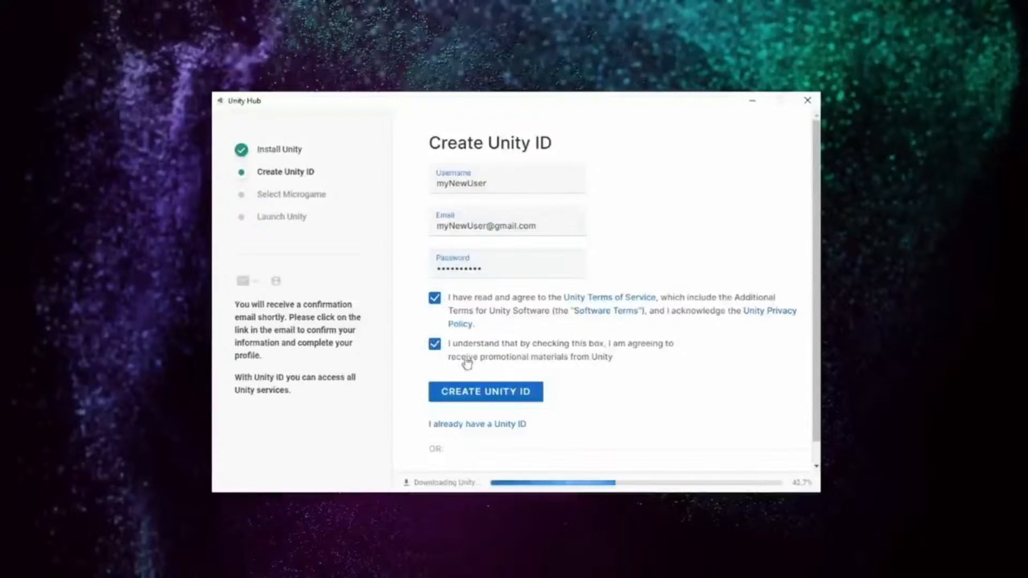
pyautogui.click(537, 400)
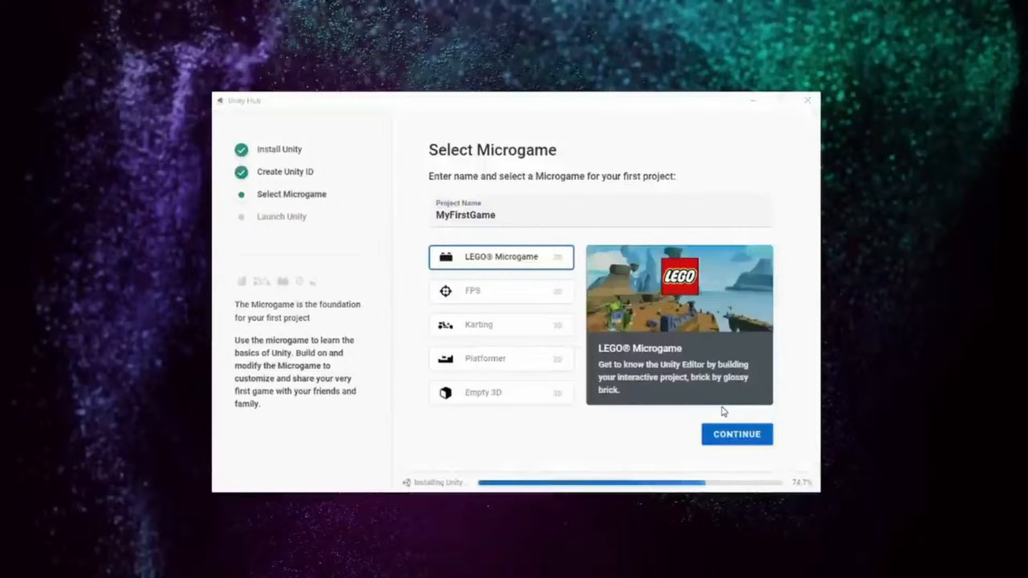
# Confirm LEGO Microgame for MyFirstGame and launch Unity once installation completes
pyautogui.click(767, 436)
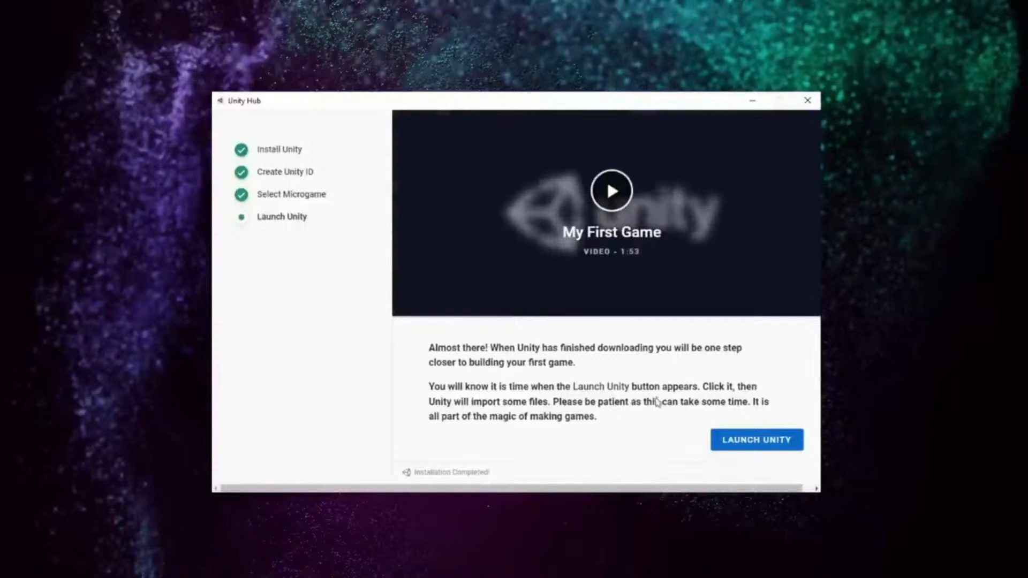
pyautogui.click(776, 443)
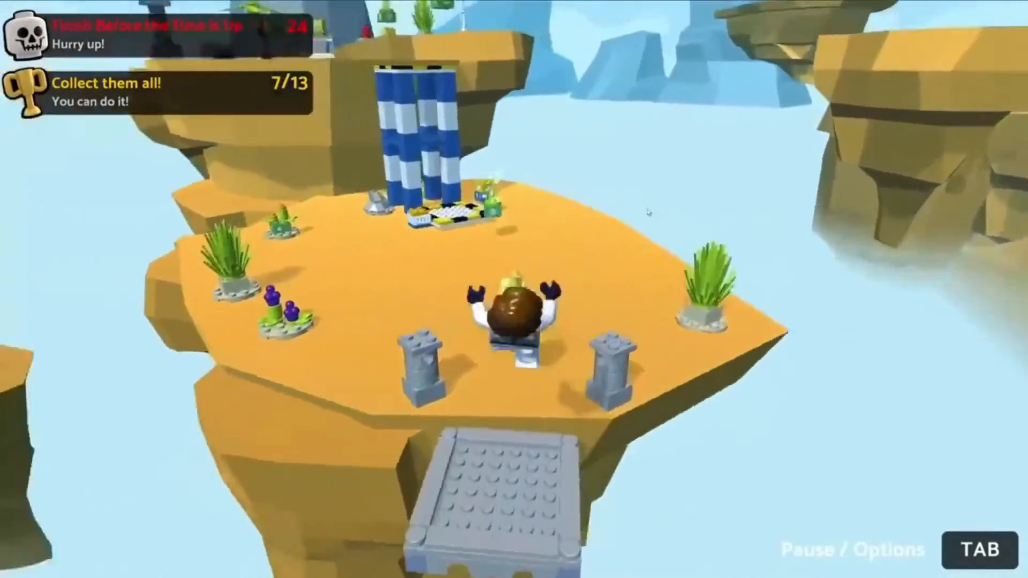
# Run the minifigure to the blue tower, ride the blue elevator, and step onto the upper island
pyautogui.press('w')
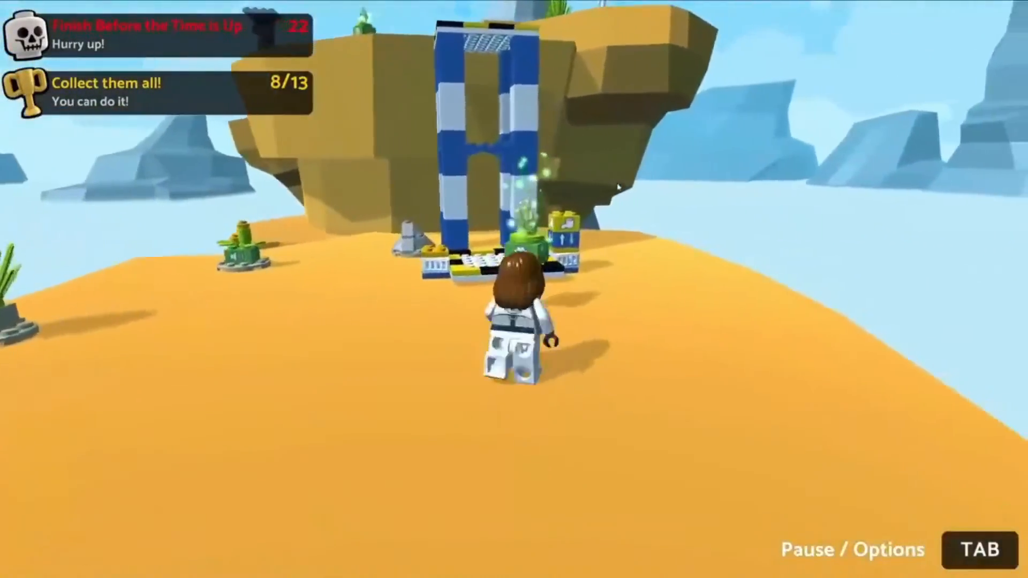
pyautogui.press('w')
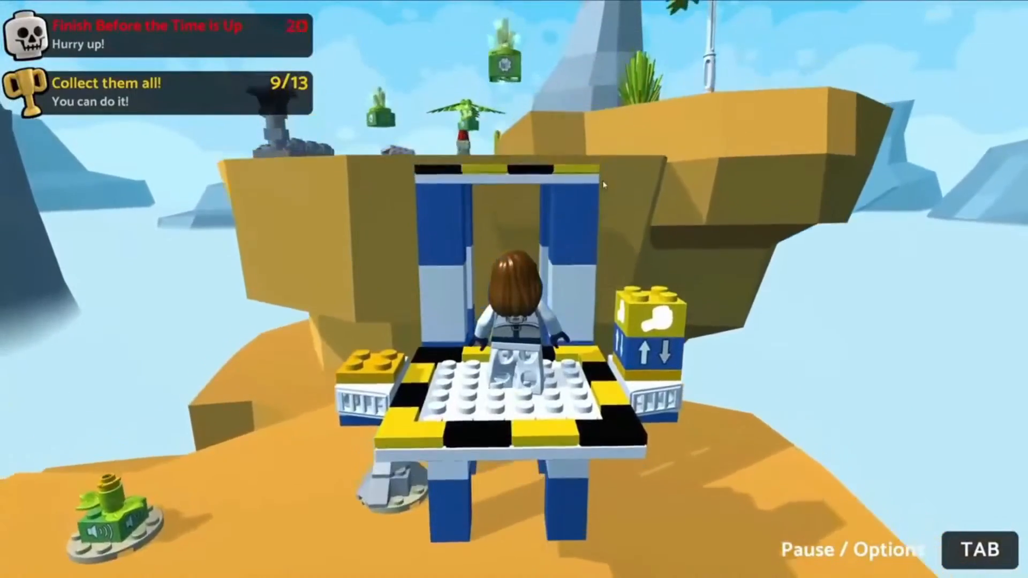
pyautogui.press('w')
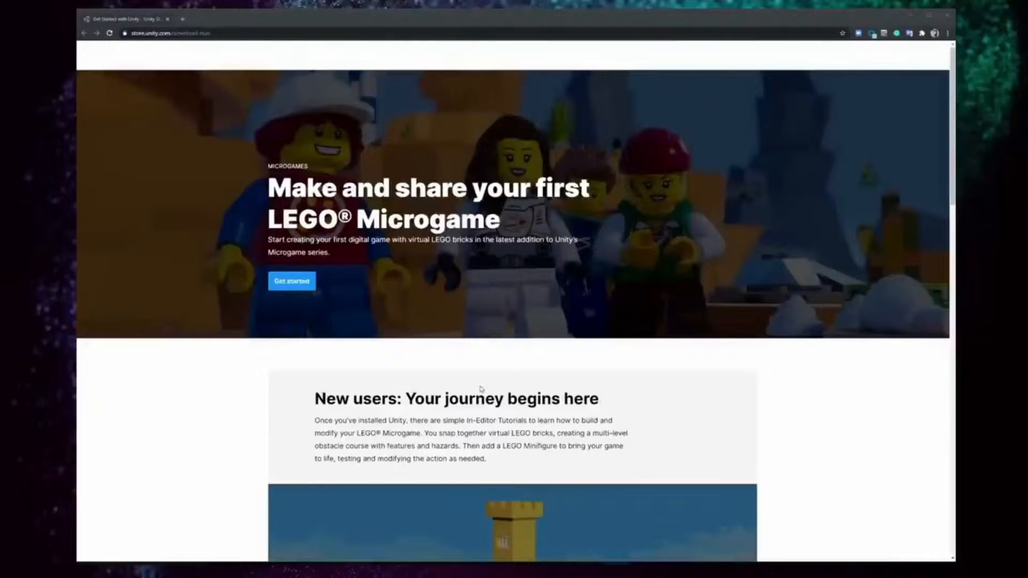
# Download the Unity Hub installer for the LEGO Microgame, install Unity Hub, and launch it
pyautogui.click(310, 287)
pyautogui.click(569, 362)
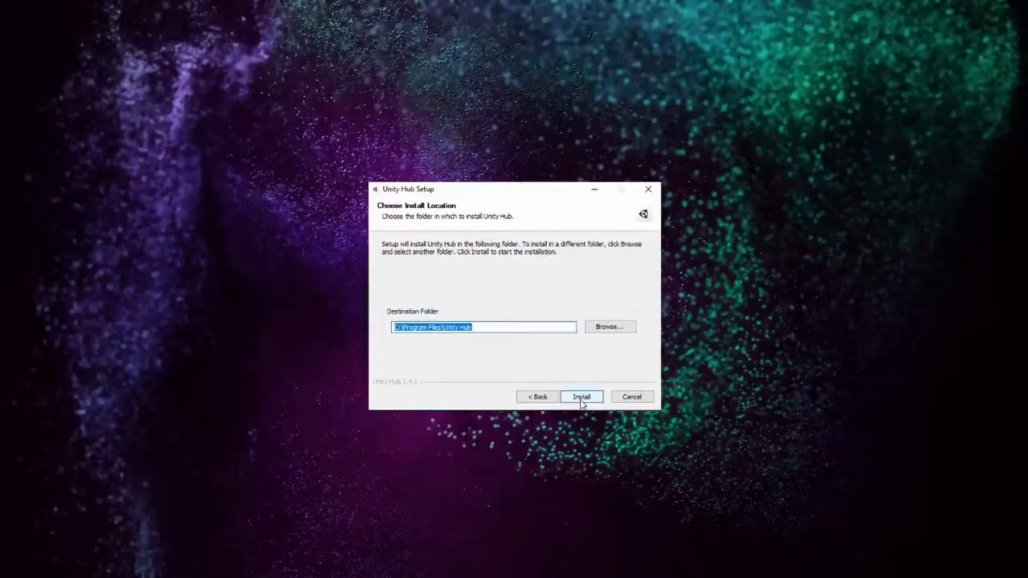
pyautogui.click(581, 397)
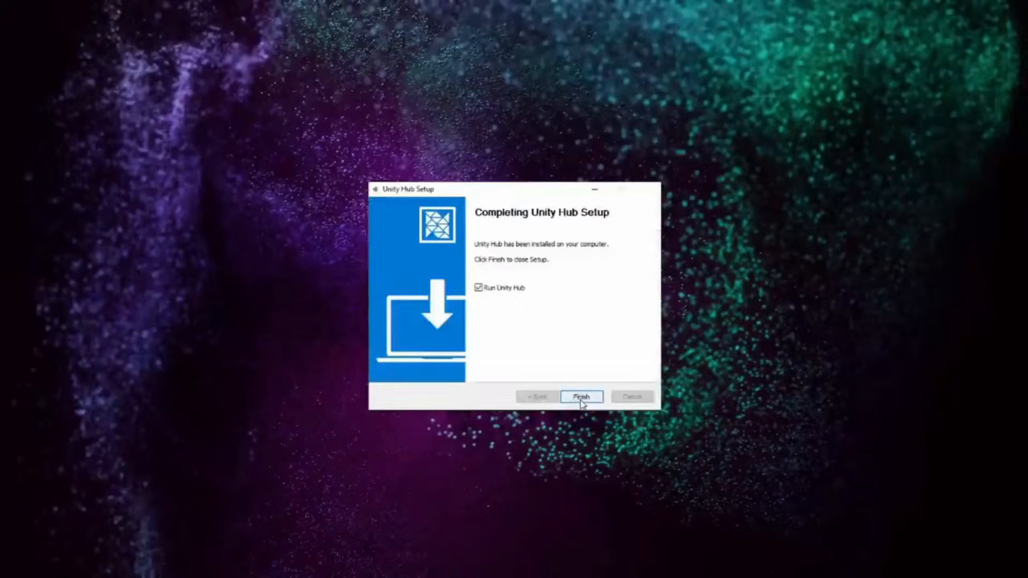
pyautogui.click(581, 399)
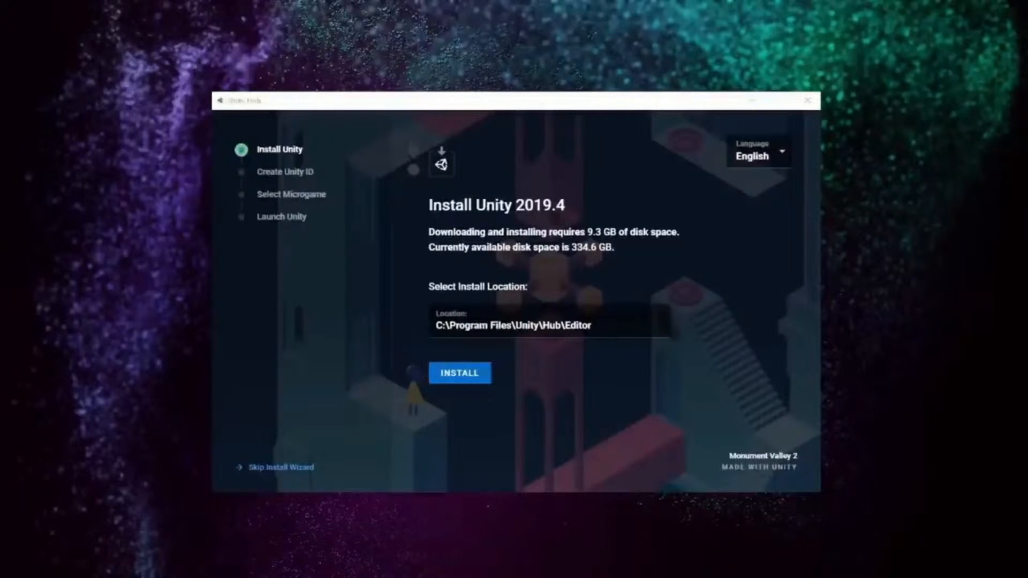
# Install Unity 2019.4 to the default location and create a Unity ID with username, e-mail, password, terms and promotions ticked
pyautogui.click(459, 373)
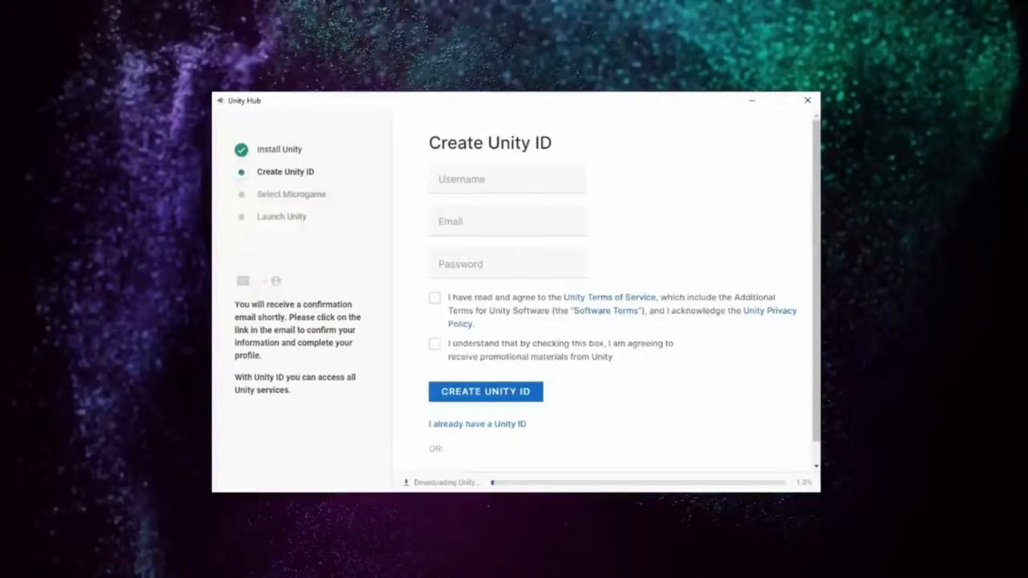
pyautogui.click(468, 180)
pyautogui.write('myNewUser')
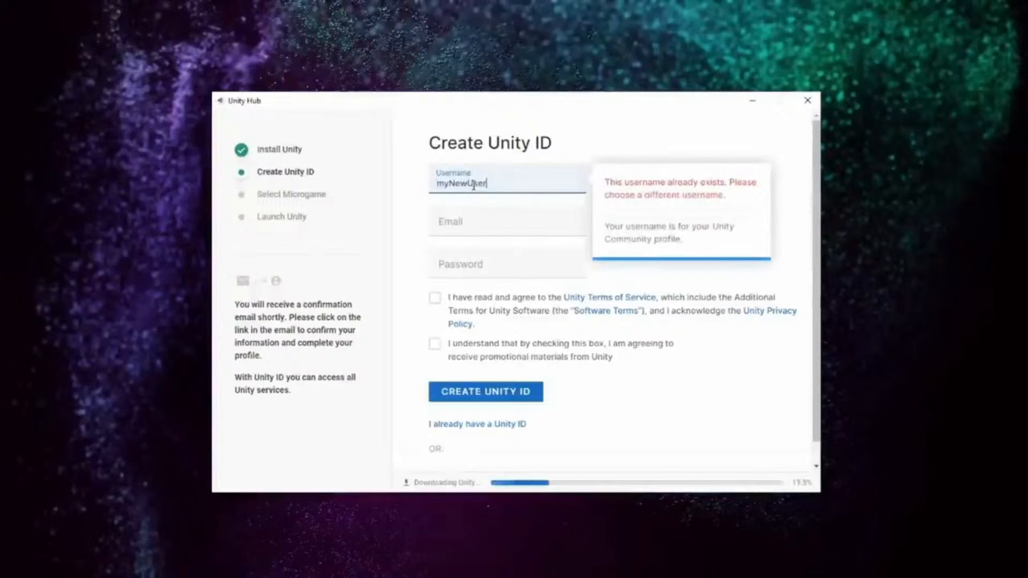
pyautogui.click(470, 218)
pyautogui.press('Tab')
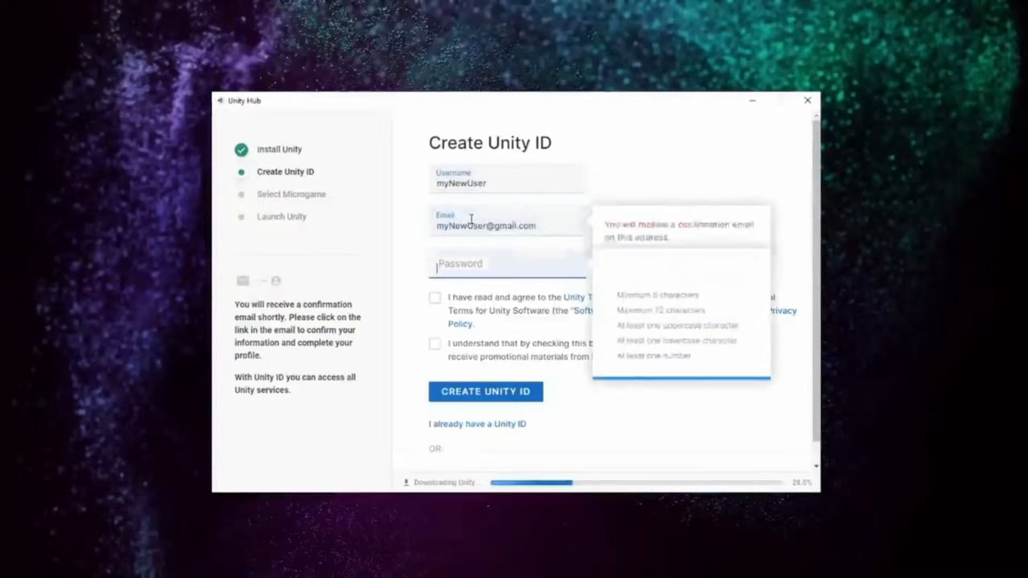
pyautogui.write('myPassword1')
pyautogui.click(434, 298)
pyautogui.click(435, 345)
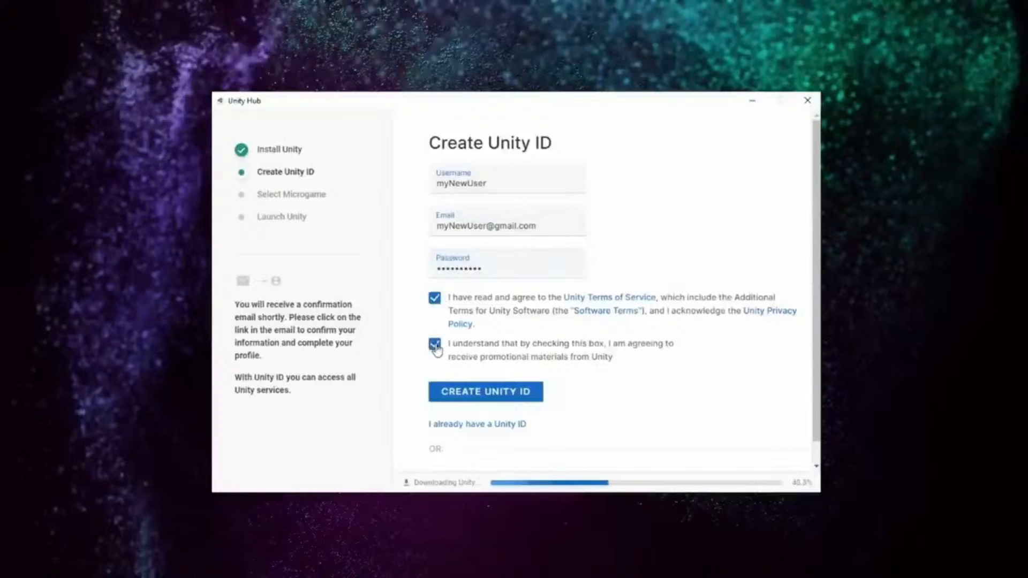
pyautogui.click(537, 397)
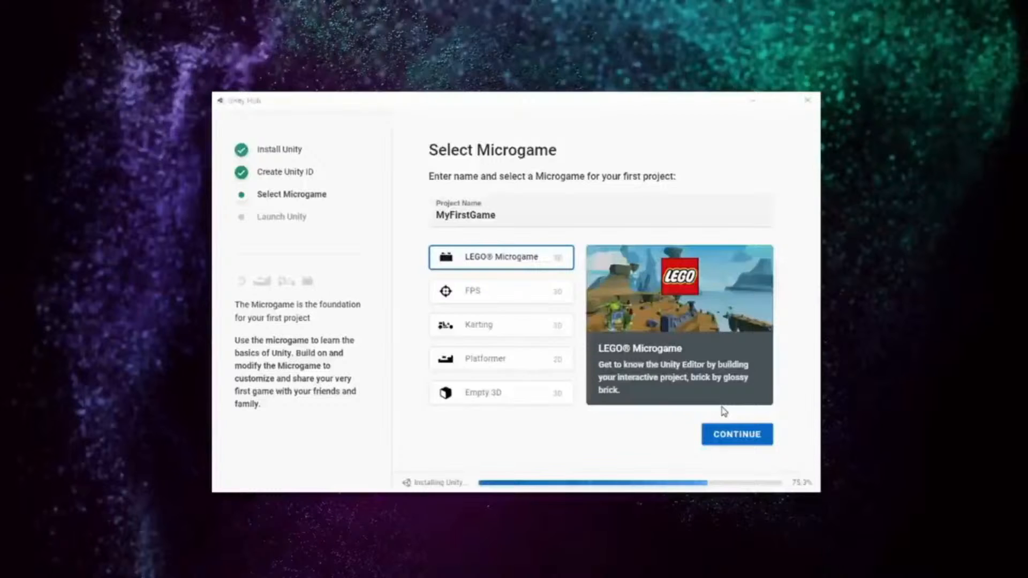
# Confirm LEGO Microgame as the template for the MyFirstGame project
pyautogui.click(769, 436)
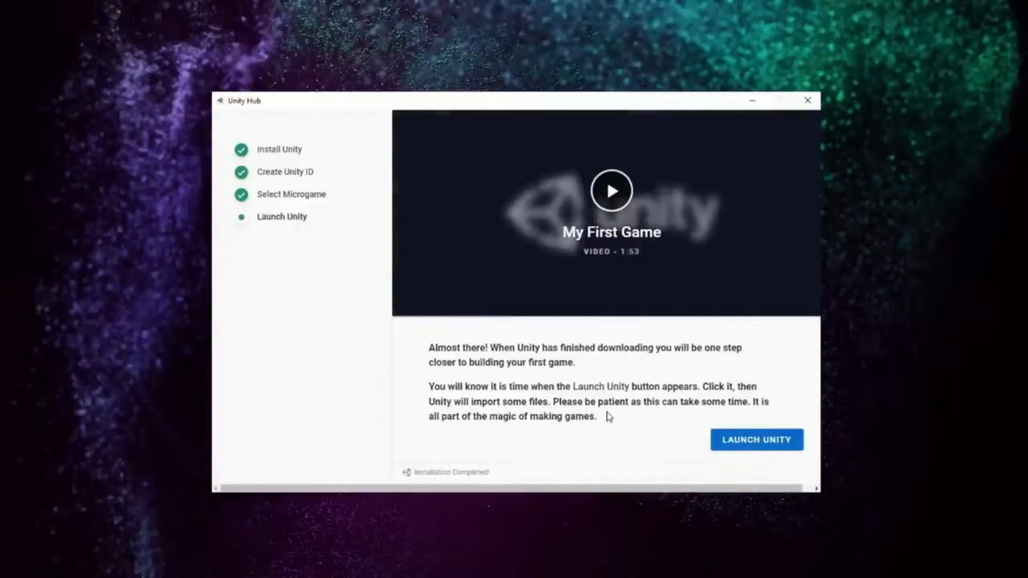
pyautogui.click(785, 442)
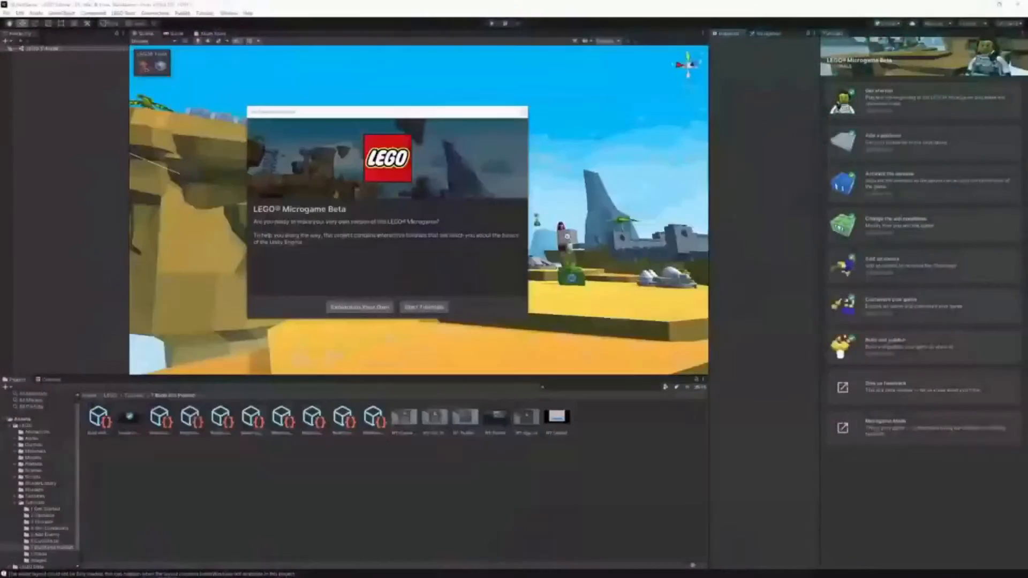
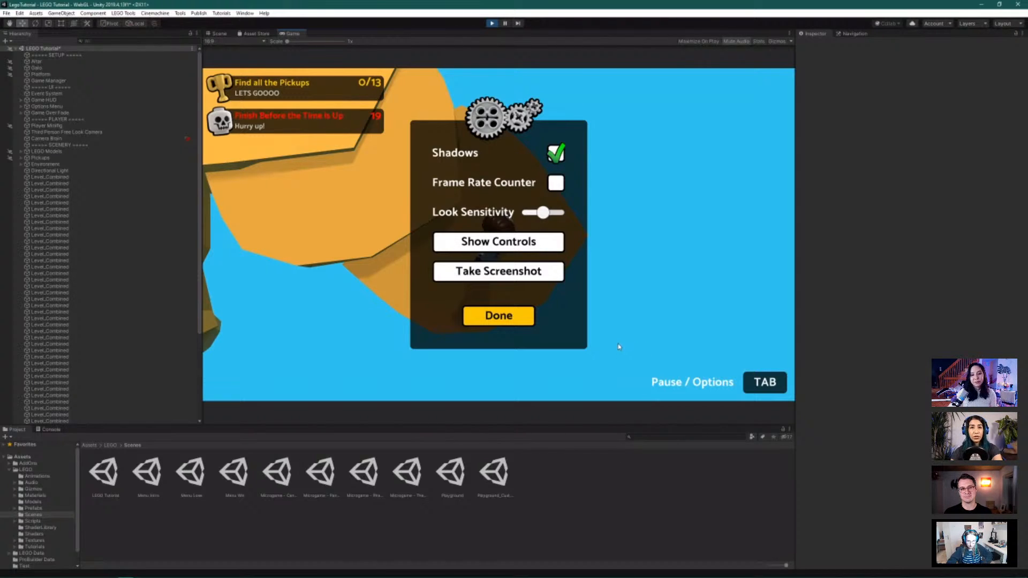
# Resume the game, then run and jump across the platforms and grey brick bridge collecting pickups
pyautogui.click(499, 316)
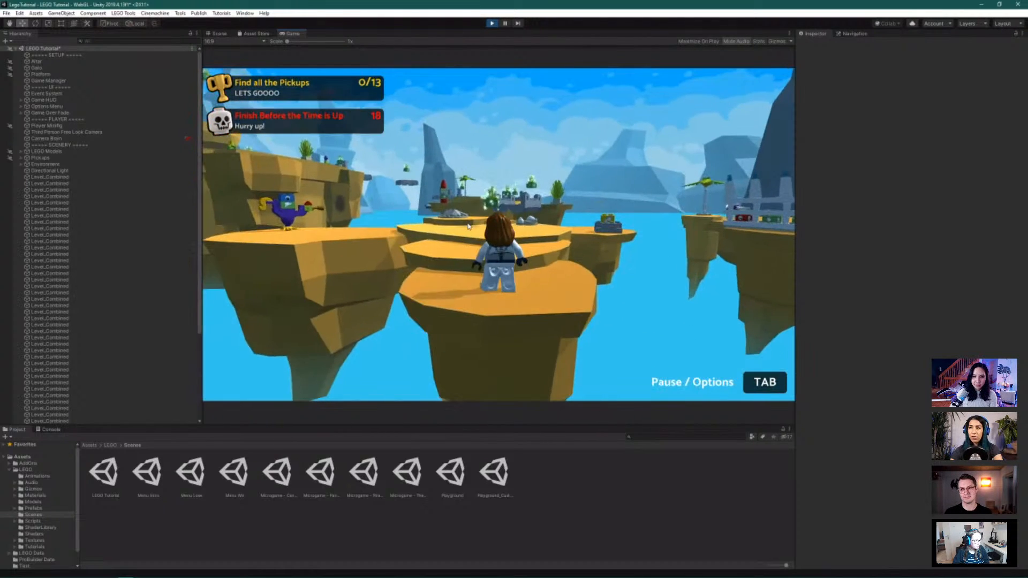
pyautogui.press('w')
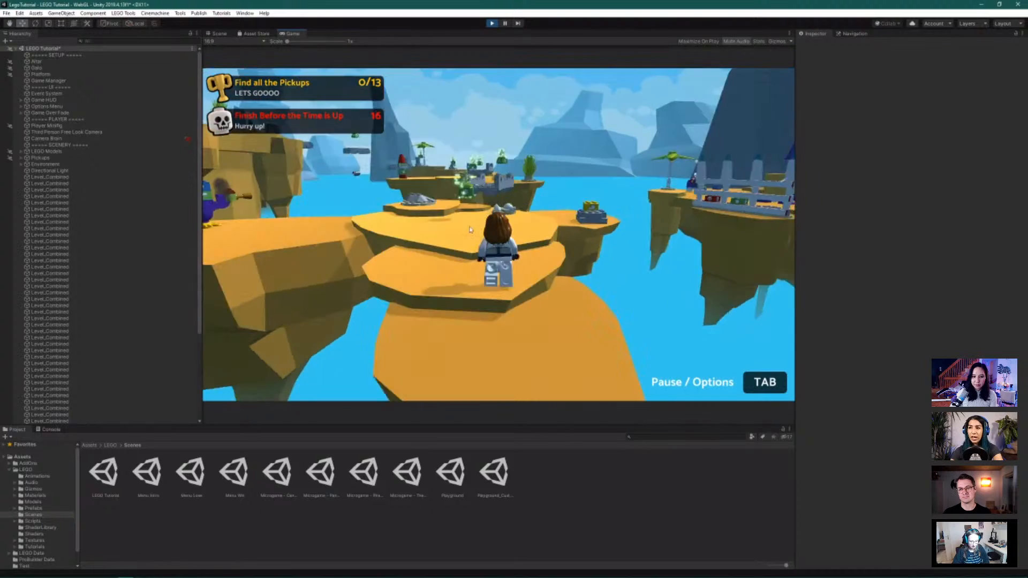
pyautogui.press('w')
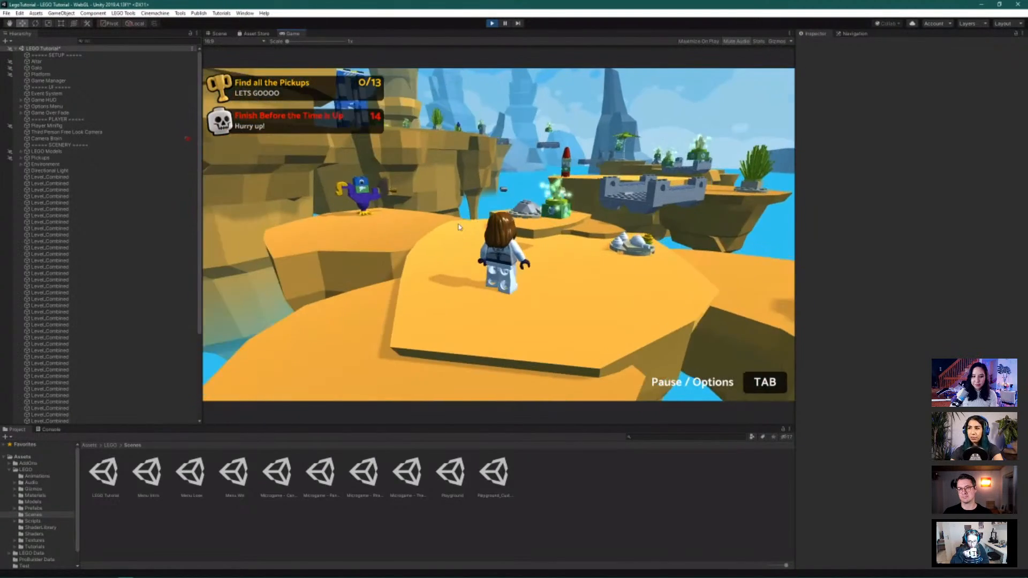
pyautogui.press('w')
pyautogui.press('a')
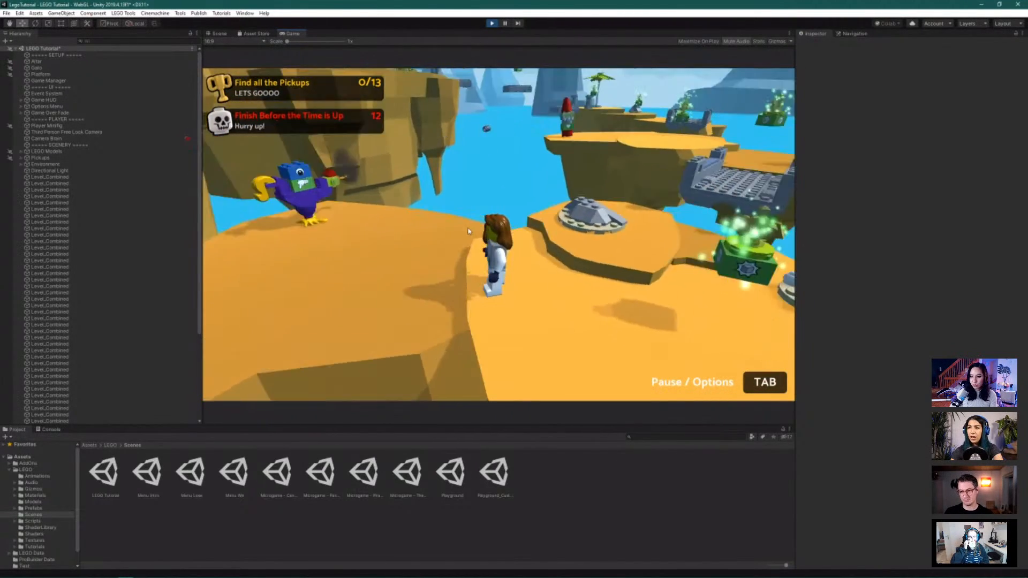
pyautogui.press('w')
pyautogui.press('d')
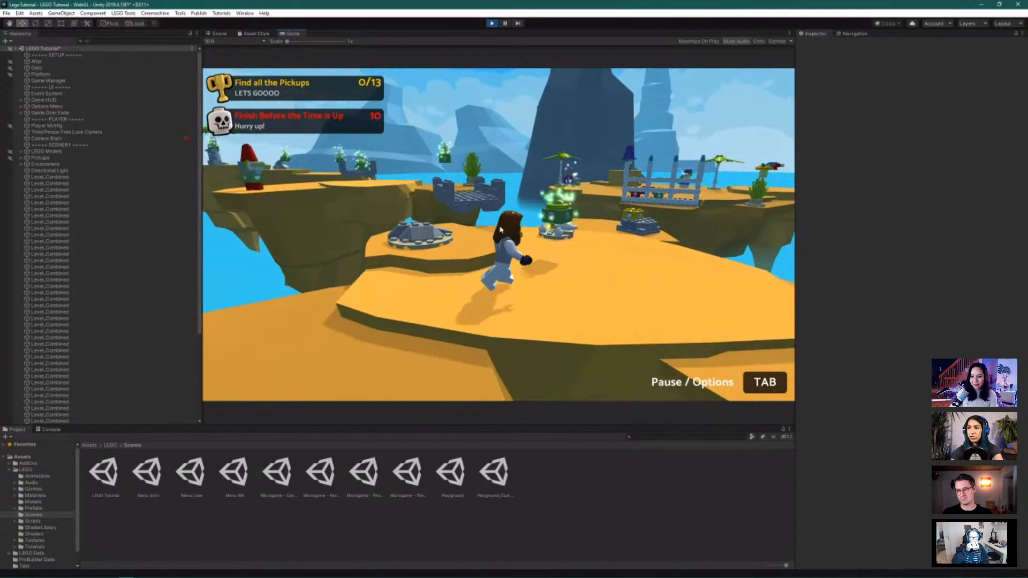
pyautogui.press('w')
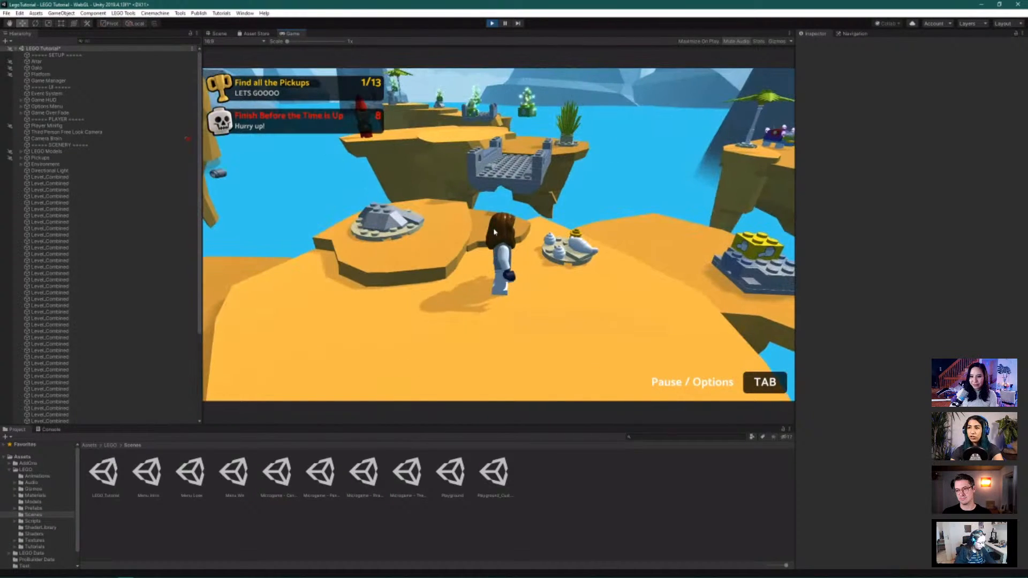
pyautogui.press('w')
pyautogui.press('space')
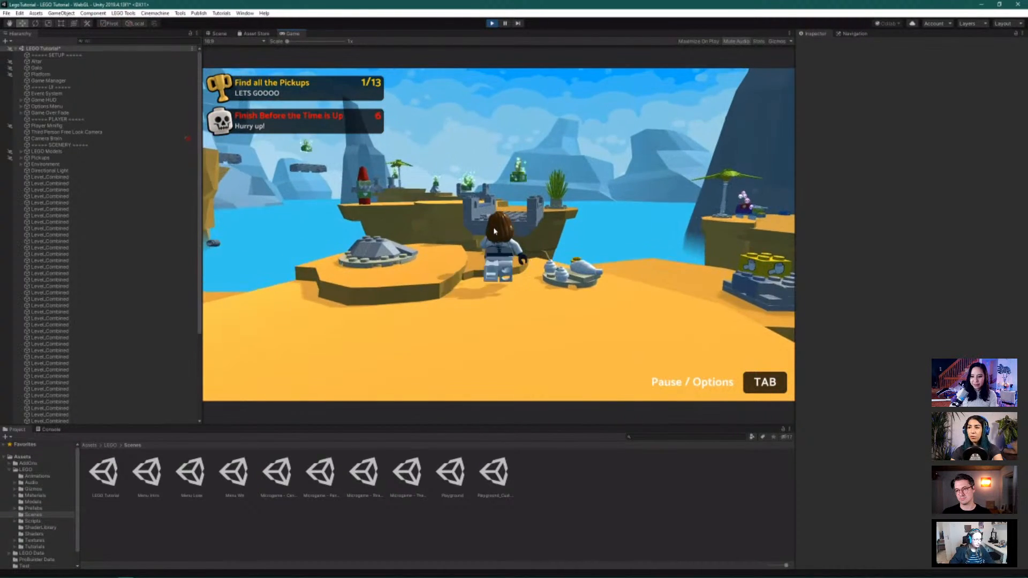
pyautogui.press('w')
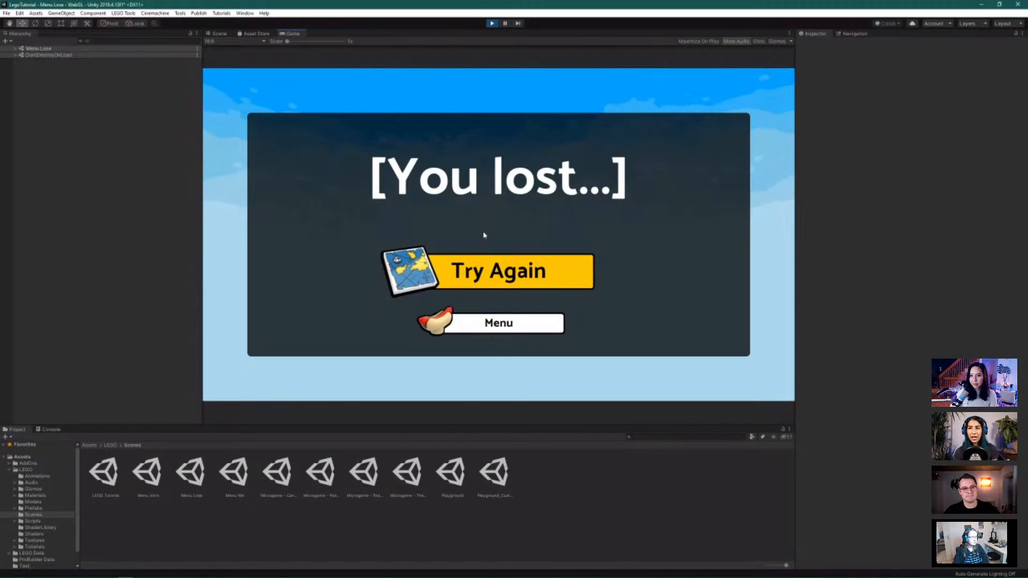
# Exit Play mode to get back to editing the LEGO Tutorial scene
pyautogui.click(492, 24)
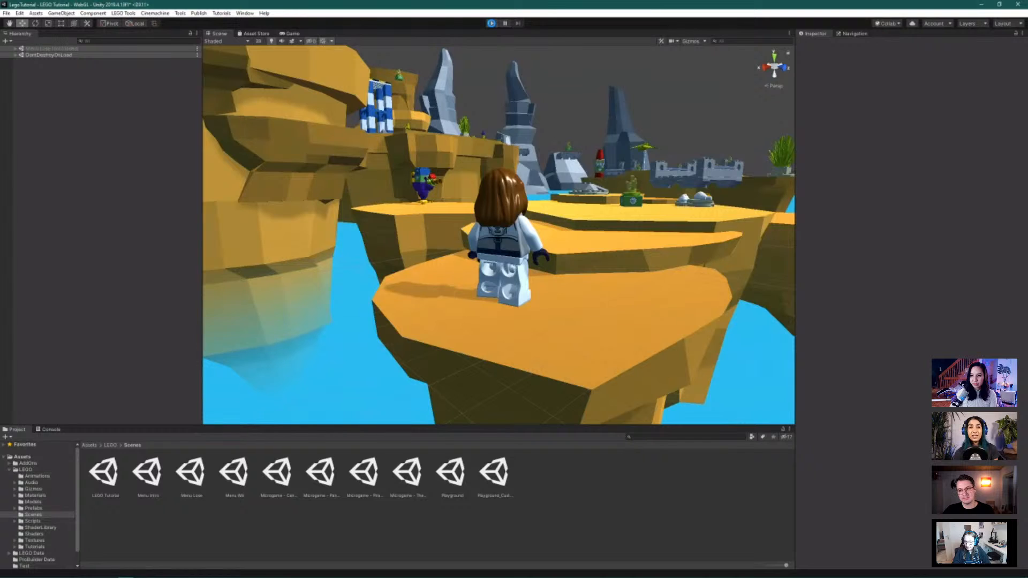
pyautogui.click(492, 23)
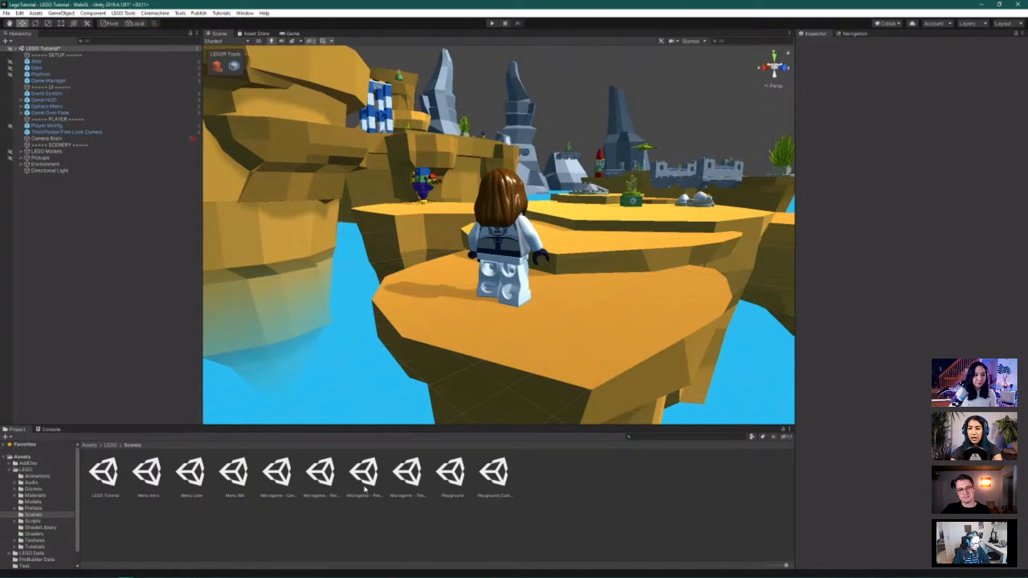
# Open the Playground scene without saving the tutorial level and frame the Pizza Boy minifig
pyautogui.doubleClick(458, 481)
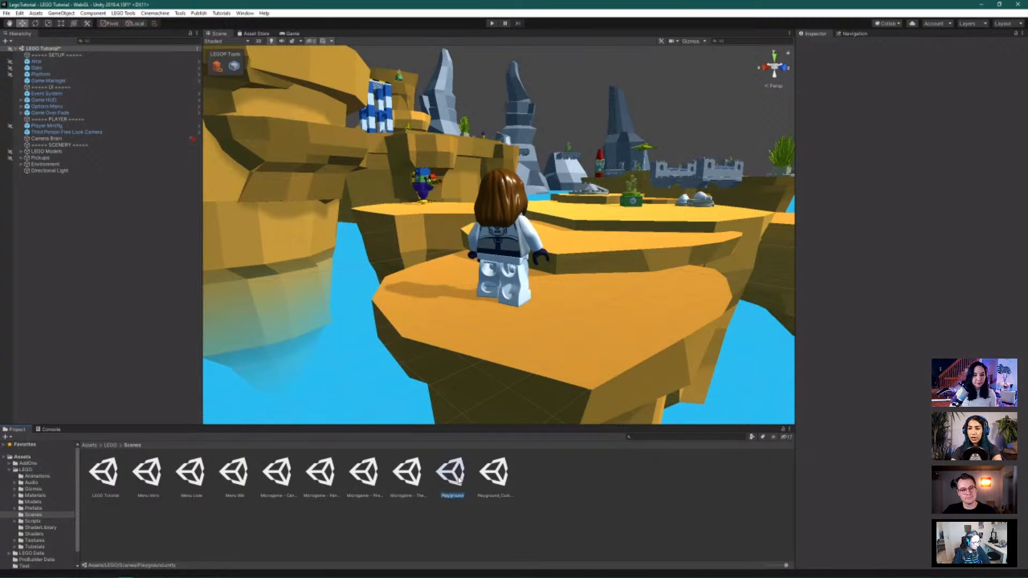
pyautogui.click(537, 310)
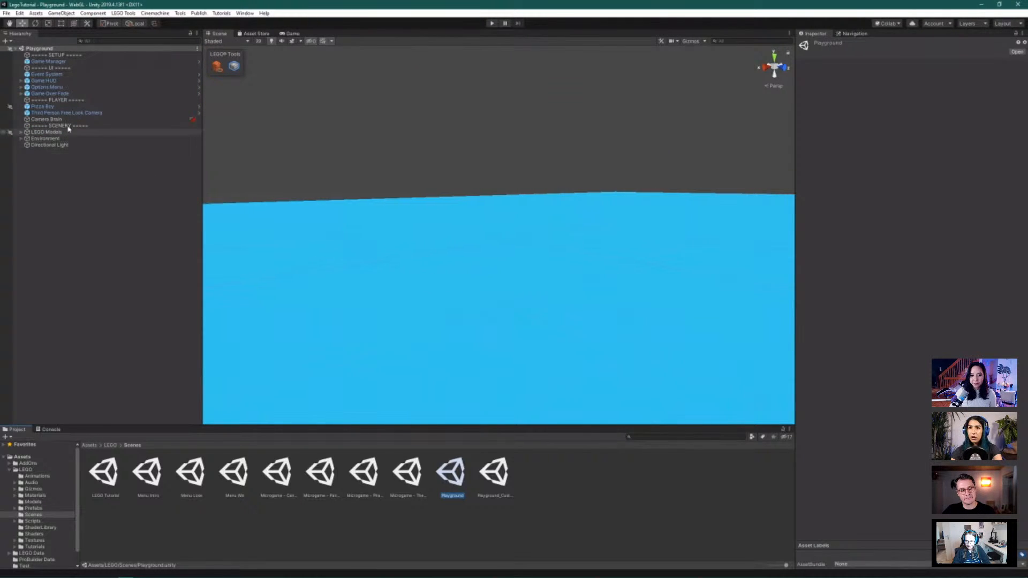
pyautogui.click(74, 107)
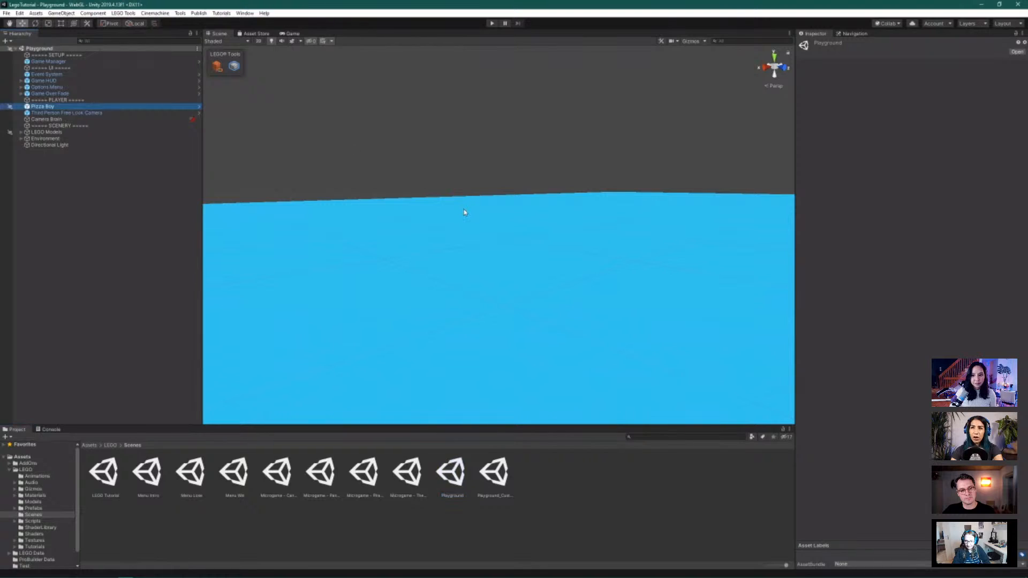
pyautogui.press('f')
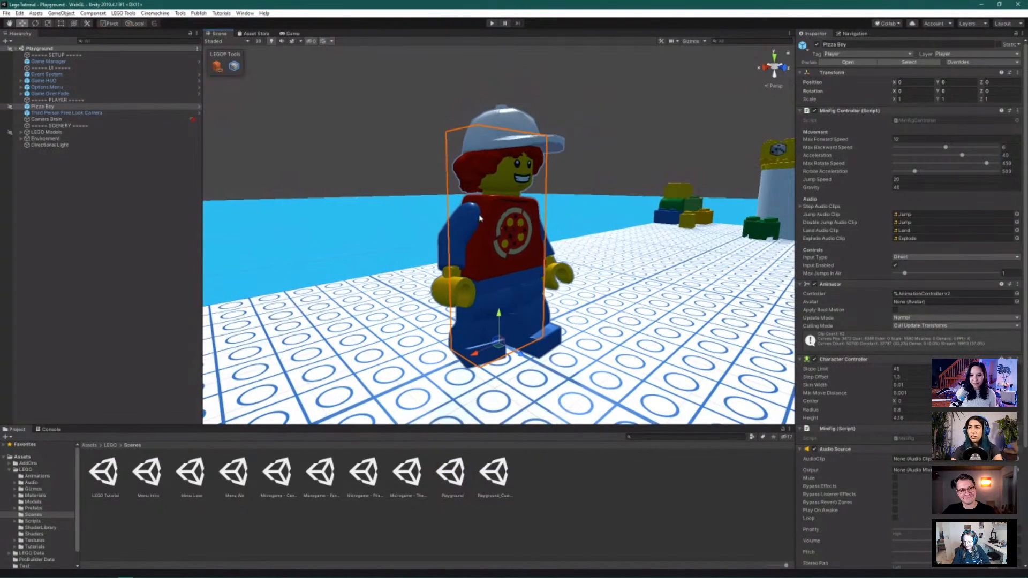
# Orbit and zoom around Pizza Boy to view him from new angles
pyautogui.keyDown('alt'); pyautogui.moveTo(421, 224); pyautogui.dragTo(562, 219); pyautogui.keyUp('alt')
pyautogui.scroll(-8, 577, 180)
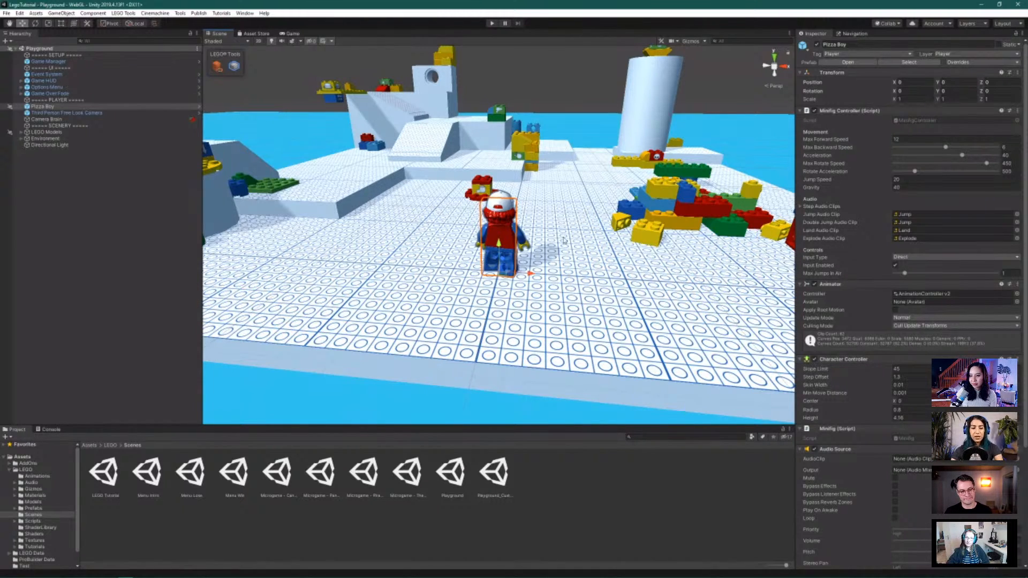
pyautogui.scroll(4, 596, 182)
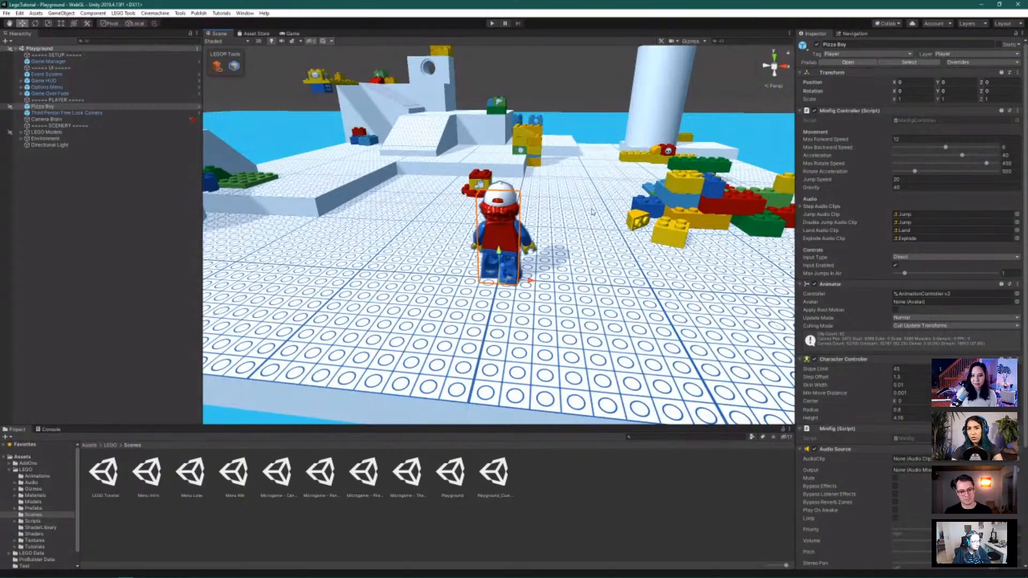
pyautogui.keyDown('alt'); pyautogui.moveTo(595, 204); pyautogui.dragTo(547, 250); pyautogui.keyUp('alt')
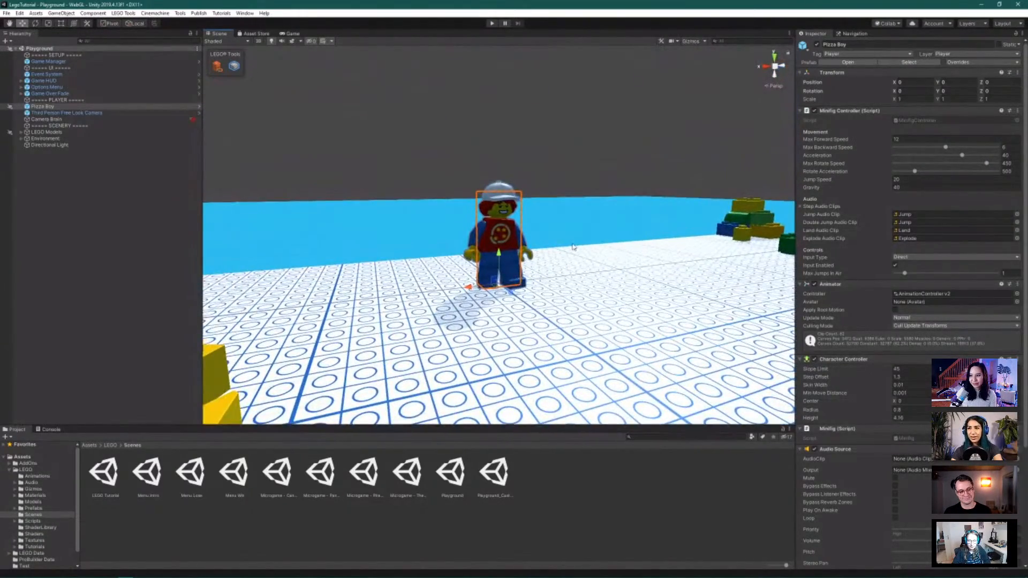
pyautogui.scroll(4, 577, 276)
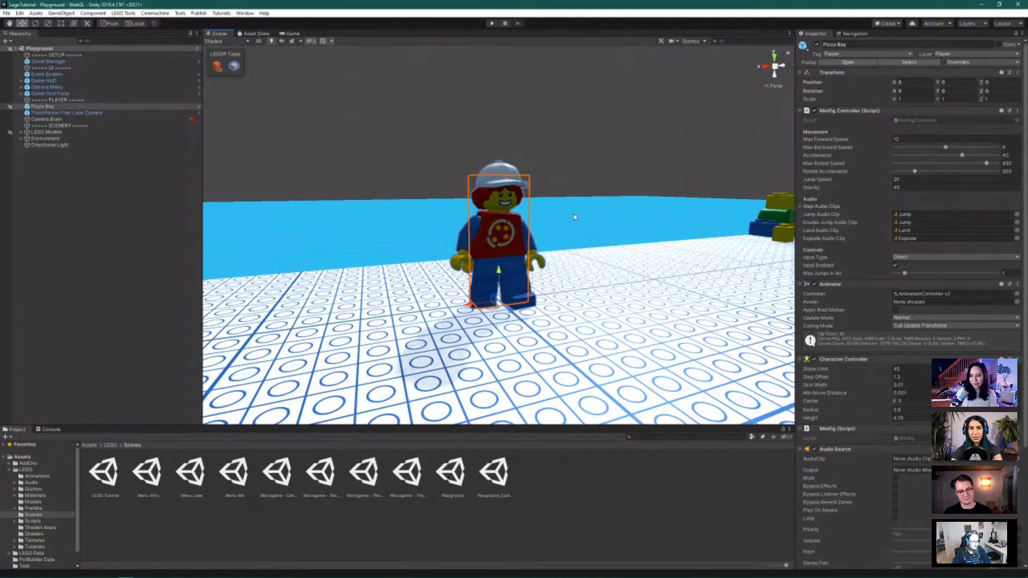
pyautogui.scroll(2, 575, 236)
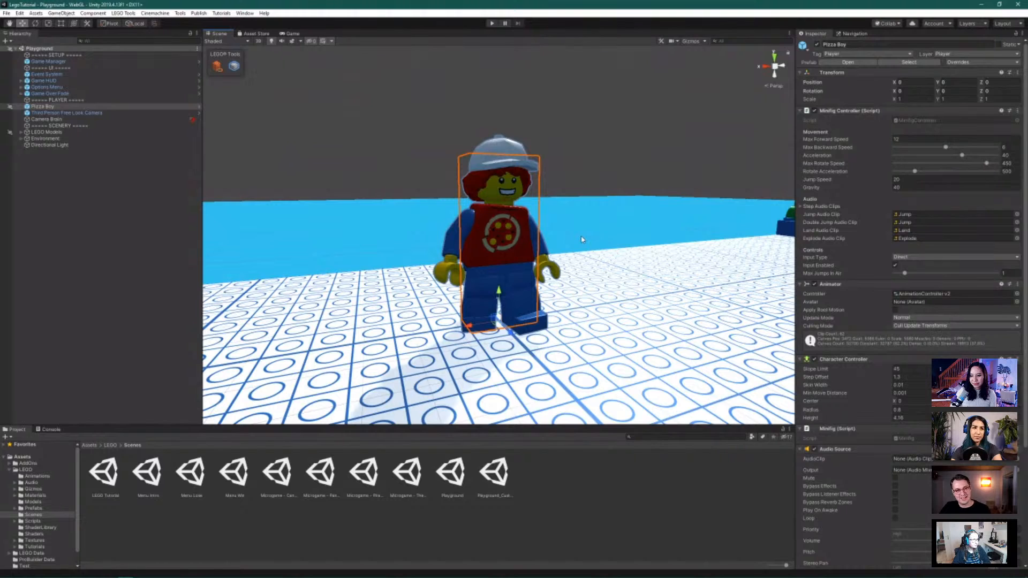
pyautogui.scroll(2, 608, 185)
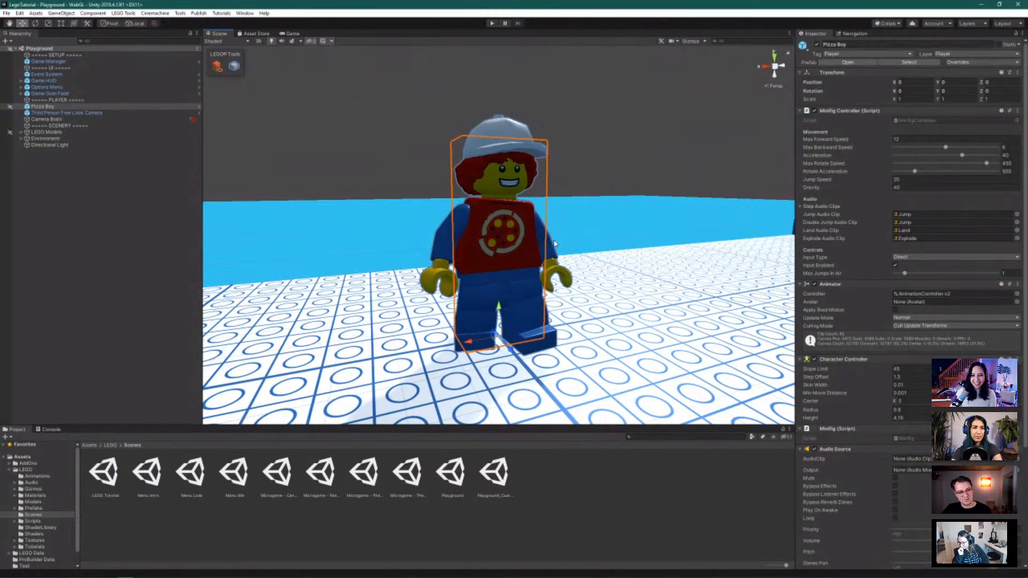
# Orbit and tilt the view over the brick piles and the rest of the playground
pyautogui.keyDown('alt'); pyautogui.moveTo(582, 250); pyautogui.dragTo(637, 254); pyautogui.keyUp('alt')
pyautogui.scroll(-5, 621, 204)
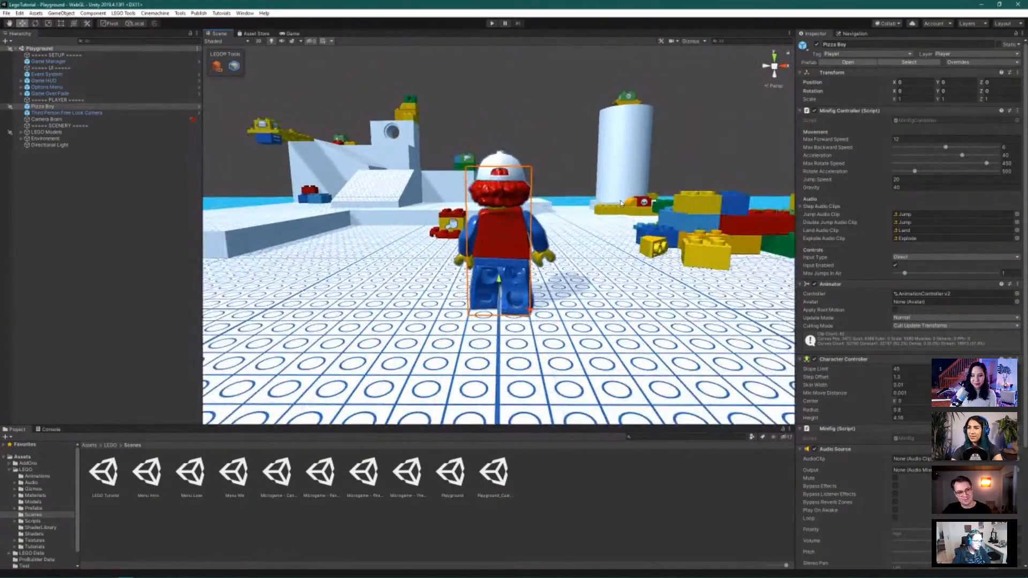
pyautogui.keyDown('alt'); pyautogui.moveTo(583, 187); pyautogui.dragTo(589, 219); pyautogui.keyUp('alt')
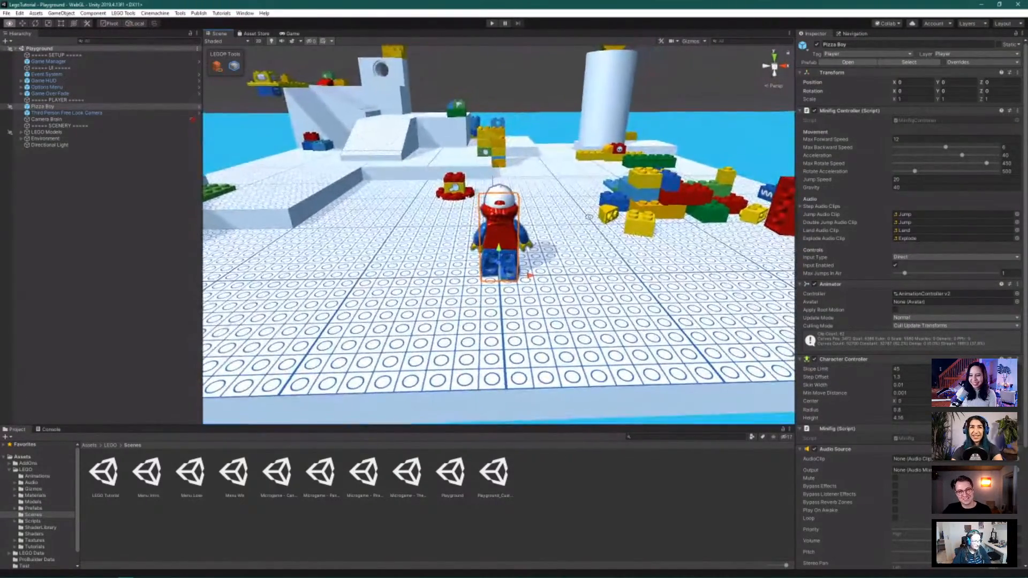
pyautogui.scroll(-4, 590, 221)
pyautogui.scroll(3, 590, 221)
pyautogui.scroll(-8, 590, 221)
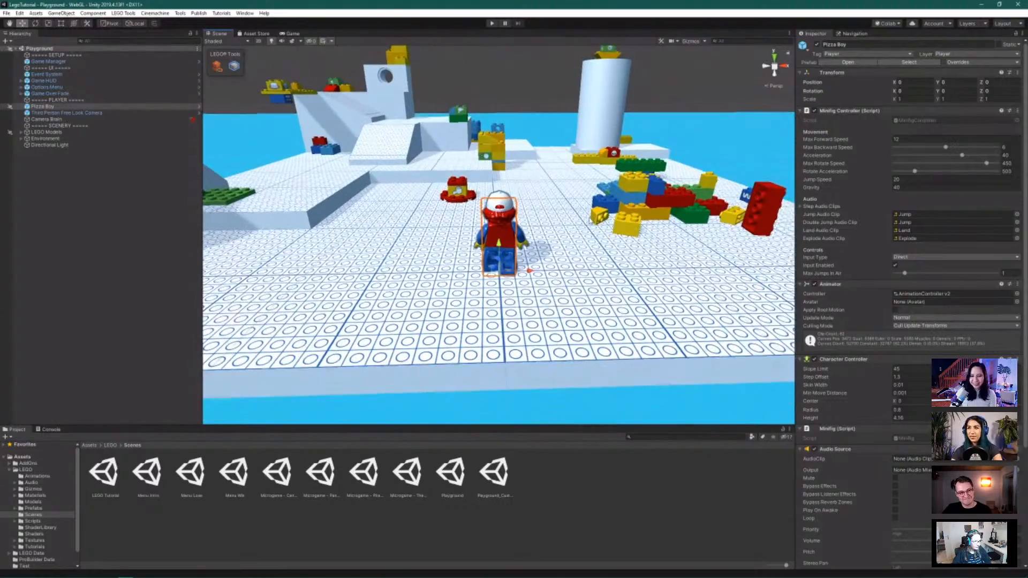
pyautogui.scroll(-1, 590, 220)
pyautogui.moveTo(554, 209)
pyautogui.keyDown('alt'); pyautogui.mouseDown()
pyautogui.moveTo(487, 209)
pyautogui.moveTo(561, 207)
pyautogui.moveTo(552, 206)
pyautogui.mouseUp(); pyautogui.keyUp('alt')
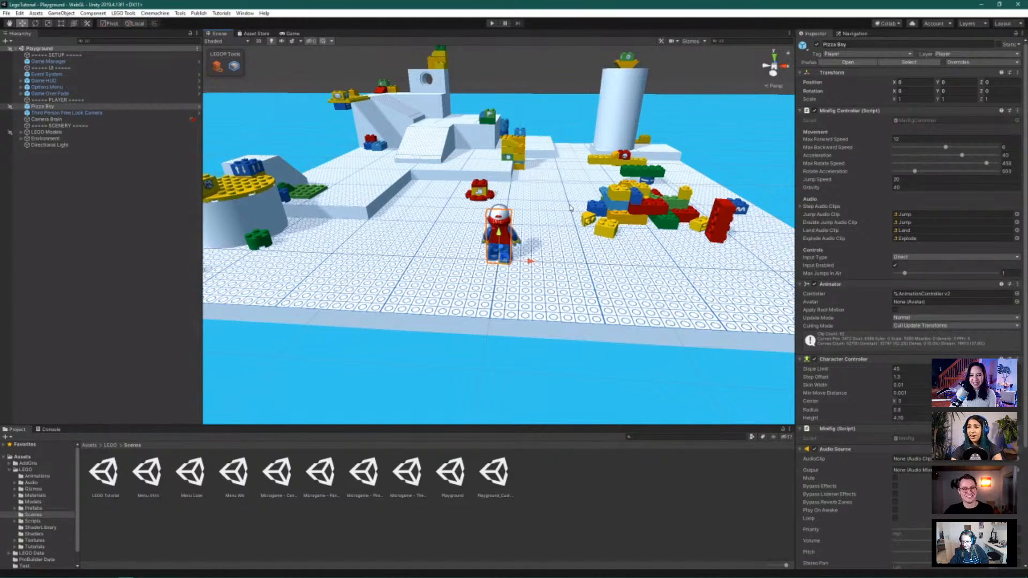
pyautogui.scroll(-6, 561, 187)
pyautogui.scroll(4, 562, 187)
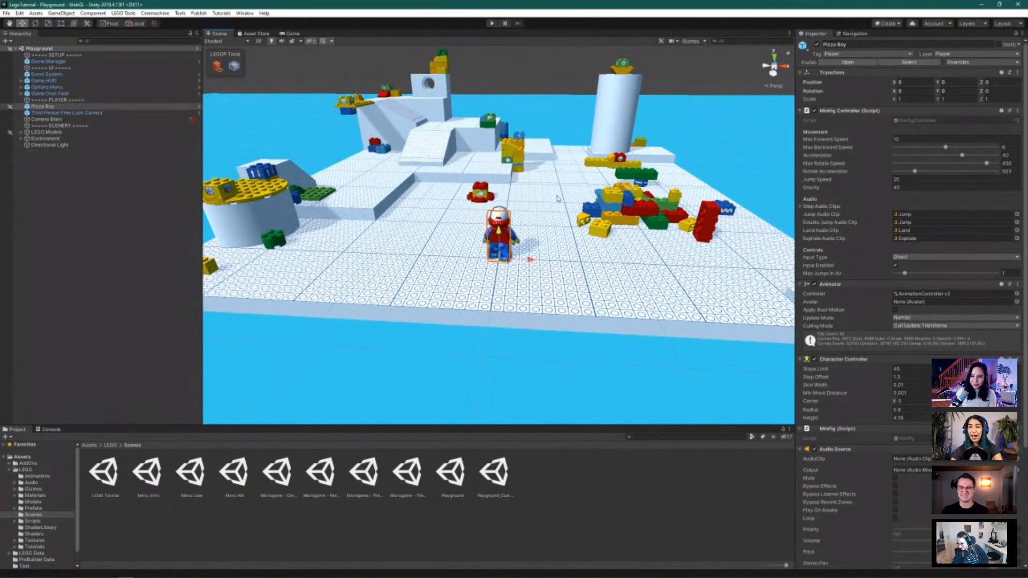
pyautogui.keyDown('alt'); pyautogui.moveTo(556, 198); pyautogui.dragTo(564, 192); pyautogui.keyUp('alt')
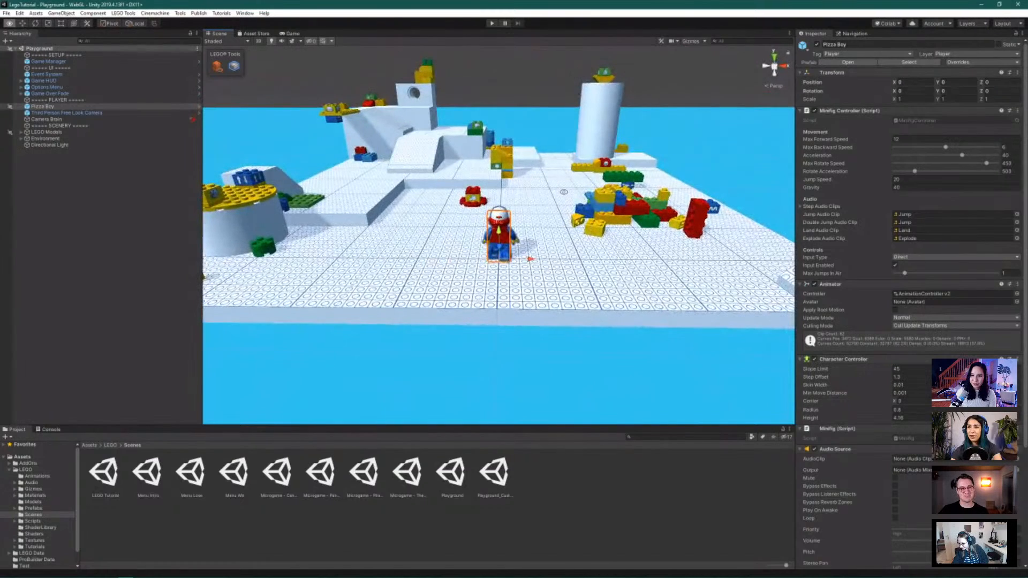
pyautogui.scroll(-2, 563, 196)
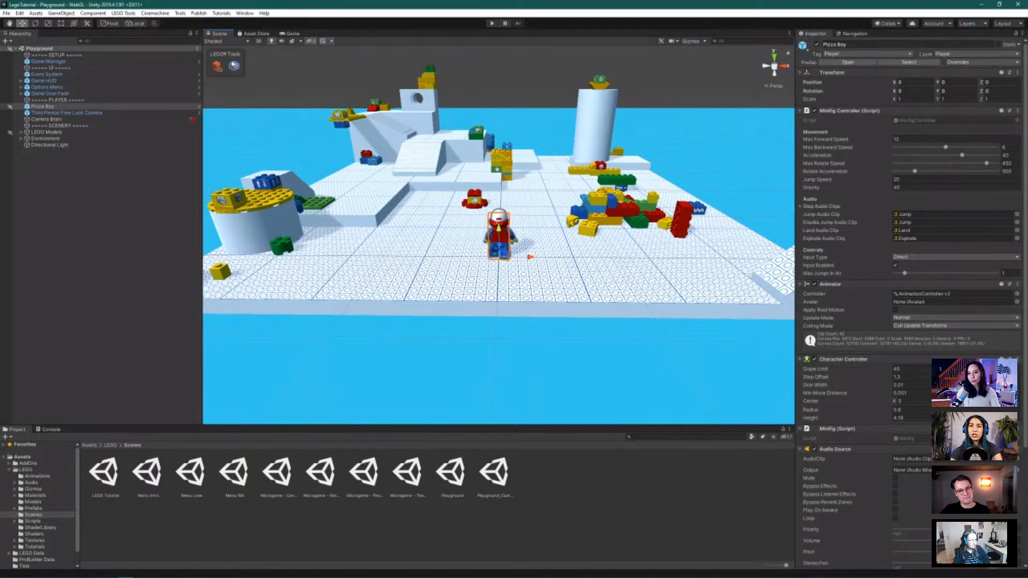
# Move Fog Plane below Directional Light in the Hierarchy, then select the Environment group
pyautogui.click(21, 139)
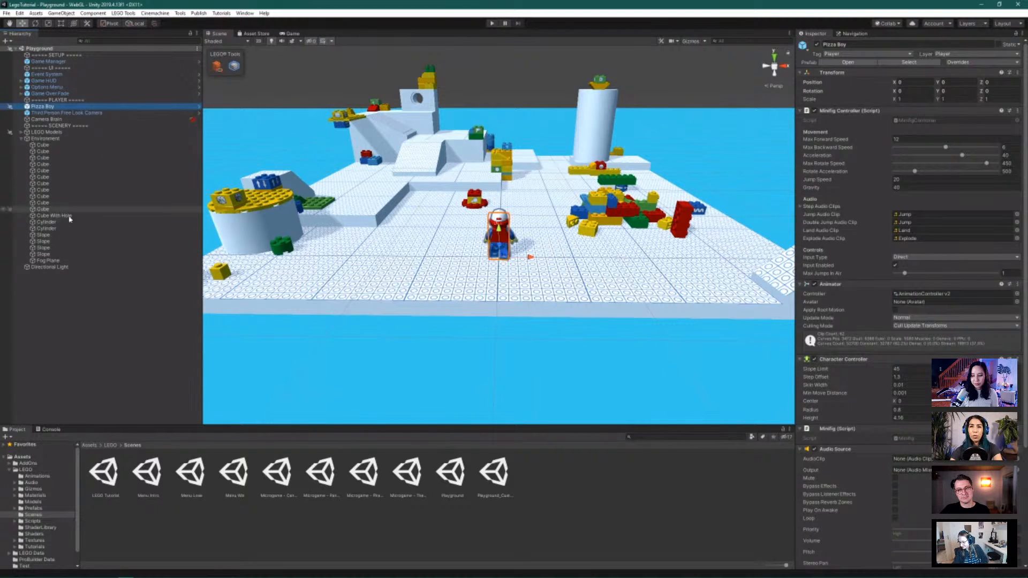
pyautogui.click(48, 260)
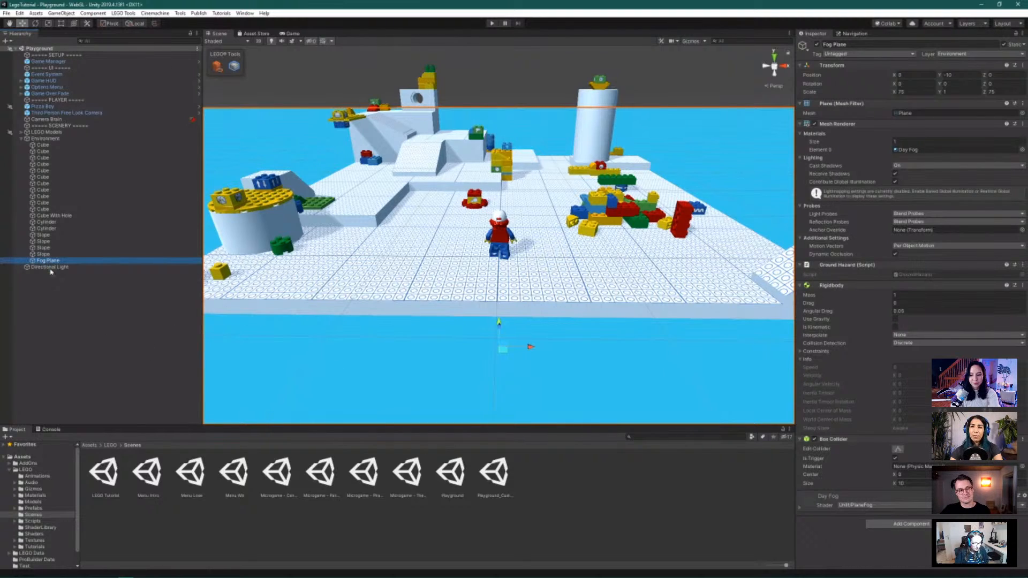
pyautogui.moveTo(48, 260); pyautogui.dragTo(47, 273)
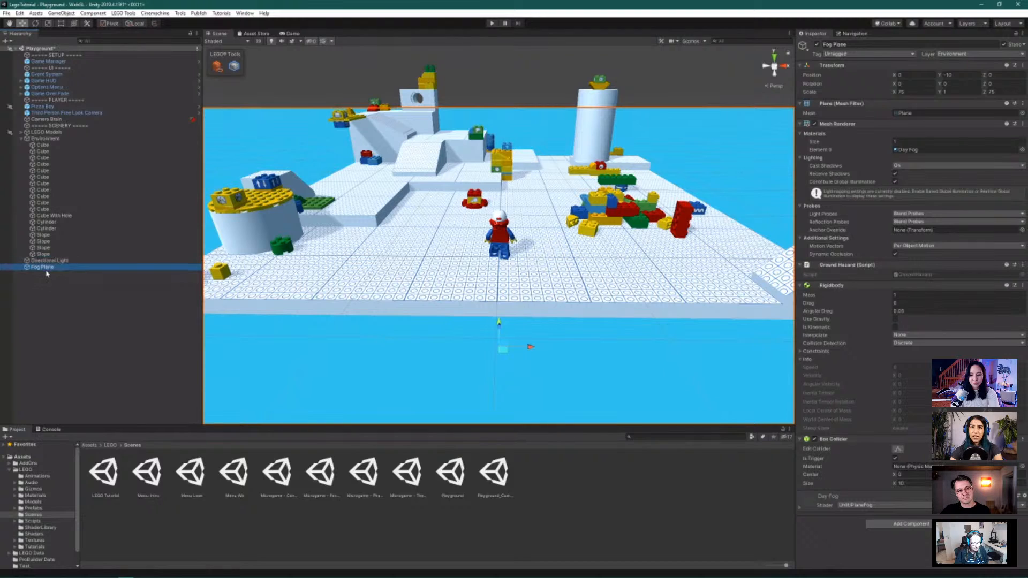
pyautogui.click(24, 139)
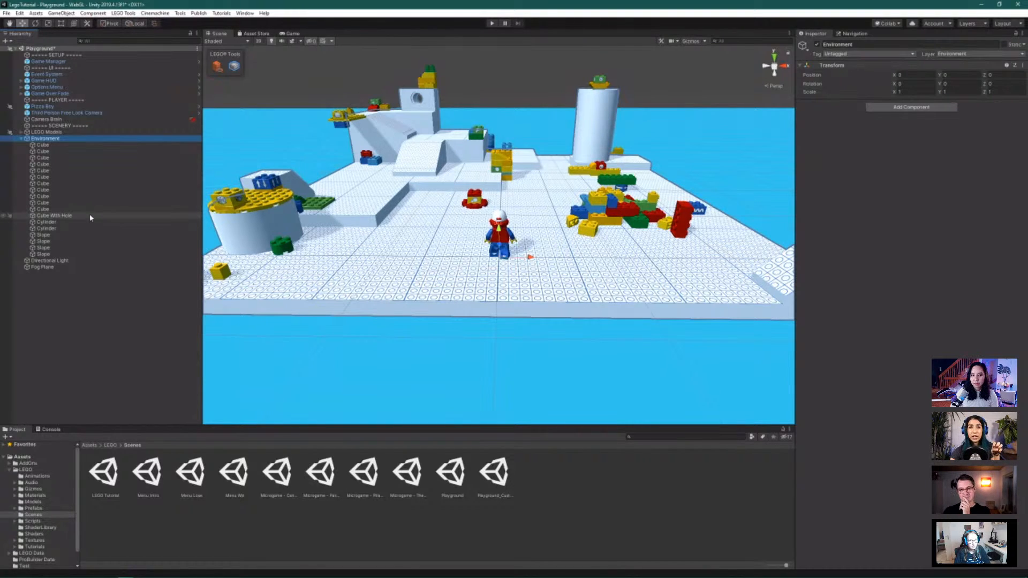
# Delete the Environment group and the LEGO Models bricks, leaving only Pizza Boy
pyautogui.click(21, 139)
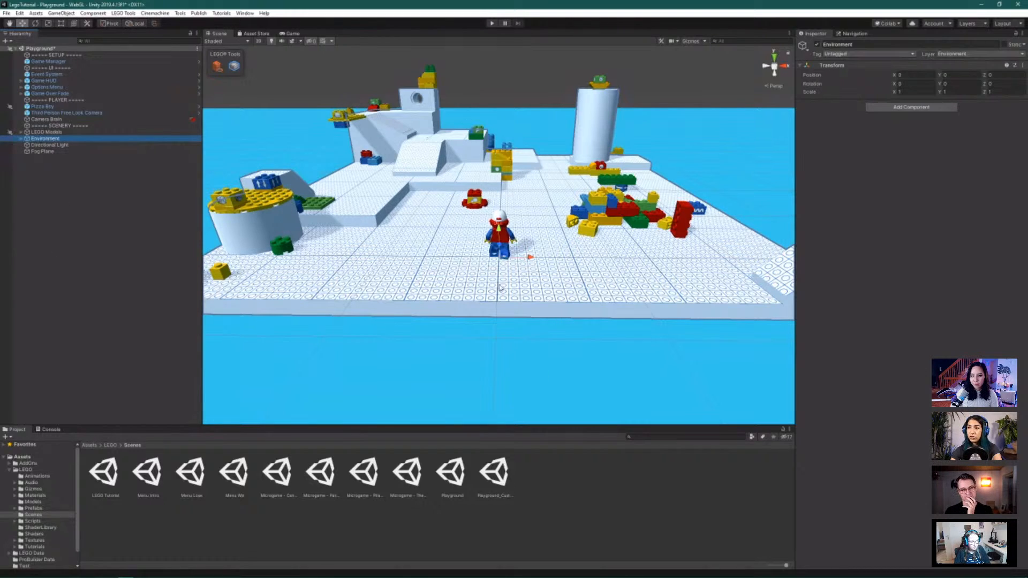
pyautogui.click(58, 139)
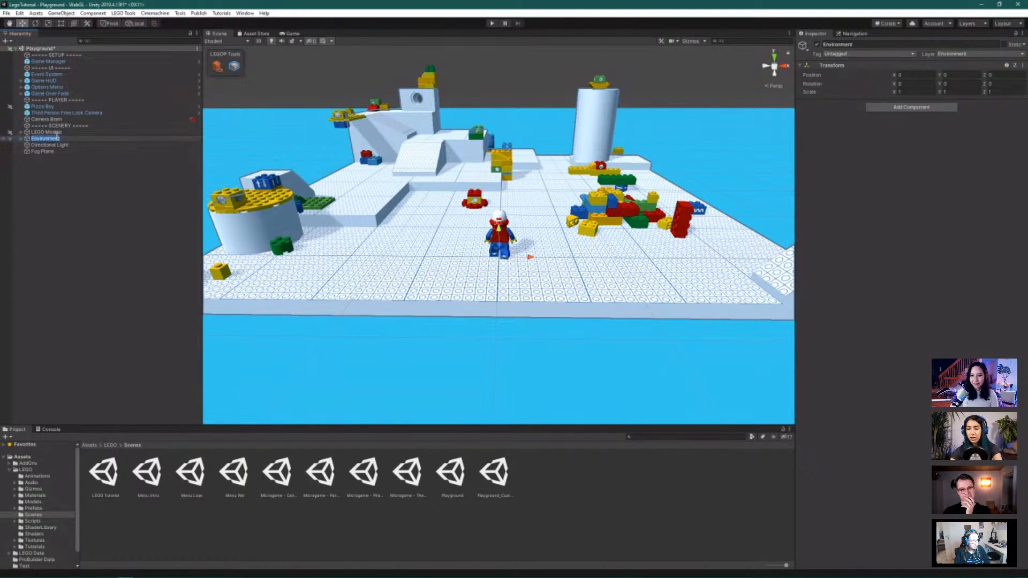
pyautogui.click(65, 167)
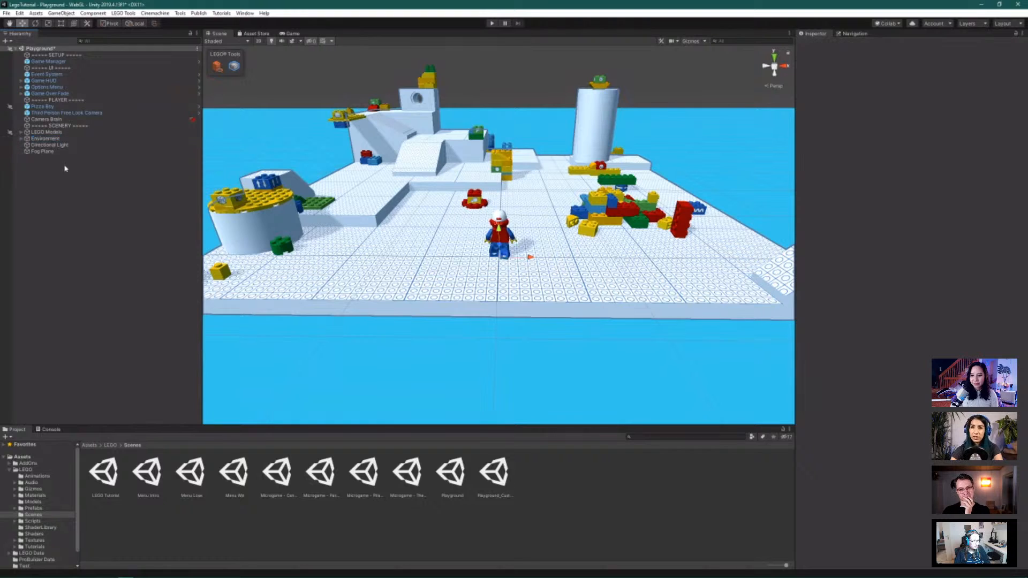
pyautogui.click(56, 140)
pyautogui.press('Delete')
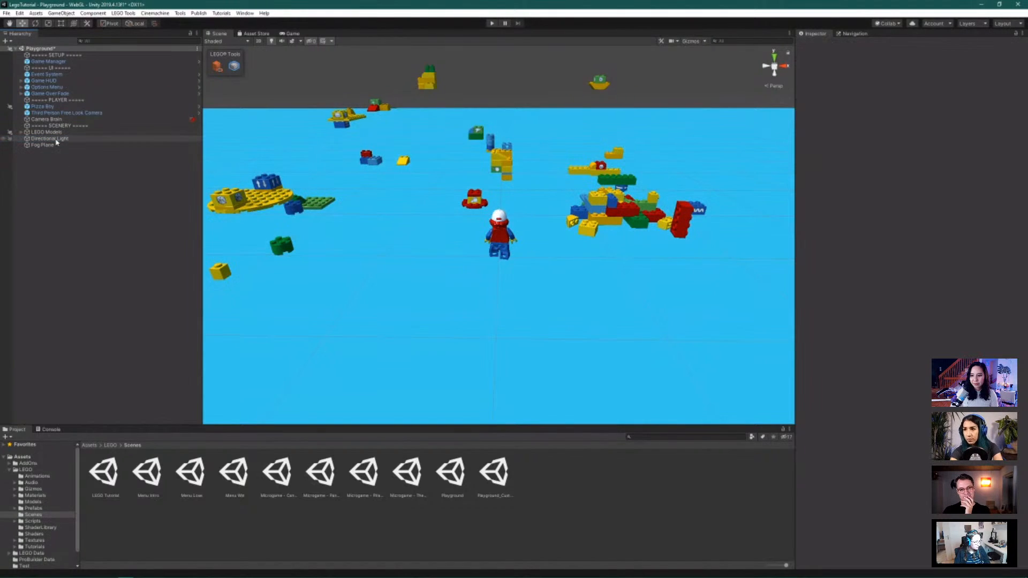
pyautogui.click(47, 131)
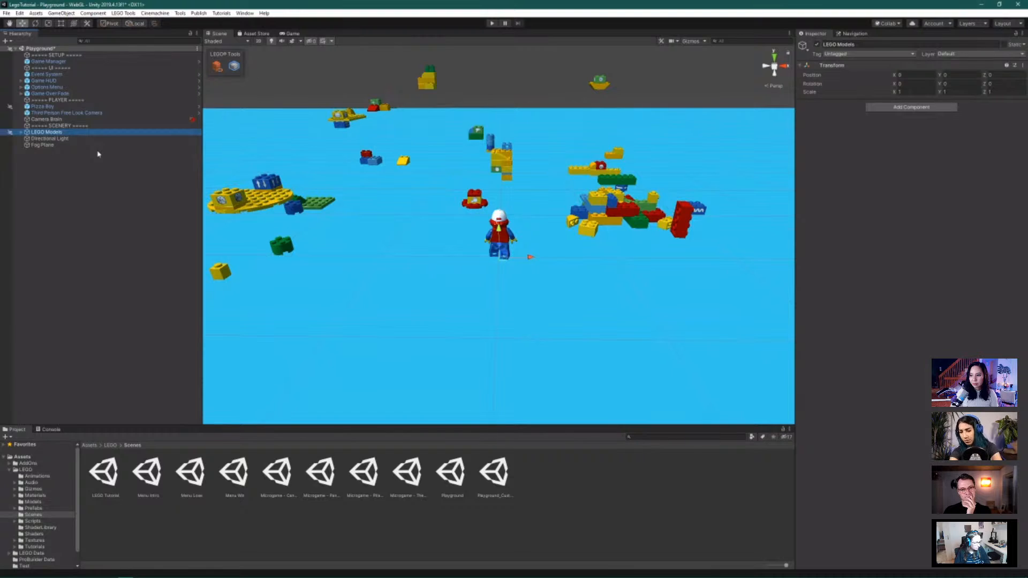
pyautogui.press('Delete')
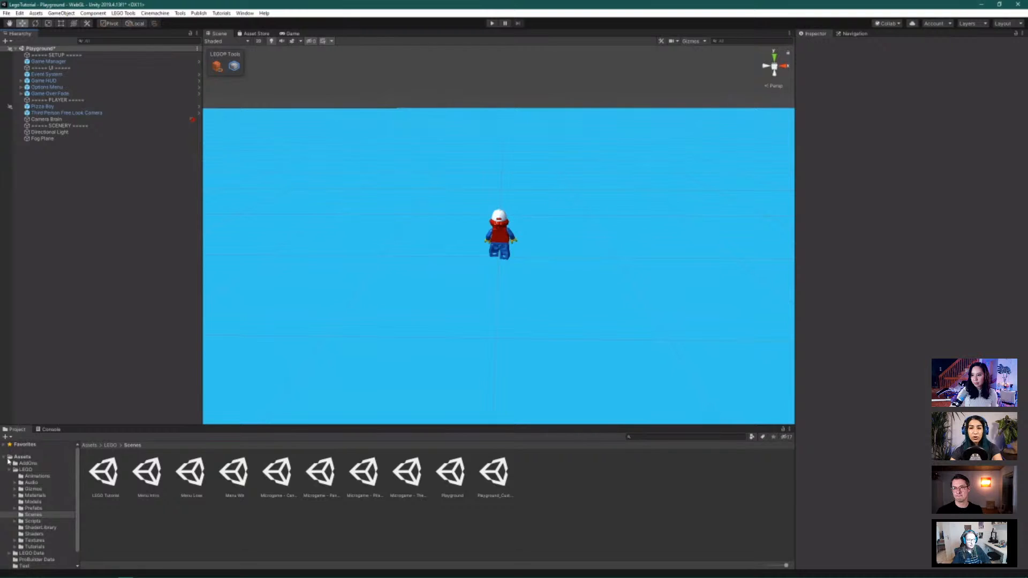
# Show Assets > LEGO > Prefabs > Models with Minifig and Rock 1–3, and turn off Brick Building
pyautogui.click(26, 470)
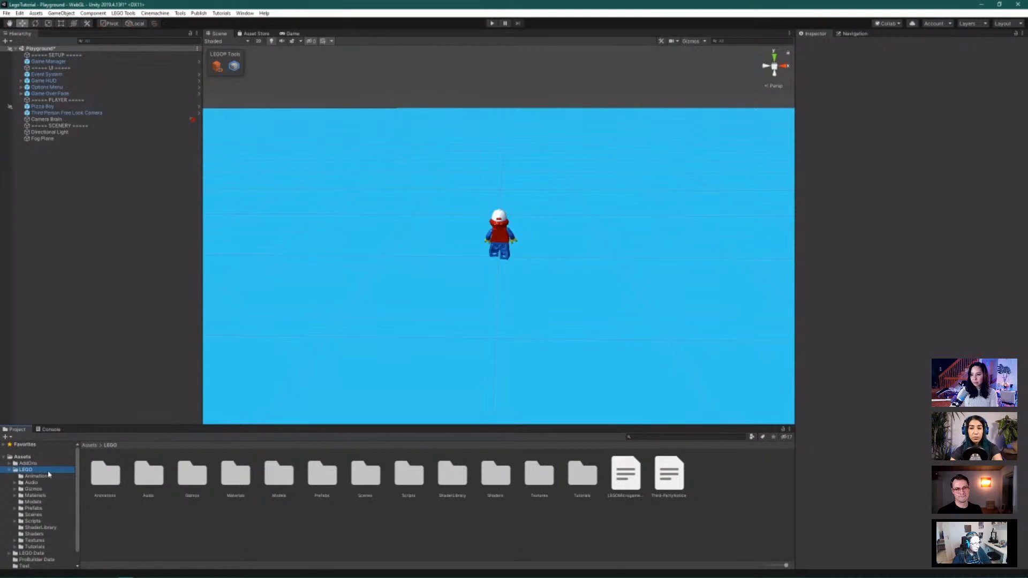
pyautogui.click(39, 509)
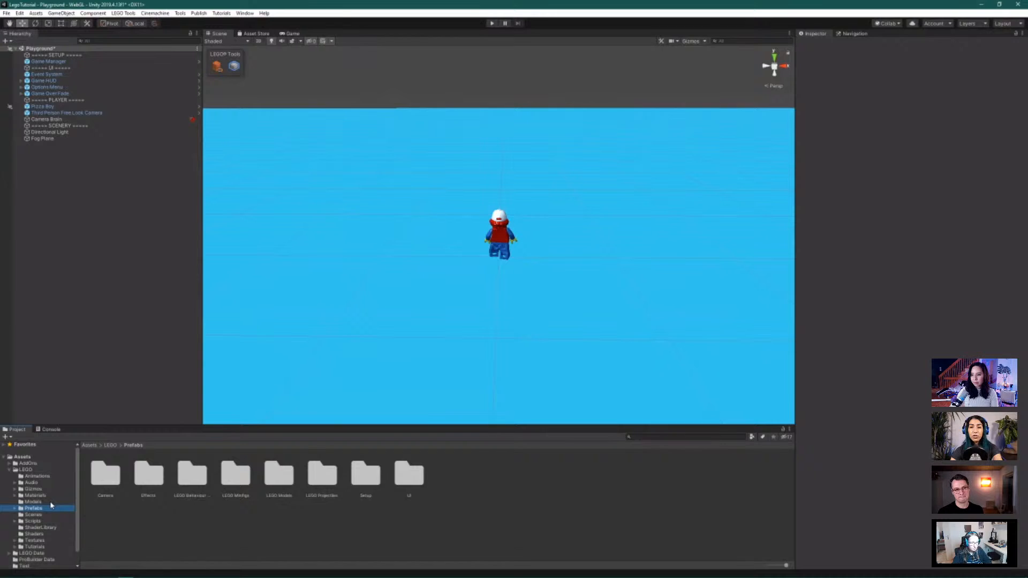
pyautogui.click(50, 502)
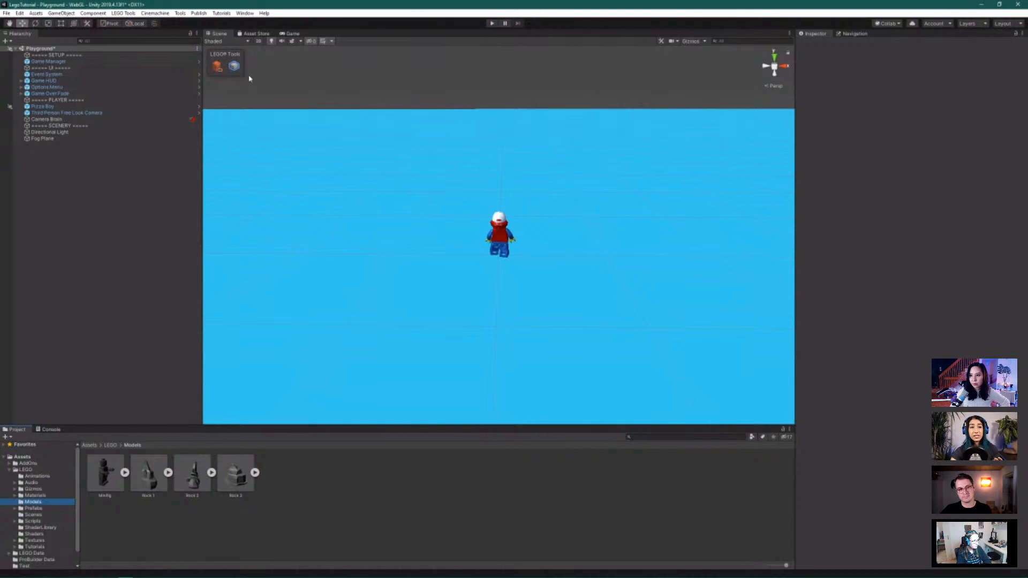
pyautogui.click(217, 71)
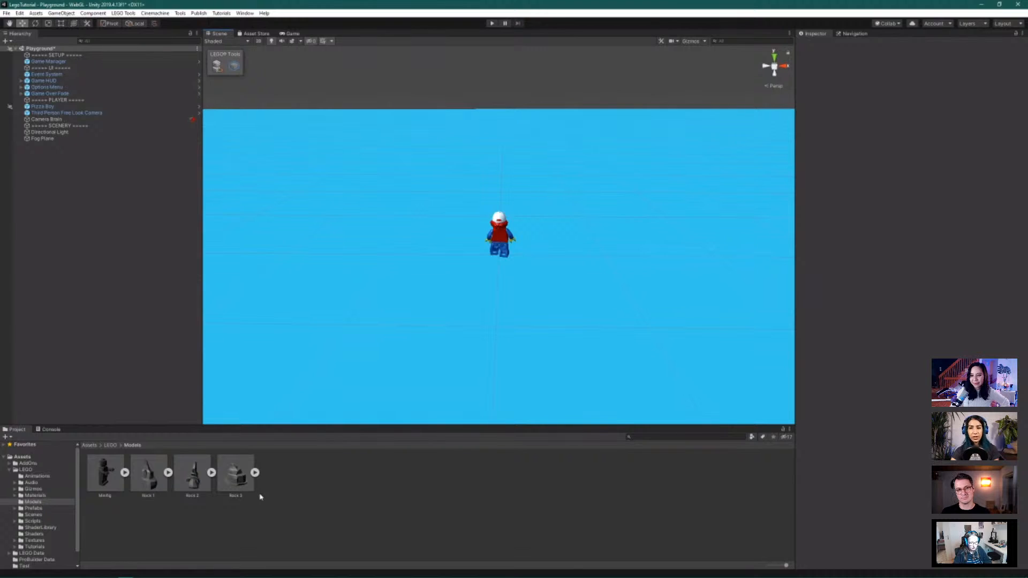
# Place the Rock 3 model into the scene and frame it in view
pyautogui.moveTo(238, 477); pyautogui.dragTo(460, 266)
pyautogui.press('f')
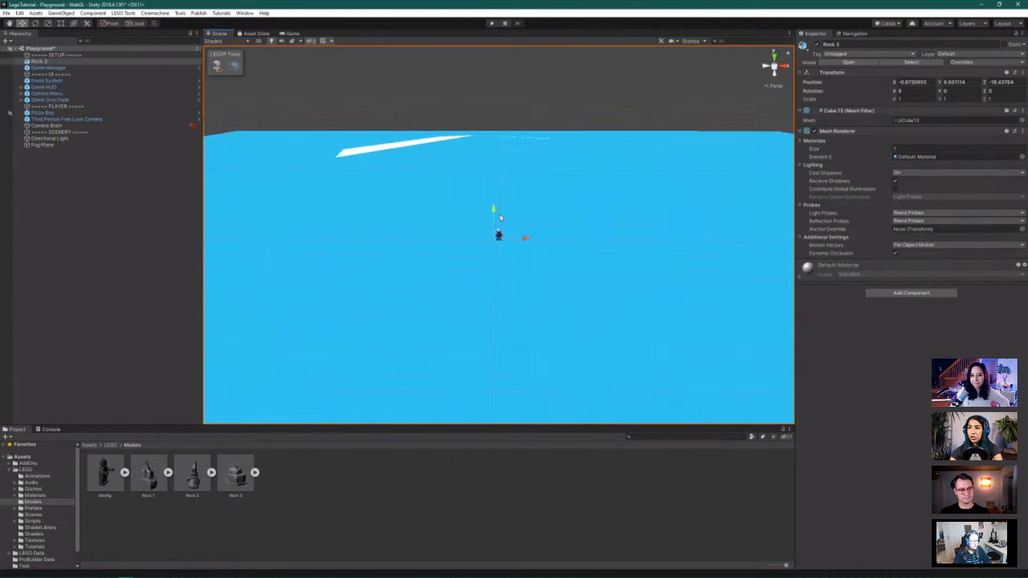
pyautogui.scroll(-8, 499, 217)
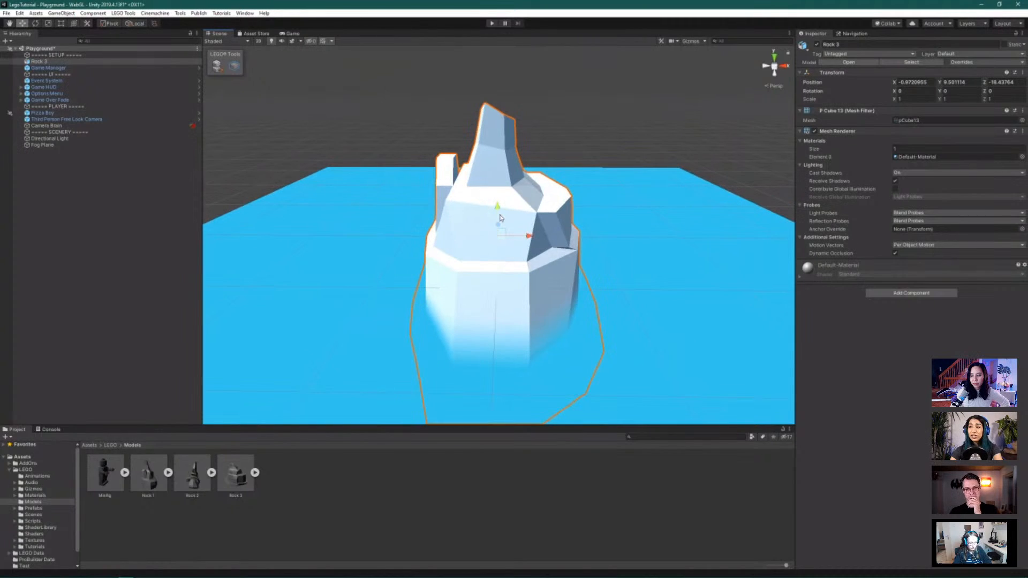
pyautogui.keyDown('alt'); pyautogui.moveTo(631, 316); pyautogui.dragTo(511, 337); pyautogui.keyUp('alt')
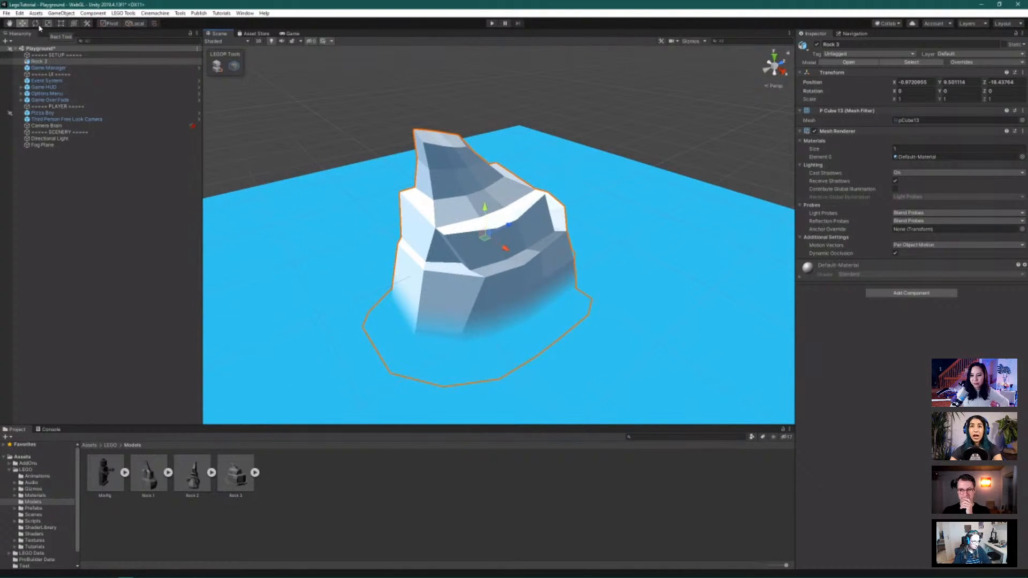
pyautogui.click(9, 24)
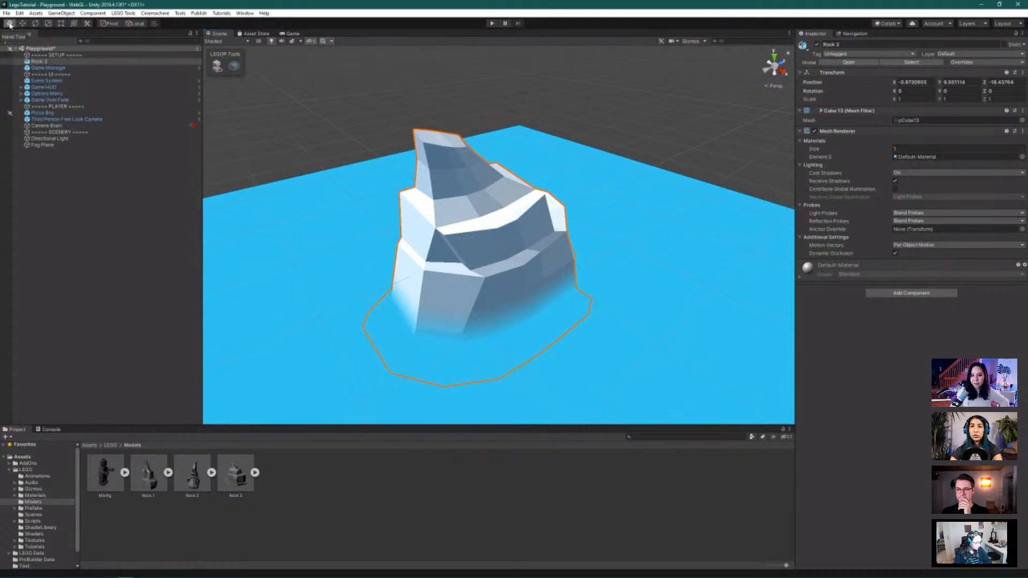
pyautogui.moveTo(333, 202); pyautogui.dragTo(309, 184)
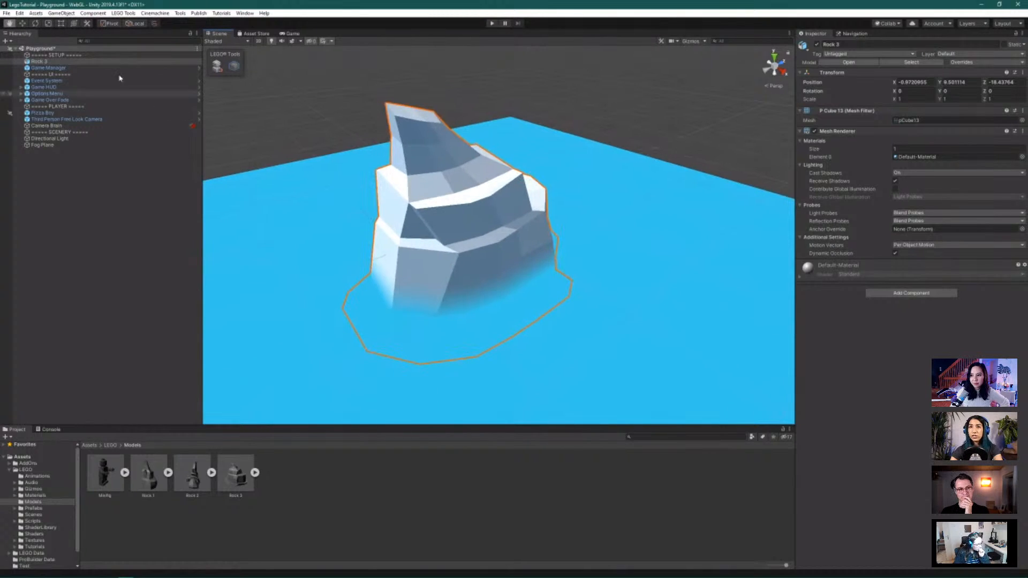
# Move Rock 3 along X, shrink it to about a third, and add Rock 2
pyautogui.click(22, 24)
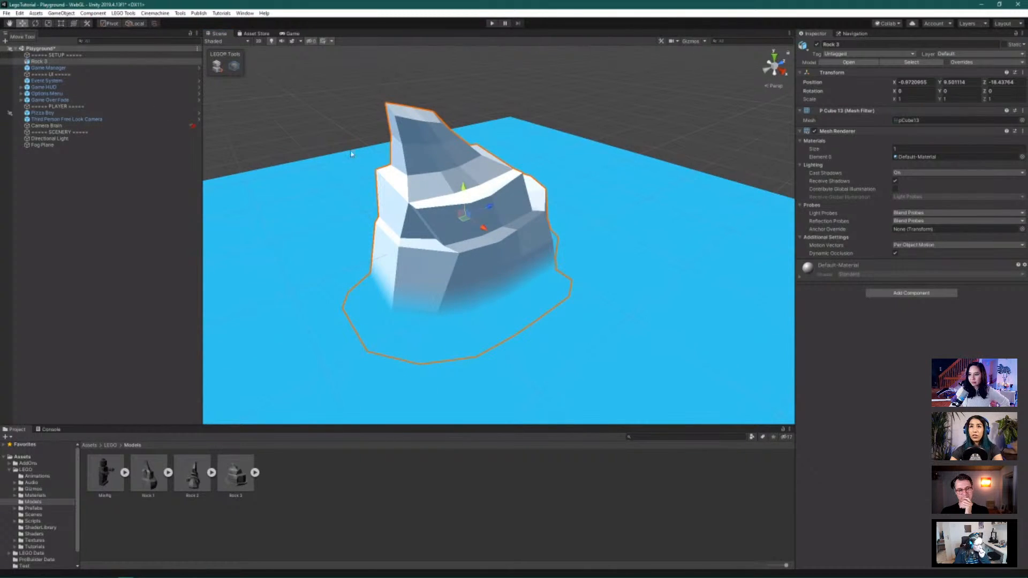
pyautogui.moveTo(484, 227); pyautogui.dragTo(369, 205)
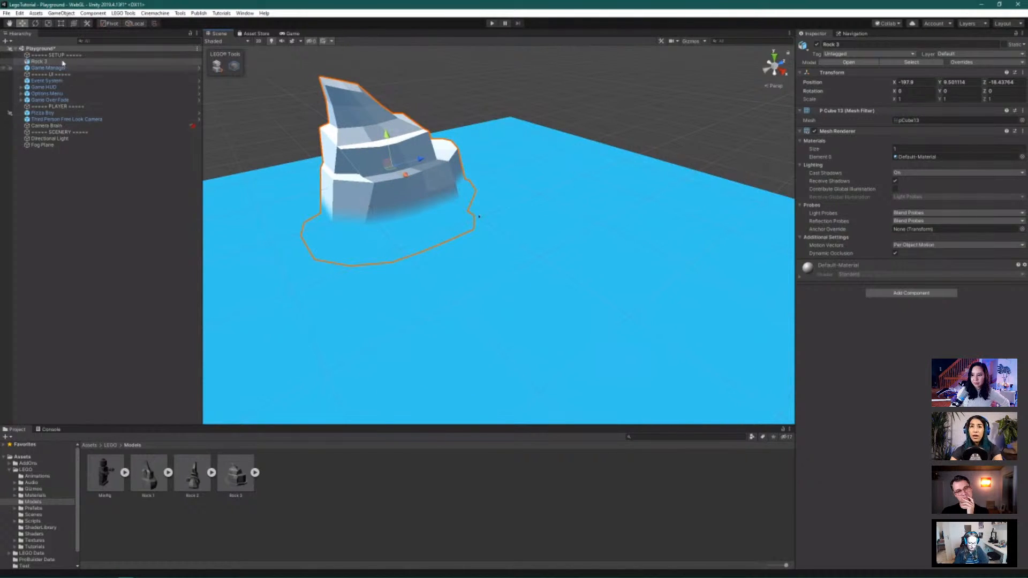
pyautogui.click(48, 24)
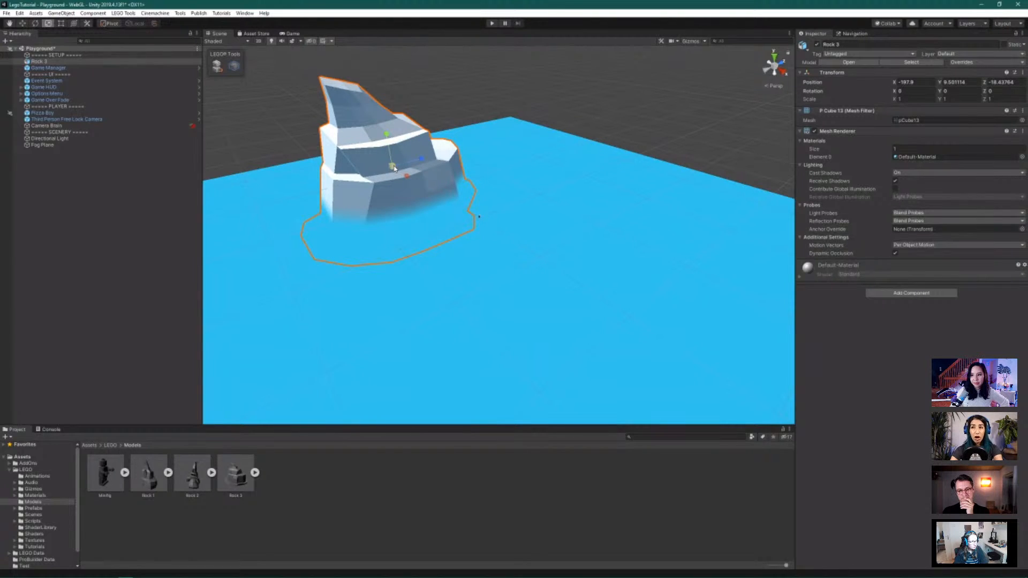
pyautogui.moveTo(394, 168); pyautogui.dragTo(441, 200)
pyautogui.press('w')
pyautogui.scroll(1, 441, 200)
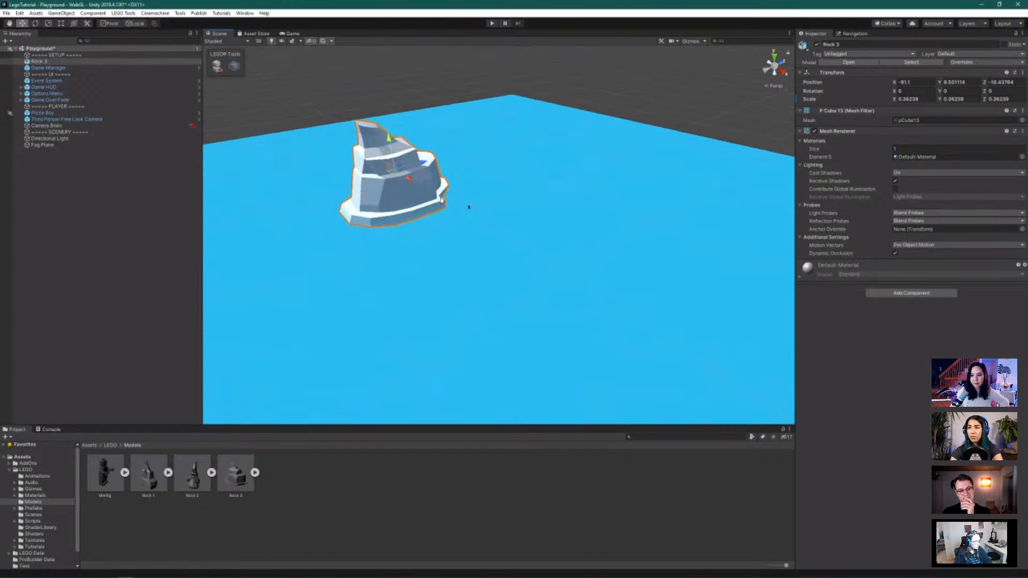
pyautogui.scroll(3, 441, 200)
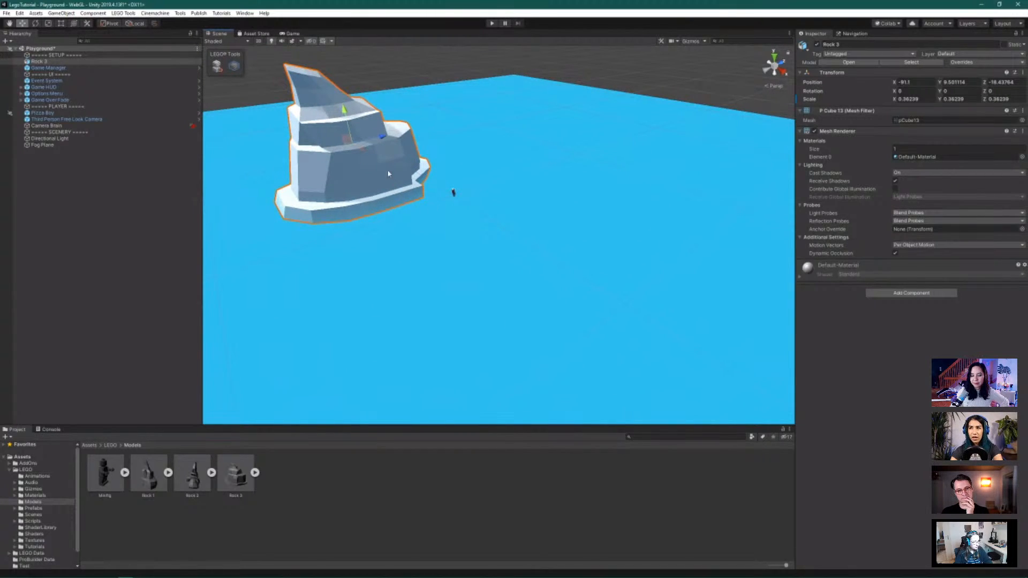
pyautogui.moveTo(362, 150); pyautogui.dragTo(369, 154)
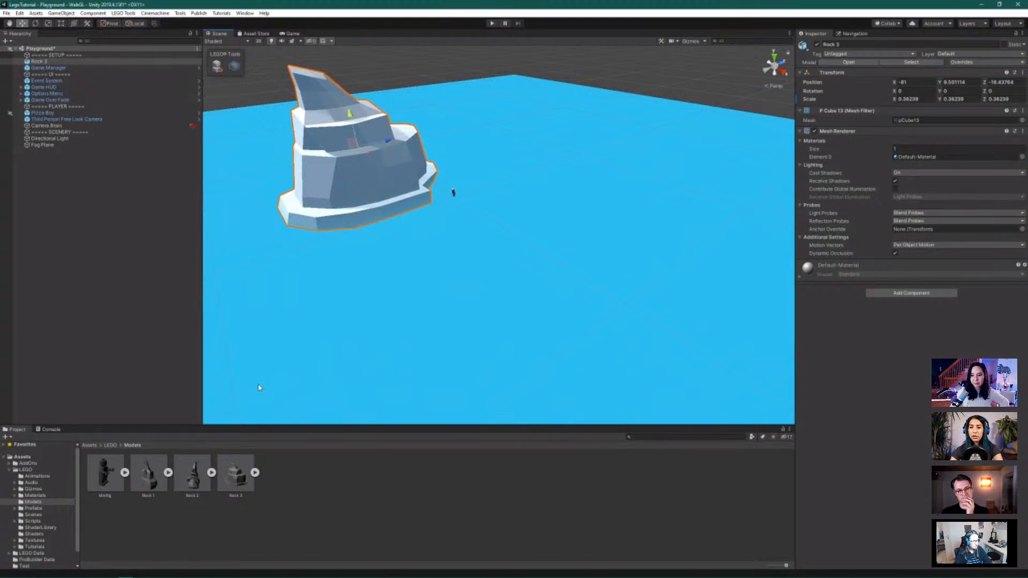
pyautogui.moveTo(193, 471); pyautogui.dragTo(661, 238)
pyautogui.press('f')
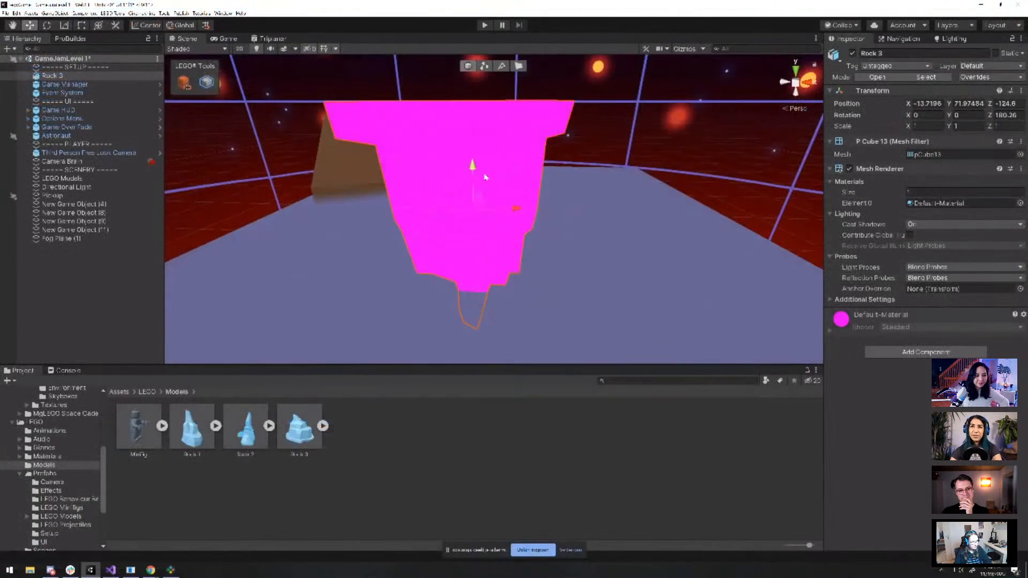
# Sink Rock 3 to Position Y -42.4 so only its top shows above the floor
pyautogui.moveTo(485, 177); pyautogui.dragTo(493, 261)
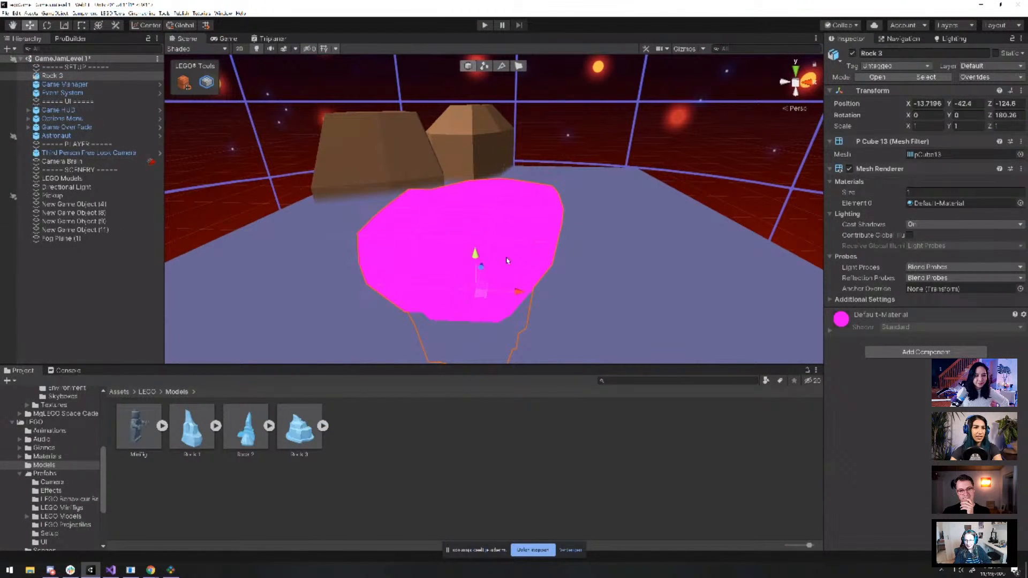
pyautogui.press('f')
pyautogui.moveTo(560, 250)
pyautogui.keyDown('alt'); pyautogui.mouseDown()
pyautogui.moveTo(569, 214)
pyautogui.moveTo(547, 258)
pyautogui.mouseUp(); pyautogui.keyUp('alt')
pyautogui.scroll(5, 547, 258)
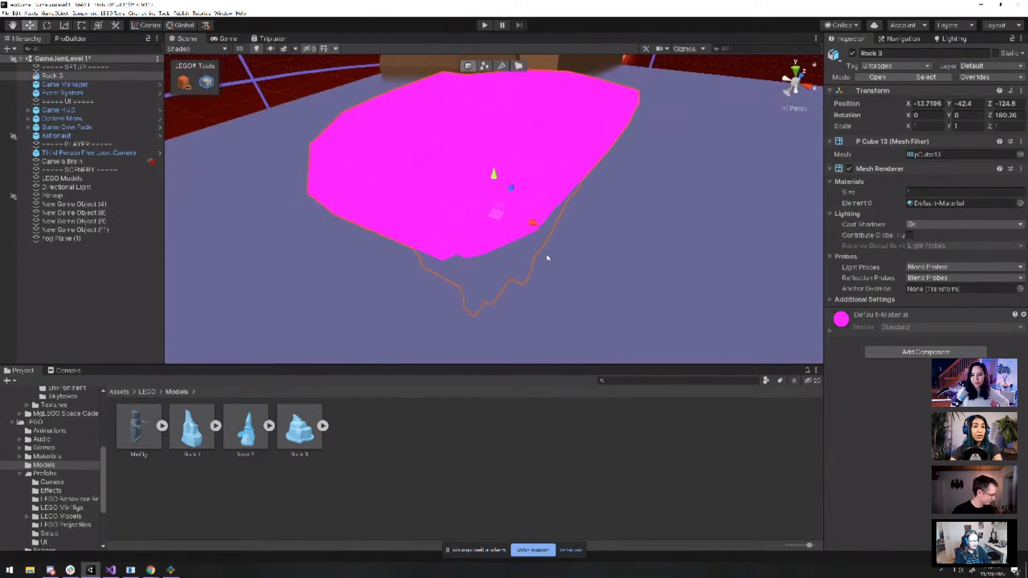
pyautogui.scroll(4, 547, 258)
pyautogui.keyDown('alt'); pyautogui.moveTo(539, 193); pyautogui.dragTo(571, 206); pyautogui.keyUp('alt')
pyautogui.scroll(1, 601, 219)
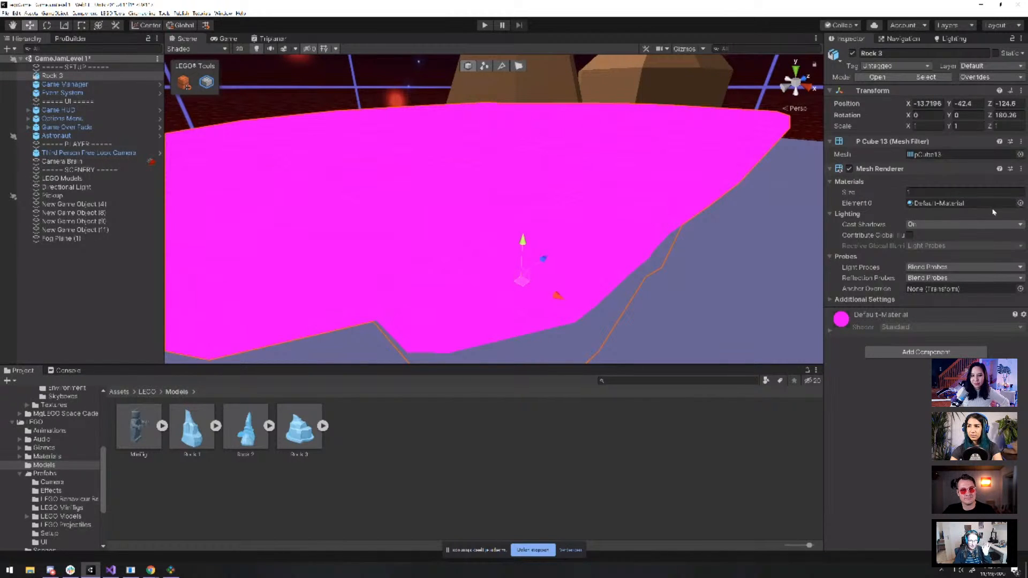
# Assign the Background material to Rock 3's Element 0 slot
pyautogui.click(1020, 203)
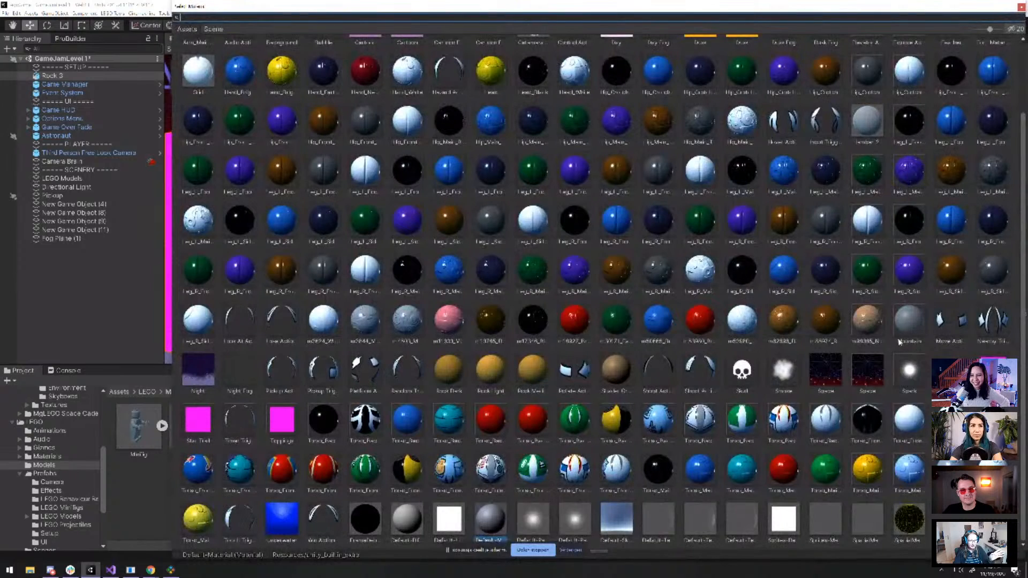
pyautogui.scroll(2, 675, 345)
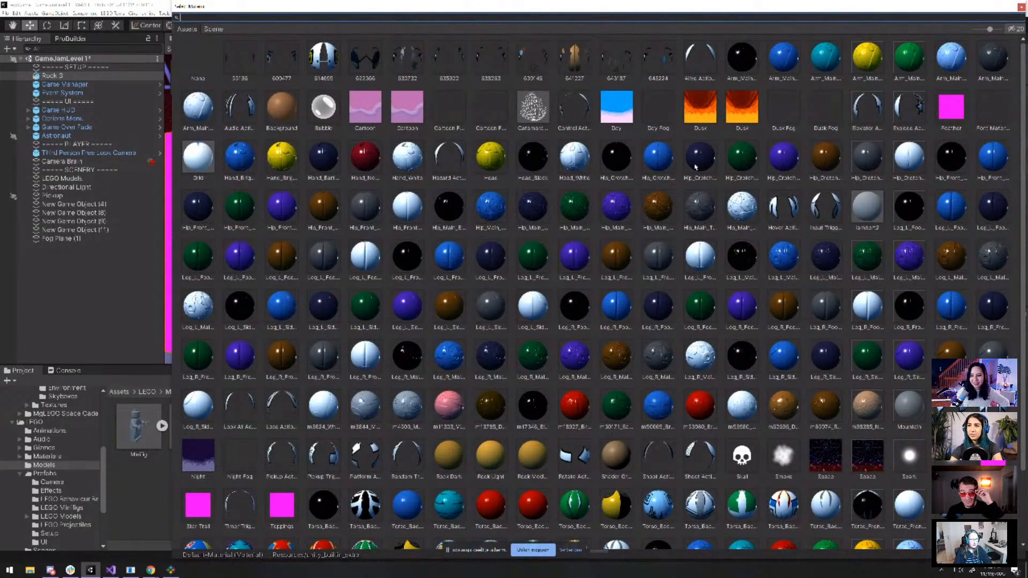
pyautogui.scroll(-2, 695, 167)
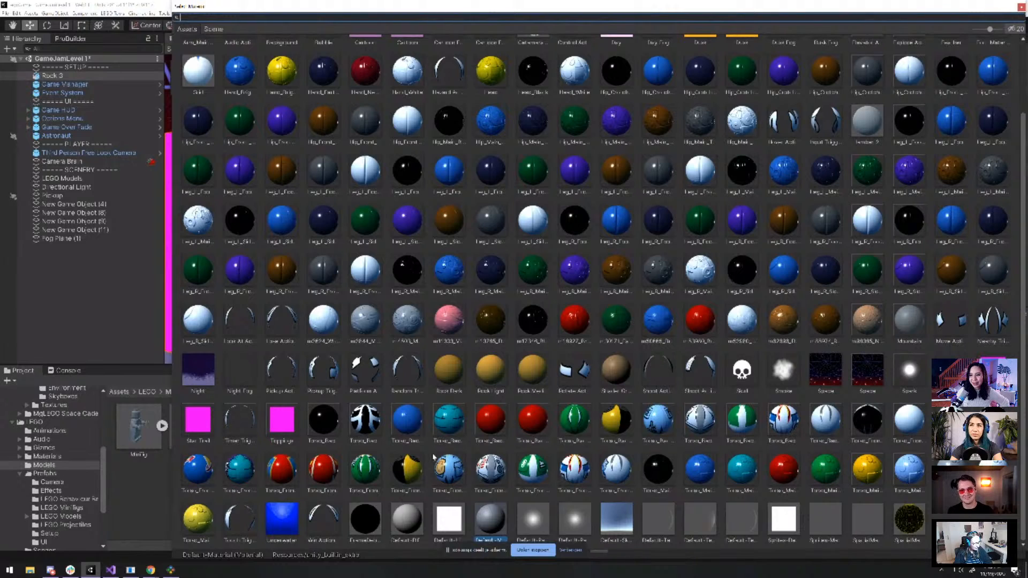
pyautogui.doubleClick(413, 523)
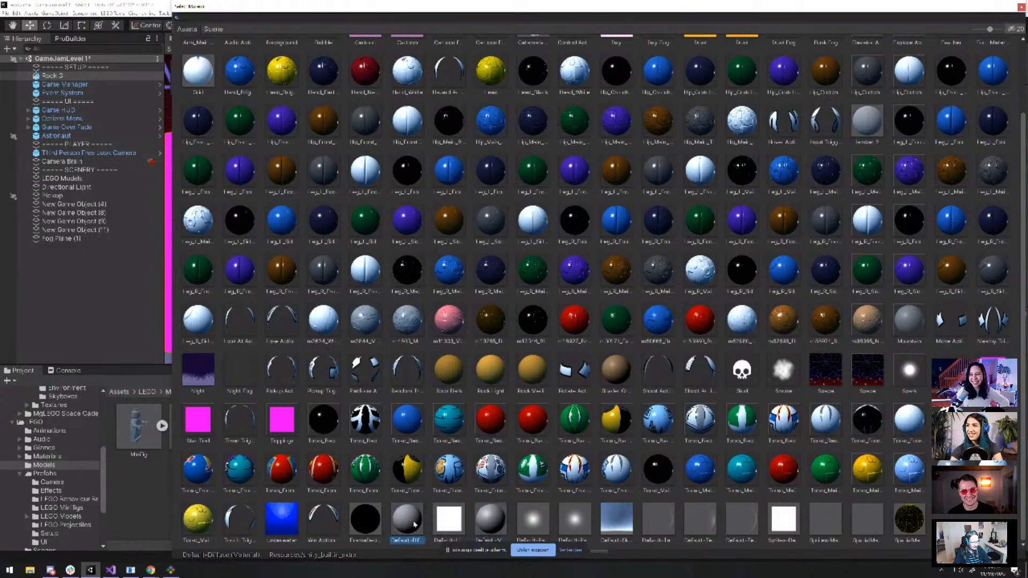
pyautogui.click(1019, 203)
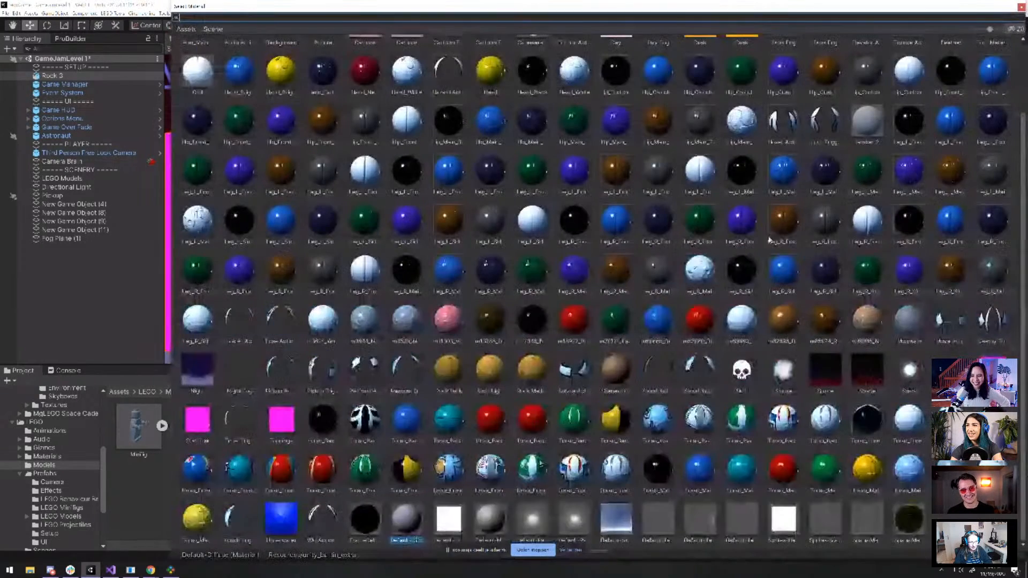
pyautogui.write('back')
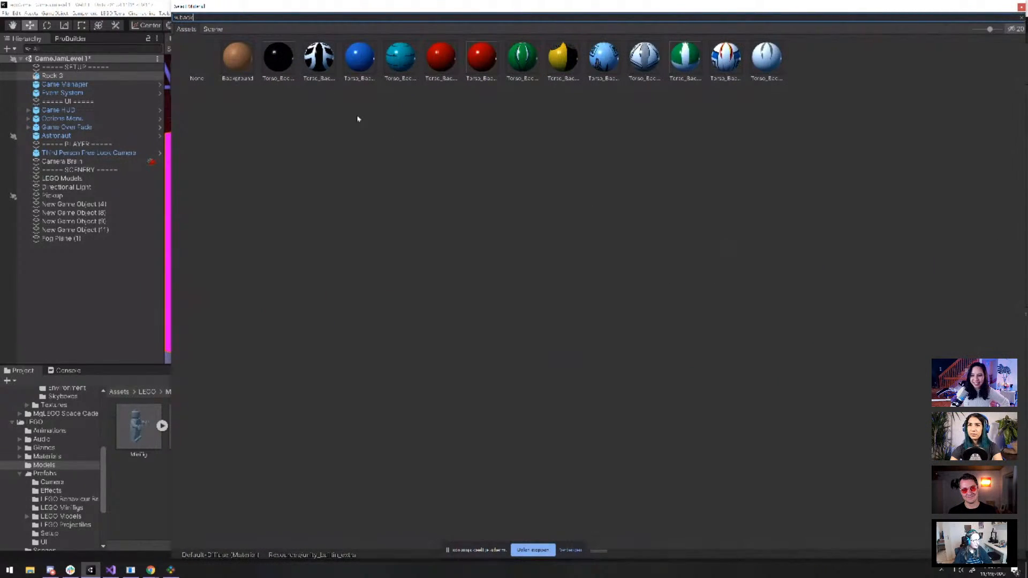
pyautogui.doubleClick(242, 60)
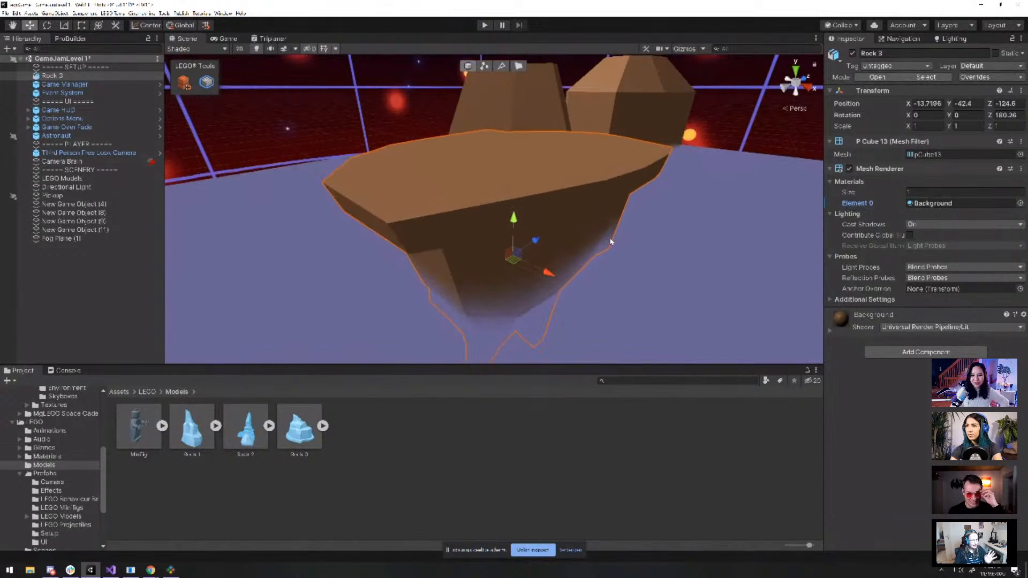
pyautogui.scroll(-3, 613, 235)
pyautogui.scroll(3, 623, 243)
pyautogui.scroll(-3, 626, 245)
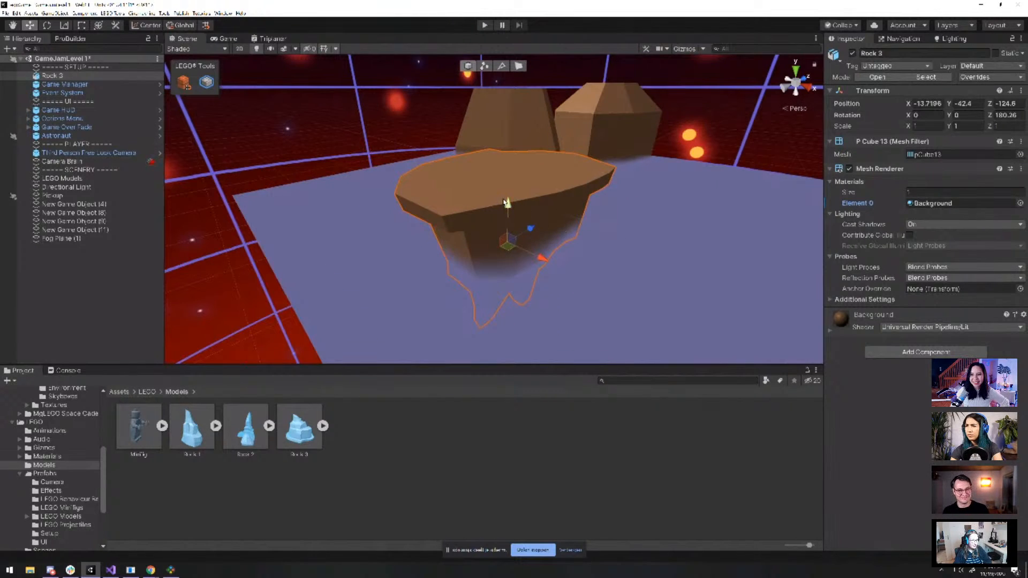
# Lower Rock 3 to about Y -93.6 and move it along Z to 35
pyautogui.moveTo(506, 202); pyautogui.dragTo(577, 223)
pyautogui.press('f')
pyautogui.scroll(2, 535, 185)
pyautogui.moveTo(513, 166); pyautogui.dragTo(518, 182, button='middle')
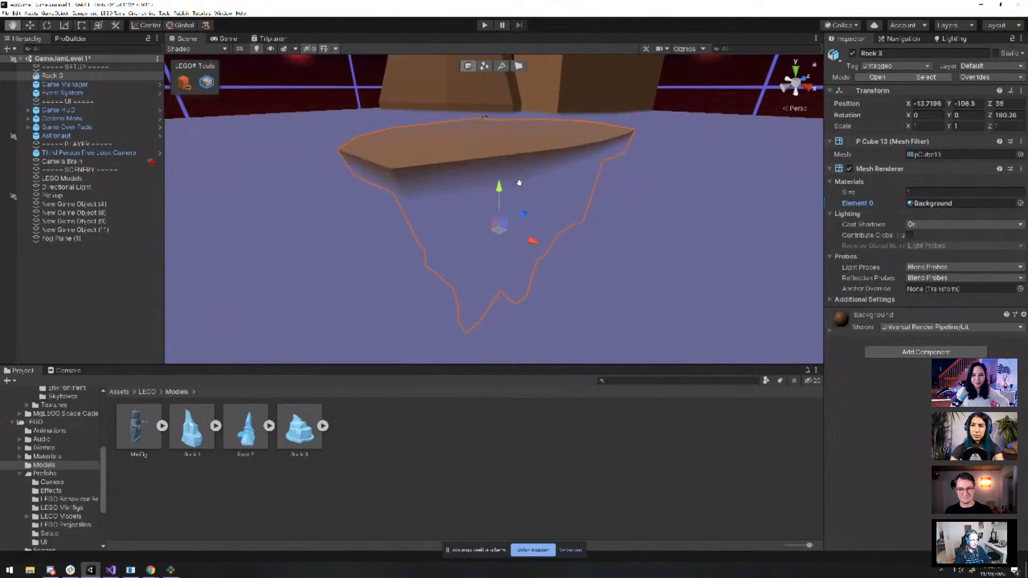
pyautogui.scroll(5, 535, 287)
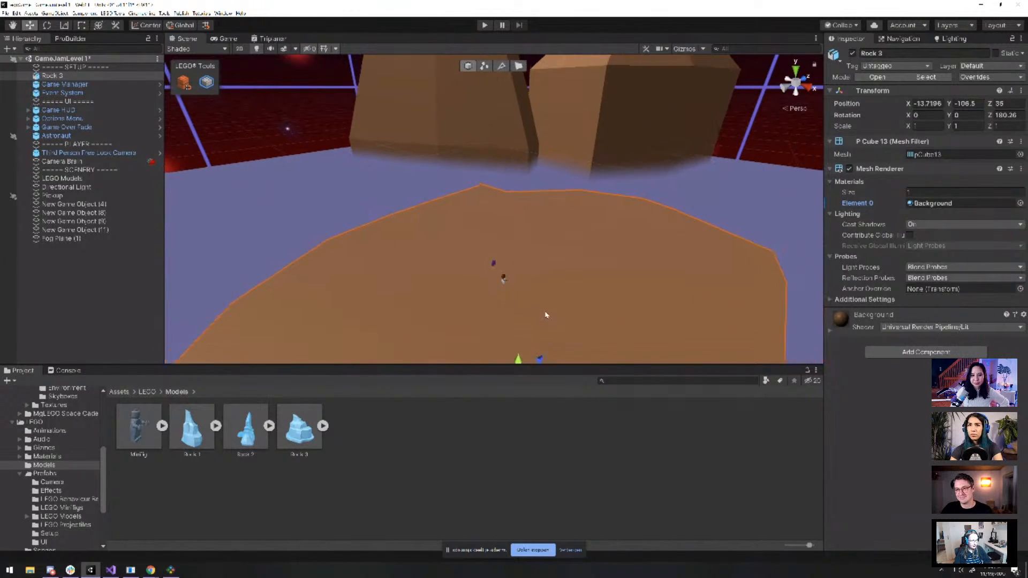
pyautogui.scroll(-3, 546, 315)
pyautogui.moveTo(513, 316)
pyautogui.mouseDown()
pyautogui.moveTo(513, 297)
pyautogui.moveTo(513, 306)
pyautogui.mouseUp()
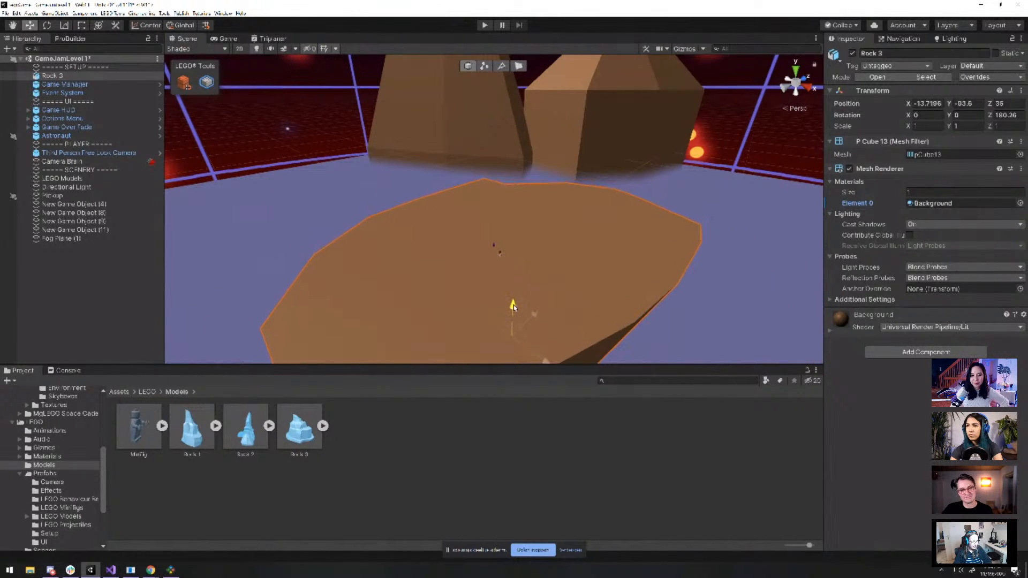
pyautogui.click(499, 253)
pyautogui.press('f')
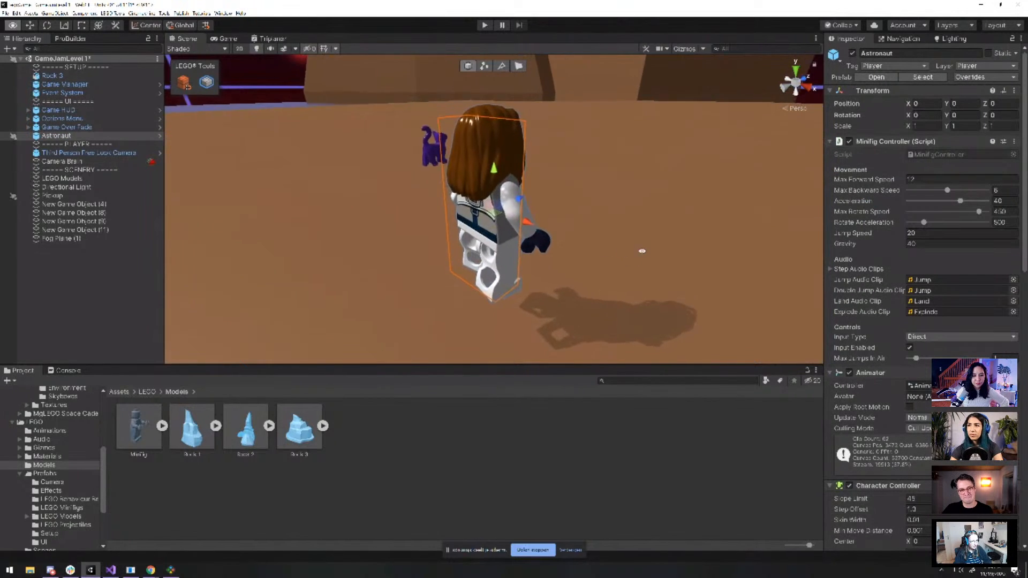
pyautogui.moveTo(642, 250)
pyautogui.keyDown('alt'); pyautogui.mouseDown()
pyautogui.moveTo(319, 243)
pyautogui.moveTo(752, 232)
pyautogui.moveTo(337, 248)
pyautogui.moveTo(648, 246)
pyautogui.moveTo(507, 282)
pyautogui.moveTo(711, 246)
pyautogui.moveTo(595, 251)
pyautogui.moveTo(632, 247)
pyautogui.mouseUp(); pyautogui.keyUp('alt')
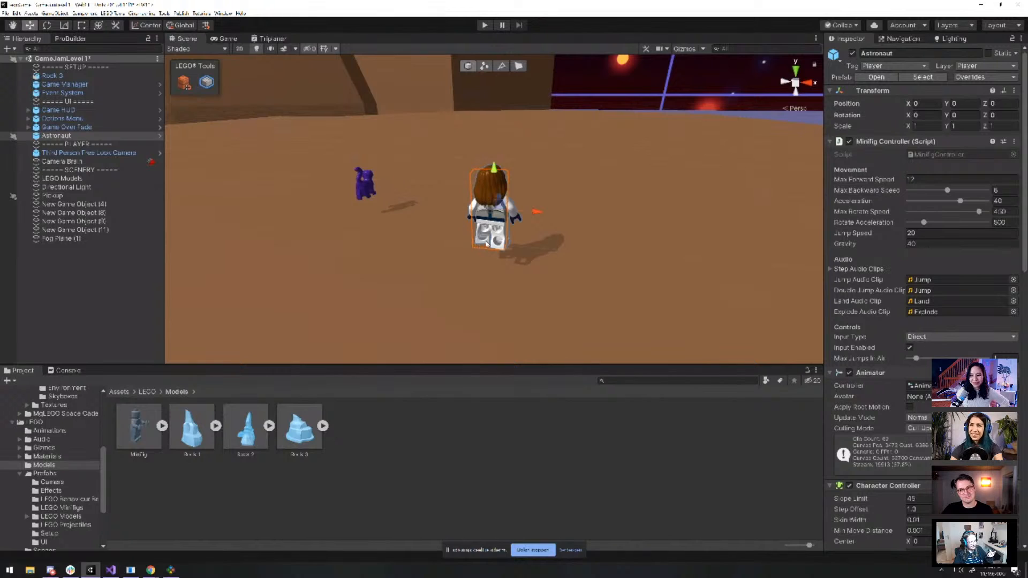
pyautogui.click(373, 190)
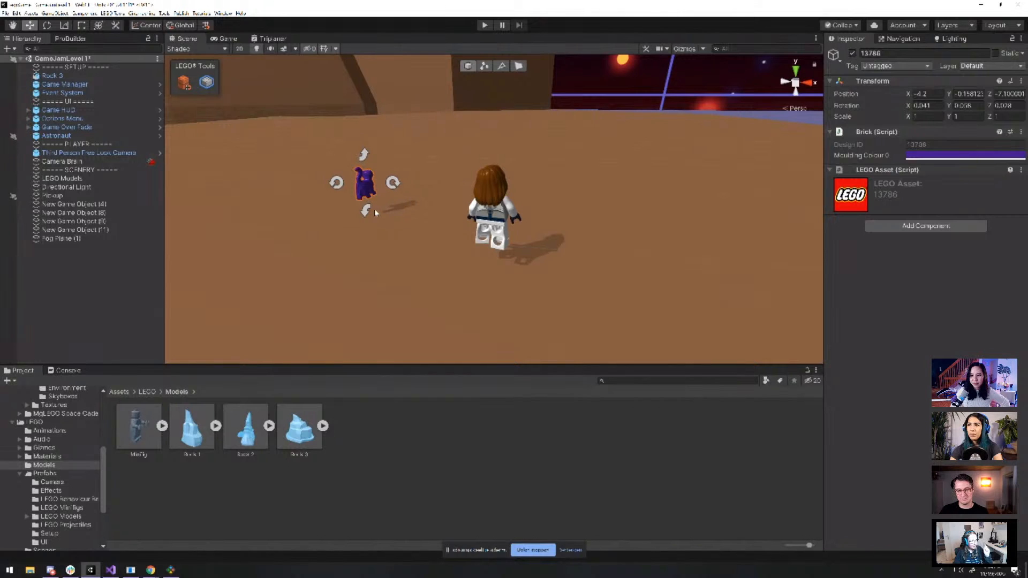
pyautogui.press('f')
pyautogui.keyDown('alt'); pyautogui.moveTo(592, 241); pyautogui.dragTo(612, 257); pyautogui.keyUp('alt')
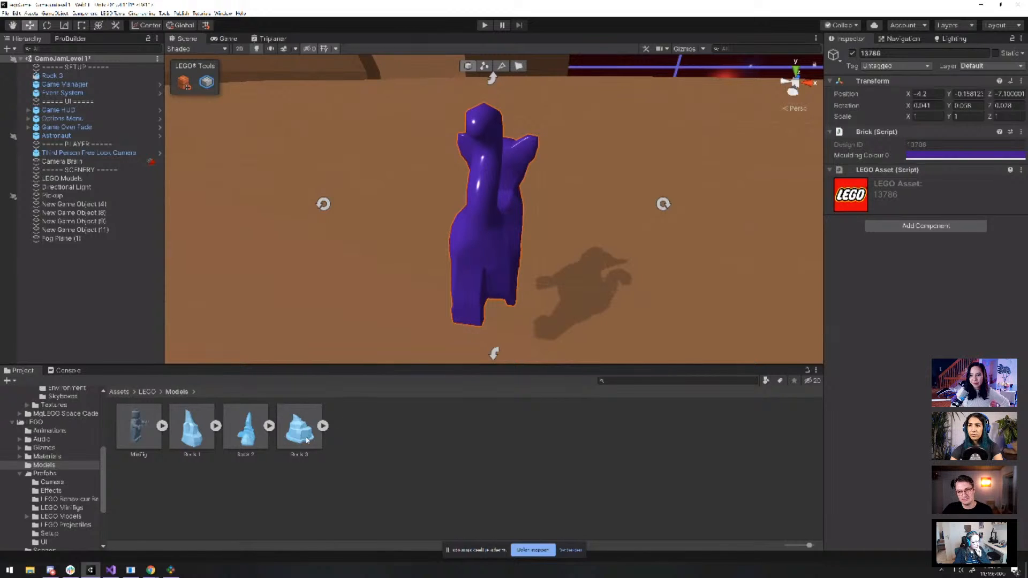
# Switch to BrickLink Studio and create a new empty Untitled Model
pyautogui.click(171, 571)
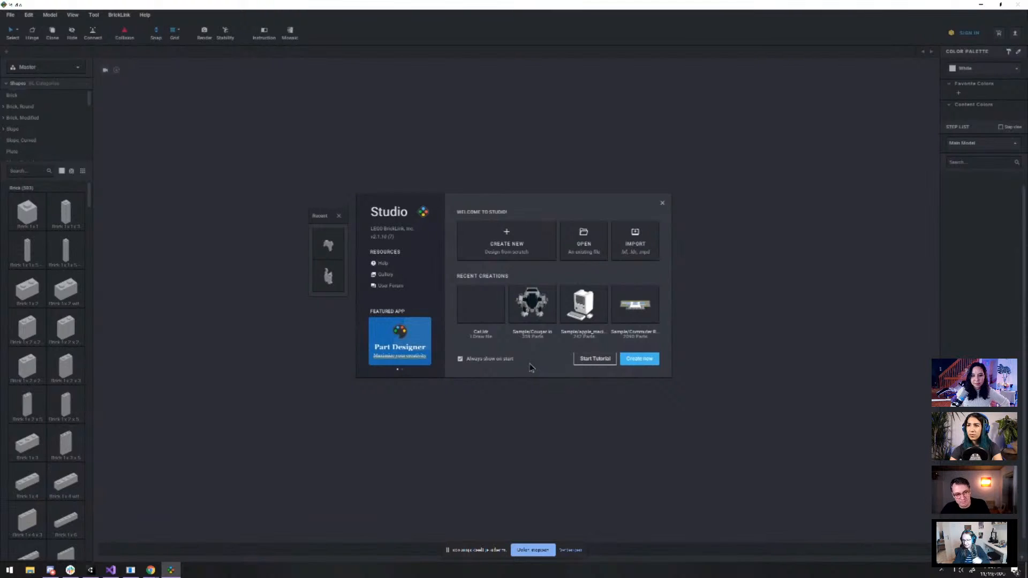
pyautogui.moveTo(574, 315)
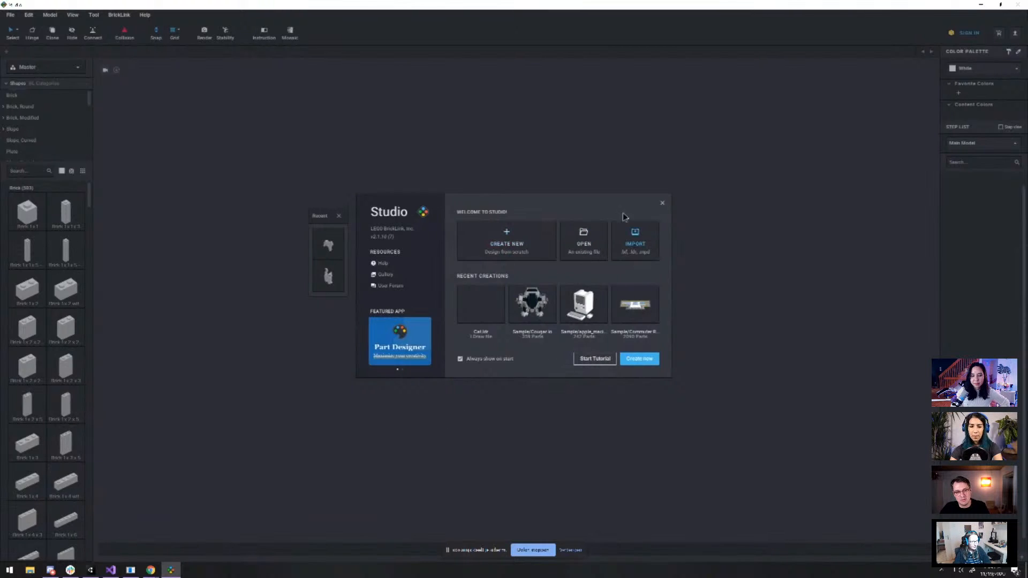
pyautogui.click(664, 201)
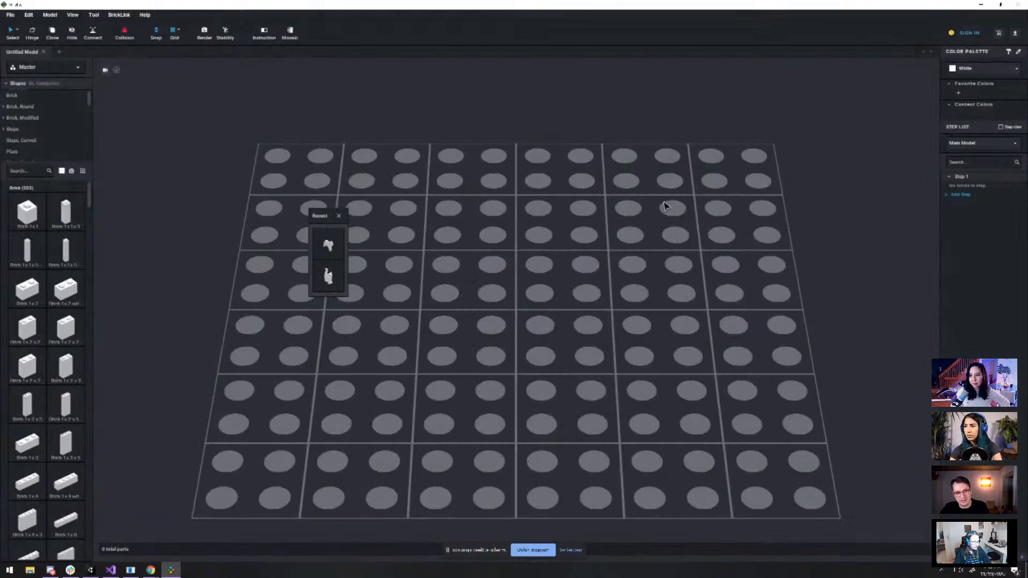
pyautogui.scroll(-8, 51, 236)
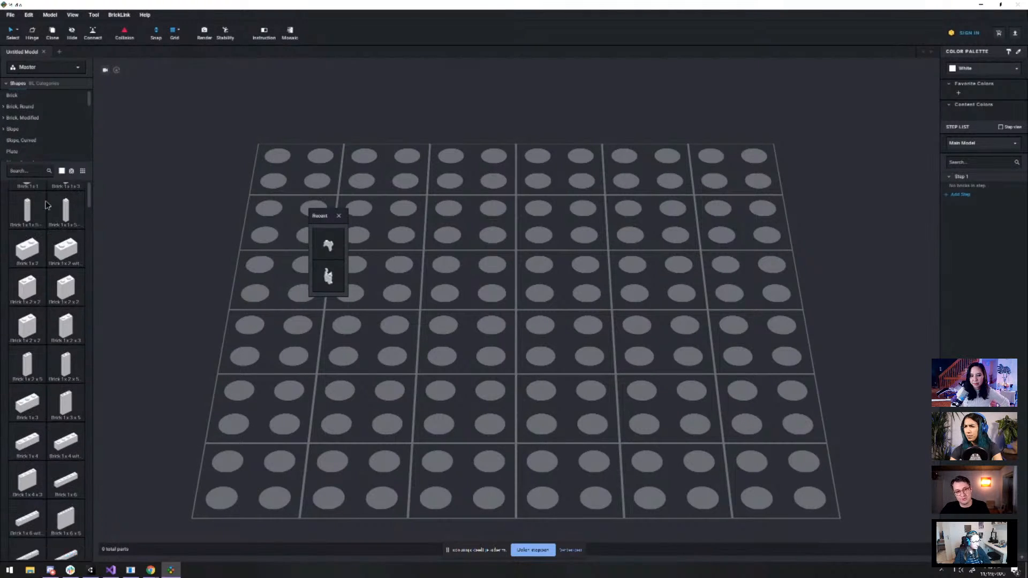
pyautogui.scroll(-15, 51, 237)
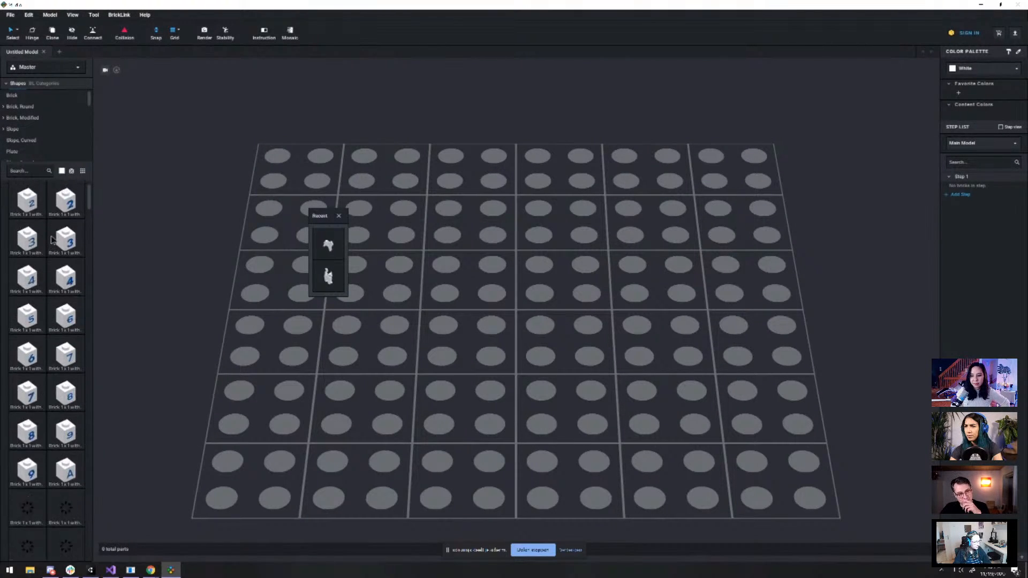
pyautogui.scroll(10, 52, 239)
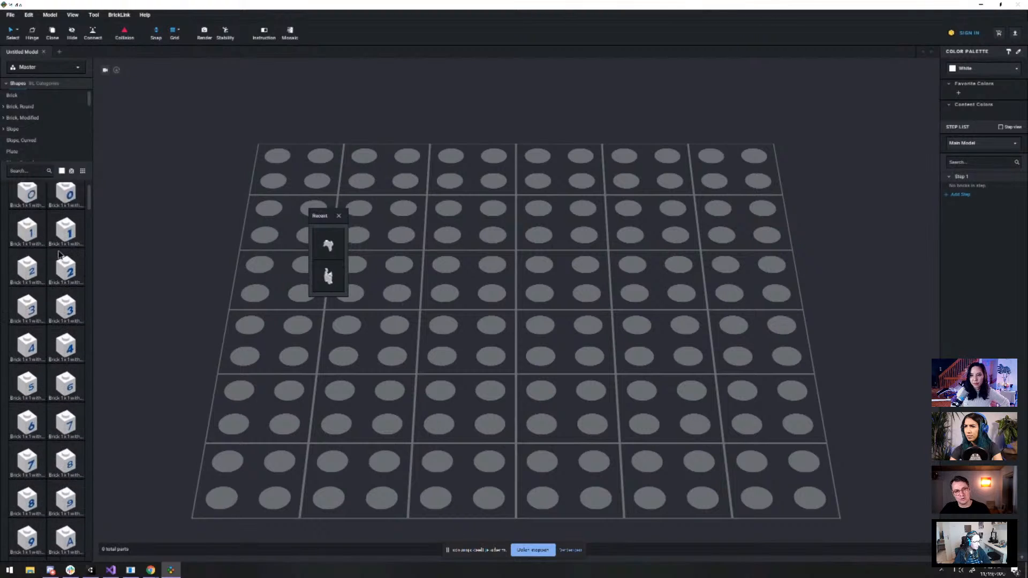
pyautogui.scroll(5, 62, 262)
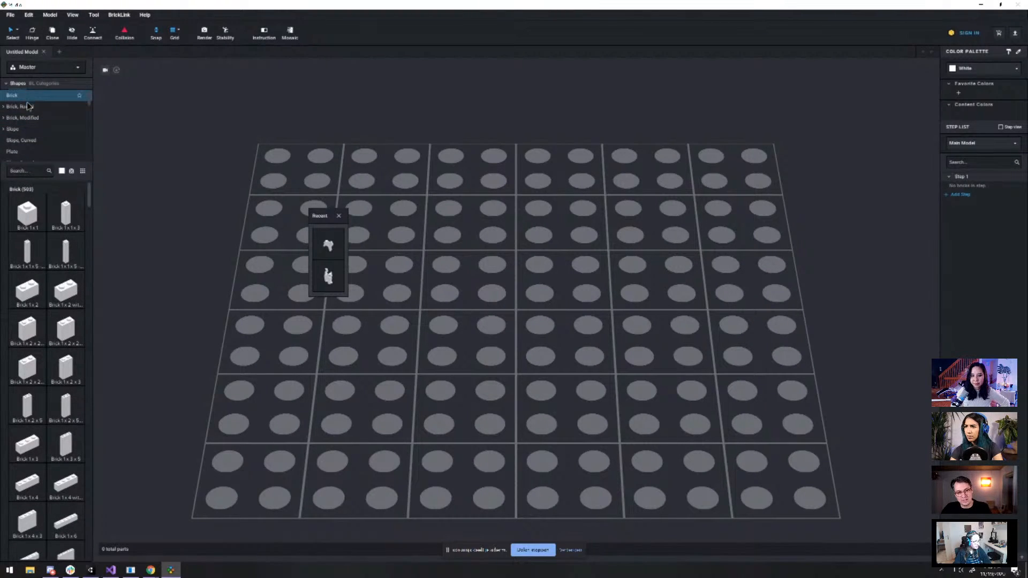
pyautogui.scroll(-1, 28, 135)
pyautogui.scroll(-6, 27, 134)
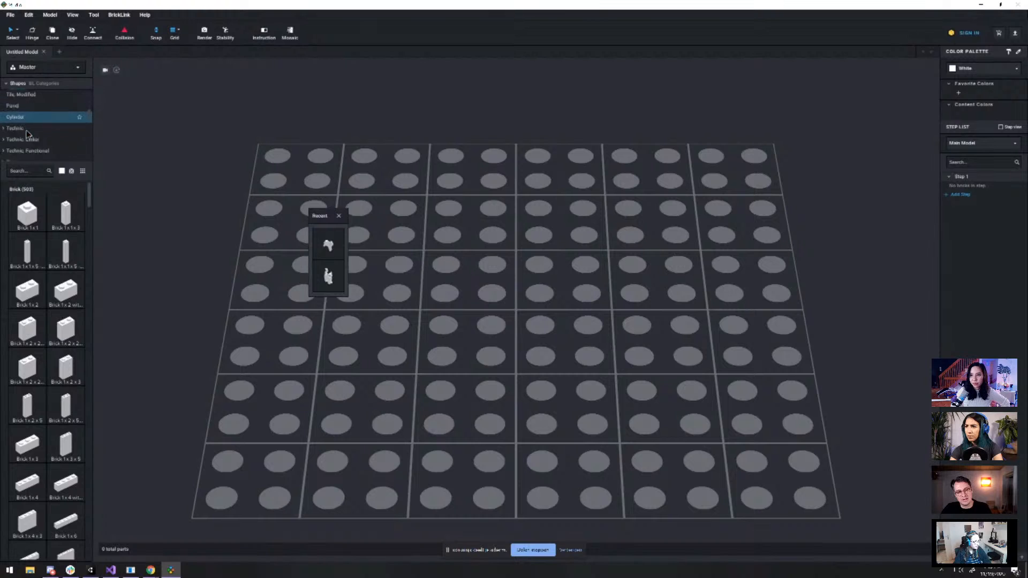
pyautogui.scroll(-6, 27, 134)
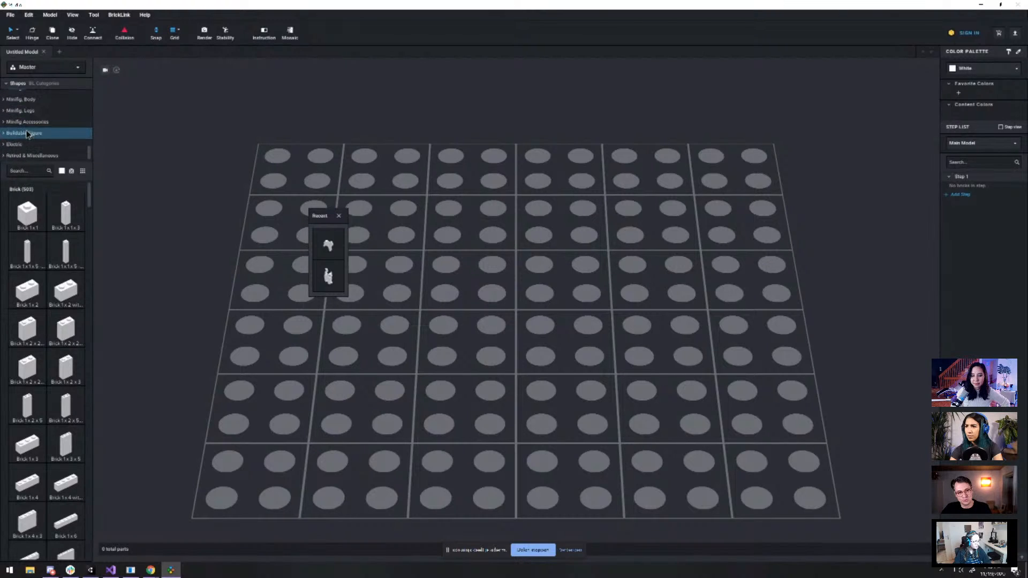
pyautogui.scroll(12, 35, 155)
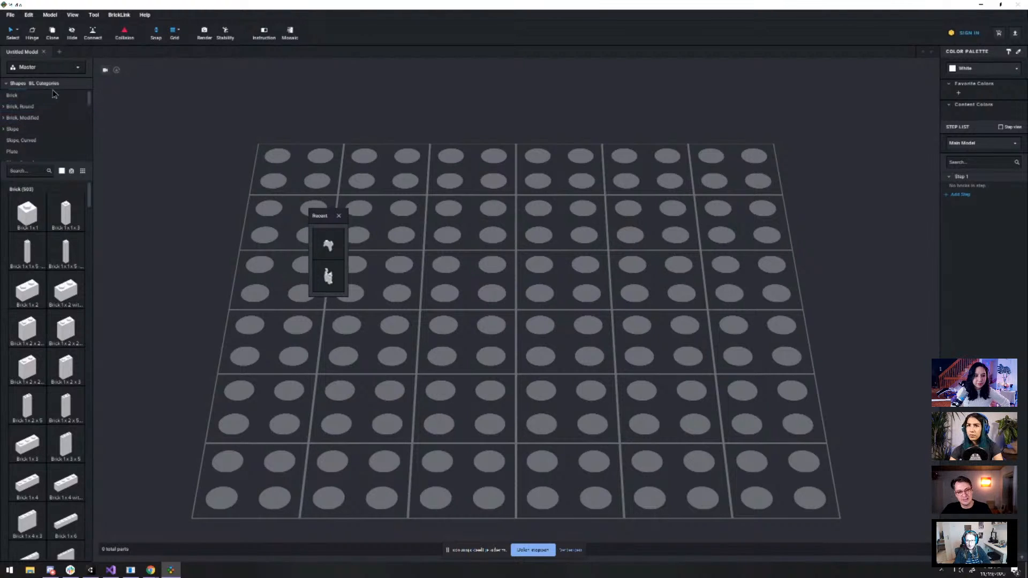
# Search the parts palette for 'cat' to list the cat figures
pyautogui.click(79, 96)
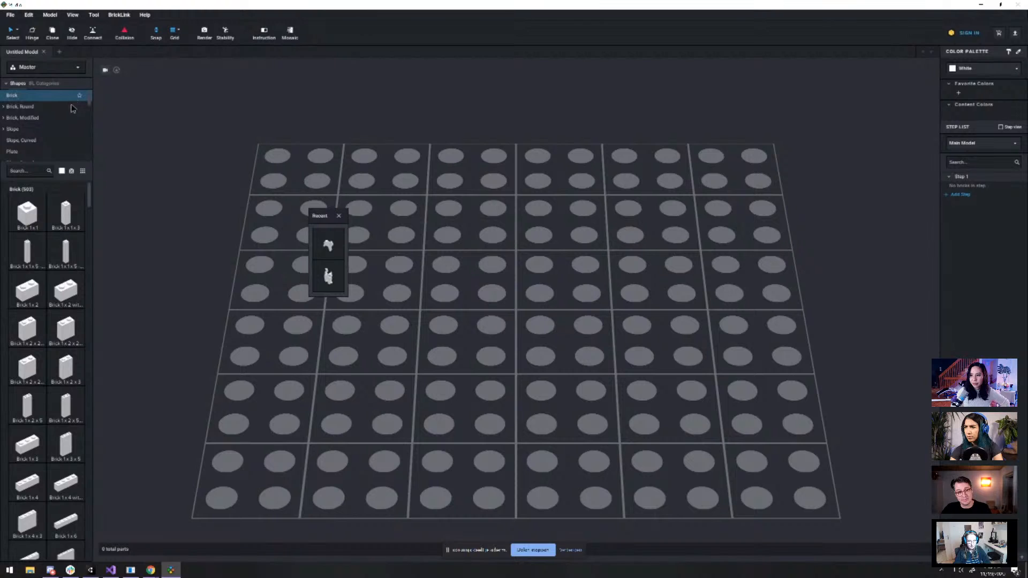
pyautogui.click(29, 173)
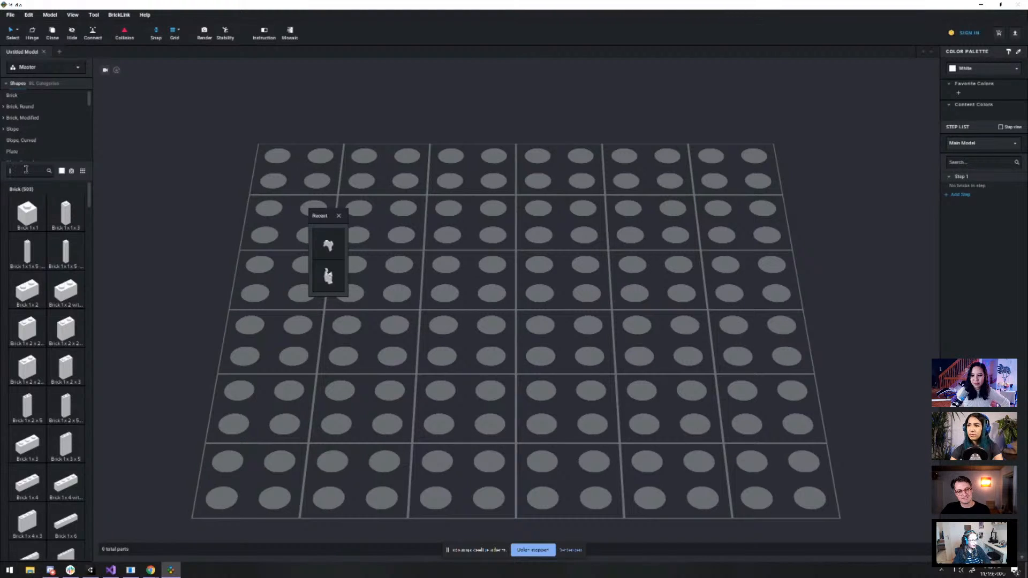
pyautogui.write('cat')
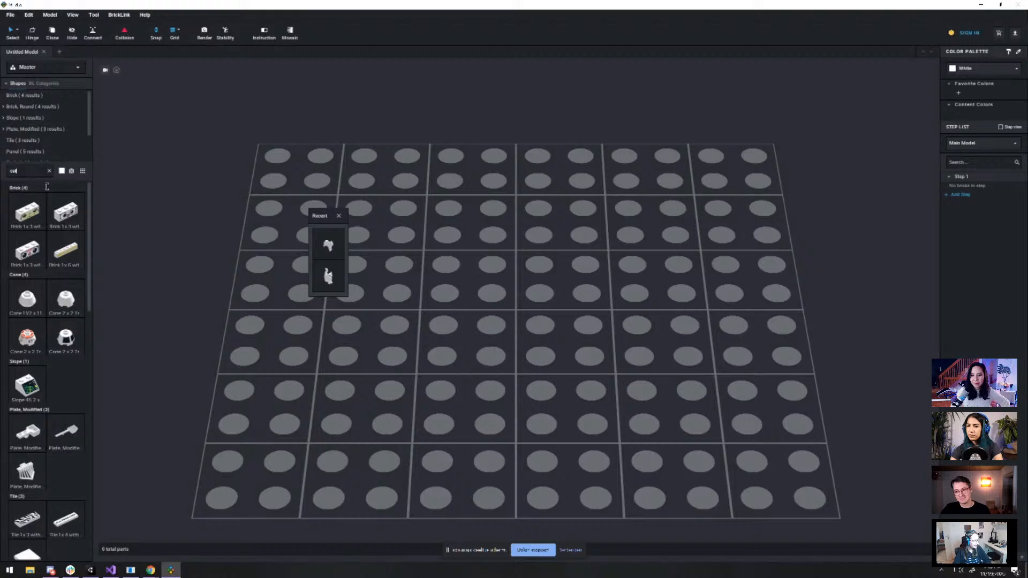
pyautogui.scroll(-15, 67, 250)
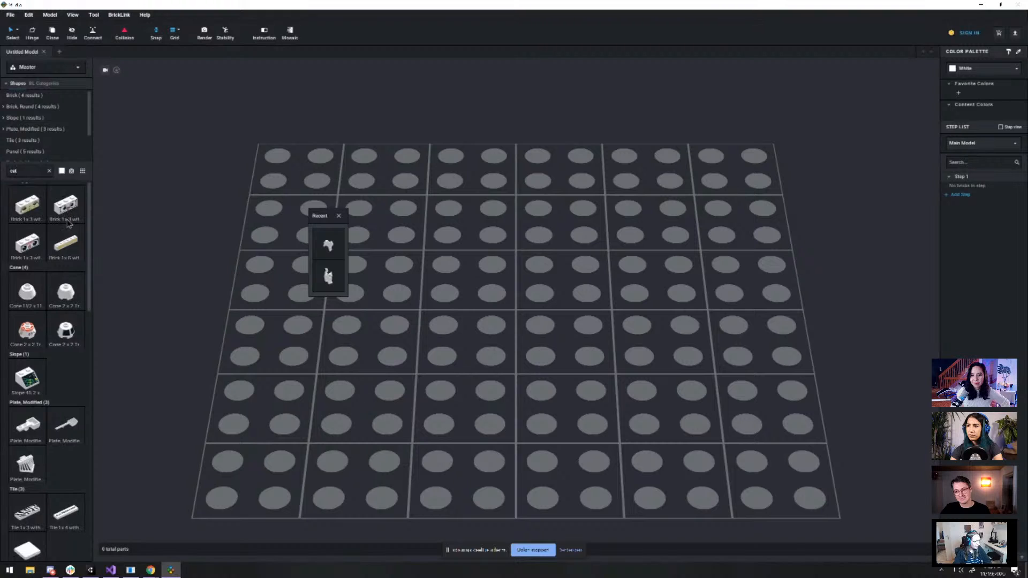
pyautogui.scroll(-6, 67, 250)
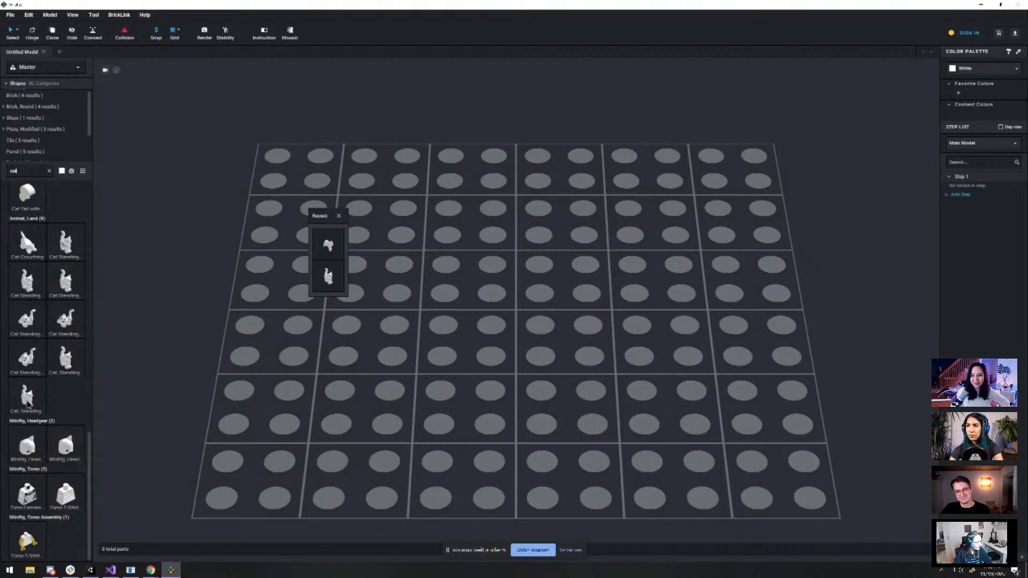
# Place the Cat, Standing part on the baseplate, leaving only that cat selected
pyautogui.moveTo(27, 397); pyautogui.dragTo(530, 320)
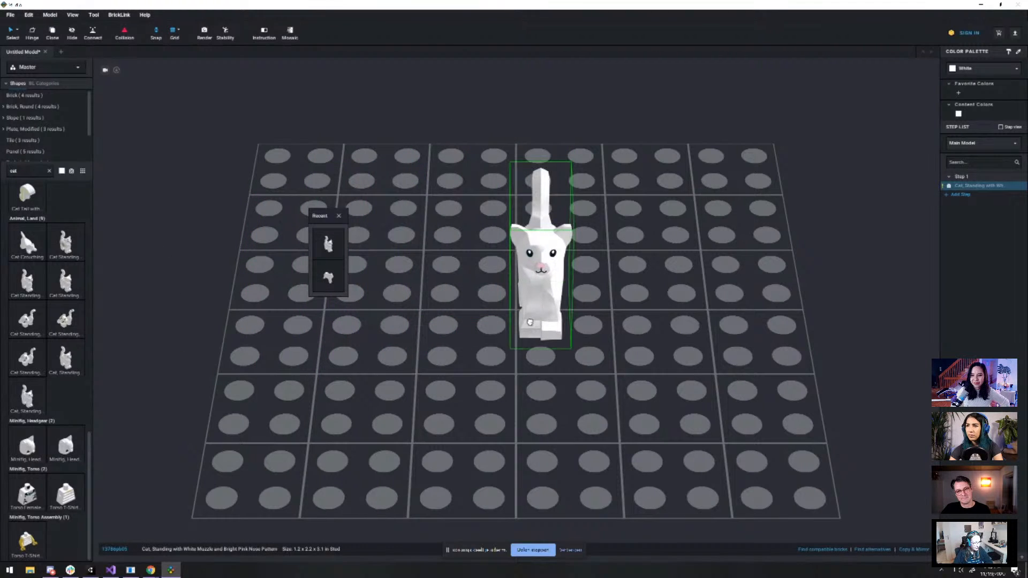
pyautogui.hotkey('ctrl', 'c')
pyautogui.hotkey('ctrl', 'v')
pyautogui.press('Escape')
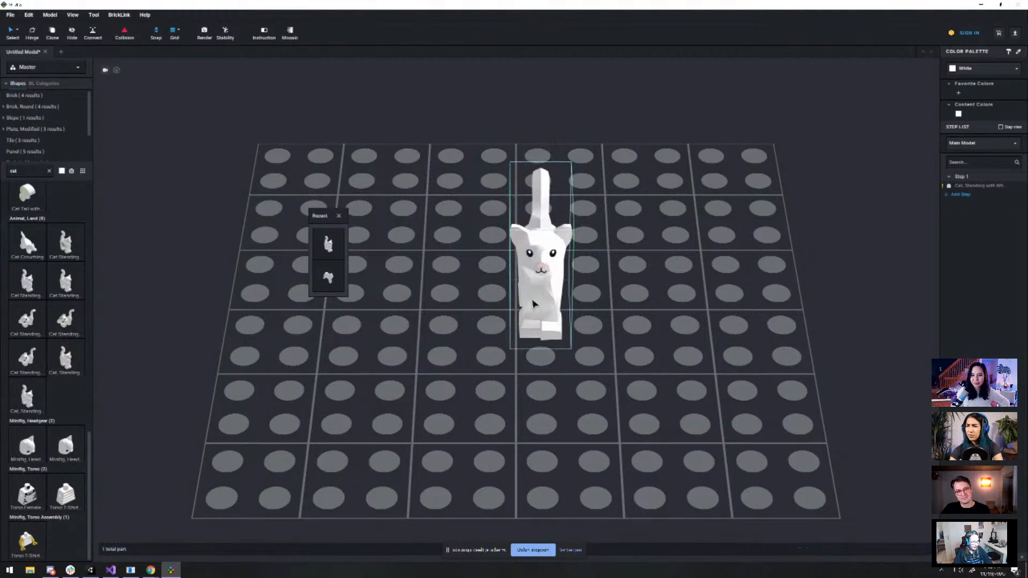
pyautogui.moveTo(582, 311); pyautogui.dragTo(371, 269)
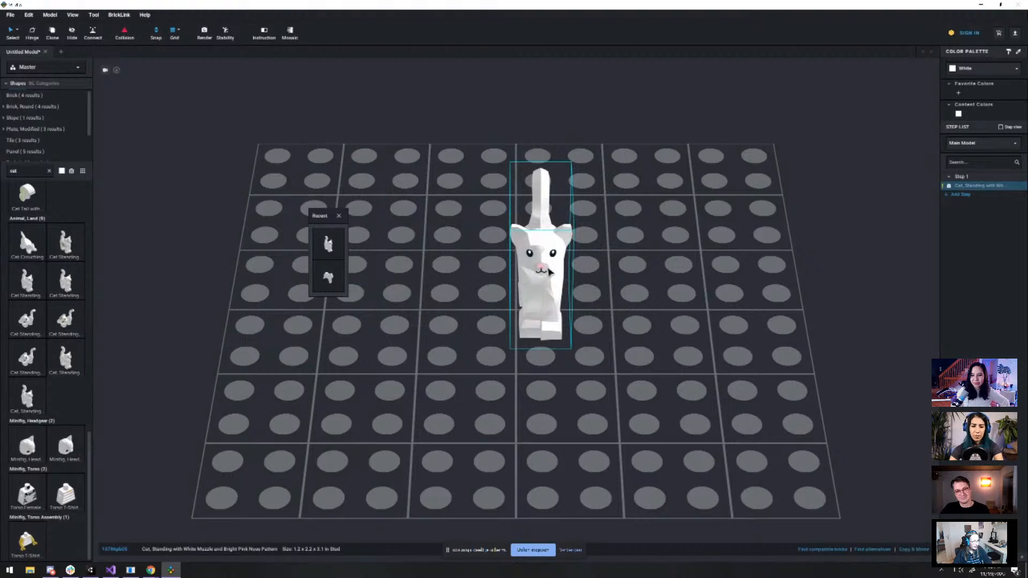
pyautogui.click(541, 273)
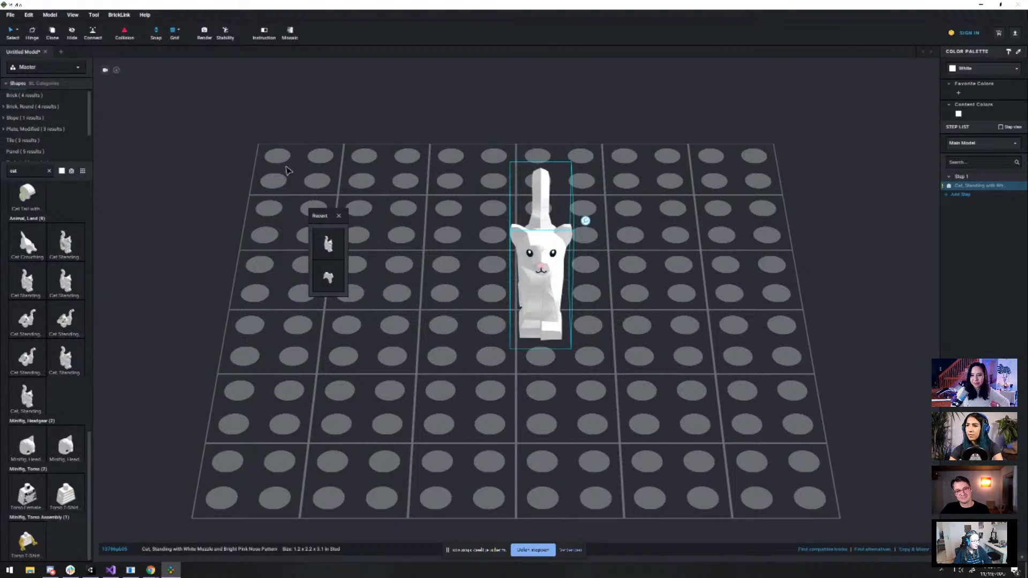
# Export the model as LDraw, overwriting Cat.ldr in the NewStuff folder
pyautogui.click(10, 14)
pyautogui.moveTo(34, 49)
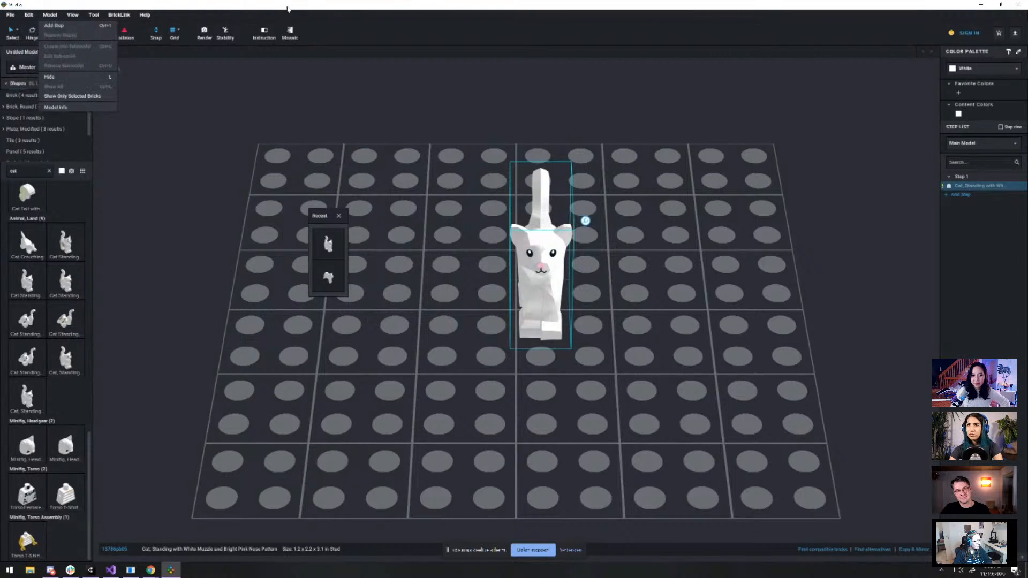
pyautogui.moveTo(34, 87)
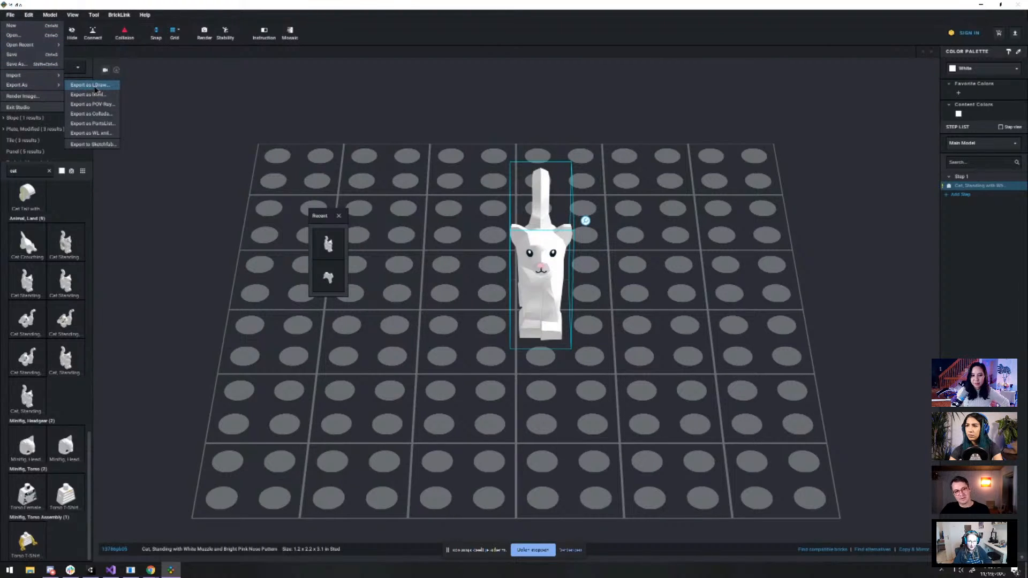
pyautogui.click(95, 85)
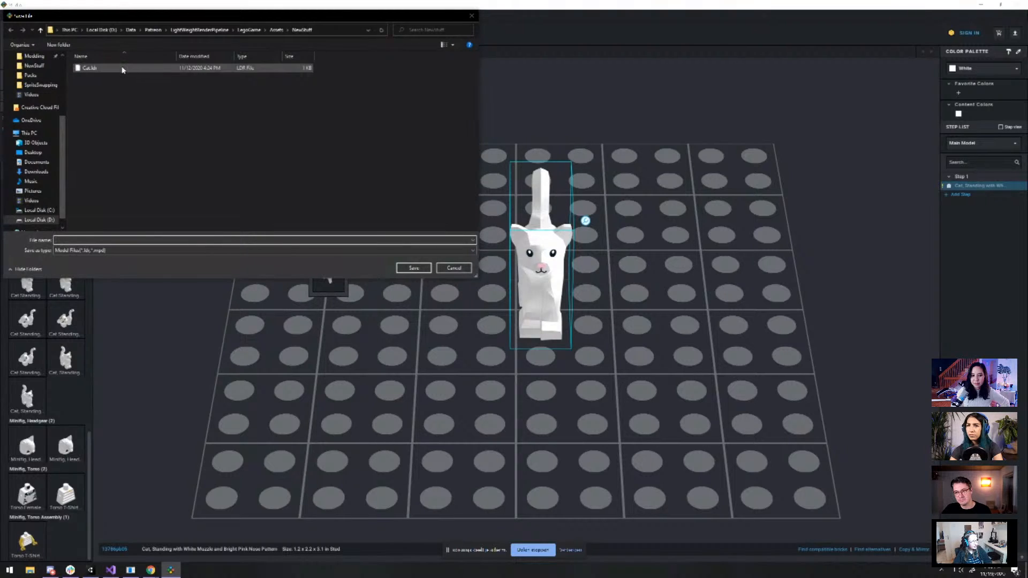
pyautogui.click(89, 72)
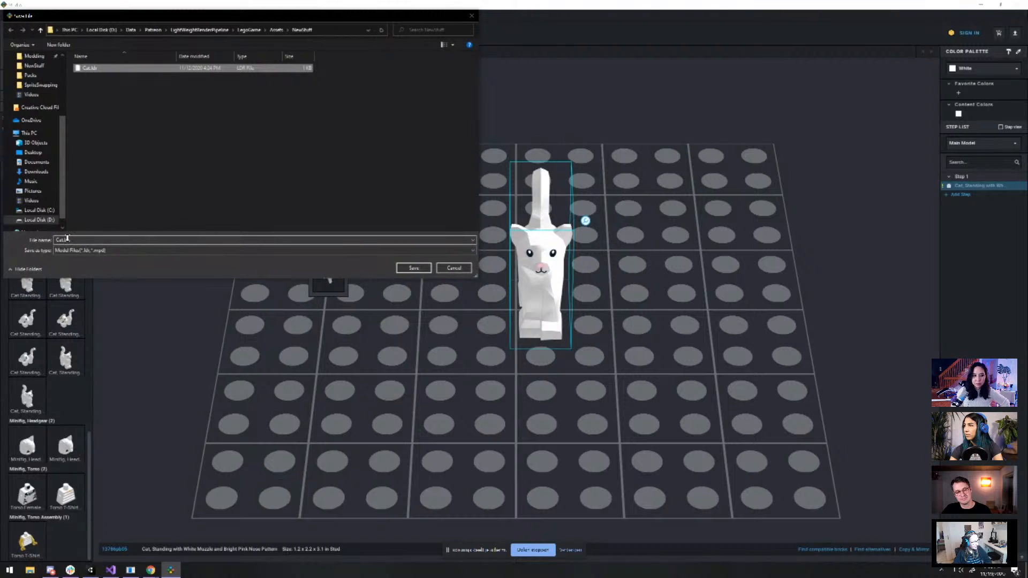
pyautogui.click(413, 267)
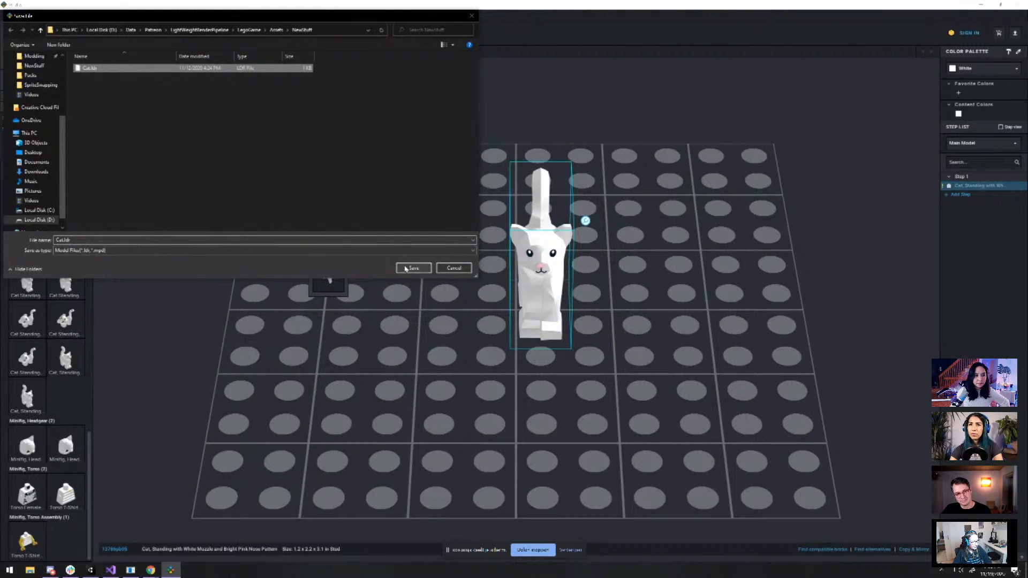
pyautogui.click(540, 287)
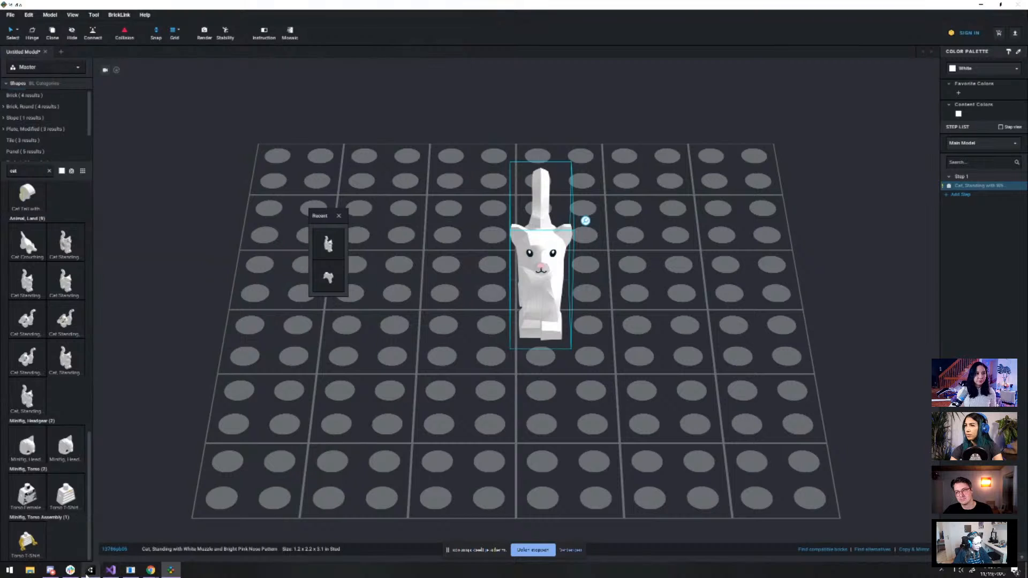
# Back in Unity, import the elephant model file with LEGO Tools > Import Model
pyautogui.click(90, 569)
pyautogui.scroll(-5, 520, 258)
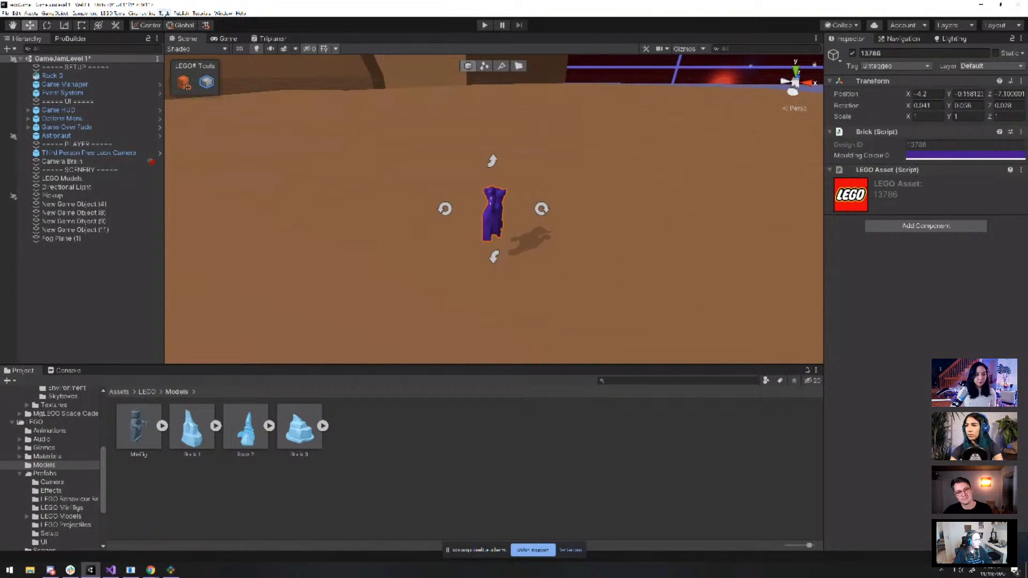
pyautogui.click(142, 12)
pyautogui.moveTo(112, 12)
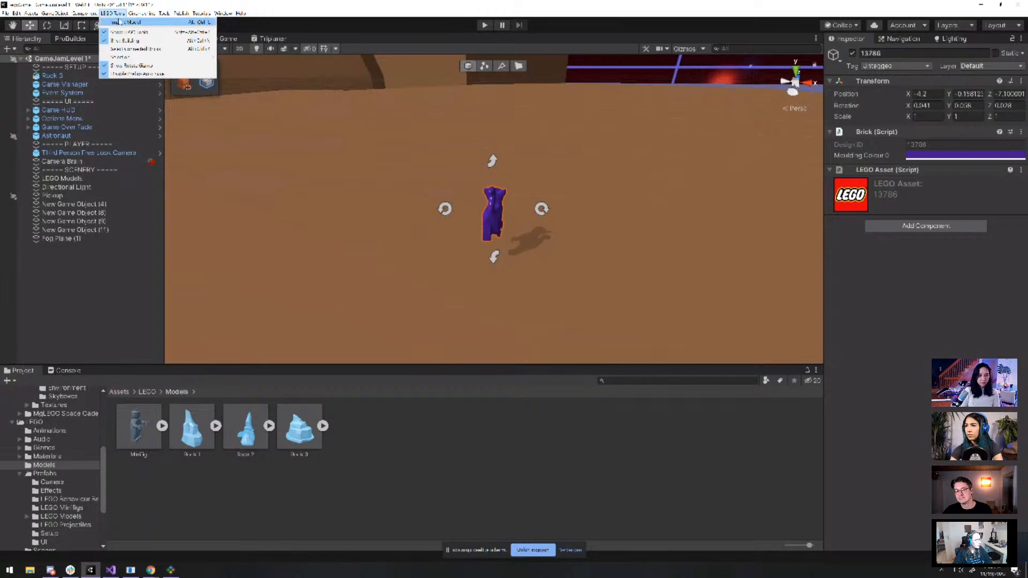
pyautogui.click(119, 21)
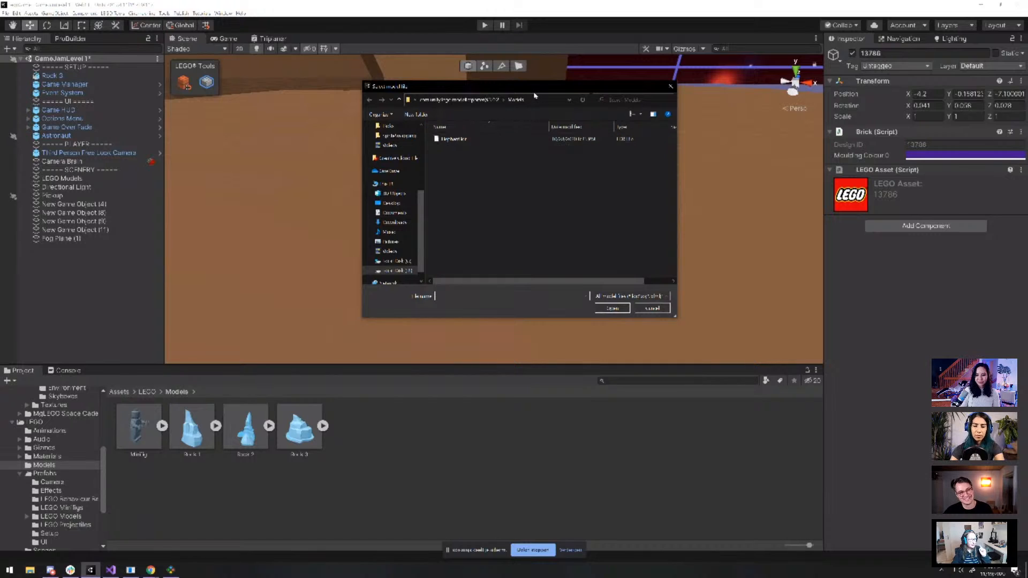
pyautogui.moveTo(533, 85); pyautogui.dragTo(574, 162)
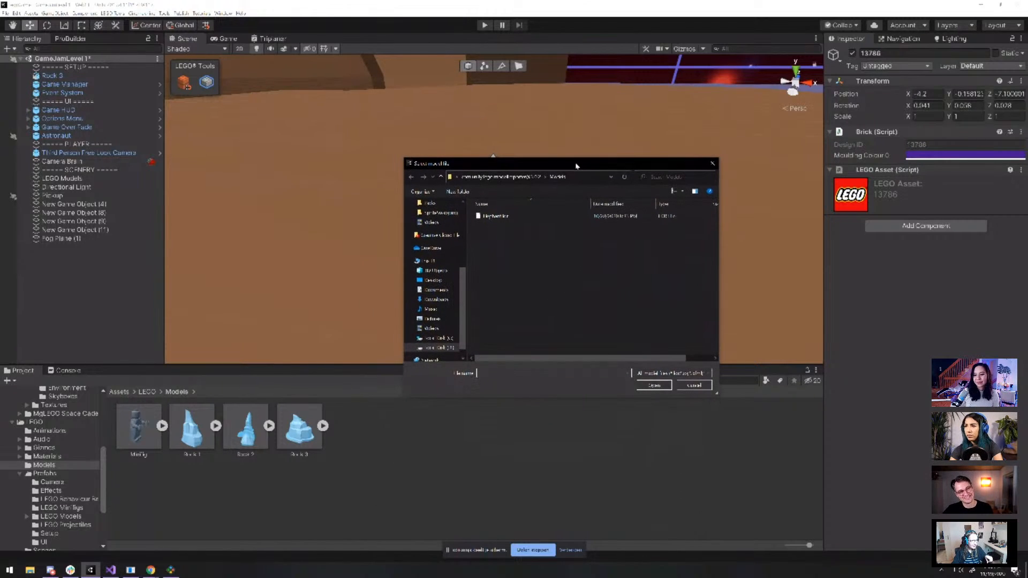
pyautogui.click(518, 220)
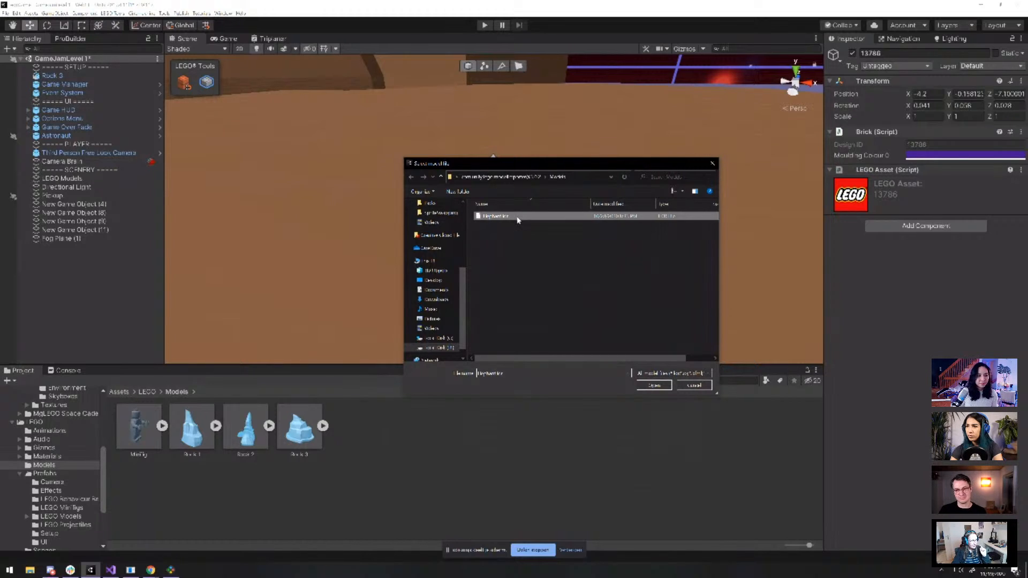
pyautogui.click(655, 386)
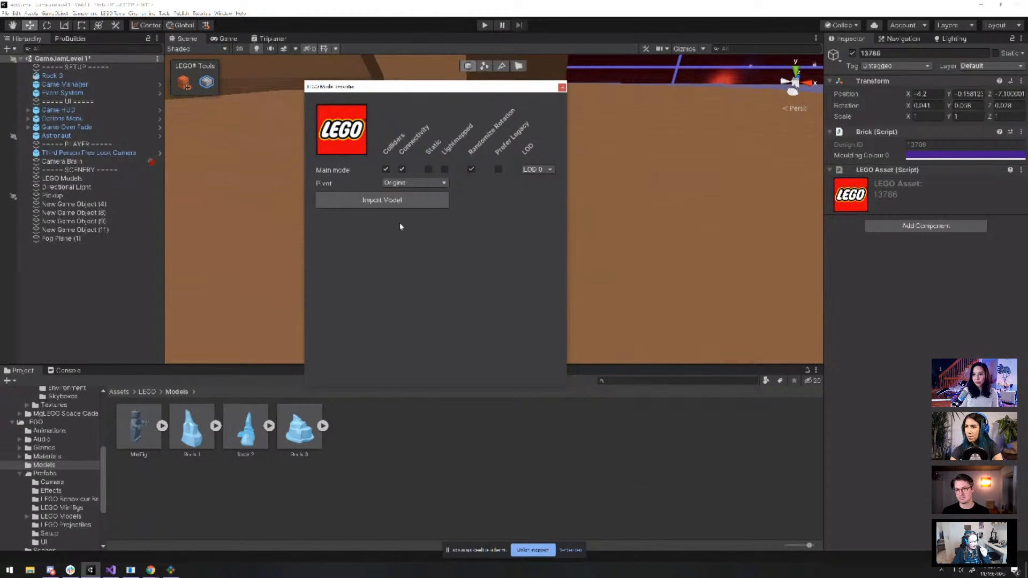
pyautogui.click(381, 200)
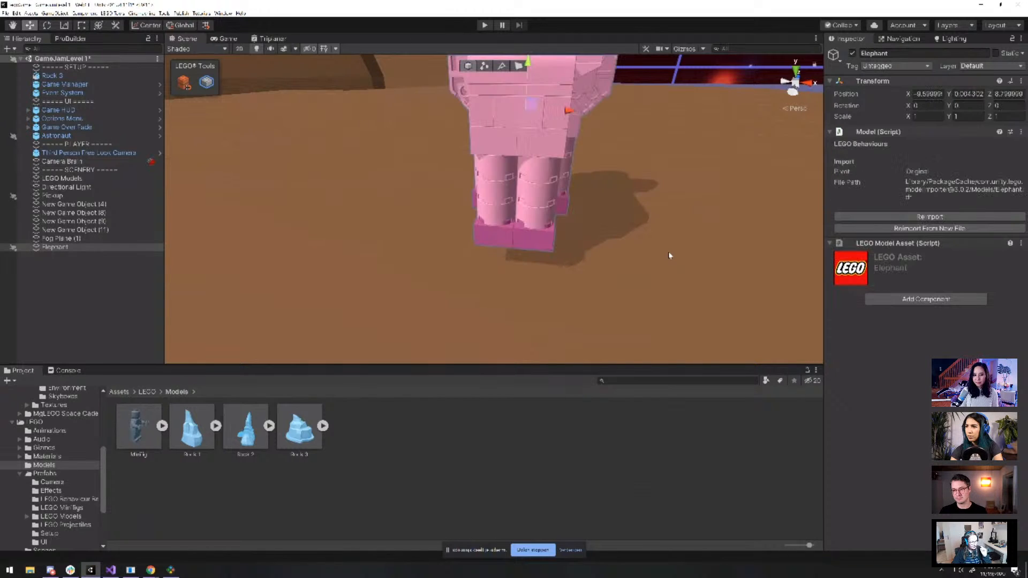
# Move the elephant along the ground to -27.82, -1.7, 8.4 and frame it
pyautogui.scroll(-5, 669, 255)
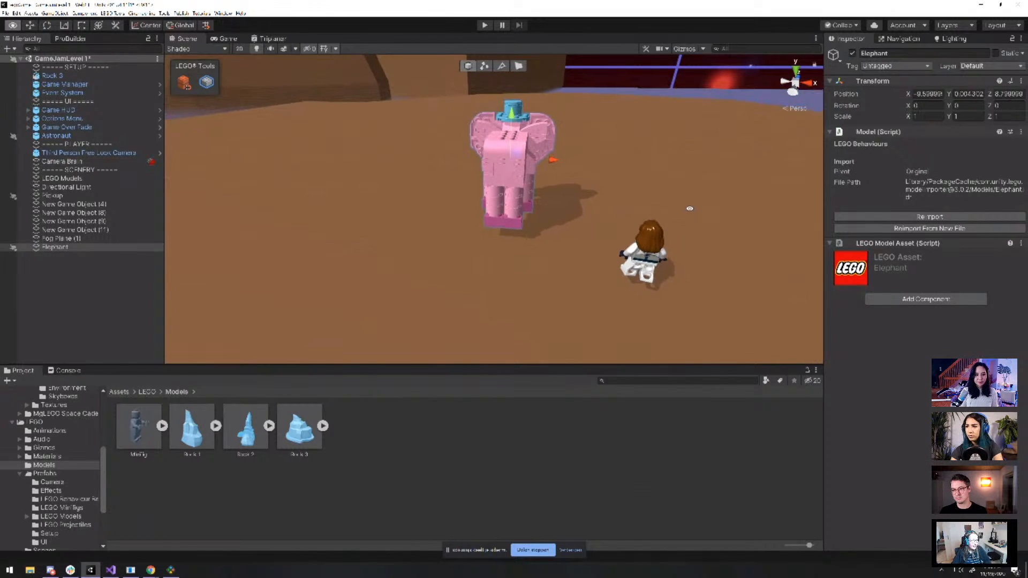
pyautogui.keyDown('alt'); pyautogui.moveTo(689, 208); pyautogui.dragTo(568, 306); pyautogui.keyUp('alt')
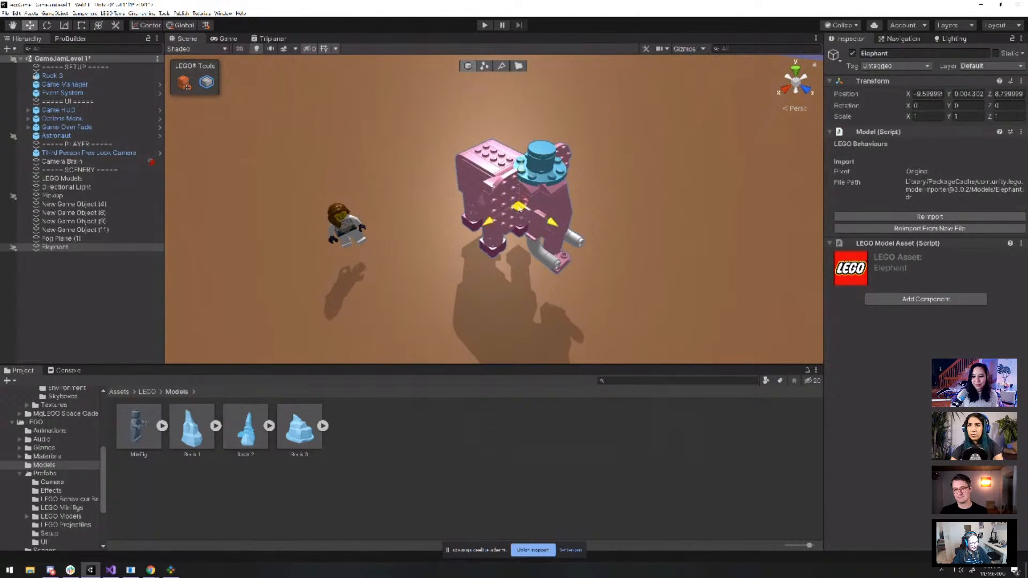
pyautogui.moveTo(517, 208); pyautogui.dragTo(661, 114)
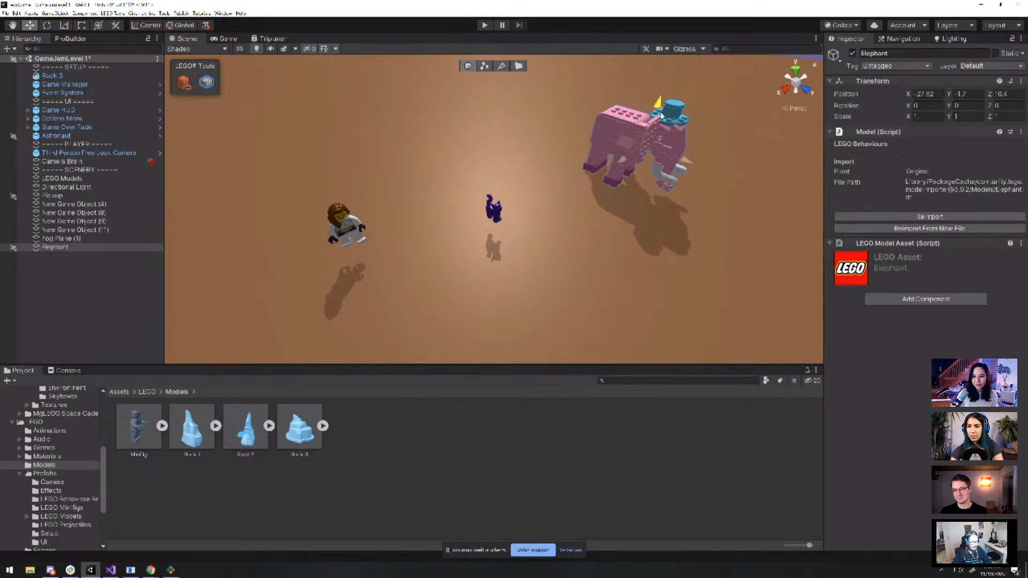
pyautogui.press('f')
# Orbit around the elephant to check its placement, then select the purple cat
pyautogui.keyDown('alt'); pyautogui.moveTo(681, 264); pyautogui.dragTo(583, 212); pyautogui.keyUp('alt')
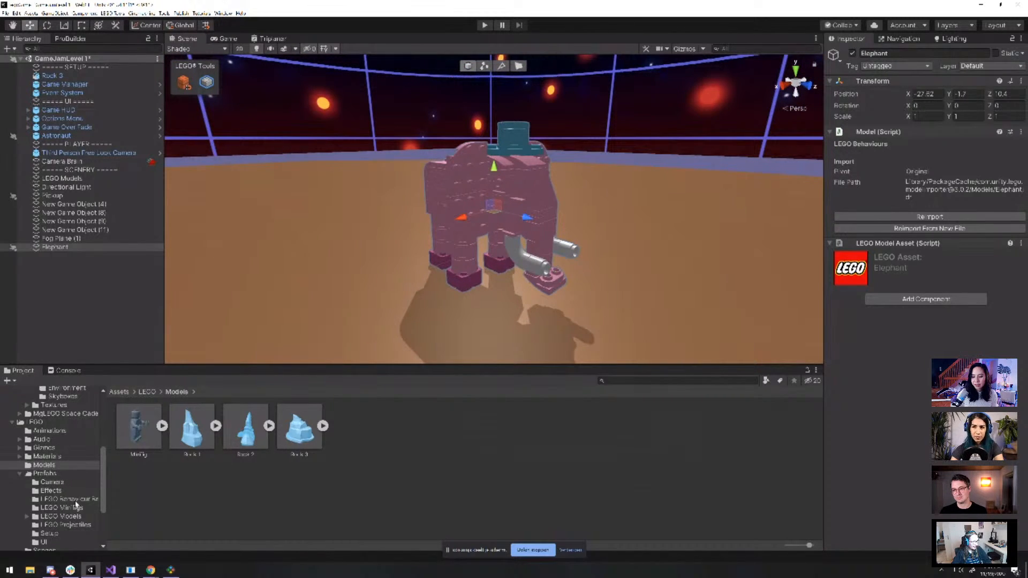
pyautogui.scroll(8, 60, 472)
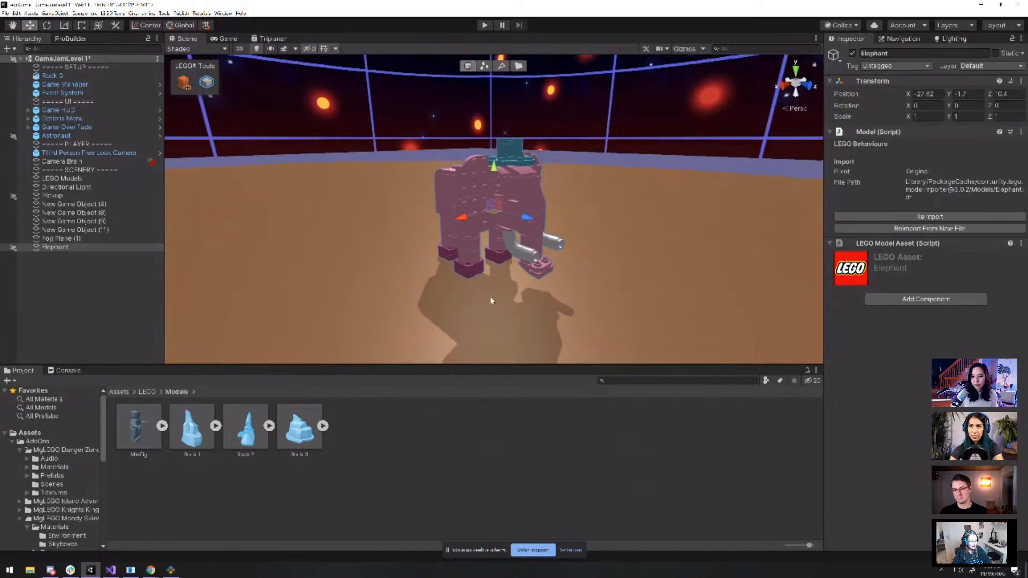
pyautogui.keyDown('alt'); pyautogui.moveTo(490, 296); pyautogui.dragTo(597, 298); pyautogui.keyUp('alt')
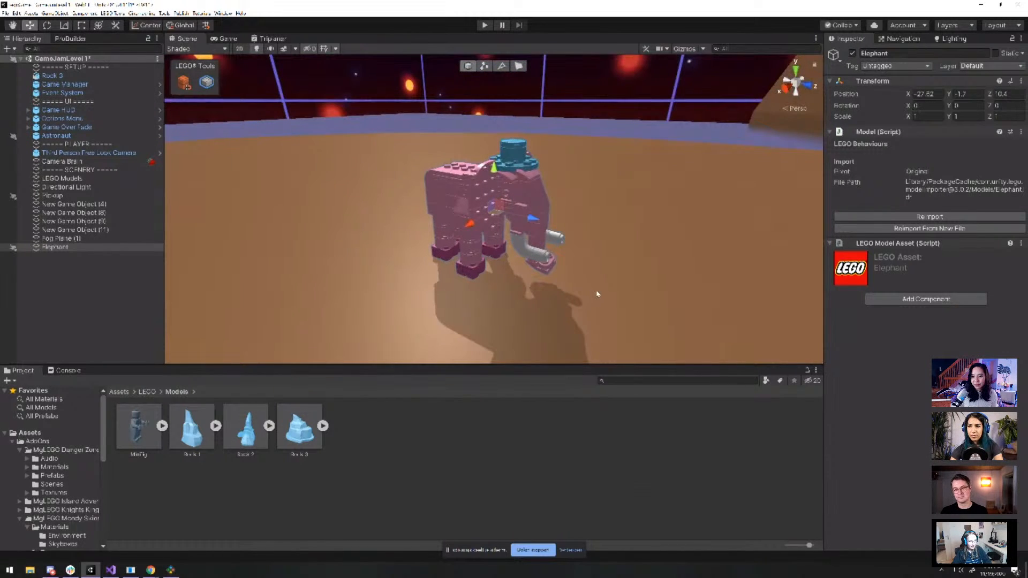
pyautogui.keyDown('alt'); pyautogui.moveTo(487, 242); pyautogui.dragTo(496, 277); pyautogui.keyUp('alt')
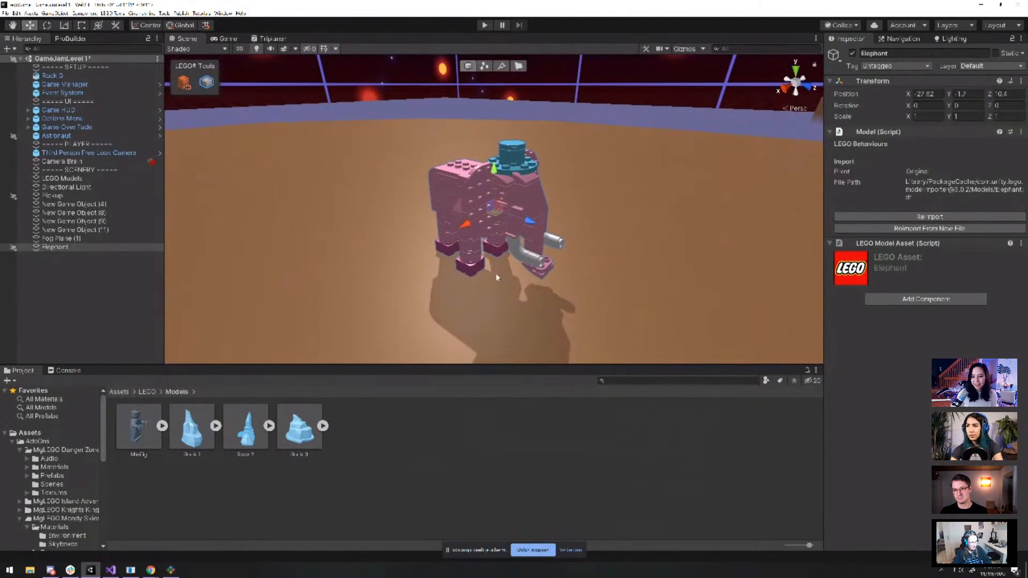
pyautogui.moveTo(510, 295)
pyautogui.keyDown('alt'); pyautogui.mouseDown()
pyautogui.moveTo(348, 292)
pyautogui.moveTo(496, 296)
pyautogui.mouseUp(); pyautogui.keyUp('alt')
pyautogui.scroll(-3, 496, 296)
pyautogui.moveTo(391, 294); pyautogui.dragTo(529, 260, button='middle')
pyautogui.click(474, 248)
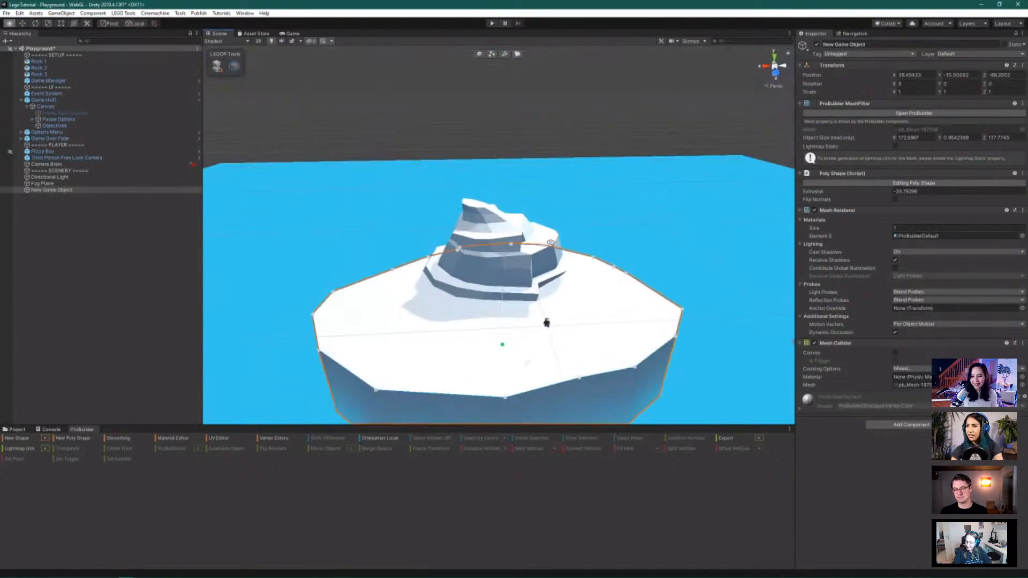
pyautogui.keyDown('alt'); pyautogui.moveTo(550, 243); pyautogui.dragTo(721, 201); pyautogui.keyUp('alt')
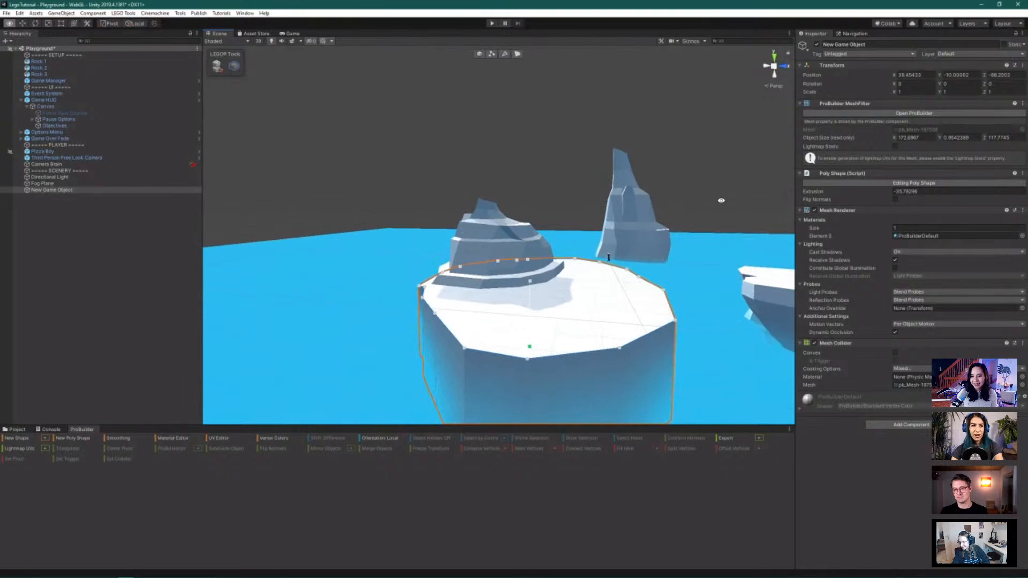
pyautogui.keyDown('alt'); pyautogui.moveTo(604, 344); pyautogui.dragTo(570, 339); pyautogui.keyUp('alt')
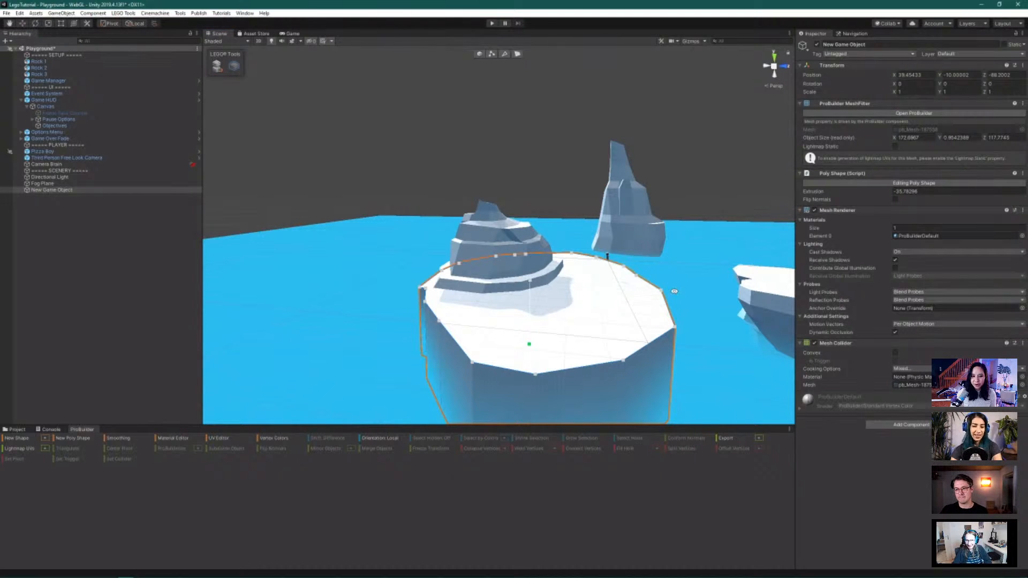
pyautogui.keyDown('alt'); pyautogui.moveTo(671, 290); pyautogui.dragTo(700, 352); pyautogui.keyUp('alt')
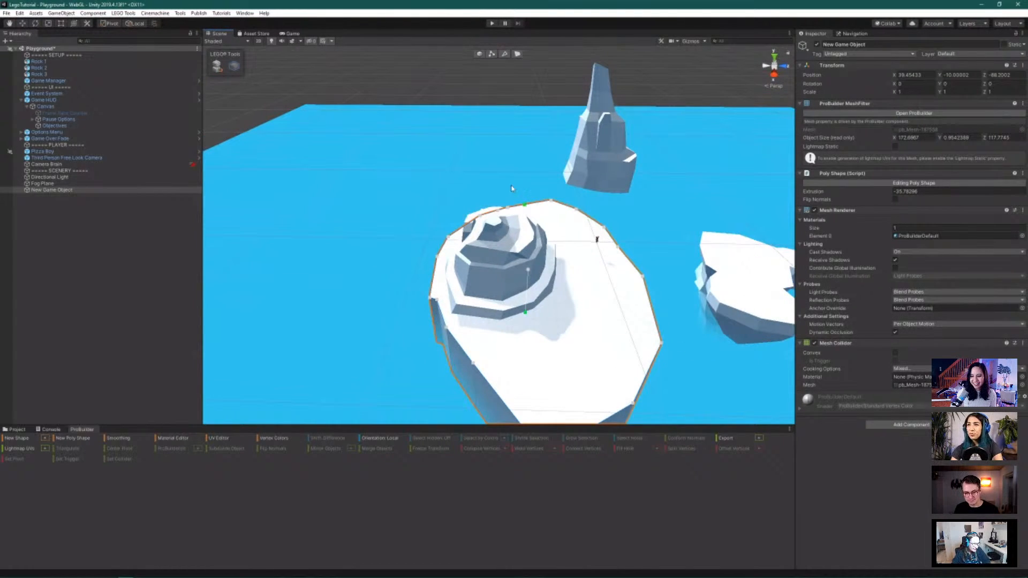
# Finish the ice platform's outline and raise it to about Y −5.2
pyautogui.click(479, 53)
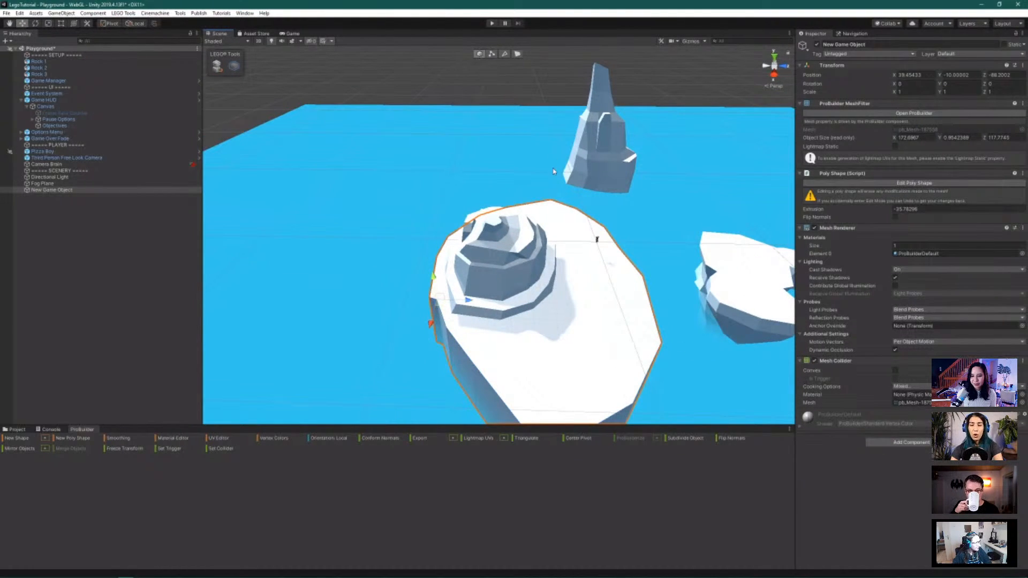
pyautogui.moveTo(432, 276); pyautogui.dragTo(436, 271)
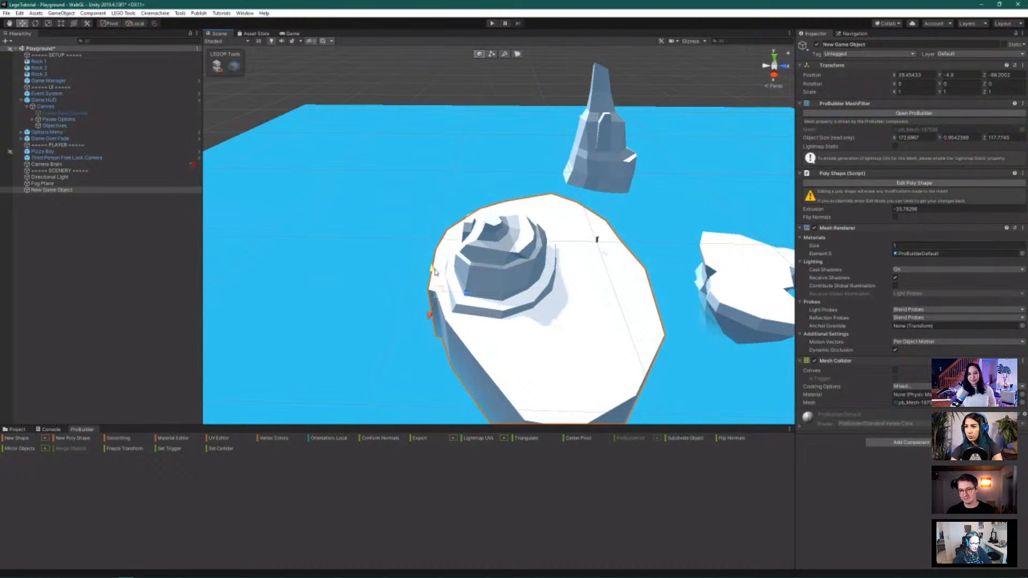
pyautogui.keyDown('alt'); pyautogui.moveTo(656, 306); pyautogui.dragTo(797, 313); pyautogui.keyUp('alt')
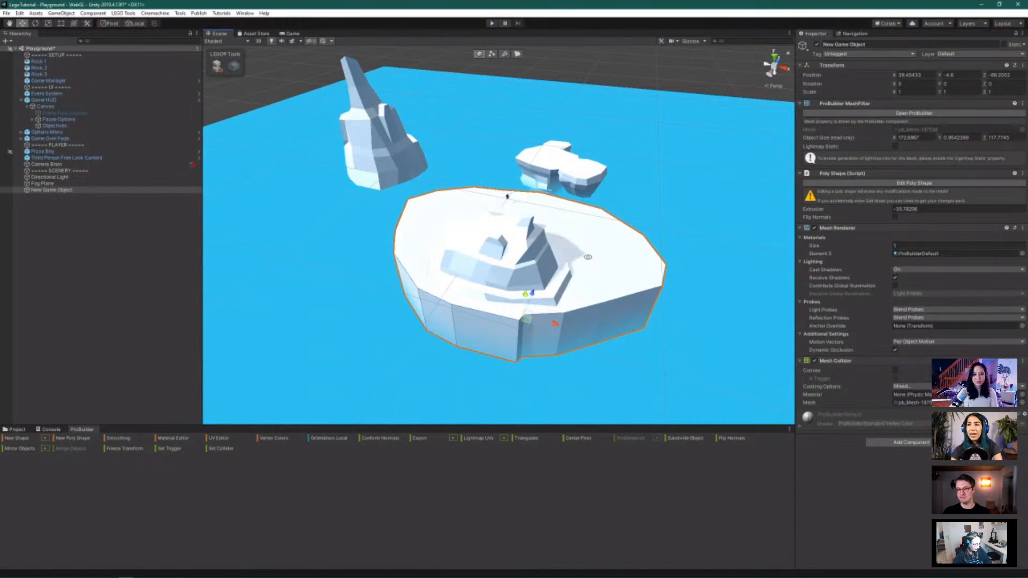
# Orbit and zoom to a more top-down view of the island
pyautogui.keyDown('alt'); pyautogui.moveTo(587, 261); pyautogui.dragTo(569, 277); pyautogui.keyUp('alt')
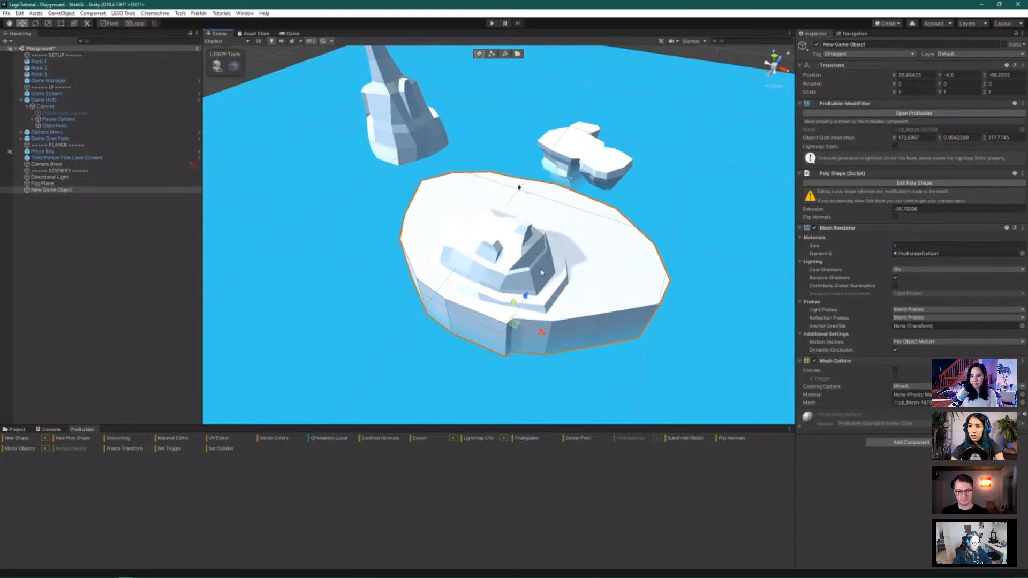
pyautogui.scroll(3, 487, 255)
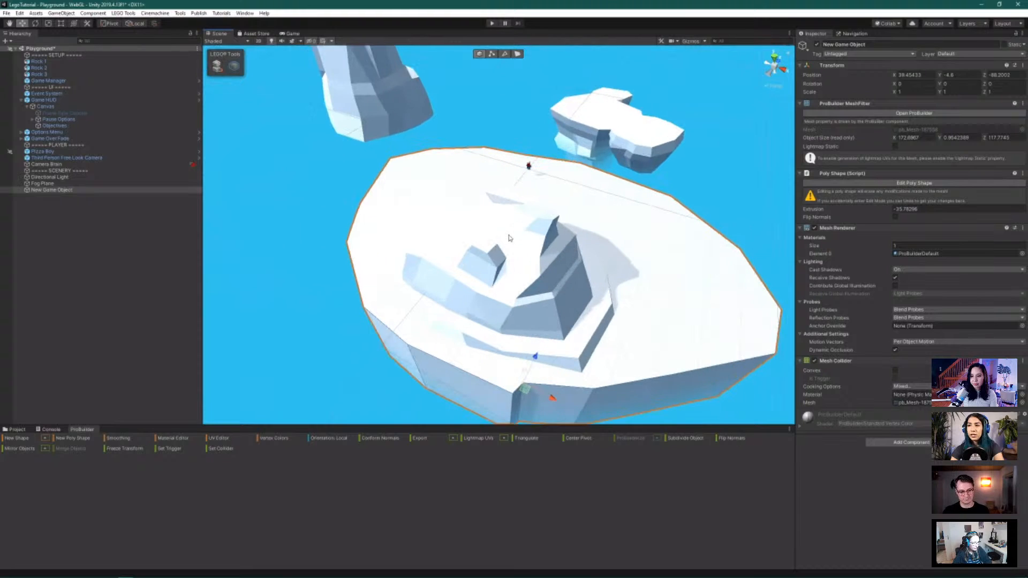
pyautogui.scroll(-2, 509, 237)
pyautogui.scroll(-1, 373, 193)
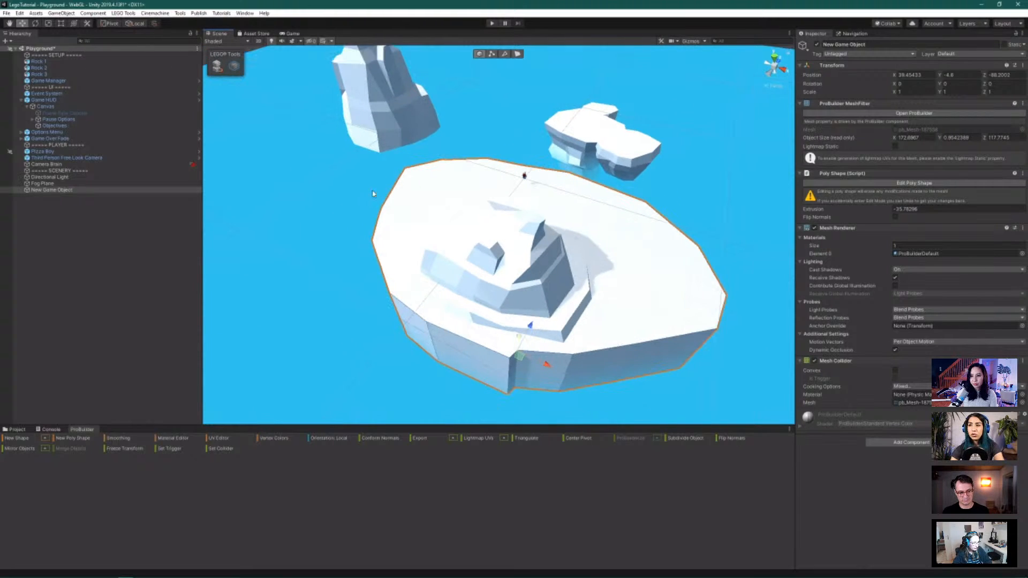
pyautogui.scroll(-1, 373, 193)
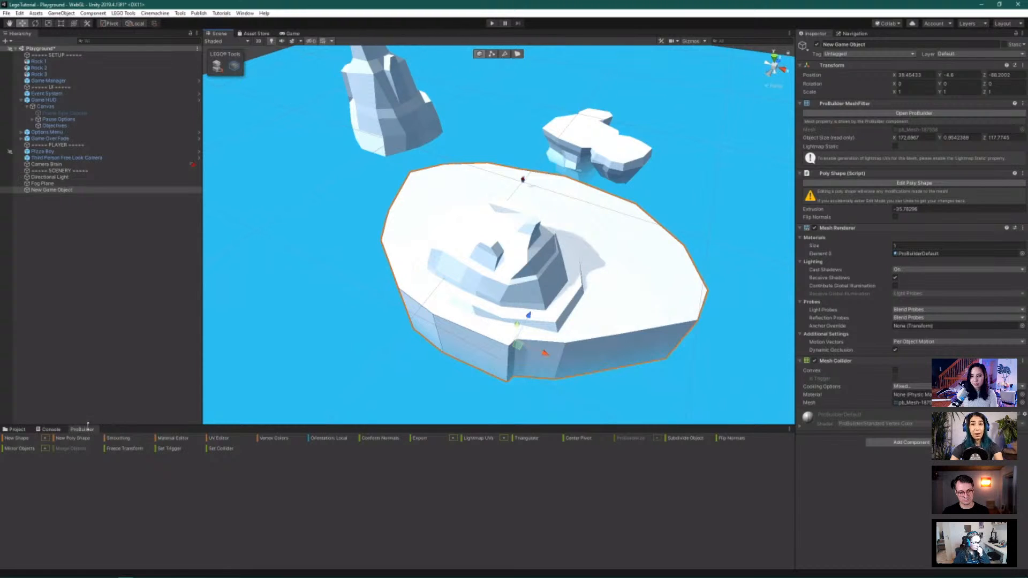
pyautogui.click(245, 13)
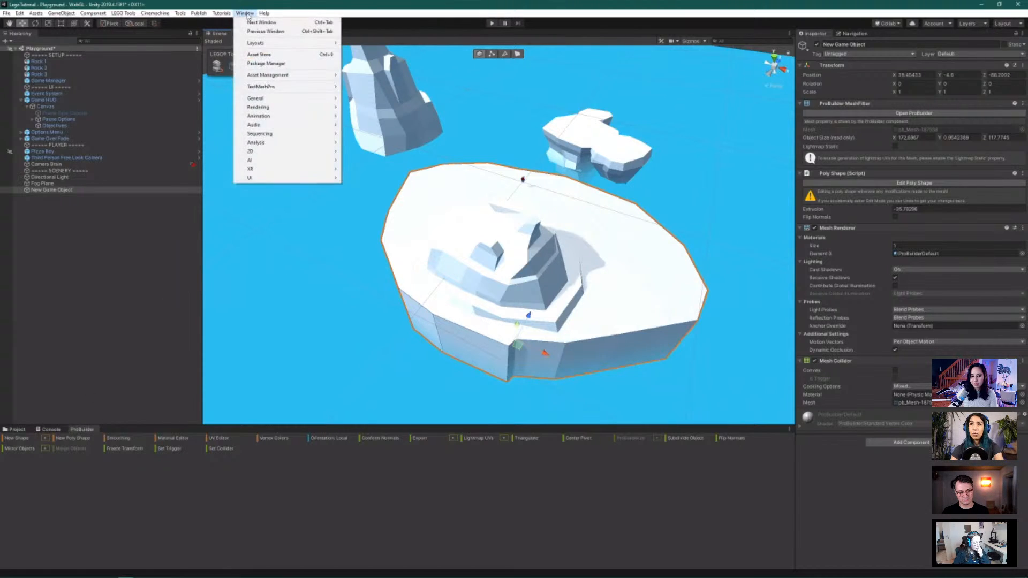
pyautogui.click(266, 64)
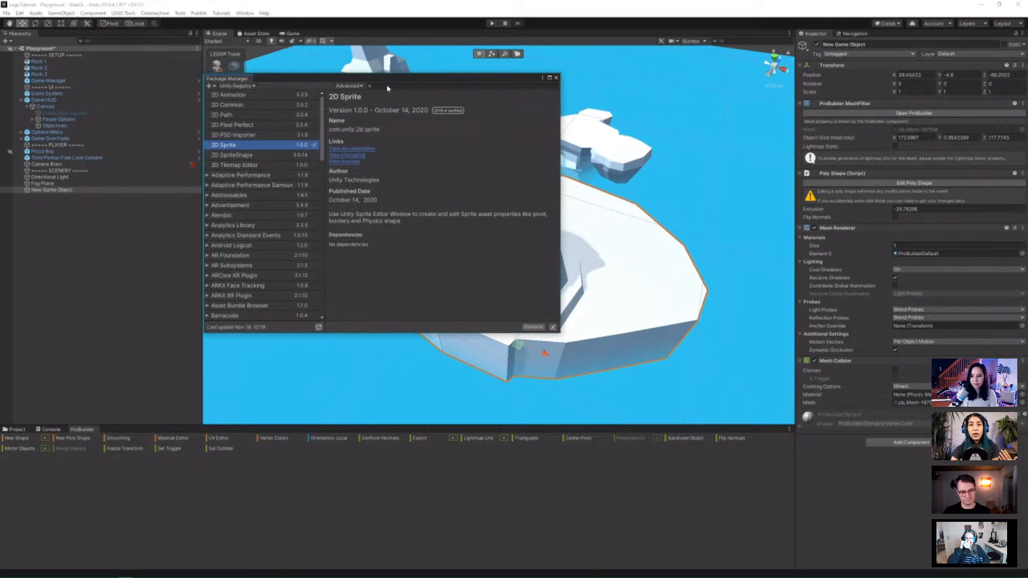
pyautogui.click(556, 79)
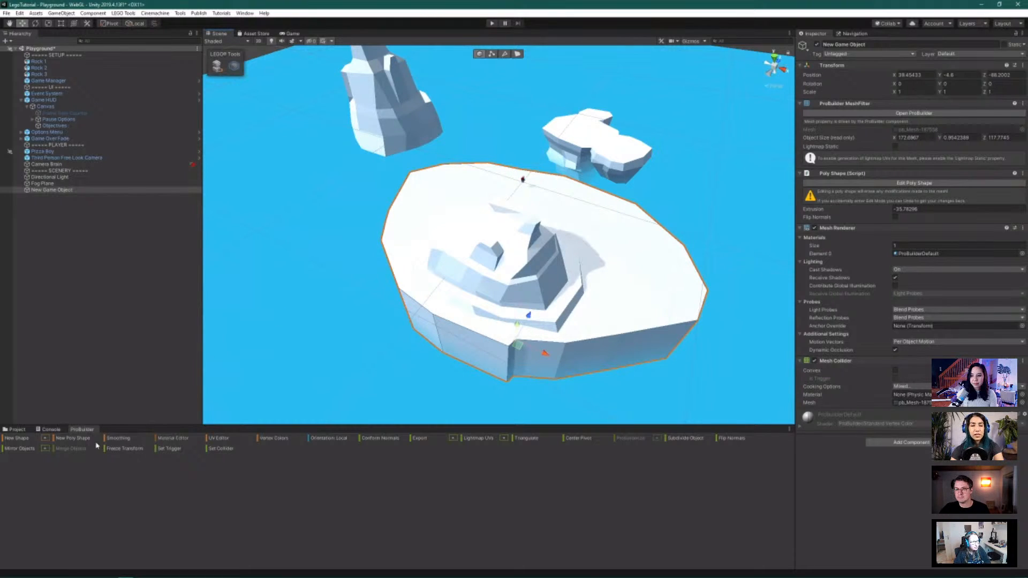
pyautogui.click(181, 16)
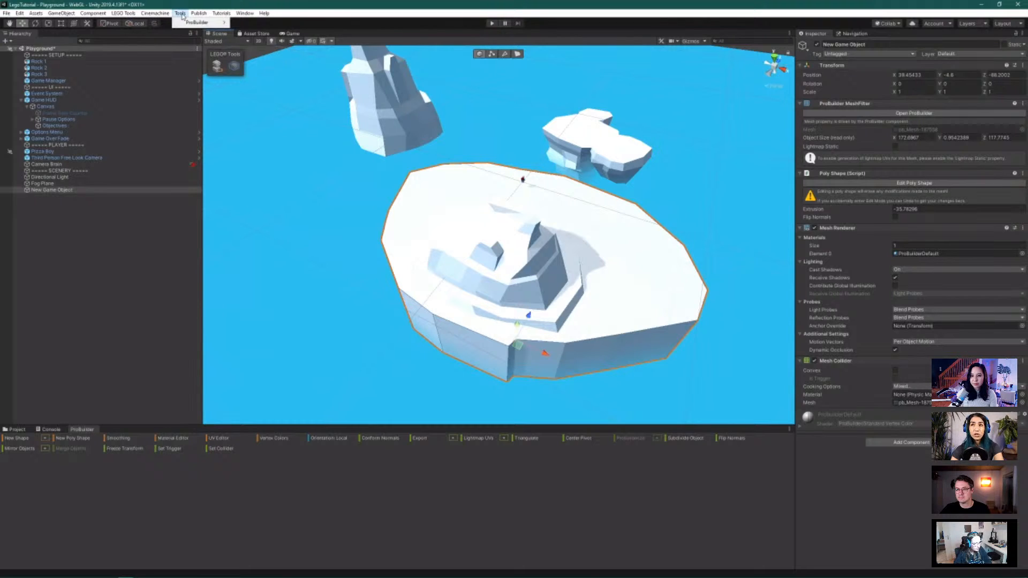
pyautogui.moveTo(199, 23)
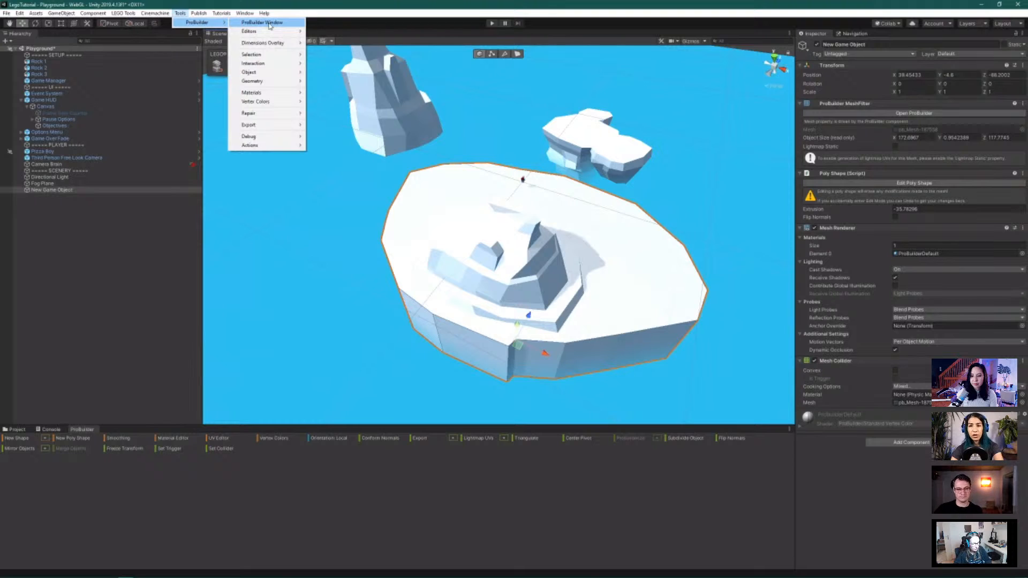
pyautogui.click(70, 493)
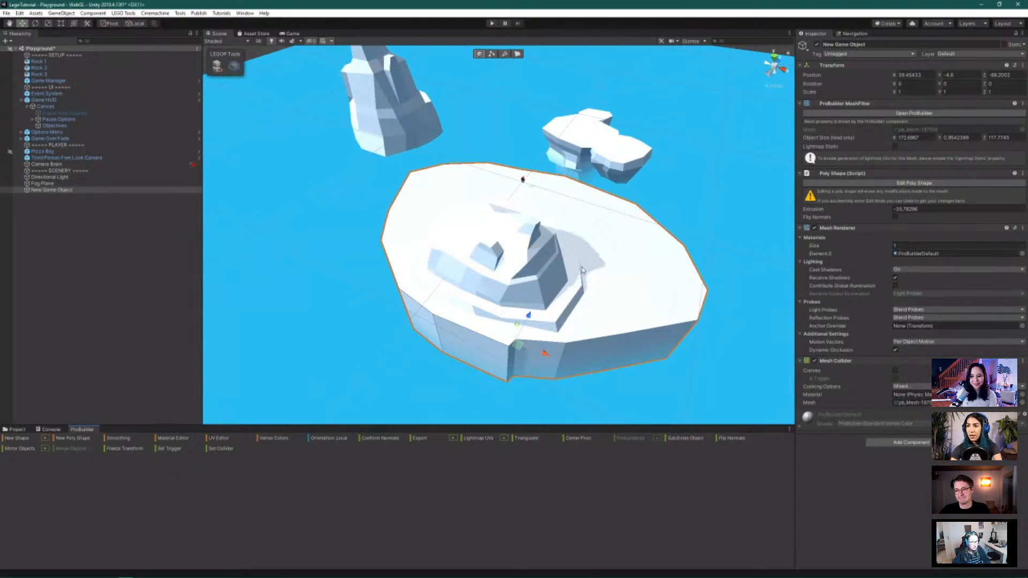
# Orbit around the ice island and switch to the Scale tool
pyautogui.keyDown('alt'); pyautogui.moveTo(667, 235); pyautogui.dragTo(701, 244); pyautogui.keyUp('alt')
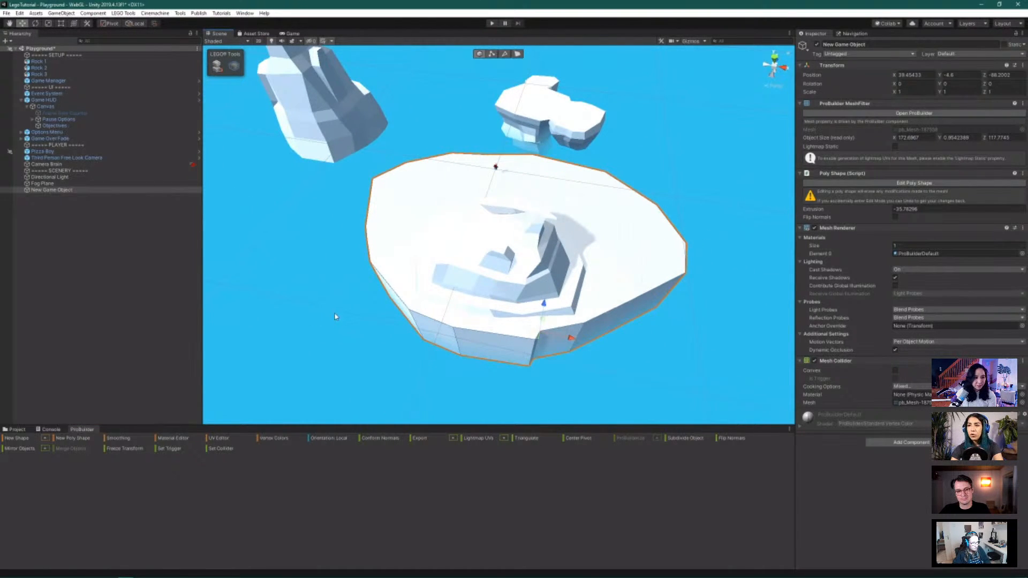
pyautogui.click(48, 24)
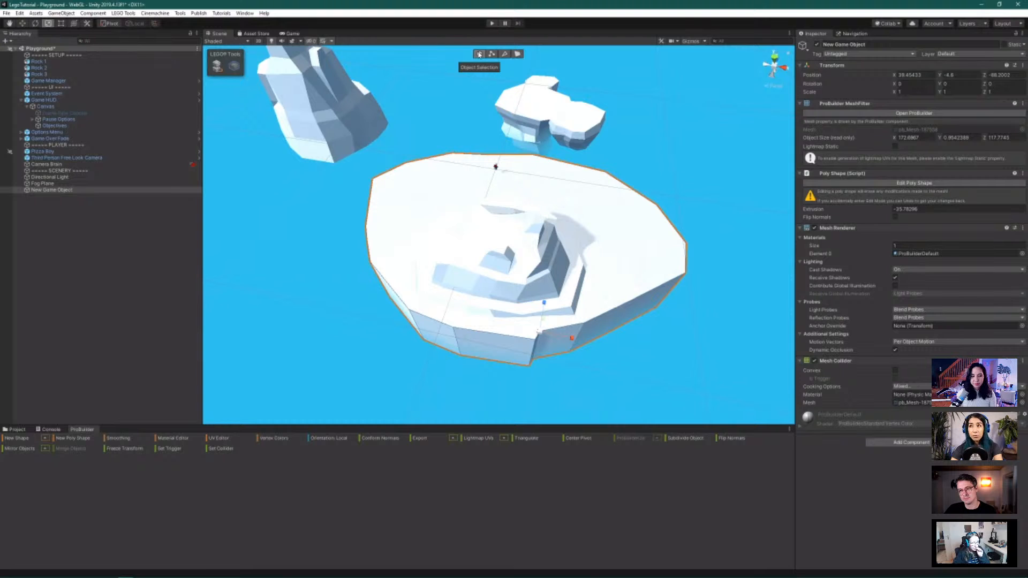
# Cycle the platform through ProBuilder vertex, edge, face and object selection modes
pyautogui.click(492, 54)
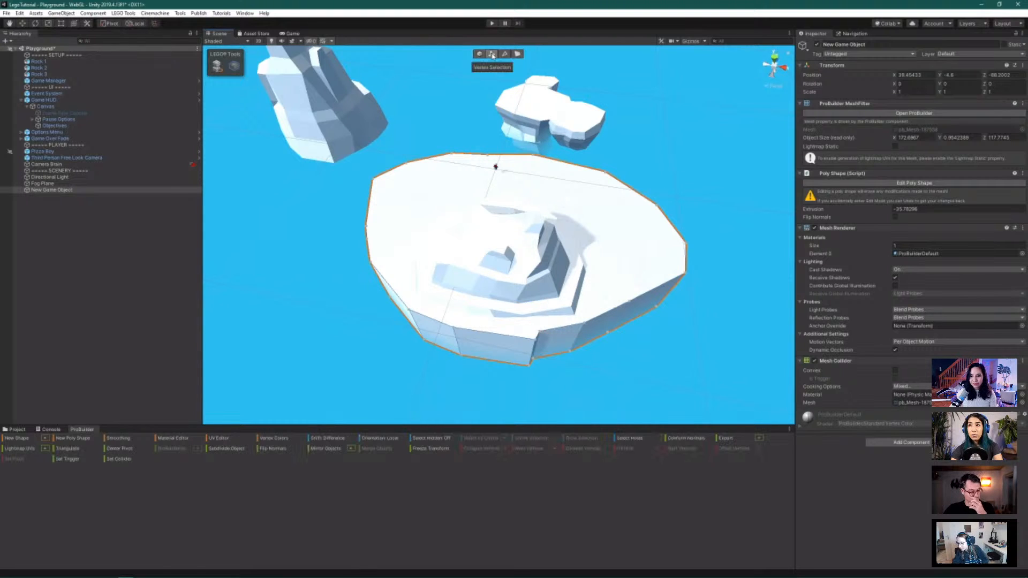
pyautogui.scroll(5, 545, 369)
pyautogui.keyDown('alt'); pyautogui.moveTo(610, 371); pyautogui.dragTo(593, 335); pyautogui.keyUp('alt')
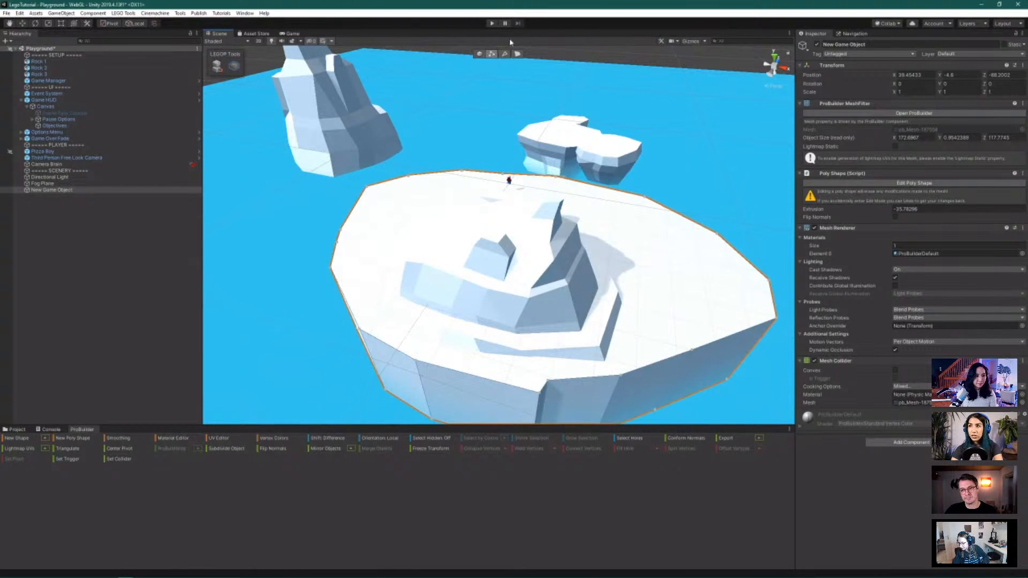
pyautogui.click(505, 54)
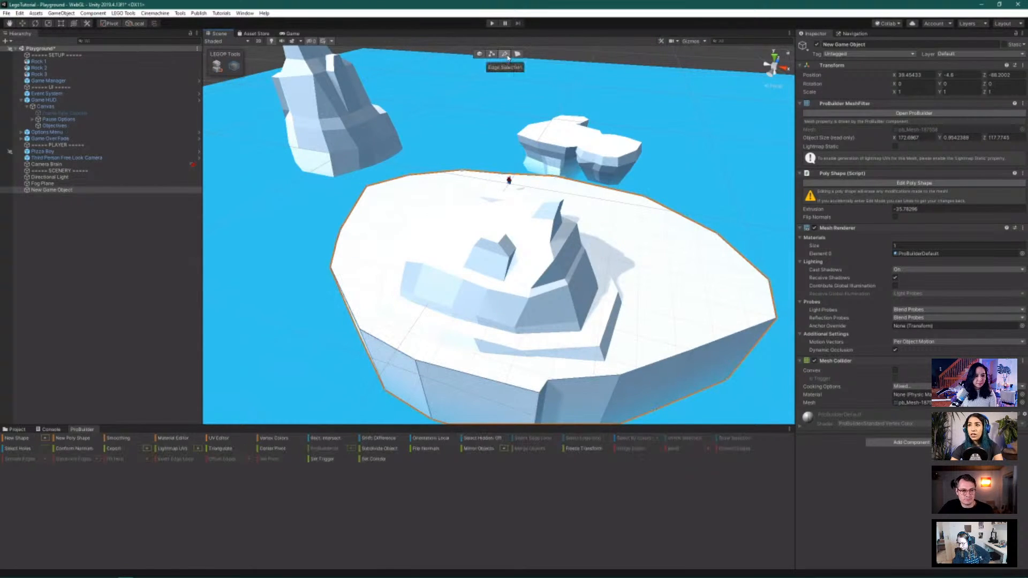
pyautogui.press('h')
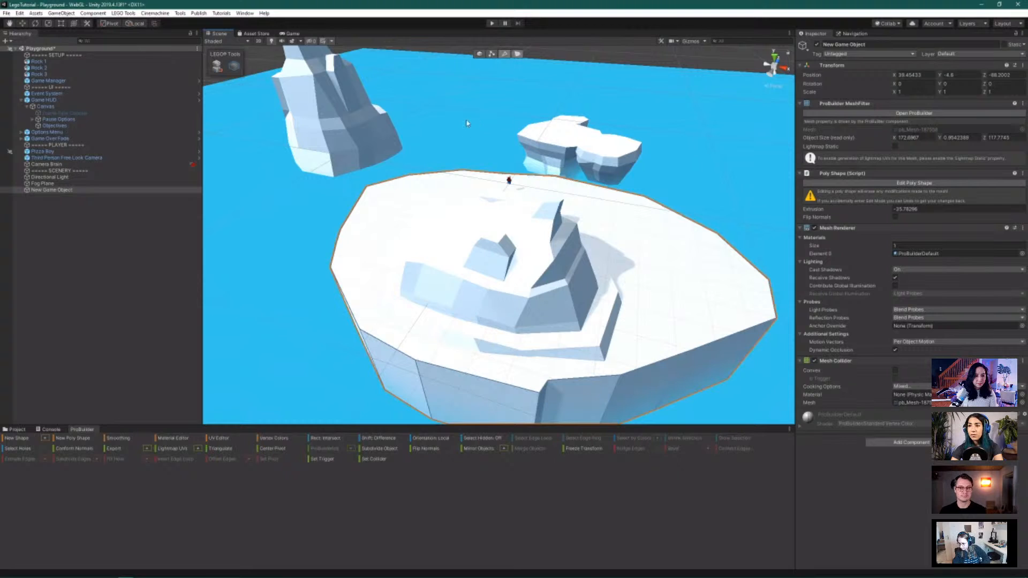
pyautogui.click(479, 55)
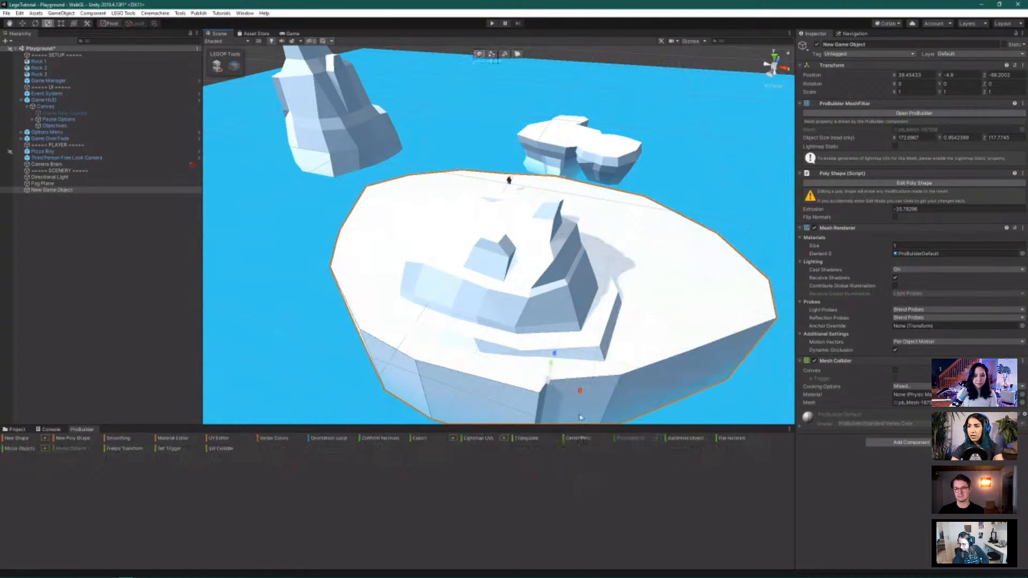
# Narrow the ice platform to X scale 0.78035 and shift it to X 34.7
pyautogui.moveTo(579, 391); pyautogui.dragTo(565, 392)
pyautogui.click(21, 23)
pyautogui.keyDown('alt'); pyautogui.moveTo(498, 289); pyautogui.dragTo(536, 275); pyautogui.keyUp('alt')
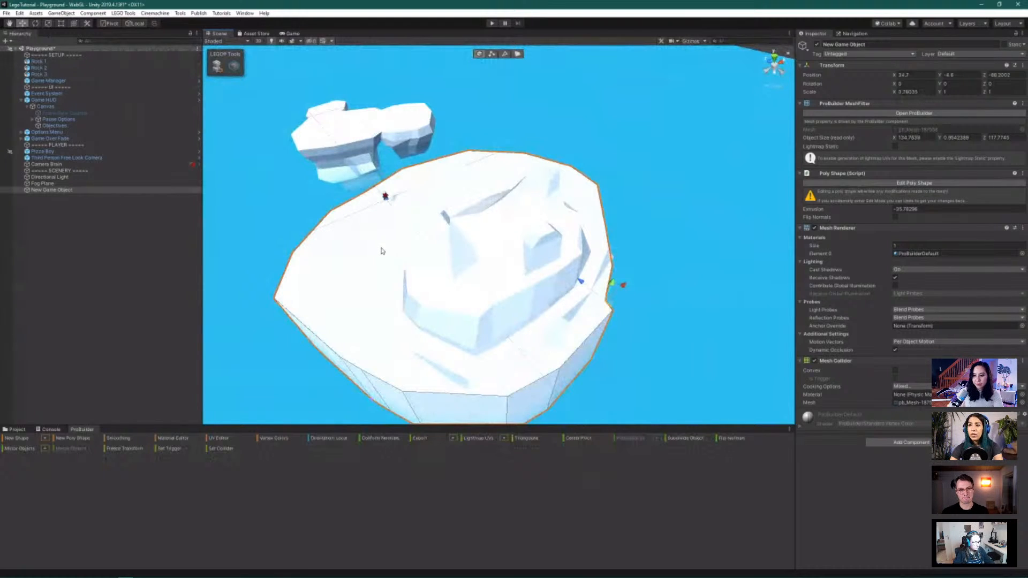
pyautogui.scroll(-3, 396, 203)
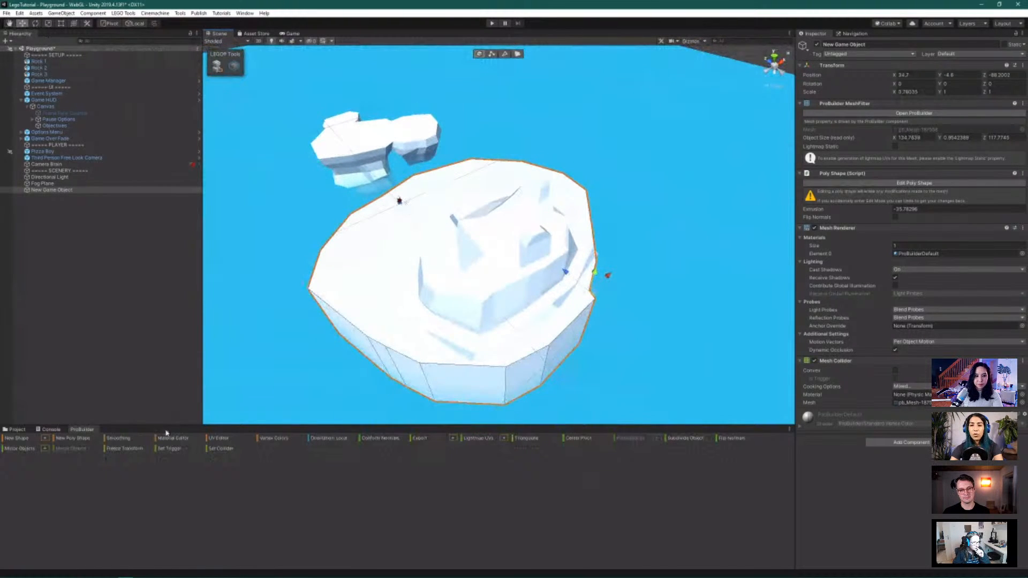
# Start a new ProBuilder shape and slide the arch preview beyond the island's edge
pyautogui.click(45, 440)
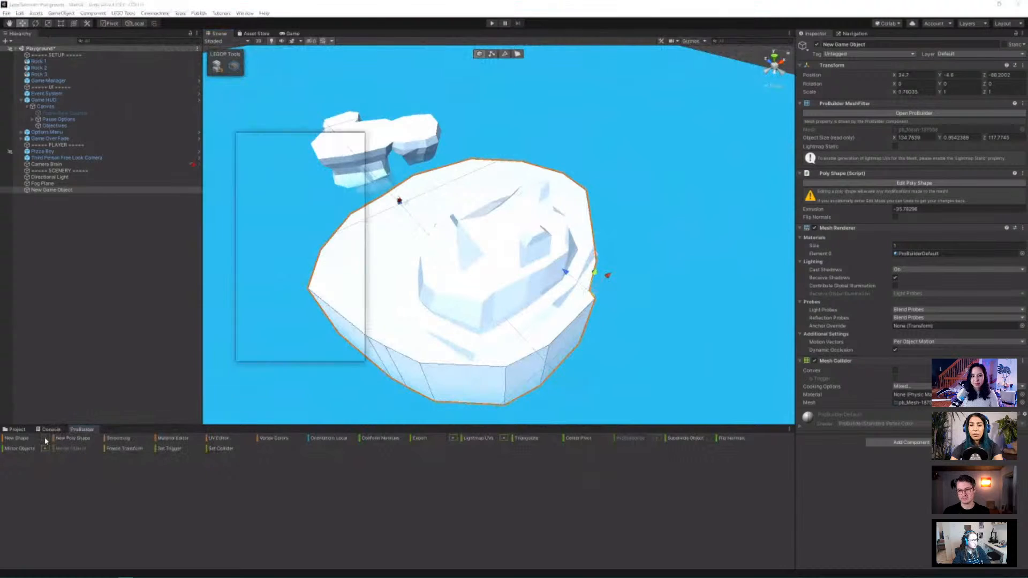
pyautogui.moveTo(521, 223); pyautogui.dragTo(538, 129)
pyautogui.press('f')
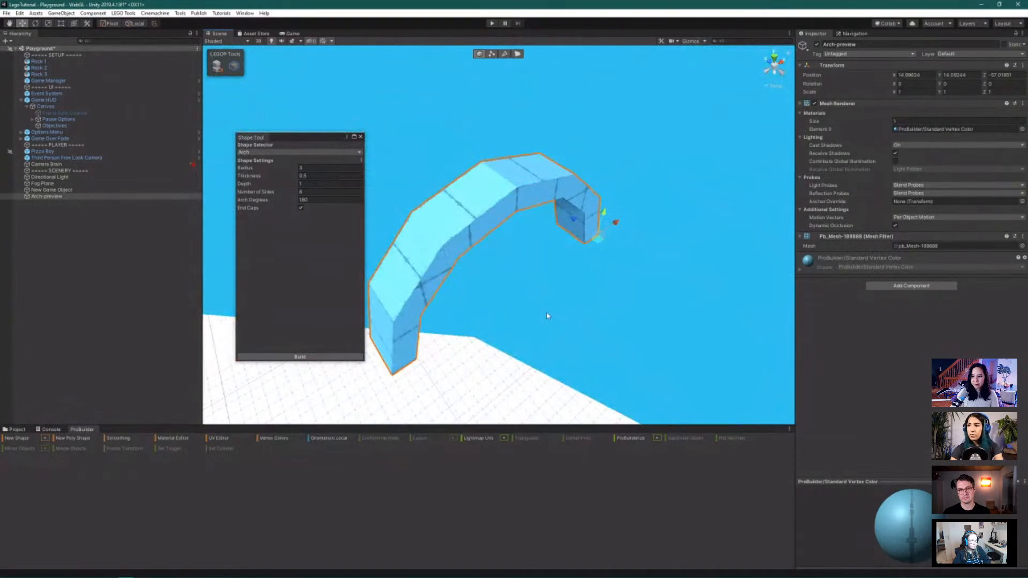
pyautogui.keyDown('alt'); pyautogui.moveTo(532, 323); pyautogui.dragTo(548, 284); pyautogui.keyUp('alt')
pyautogui.moveTo(313, 135); pyautogui.dragTo(282, 157)
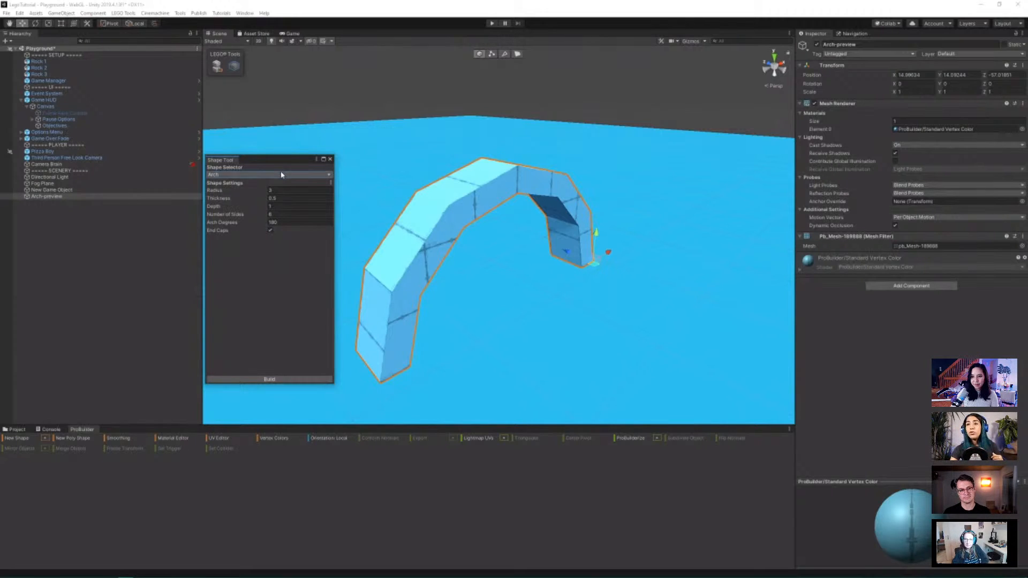
# Try Prism and Cylinder shape types, settling on a six-sided Pipe
pyautogui.click(274, 174)
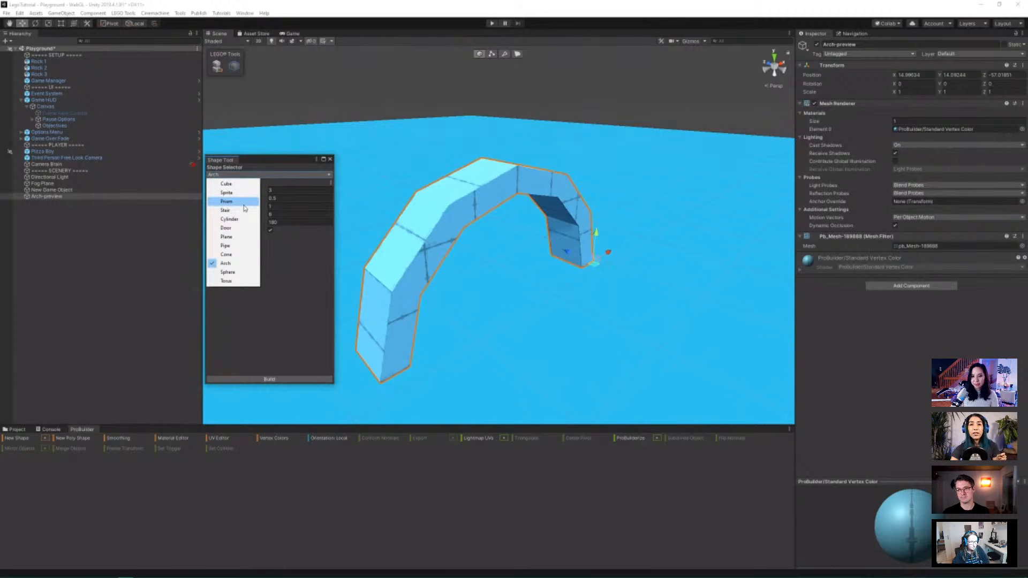
pyautogui.click(244, 204)
pyautogui.click(269, 177)
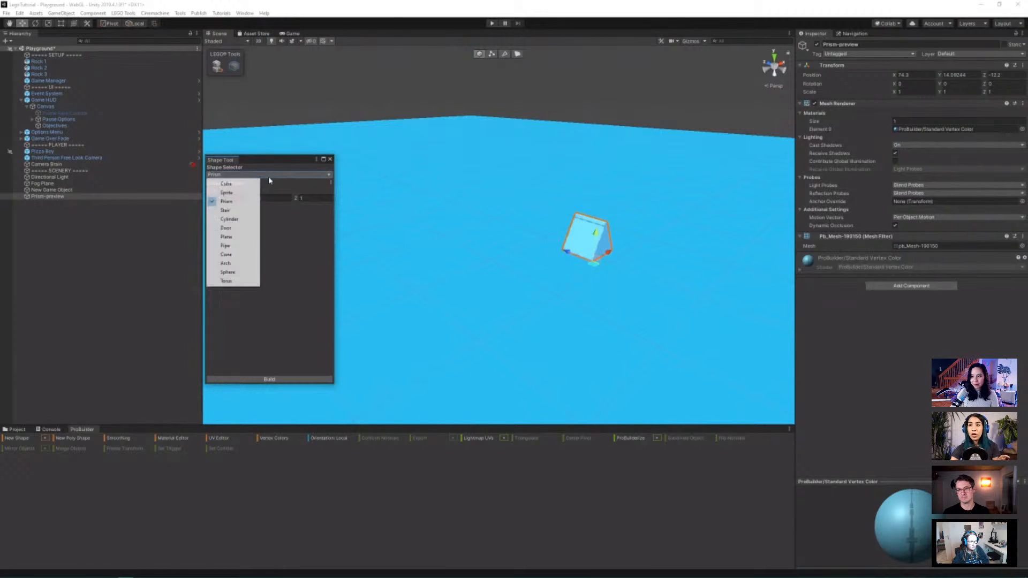
pyautogui.click(238, 219)
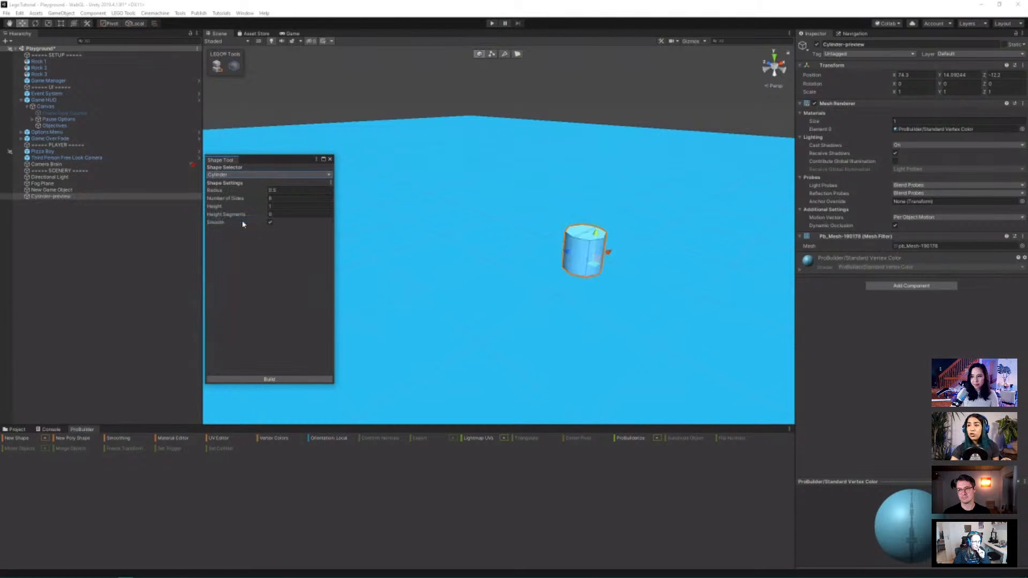
pyautogui.click(252, 175)
pyautogui.click(246, 248)
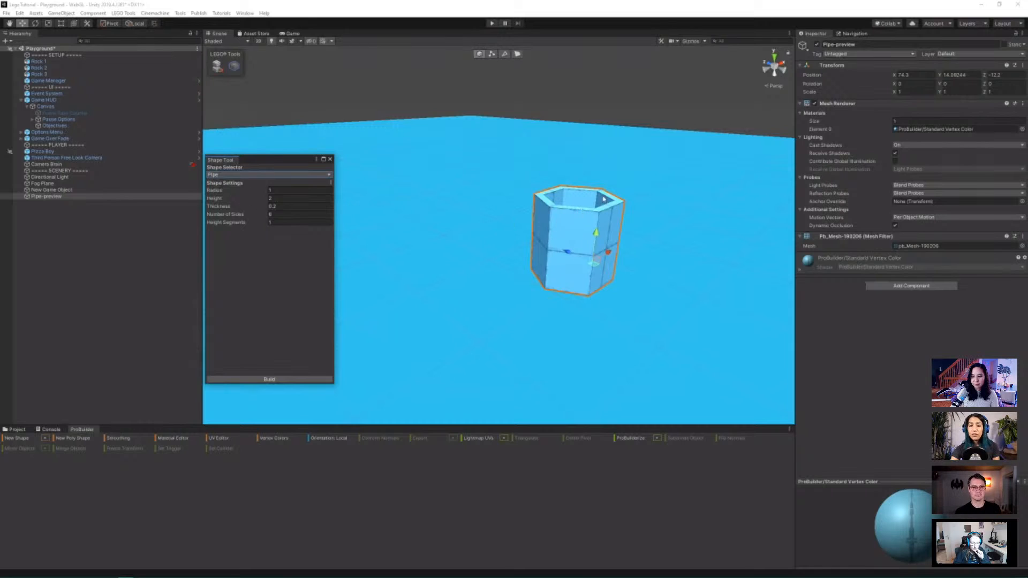
# Widen the pipe preview's radius to 1.6
pyautogui.keyDown('alt'); pyautogui.moveTo(638, 177); pyautogui.dragTo(603, 258); pyautogui.keyUp('alt')
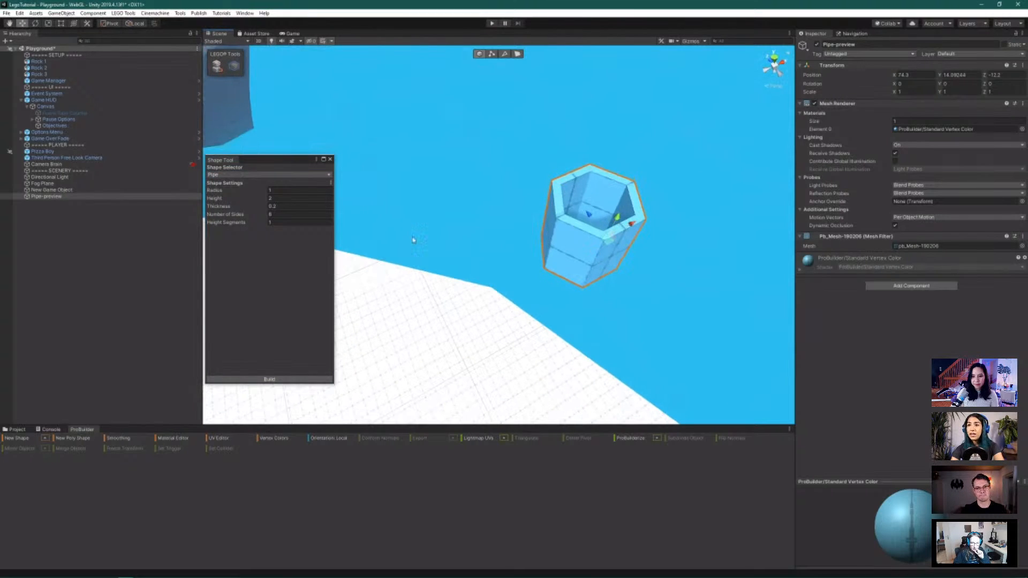
pyautogui.click(218, 191)
pyautogui.moveTo(219, 191); pyautogui.dragTo(226, 215)
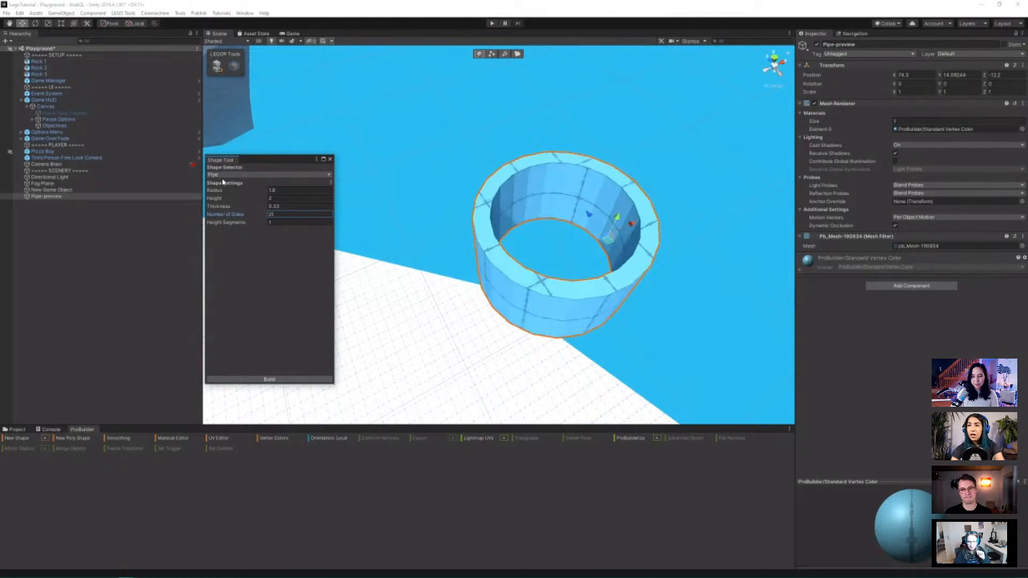
# Switch to a curved staircase with 11 steps, then close the Shape Tool unbuilt
pyautogui.click(224, 175)
pyautogui.click(231, 214)
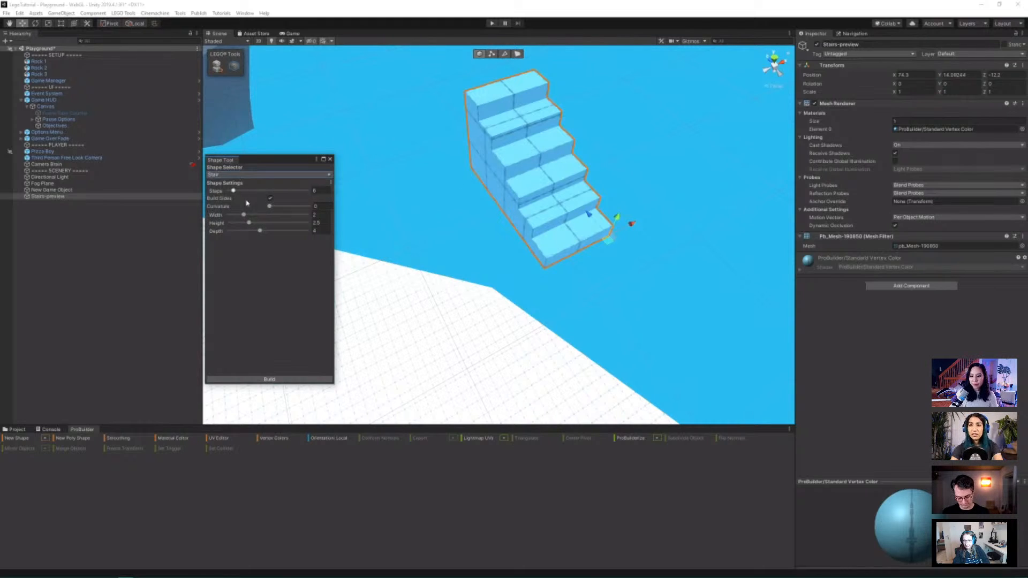
pyautogui.moveTo(237, 192); pyautogui.dragTo(278, 208)
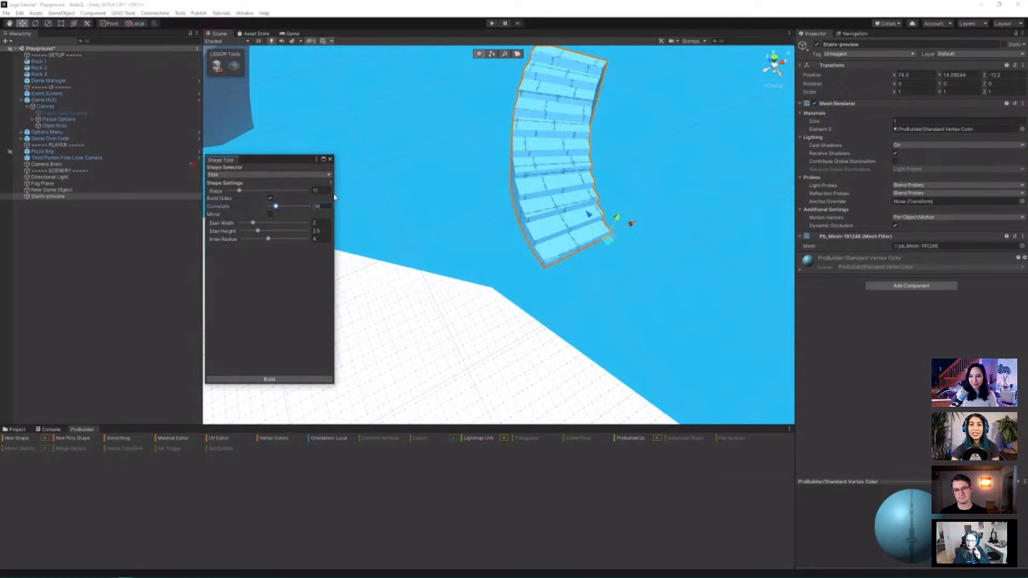
pyautogui.click(330, 160)
# Orbit toward the rocks and select Rock 1 in the Hierarchy, after Rock 3
pyautogui.scroll(-15, 333, 310)
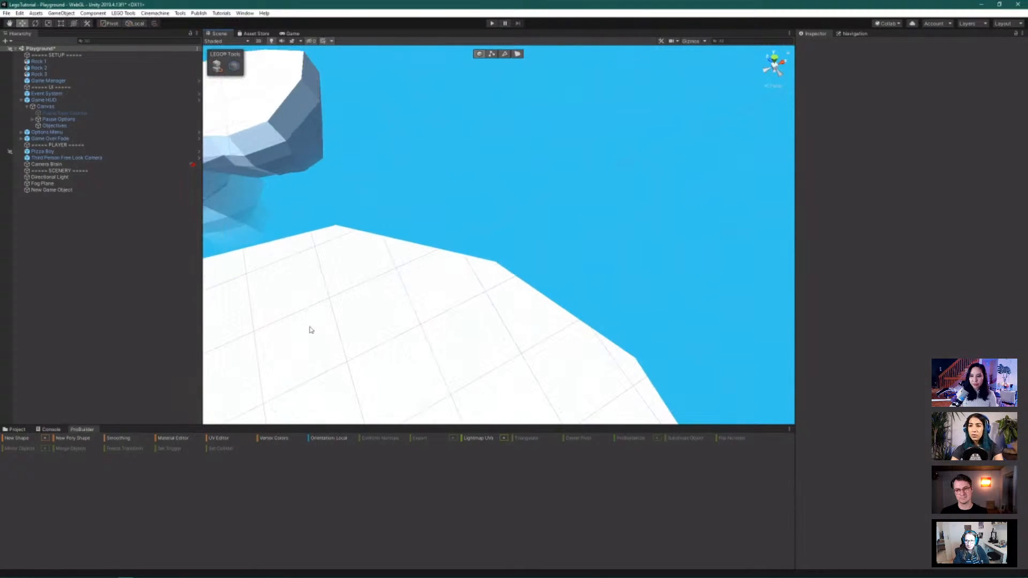
pyautogui.scroll(-10, 307, 330)
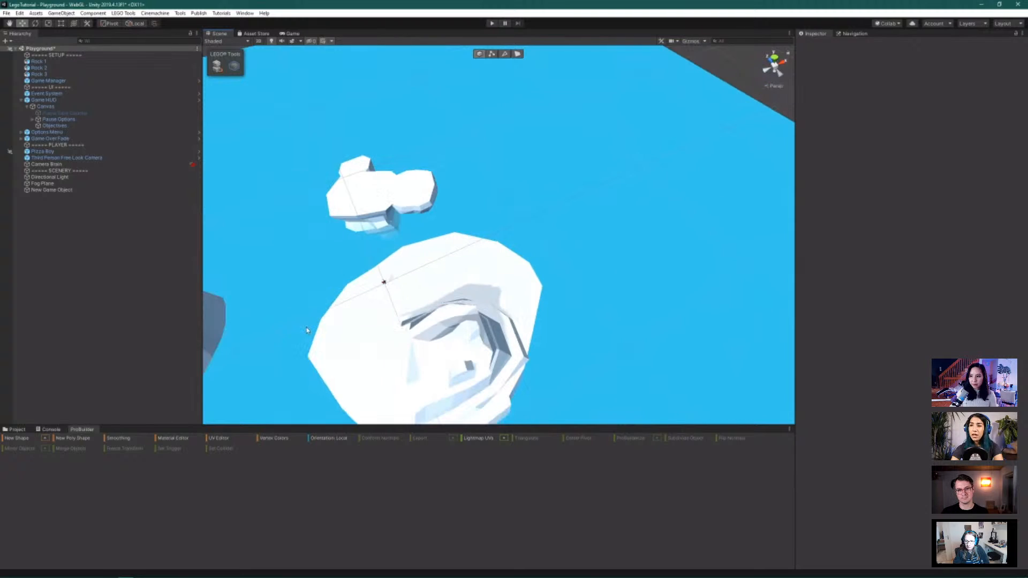
pyautogui.keyDown('alt'); pyautogui.moveTo(388, 323); pyautogui.dragTo(341, 309); pyautogui.keyUp('alt')
pyautogui.click(49, 74)
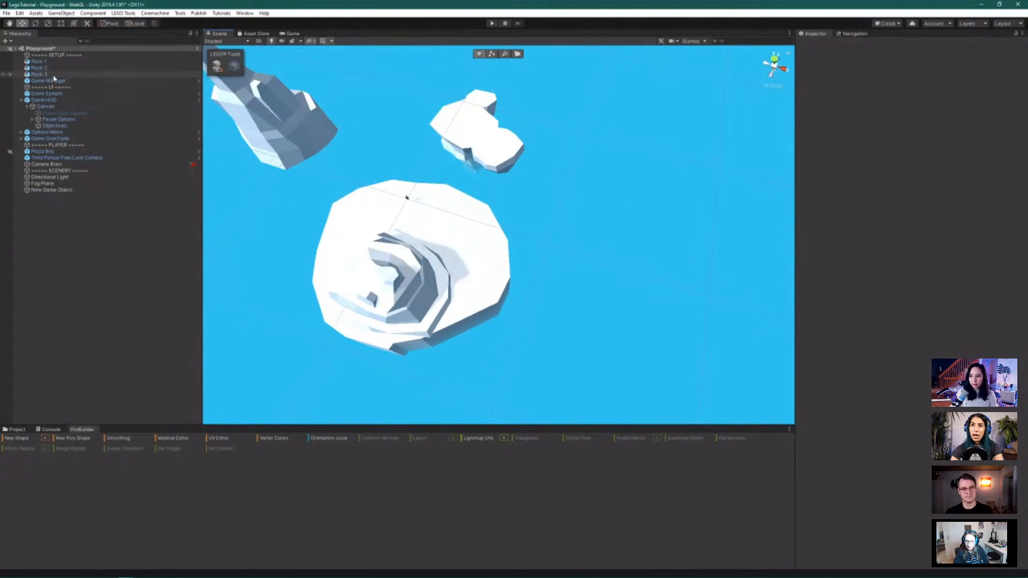
pyautogui.click(54, 64)
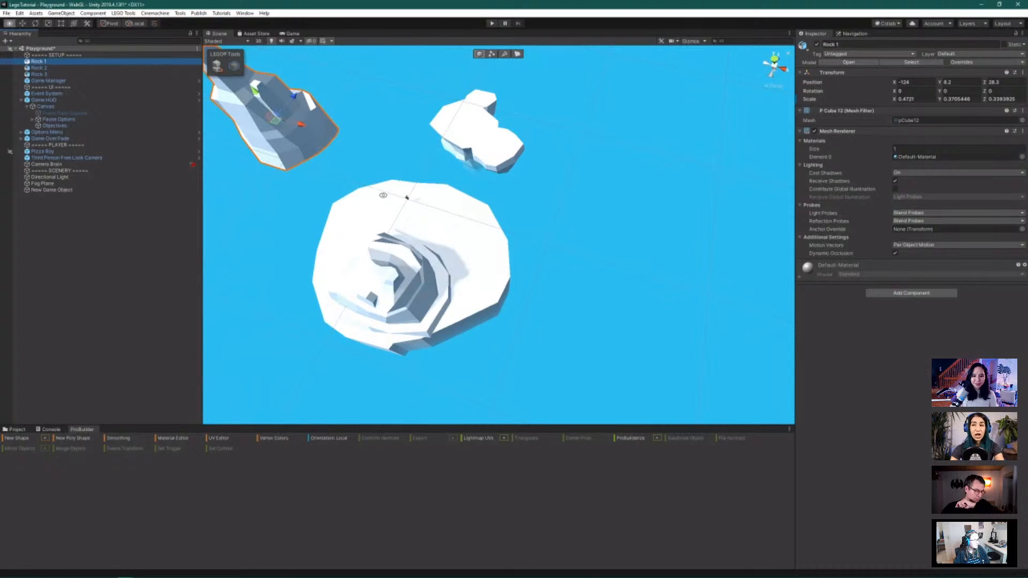
# Orbit and zoom around the rocks and island, then select Pizza Boy
pyautogui.keyDown('alt'); pyautogui.moveTo(379, 165); pyautogui.dragTo(365, 110); pyautogui.keyUp('alt')
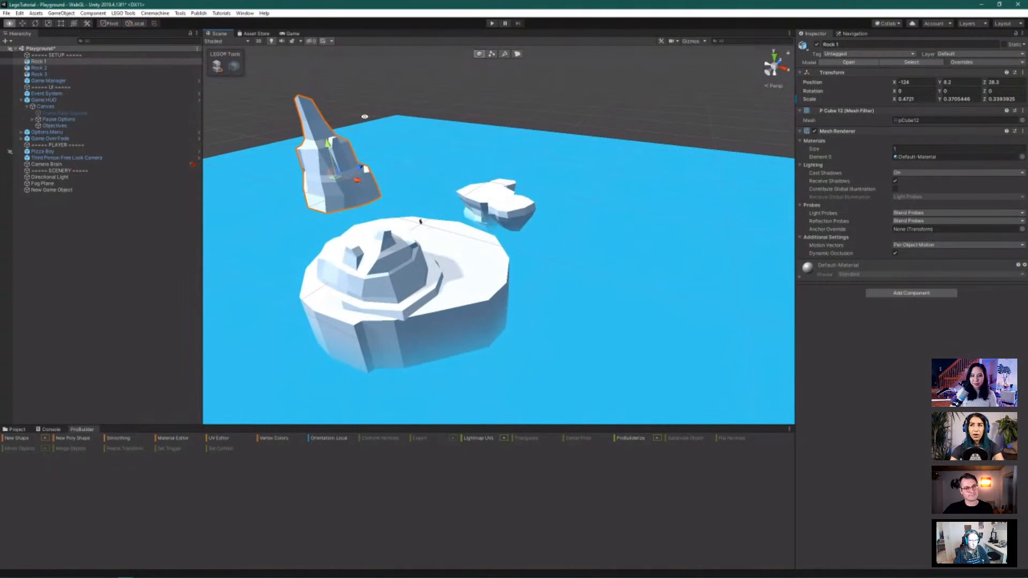
pyautogui.keyDown('alt'); pyautogui.moveTo(354, 170); pyautogui.dragTo(408, 260); pyautogui.keyUp('alt')
pyautogui.scroll(5, 407, 261)
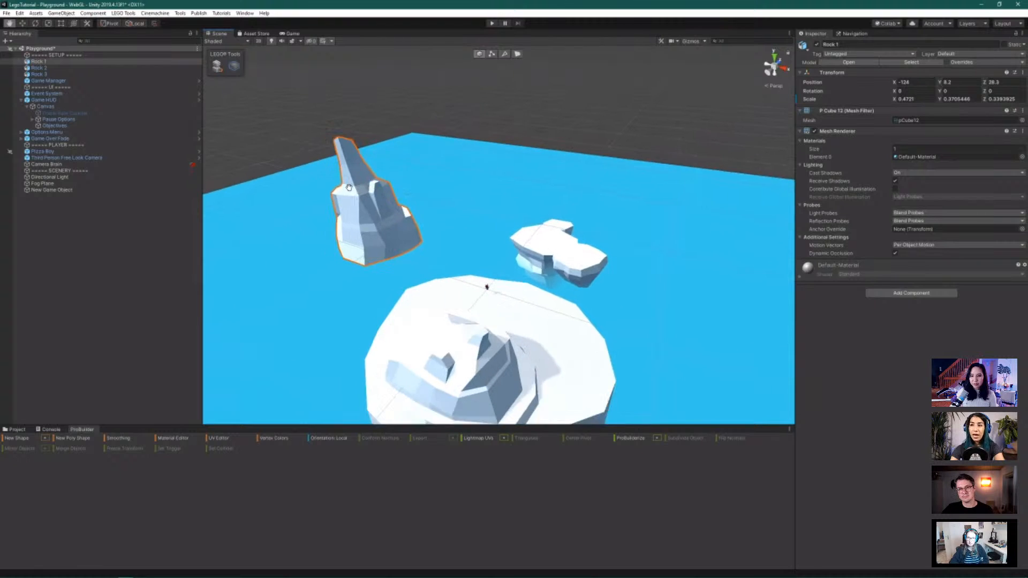
pyautogui.scroll(4, 348, 187)
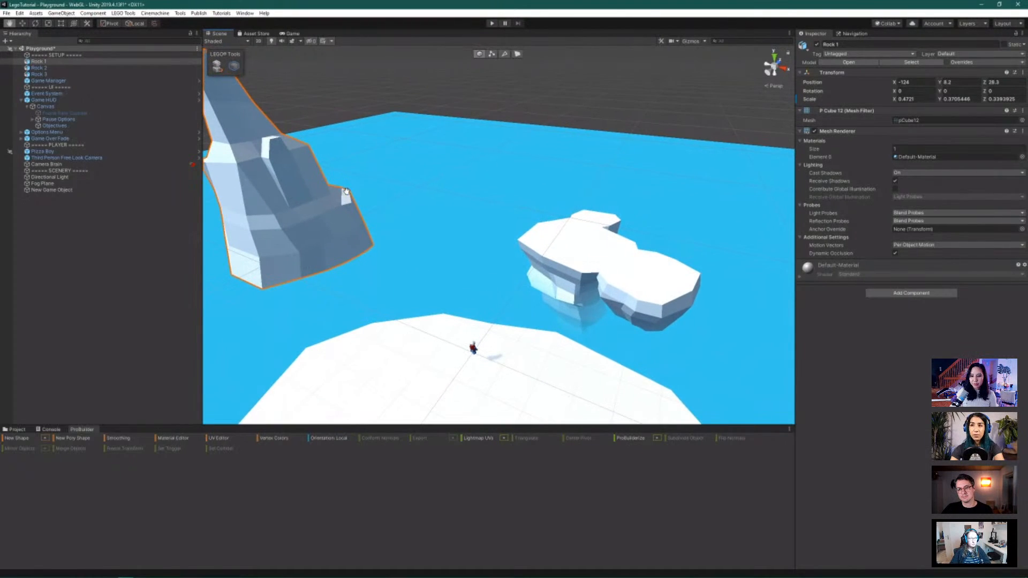
pyautogui.scroll(-5, 517, 209)
pyautogui.scroll(-5, 522, 213)
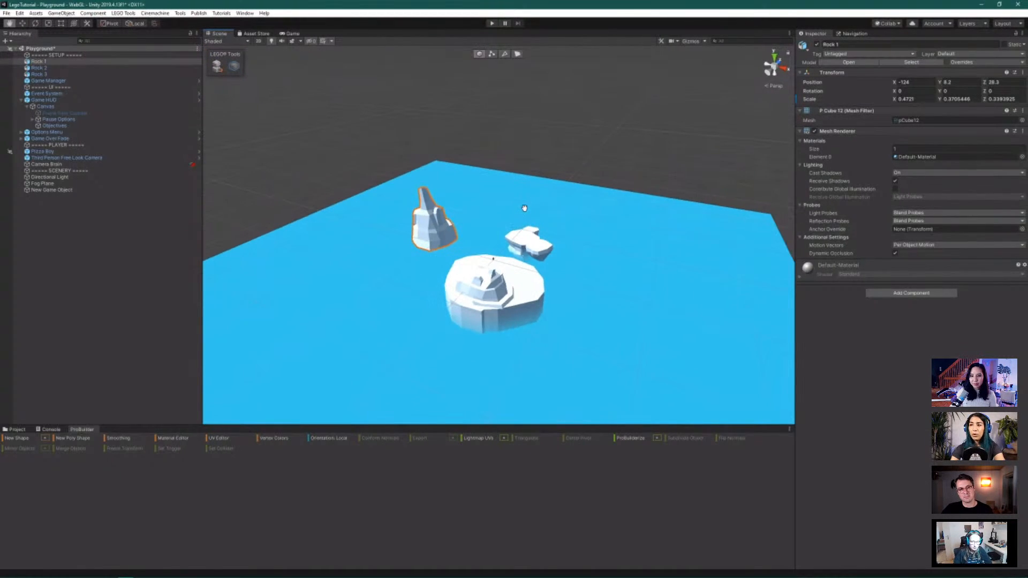
pyautogui.click(102, 151)
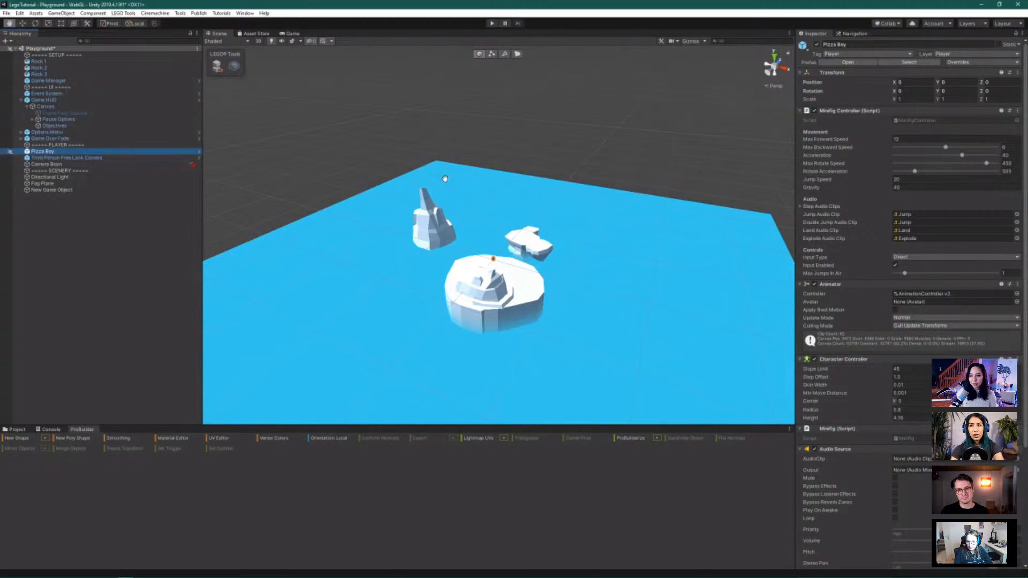
# Frame Pizza Boy, then select and frame Rock 1 and orbit to a top-down view
pyautogui.click(484, 181)
pyautogui.press('f')
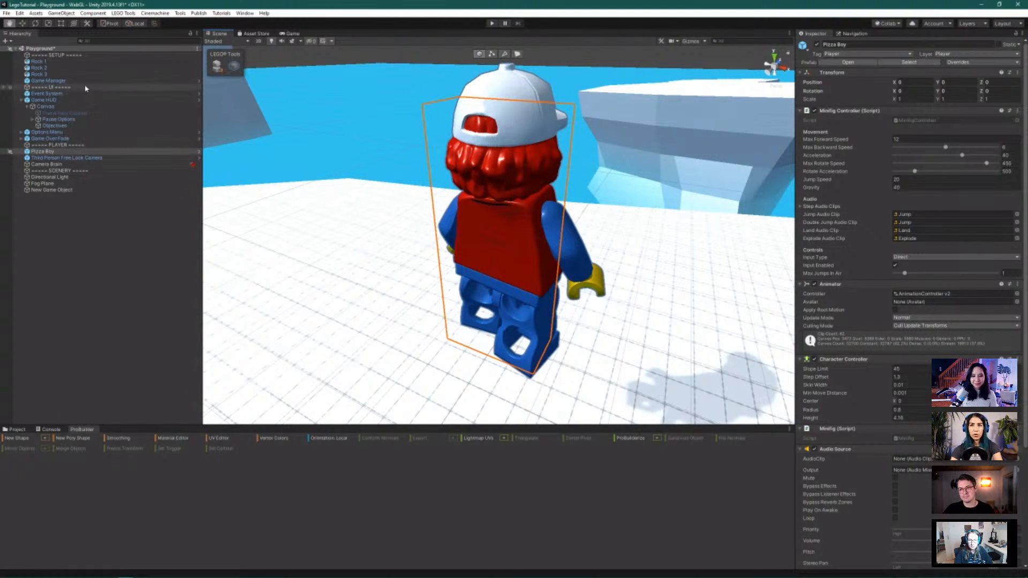
pyautogui.click(76, 62)
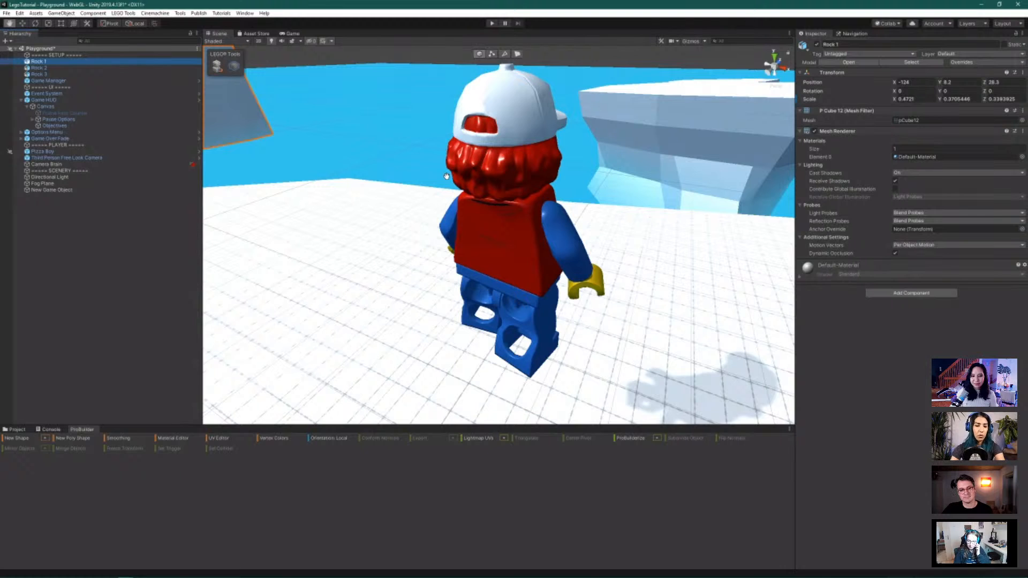
pyautogui.press('f')
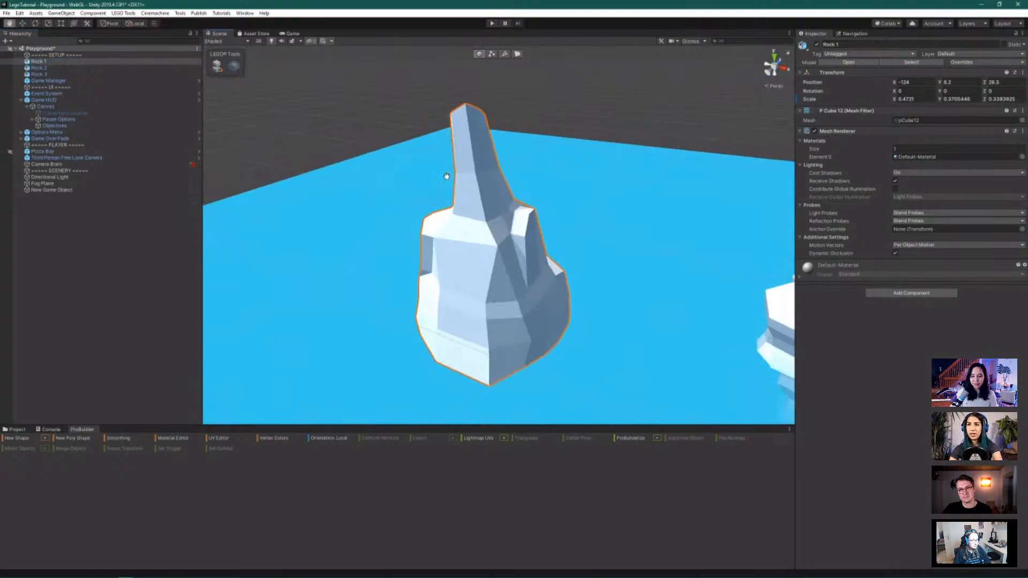
pyautogui.keyDown('alt'); pyautogui.moveTo(562, 229); pyautogui.dragTo(539, 319); pyautogui.keyUp('alt')
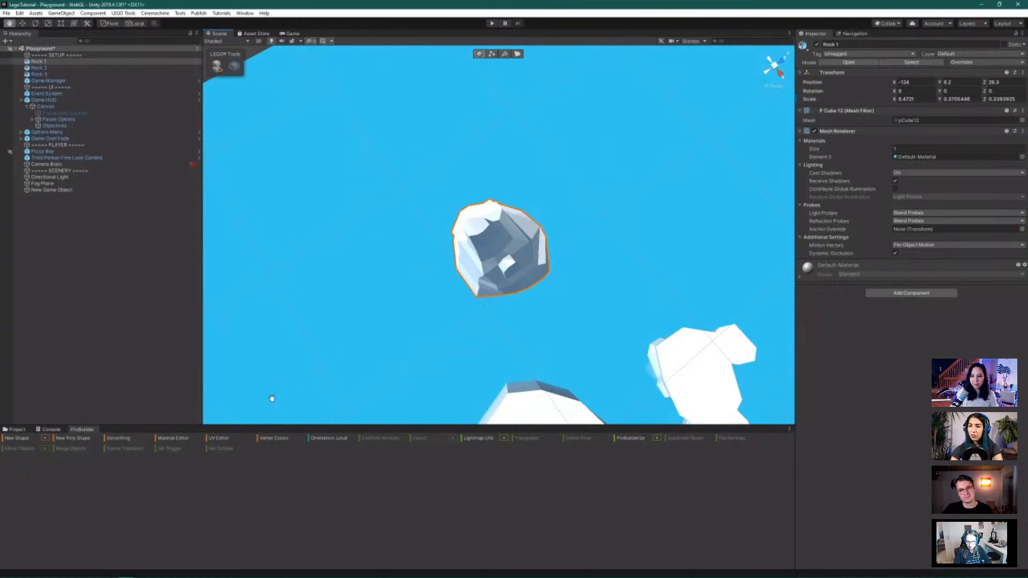
# Start a new poly shape, placing outline points down Rock 1's left side and bottom
pyautogui.click(75, 439)
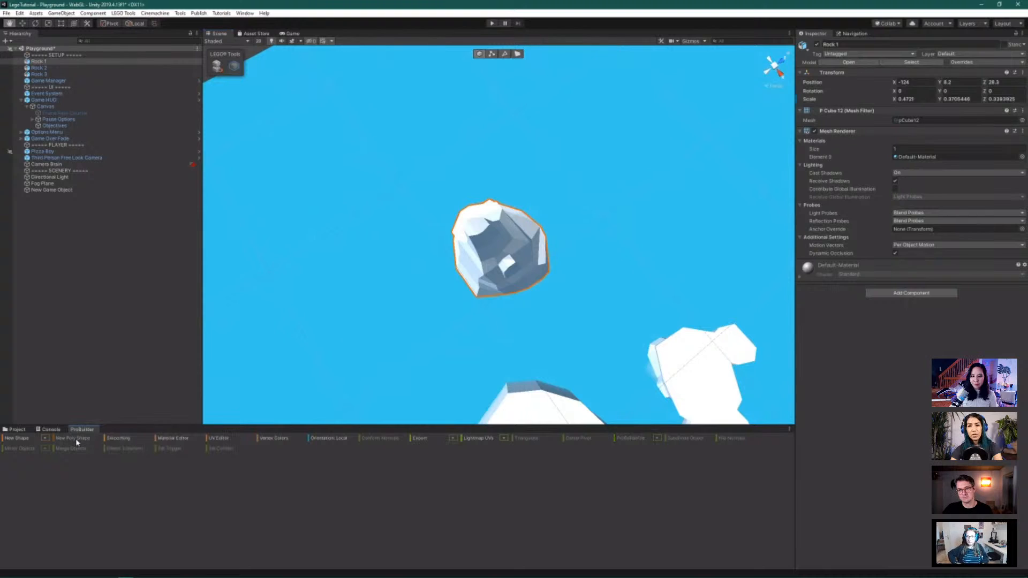
pyautogui.click(448, 209)
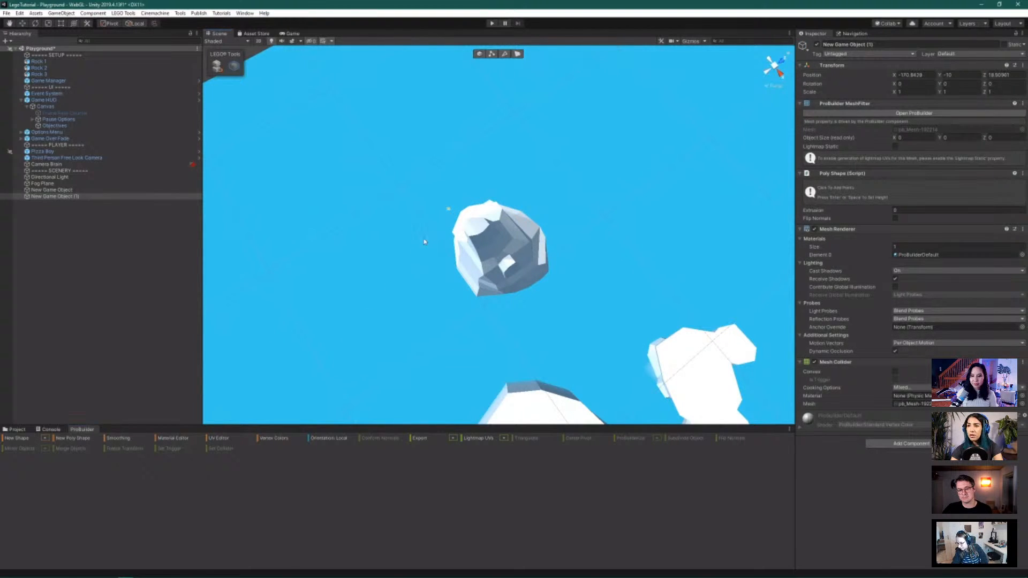
pyautogui.click(417, 242)
pyautogui.click(409, 274)
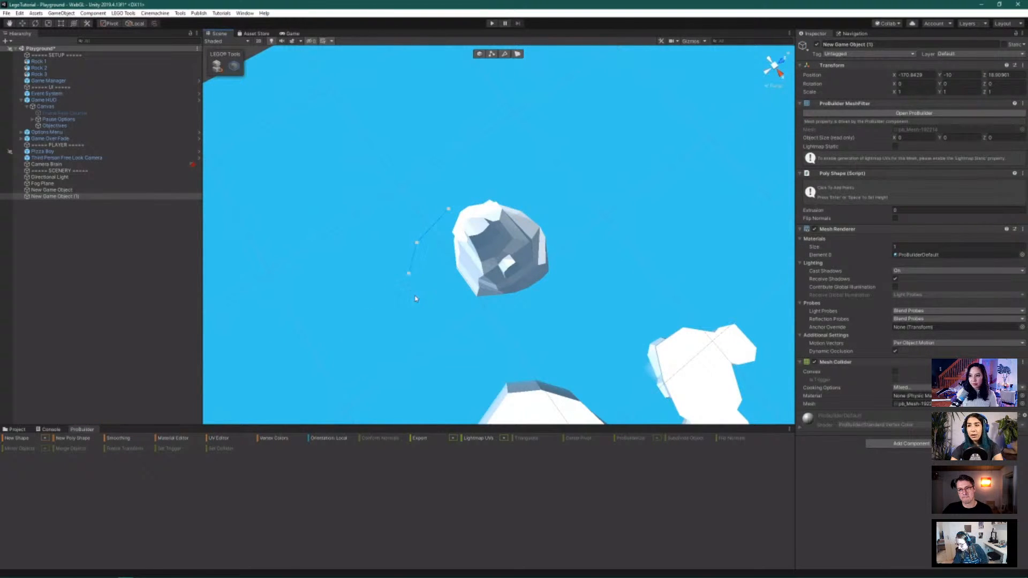
pyautogui.click(429, 303)
pyautogui.click(450, 323)
pyautogui.click(487, 343)
# Continue the outline along the right and top, closing it on the first point
pyautogui.click(523, 341)
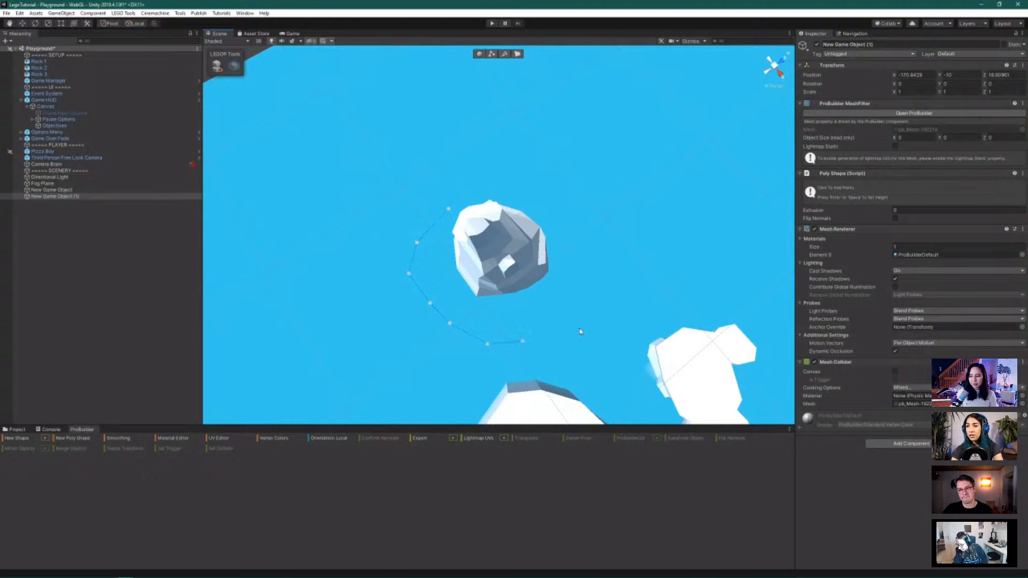
pyautogui.click(634, 237)
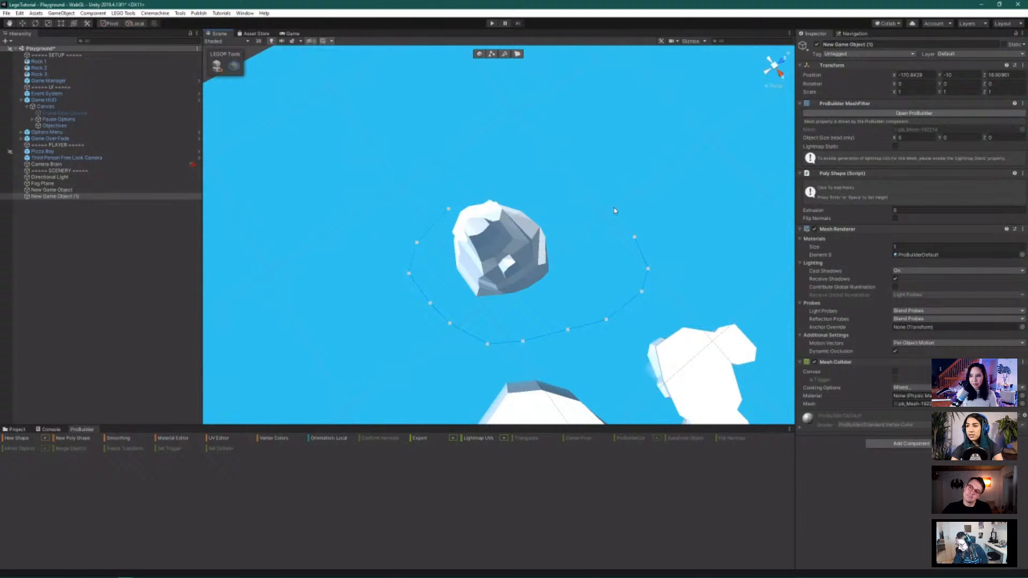
pyautogui.click(578, 194)
pyautogui.click(532, 195)
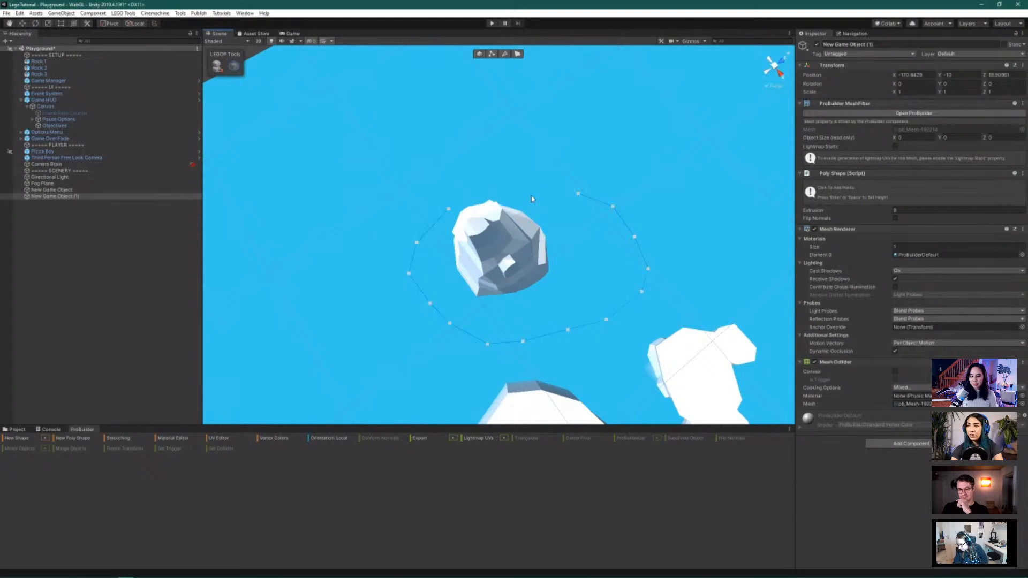
pyautogui.click(465, 195)
pyautogui.click(449, 209)
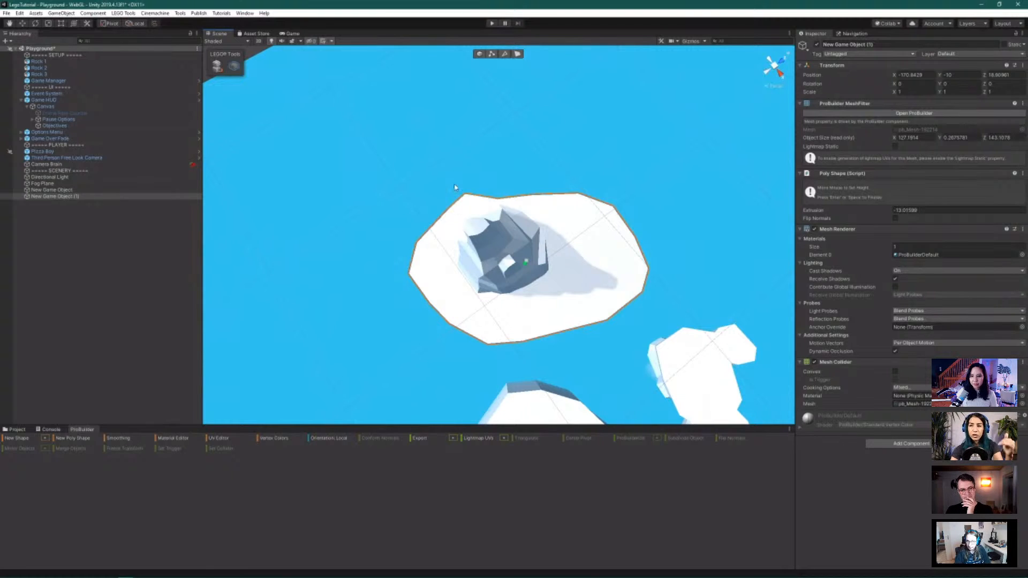
# Finalize the platform and drag its extrusion up to about 34.18 for a thick slab
pyautogui.click(441, 154)
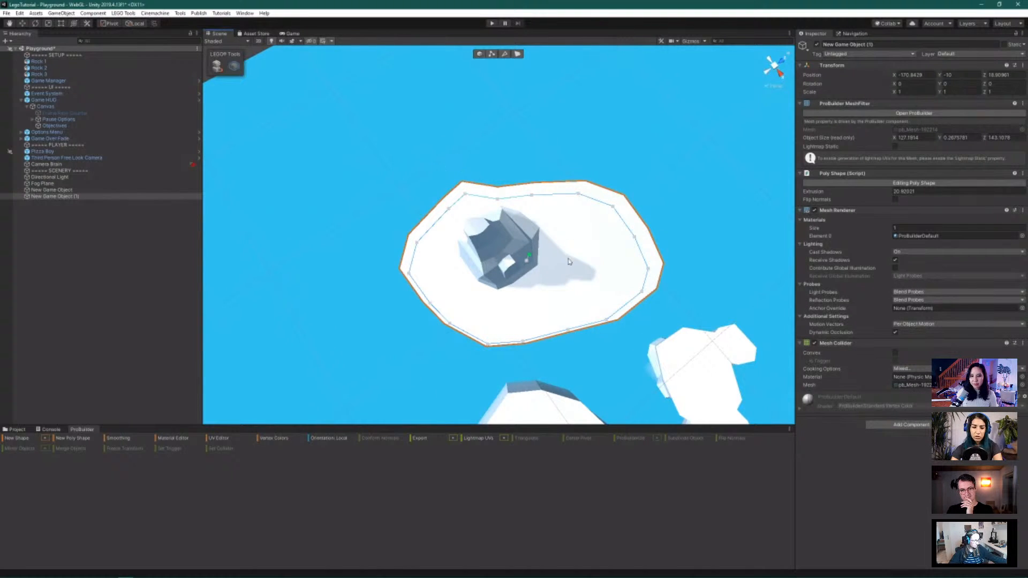
pyautogui.keyDown('alt'); pyautogui.moveTo(569, 252); pyautogui.dragTo(542, 117); pyautogui.keyUp('alt')
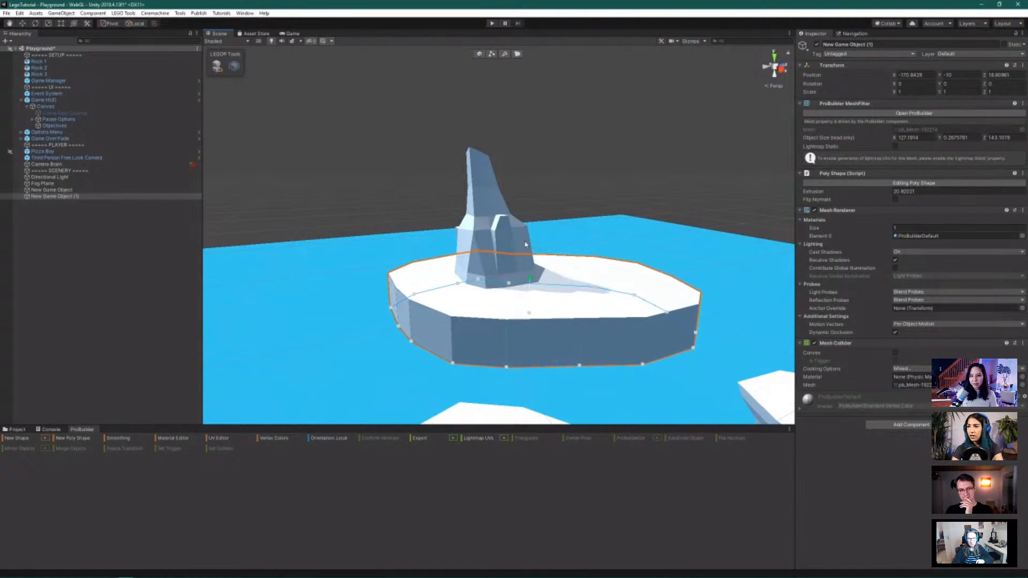
pyautogui.moveTo(530, 280); pyautogui.dragTo(530, 261)
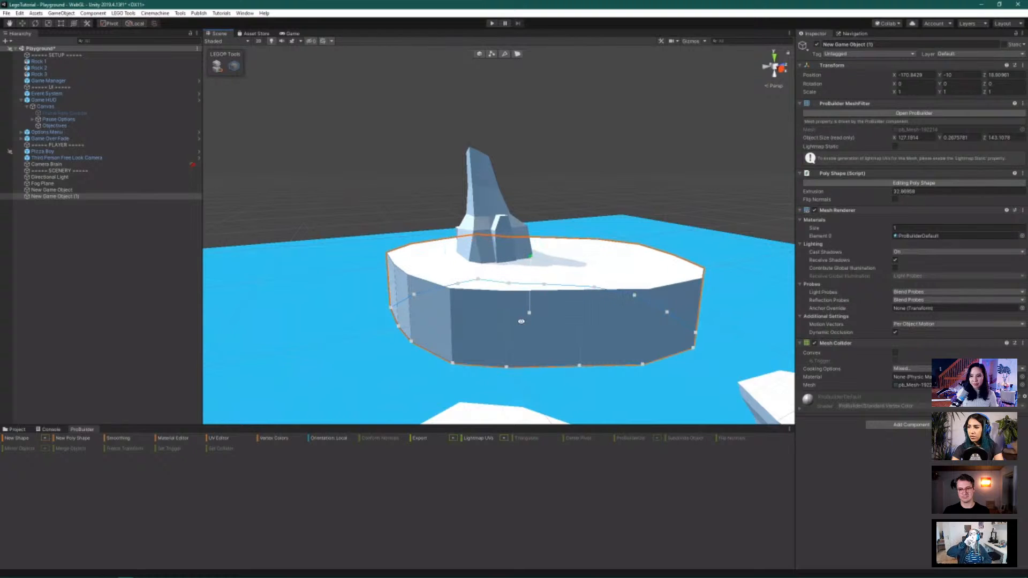
pyautogui.keyDown('alt'); pyautogui.moveTo(522, 324); pyautogui.dragTo(534, 253); pyautogui.keyUp('alt')
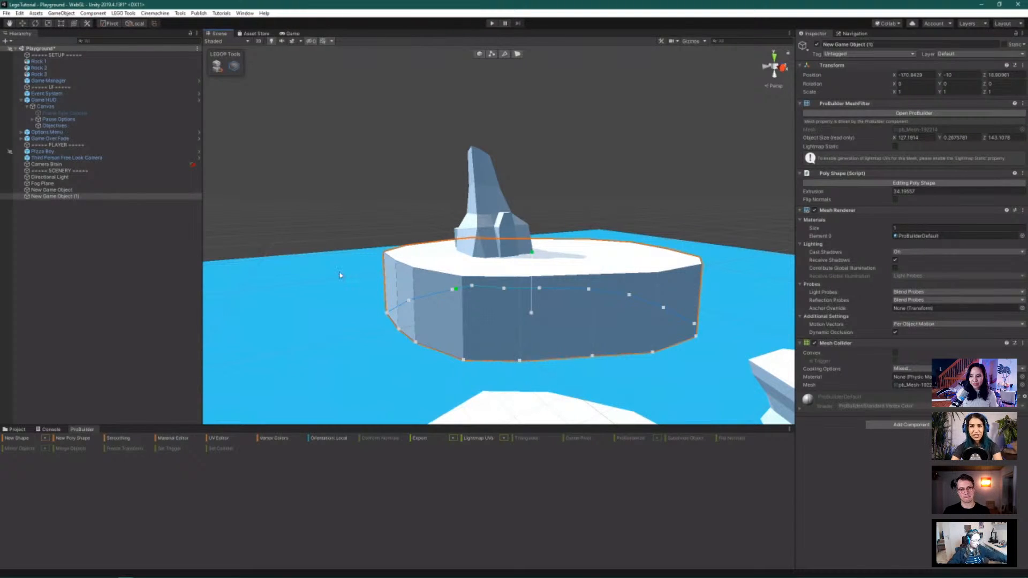
pyautogui.click(54, 61)
# Lift Rock 1 with the Move tool so it sits atop the slab at Y 35.2
pyautogui.click(22, 23)
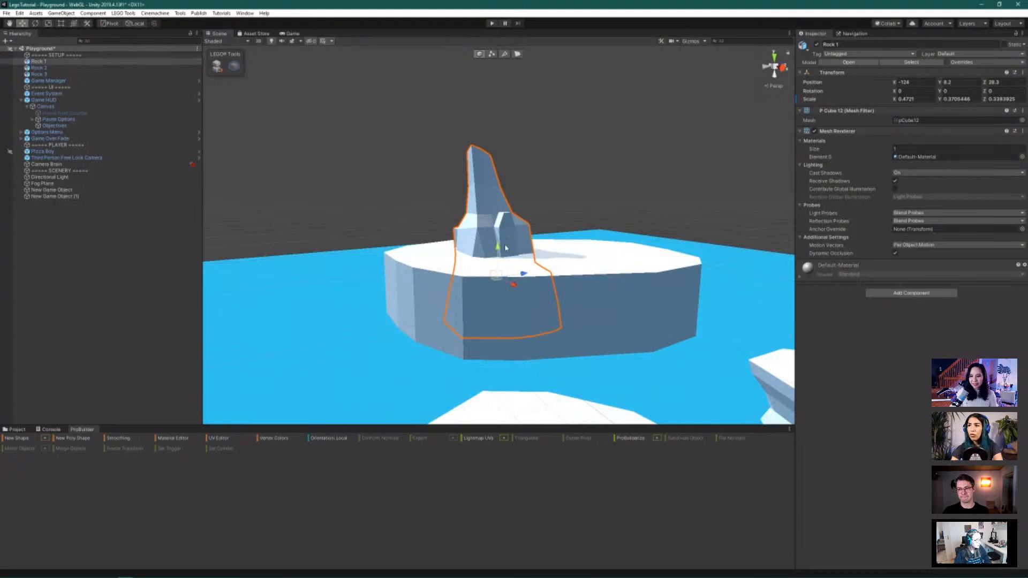
pyautogui.moveTo(499, 247); pyautogui.dragTo(471, 237)
# In vertex mode, raise a front corner vertex of the ice platform
pyautogui.click(491, 53)
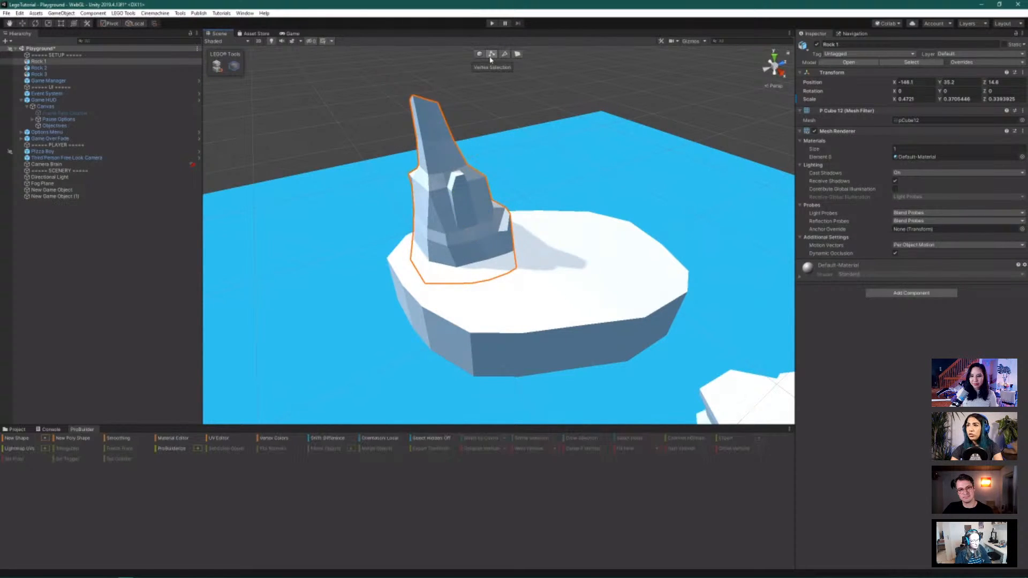
pyautogui.click(488, 343)
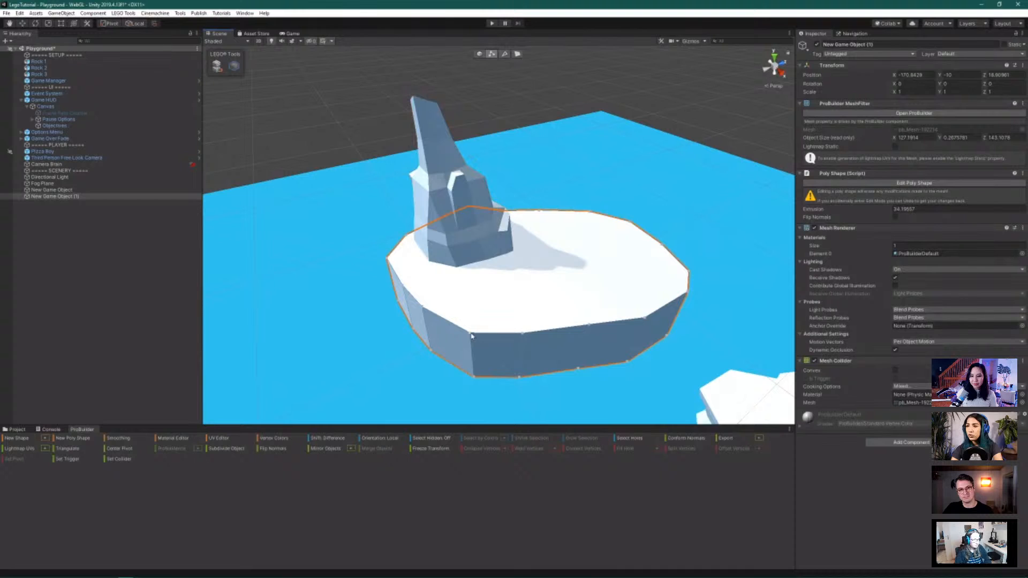
pyautogui.click(469, 331)
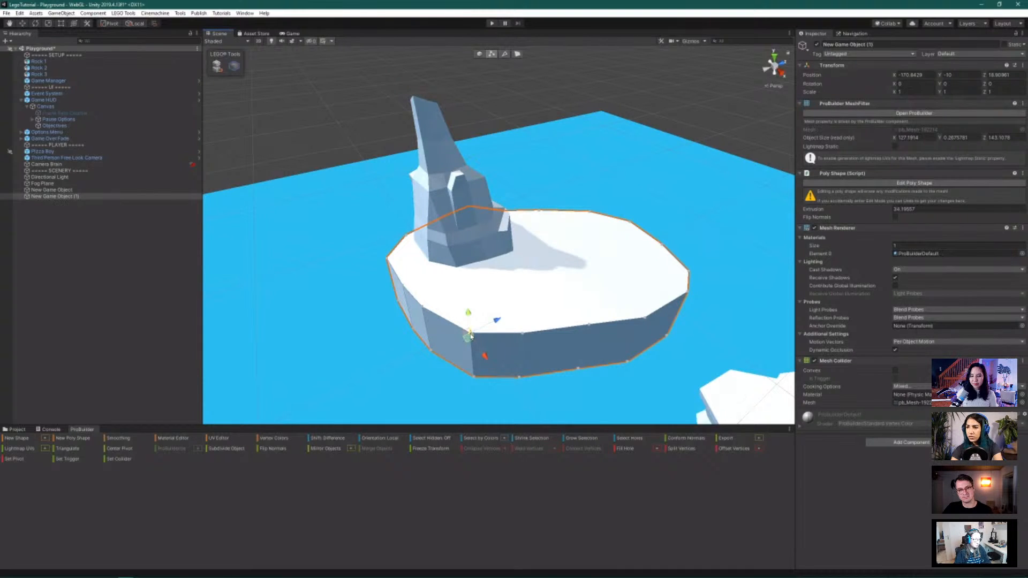
pyautogui.moveTo(468, 313); pyautogui.dragTo(467, 302)
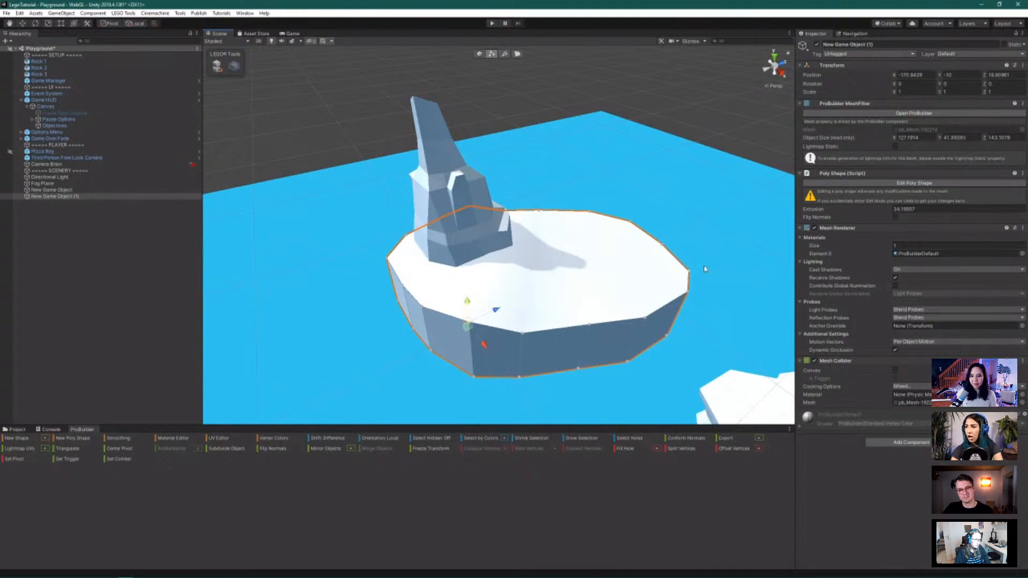
# In edge mode, lift one top edge and lower the front top edges for an uneven surface
pyautogui.press('h')
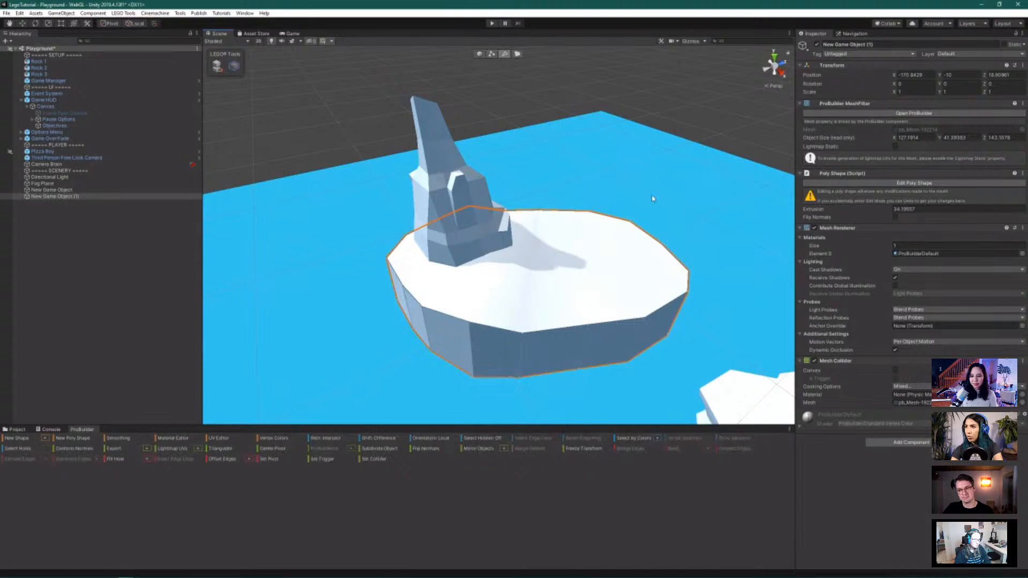
pyautogui.click(670, 257)
pyautogui.moveTo(683, 232); pyautogui.dragTo(684, 209)
pyautogui.keyDown('alt'); pyautogui.moveTo(686, 319); pyautogui.dragTo(682, 290); pyautogui.keyUp('alt')
pyautogui.click(579, 309)
pyautogui.click(602, 306)
pyautogui.moveTo(620, 280); pyautogui.dragTo(622, 290)
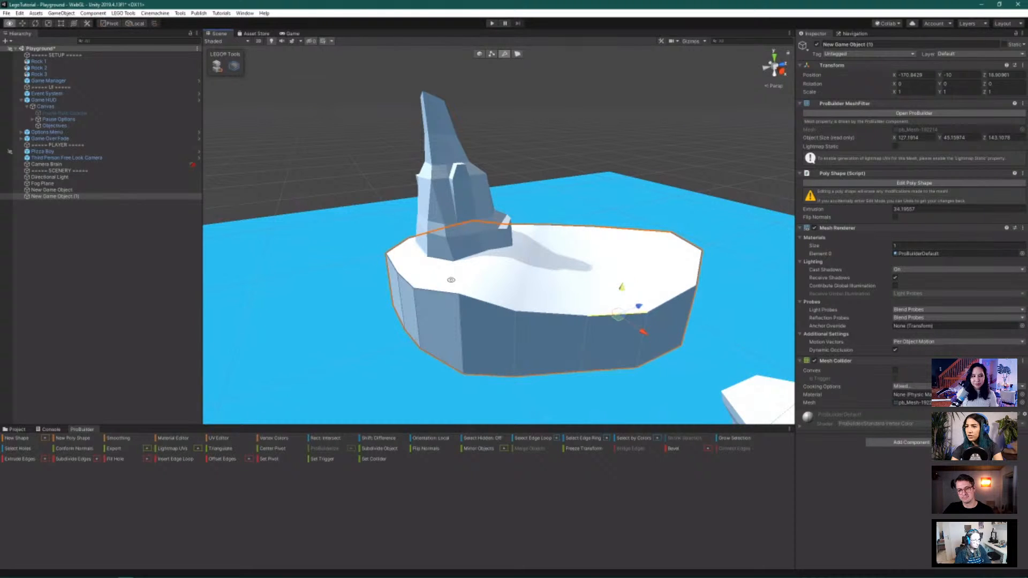
pyautogui.keyDown('alt'); pyautogui.moveTo(451, 280); pyautogui.dragTo(664, 326); pyautogui.keyUp('alt')
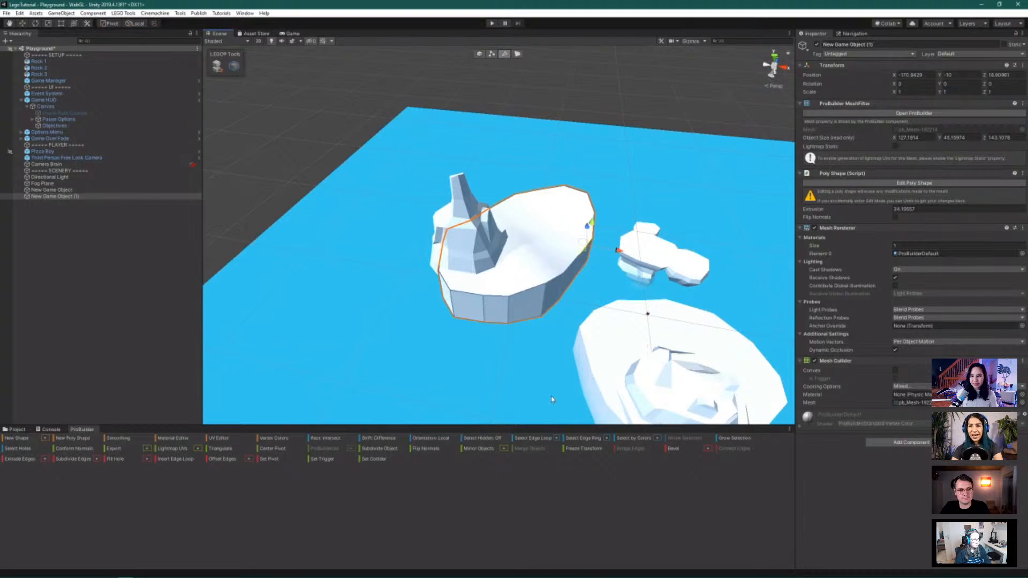
# Browse the Project assets to LEGO > Materials and open the Environment folder
pyautogui.click(18, 431)
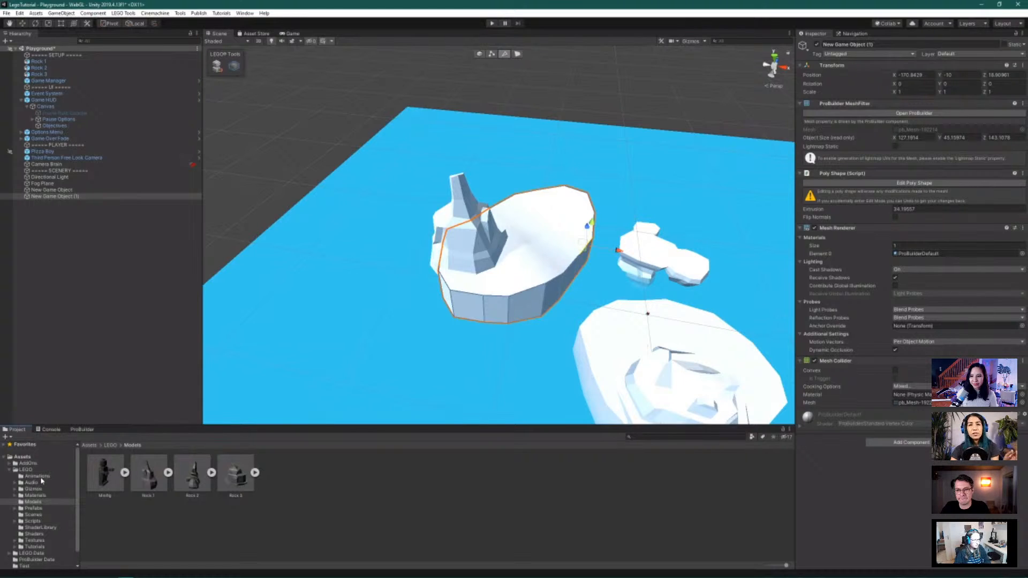
pyautogui.click(33, 495)
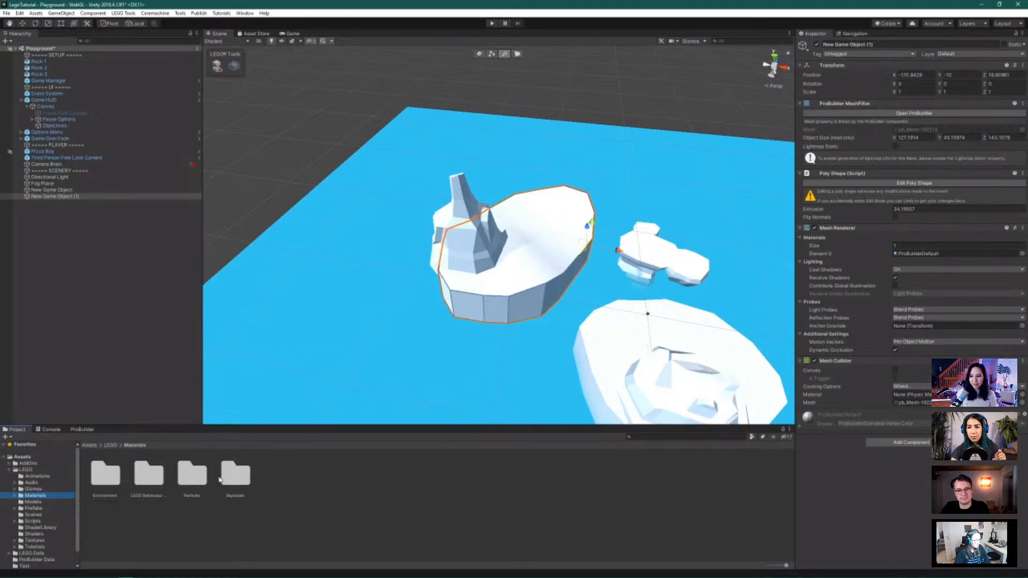
pyautogui.doubleClick(105, 474)
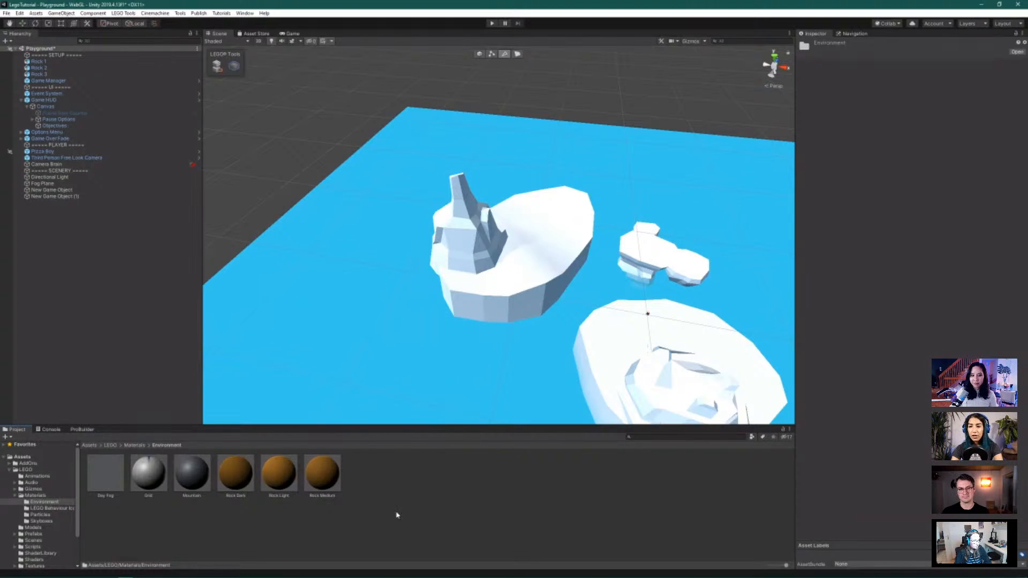
# Apply Rock Medium to the tall rock spire and the large white island
pyautogui.scroll(5, 769, 374)
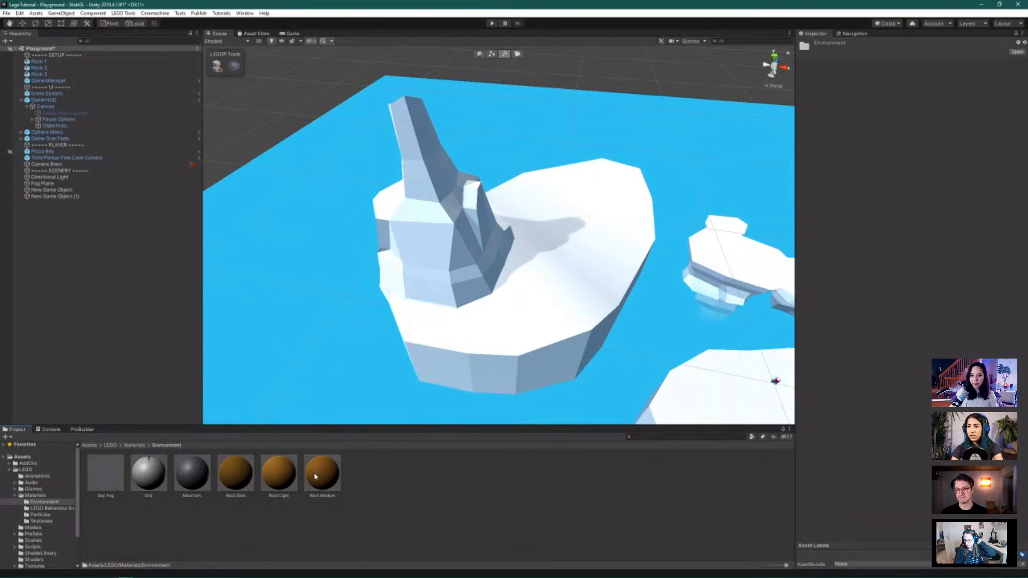
pyautogui.moveTo(316, 477); pyautogui.dragTo(427, 260)
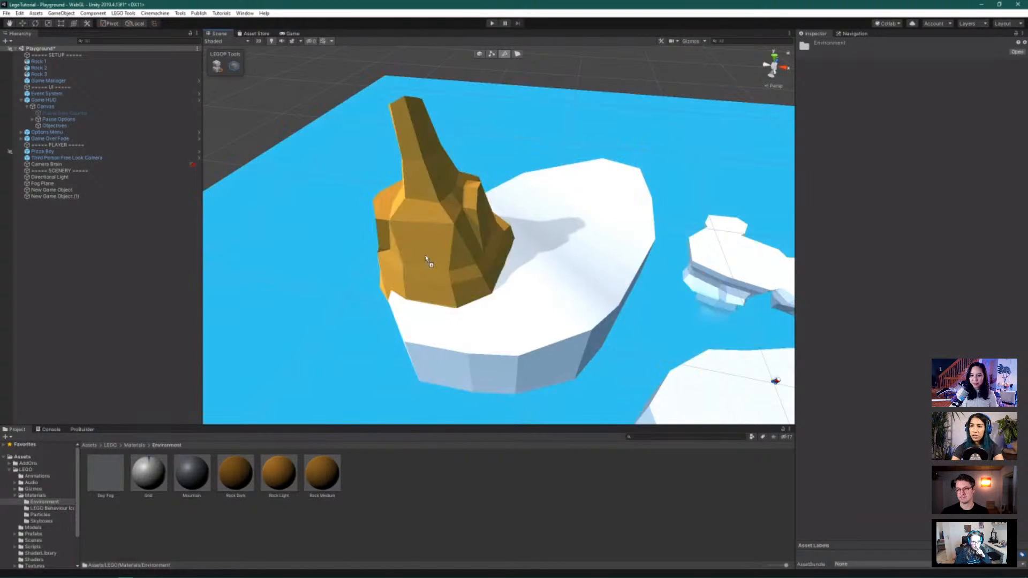
pyautogui.moveTo(322, 474); pyautogui.dragTo(495, 332)
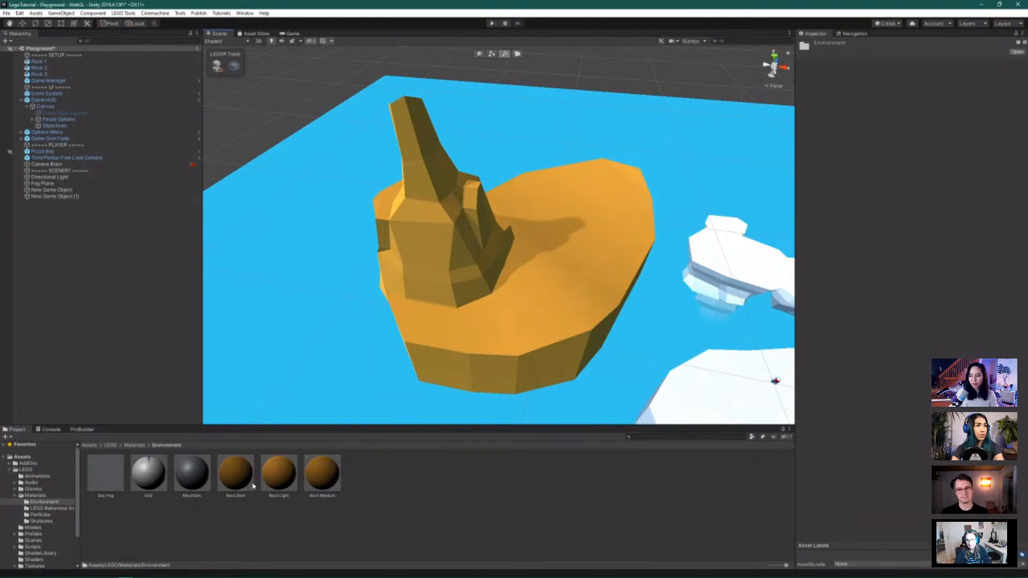
# Apply Rock Light to the small island and Rock Dark to the remaining white rock
pyautogui.scroll(-2, 489, 413)
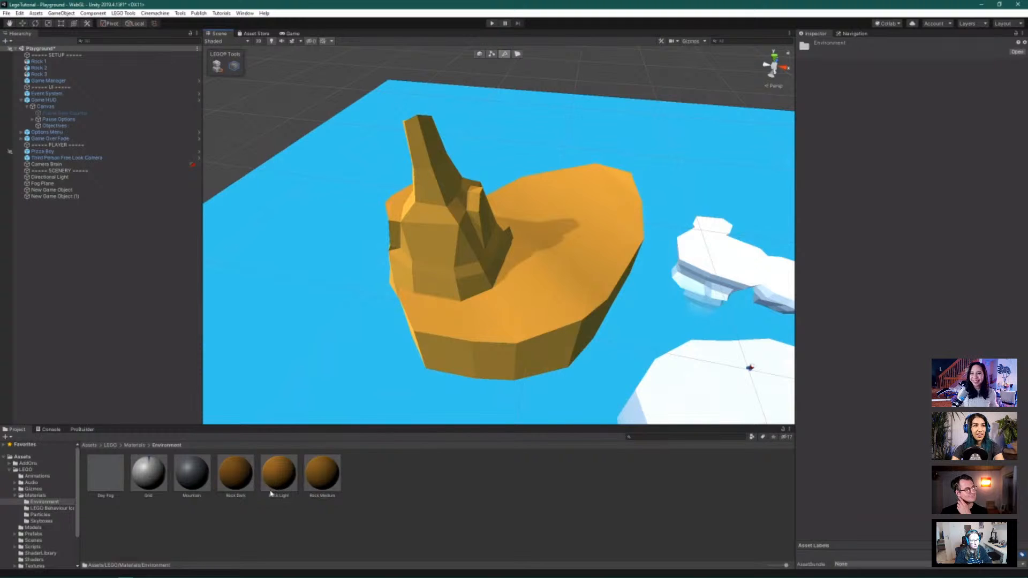
pyautogui.moveTo(280, 476); pyautogui.dragTo(701, 268)
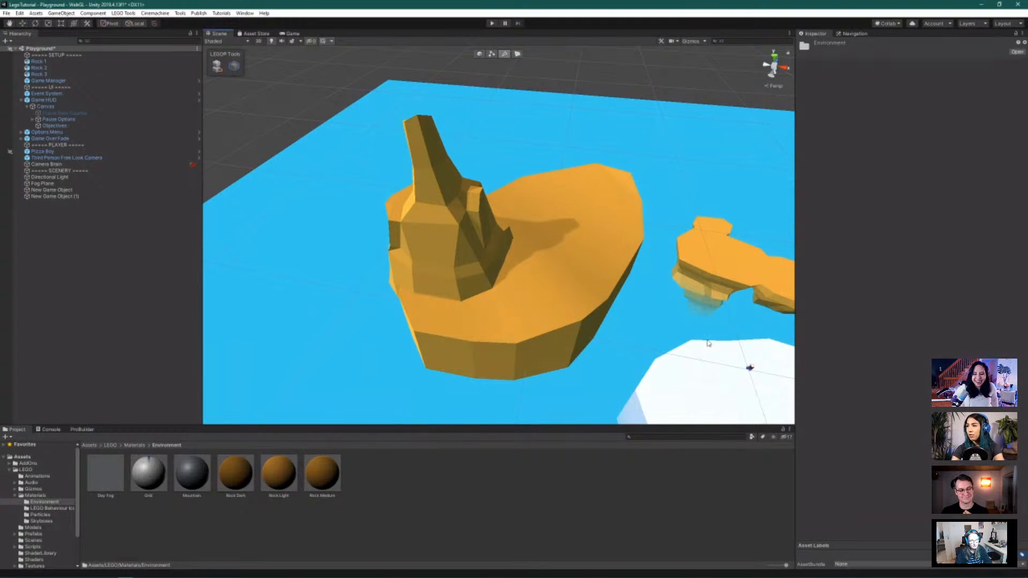
pyautogui.scroll(-8, 708, 343)
pyautogui.keyDown('alt'); pyautogui.moveTo(744, 393); pyautogui.dragTo(540, 351); pyautogui.keyUp('alt')
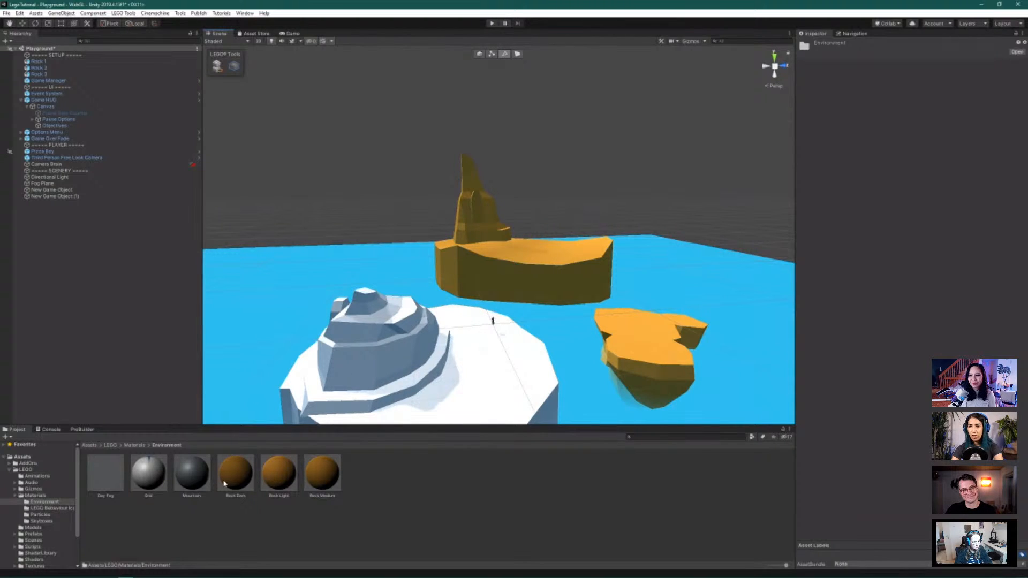
pyautogui.moveTo(225, 483); pyautogui.dragTo(635, 385)
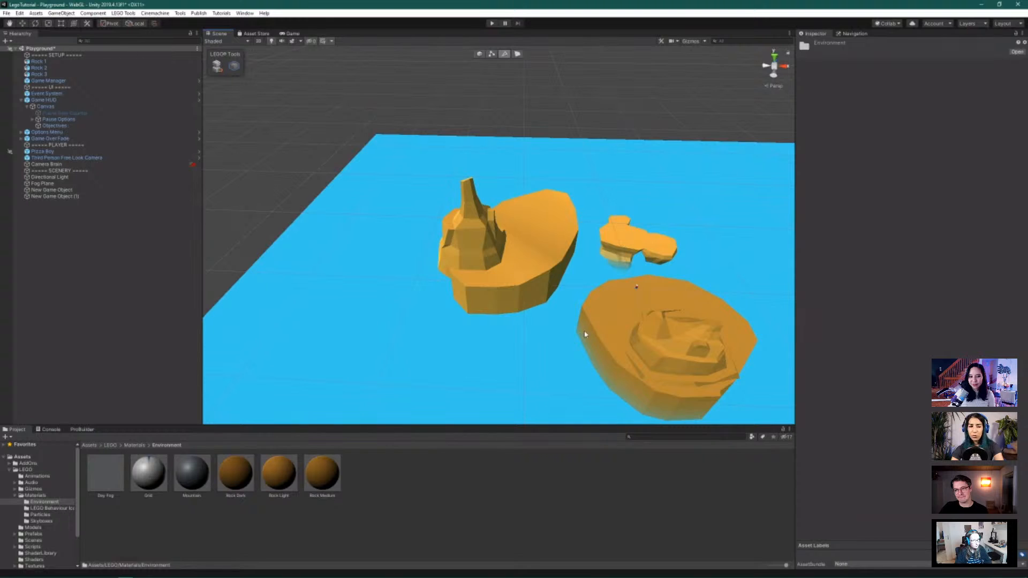
pyautogui.scroll(4, 657, 304)
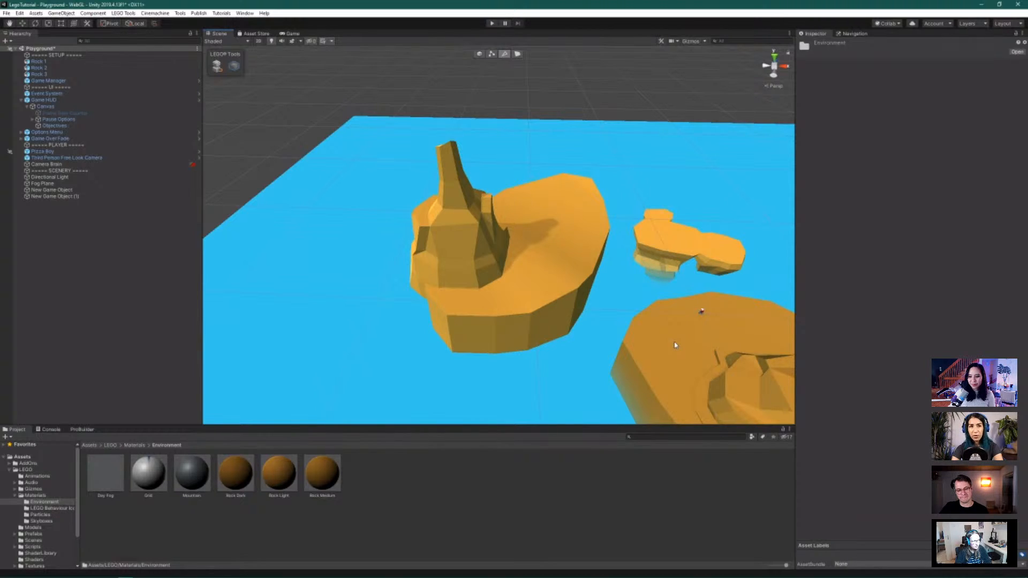
pyautogui.keyDown('alt'); pyautogui.moveTo(693, 360); pyautogui.dragTo(673, 326); pyautogui.keyUp('alt')
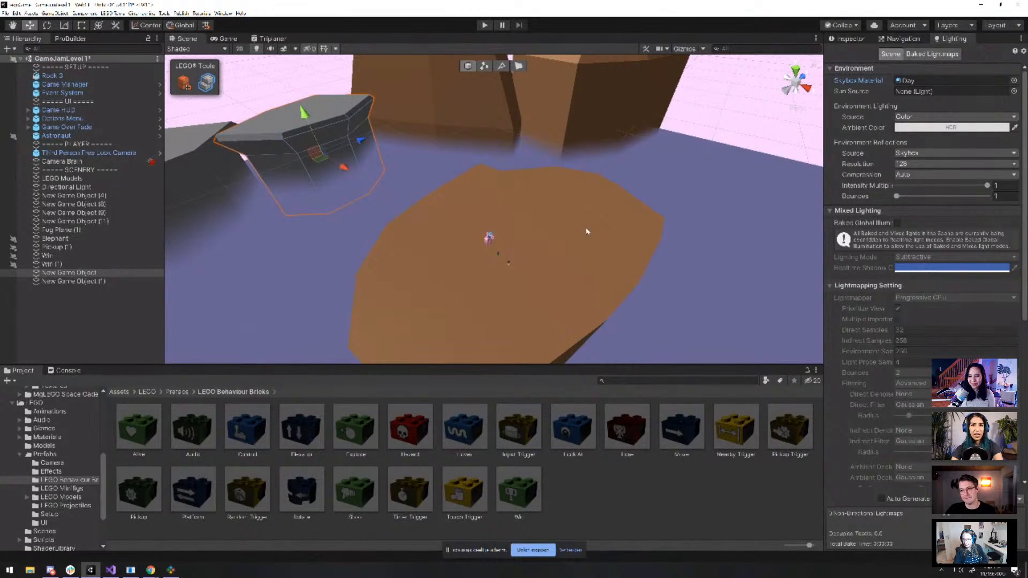
# Select the grey rock platform and frame it in the Scene view
pyautogui.scroll(-1, 587, 231)
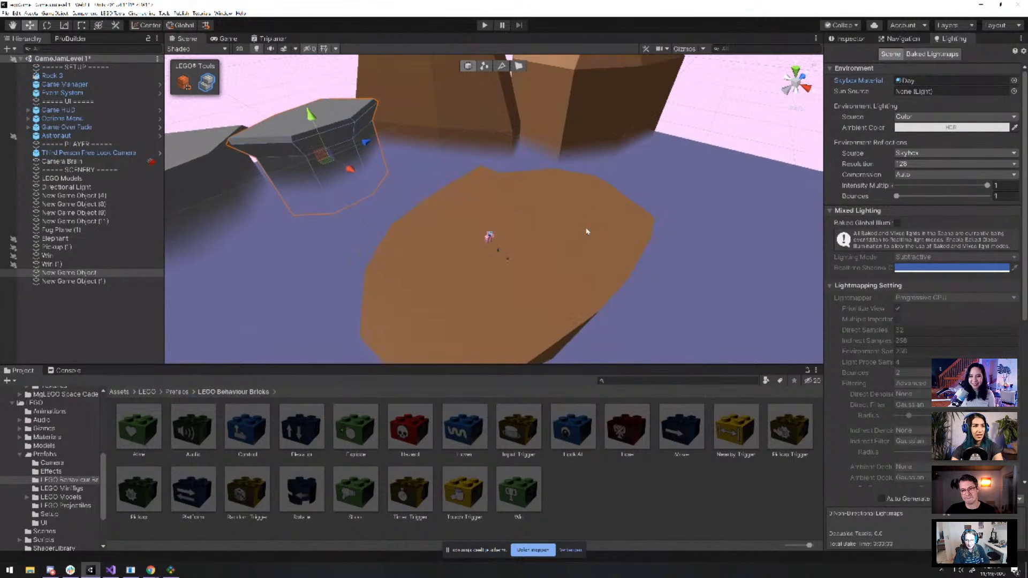
pyautogui.scroll(2, 584, 232)
pyautogui.scroll(1, 584, 232)
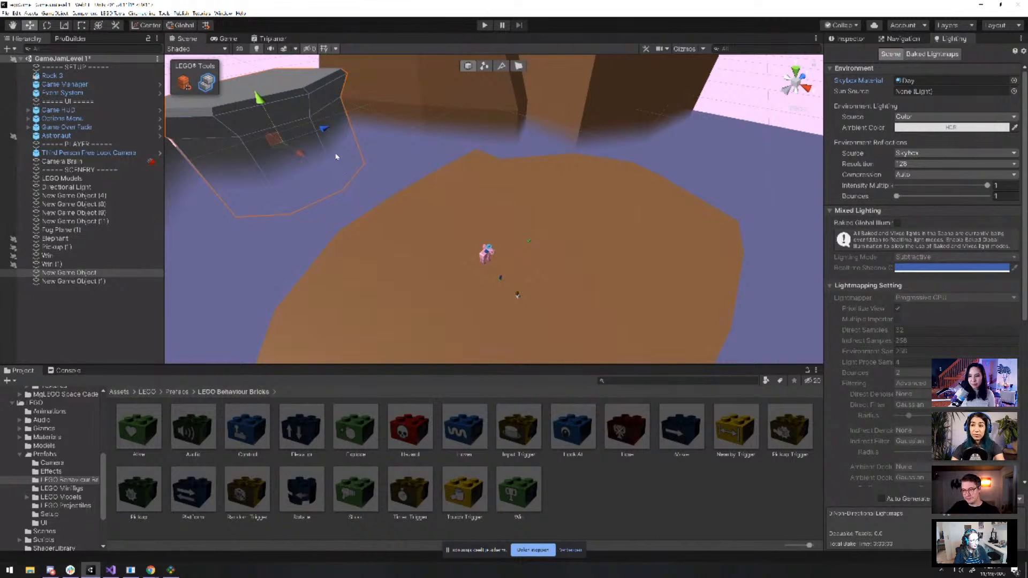
pyautogui.click(377, 165)
pyautogui.click(330, 110)
pyautogui.press('f')
pyautogui.moveTo(471, 150)
pyautogui.keyDown('alt'); pyautogui.mouseDown()
pyautogui.moveTo(539, 156)
pyautogui.moveTo(465, 148)
pyautogui.mouseUp(); pyautogui.keyUp('alt')
# Switch the Hierarchy panel to the ProBuilder tools and pan across the brown ground
pyautogui.click(82, 41)
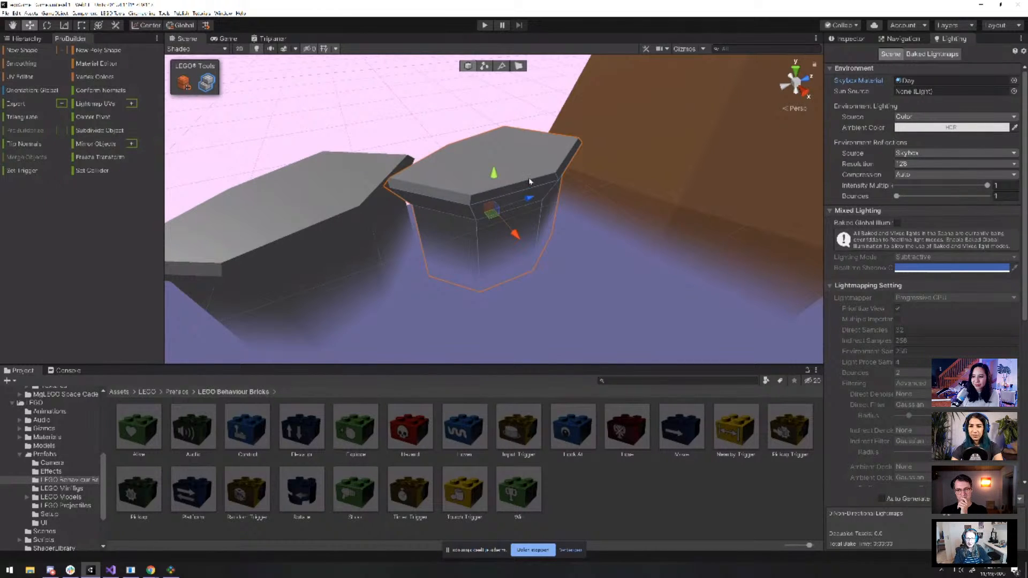
pyautogui.scroll(2, 535, 185)
pyautogui.scroll(-10, 556, 202)
pyautogui.moveTo(600, 257); pyautogui.dragTo(587, 241, button='middle')
pyautogui.scroll(2, 588, 241)
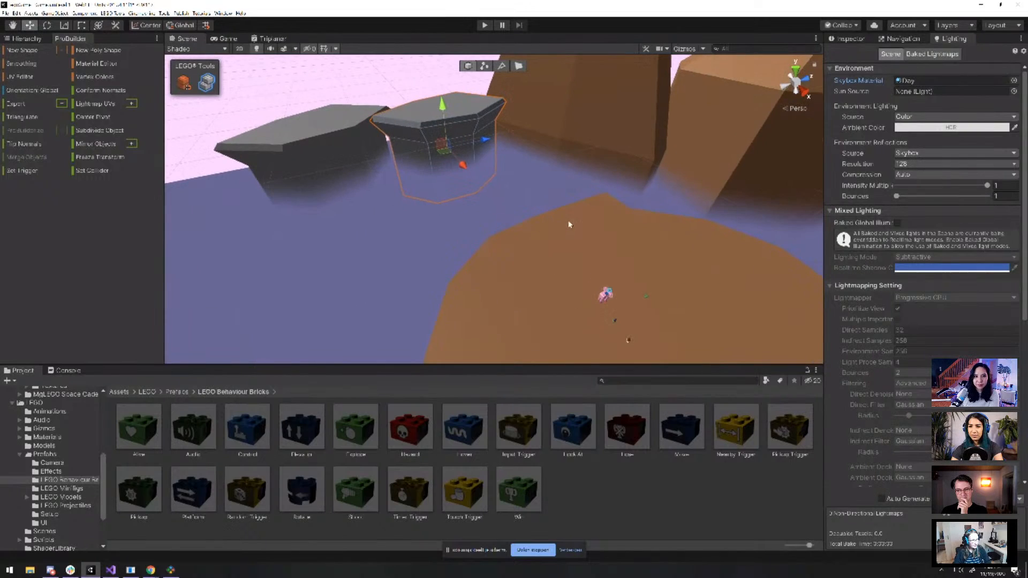
pyautogui.scroll(4, 619, 226)
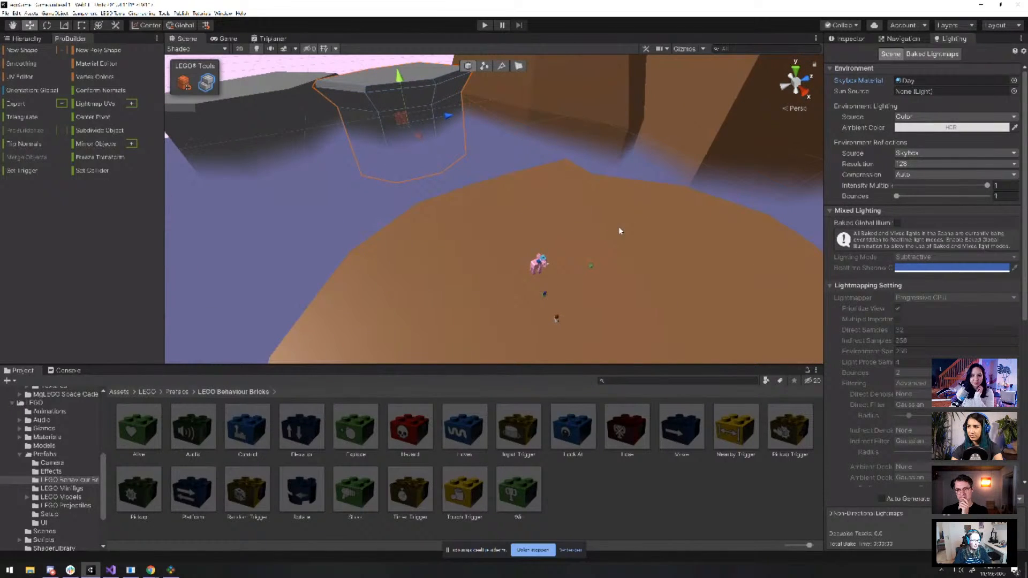
pyautogui.click(484, 25)
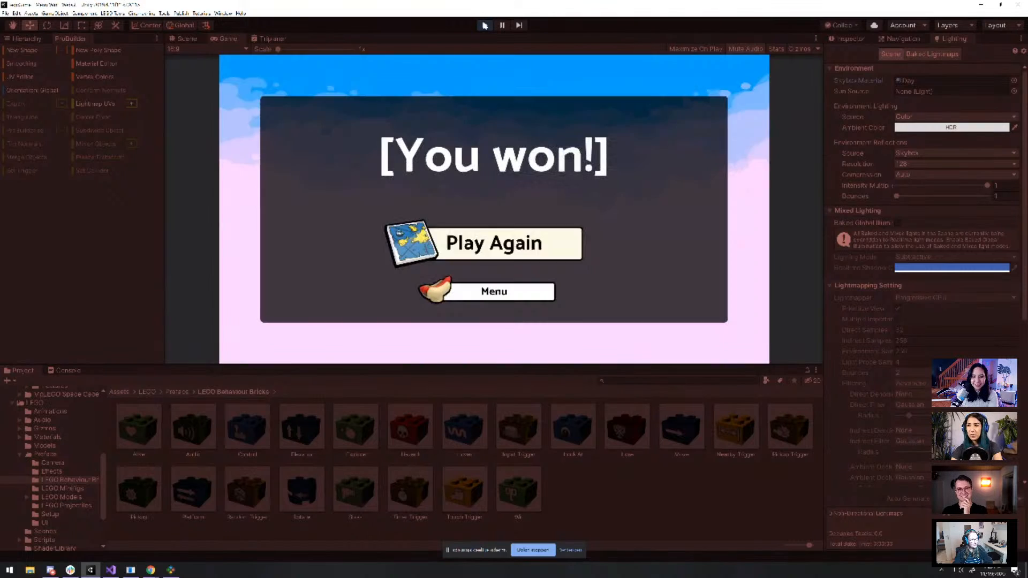
pyautogui.click(484, 25)
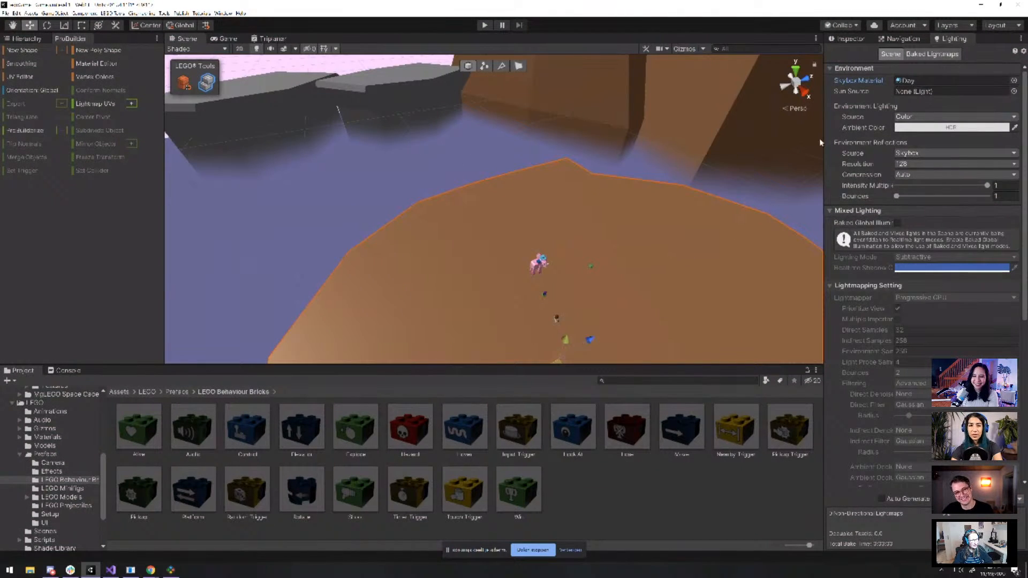
# Add a Mesh Collider to Rock 3 via a 'mesh' component search, then enter Play mode
pyautogui.click(850, 39)
pyautogui.click(925, 352)
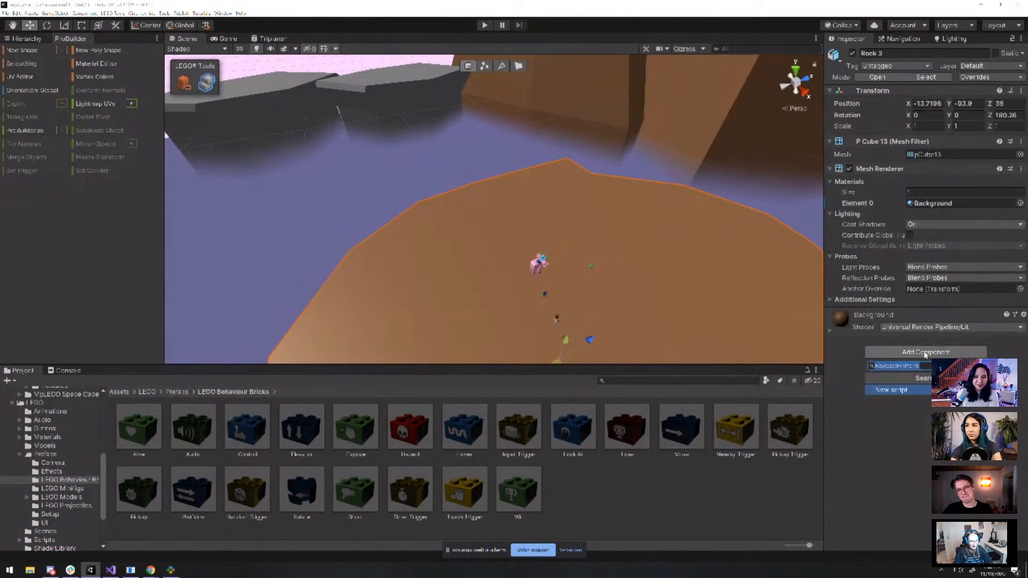
pyautogui.write('mesh')
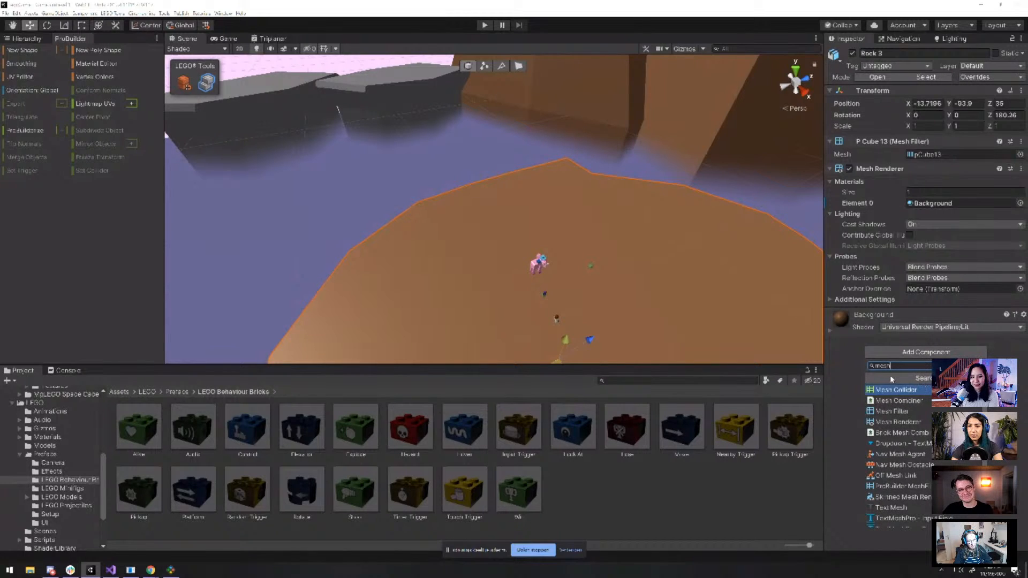
pyautogui.click(900, 391)
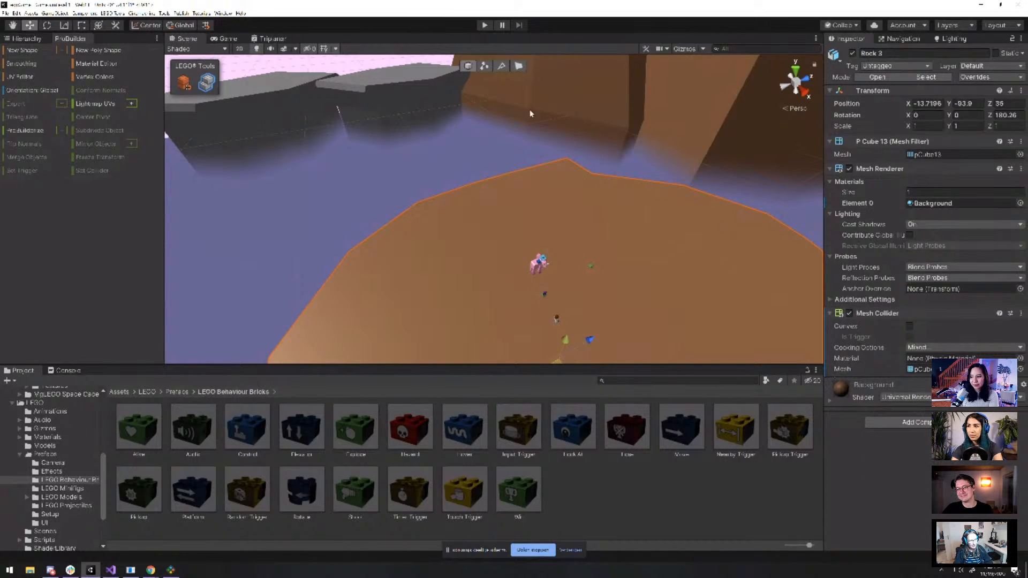
pyautogui.click(484, 25)
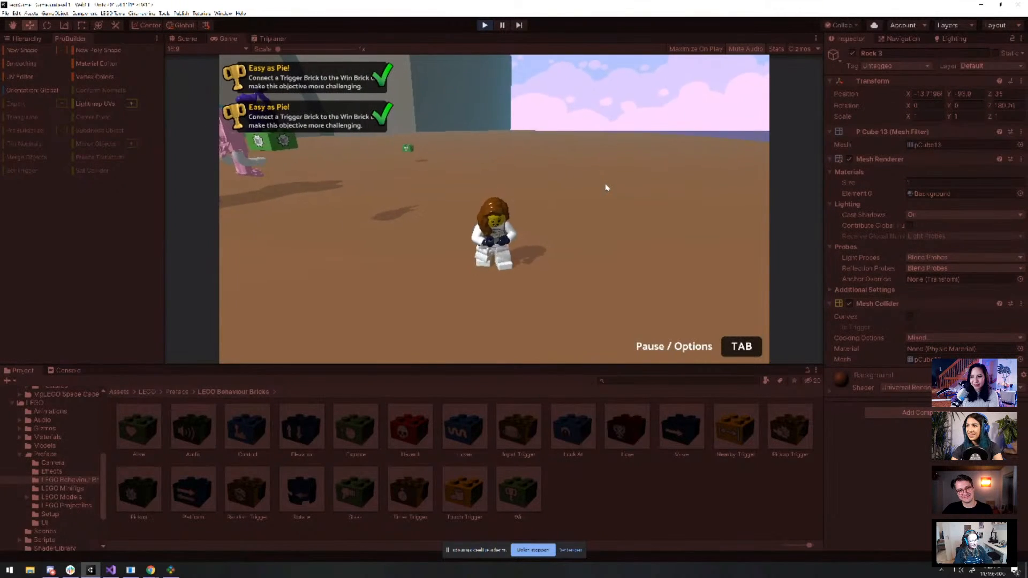
# Walk the minifigure until 'You won!' appears, then exit Play mode
pyautogui.press('w')
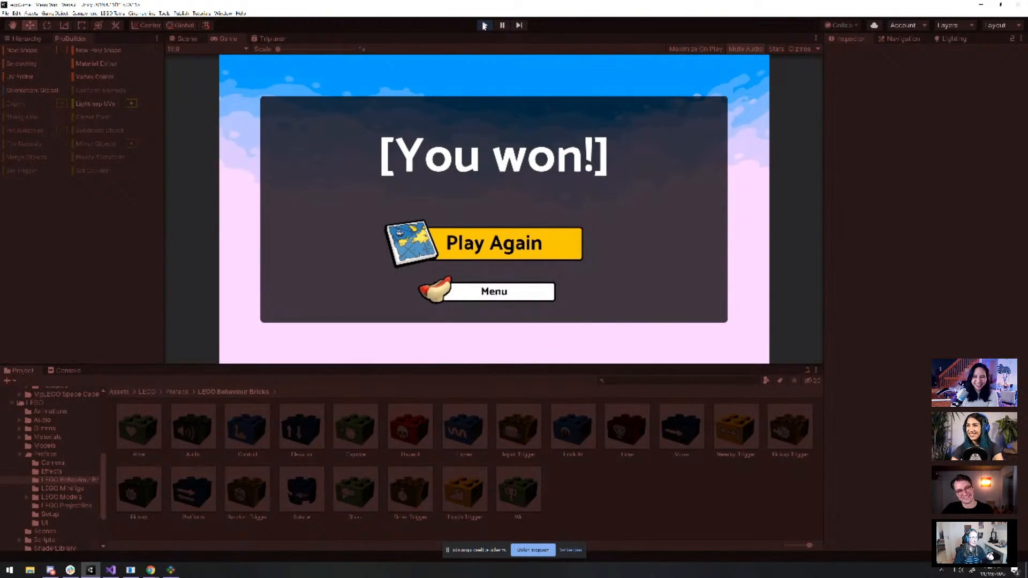
pyautogui.click(484, 26)
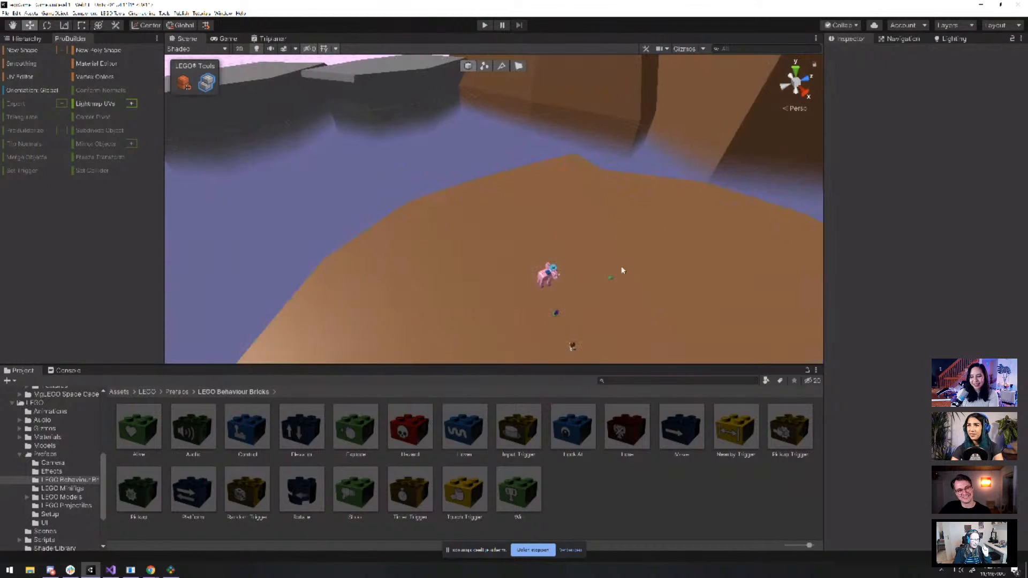
# Frame the Scene view on the purple cat model and orbit and zoom around it
pyautogui.moveTo(668, 278); pyautogui.dragTo(629, 245, button='middle')
pyautogui.scroll(3, 629, 245)
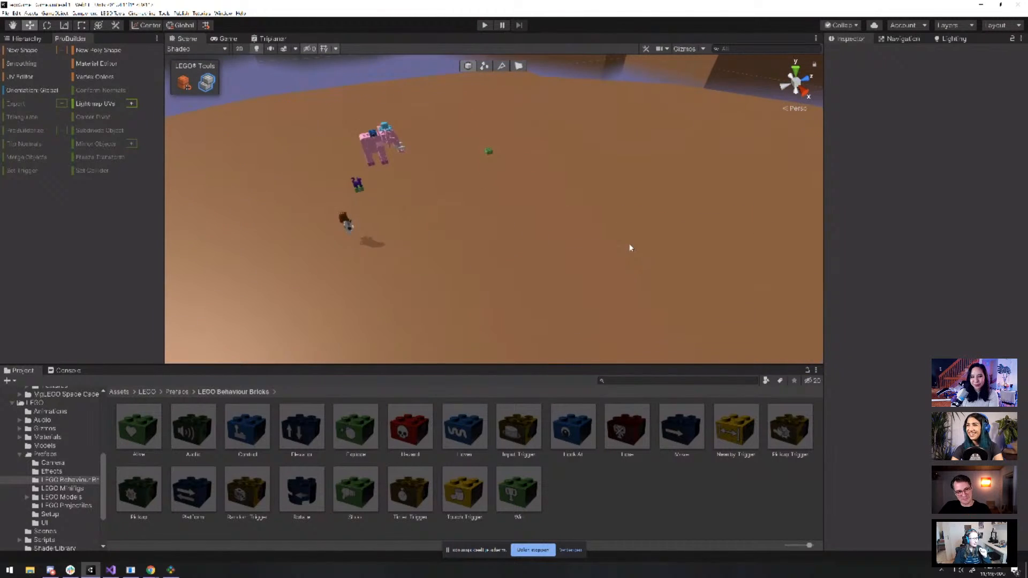
pyautogui.click(365, 192)
pyautogui.press('f')
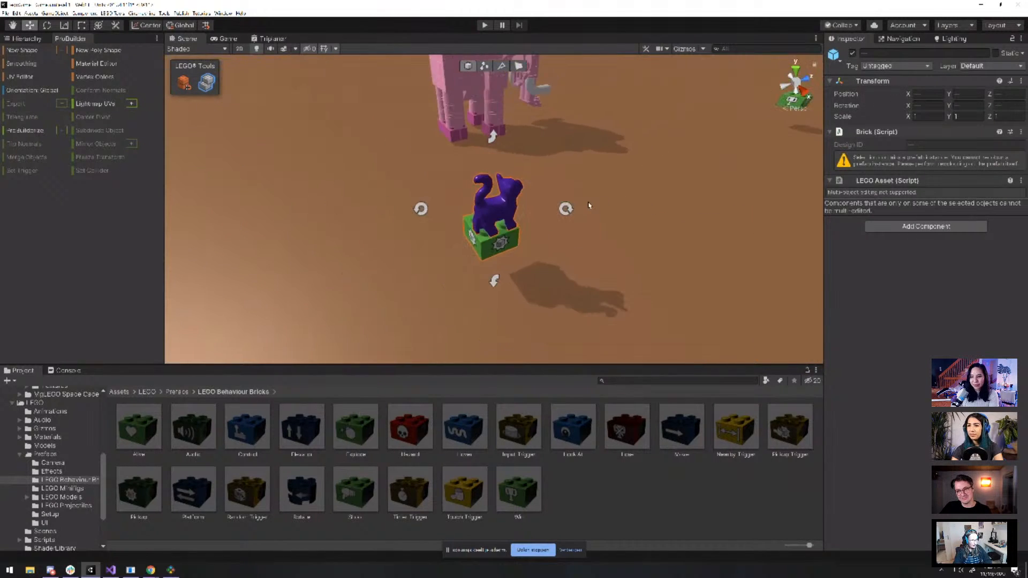
pyautogui.scroll(-5, 615, 217)
pyautogui.keyDown('alt'); pyautogui.moveTo(642, 227); pyautogui.dragTo(611, 208); pyautogui.keyUp('alt')
pyautogui.scroll(-3, 611, 208)
pyautogui.scroll(-2, 651, 237)
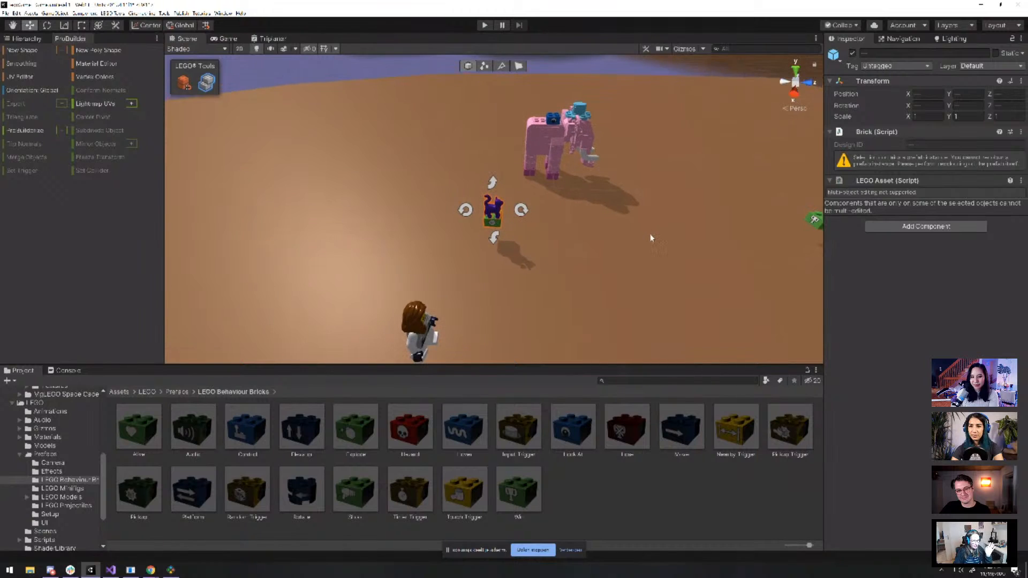
pyautogui.scroll(4, 626, 239)
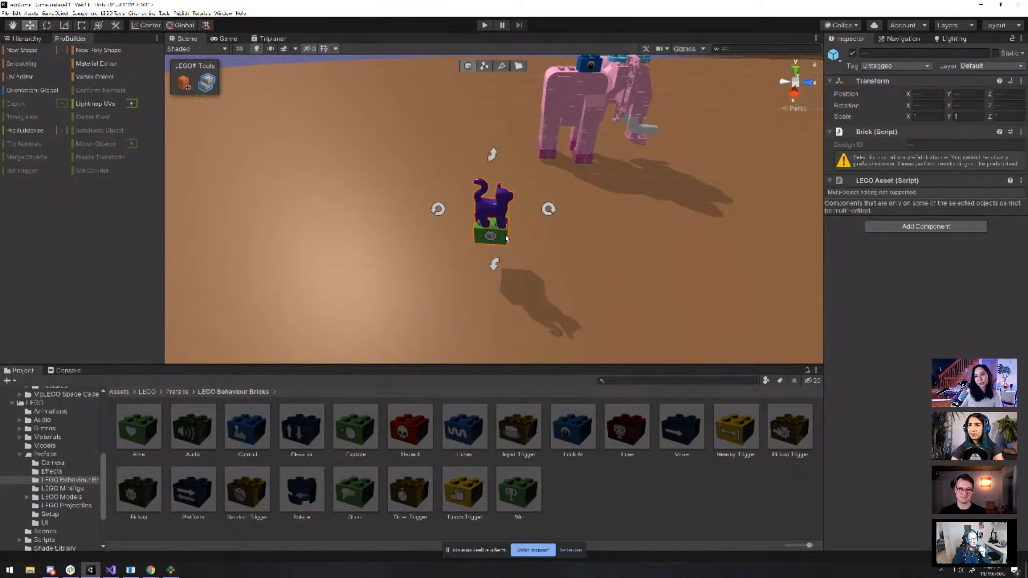
pyautogui.scroll(-4, 626, 258)
pyautogui.scroll(5, 605, 262)
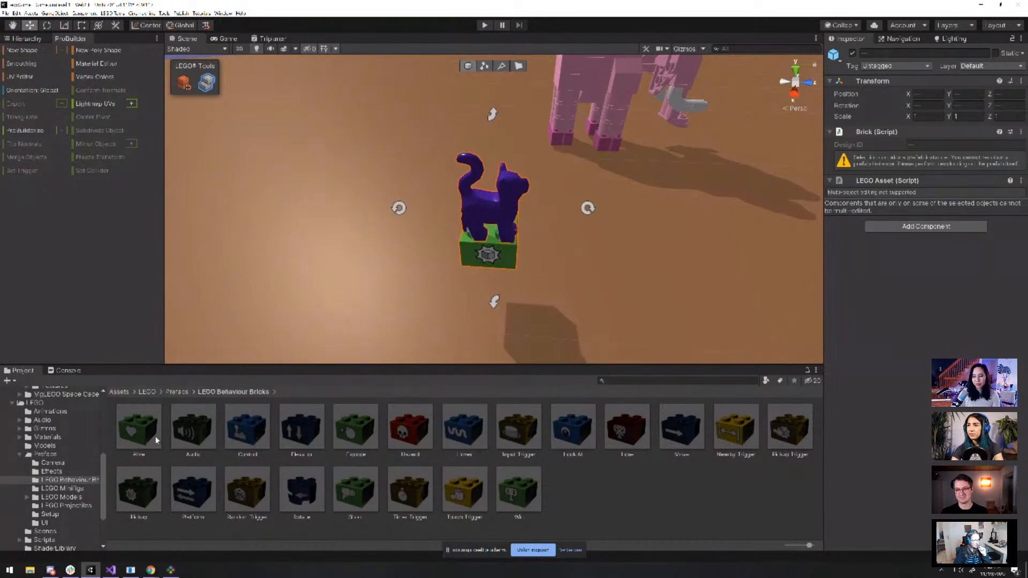
pyautogui.scroll(2, 502, 258)
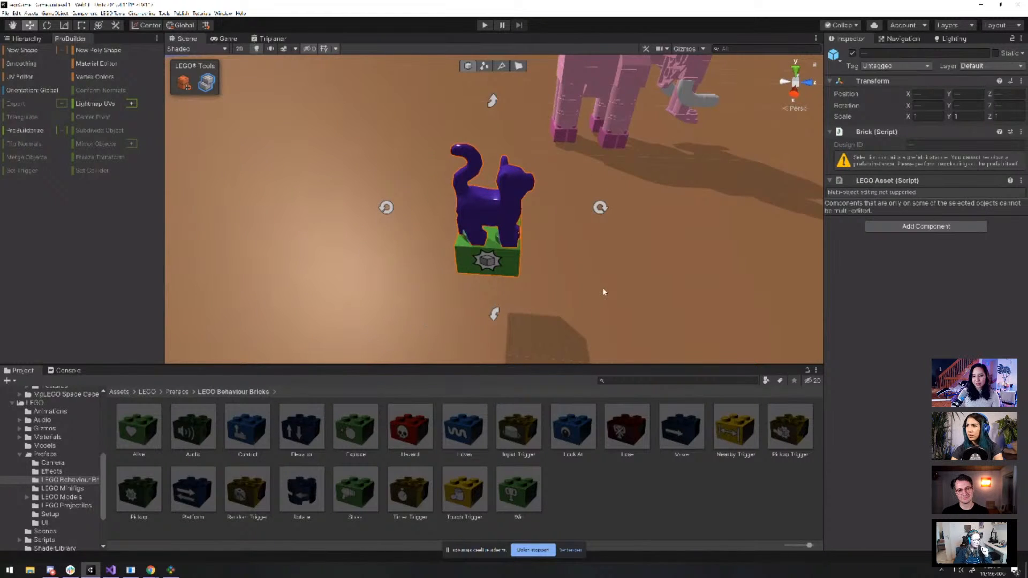
pyautogui.scroll(-6, 602, 287)
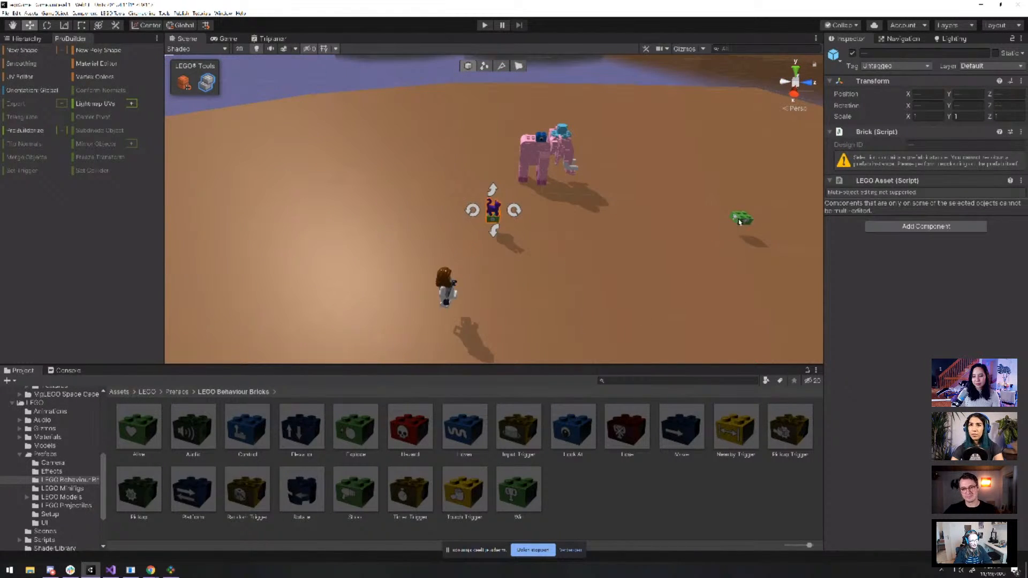
# Select the green Win brick and frame it close up in the Scene view
pyautogui.click(739, 221)
pyautogui.press('f')
pyautogui.scroll(-4, 448, 272)
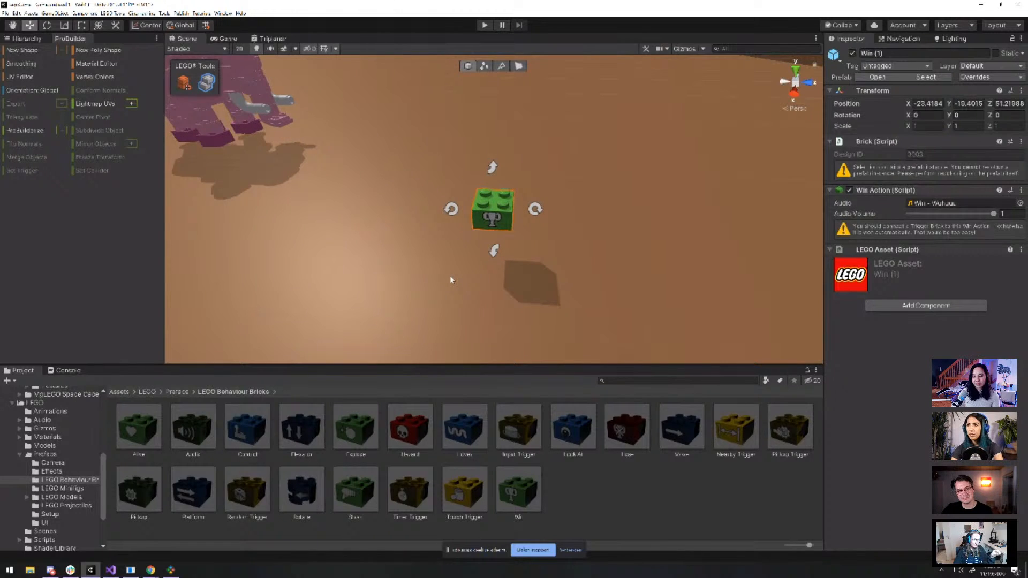
pyautogui.scroll(4, 492, 221)
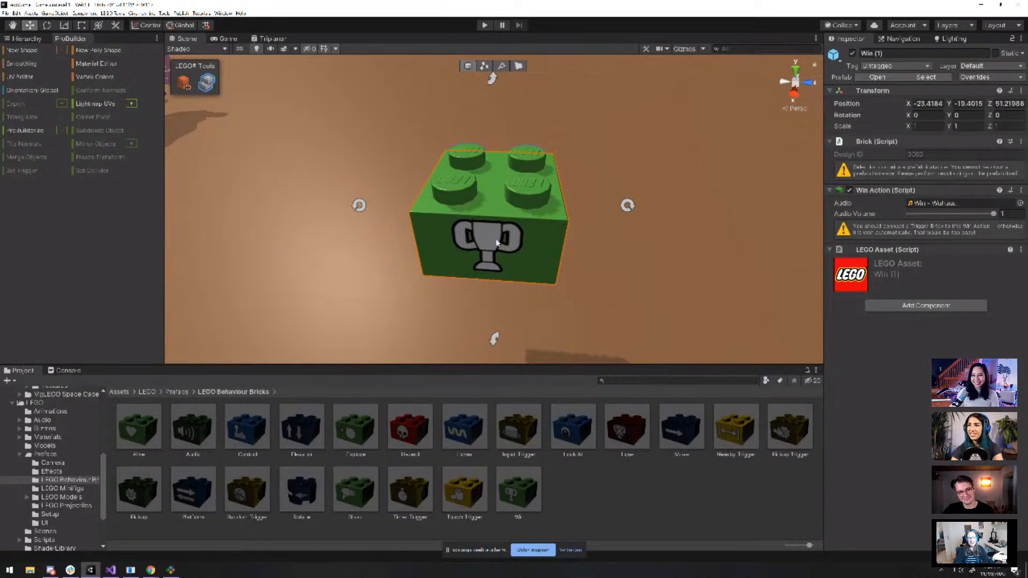
# Drop a yellow Pickup Trigger brick from LEGO Behaviour Bricks onto the reselected green Win brick
pyautogui.click(613, 487)
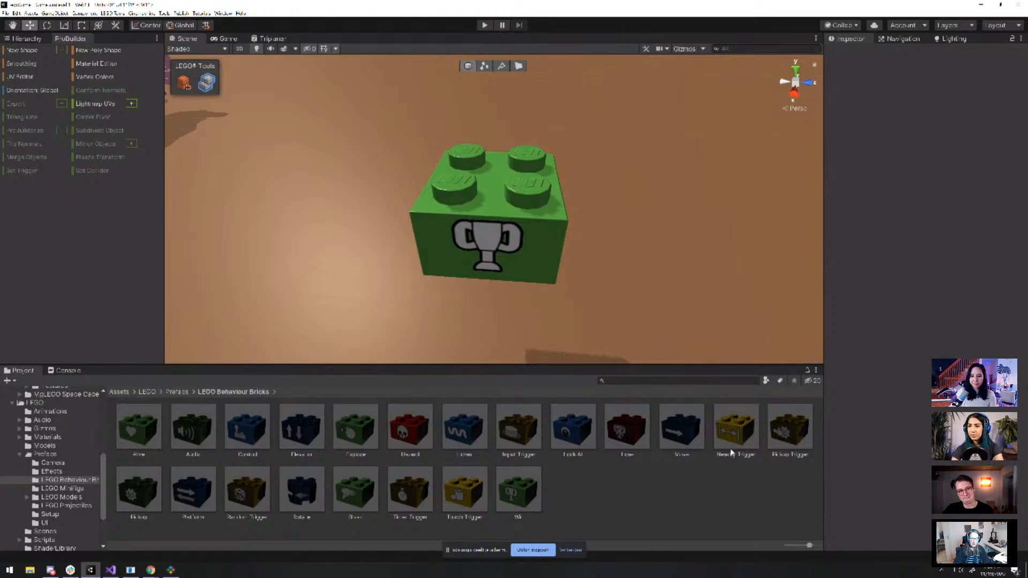
pyautogui.click(527, 271)
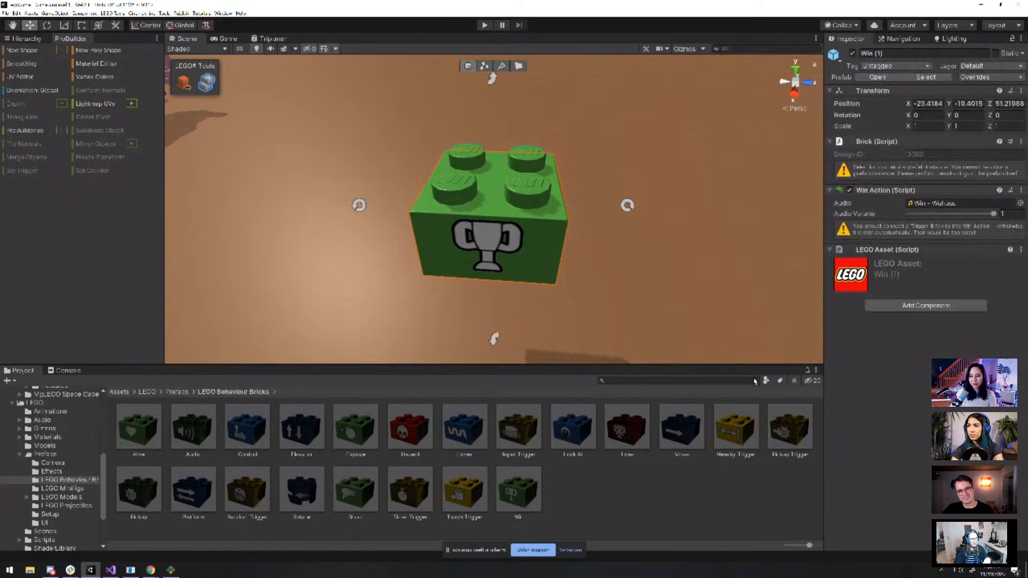
pyautogui.click(788, 439)
pyautogui.moveTo(790, 442); pyautogui.dragTo(511, 210)
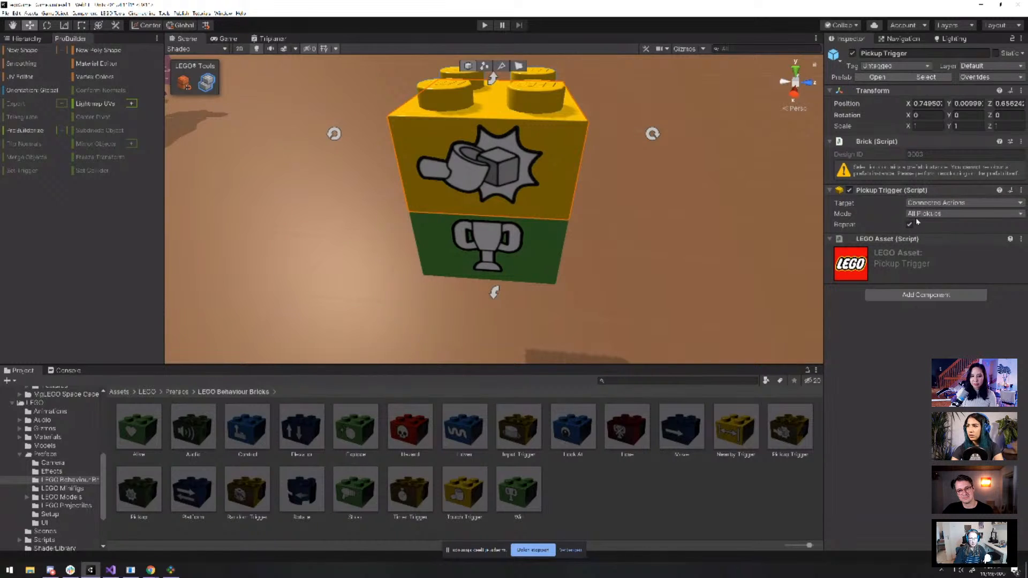
pyautogui.scroll(-5, 498, 128)
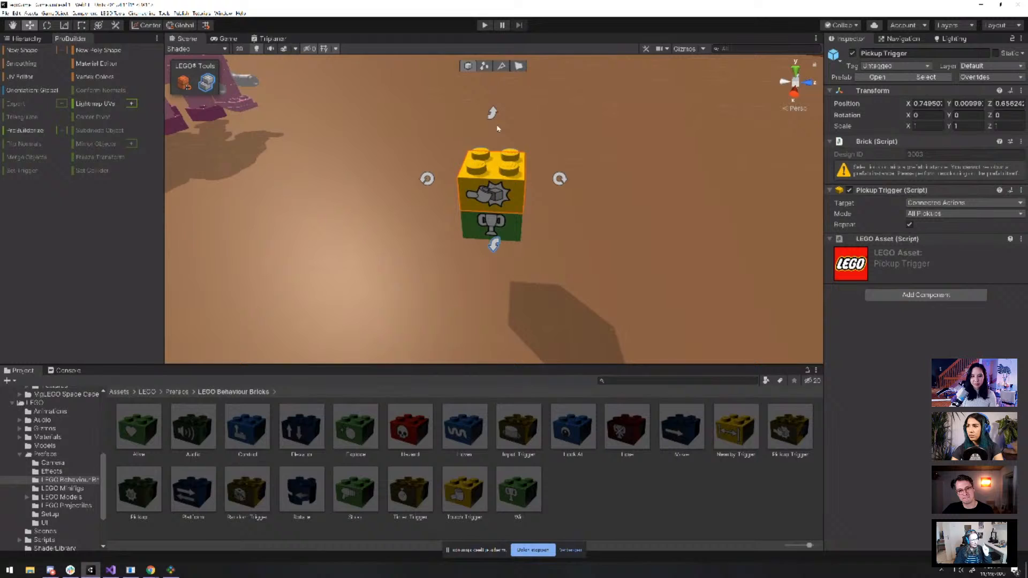
# Play-test the level, steering the minifigure with WASD and Space to collect the pickup brick
pyautogui.click(484, 25)
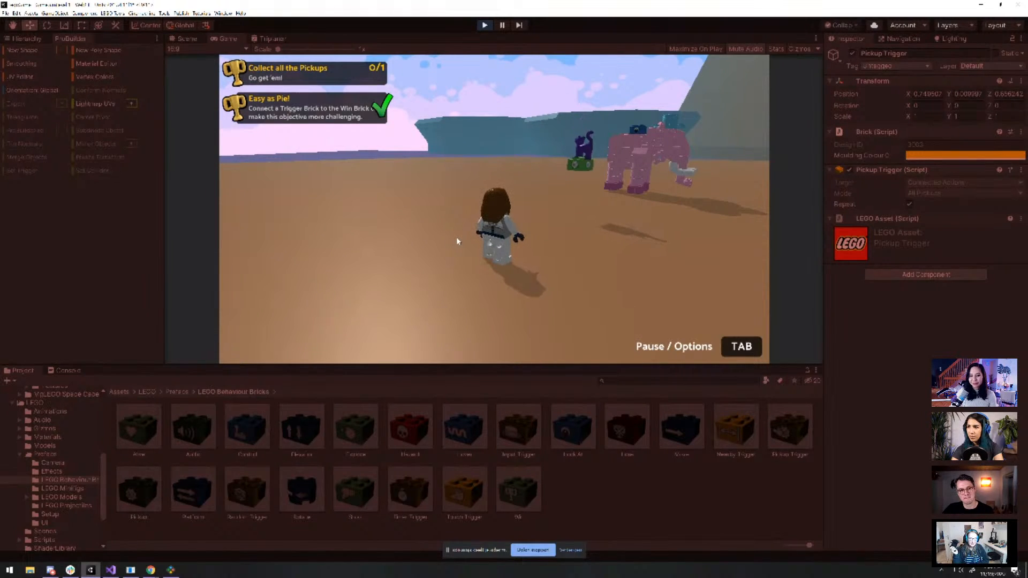
pyautogui.press('d')
pyautogui.press('a')
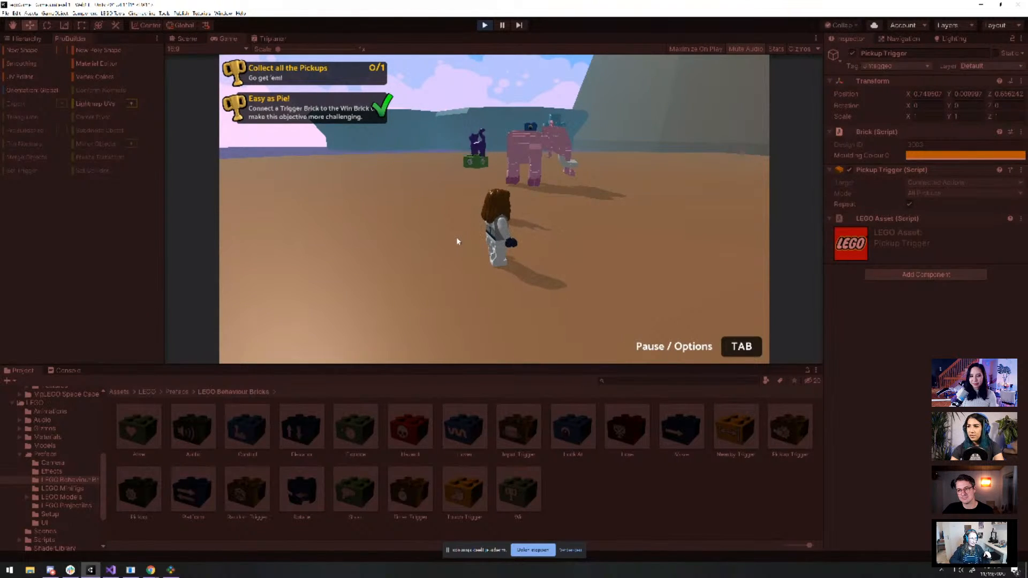
pyautogui.press('w')
pyautogui.press('w')
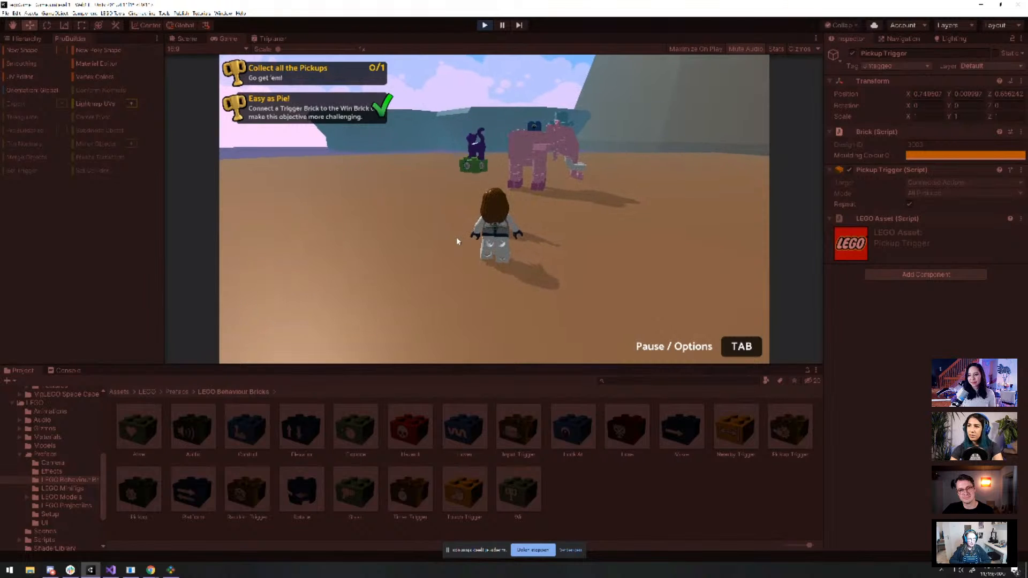
pyautogui.press('space')
pyautogui.press('s')
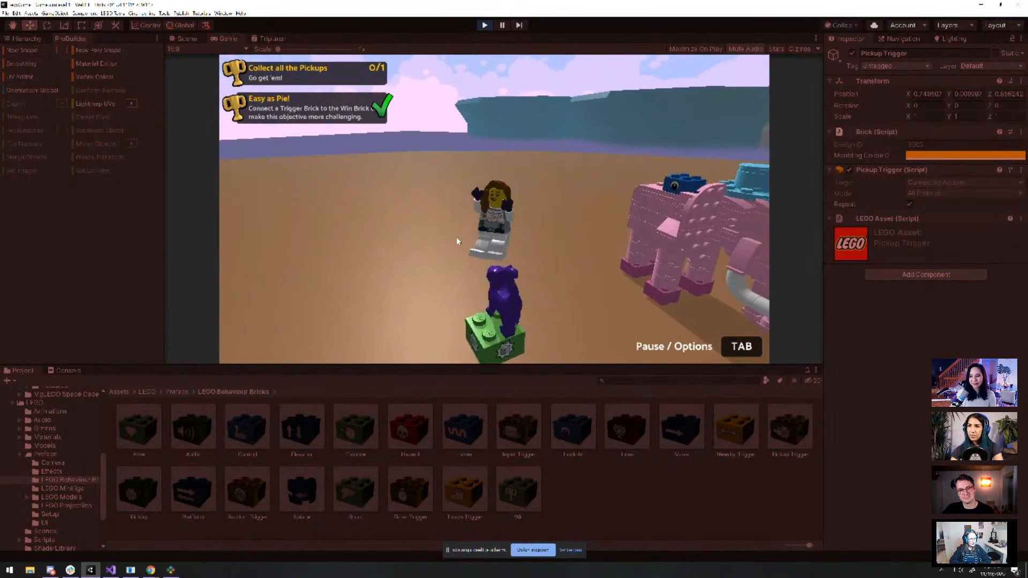
pyautogui.press('d')
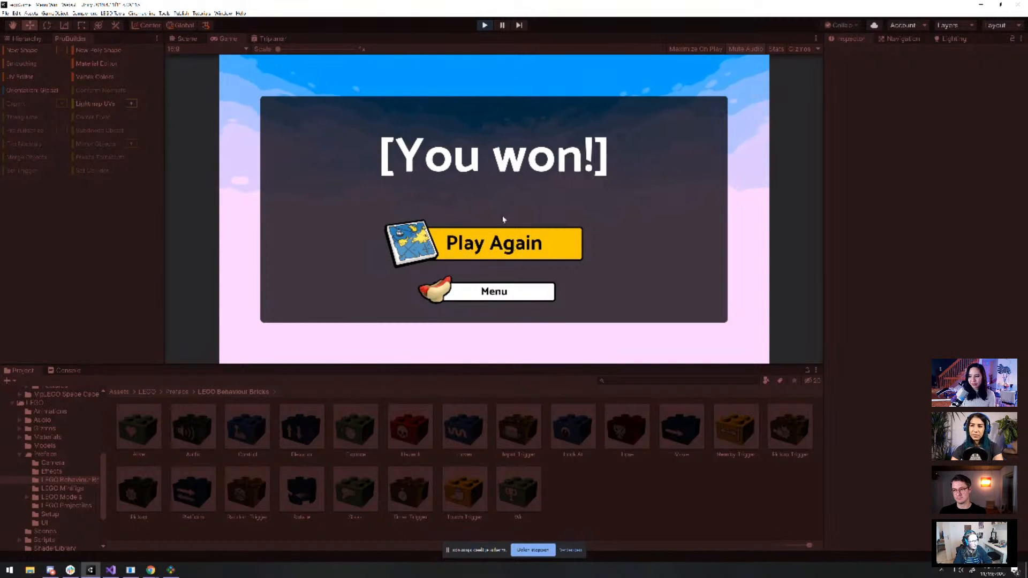
# Restart from the You won! screen with Play Again, then exit Play mode
pyautogui.click(486, 239)
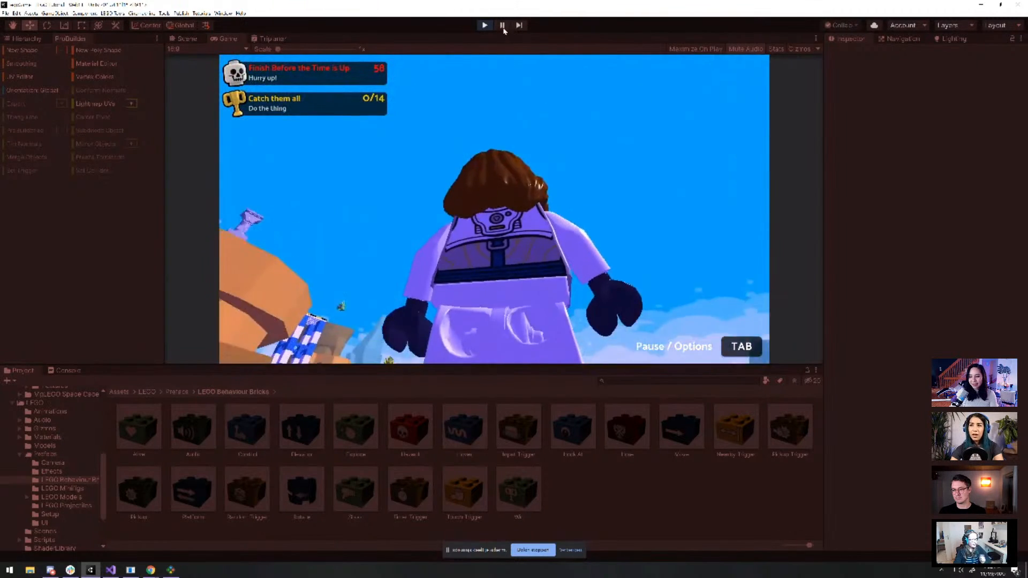
pyautogui.click(484, 25)
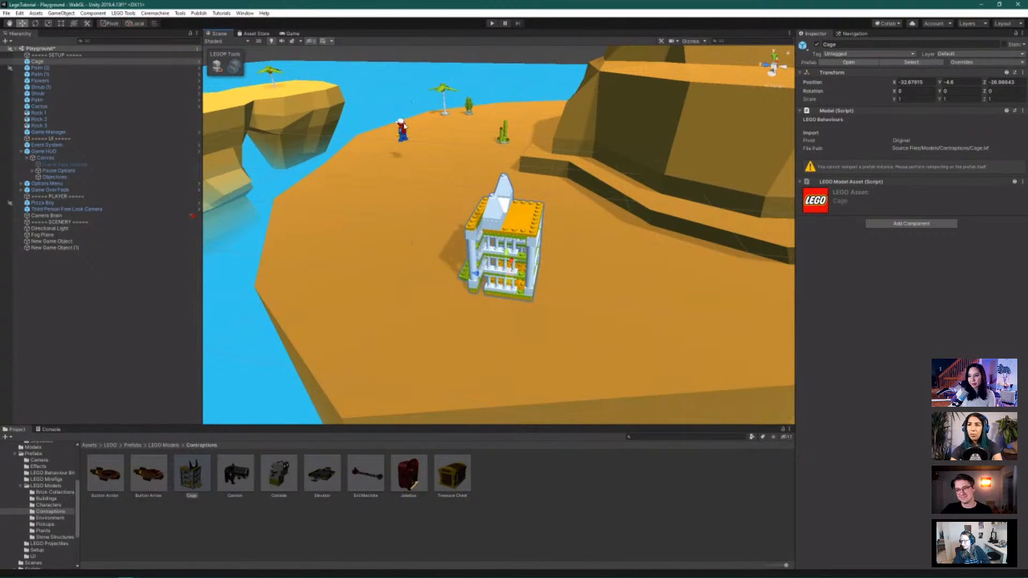
pyautogui.scroll(-8, 456, 138)
pyautogui.keyDown('alt'); pyautogui.moveTo(605, 199); pyautogui.dragTo(523, 283); pyautogui.keyUp('alt')
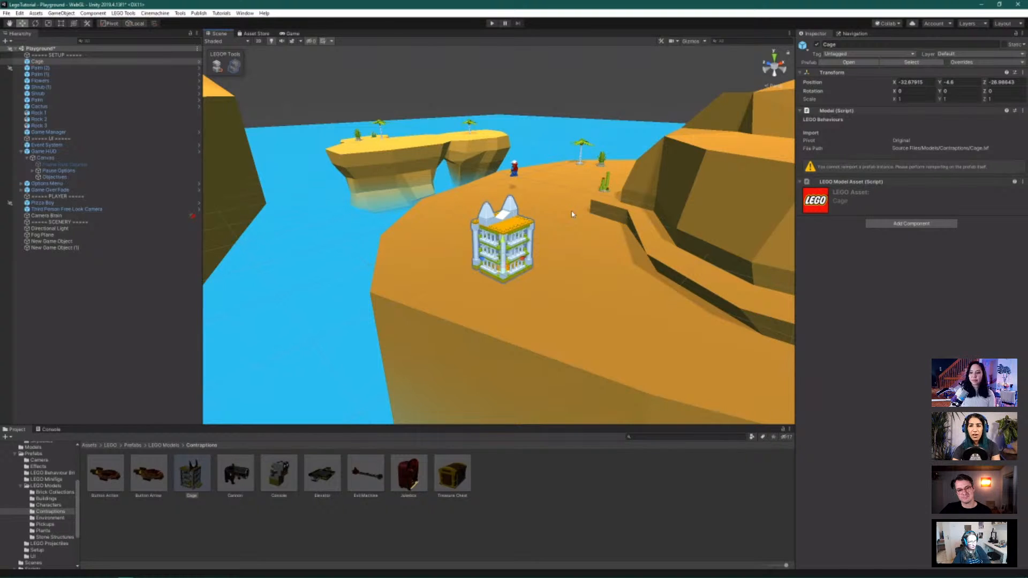
pyautogui.press('f')
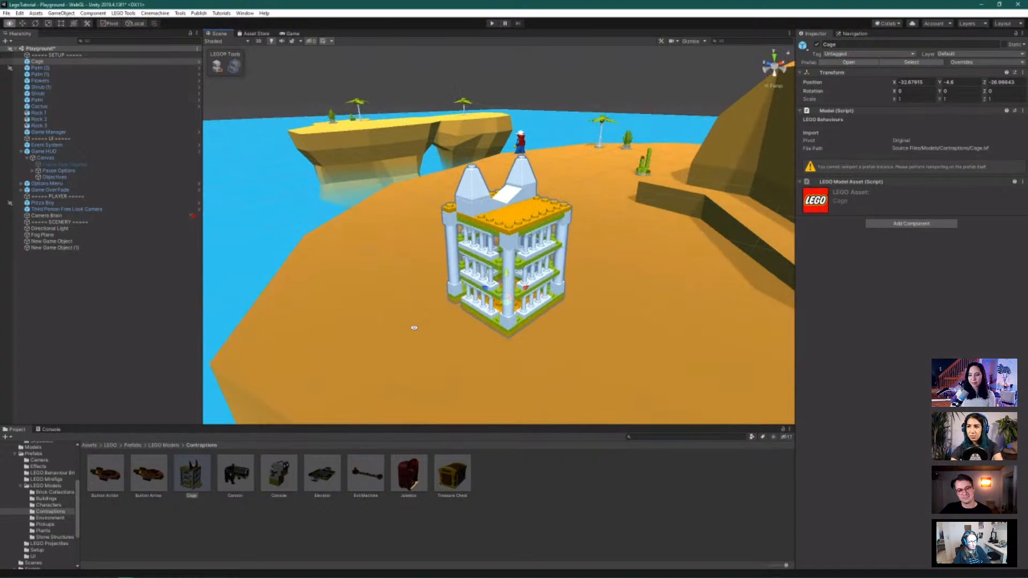
pyautogui.keyDown('alt'); pyautogui.moveTo(413, 328); pyautogui.dragTo(494, 354); pyautogui.keyUp('alt')
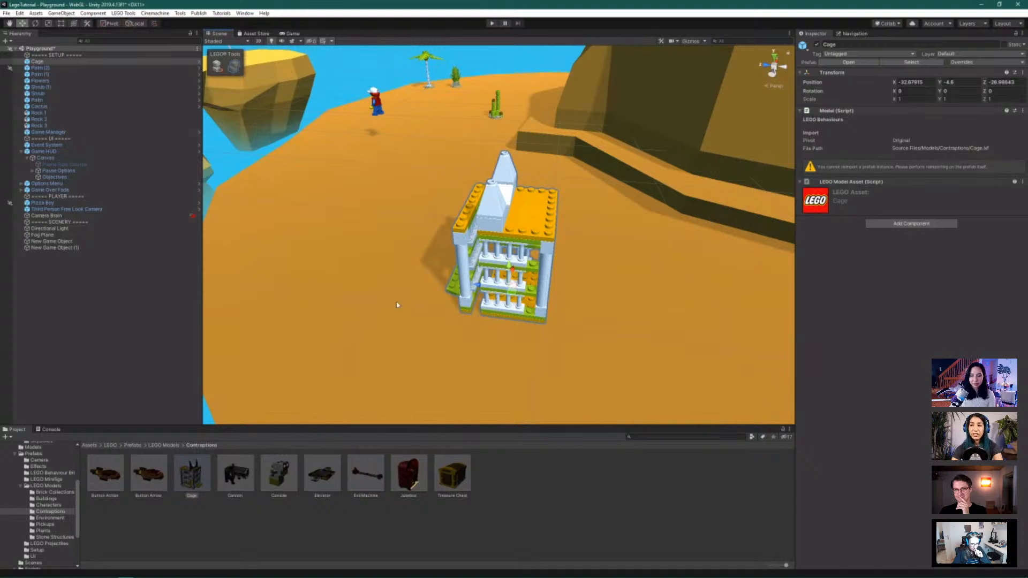
pyautogui.keyDown('alt'); pyautogui.moveTo(362, 309); pyautogui.dragTo(382, 301); pyautogui.keyUp('alt')
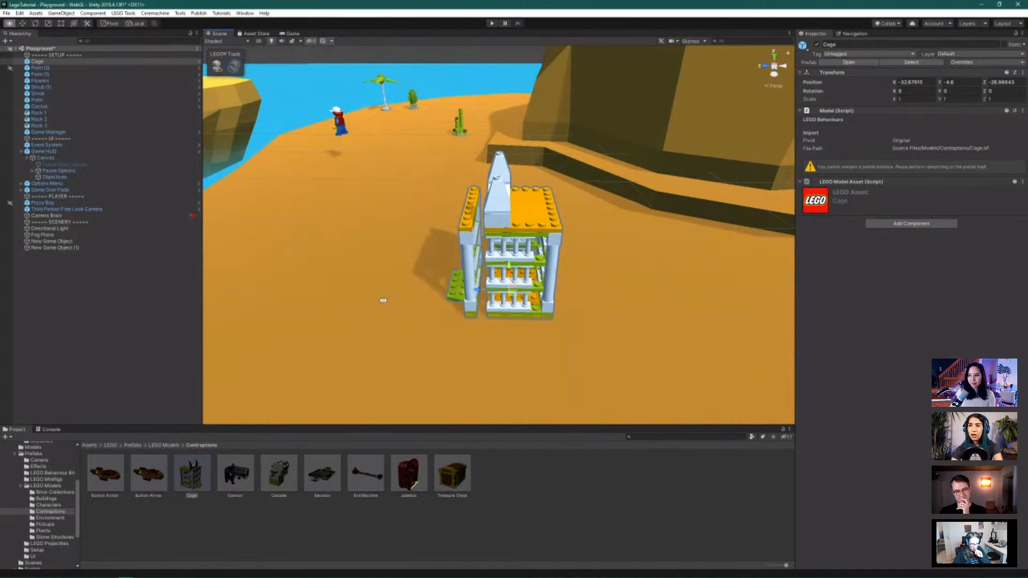
pyautogui.moveTo(614, 280)
pyautogui.keyDown('alt'); pyautogui.mouseDown()
pyautogui.moveTo(517, 270)
pyautogui.moveTo(597, 280)
pyautogui.mouseUp(); pyautogui.keyUp('alt')
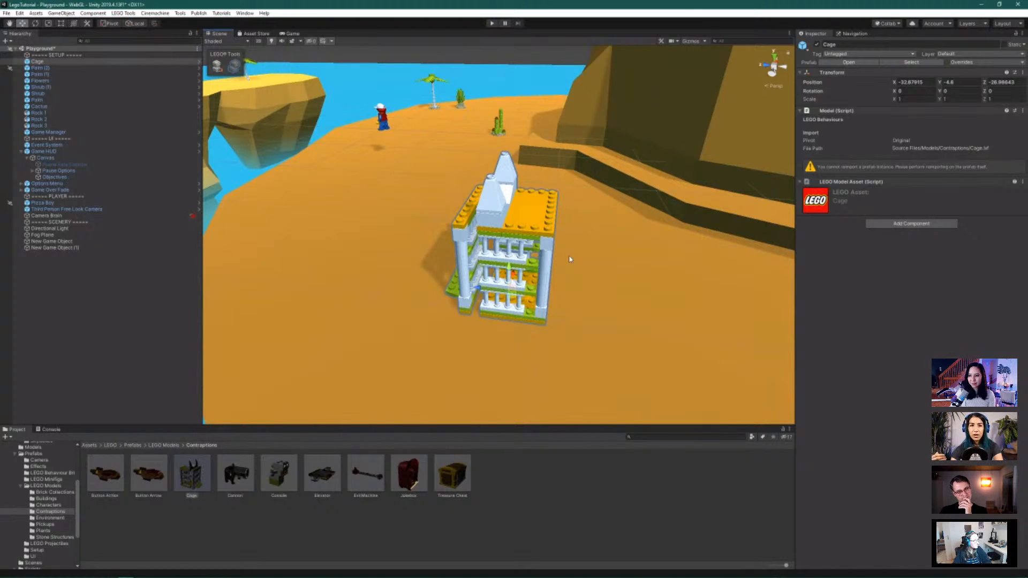
pyautogui.scroll(-10, 570, 259)
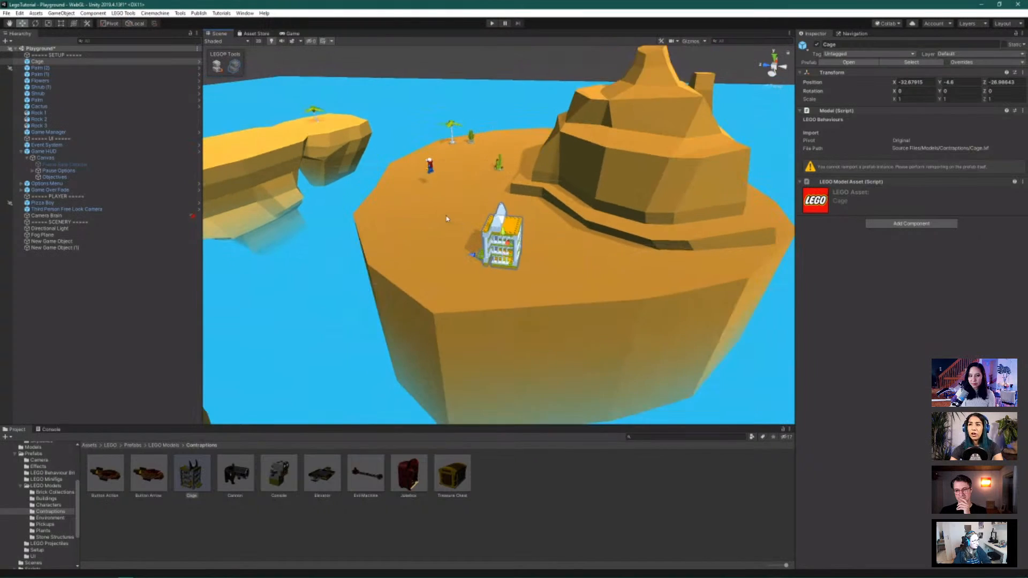
pyautogui.keyDown('alt'); pyautogui.moveTo(439, 134); pyautogui.dragTo(395, 212); pyautogui.keyUp('alt')
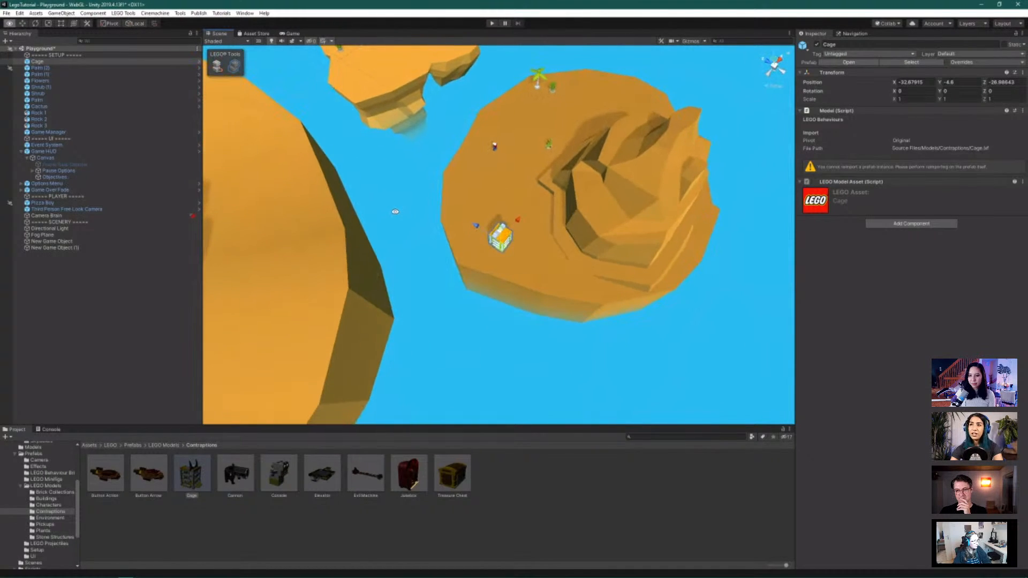
pyautogui.scroll(-3, 432, 145)
pyautogui.scroll(-3, 461, 125)
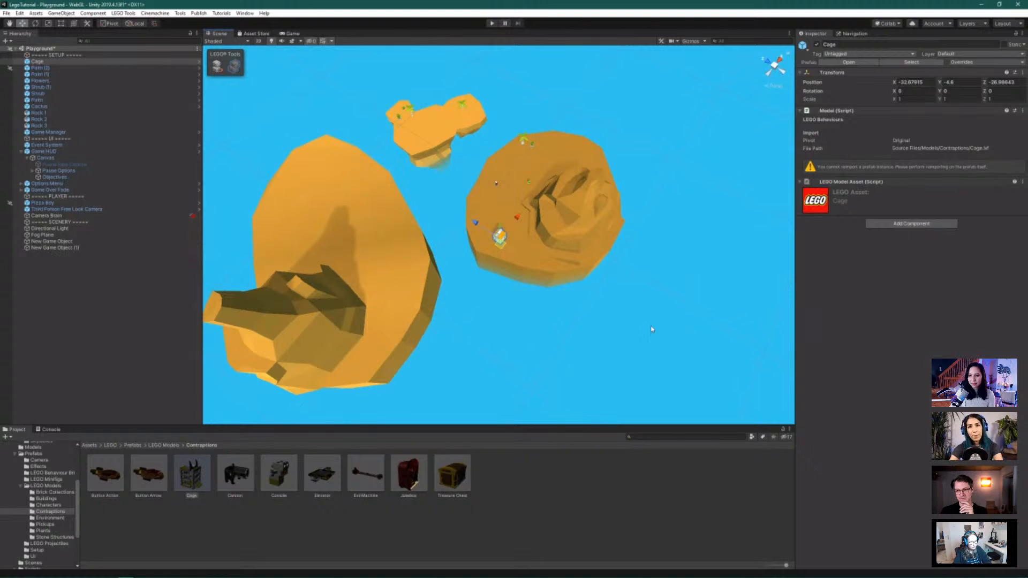
pyautogui.scroll(5, 540, 158)
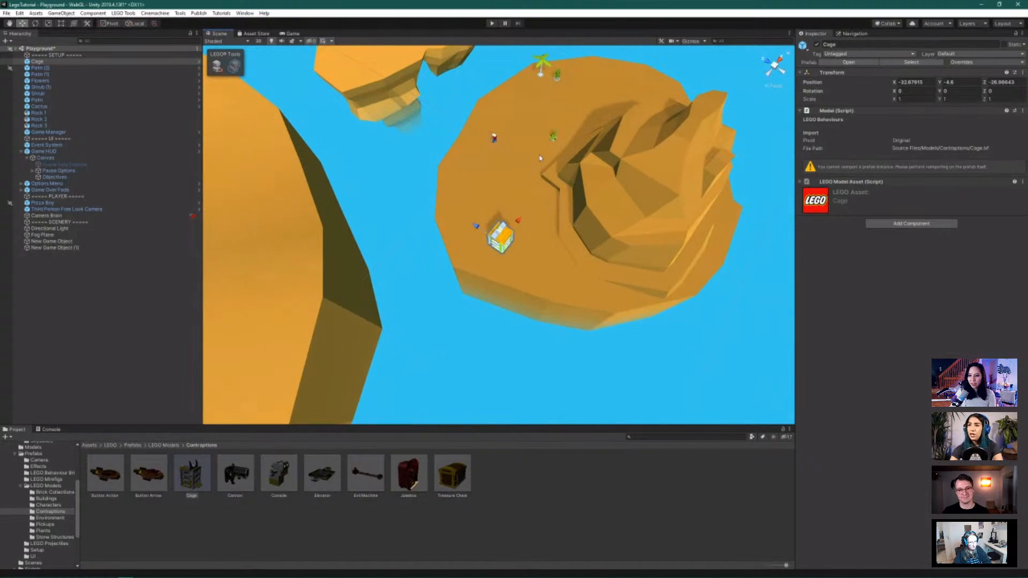
pyautogui.scroll(1, 540, 158)
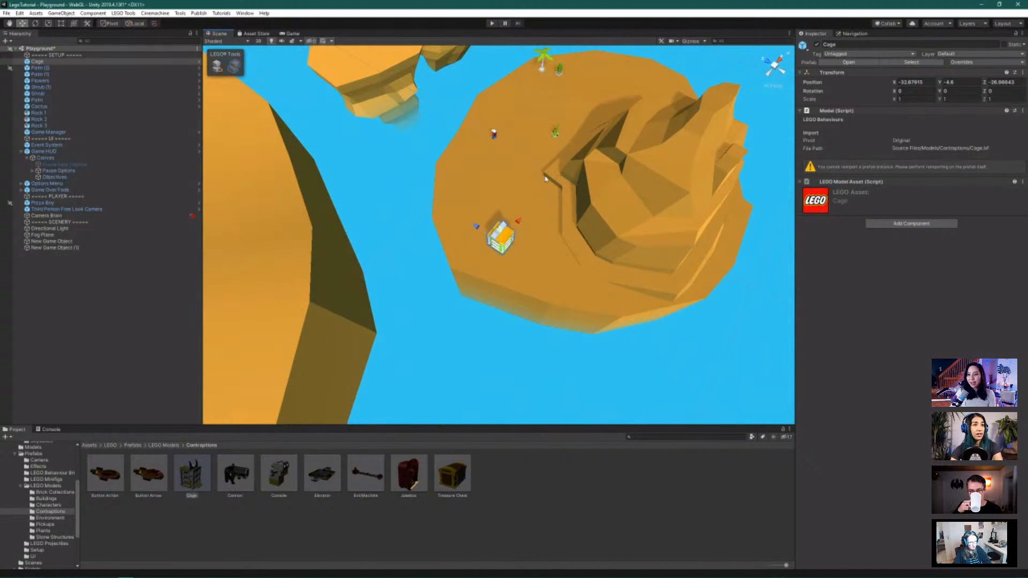
pyautogui.scroll(2, 535, 111)
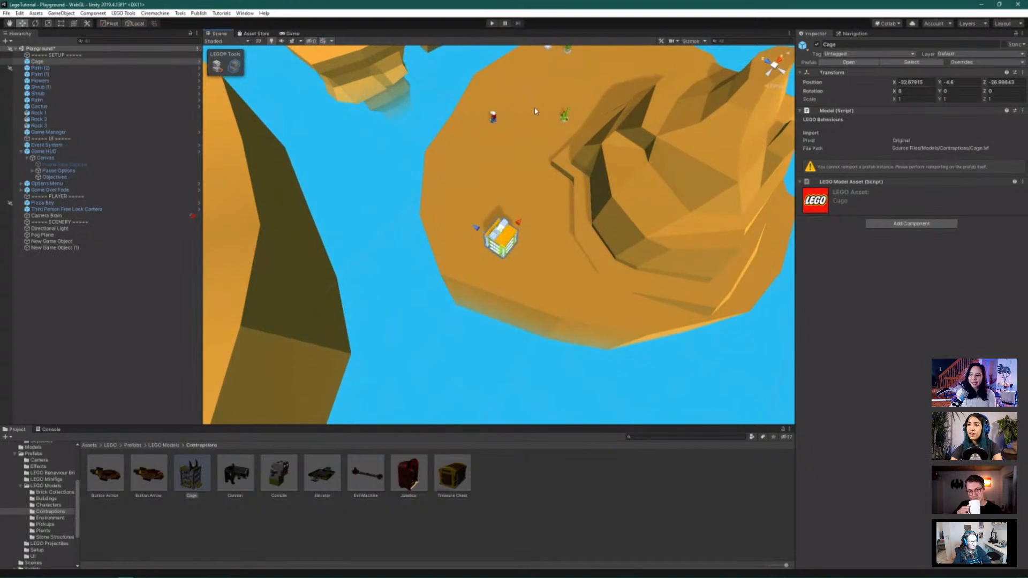
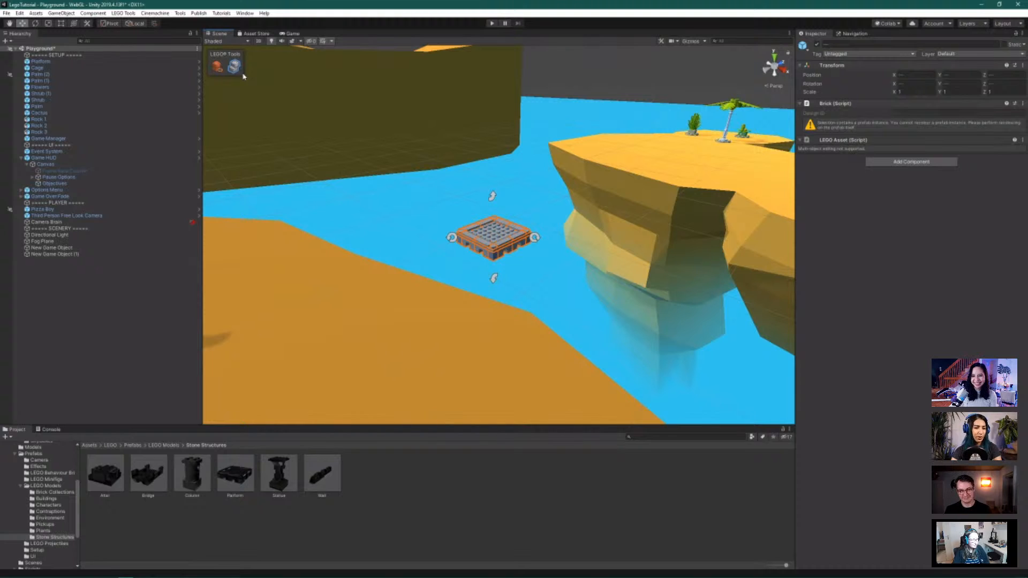
# Slide the grey stone platform along Z from 30.44 to about 39.6, beside the palm-tree island
pyautogui.scroll(-2, 487, 156)
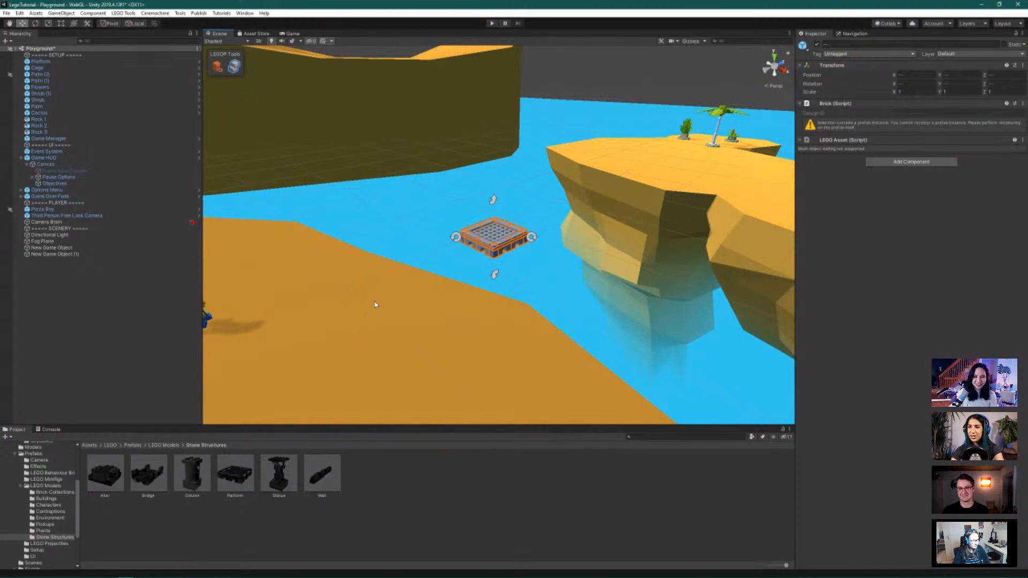
pyautogui.scroll(-3, 437, 287)
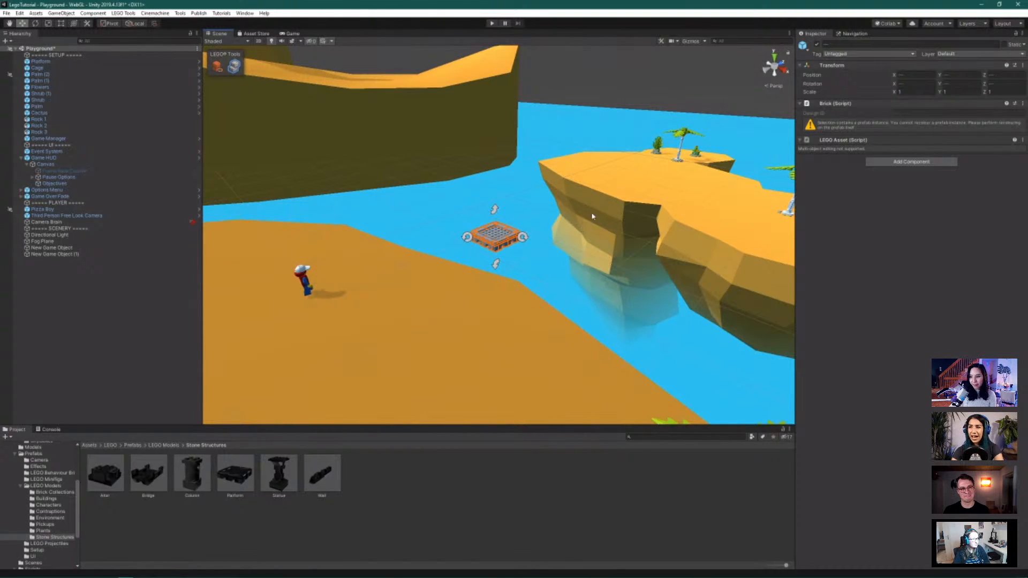
pyautogui.keyDown('alt'); pyautogui.moveTo(587, 253); pyautogui.dragTo(540, 321); pyautogui.keyUp('alt')
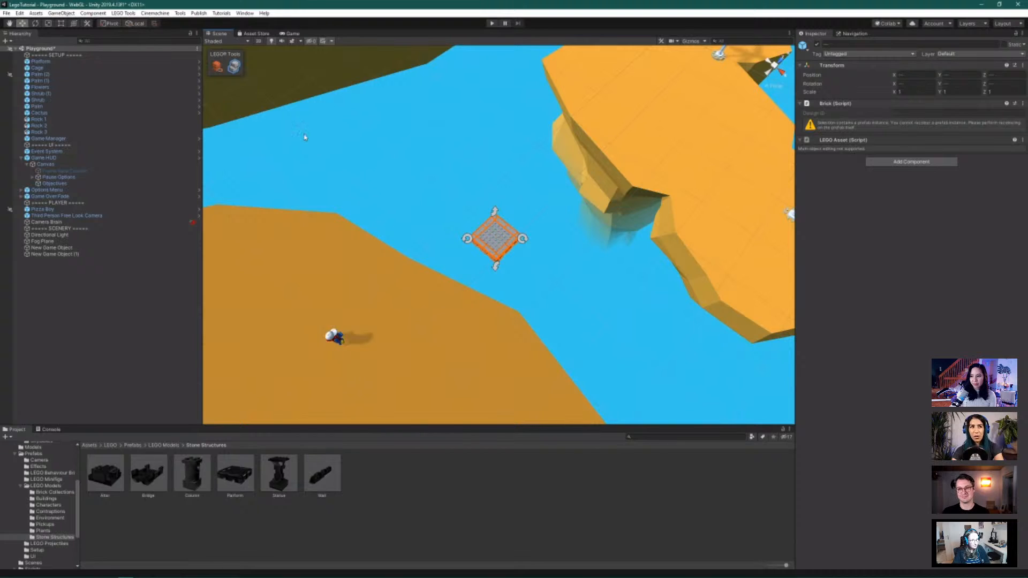
pyautogui.click(522, 234)
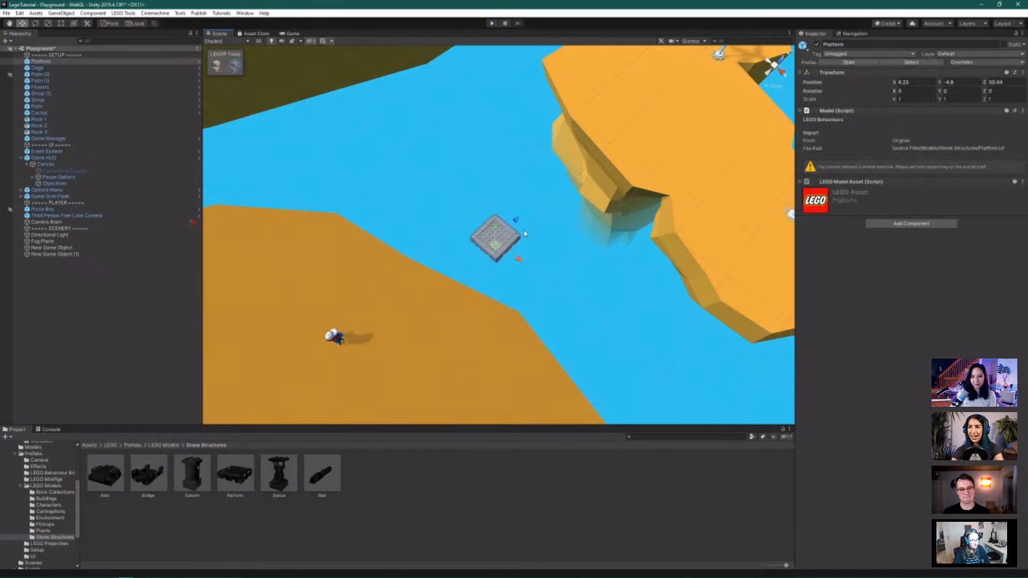
pyautogui.moveTo(516, 220); pyautogui.dragTo(577, 264)
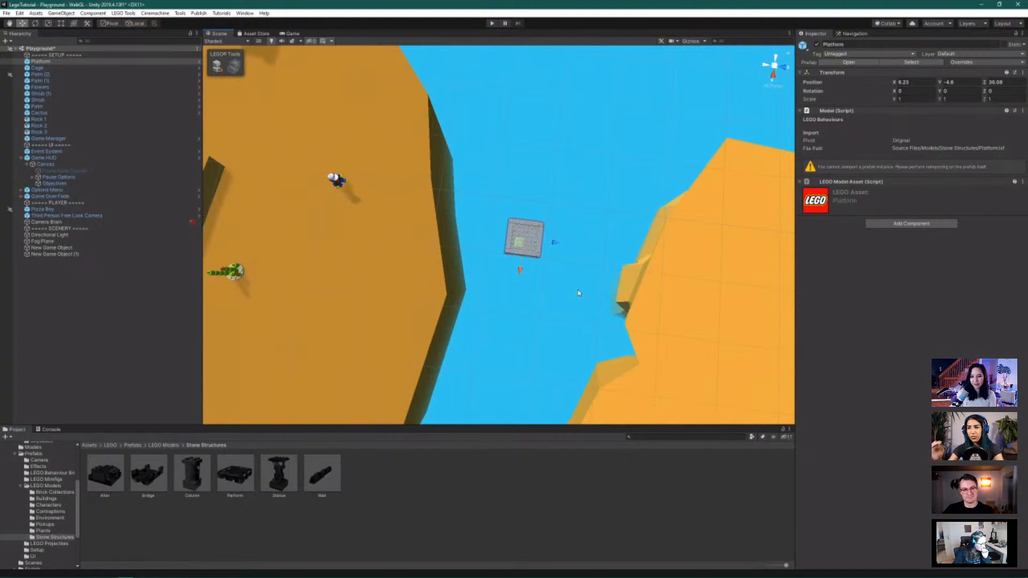
pyautogui.keyDown('alt'); pyautogui.moveTo(531, 272); pyautogui.dragTo(483, 315); pyautogui.keyUp('alt')
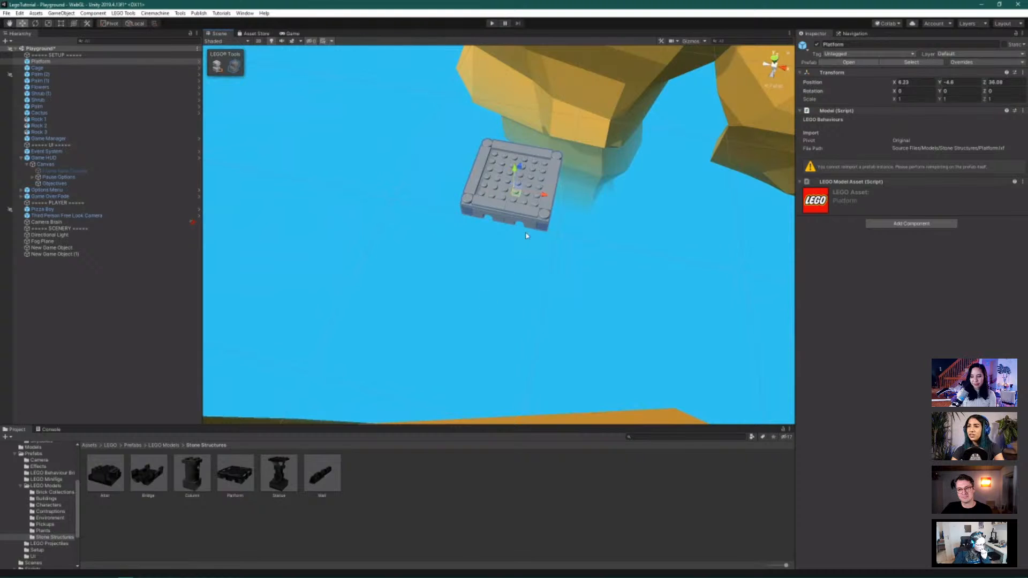
pyautogui.scroll(-5, 528, 234)
pyautogui.keyDown('alt'); pyautogui.moveTo(547, 203); pyautogui.dragTo(538, 174); pyautogui.keyUp('alt')
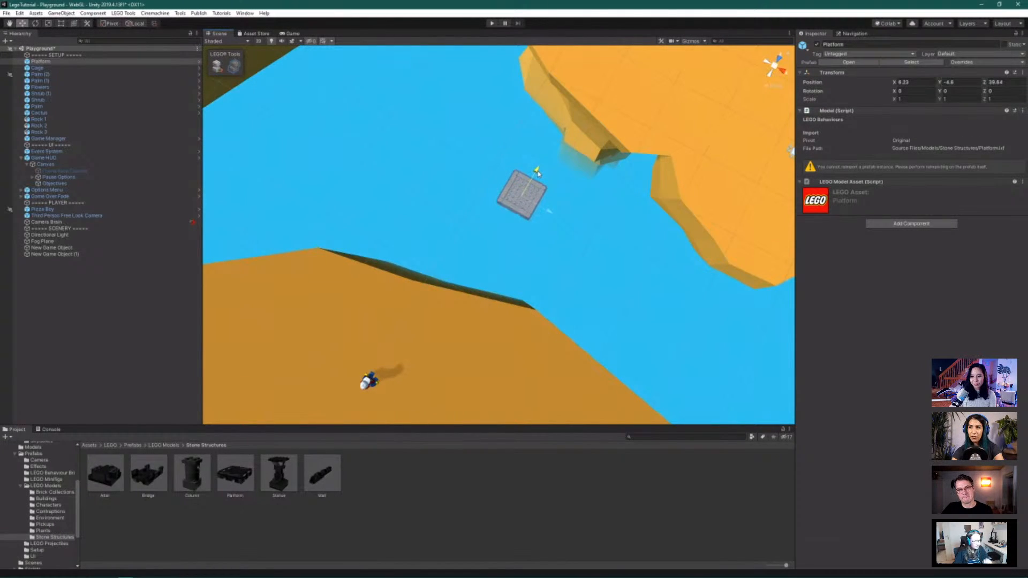
pyautogui.keyDown('alt'); pyautogui.moveTo(487, 330); pyautogui.dragTo(541, 282); pyautogui.keyUp('alt')
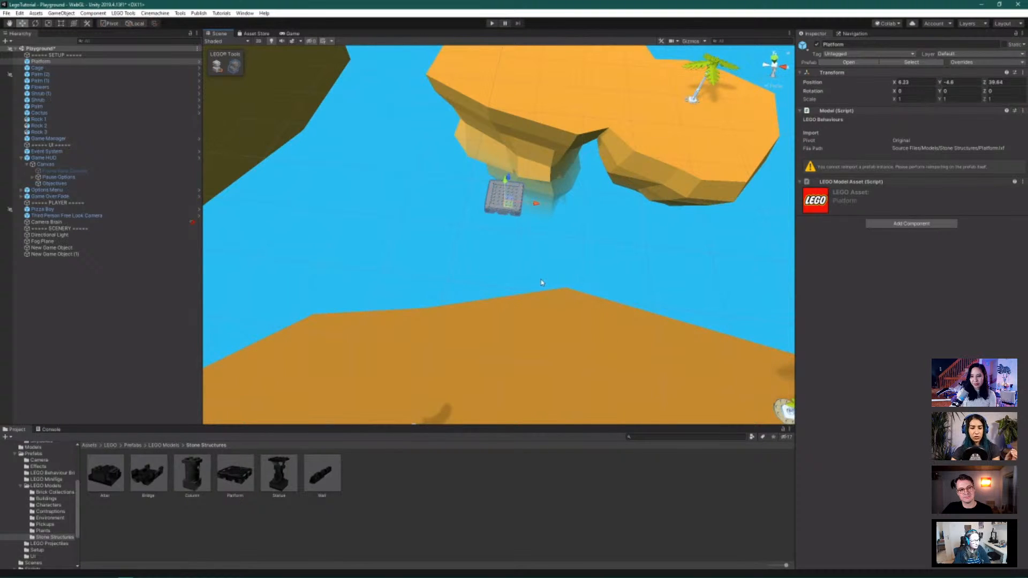
pyautogui.scroll(-4, 466, 346)
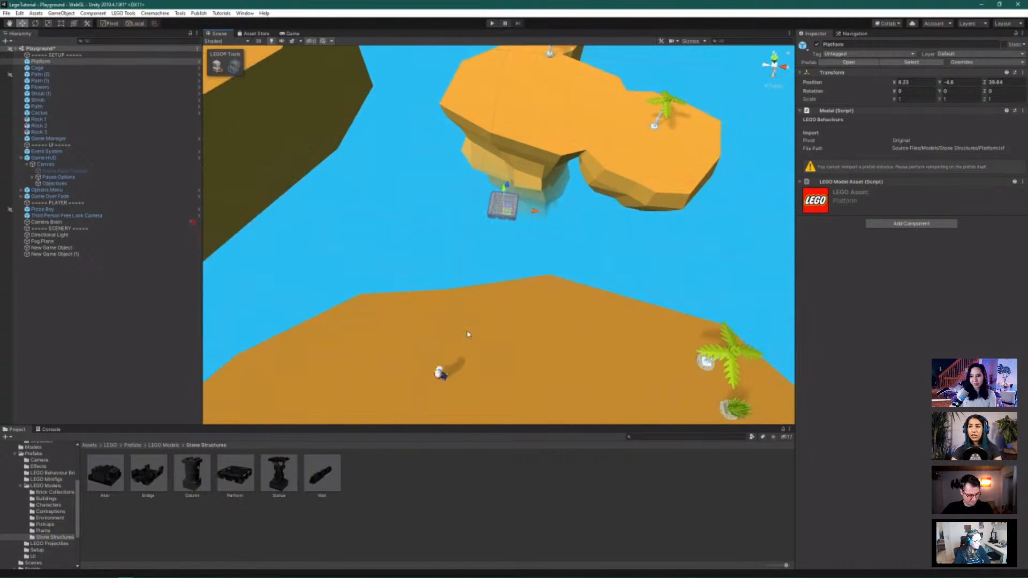
pyautogui.keyDown('alt'); pyautogui.moveTo(489, 356); pyautogui.dragTo(501, 338); pyautogui.keyUp('alt')
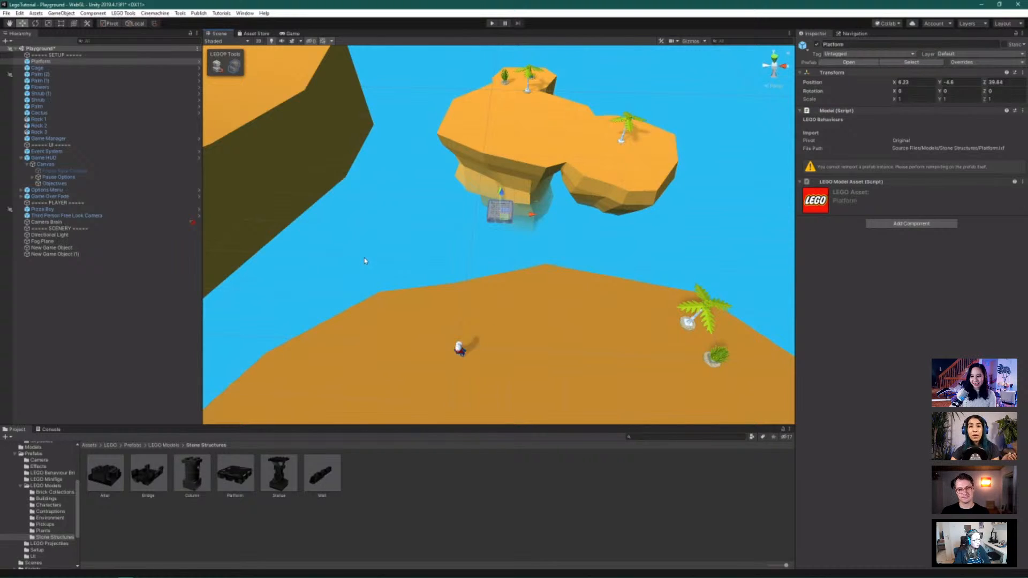
# Play the level, running the minifigure onto the grey platform and jumping off over the sand
pyautogui.click(491, 24)
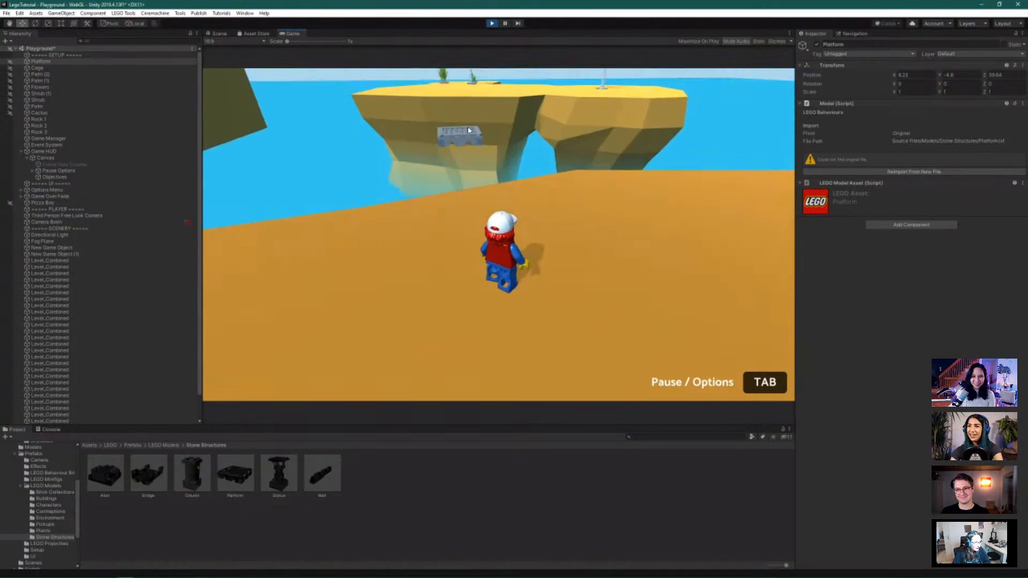
pyautogui.press('s')
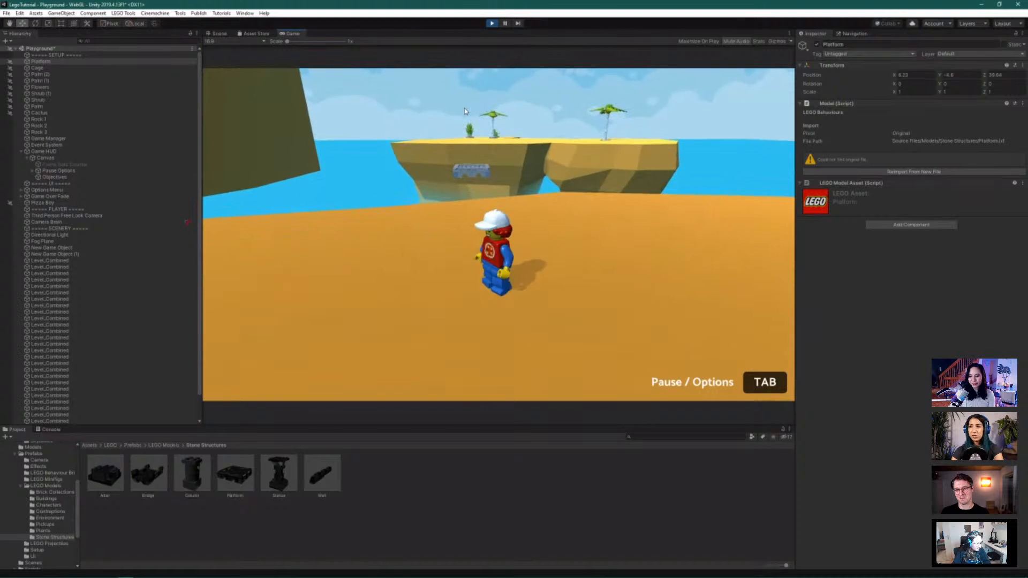
pyautogui.press('w')
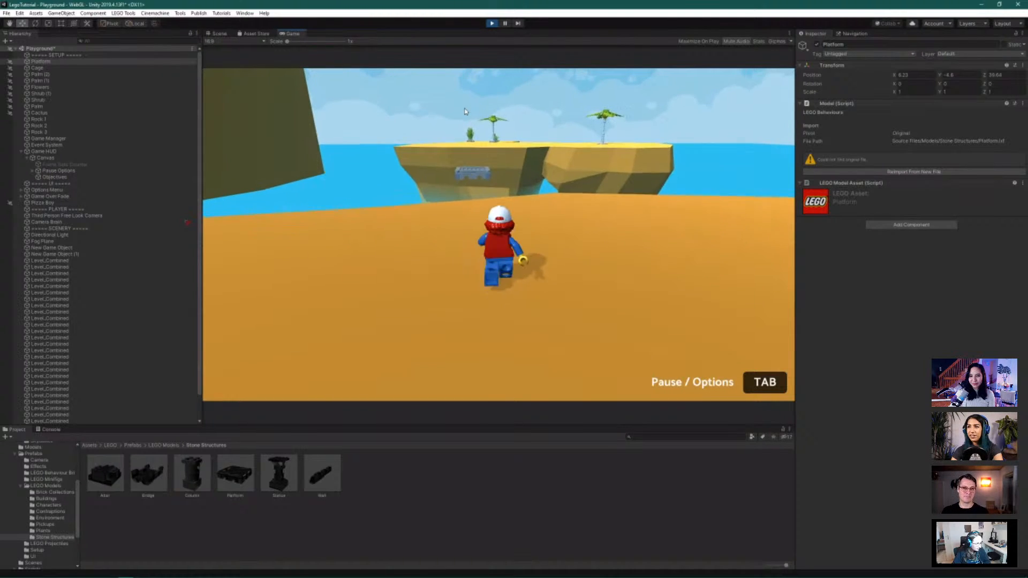
pyautogui.press('w')
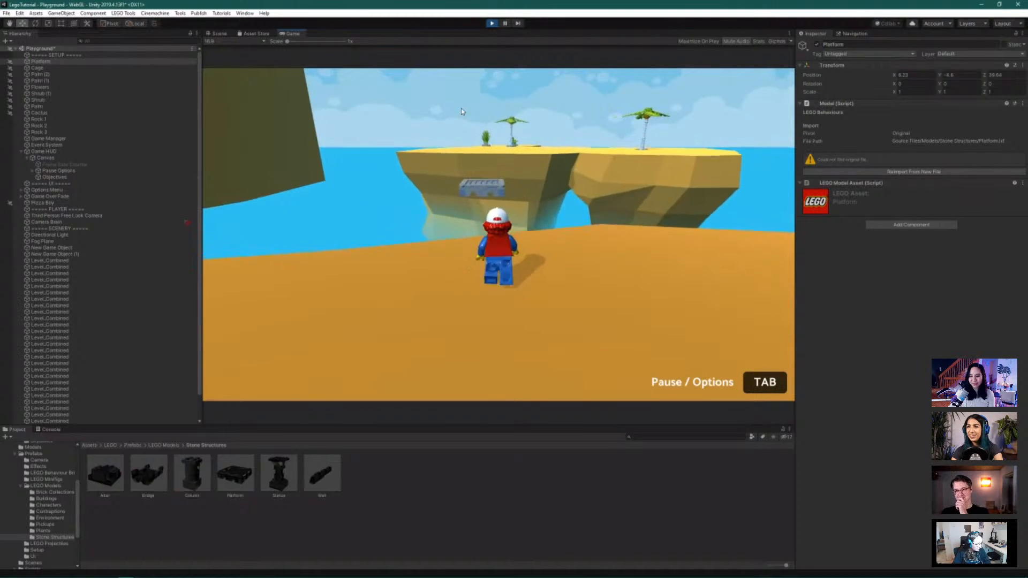
pyautogui.press('w')
pyautogui.press('space')
pyautogui.press('space')
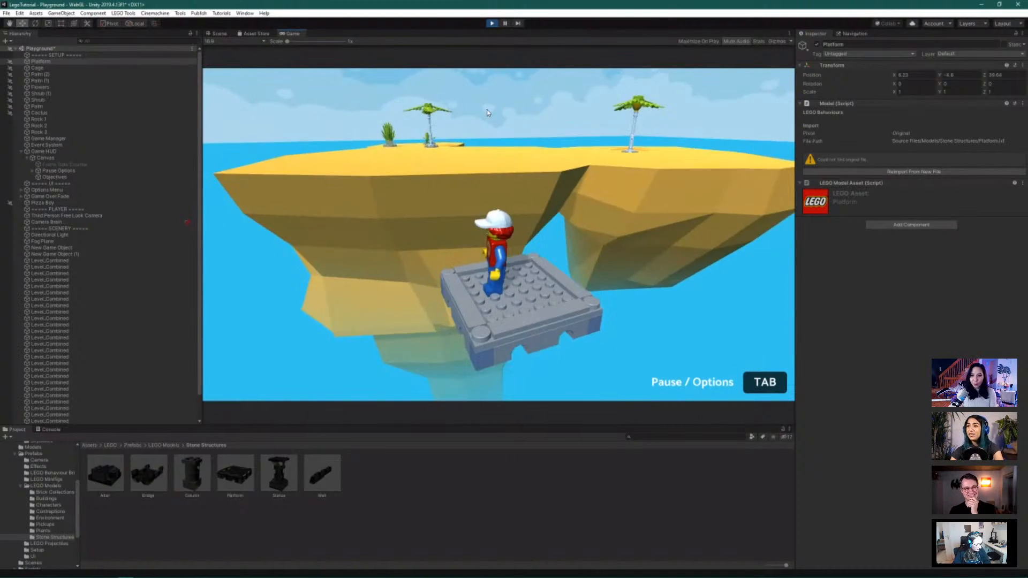
pyautogui.press('w')
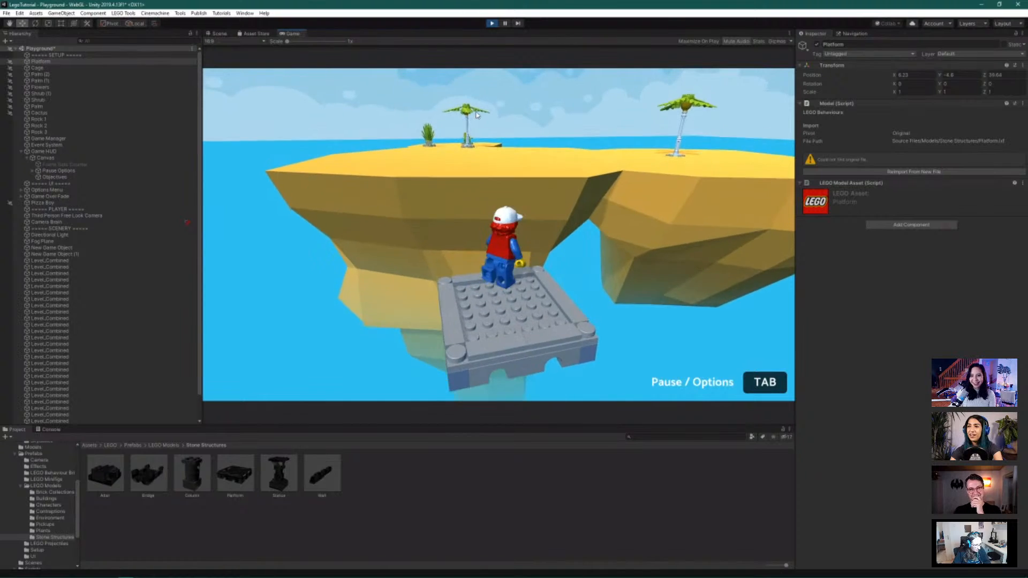
pyautogui.press('space')
pyautogui.press('space')
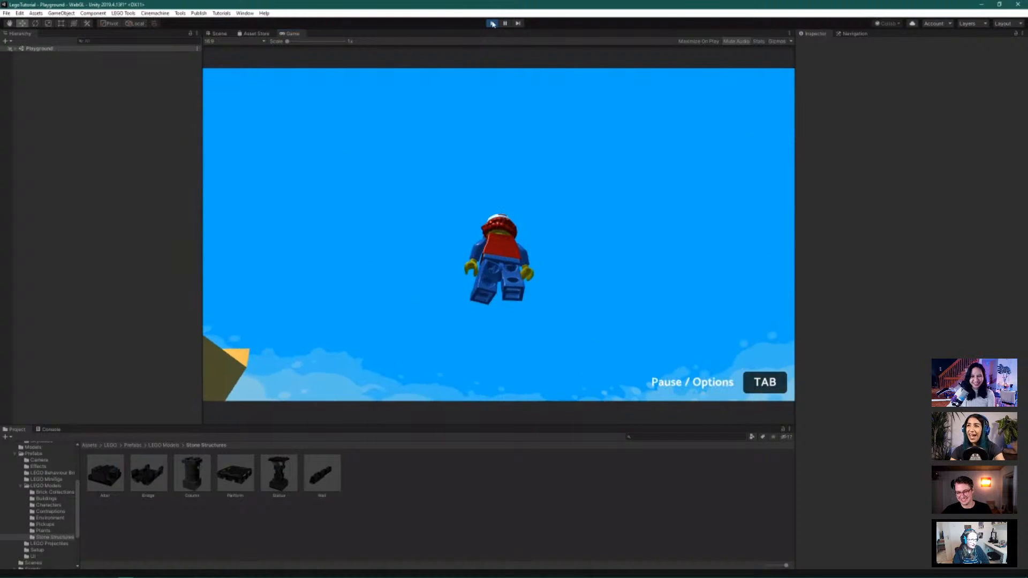
# Exit Play mode and select Rock 2 beneath the floating island to show its Rock Light material
pyautogui.click(493, 24)
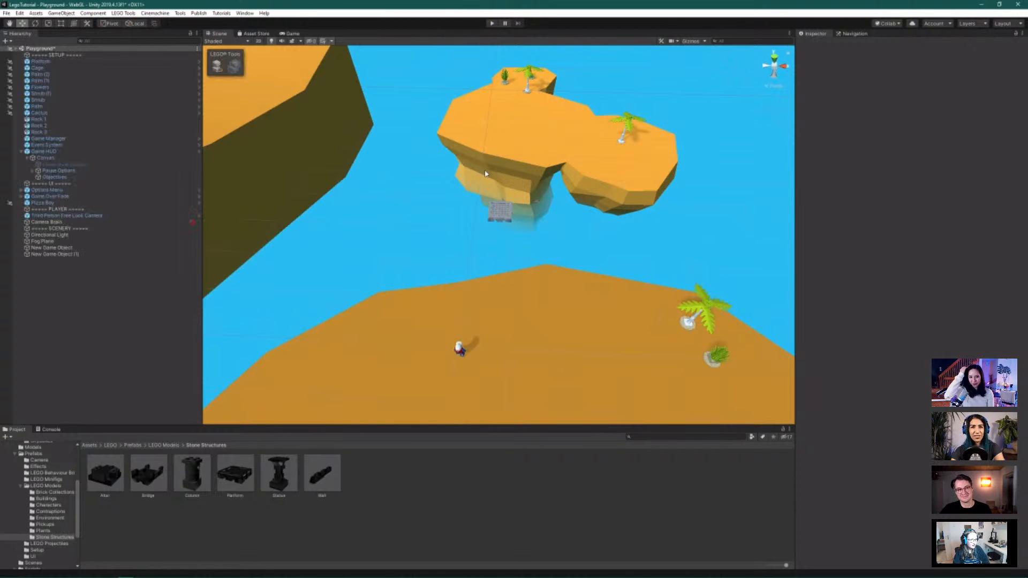
pyautogui.scroll(-4, 485, 174)
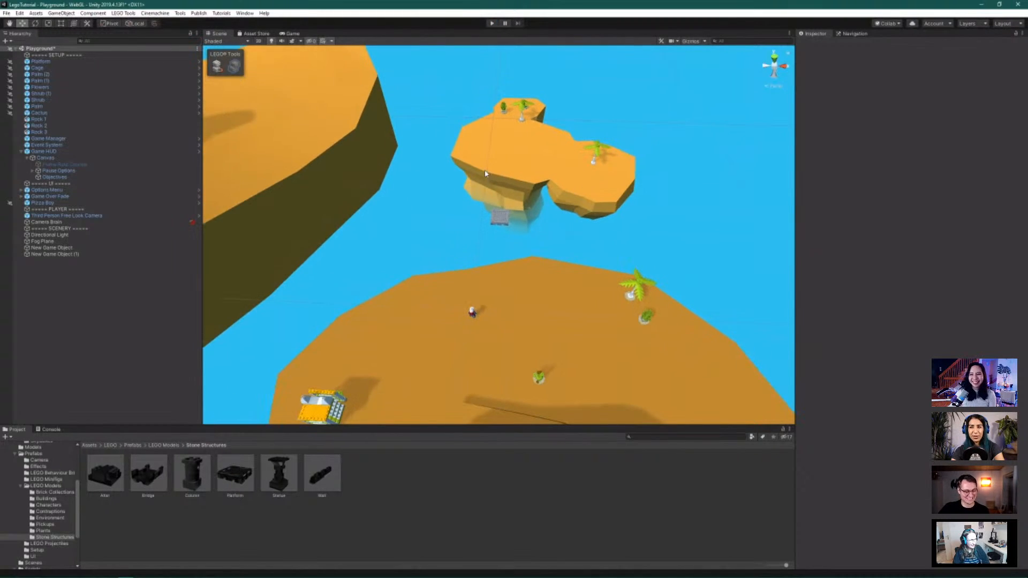
pyautogui.keyDown('alt'); pyautogui.moveTo(520, 336); pyautogui.dragTo(605, 312); pyautogui.keyUp('alt')
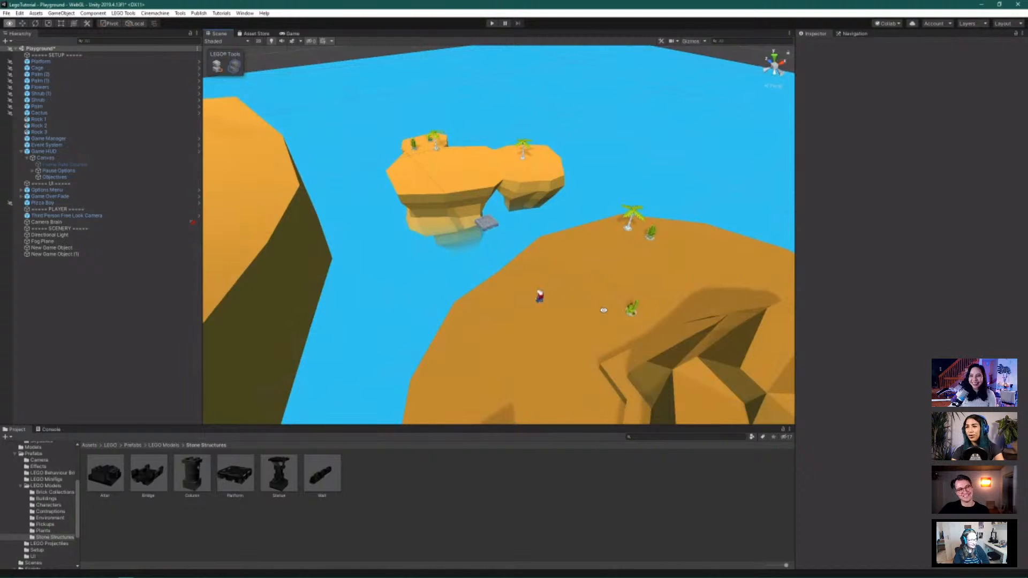
pyautogui.scroll(-1, 519, 272)
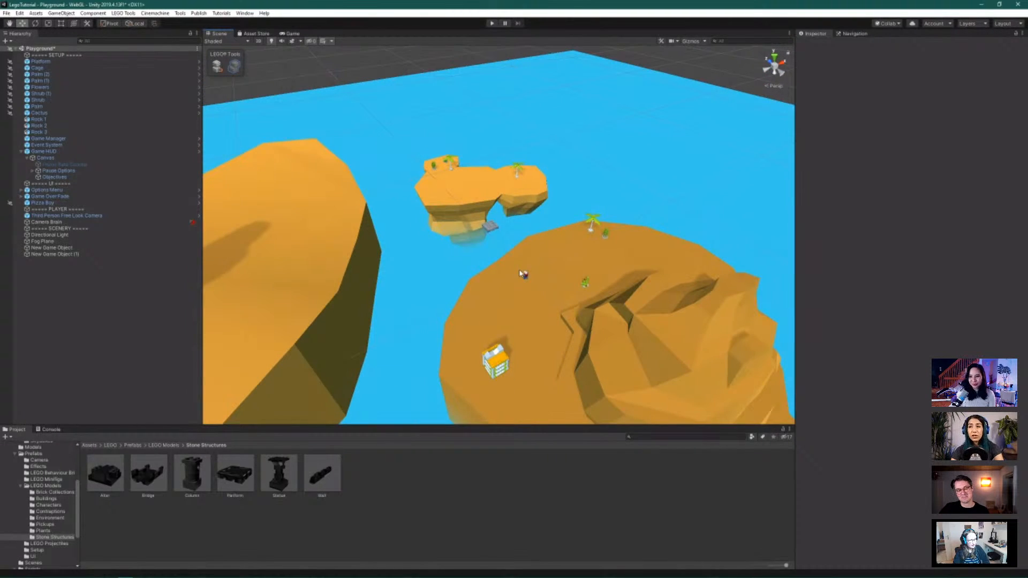
pyautogui.scroll(1, 519, 273)
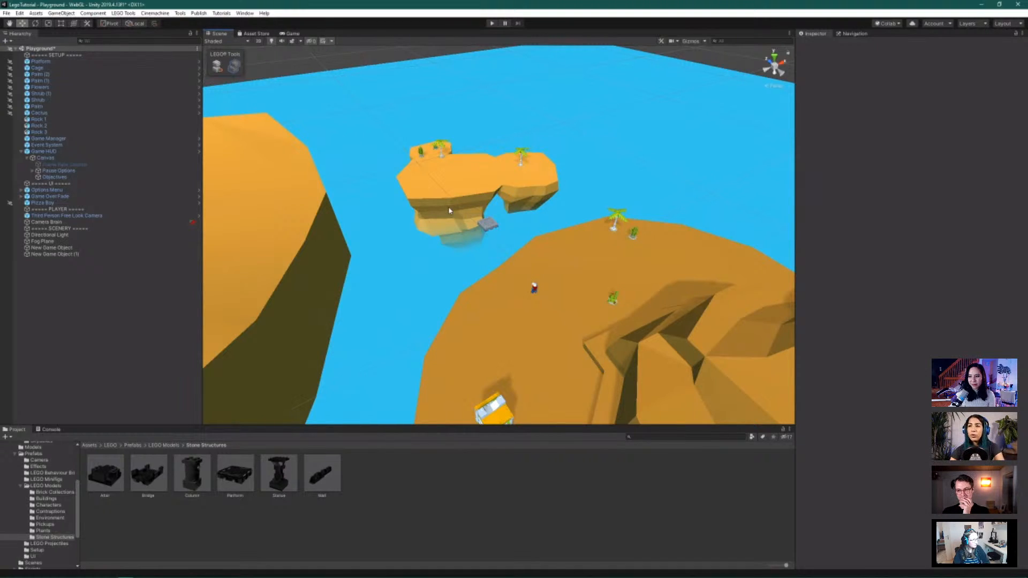
pyautogui.click(506, 209)
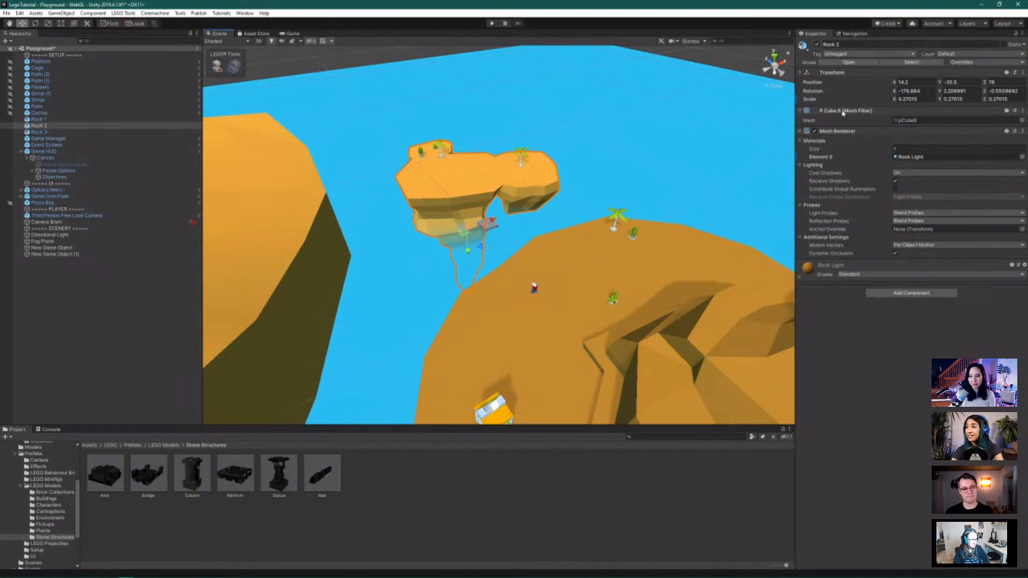
# Add a Mesh Collider to Rock 2 via a 'collide' component search
pyautogui.click(934, 296)
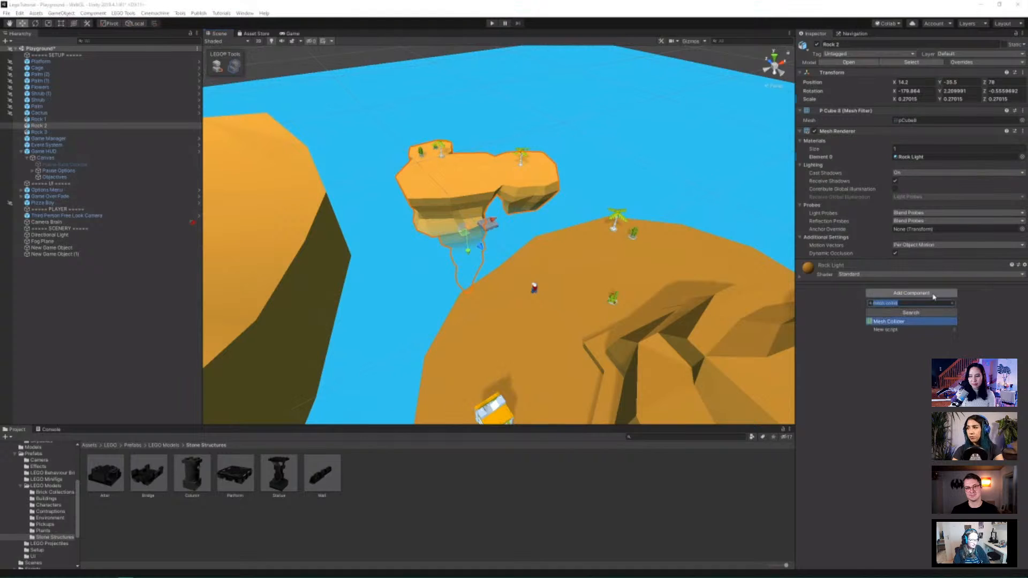
pyautogui.press('BackSpace')
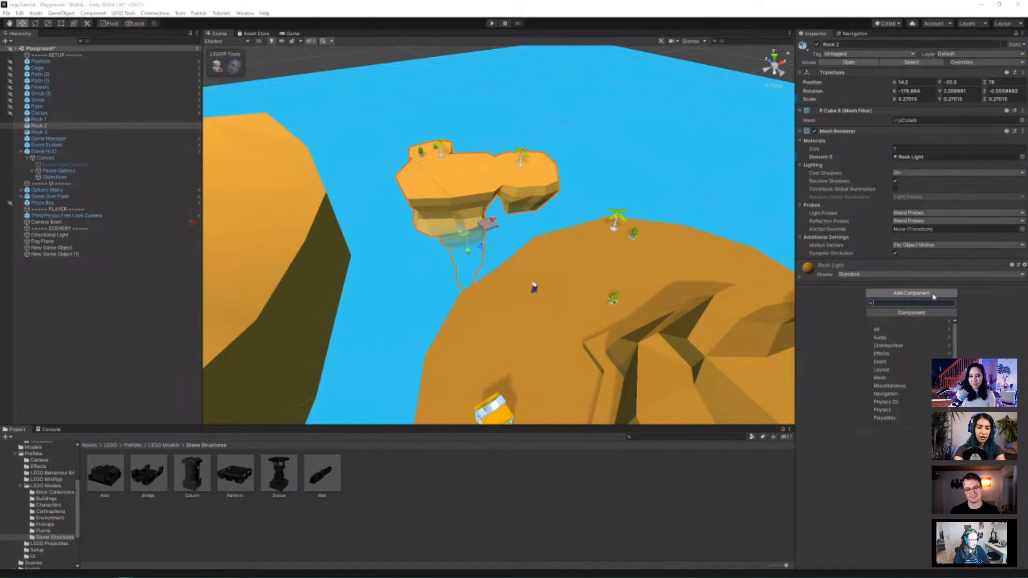
pyautogui.write('c')
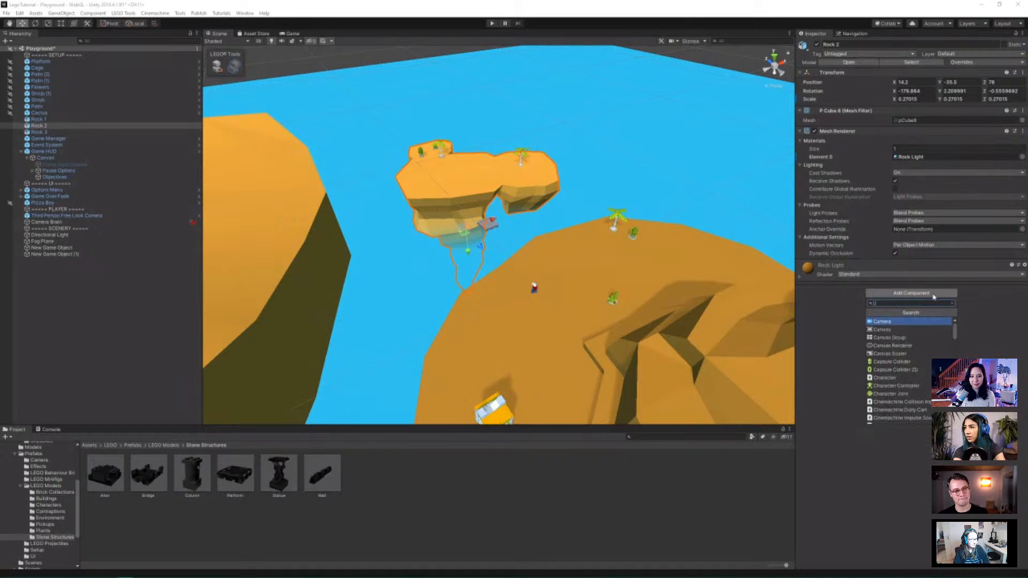
pyautogui.write('ollis')
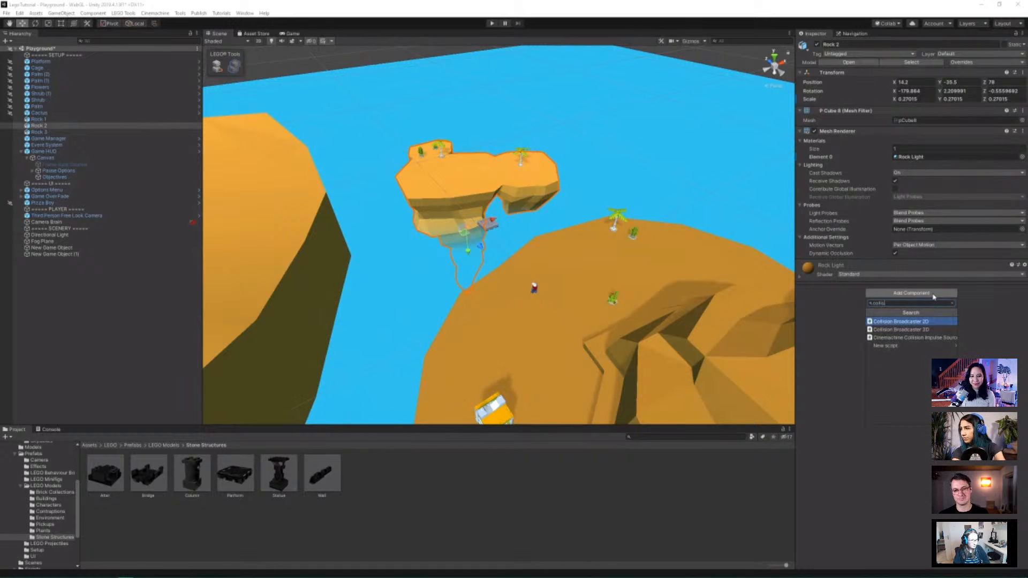
pyautogui.press('BackSpace')
pyautogui.write('der')
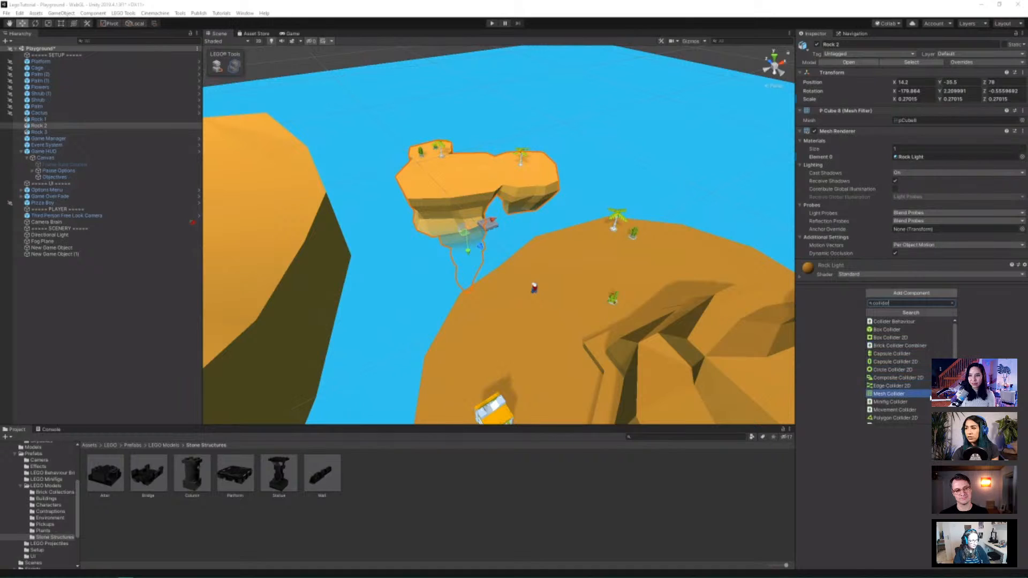
pyautogui.click(922, 398)
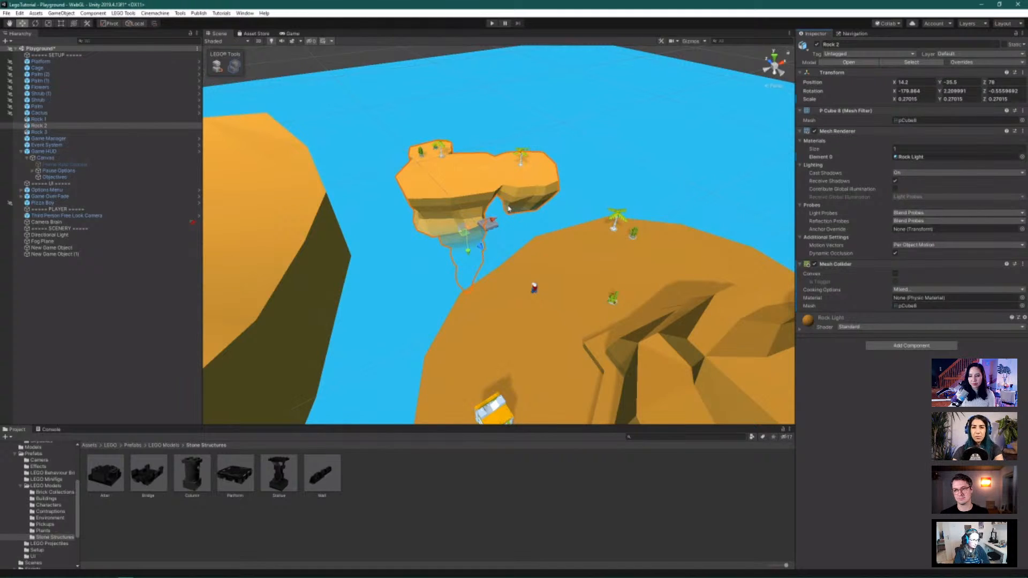
# Multi-select Rock 1, Rock 2 and Rock 3 and add a Mesh Collider to all three
pyautogui.scroll(3, 570, 237)
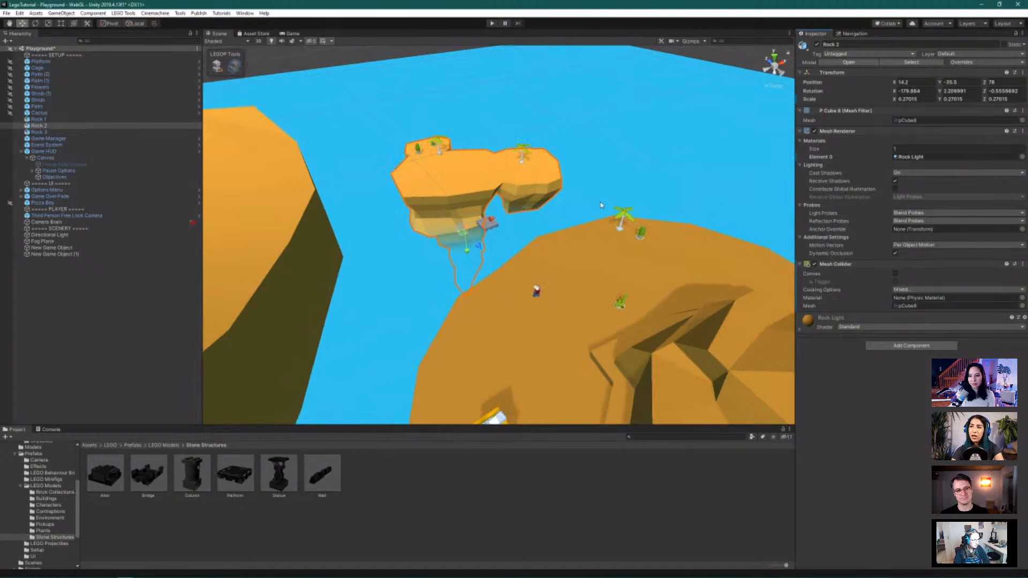
pyautogui.scroll(5, 600, 202)
pyautogui.keyDown('alt'); pyautogui.moveTo(600, 202); pyautogui.dragTo(506, 172); pyautogui.keyUp('alt')
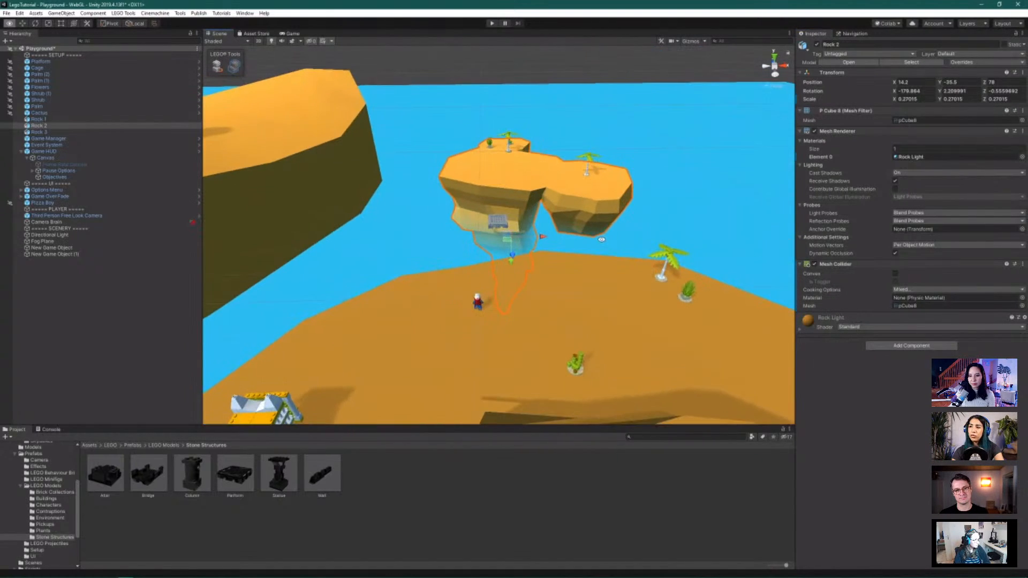
pyautogui.scroll(-5, 371, 345)
pyautogui.keyDown('alt'); pyautogui.moveTo(373, 341); pyautogui.dragTo(414, 331); pyautogui.keyUp('alt')
pyautogui.click(48, 118)
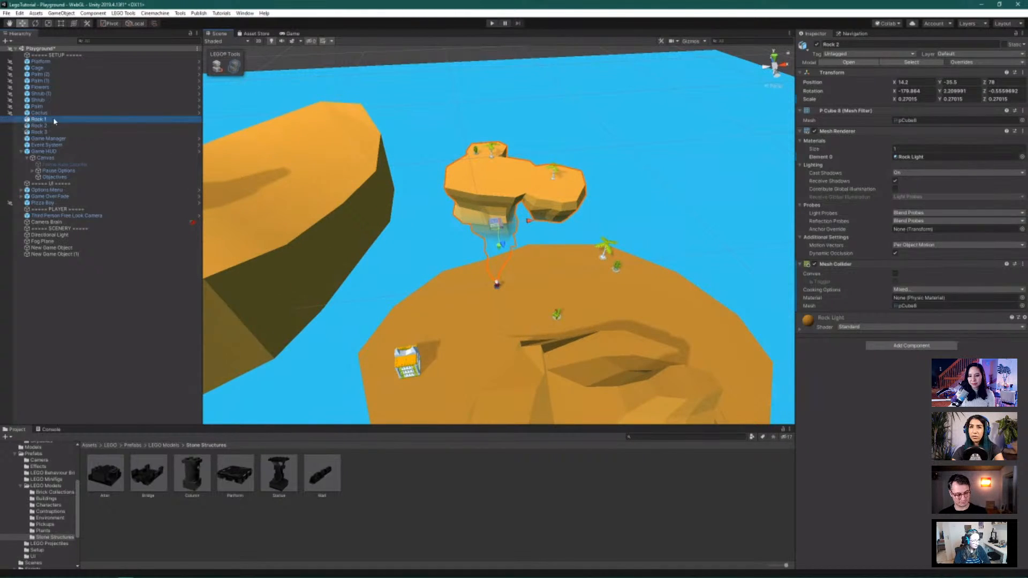
pyautogui.keyDown('shift'); pyautogui.click(57, 132); pyautogui.keyUp('shift')
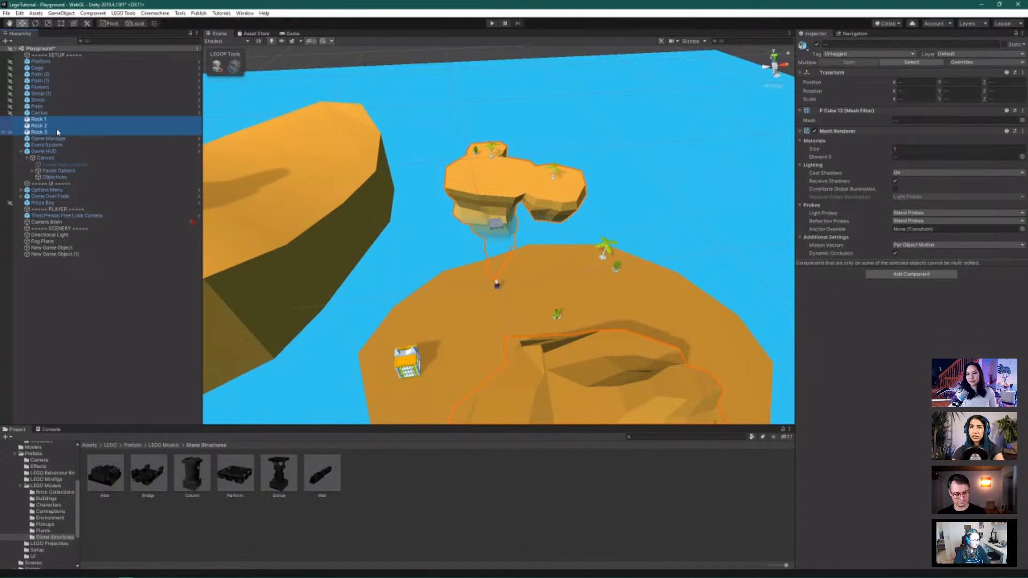
pyautogui.click(51, 120)
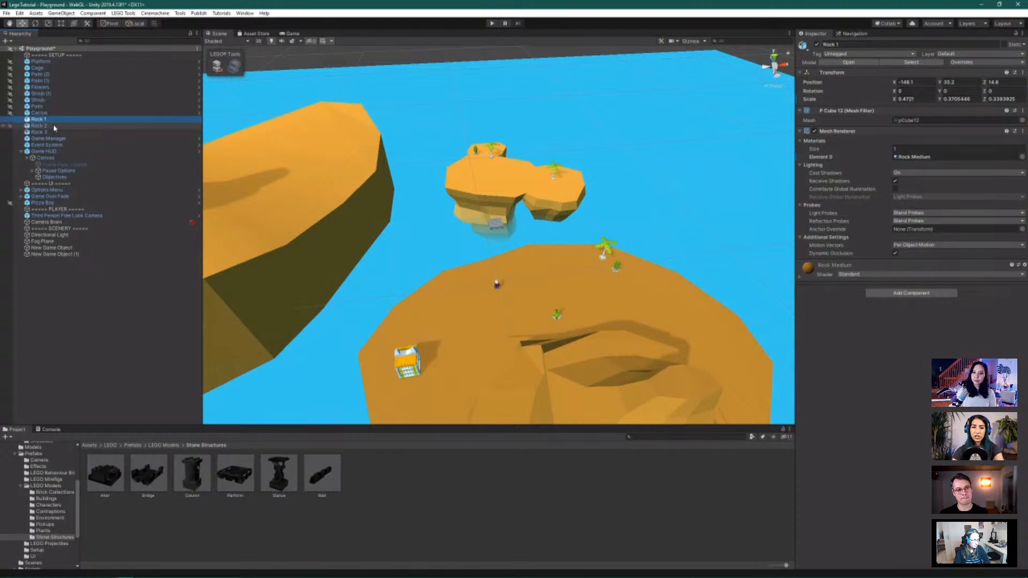
pyautogui.keyDown('shift'); pyautogui.click(54, 126); pyautogui.keyUp('shift')
pyautogui.keyDown('shift'); pyautogui.click(56, 132); pyautogui.keyUp('shift')
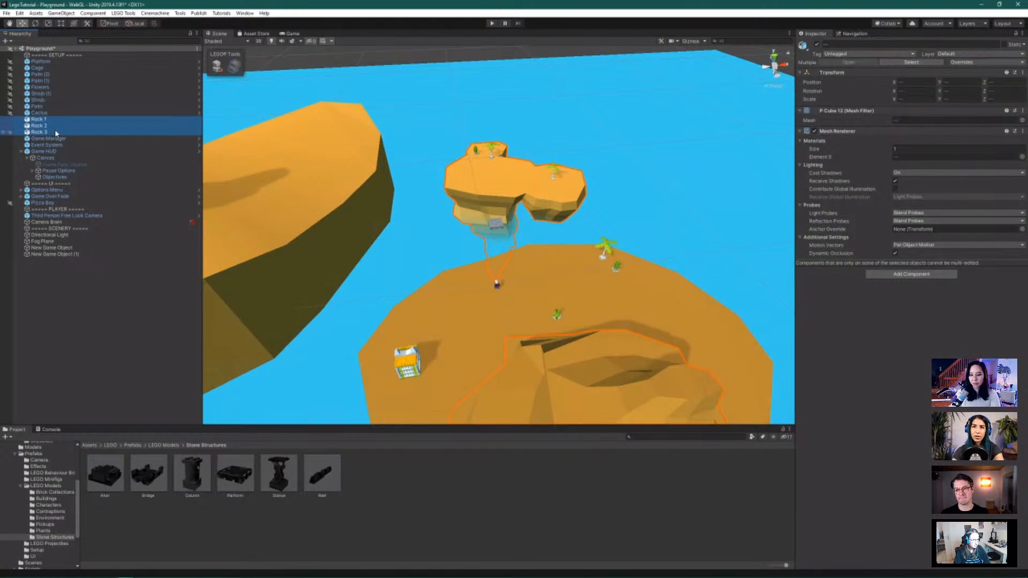
pyautogui.keyDown('shift'); pyautogui.click(78, 248); pyautogui.keyUp('shift')
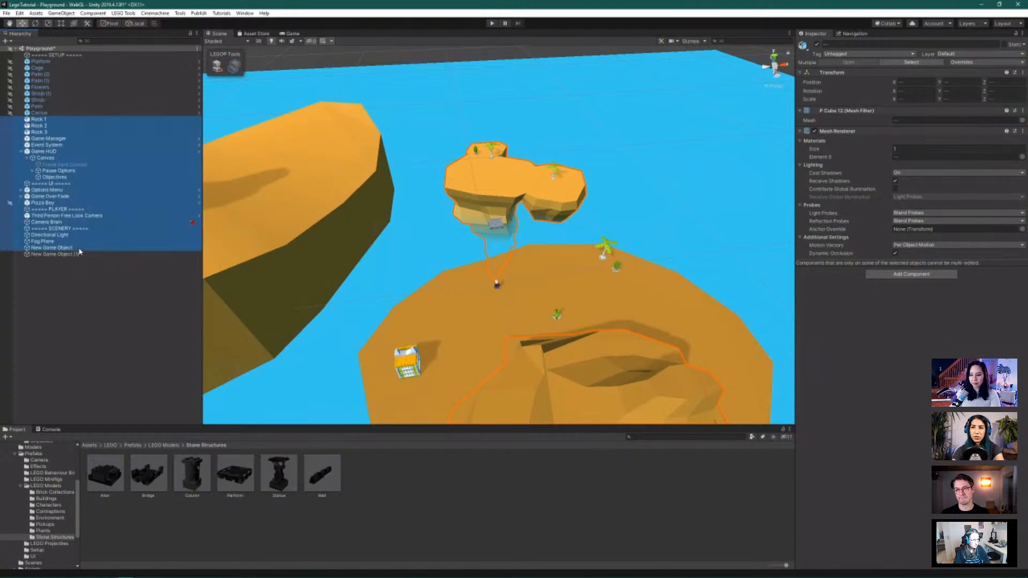
pyautogui.click(61, 119)
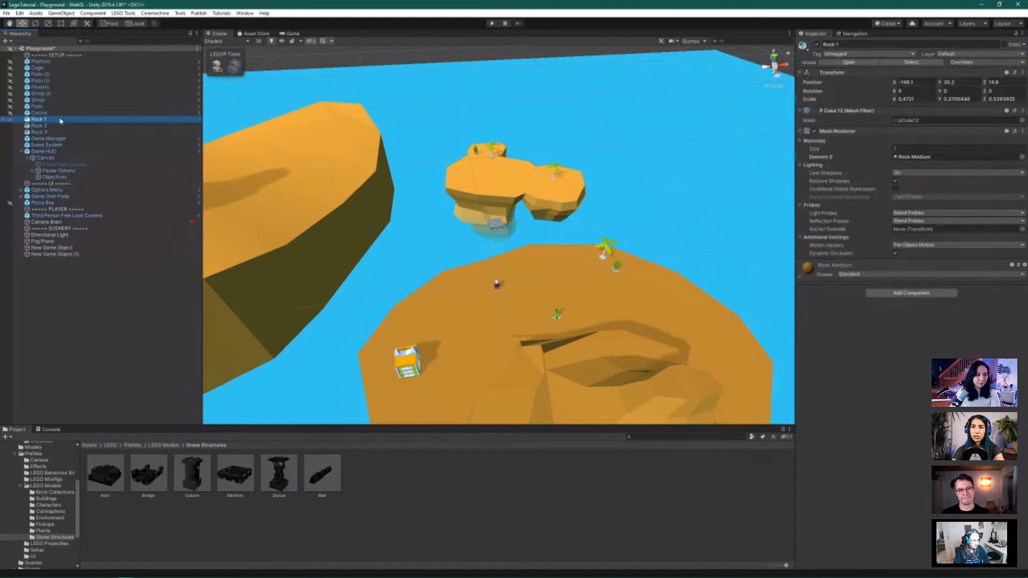
pyautogui.keyDown('shift'); pyautogui.click(62, 132); pyautogui.keyUp('shift')
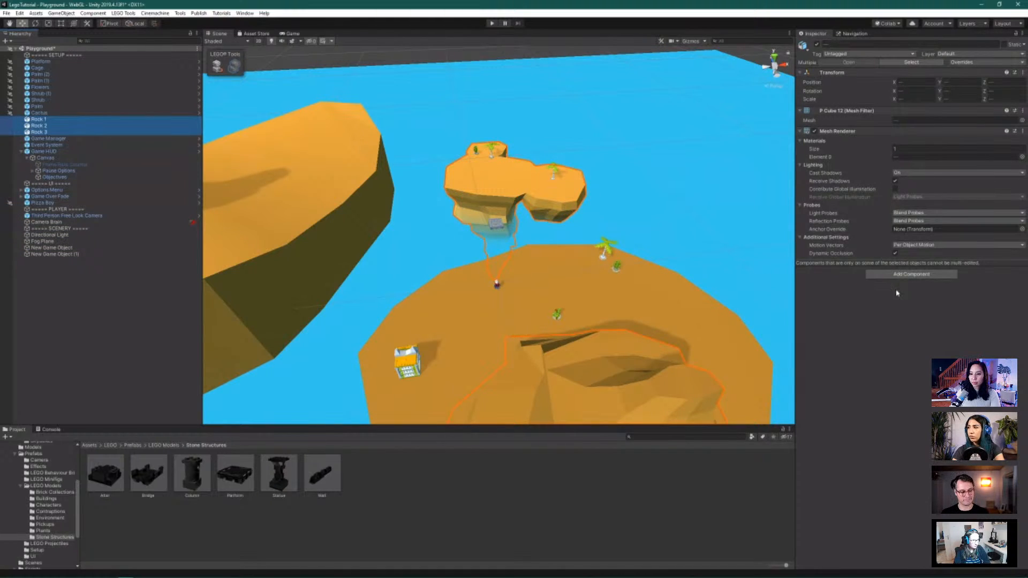
pyautogui.click(910, 274)
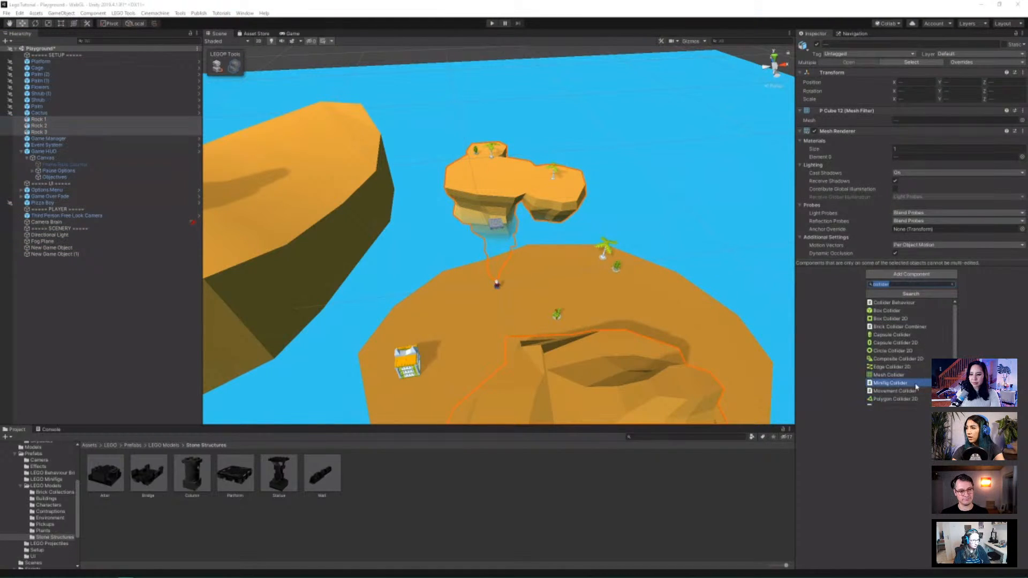
pyautogui.click(914, 376)
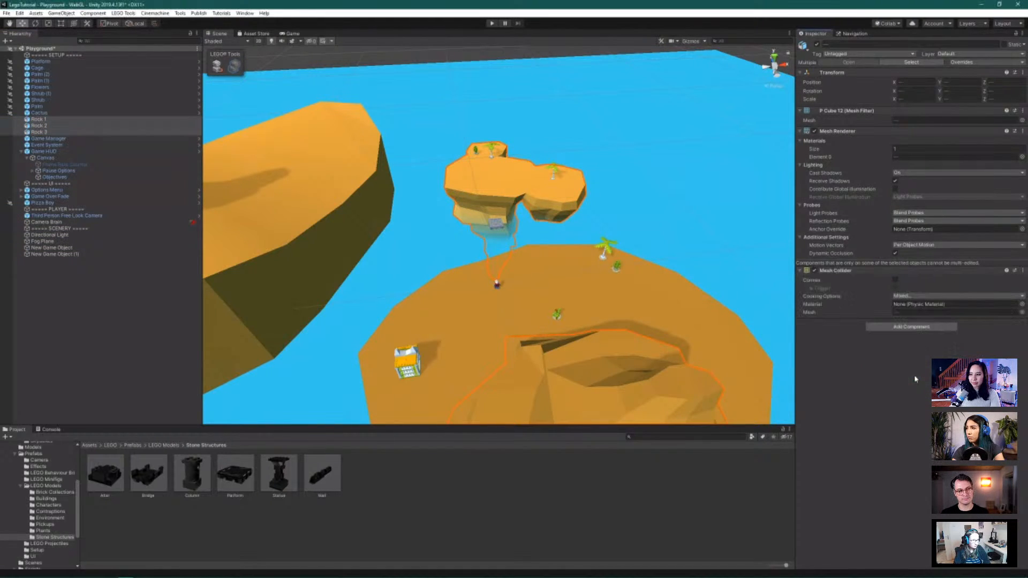
# Remove Rock 2's duplicate Mesh Collider and confirm Rock 3 has its collider
pyautogui.click(113, 119)
pyautogui.click(114, 125)
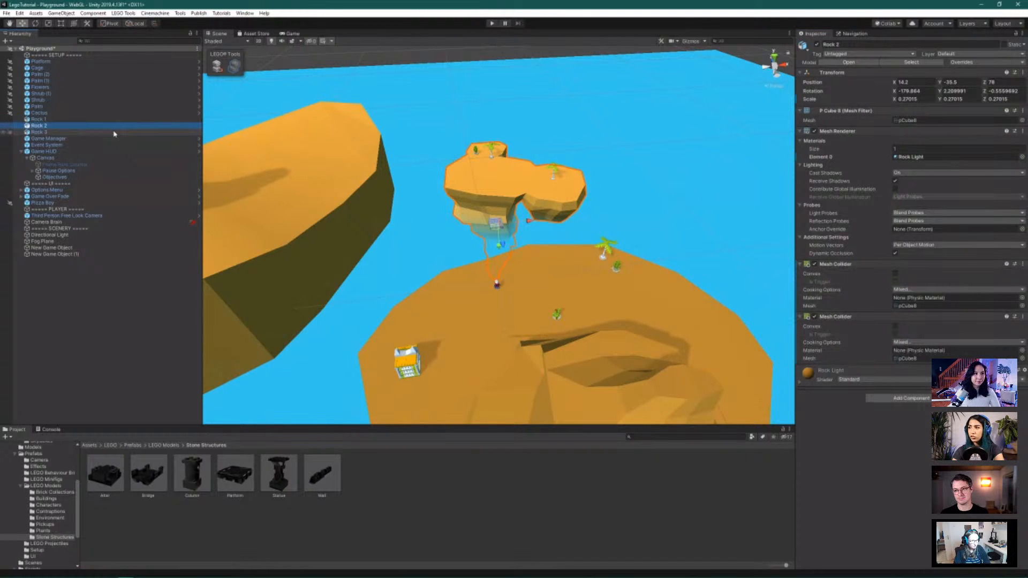
pyautogui.click(1022, 264)
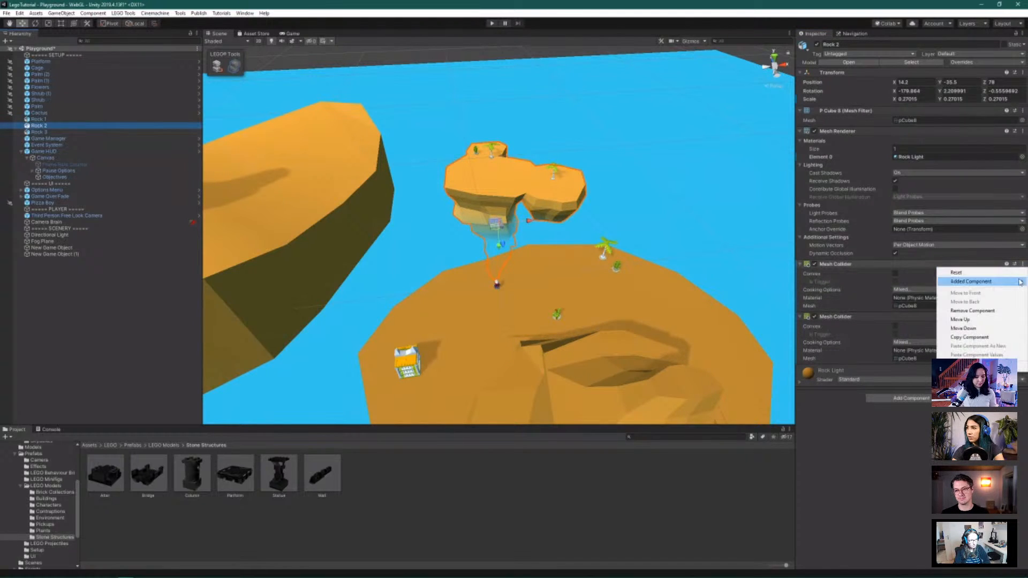
pyautogui.click(1007, 311)
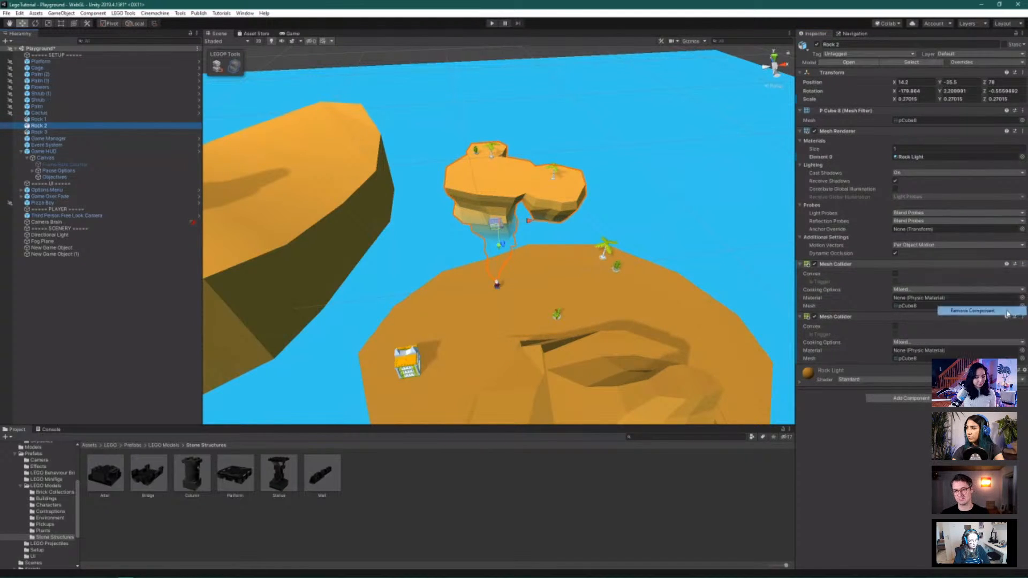
pyautogui.click(69, 132)
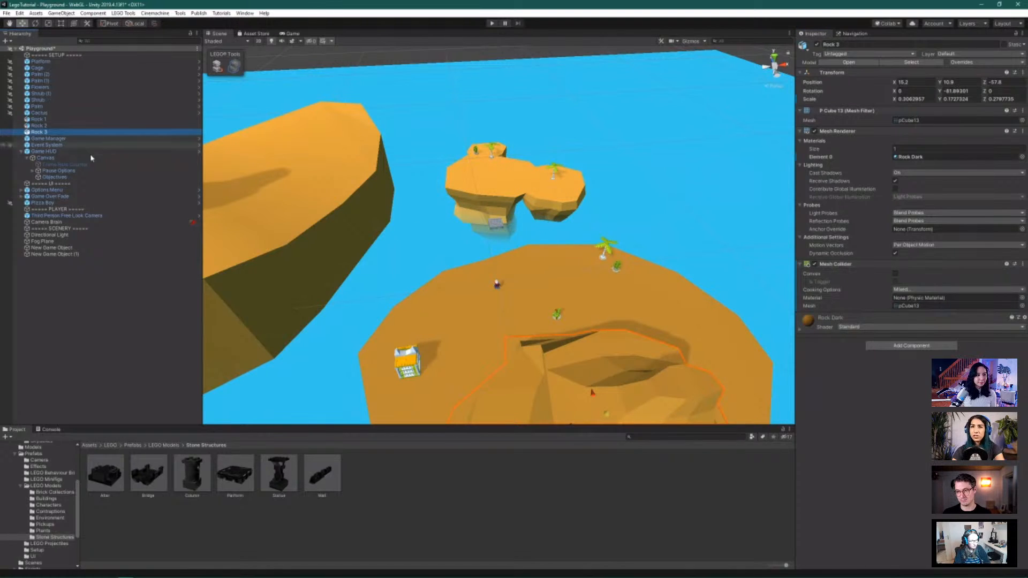
pyautogui.scroll(-4, 307, 205)
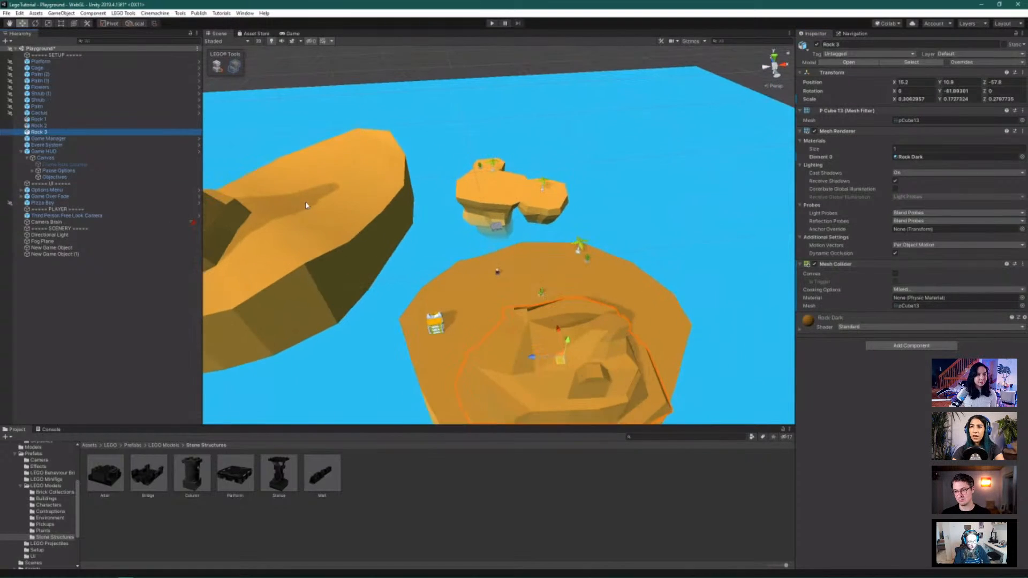
# Check that New Game Object and New Game Object (1) both already carry Mesh Colliders
pyautogui.scroll(-1, 340, 214)
pyautogui.click(69, 248)
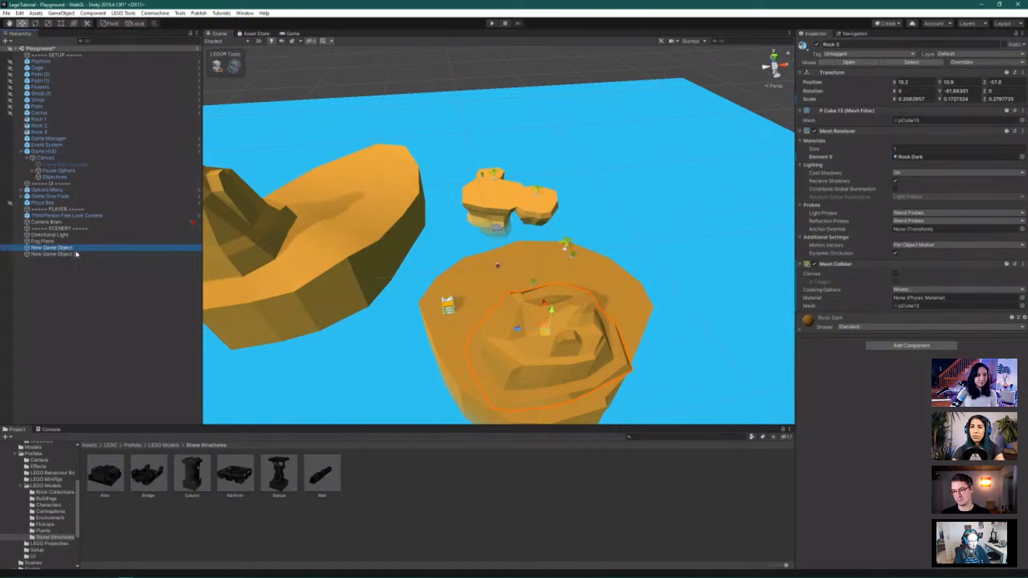
pyautogui.keyDown('ctrl'); pyautogui.click(76, 254); pyautogui.keyUp('ctrl')
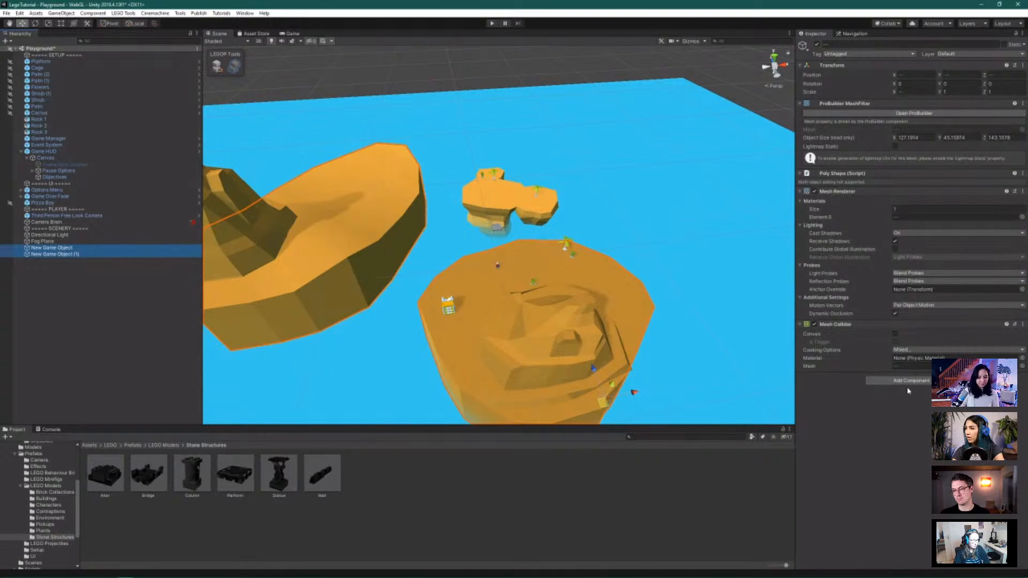
pyautogui.keyDown('ctrl'); pyautogui.click(69, 255); pyautogui.keyUp('ctrl')
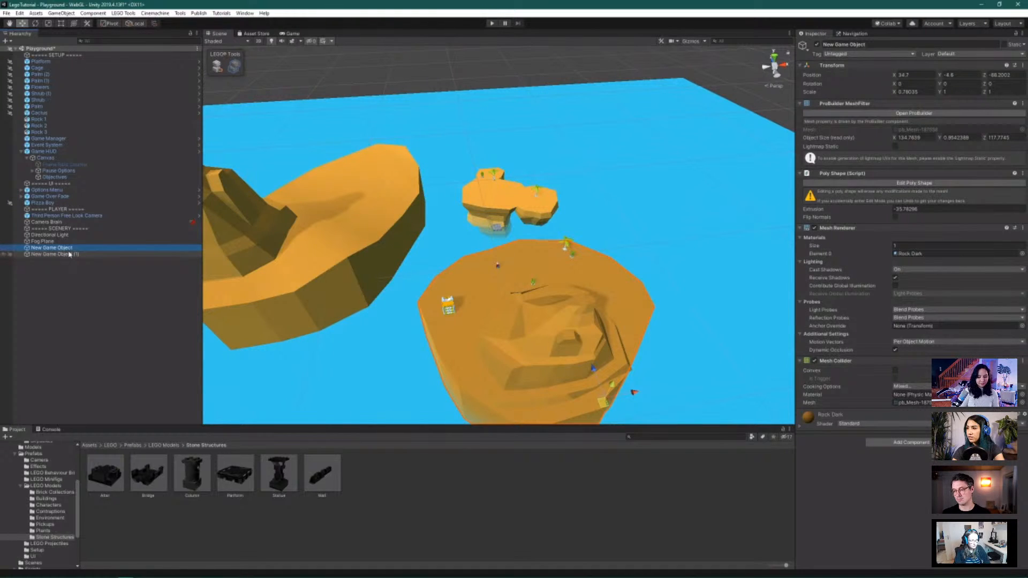
pyautogui.click(69, 254)
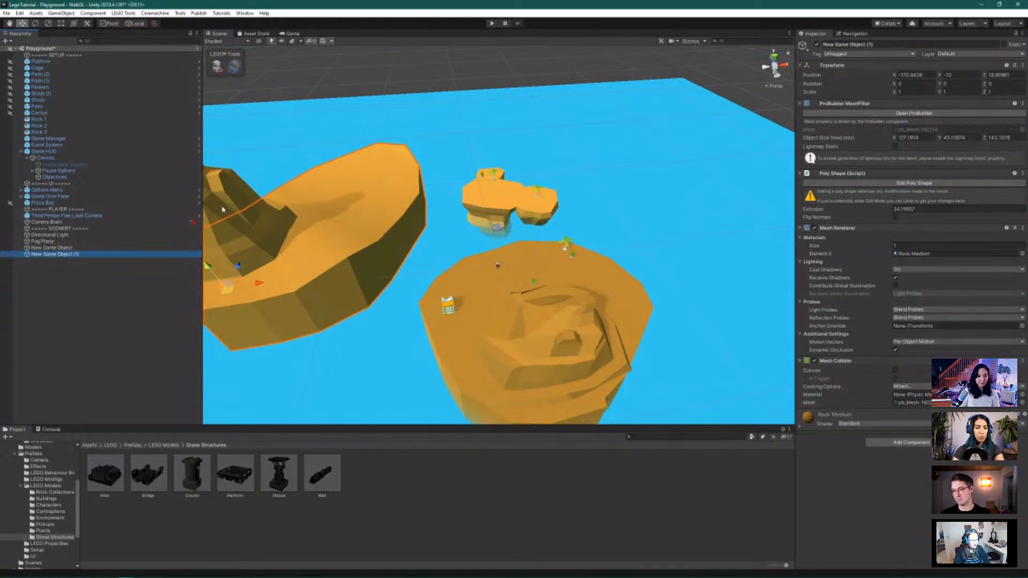
pyautogui.scroll(10, 527, 181)
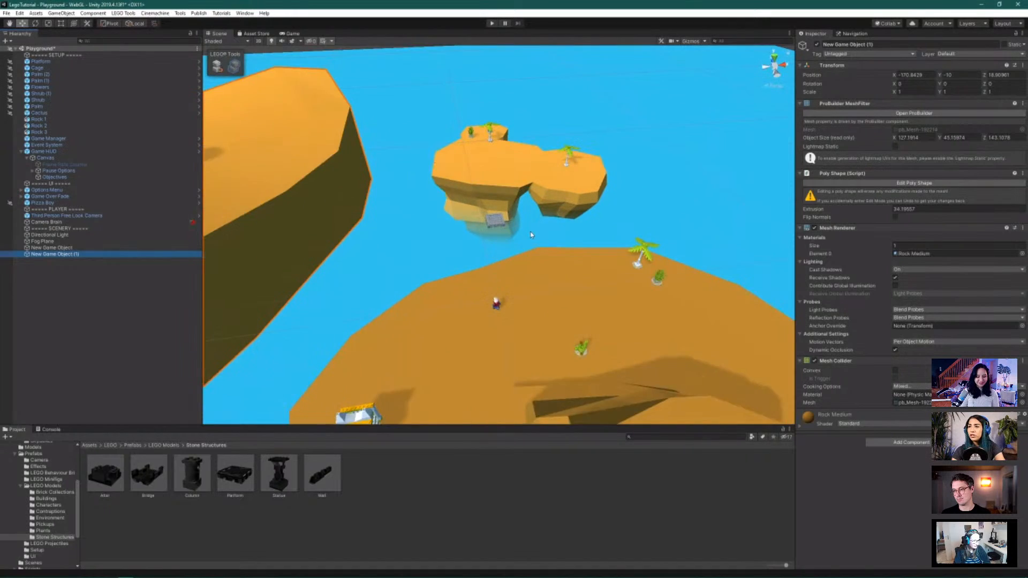
pyautogui.scroll(2, 544, 291)
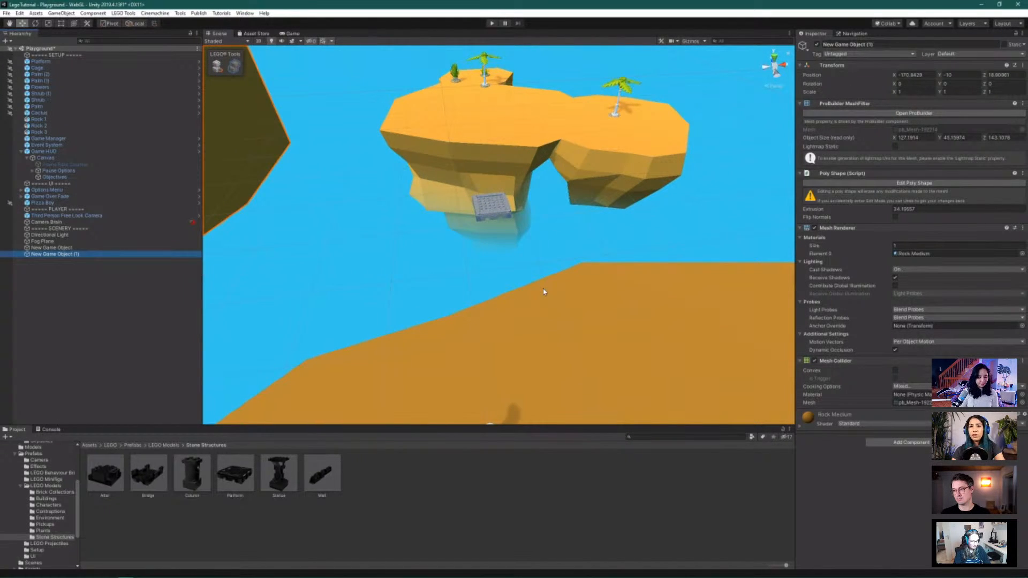
pyautogui.scroll(-2, 543, 292)
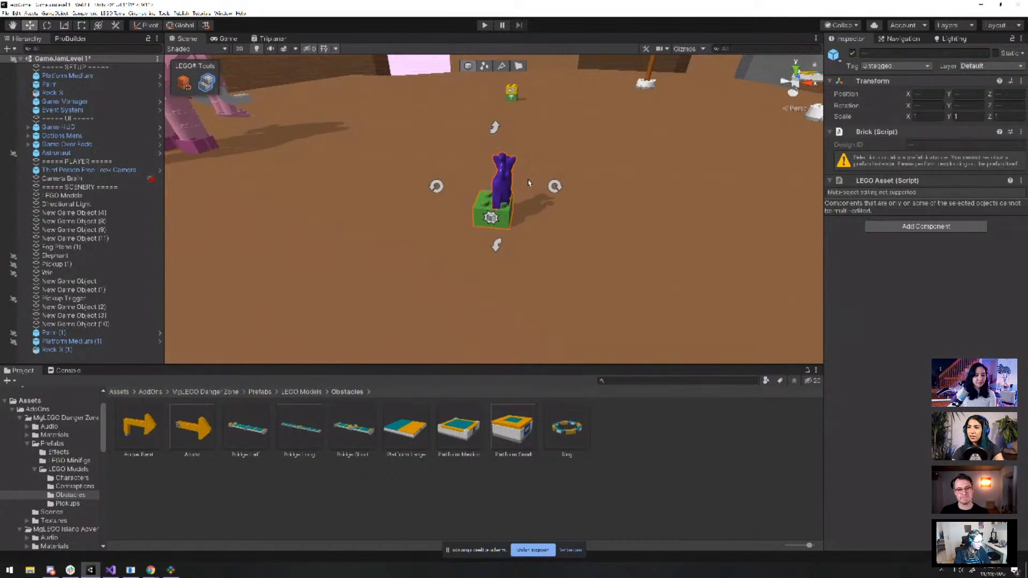
# Select the pink LEGO elephant, frame it with F, and orbit around to see its side
pyautogui.scroll(-8, 540, 191)
pyautogui.keyDown('alt'); pyautogui.moveTo(578, 166); pyautogui.dragTo(438, 185); pyautogui.keyUp('alt')
pyautogui.click(389, 162)
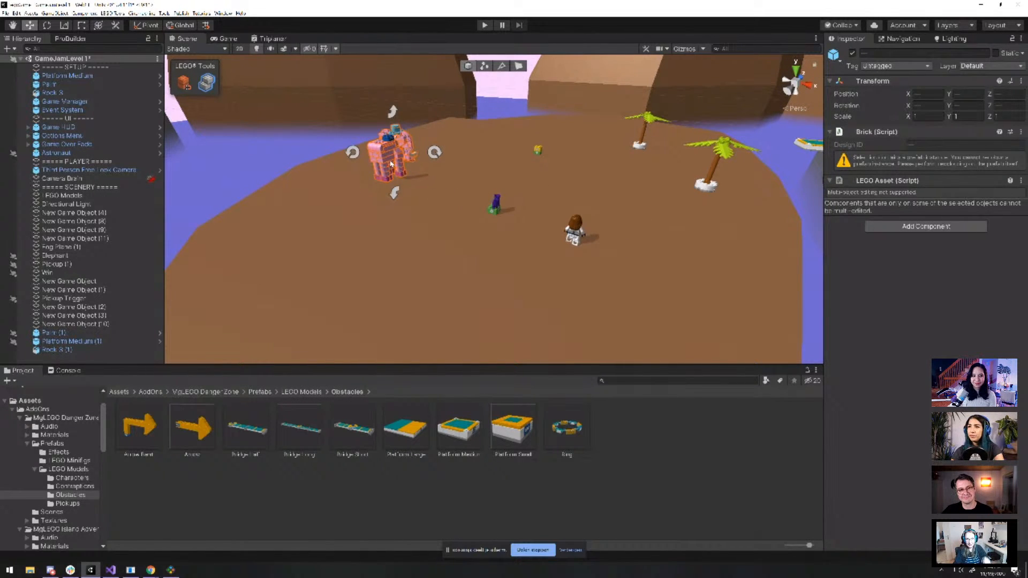
pyautogui.press('f')
pyautogui.keyDown('alt'); pyautogui.moveTo(633, 202); pyautogui.dragTo(405, 202); pyautogui.keyUp('alt')
pyautogui.scroll(-5, 552, 198)
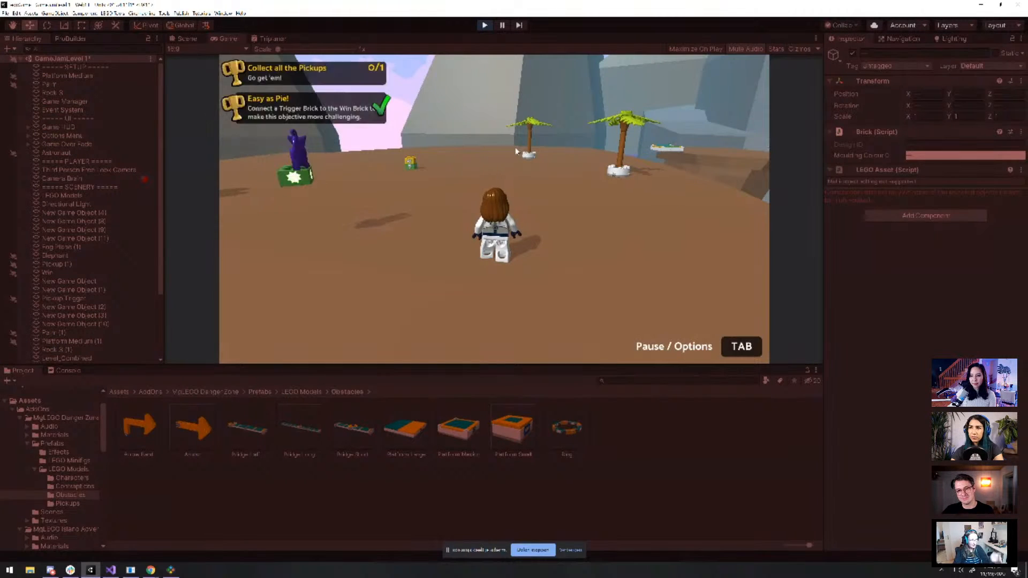
# Run the minifigure up to and past the pink elephant, then stop Play mode
pyautogui.press('w')
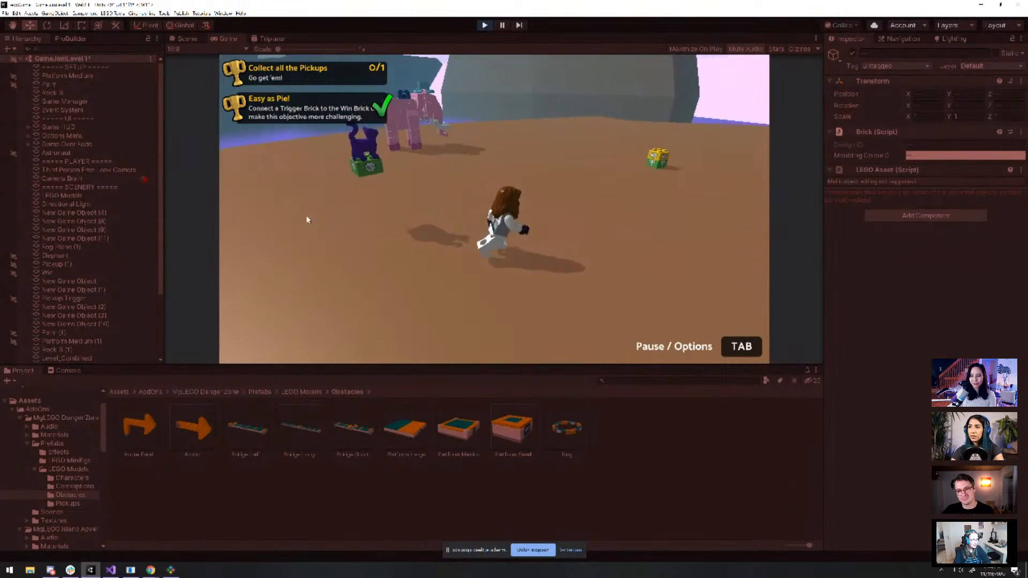
pyautogui.press('w')
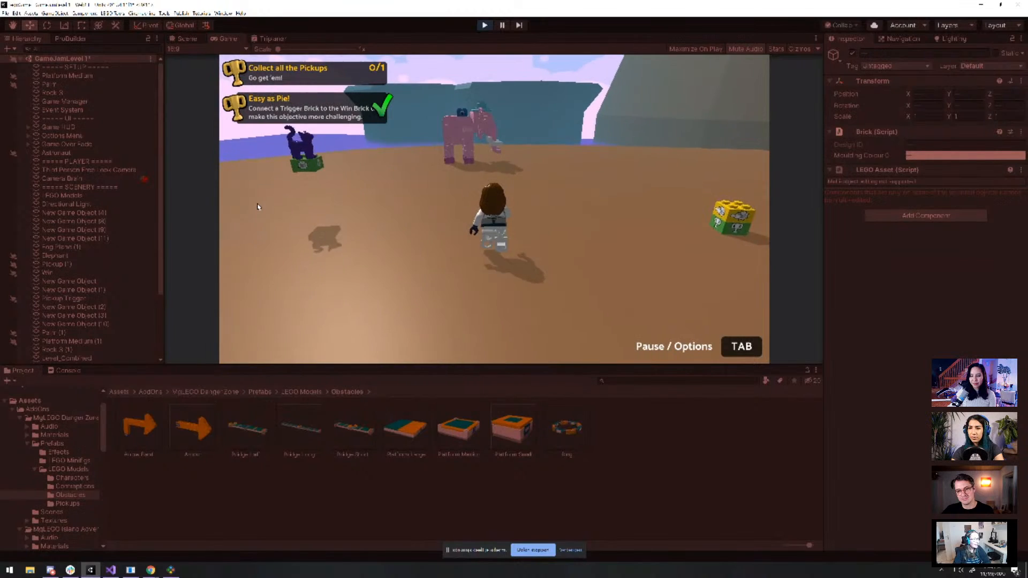
pyautogui.press('w')
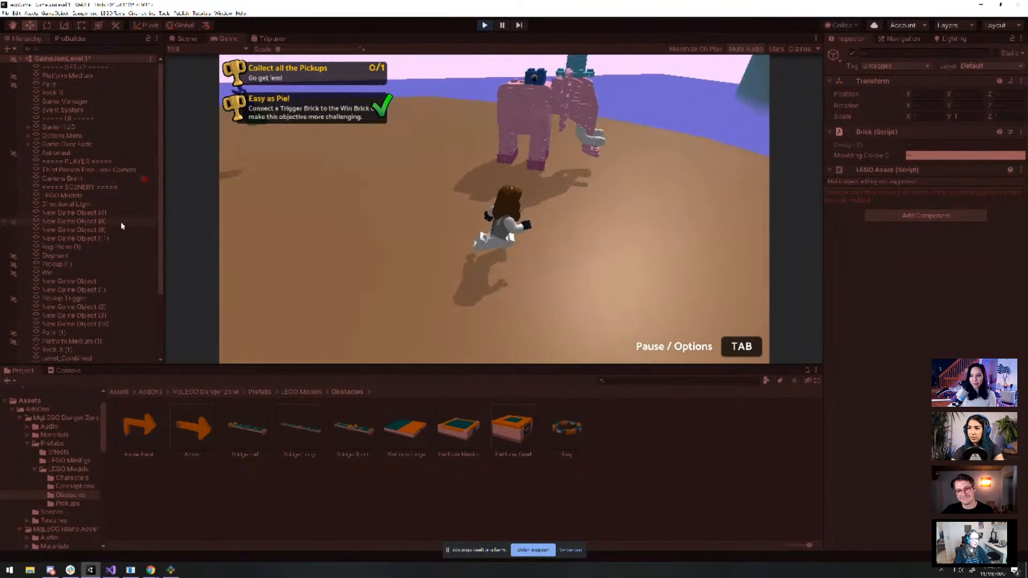
pyautogui.press('w')
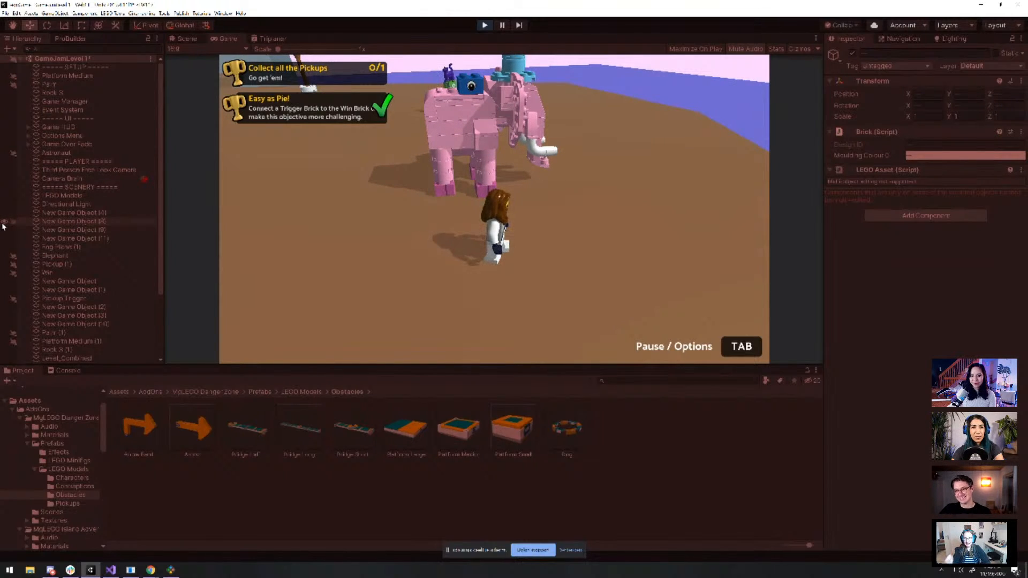
pyautogui.press('w')
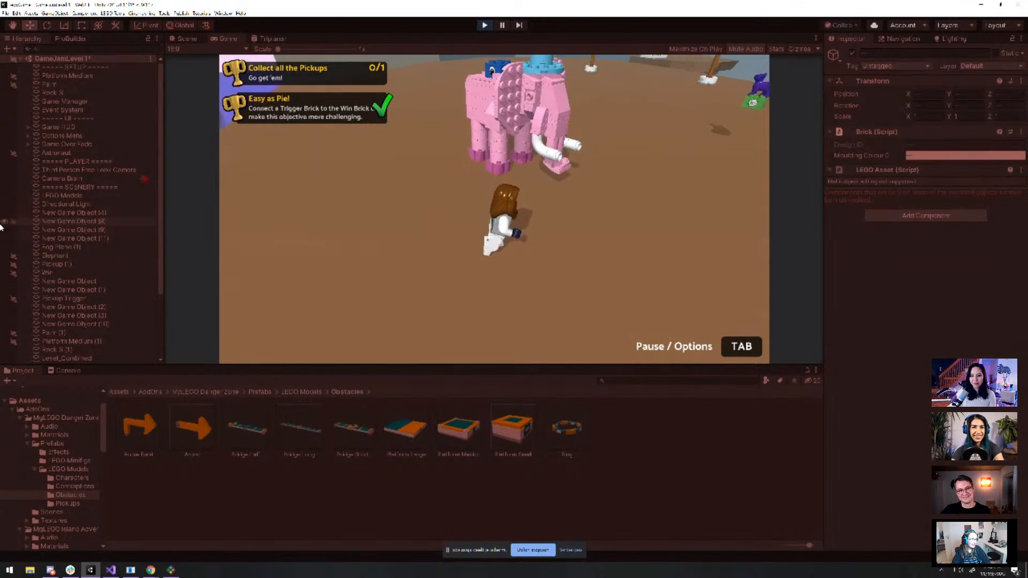
pyautogui.press('s')
pyautogui.press('w')
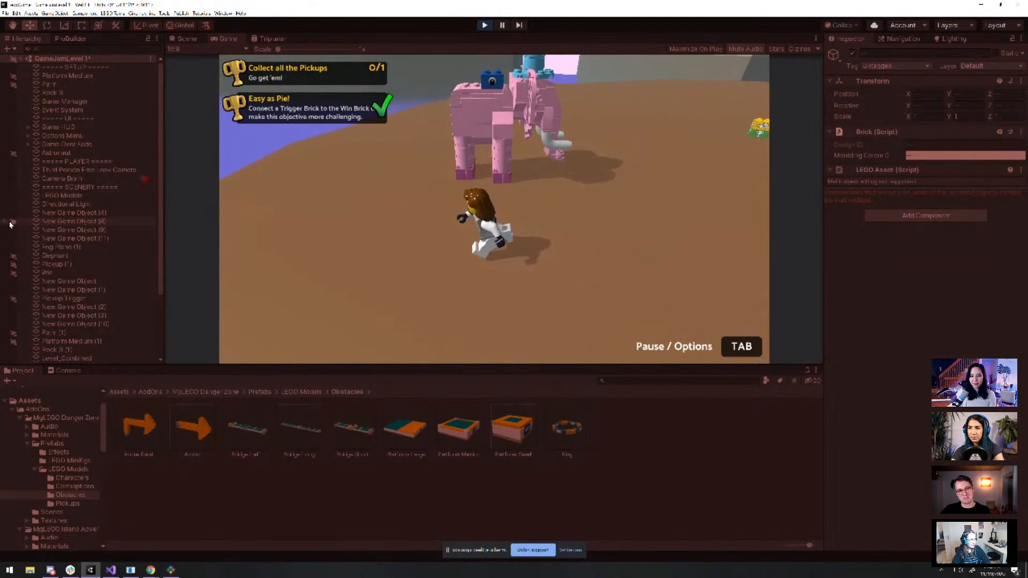
pyautogui.press('a')
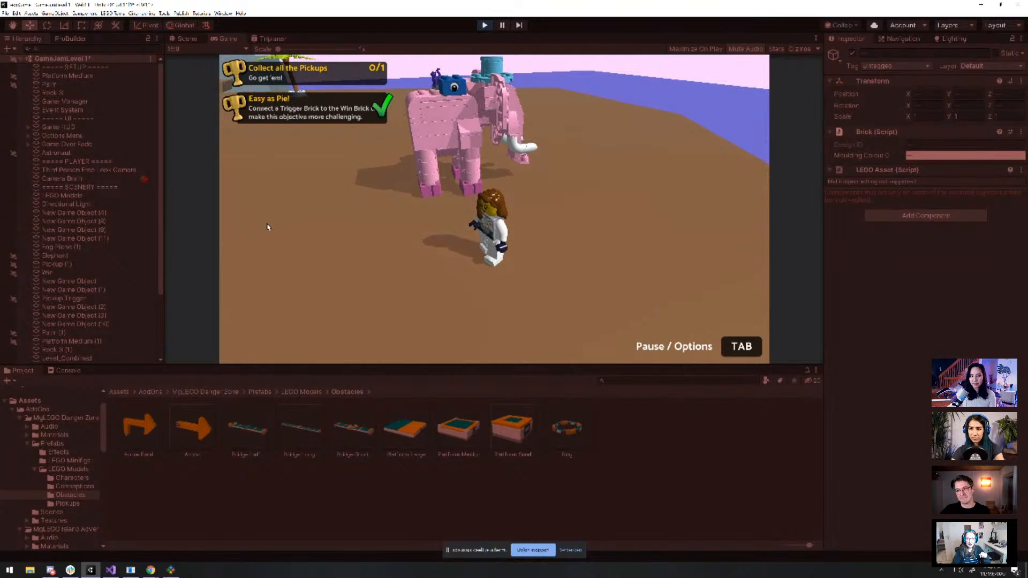
pyautogui.click(484, 25)
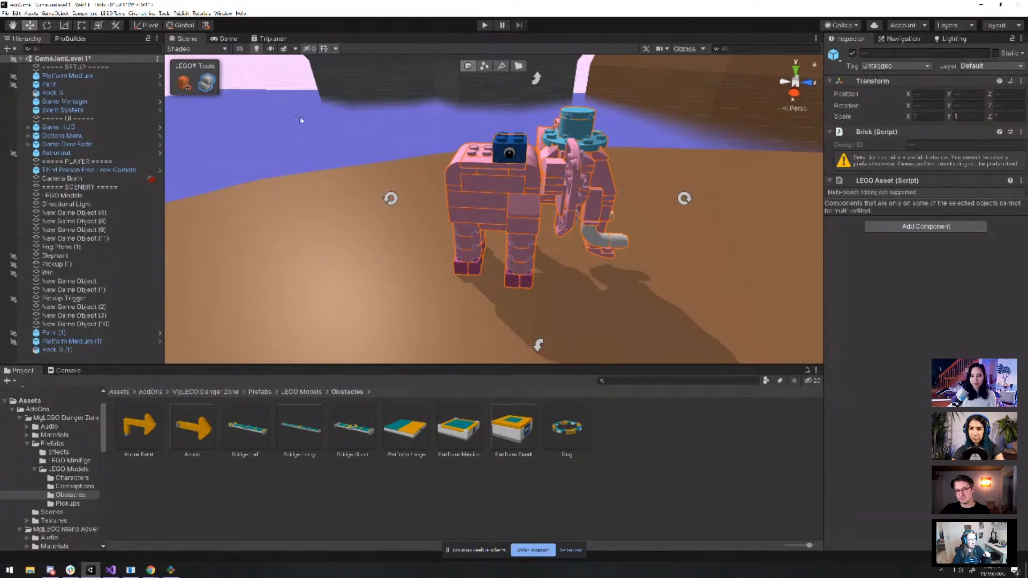
# Rotate the elephant's Look At brick two quarter turns to Y -89.902, then start Play mode
pyautogui.click(523, 171)
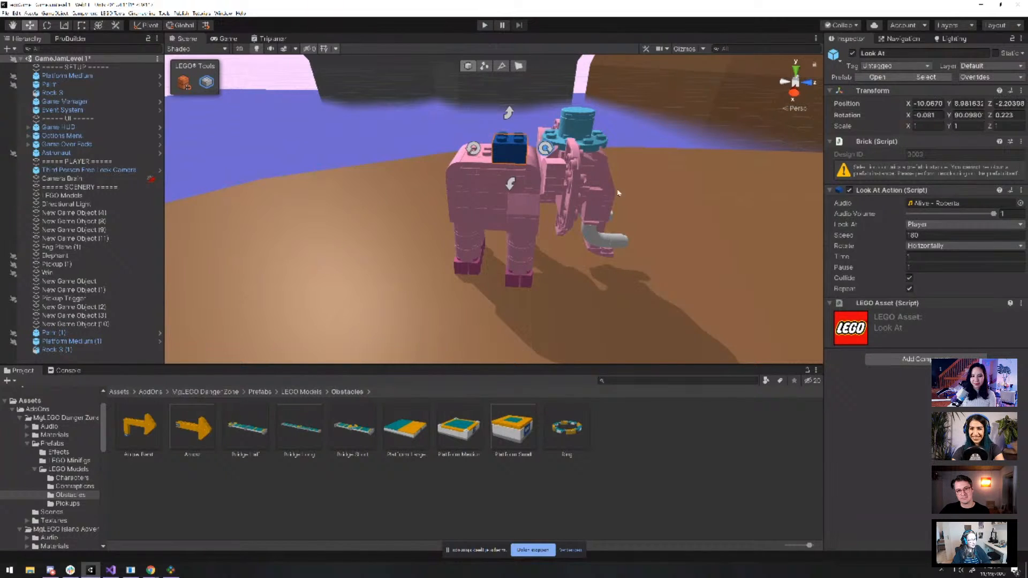
pyautogui.keyDown('alt'); pyautogui.moveTo(665, 220); pyautogui.dragTo(436, 272); pyautogui.keyUp('alt')
pyautogui.click(537, 185)
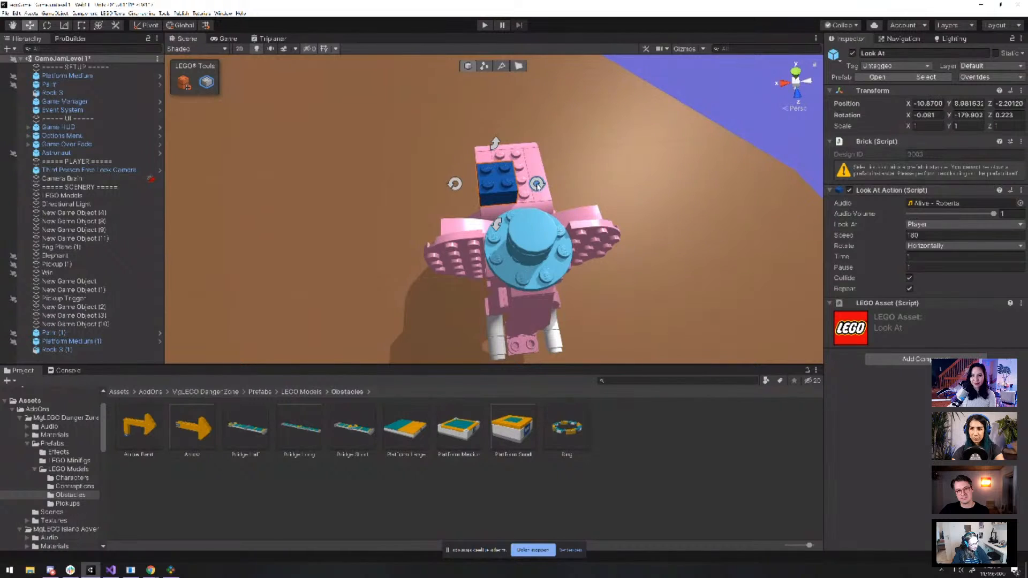
pyautogui.click(537, 185)
pyautogui.keyDown('alt'); pyautogui.moveTo(630, 195); pyautogui.dragTo(714, 152); pyautogui.keyUp('alt')
pyautogui.scroll(5, 524, 180)
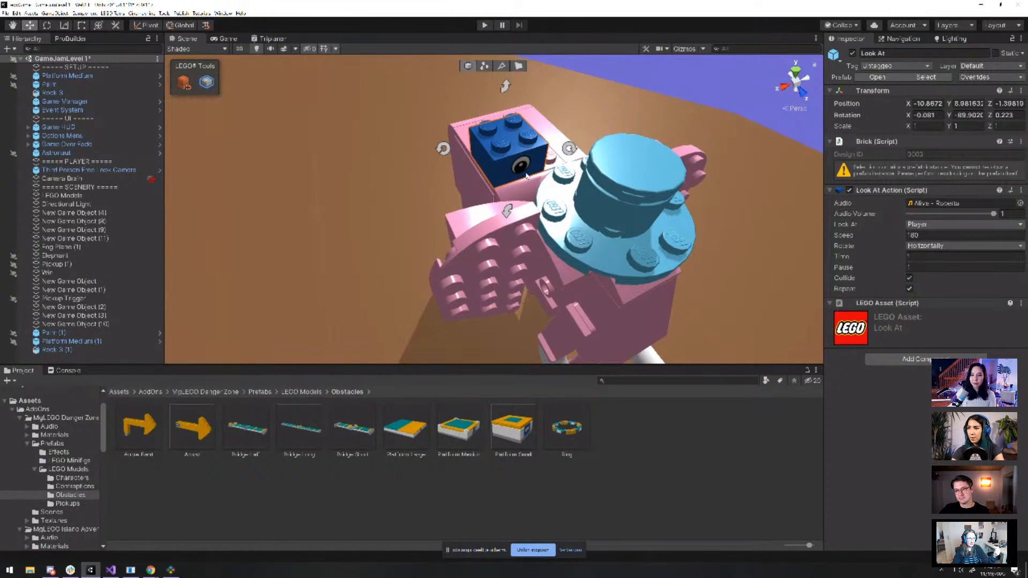
pyautogui.click(483, 27)
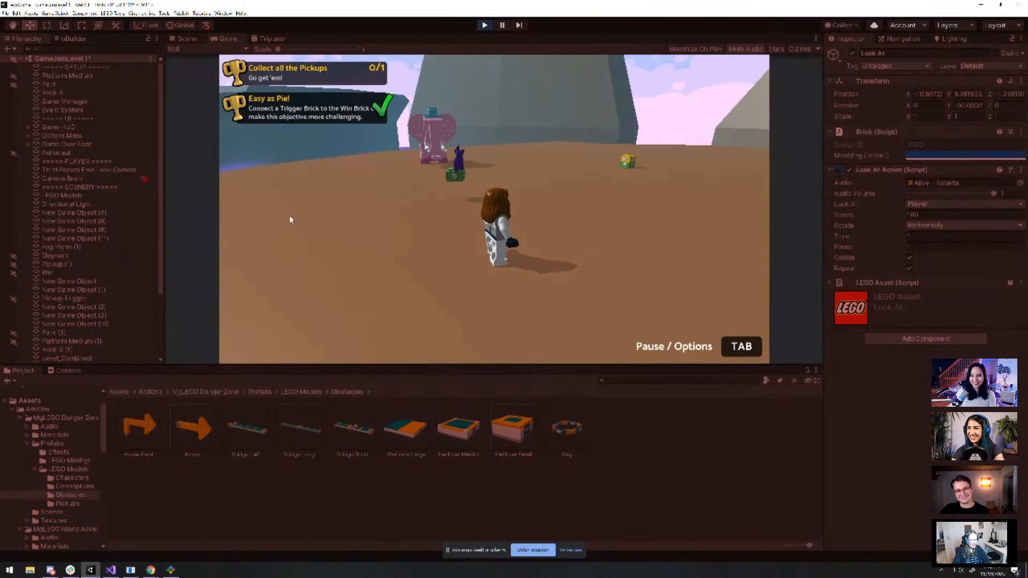
# Circle and jump the minifigure around the pink elephant to watch it turn toward the player
pyautogui.press('w')
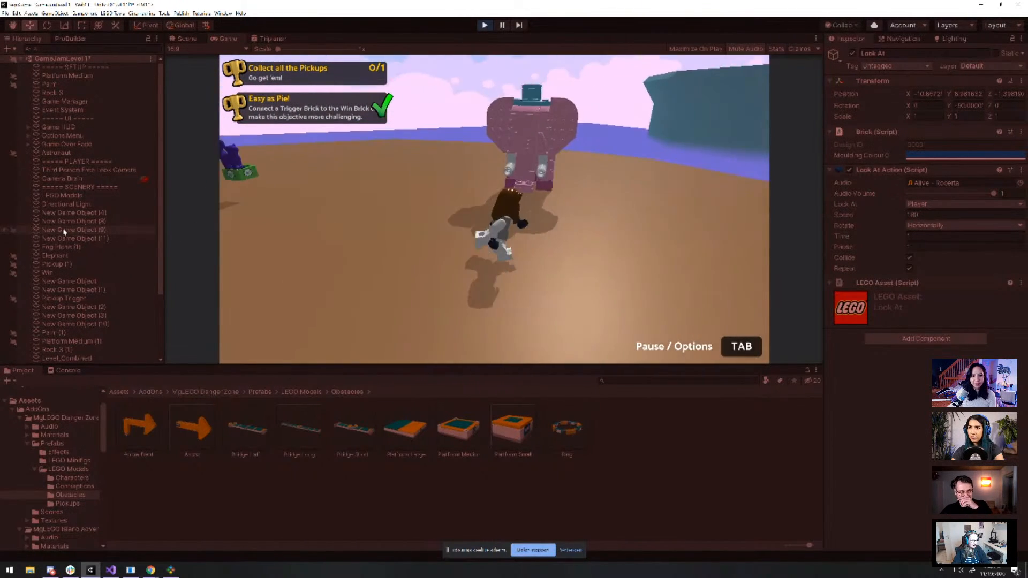
pyautogui.press('d')
pyautogui.press('s')
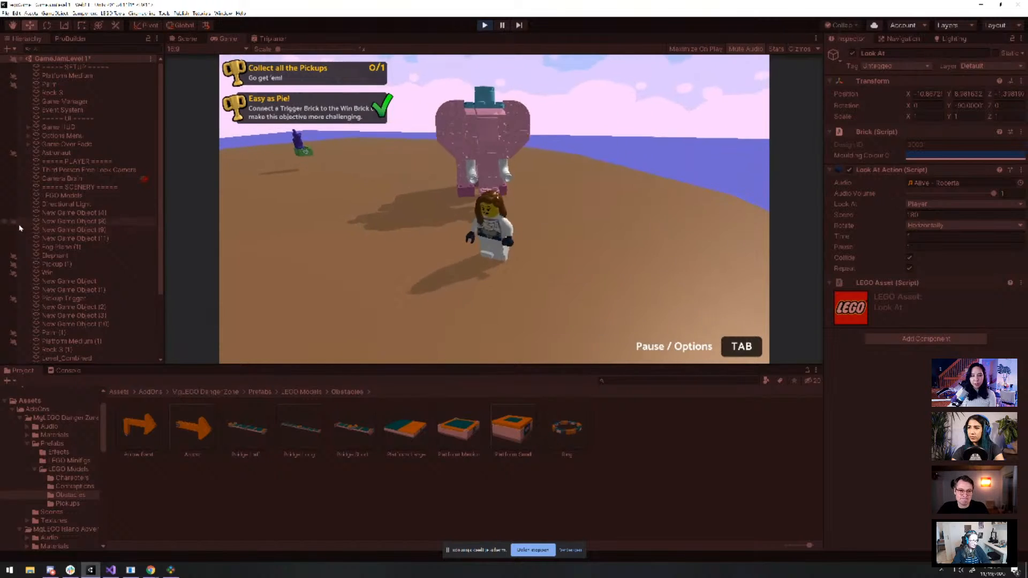
pyautogui.press('a')
pyautogui.press('w')
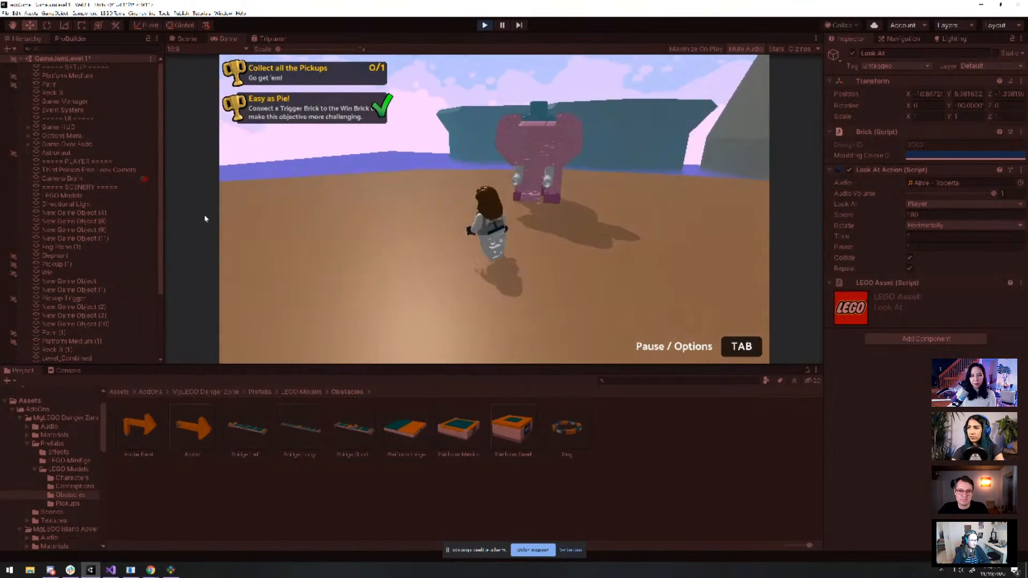
pyautogui.press('a')
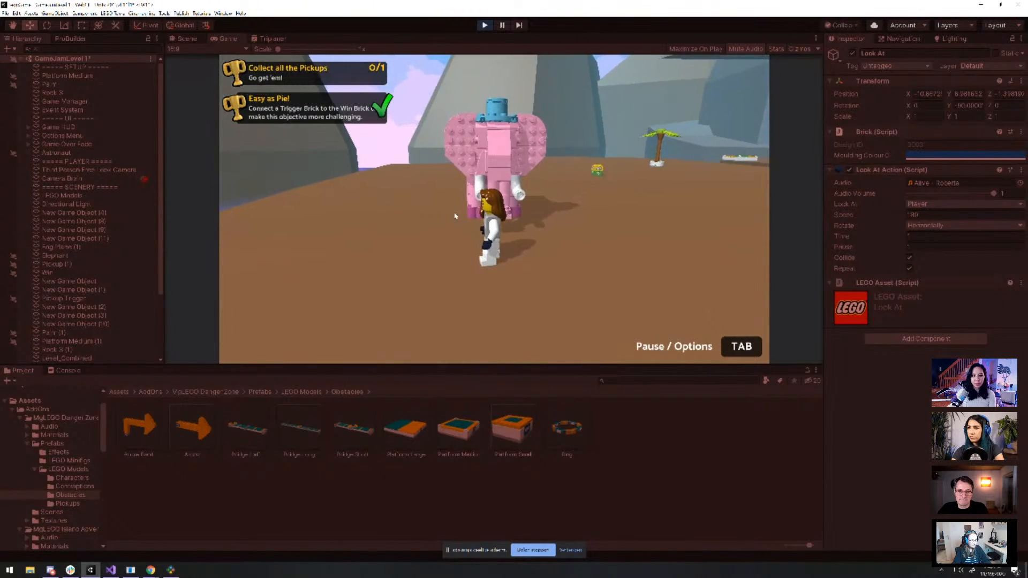
pyautogui.press('s')
pyautogui.press('d')
pyautogui.press('w')
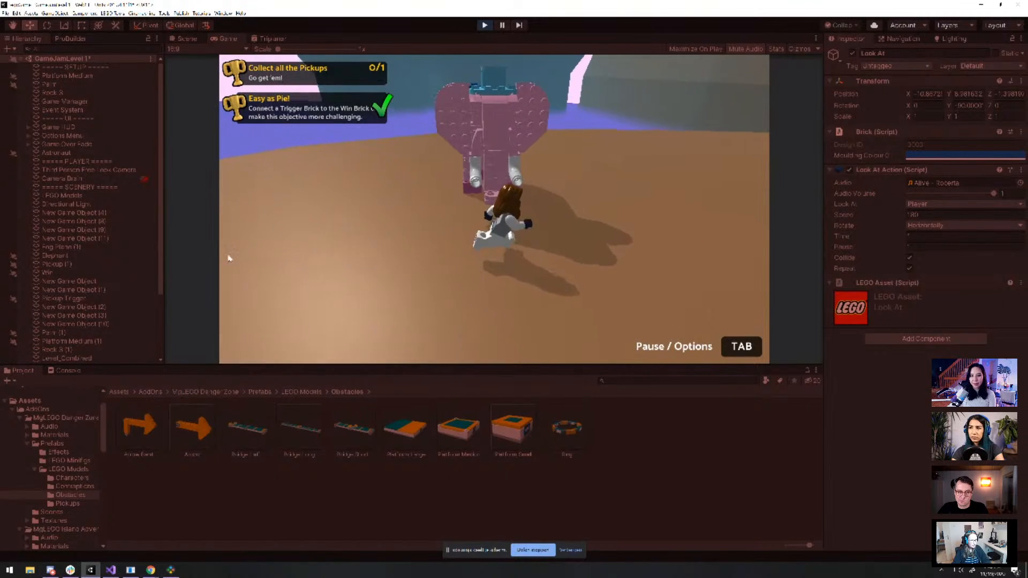
pyautogui.press('a')
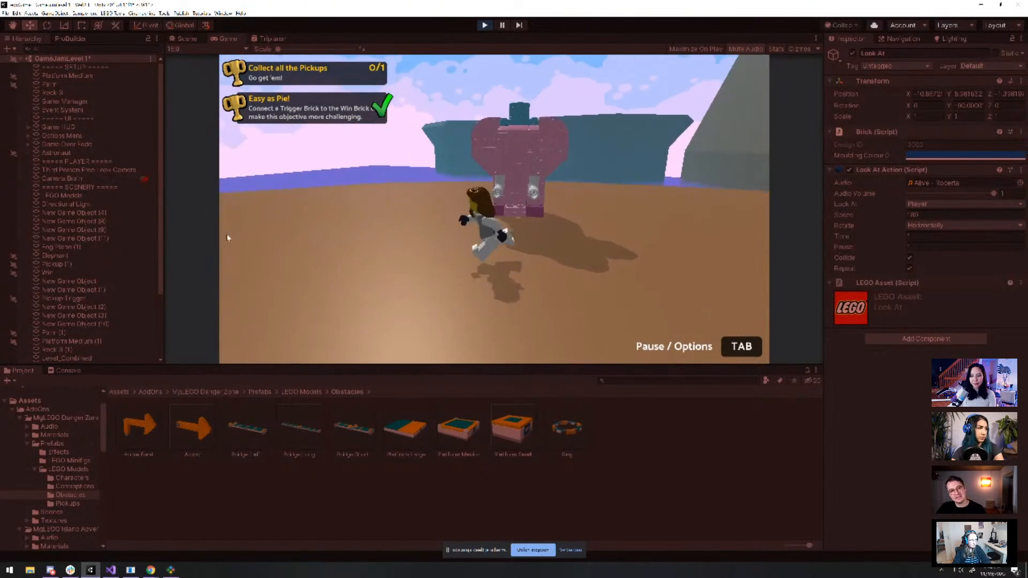
pyautogui.press('a')
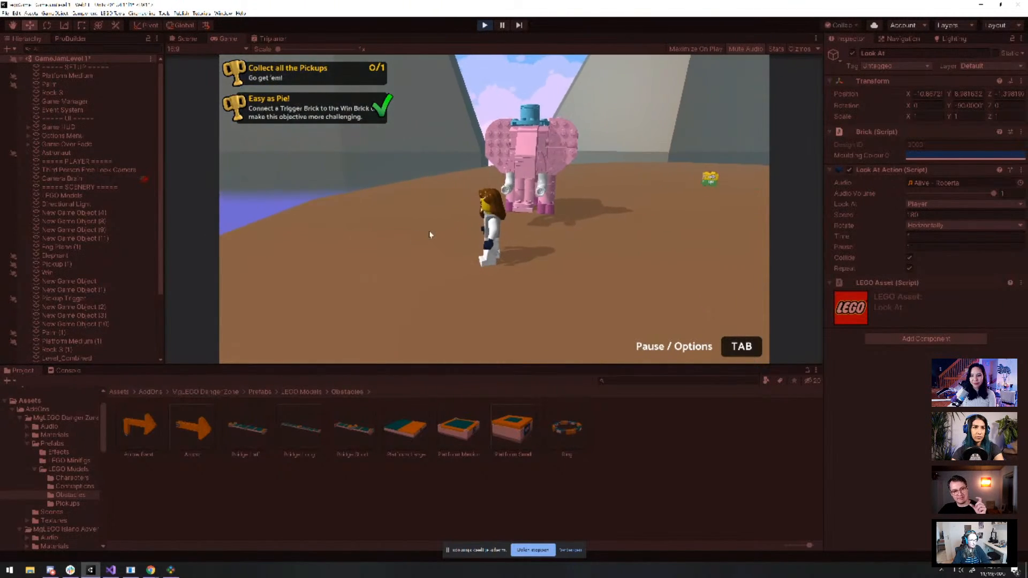
pyautogui.press('d')
pyautogui.press('w')
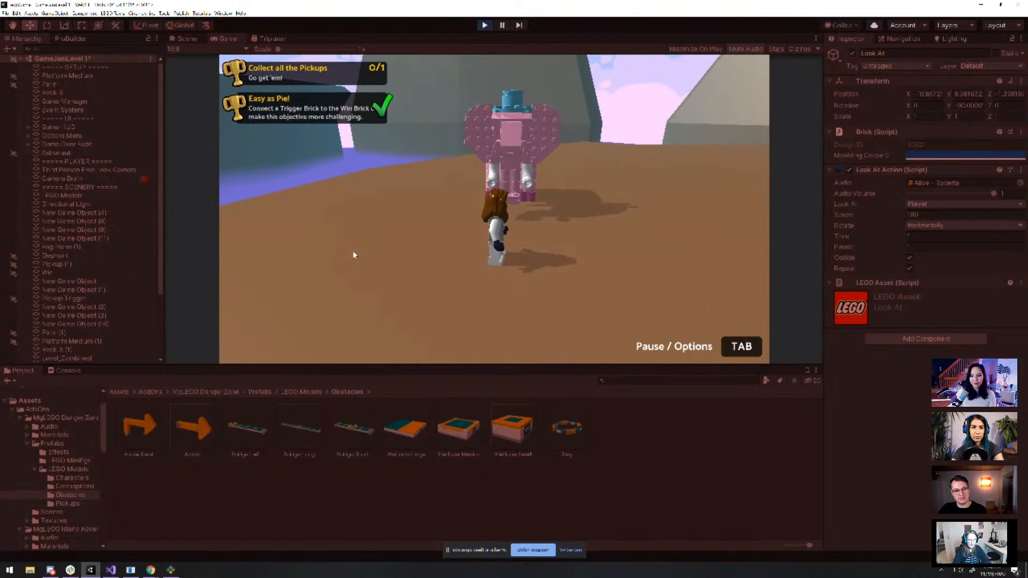
pyautogui.press('d')
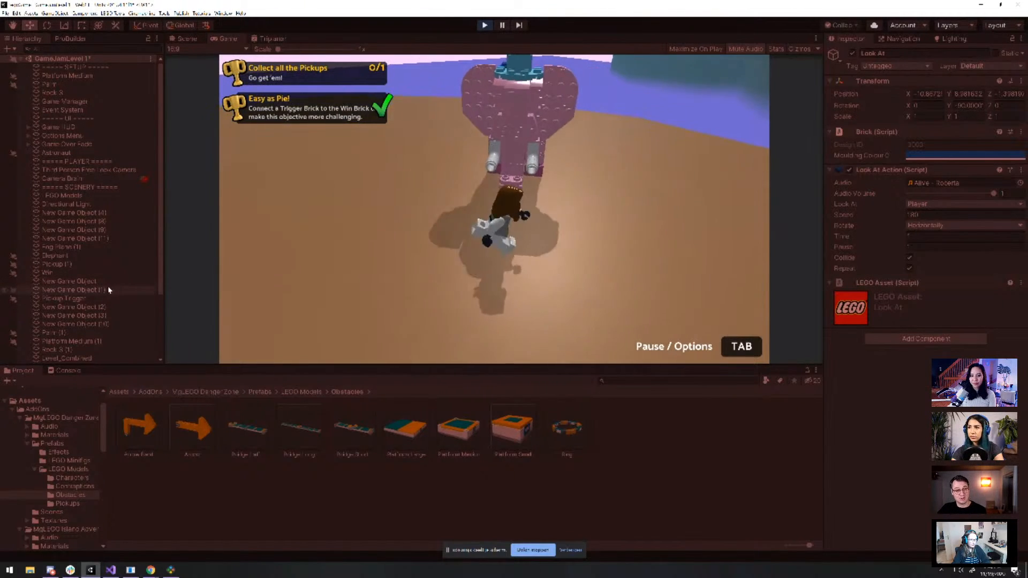
pyautogui.press('d')
pyautogui.press('space')
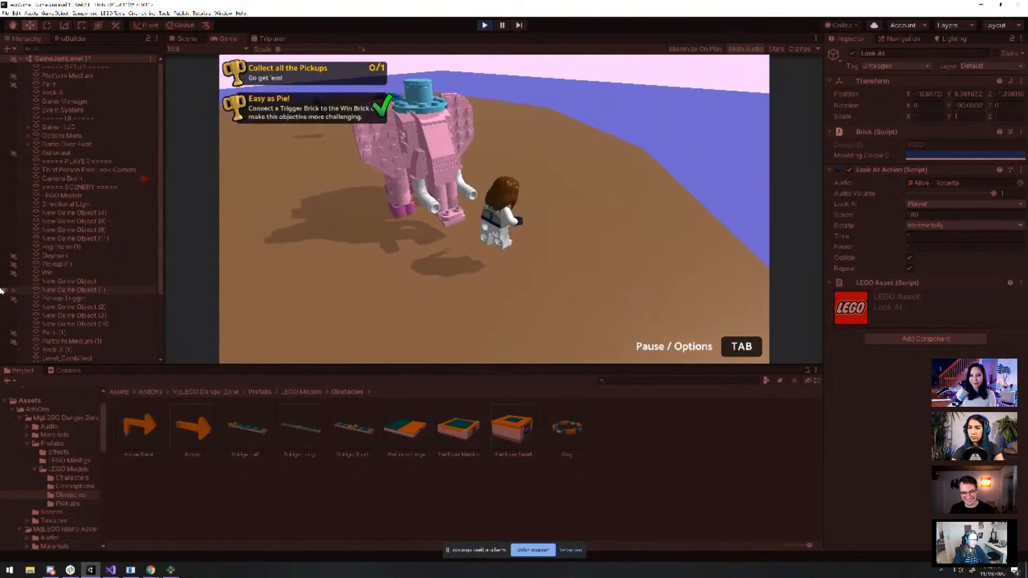
pyautogui.press('w')
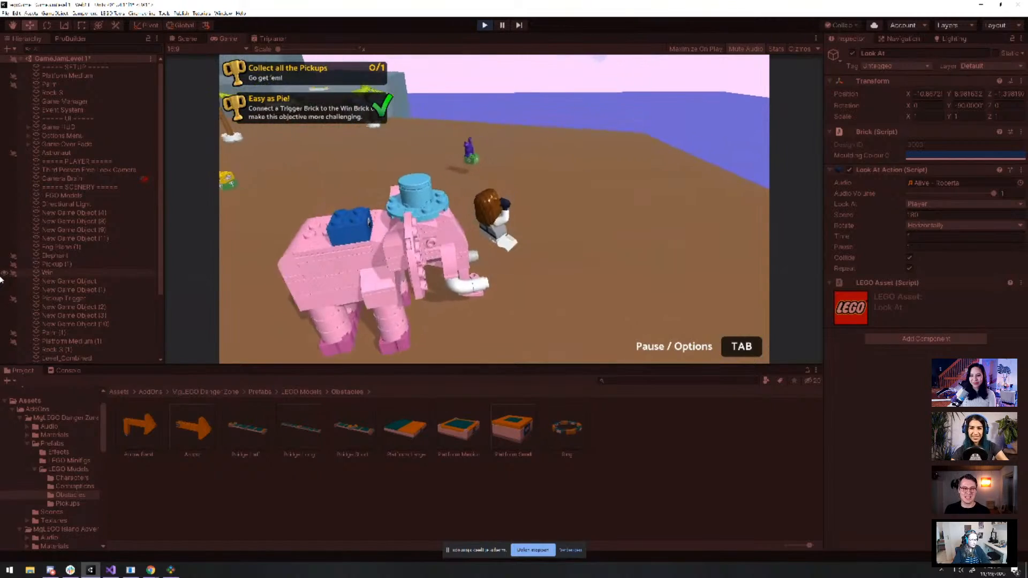
pyautogui.press('a')
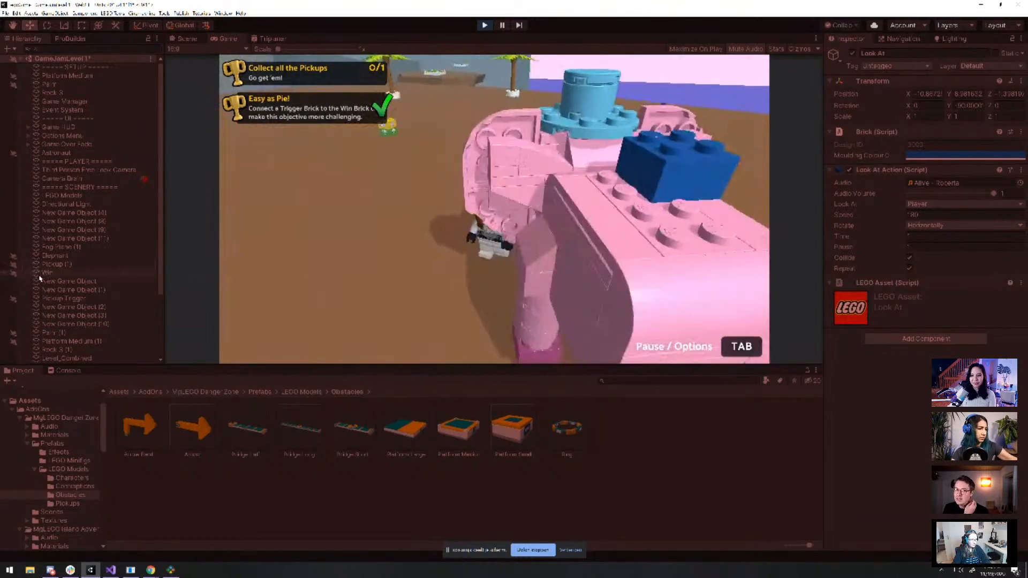
pyautogui.press('s')
pyautogui.press('d')
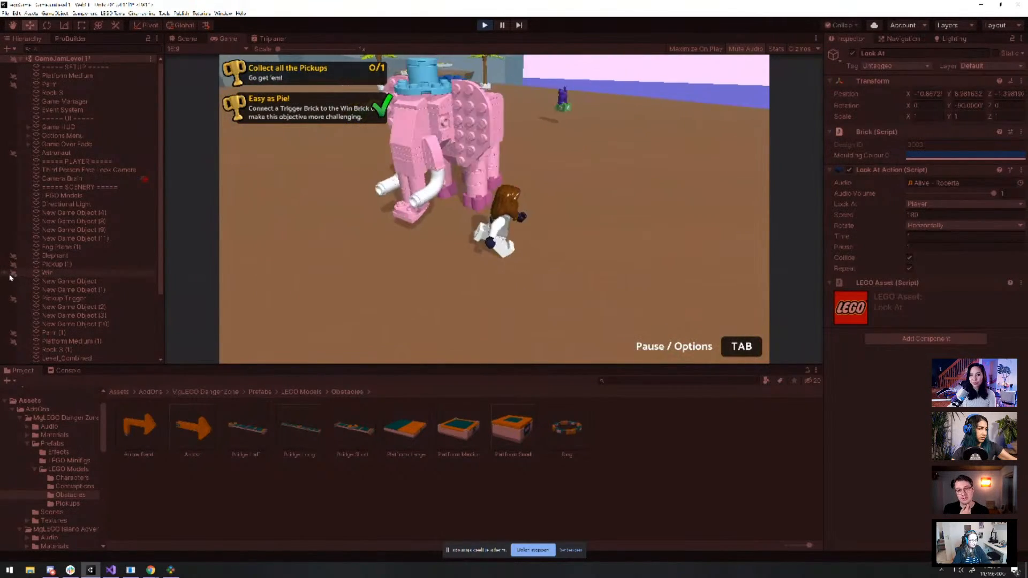
pyautogui.press('w')
pyautogui.press('space')
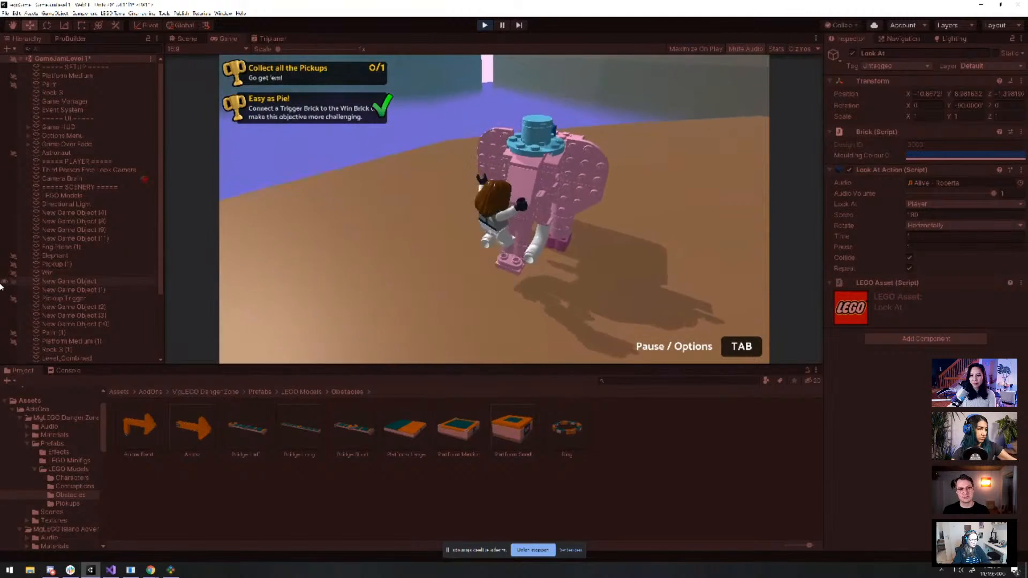
pyautogui.press('d')
pyautogui.press('s')
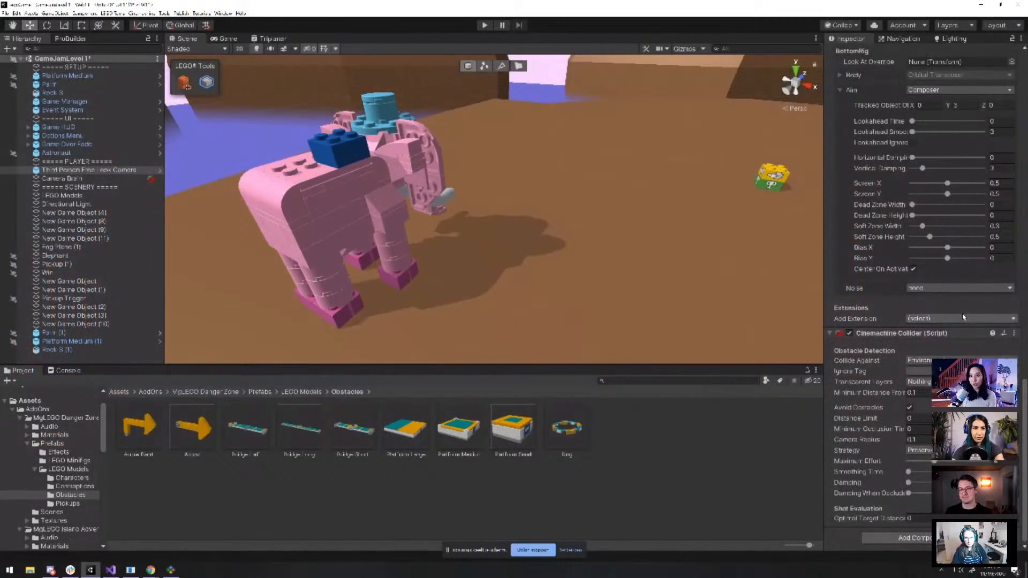
# Play-test the camera, stop with Ctrl+P, and select the ground object Rock 3
pyautogui.scroll(-3, 473, 268)
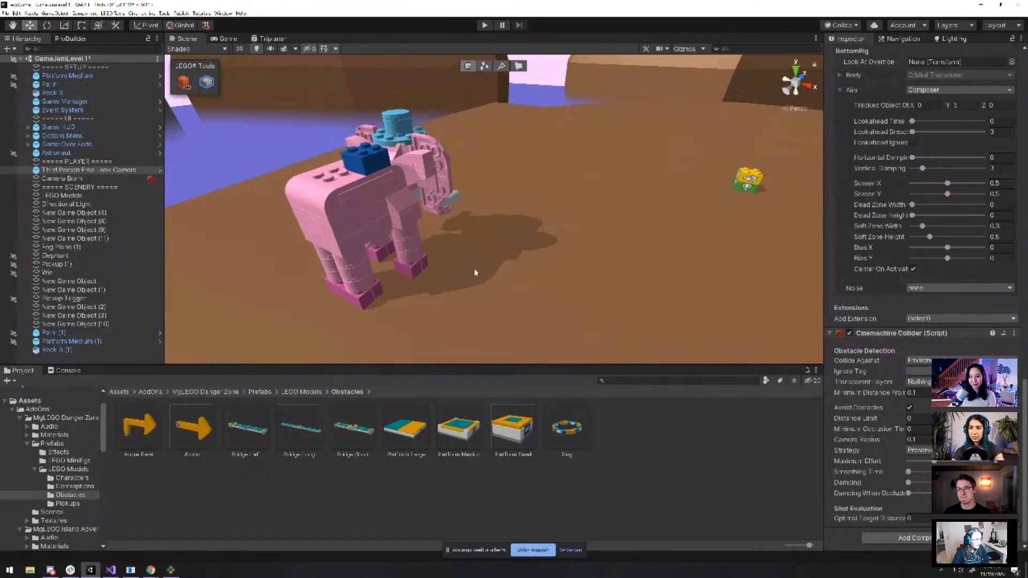
pyautogui.click(484, 25)
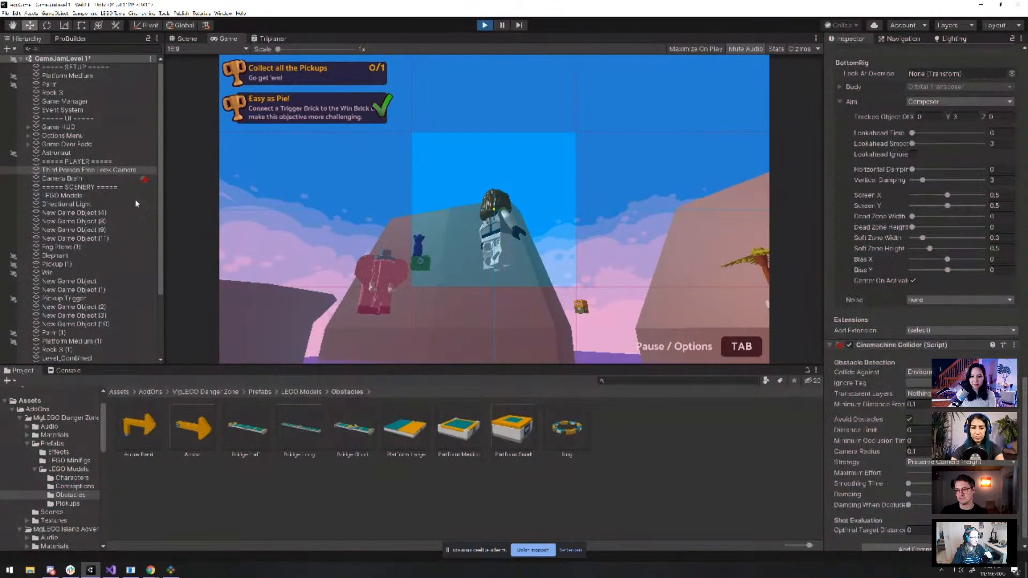
pyautogui.hotkey('ctrl', 'p')
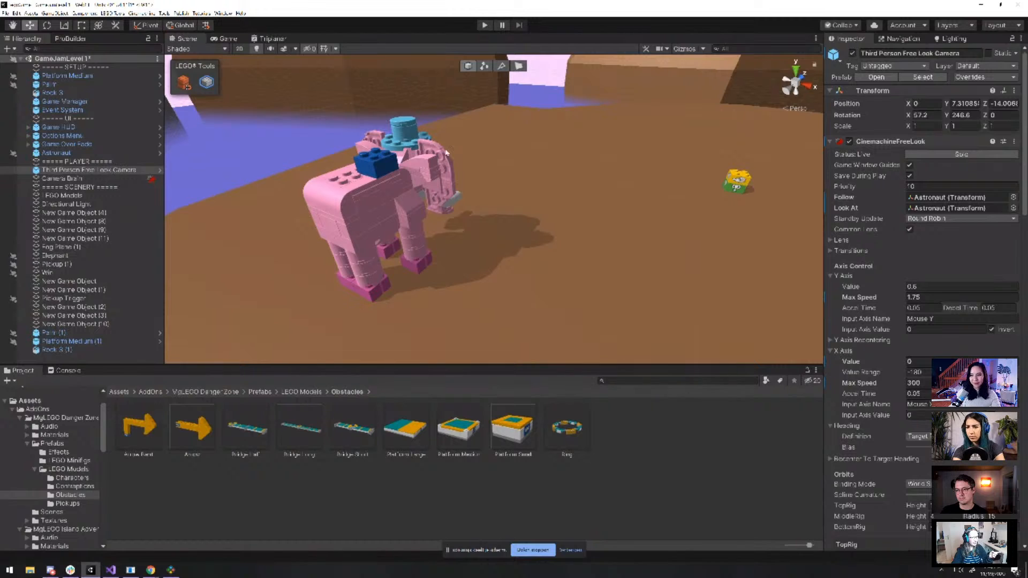
pyautogui.scroll(-10, 912, 360)
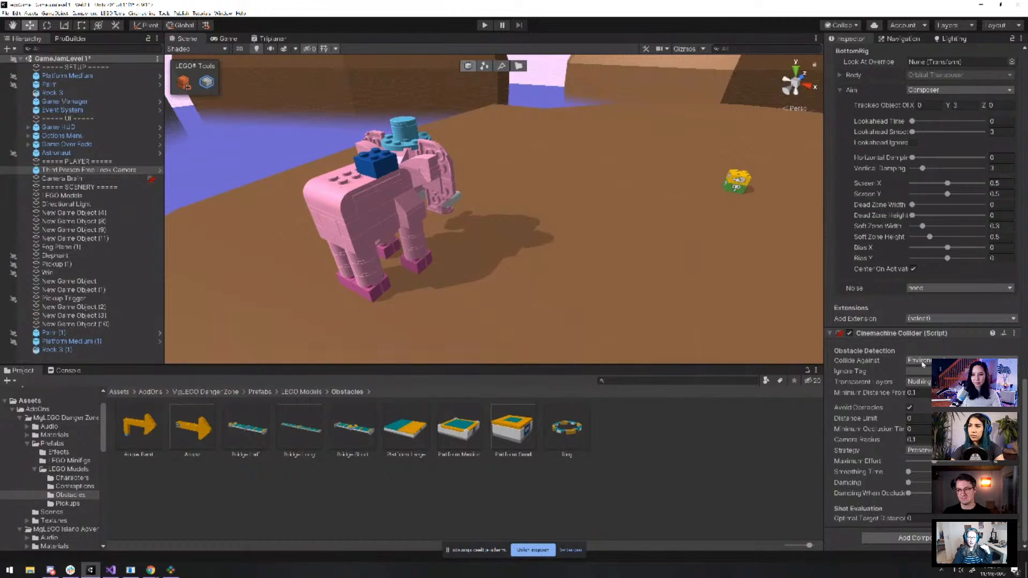
pyautogui.click(662, 286)
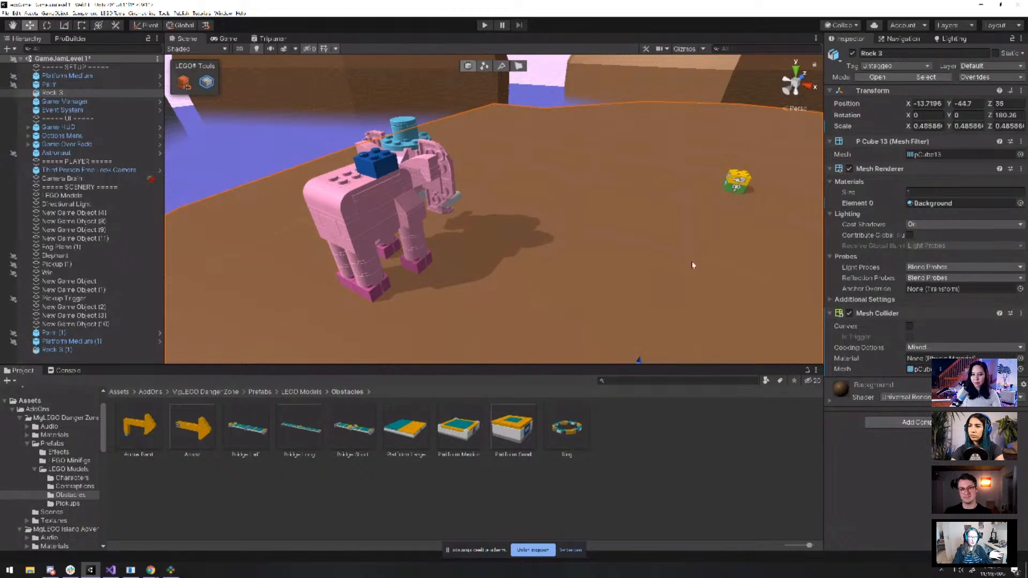
# Put Rock 3 on the Environment layer and play-test by running the minifig left and forward
pyautogui.click(980, 66)
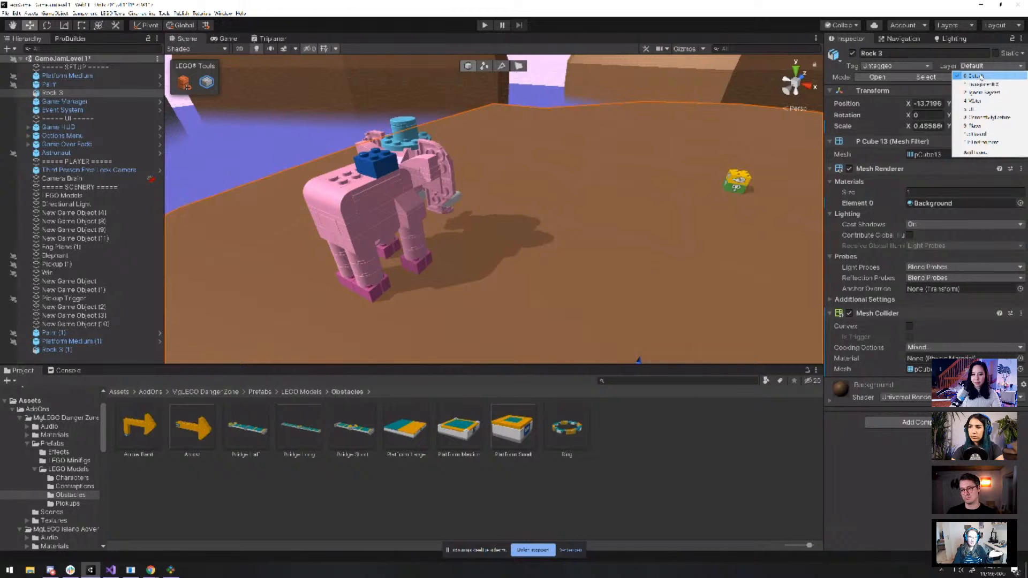
pyautogui.click(975, 143)
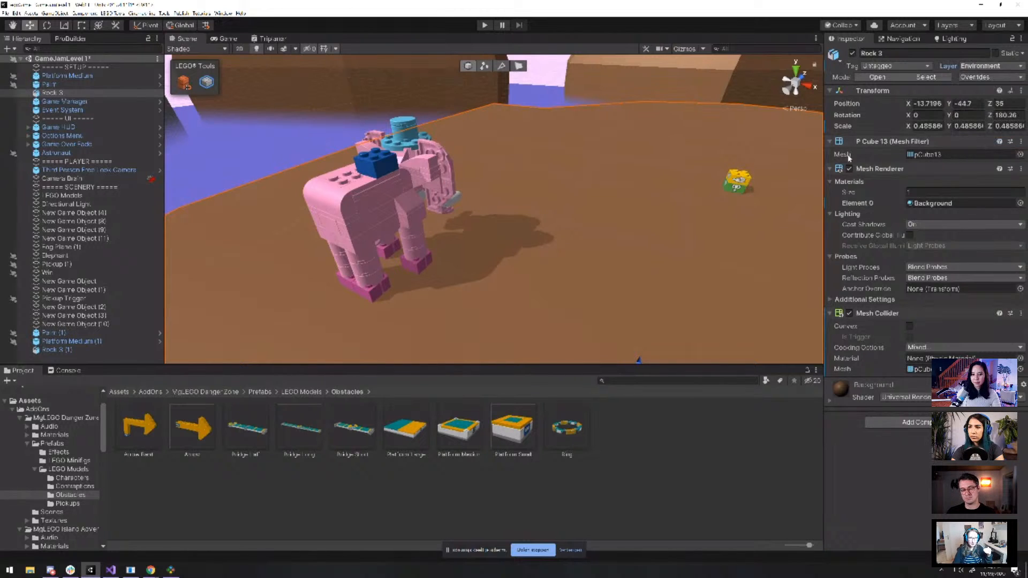
pyautogui.click(483, 27)
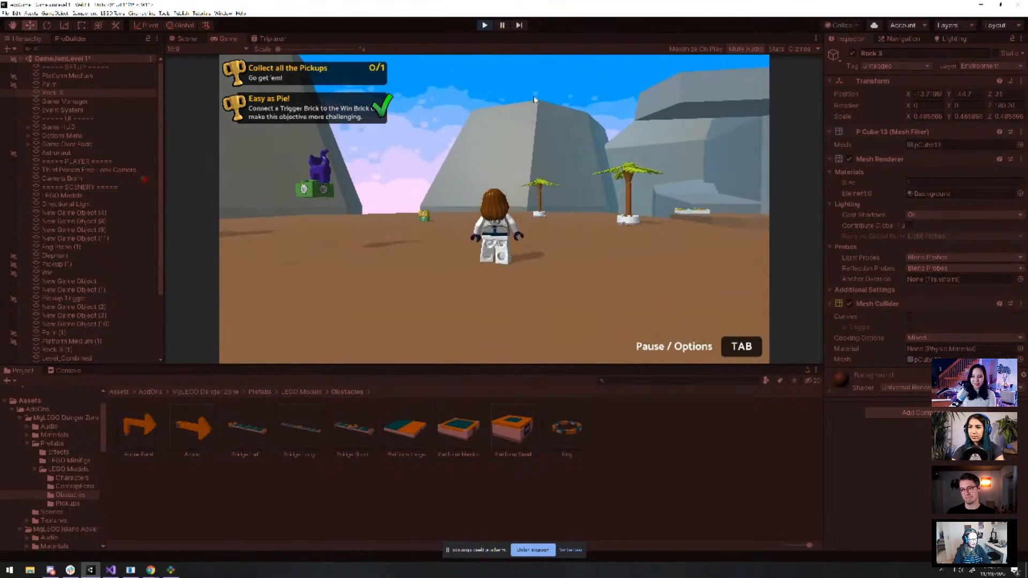
pyautogui.press('a')
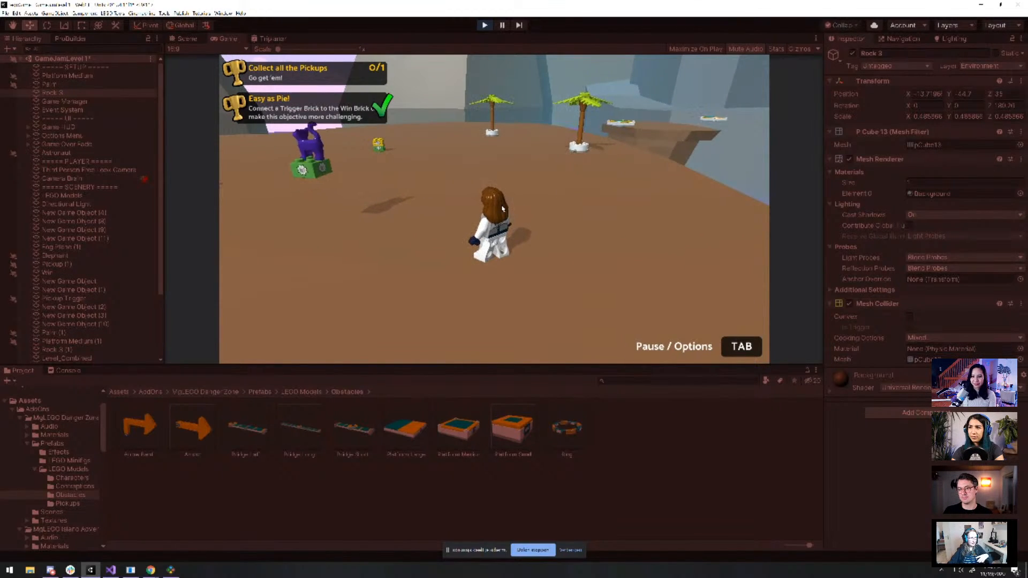
pyautogui.press('w')
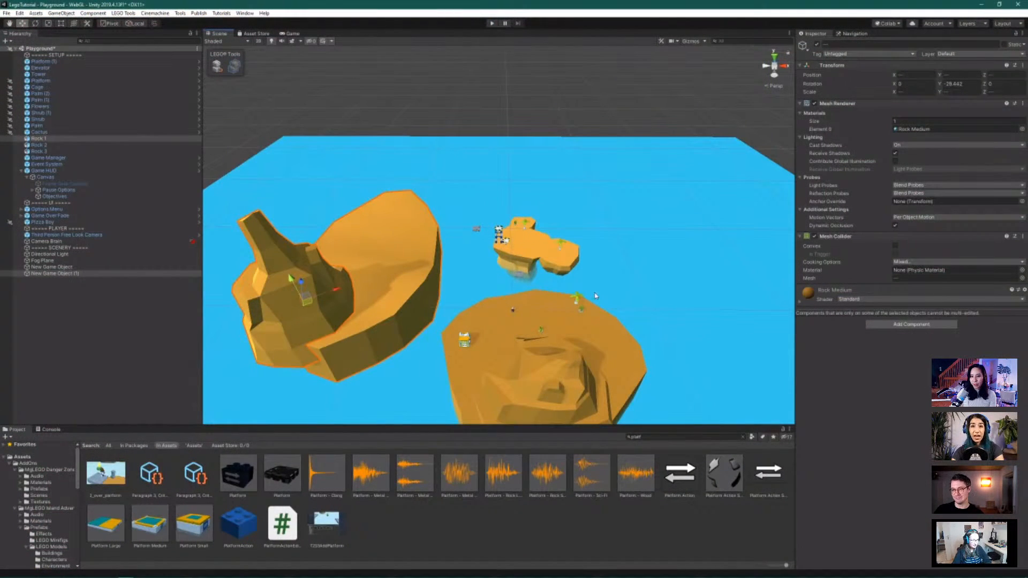
# Frame the Game HUD object in the Scene view and collapse its children in the Hierarchy
pyautogui.keyDown('alt'); pyautogui.moveTo(595, 295); pyautogui.dragTo(508, 246); pyautogui.keyUp('alt')
pyautogui.click(506, 245)
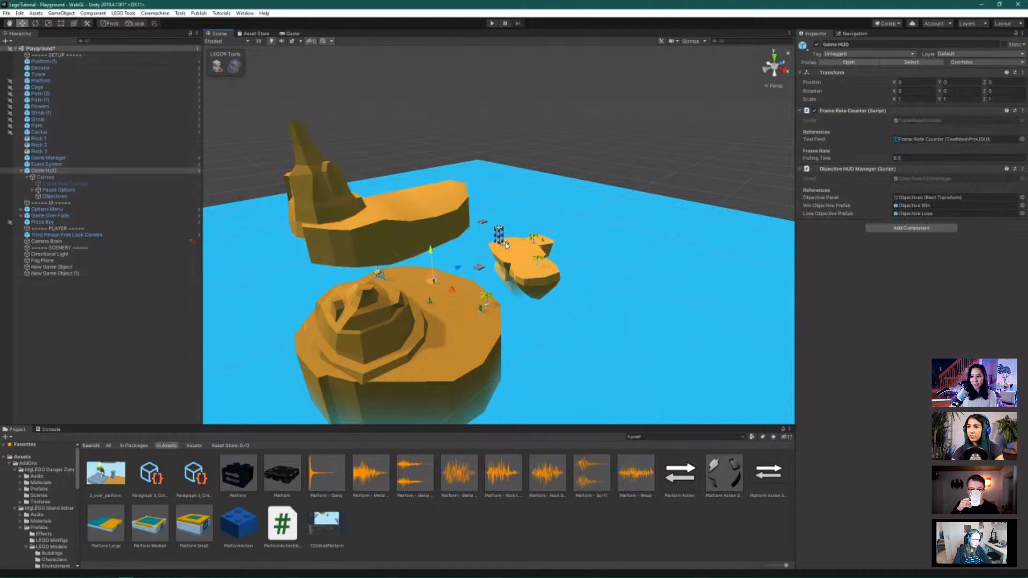
pyautogui.press('f')
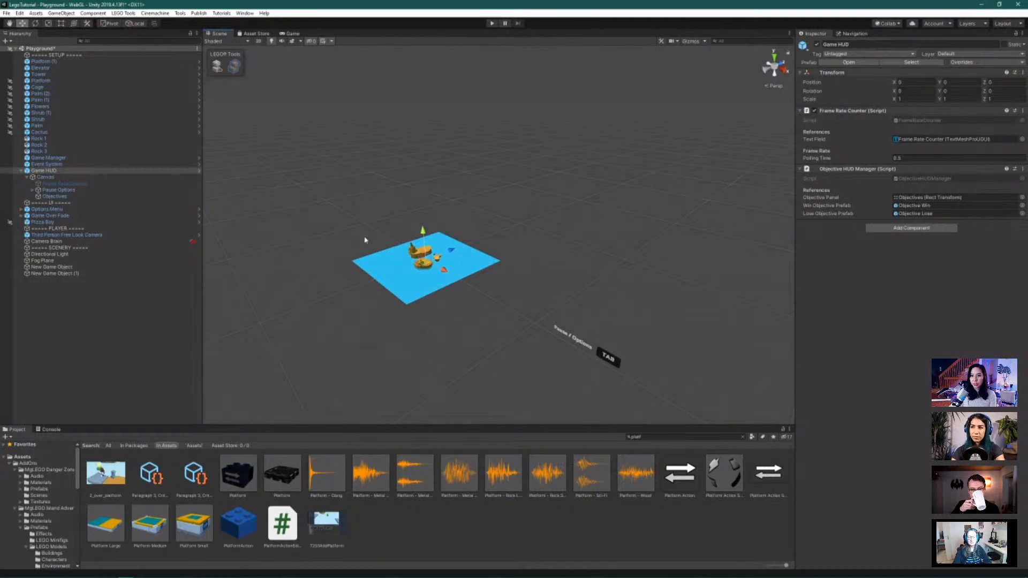
pyautogui.click(21, 170)
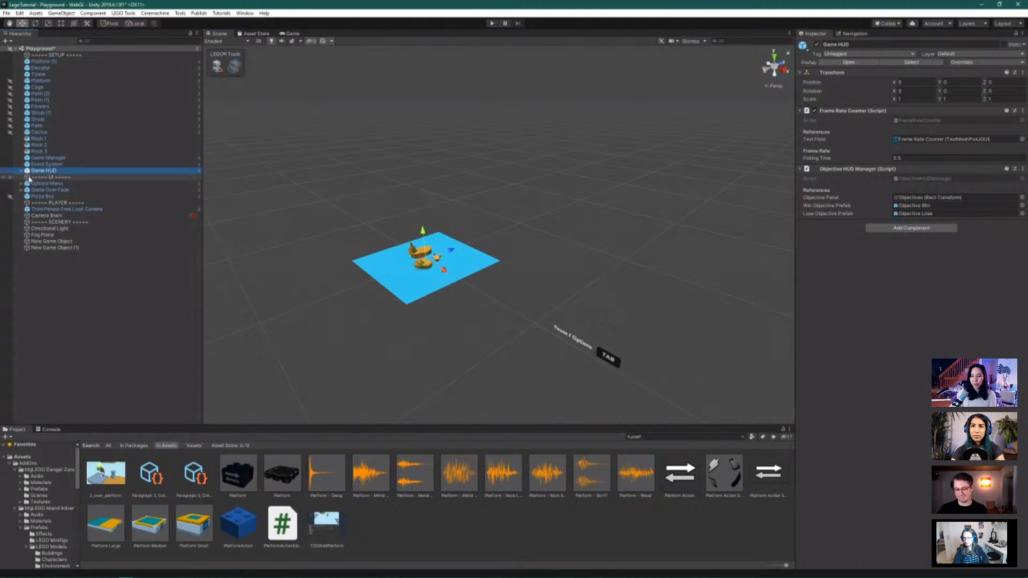
# Frame the Pizza Boy minifig, then orbit and zoom out to show it among the islands
pyautogui.click(80, 196)
pyautogui.press('f')
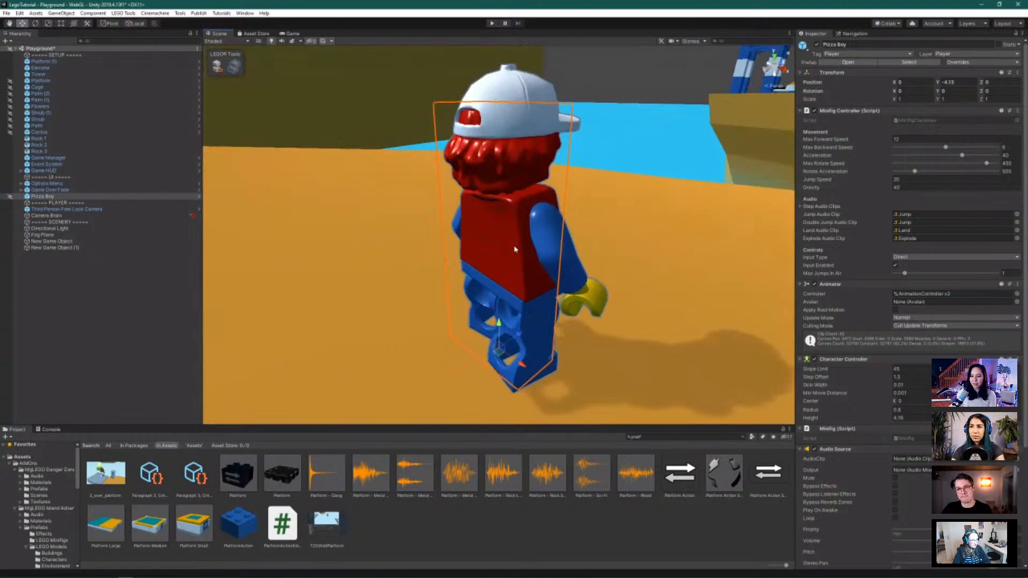
pyautogui.scroll(-3, 514, 249)
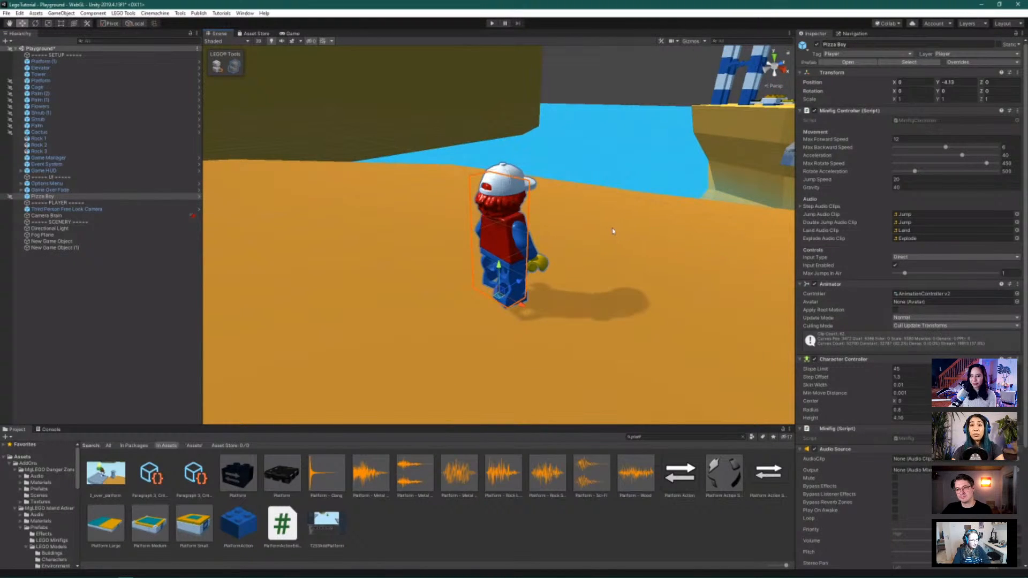
pyautogui.keyDown('alt'); pyautogui.moveTo(612, 231); pyautogui.dragTo(680, 176); pyautogui.keyUp('alt')
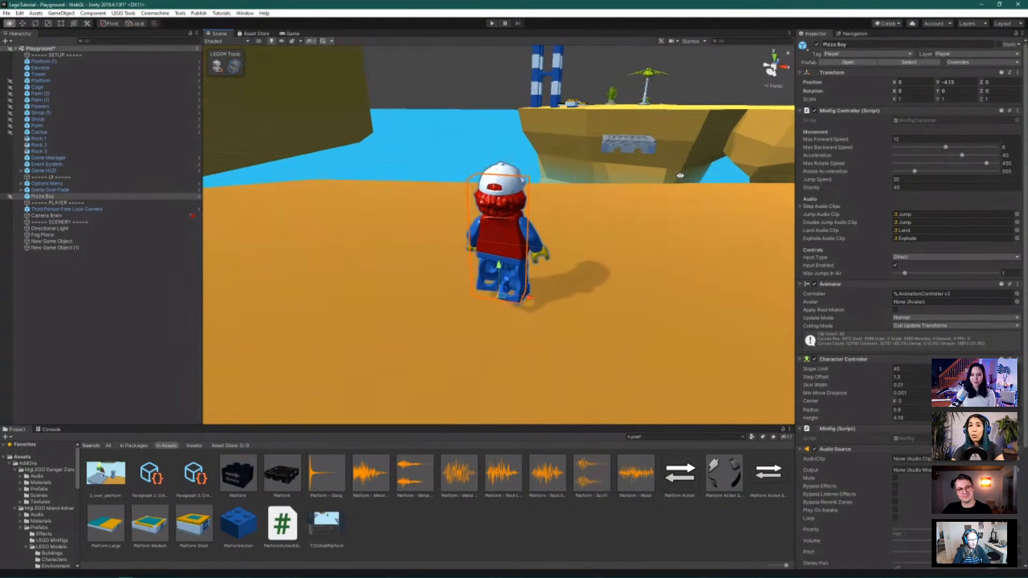
pyautogui.scroll(-5, 680, 171)
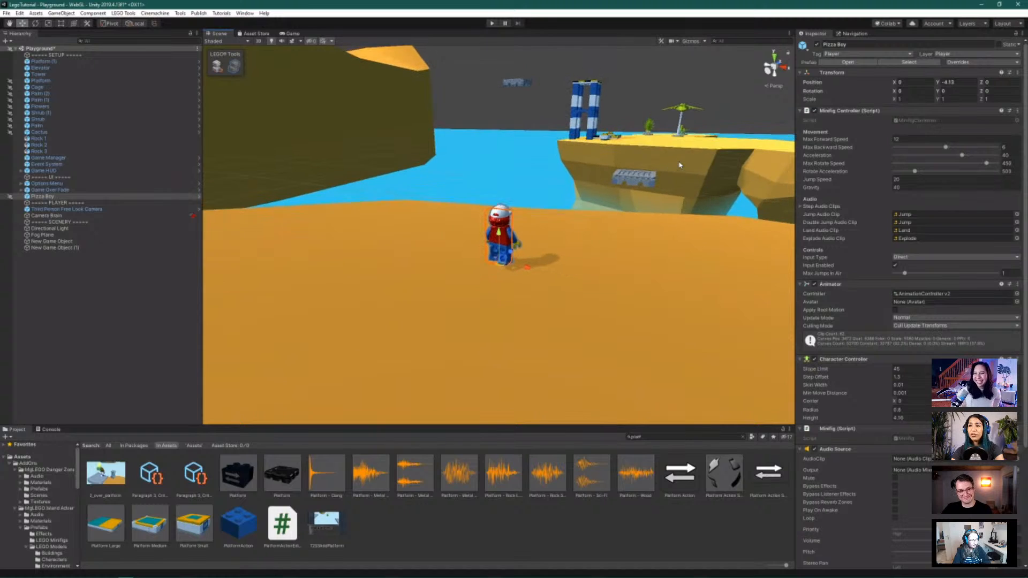
pyautogui.keyDown('alt'); pyautogui.moveTo(649, 243); pyautogui.dragTo(608, 249); pyautogui.keyUp('alt')
pyautogui.scroll(-4, 627, 215)
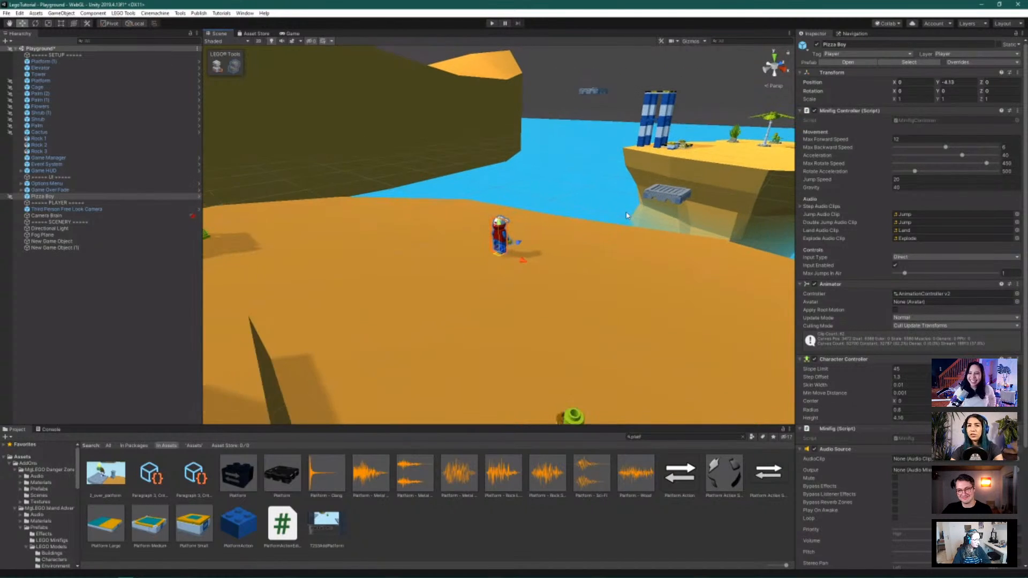
pyautogui.scroll(-2, 627, 216)
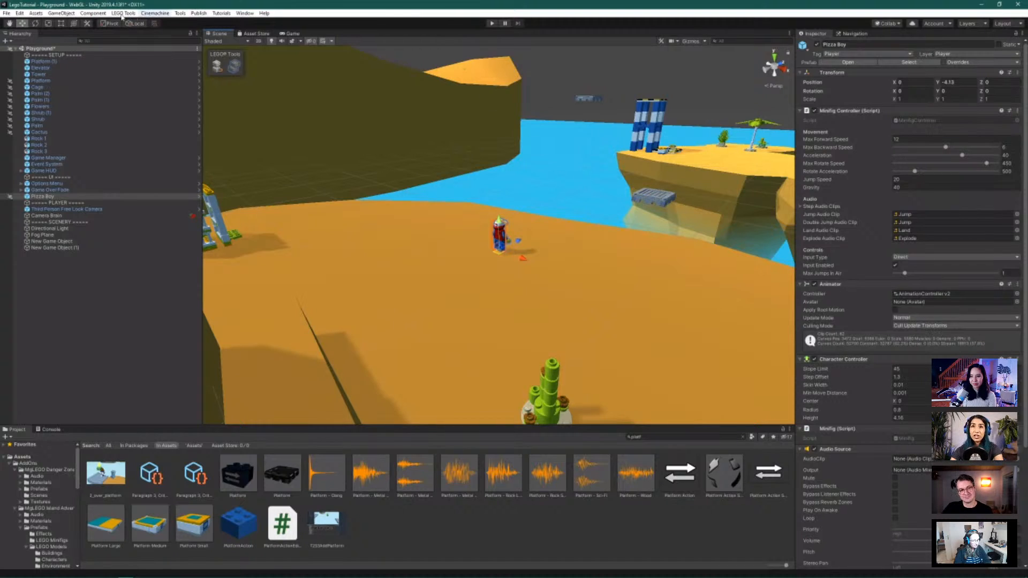
# Show the Colors page of Preferences and inspect the Playmode tint colour without changing it
pyautogui.click(20, 13)
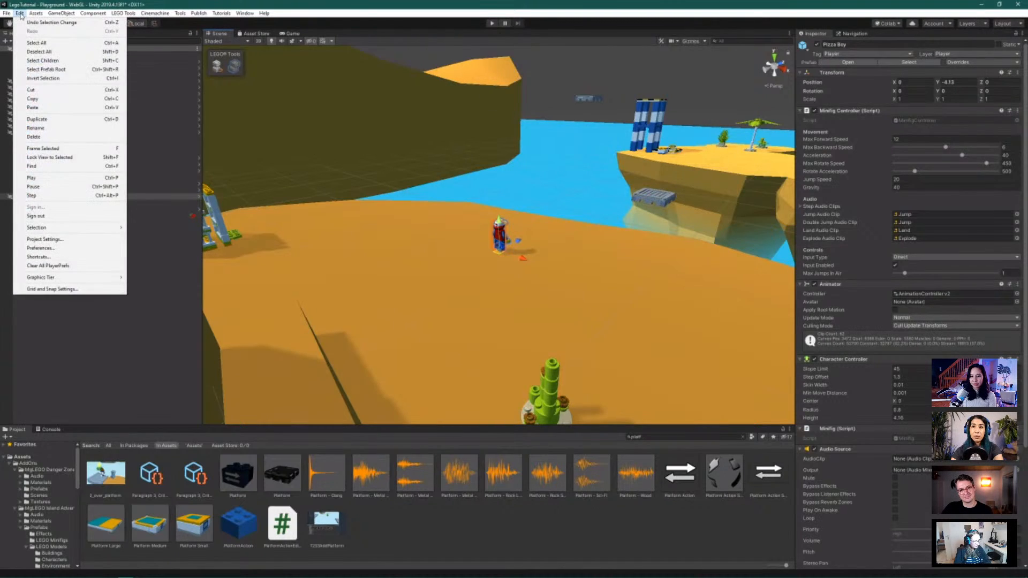
pyautogui.click(90, 248)
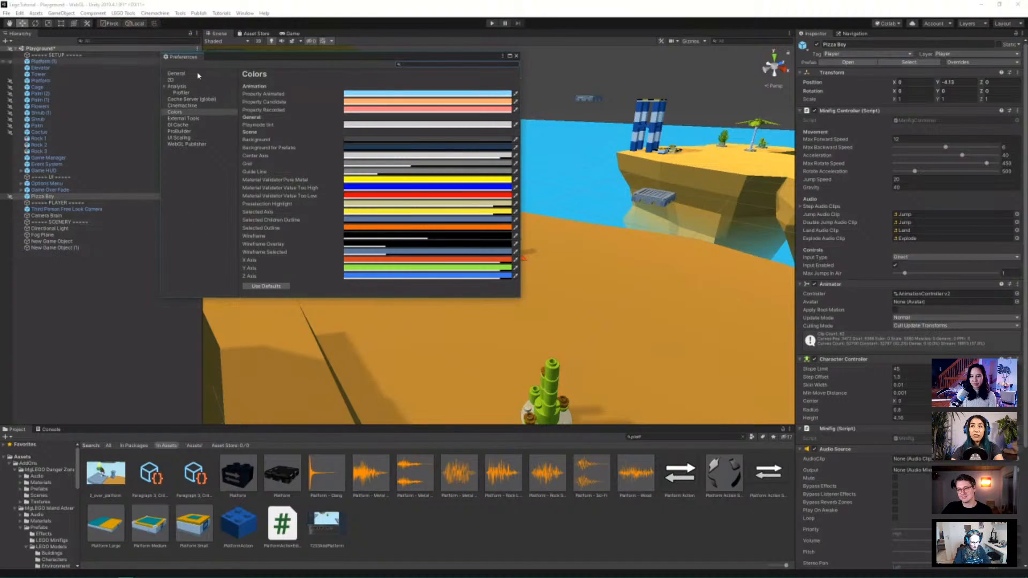
pyautogui.click(183, 113)
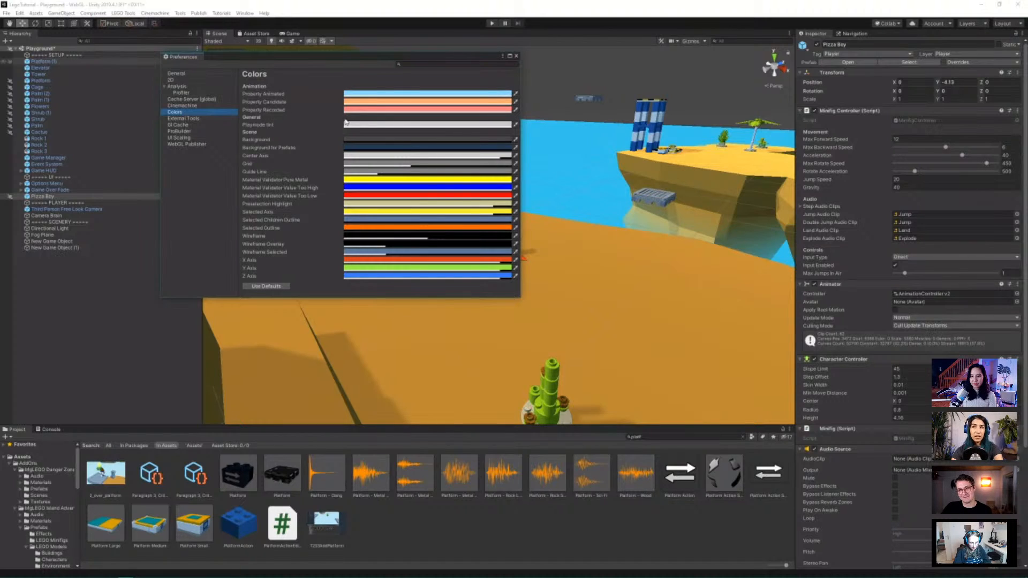
pyautogui.click(394, 129)
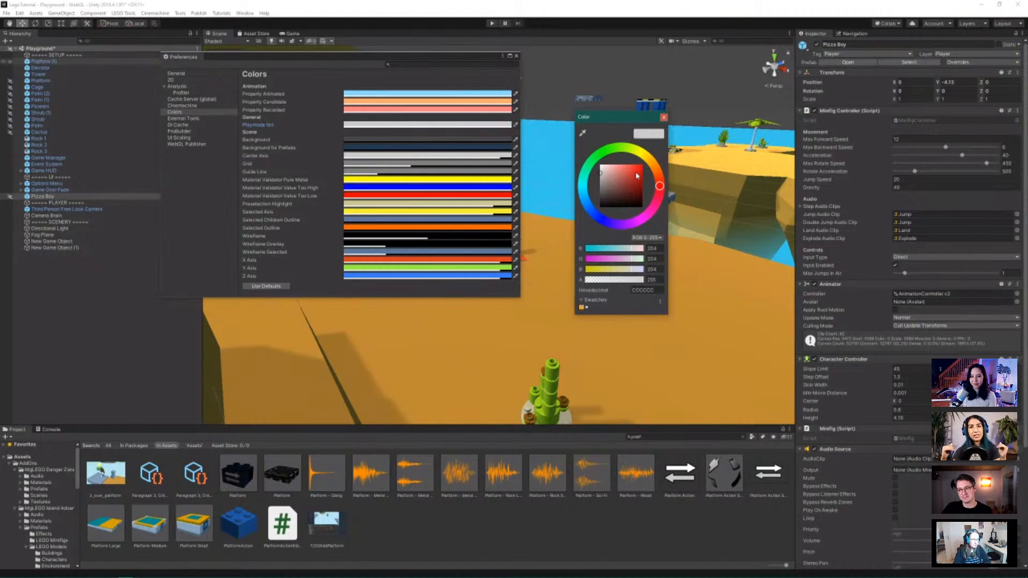
pyautogui.click(664, 117)
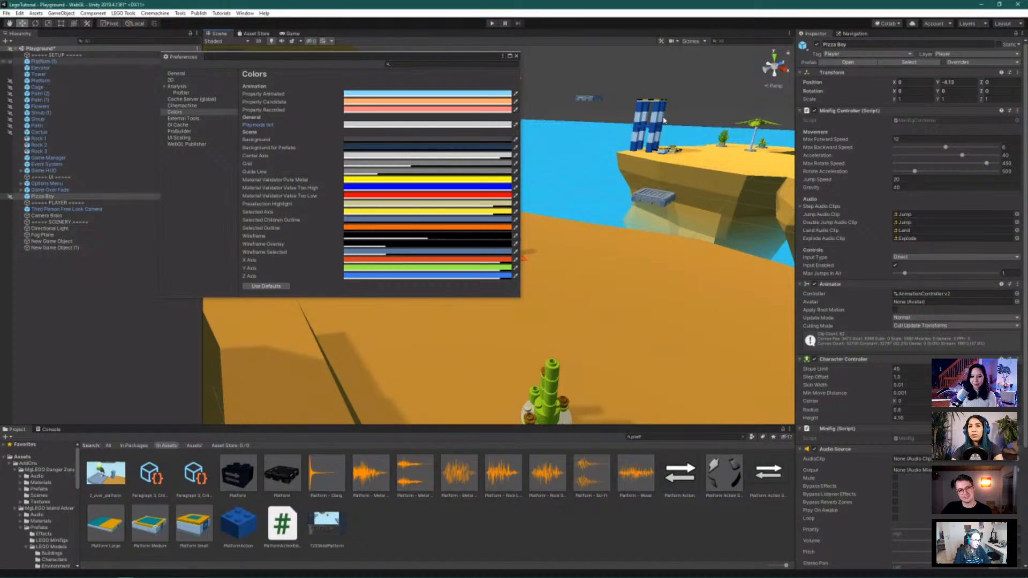
# Close the Preferences window
pyautogui.click(516, 57)
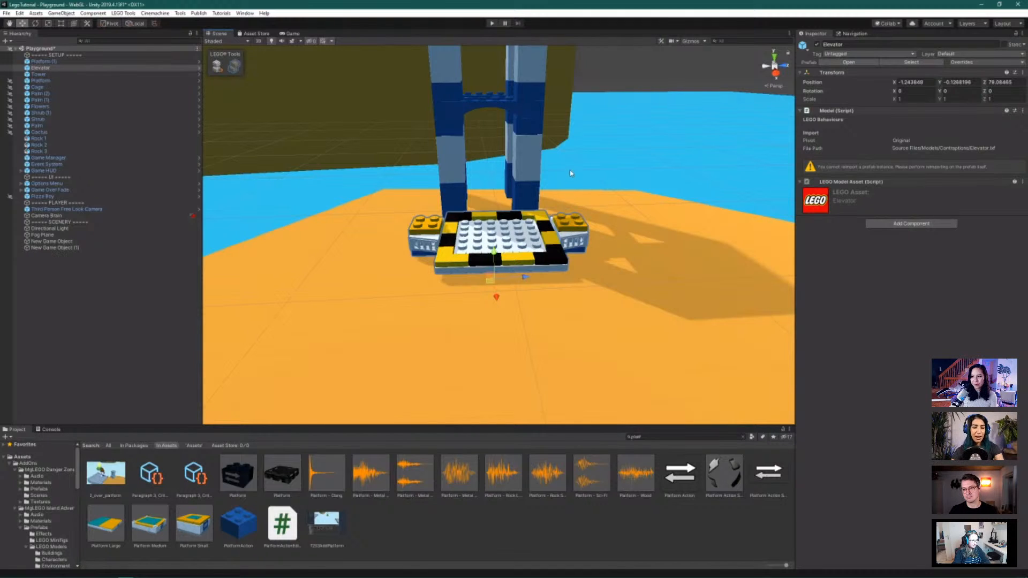
# Orbit and zoom the Scene view to look down on the elevator platform
pyautogui.keyDown('alt'); pyautogui.moveTo(582, 161); pyautogui.dragTo(589, 202); pyautogui.keyUp('alt')
pyautogui.scroll(2, 589, 238)
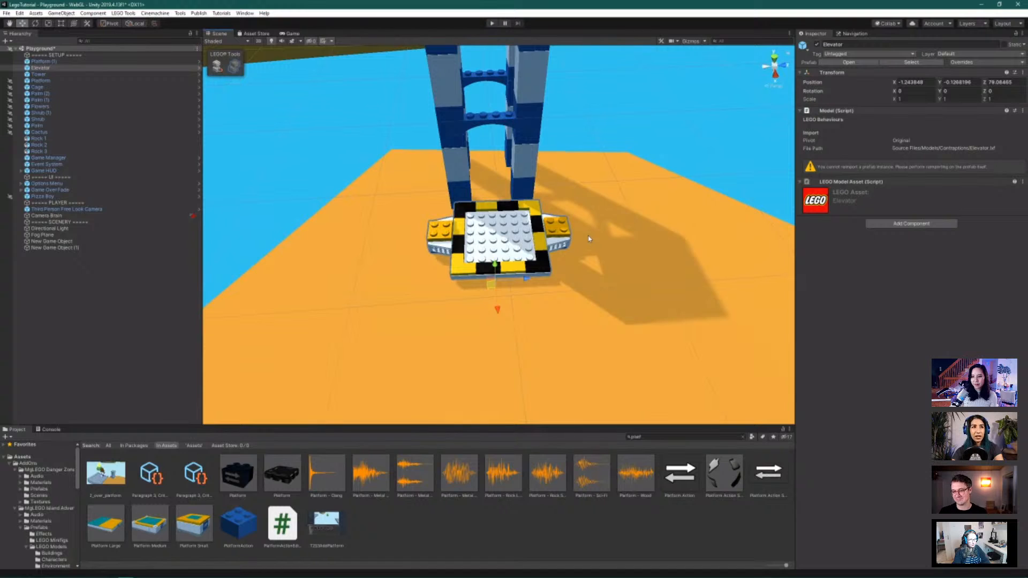
pyautogui.scroll(1, 589, 239)
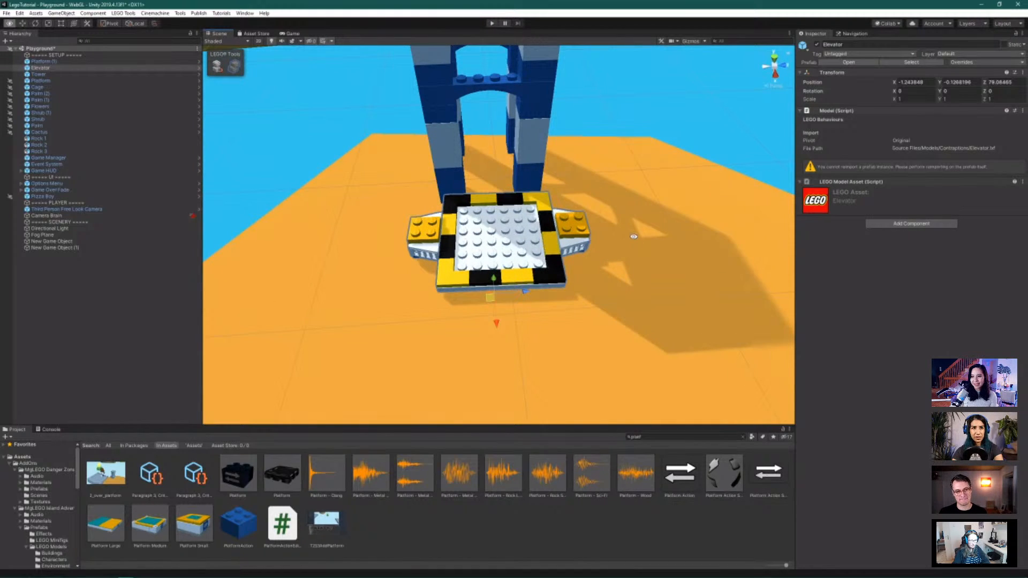
pyautogui.keyDown('alt'); pyautogui.moveTo(589, 239); pyautogui.dragTo(609, 223); pyautogui.keyUp('alt')
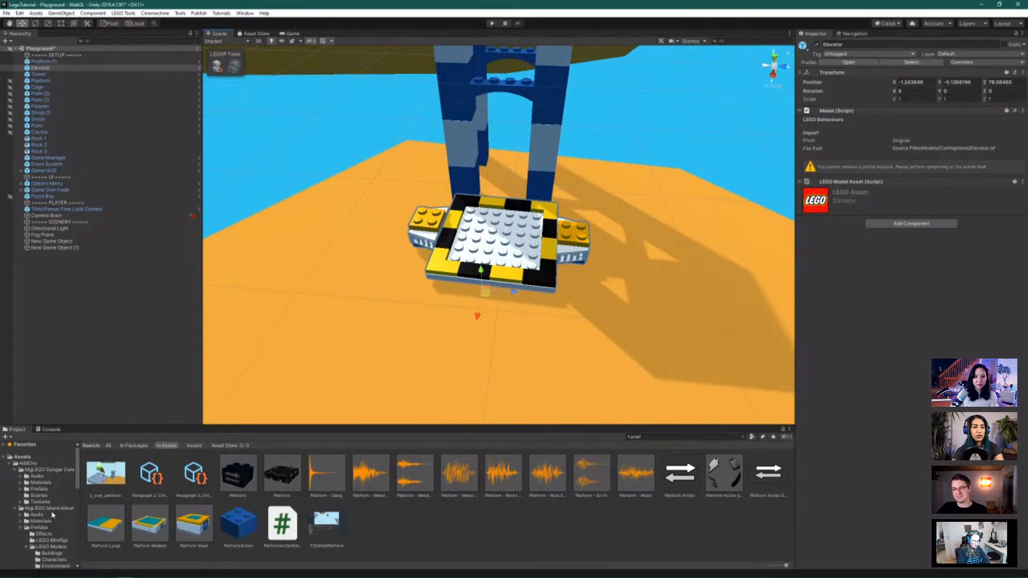
# Open Assets/LEGO/Prefabs/LEGO Models in the Project panel to list its subfolders
pyautogui.scroll(-2, 52, 515)
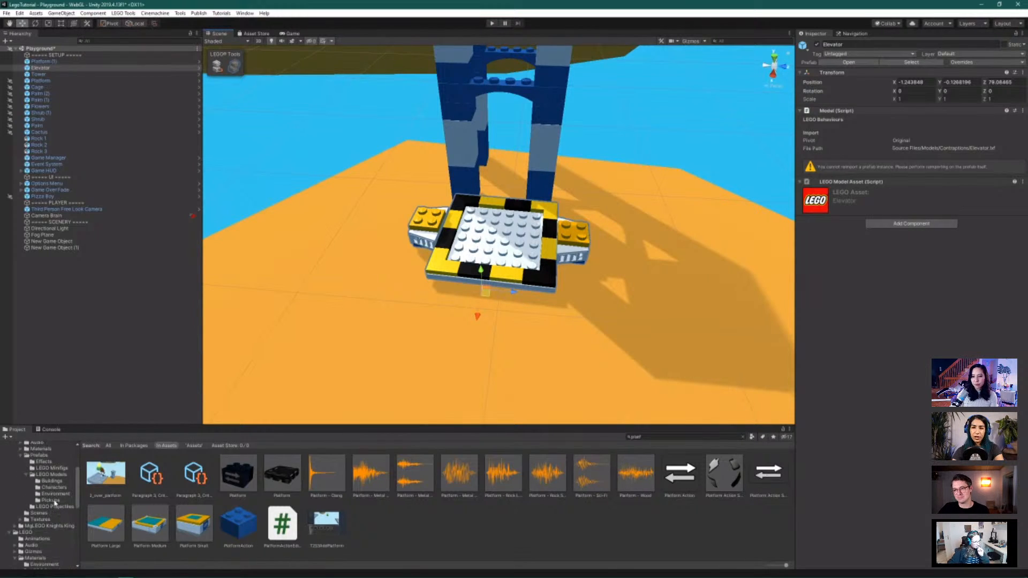
pyautogui.scroll(-1, 52, 516)
pyautogui.scroll(-5, 52, 520)
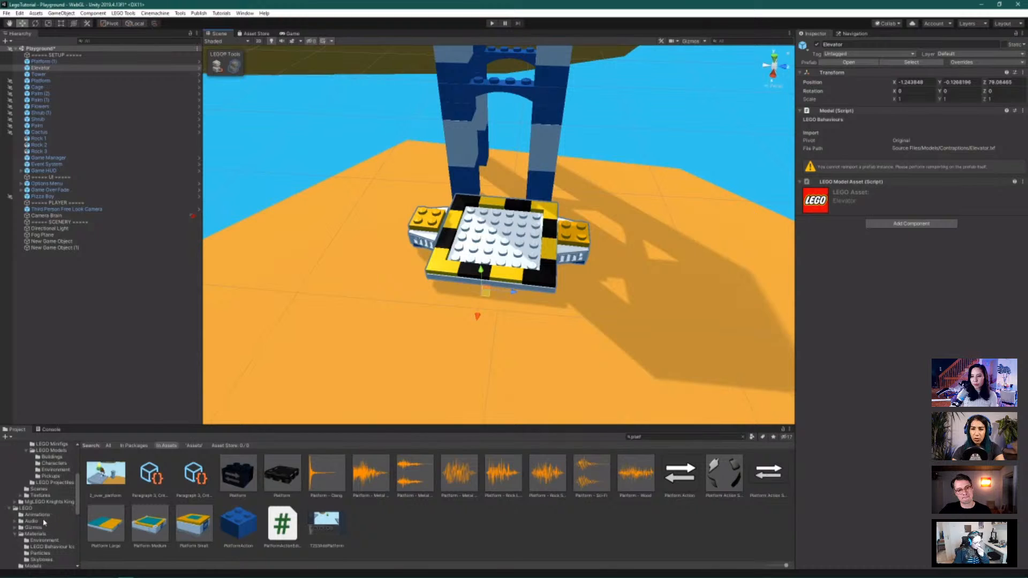
pyautogui.scroll(-5, 49, 518)
pyautogui.scroll(-6, 55, 529)
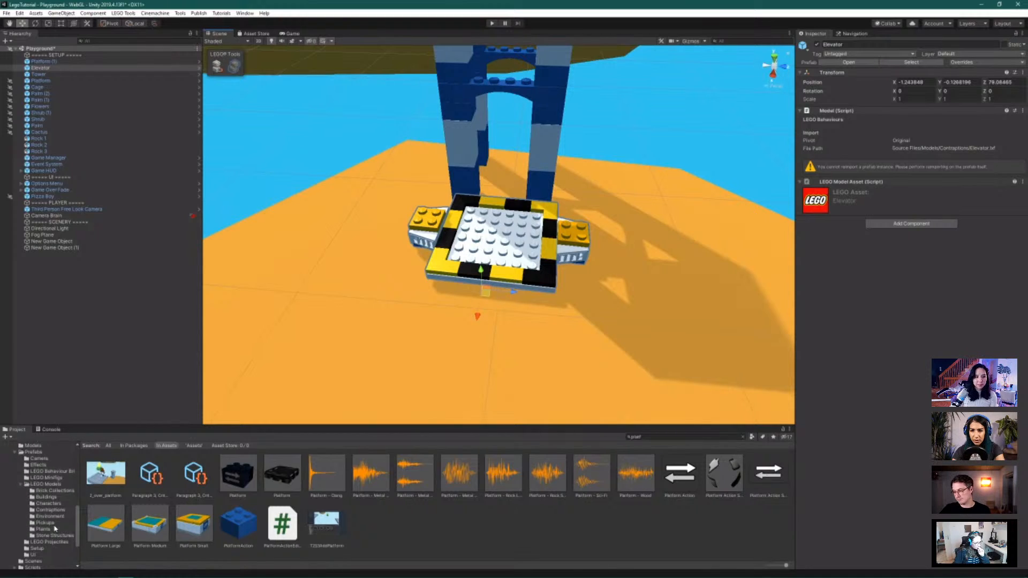
pyautogui.scroll(2, 55, 525)
pyautogui.click(54, 508)
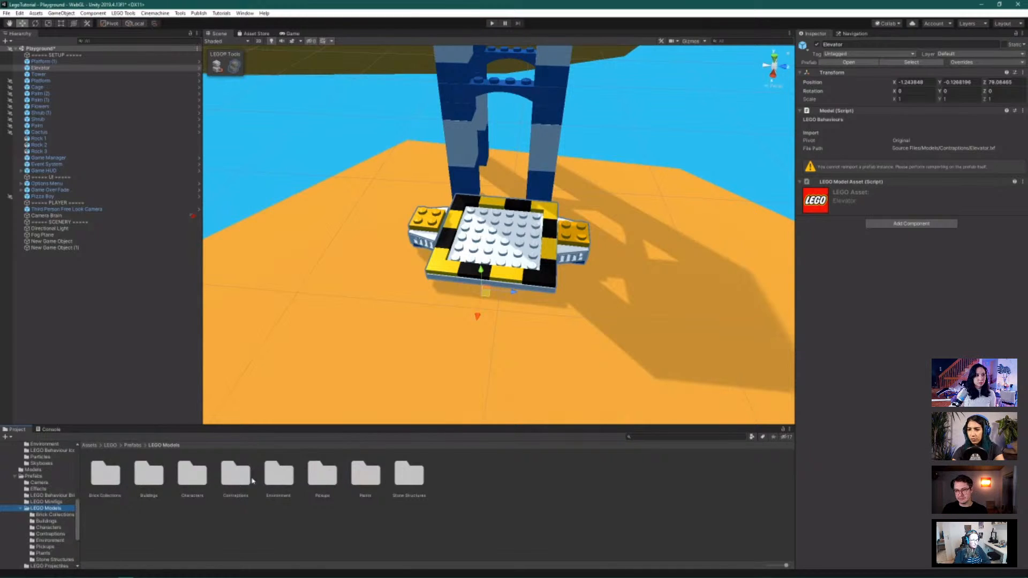
pyautogui.scroll(5, 43, 506)
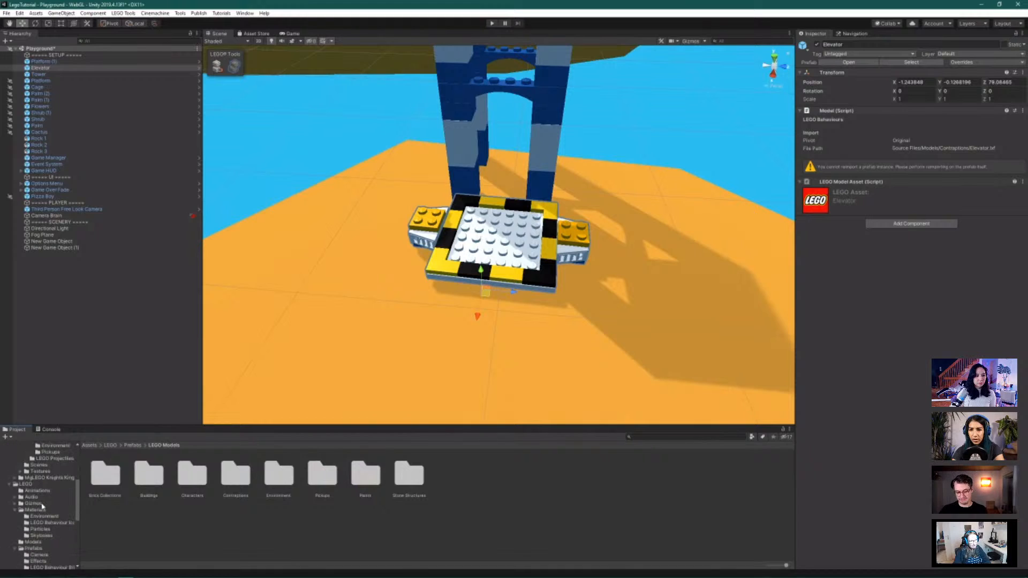
pyautogui.scroll(5, 42, 505)
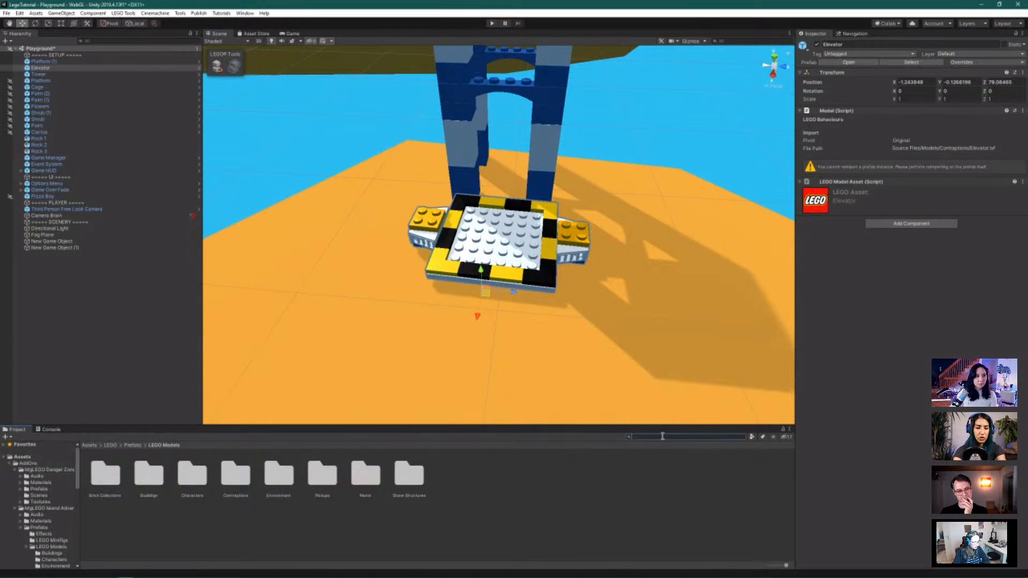
# Search the Project for 'behav' and open the Prefabs/LEGO Behaviour Bricks folder among the results
pyautogui.write('ehav')
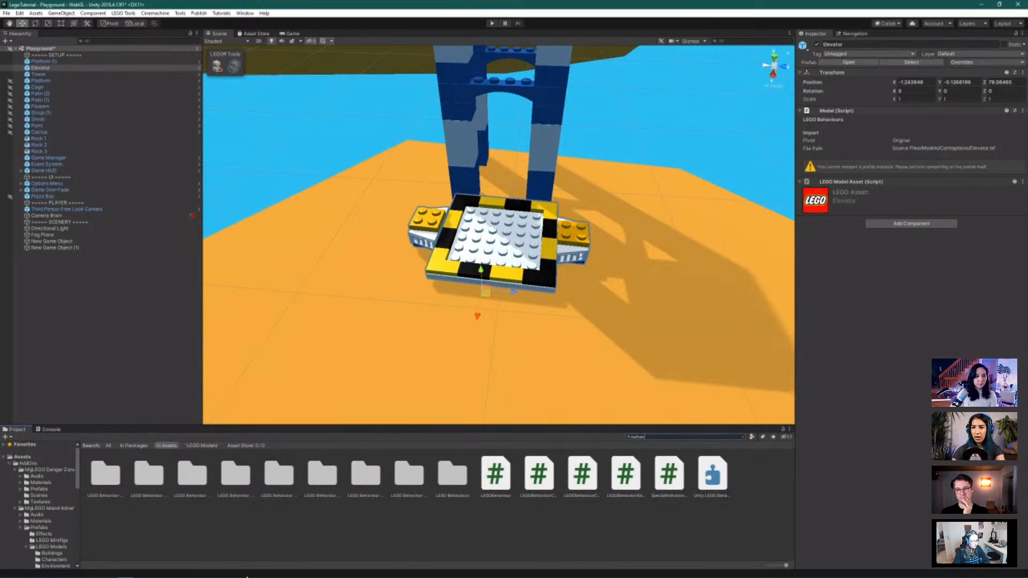
pyautogui.click(105, 474)
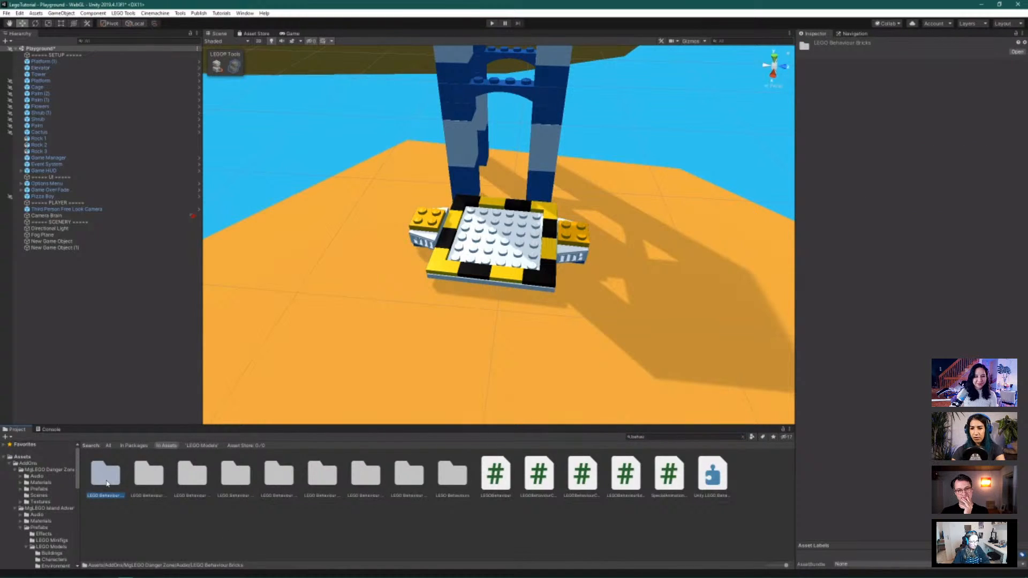
pyautogui.click(147, 483)
pyautogui.click(202, 472)
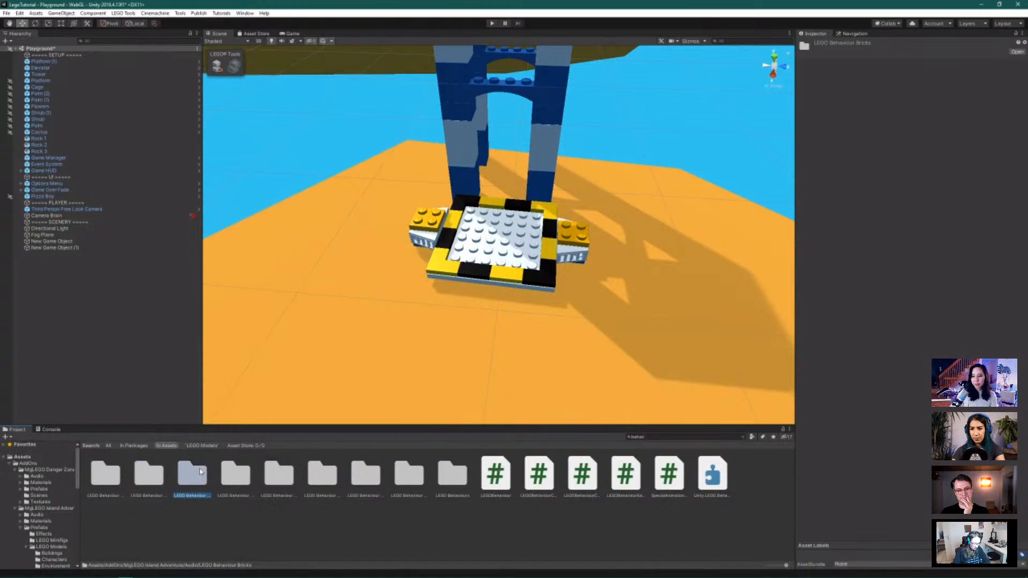
pyautogui.click(251, 471)
pyautogui.click(290, 475)
pyautogui.click(248, 477)
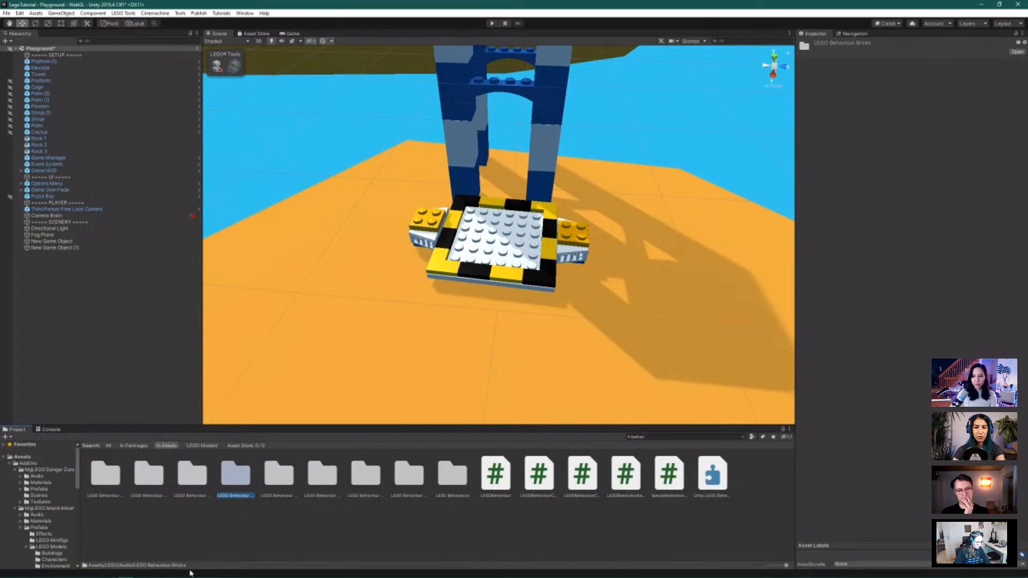
pyautogui.click(277, 489)
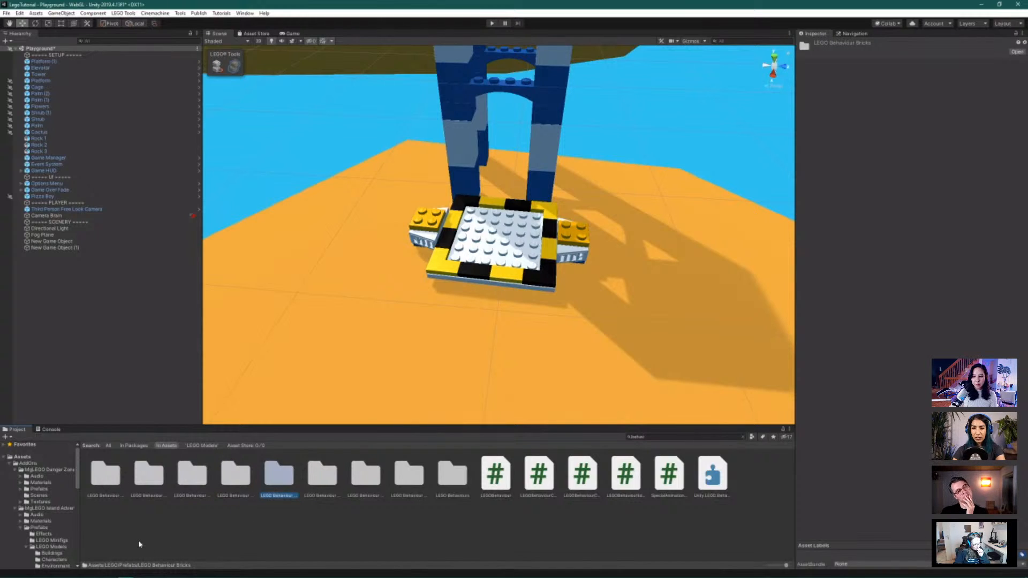
pyautogui.doubleClick(282, 478)
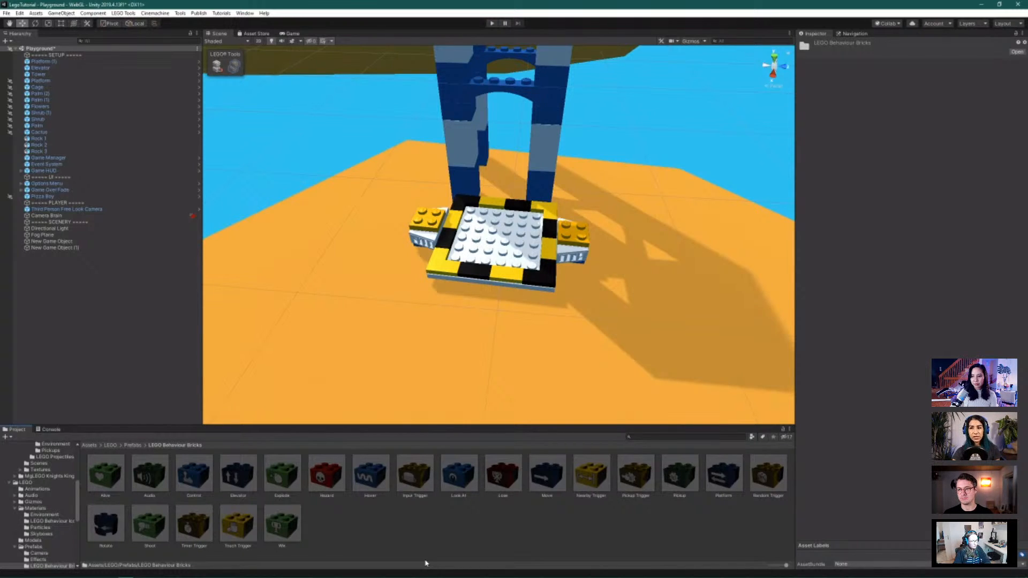
# Zoom and orbit around the tower to survey the floating islands from several angles
pyautogui.scroll(-10, 471, 321)
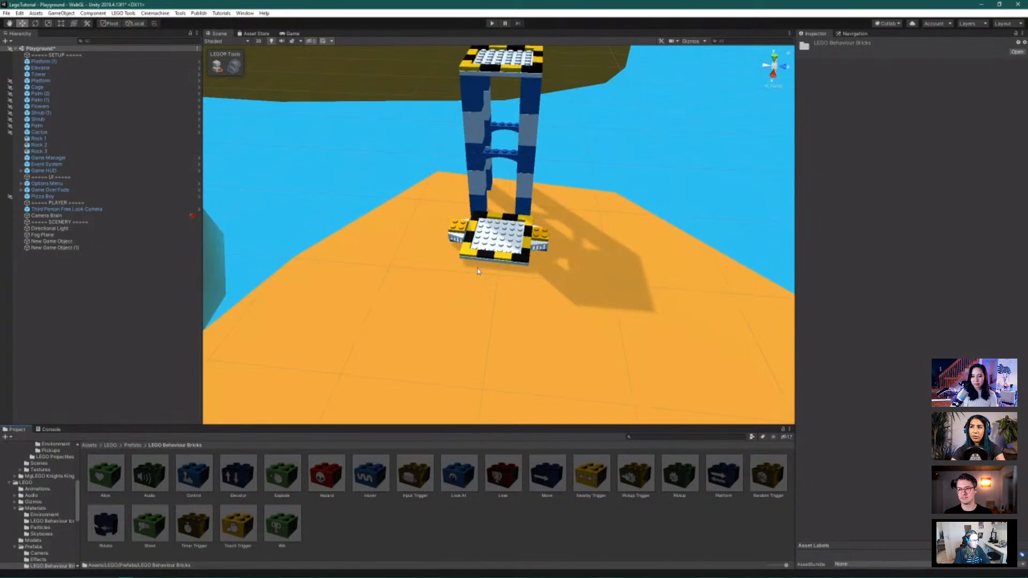
pyautogui.scroll(-10, 478, 271)
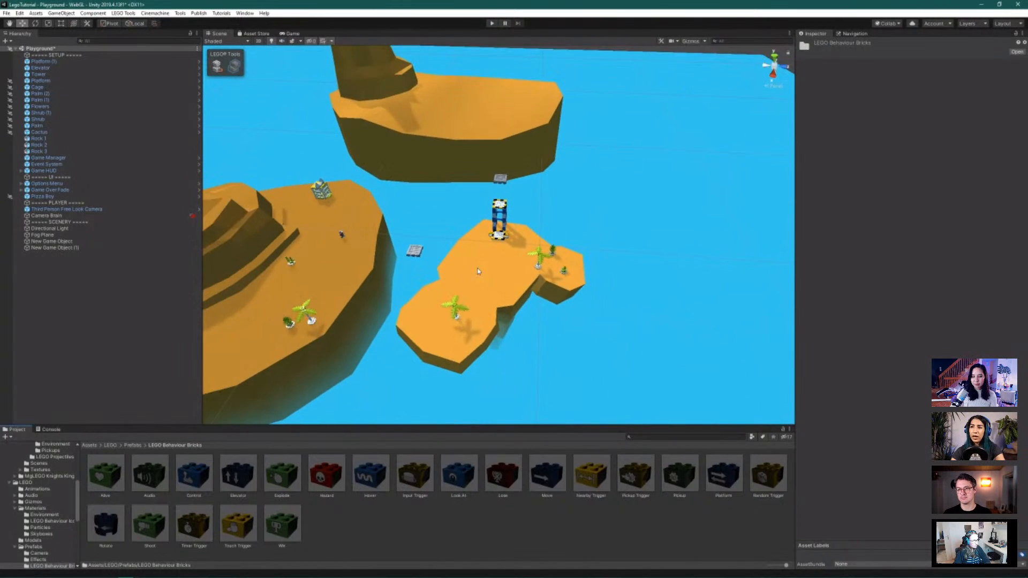
pyautogui.scroll(5, 478, 271)
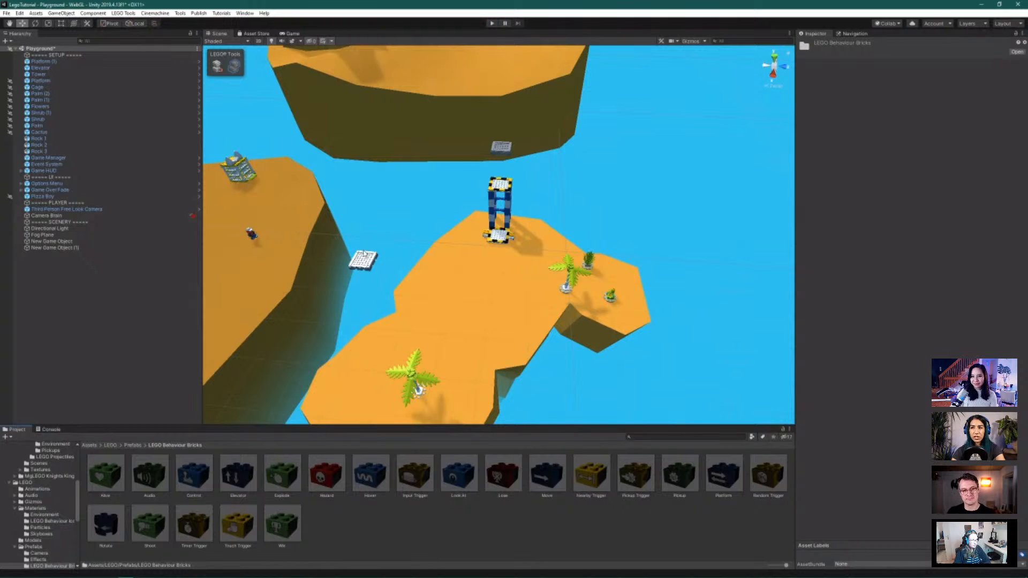
pyautogui.scroll(2, 464, 264)
pyautogui.keyDown('alt'); pyautogui.moveTo(648, 125); pyautogui.dragTo(421, 151); pyautogui.keyUp('alt')
pyautogui.scroll(-6, 718, 201)
pyautogui.keyDown('alt'); pyautogui.moveTo(737, 310); pyautogui.dragTo(709, 253); pyautogui.keyUp('alt')
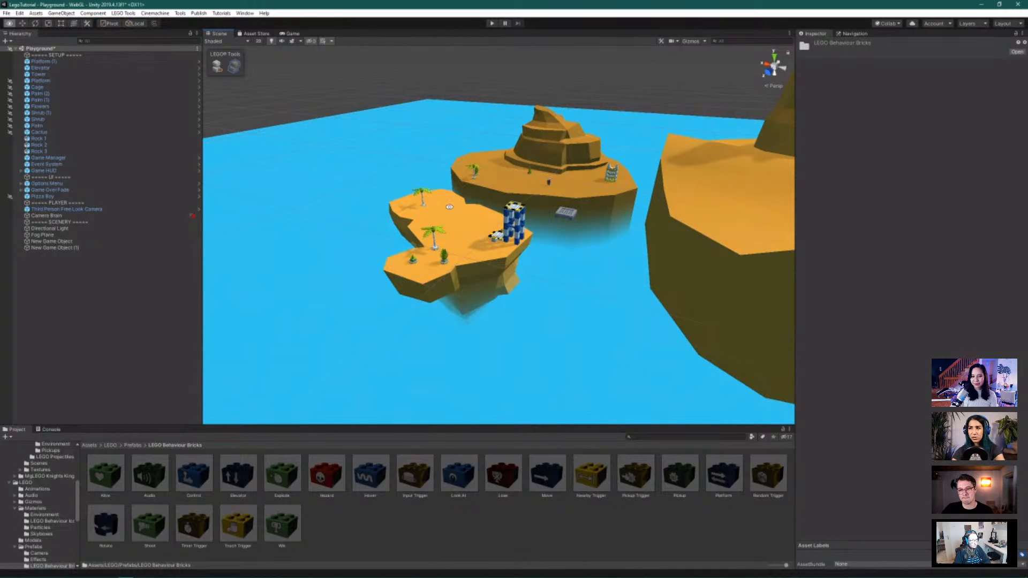
pyautogui.scroll(2, 586, 218)
pyautogui.keyDown('alt'); pyautogui.moveTo(665, 206); pyautogui.dragTo(717, 220); pyautogui.keyUp('alt')
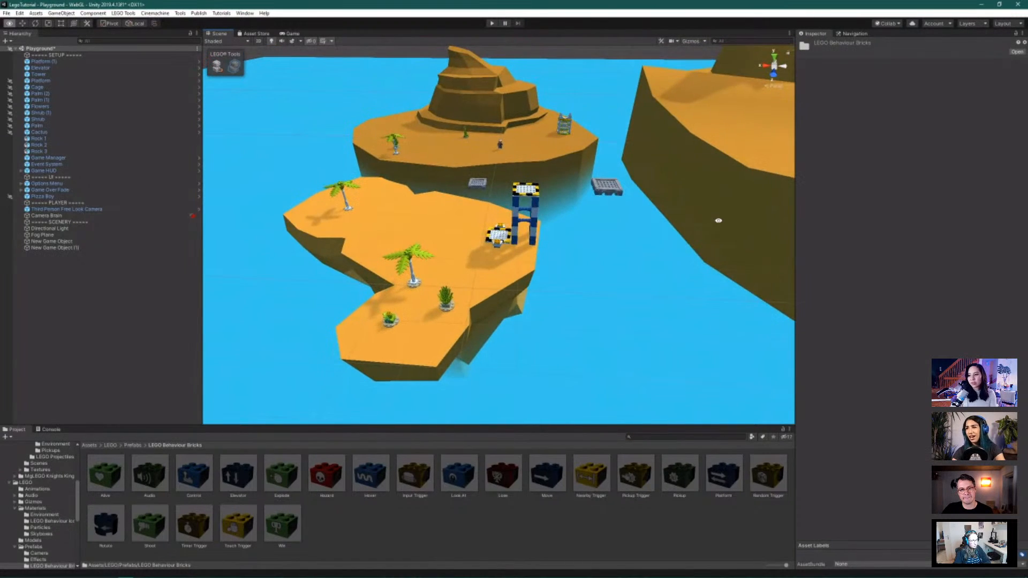
# Select Platform (1) in the Hierarchy, positioned at X -31.59, Y 14.4, Z 77.76
pyautogui.click(93, 248)
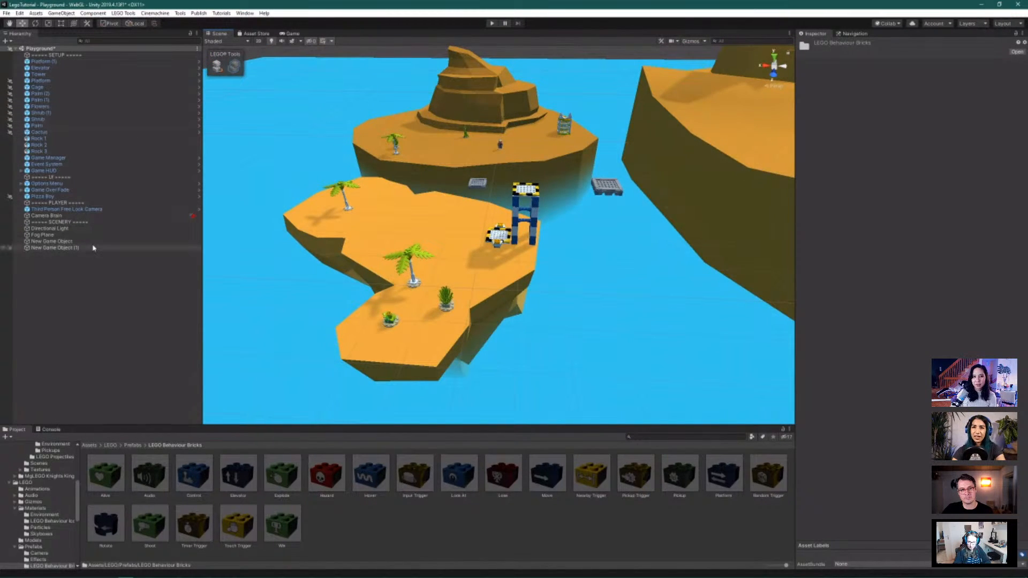
pyautogui.click(73, 81)
pyautogui.click(73, 62)
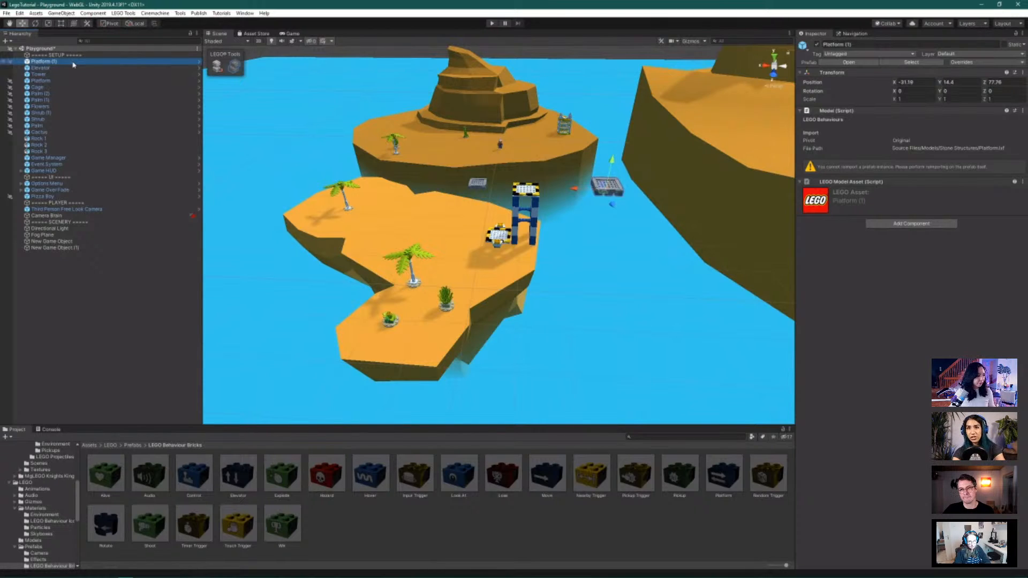
# Delete Platform (1), then frame and orbit around the Elevator model
pyautogui.press('Delete')
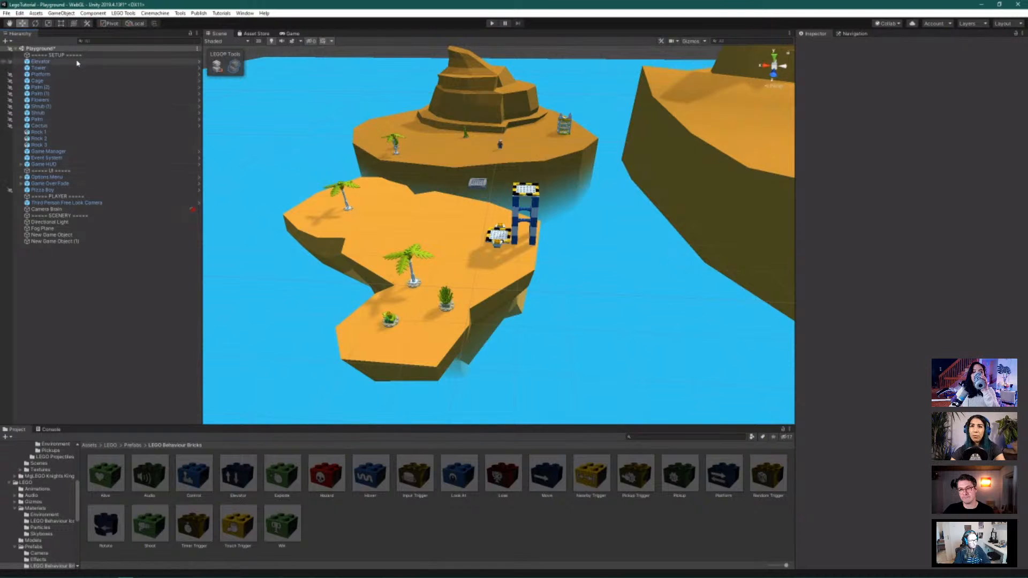
pyautogui.click(41, 61)
pyautogui.press('f')
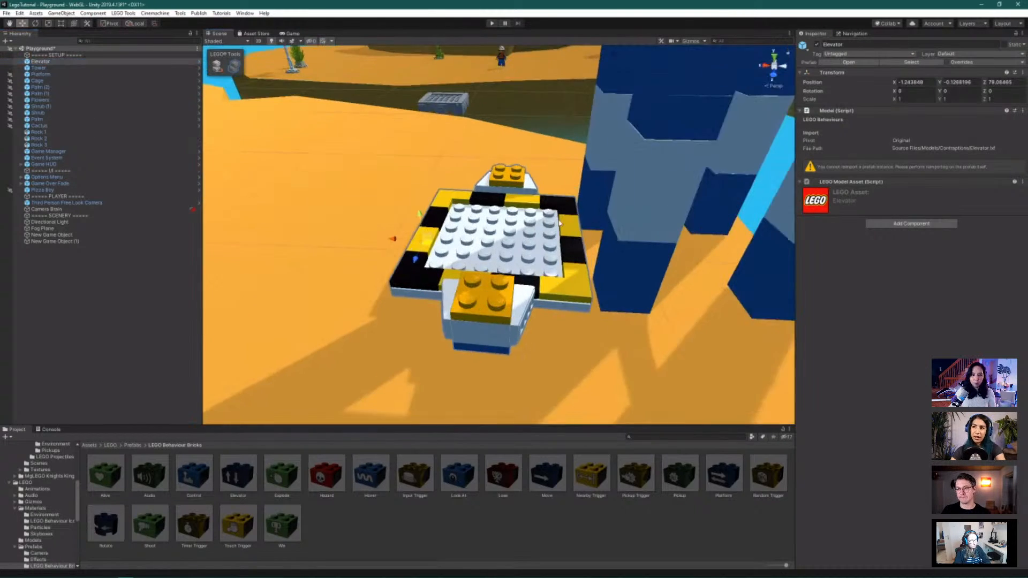
pyautogui.keyDown('alt'); pyautogui.moveTo(472, 273); pyautogui.dragTo(568, 289); pyautogui.keyUp('alt')
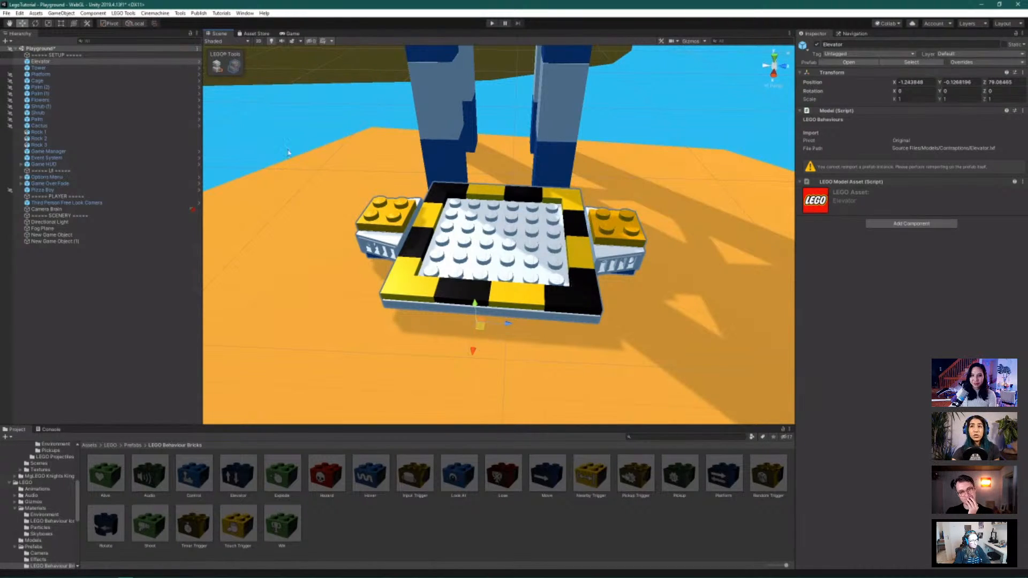
# Turn on Brick Building and drop an Elevator brick onto the platform's left edge
pyautogui.click(218, 69)
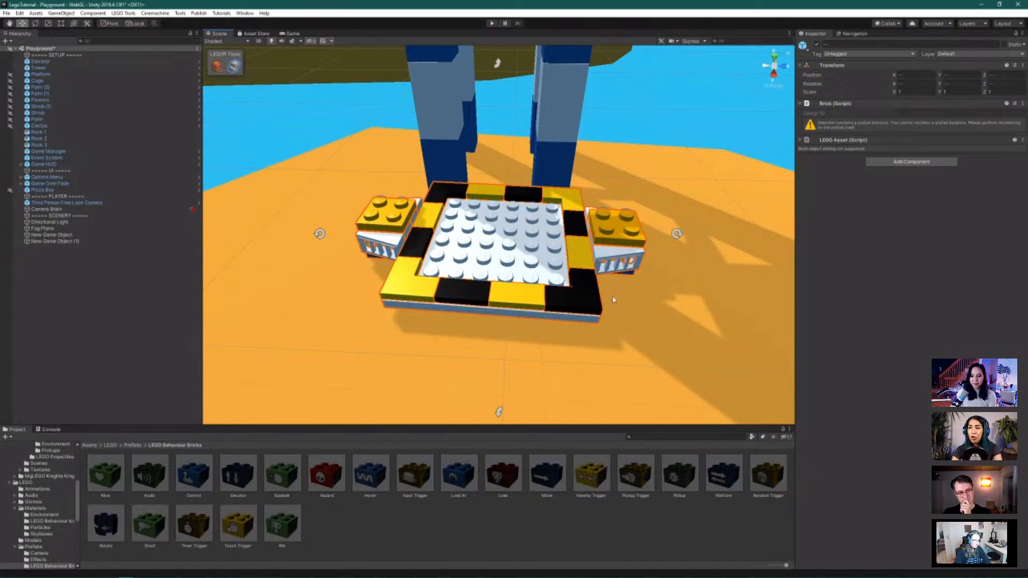
pyautogui.scroll(-2, 448, 260)
pyautogui.scroll(1, 448, 261)
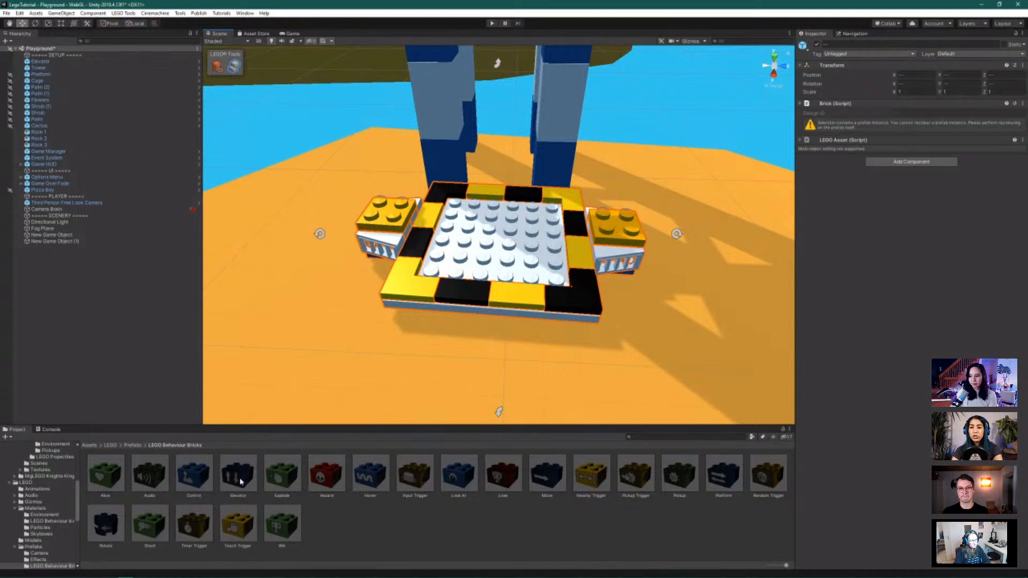
pyautogui.moveTo(239, 483); pyautogui.dragTo(379, 205)
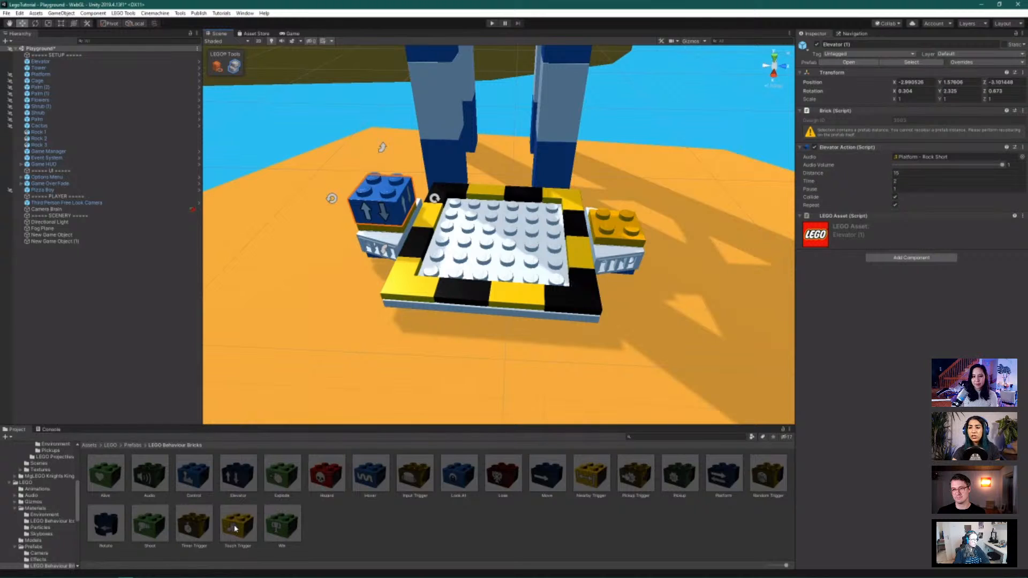
pyautogui.moveTo(234, 530); pyautogui.dragTo(619, 224)
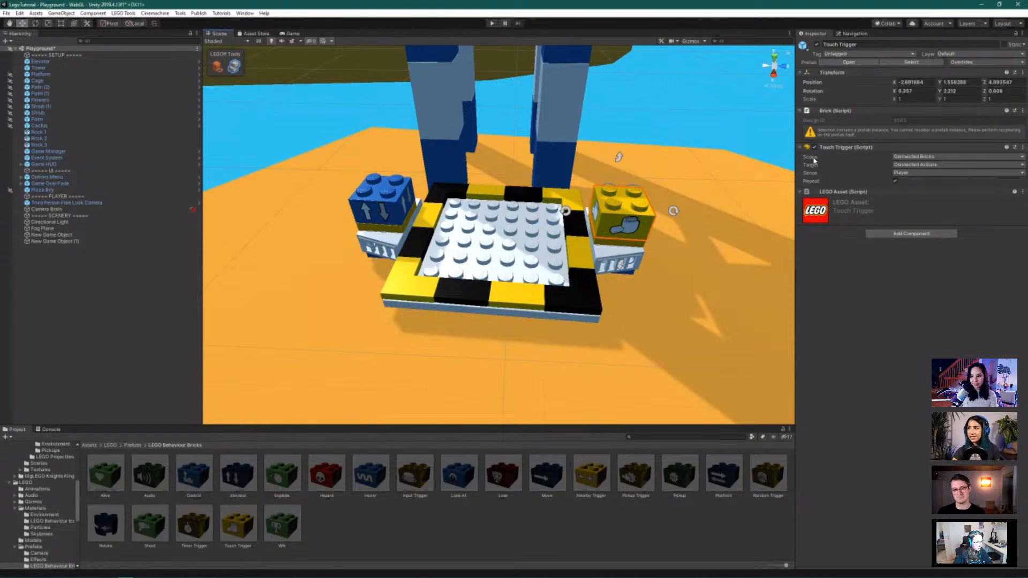
pyautogui.moveTo(813, 159)
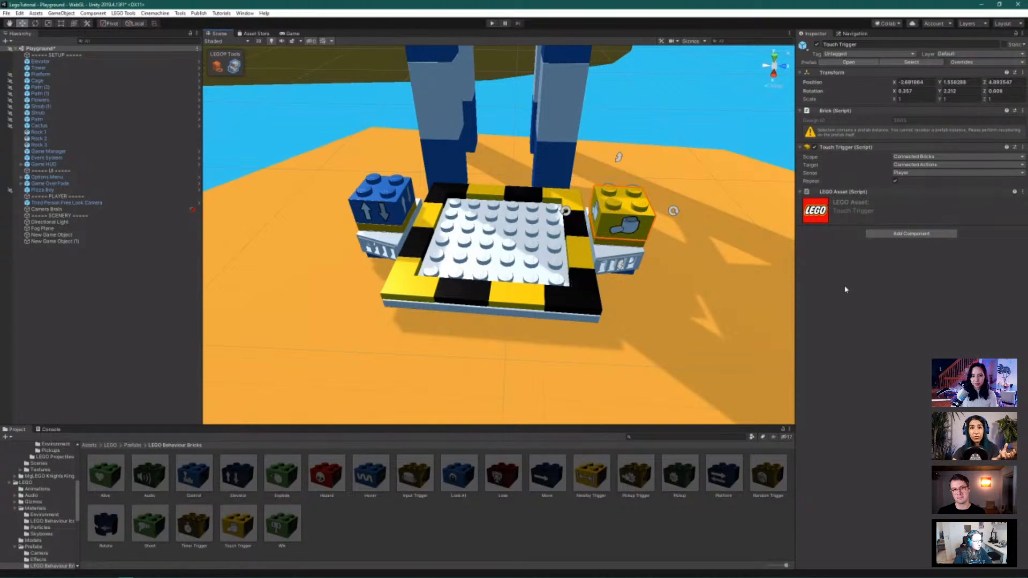
pyautogui.click(913, 166)
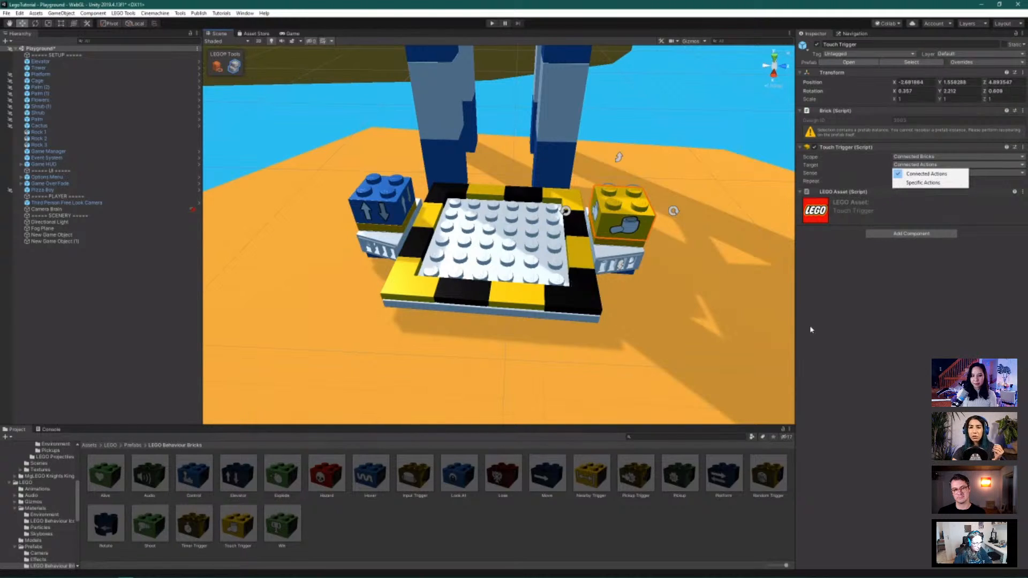
pyautogui.click(820, 348)
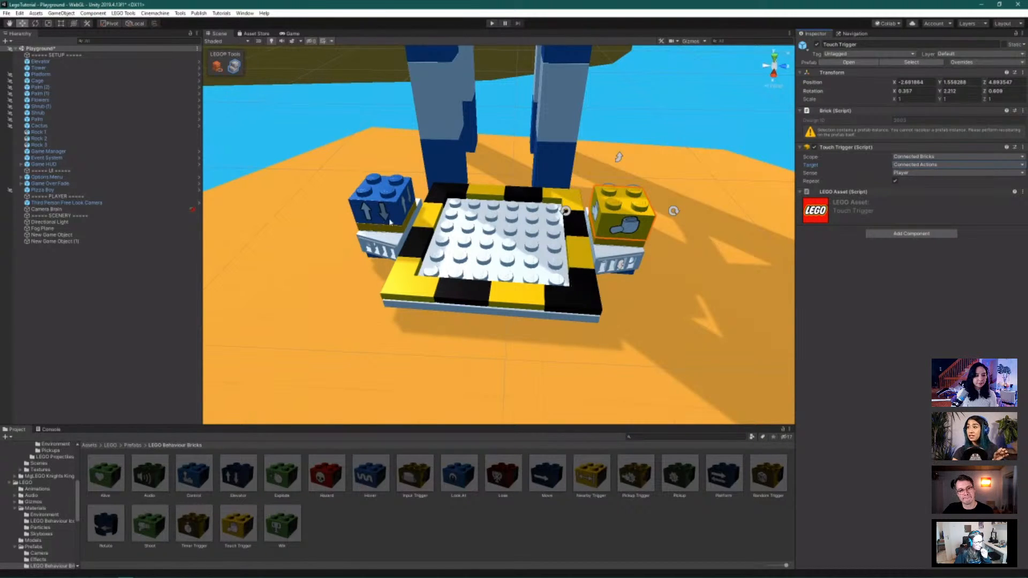
pyautogui.click(904, 173)
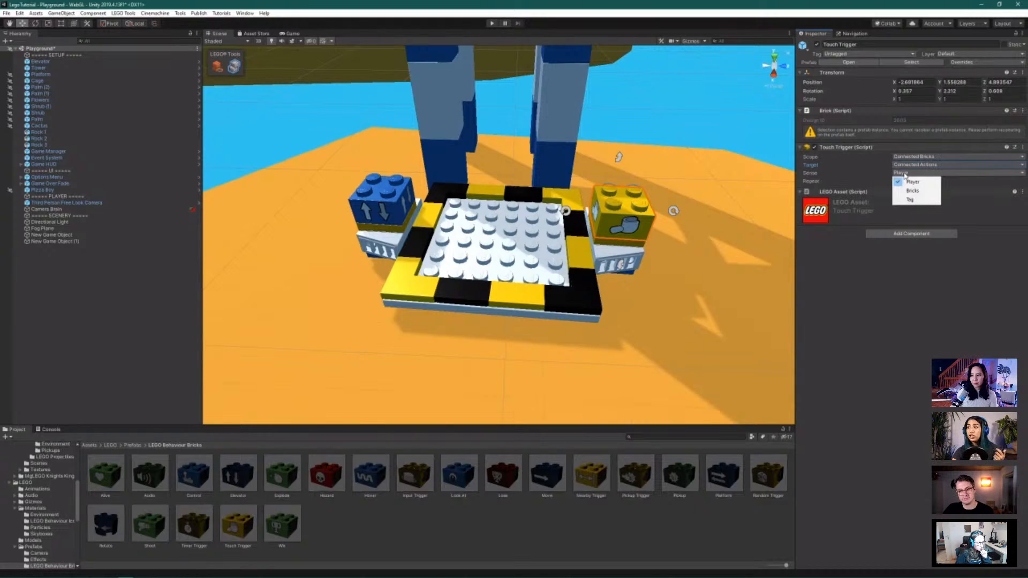
pyautogui.click(905, 175)
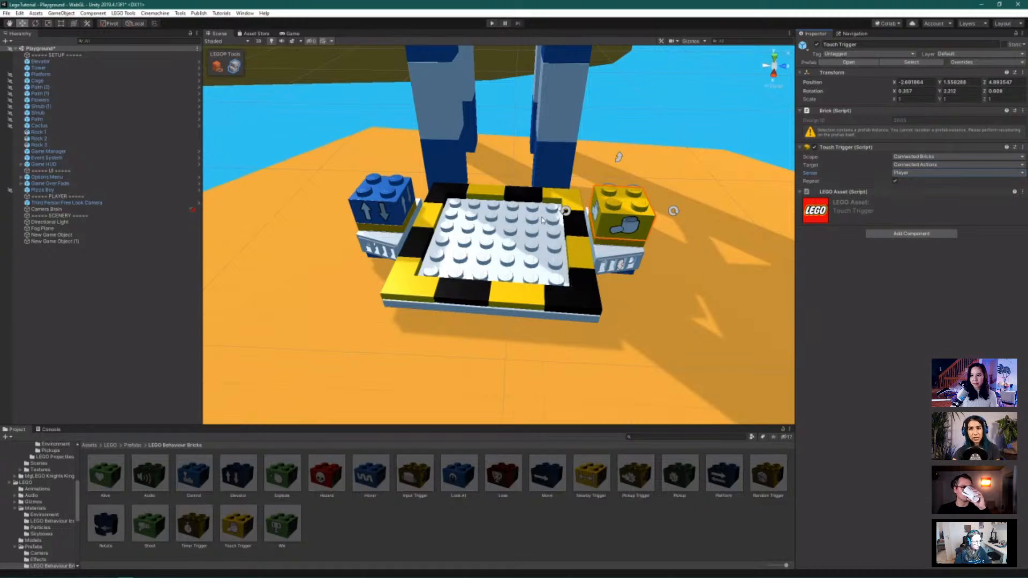
# Zoom out and orbit around the elevator tower to view the whole island
pyautogui.scroll(-5, 386, 254)
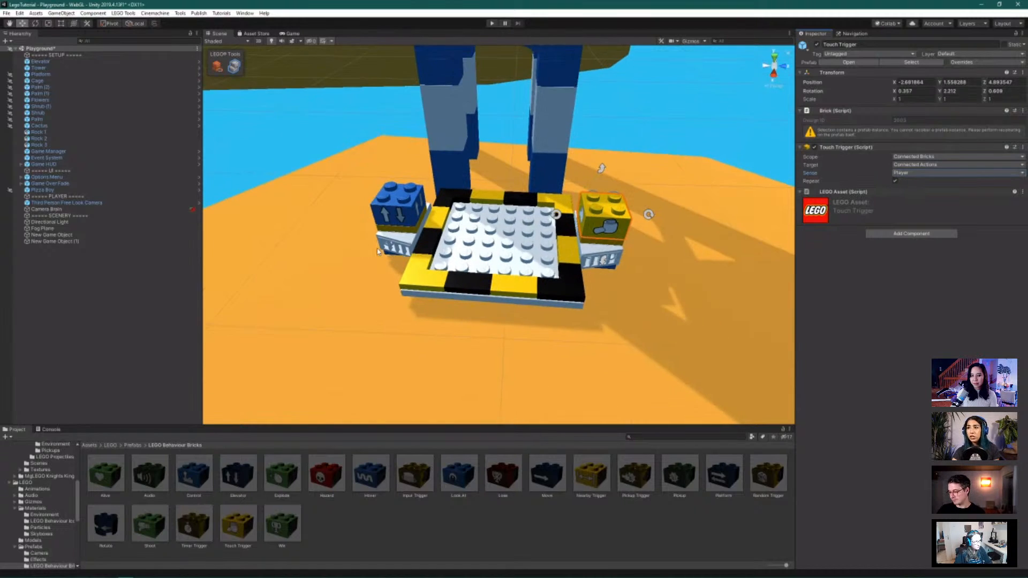
pyautogui.scroll(-10, 377, 251)
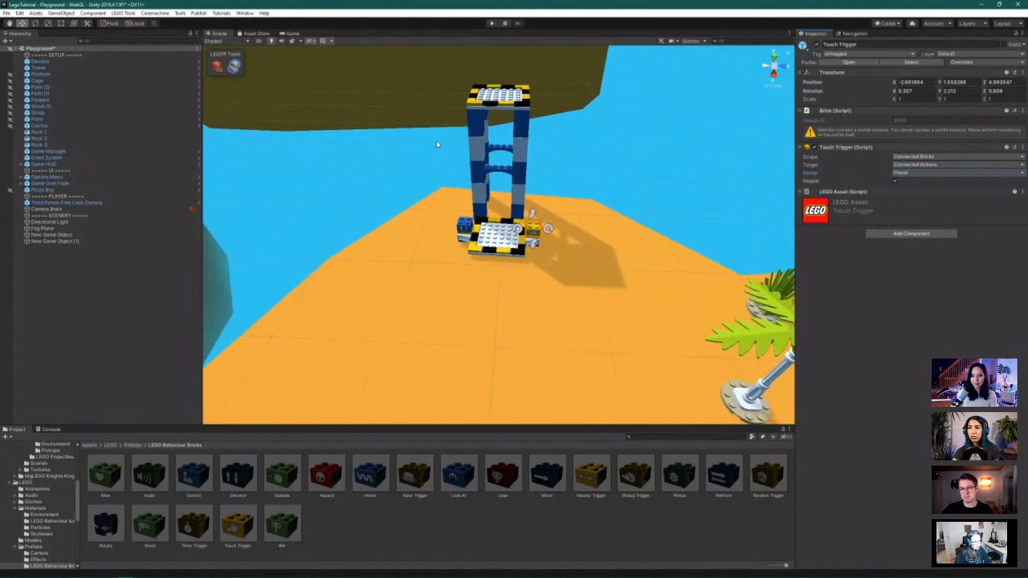
pyautogui.scroll(-6, 437, 144)
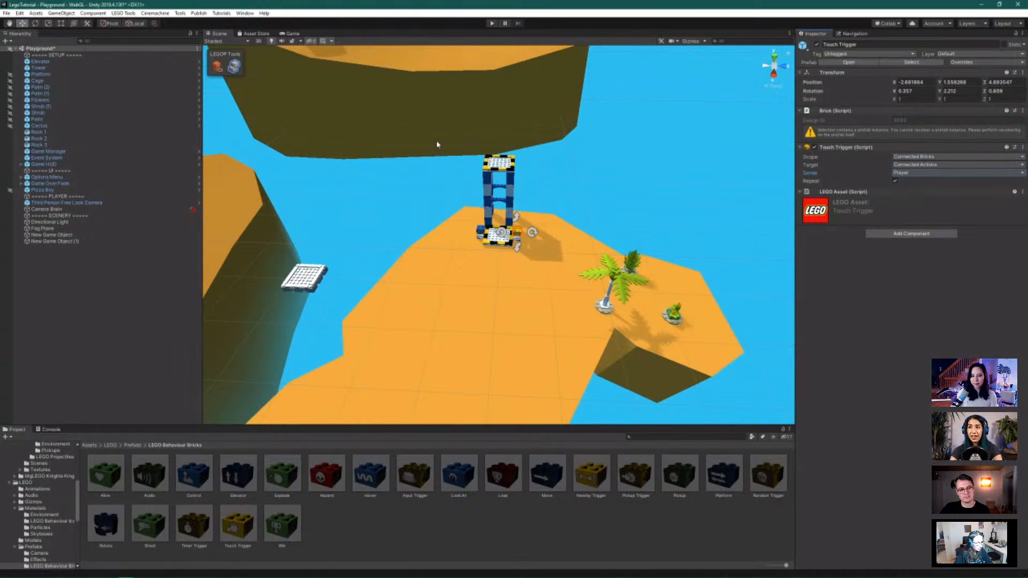
pyautogui.keyDown('alt'); pyautogui.moveTo(591, 130); pyautogui.dragTo(403, 118); pyautogui.keyUp('alt')
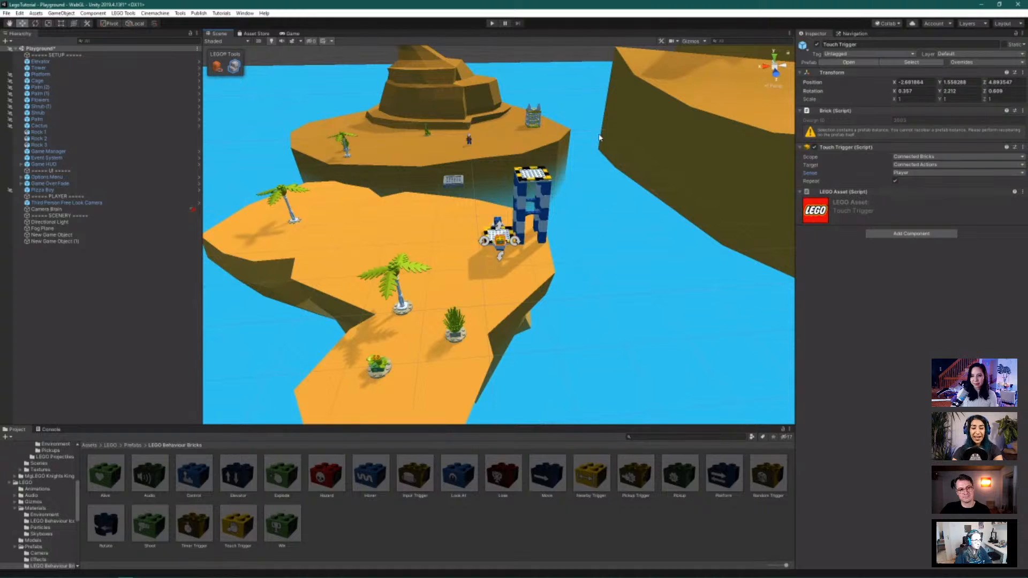
pyautogui.keyDown('alt'); pyautogui.moveTo(613, 179); pyautogui.dragTo(664, 219); pyautogui.keyUp('alt')
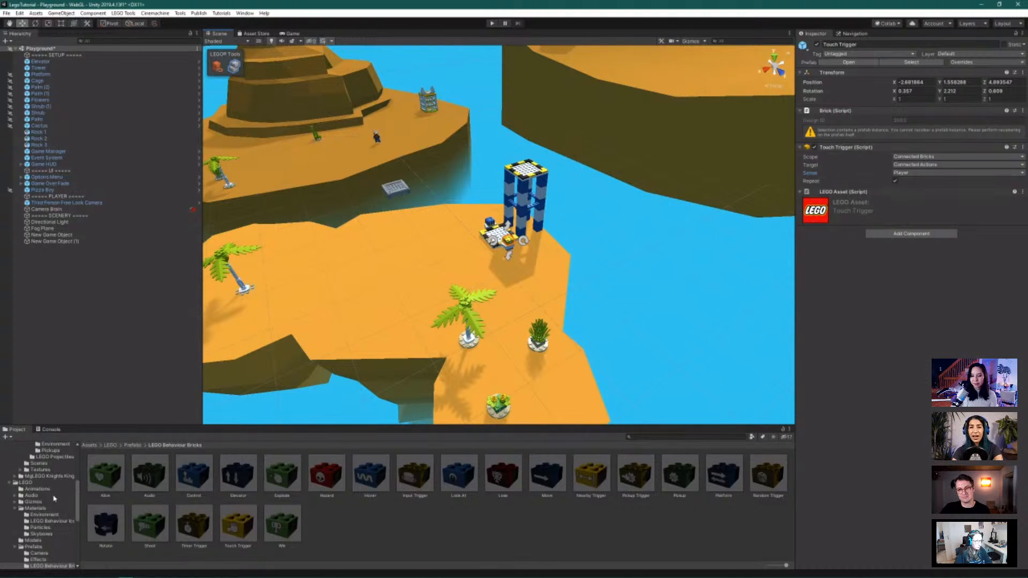
pyautogui.scroll(8, 54, 498)
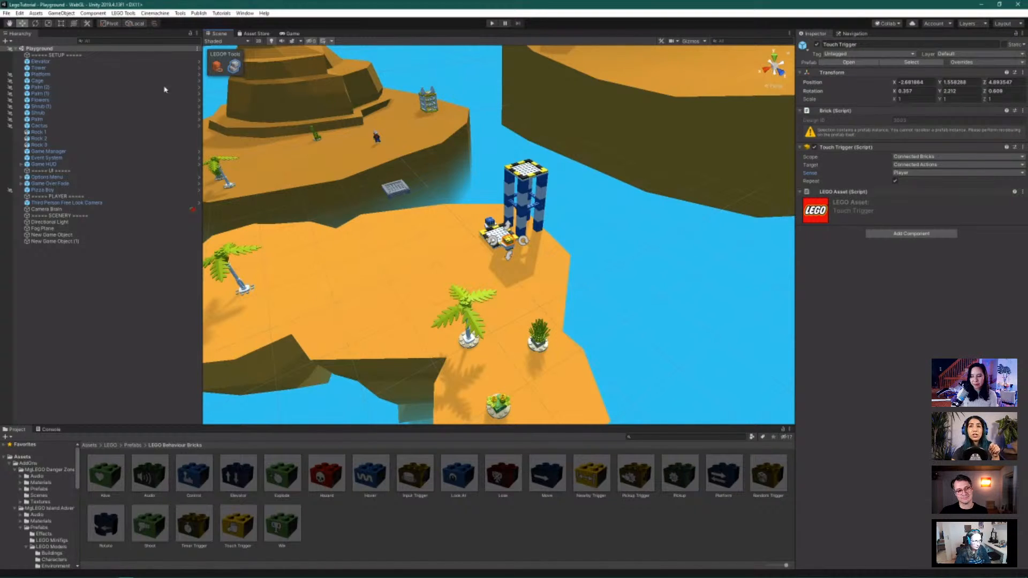
# Open the File menu to save the scene, then dismiss it and clear the selection
pyautogui.click(6, 13)
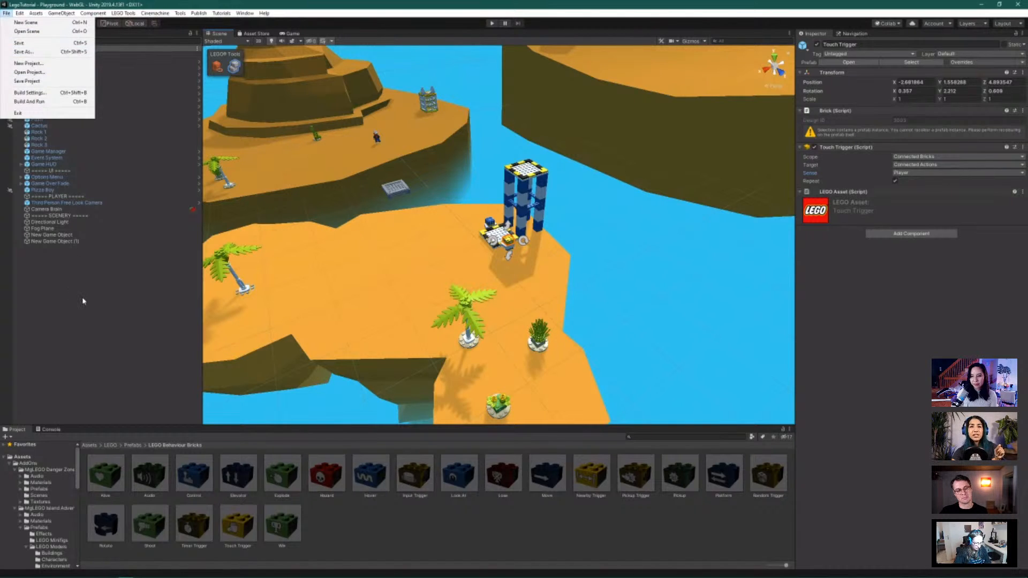
pyautogui.click(86, 313)
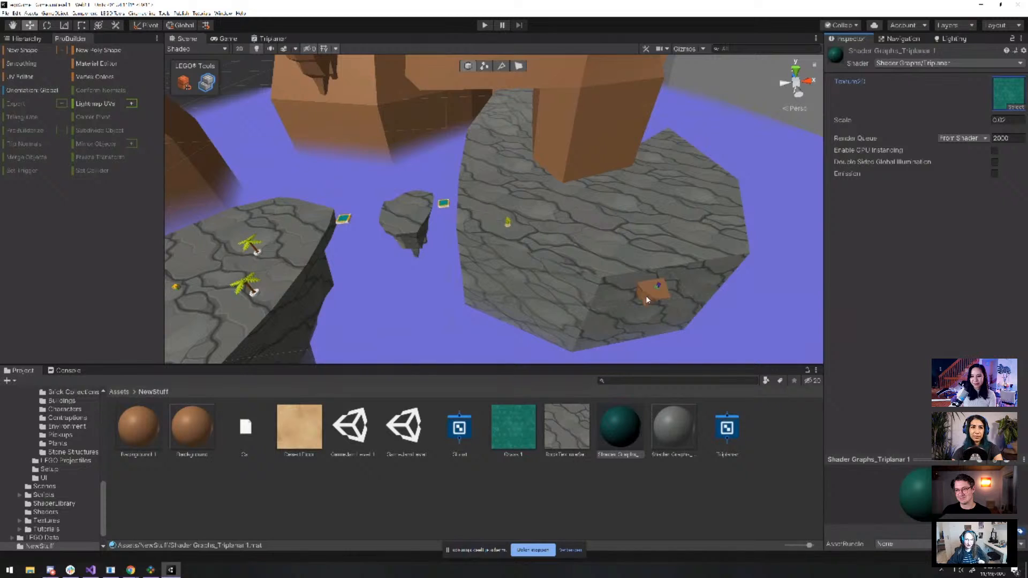
pyautogui.click(582, 253)
pyautogui.scroll(3, 593, 272)
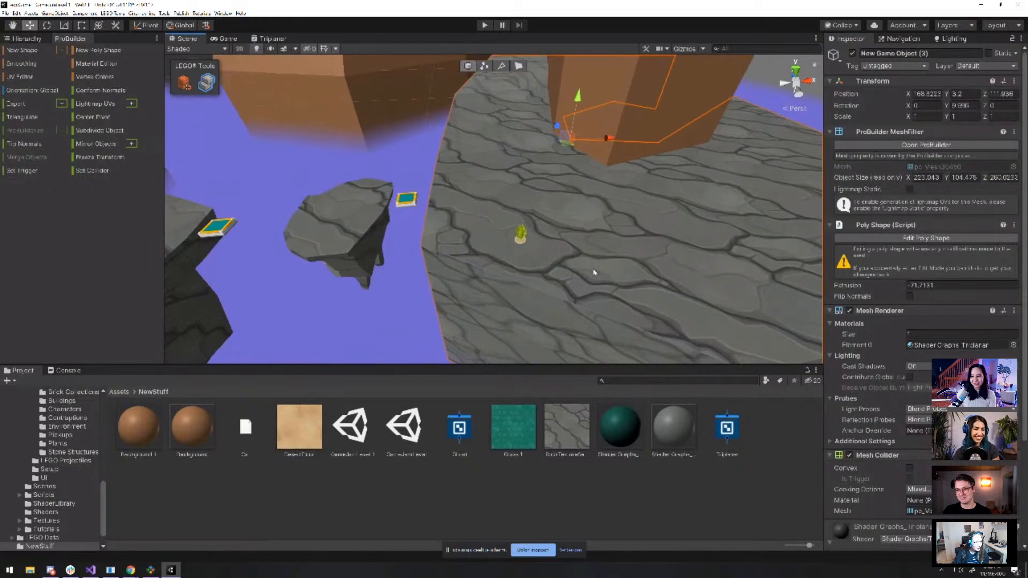
pyautogui.scroll(-2, 593, 272)
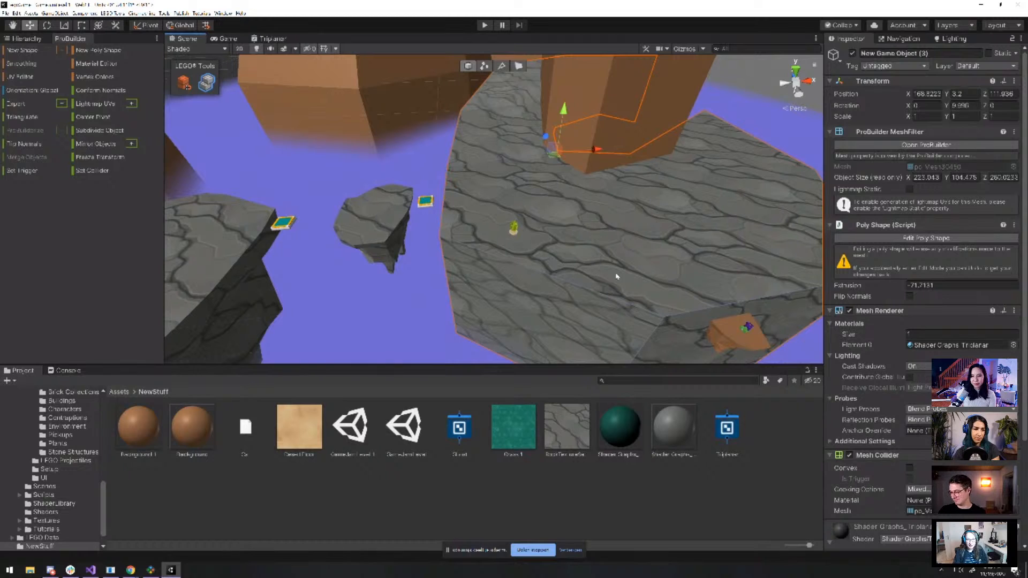
pyautogui.scroll(3, 616, 292)
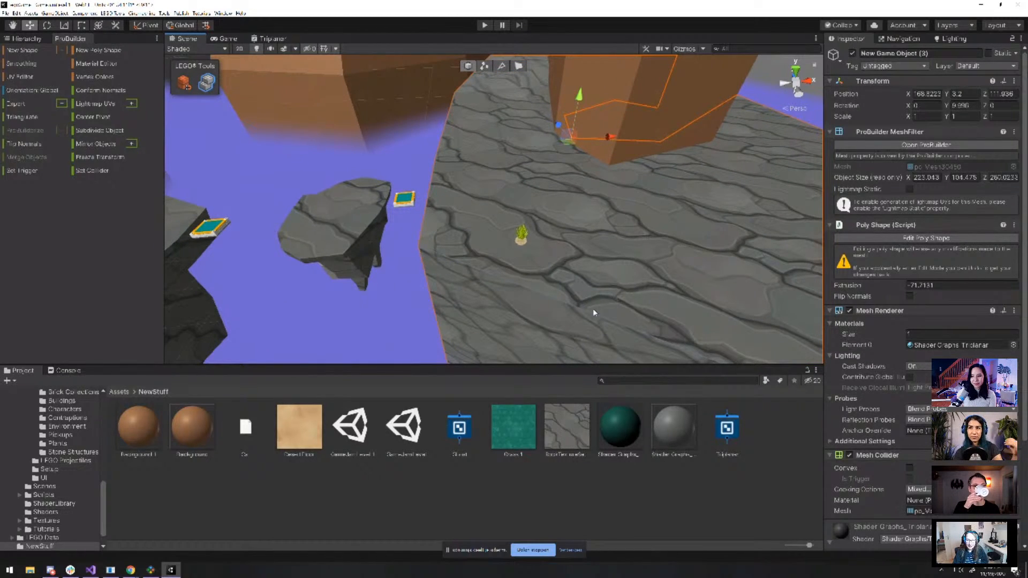
pyautogui.click(469, 499)
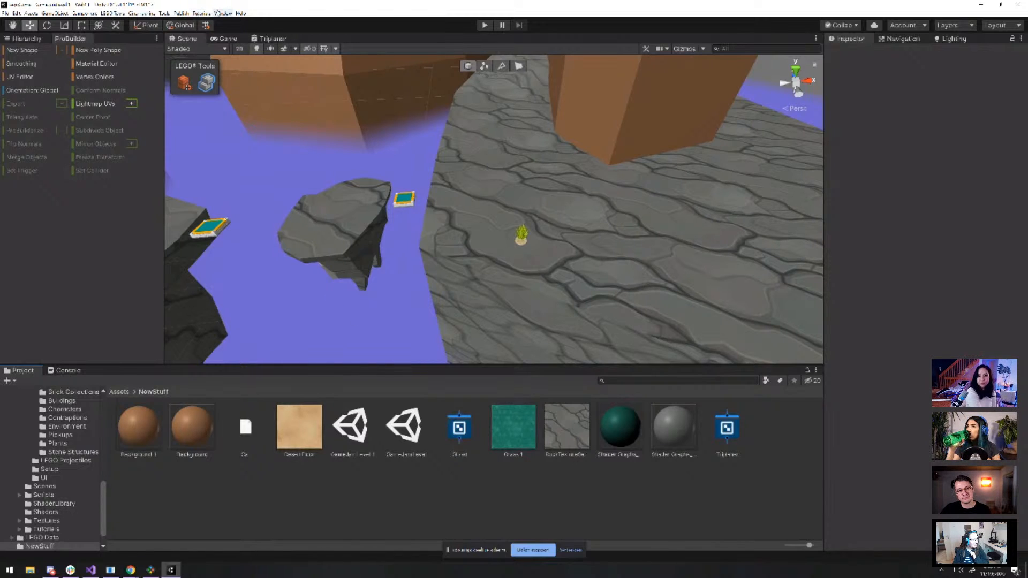
pyautogui.click(222, 13)
pyautogui.moveTo(202, 13)
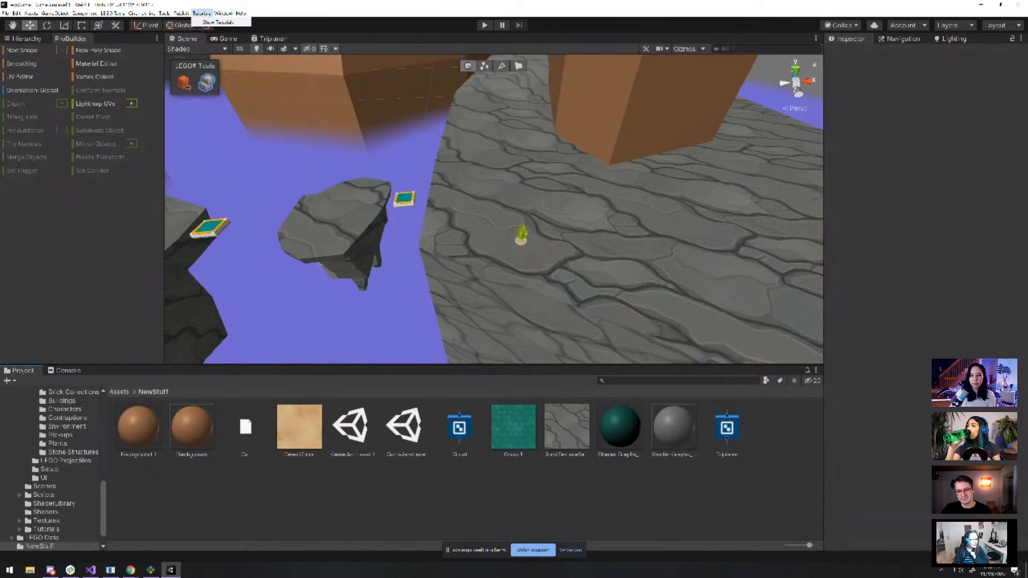
# Open the Package Manager, filter to In Project packages, and view Universal RP 7.3.1 details
pyautogui.click(238, 60)
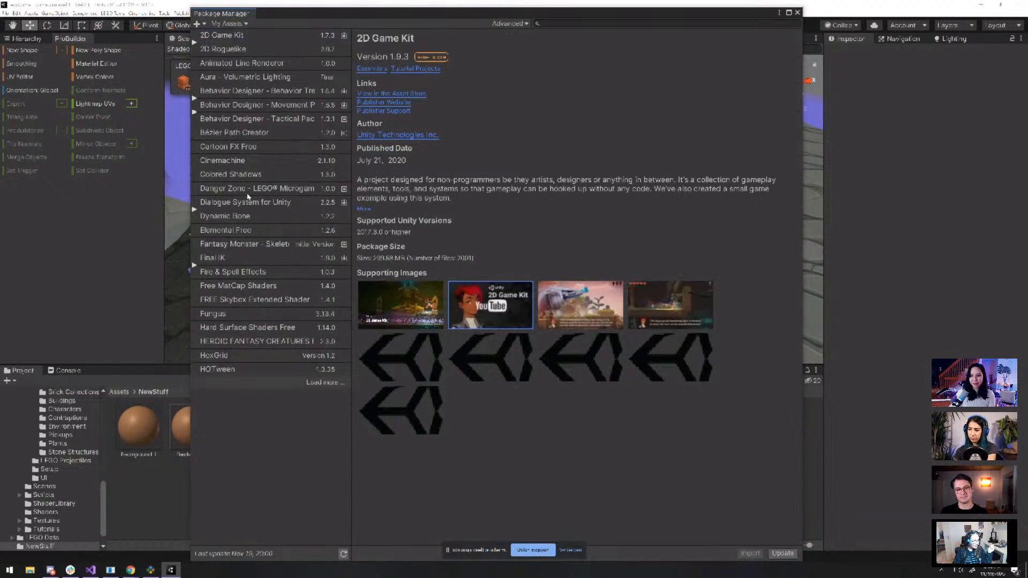
pyautogui.click(223, 37)
pyautogui.click(237, 25)
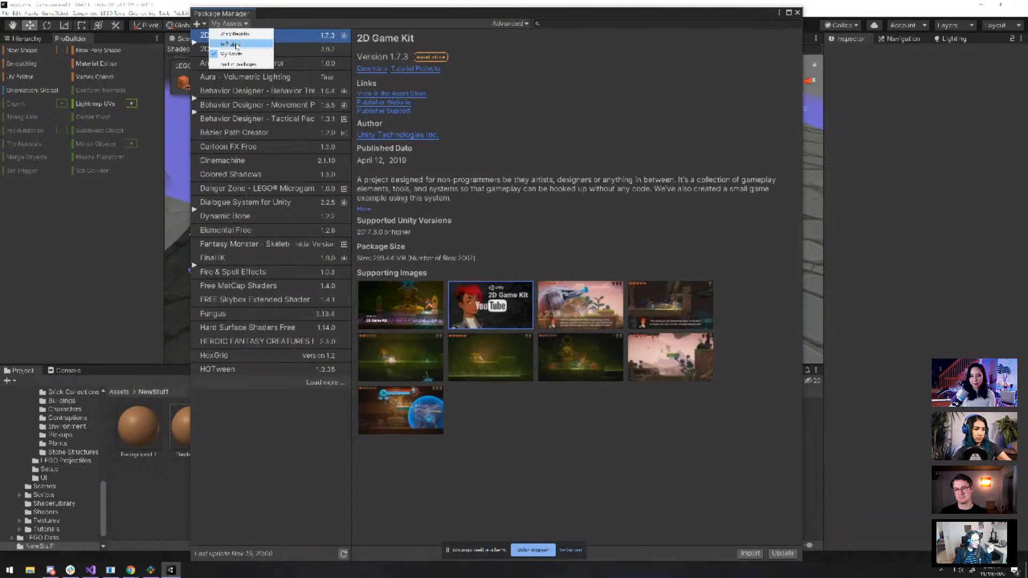
pyautogui.click(241, 44)
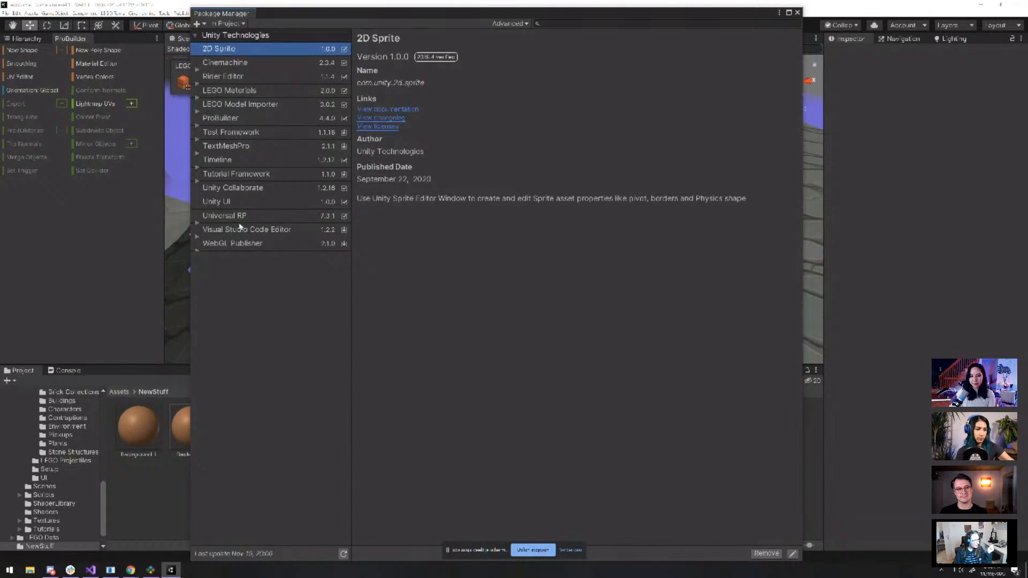
pyautogui.click(208, 219)
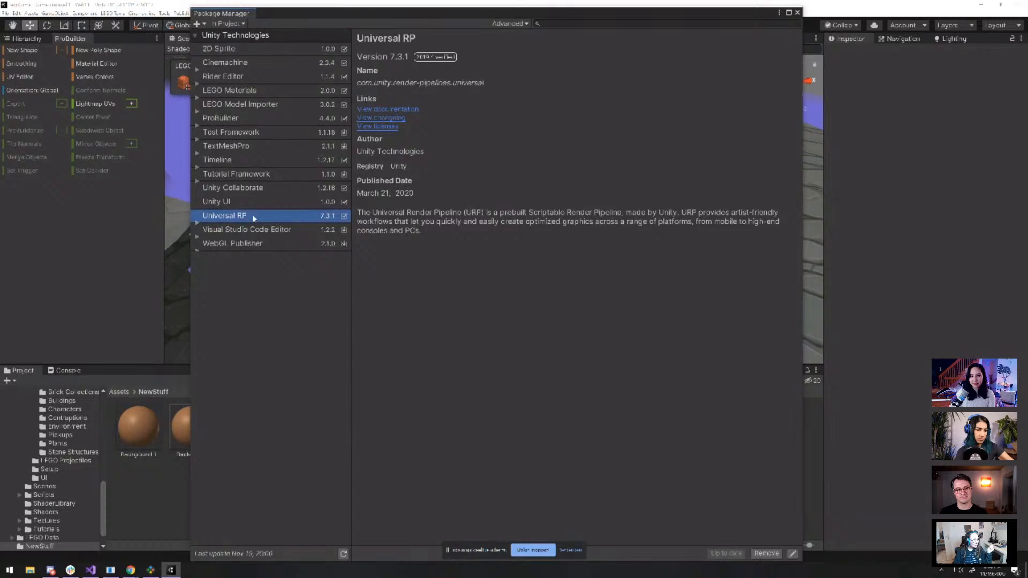
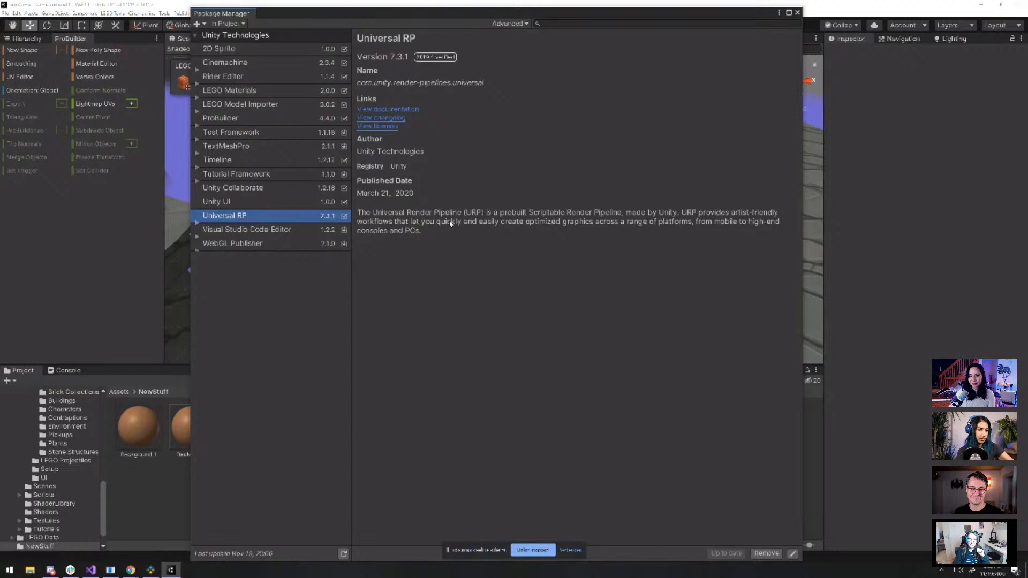
# Close the Package Manager to return to the stone level's Scene view
pyautogui.click(797, 12)
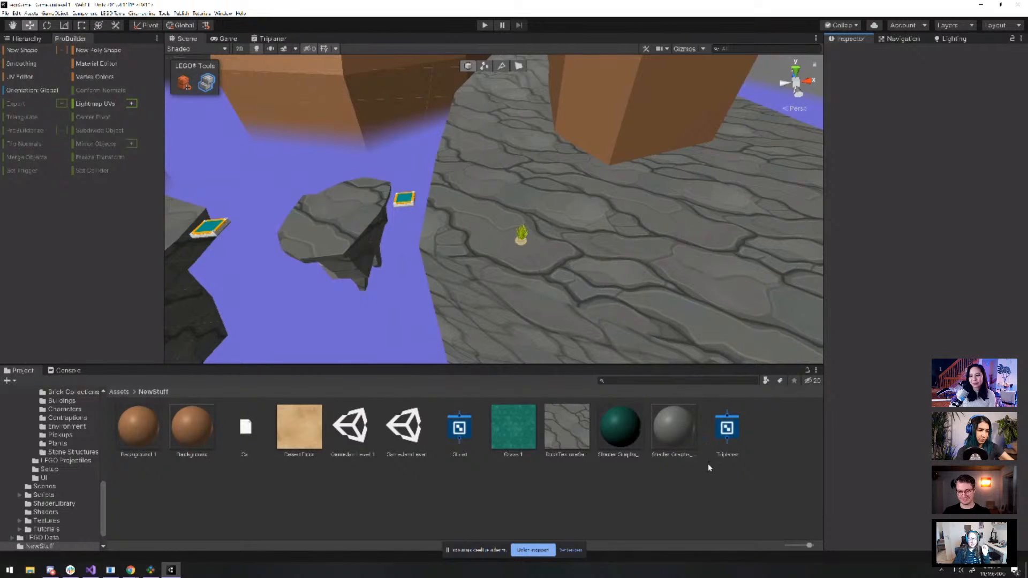
pyautogui.click(673, 290)
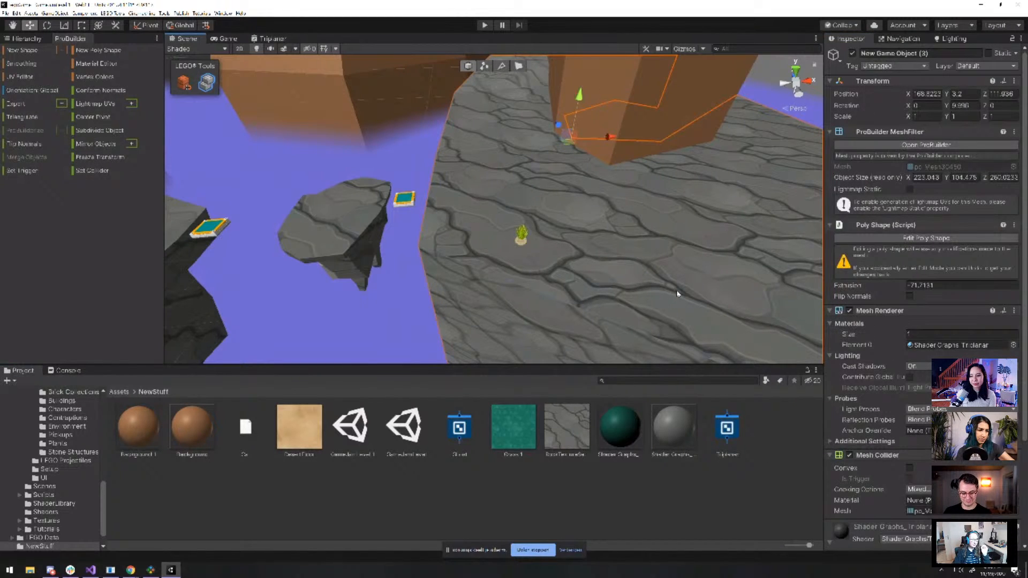
pyautogui.scroll(4, 677, 294)
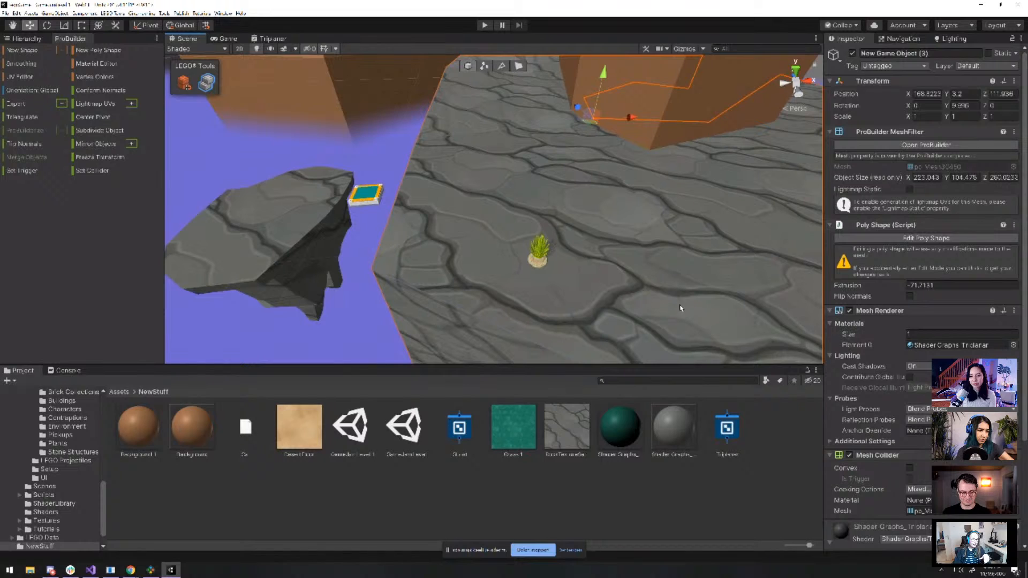
pyautogui.scroll(-1, 680, 306)
pyautogui.click(757, 444)
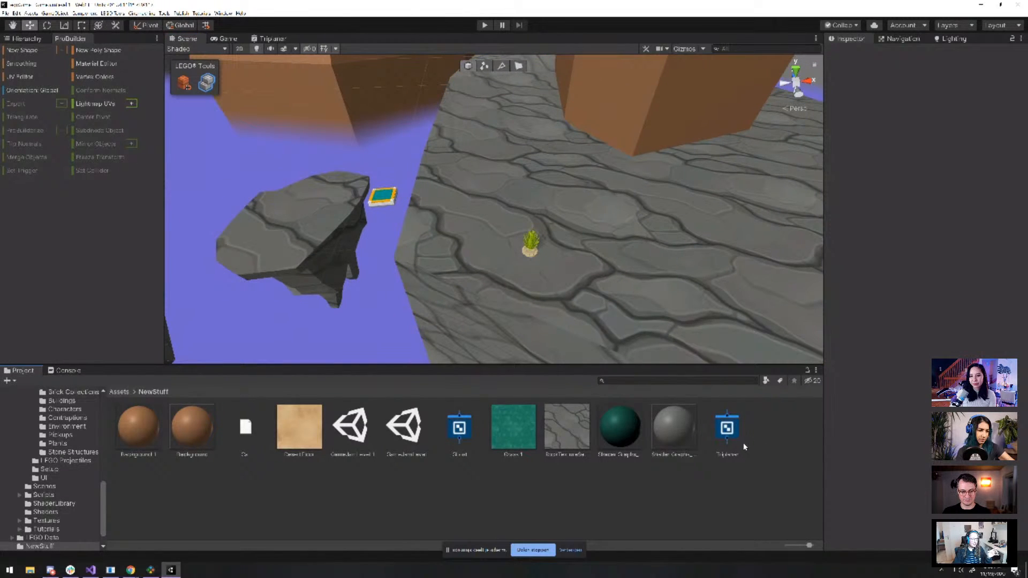
pyautogui.click(661, 316)
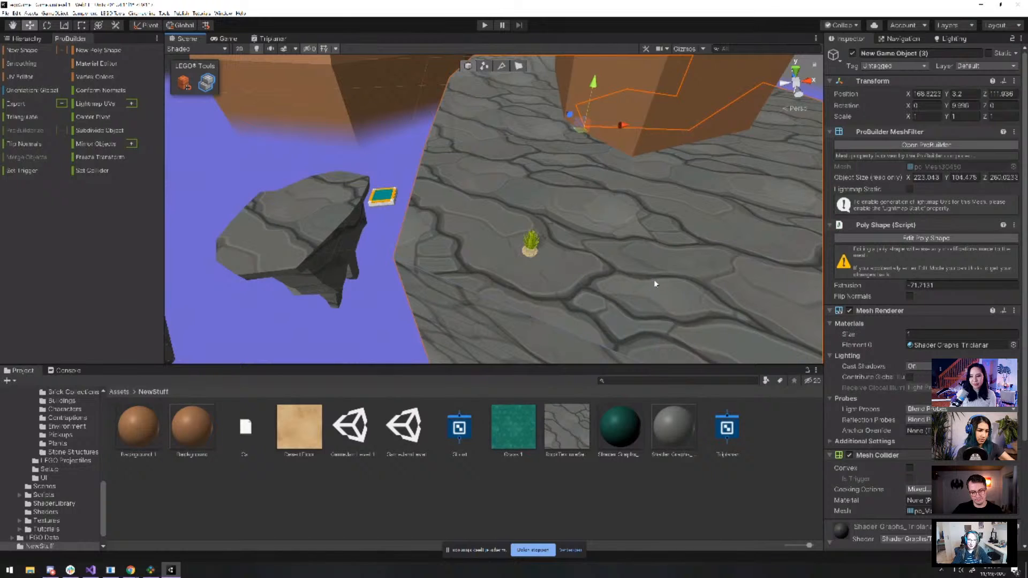
pyautogui.scroll(-10, 666, 278)
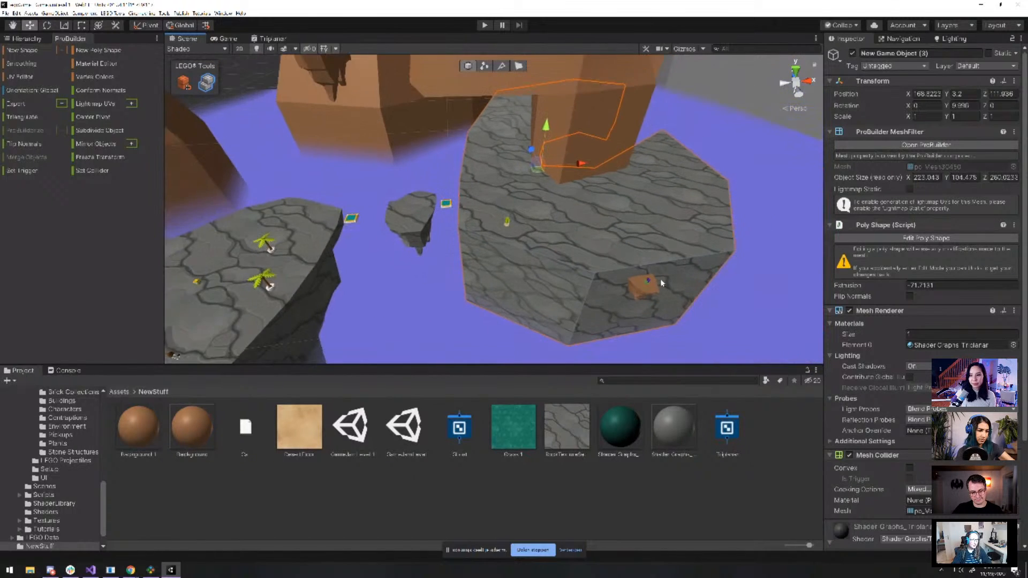
pyautogui.scroll(5, 662, 284)
pyautogui.scroll(-3, 659, 285)
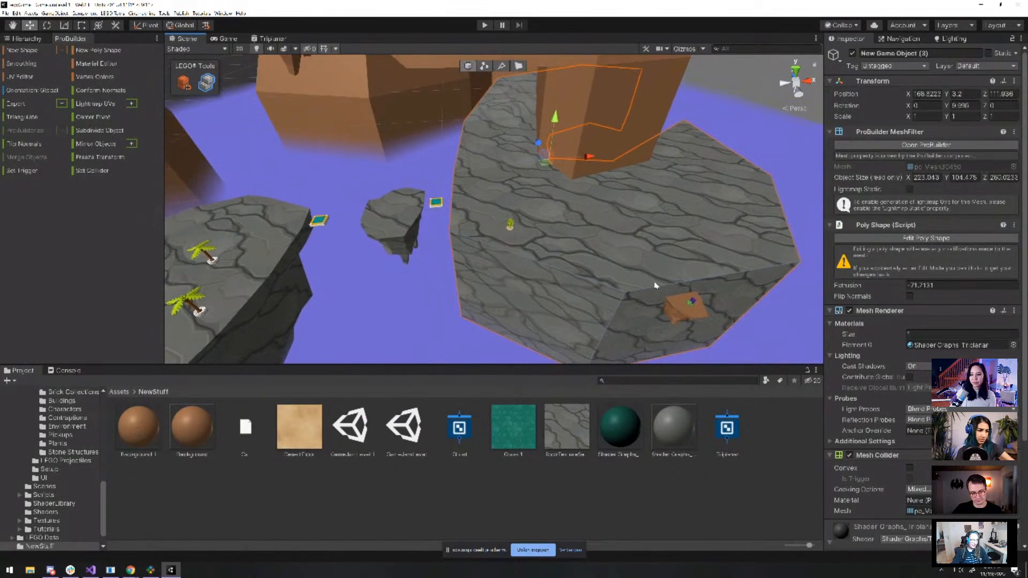
pyautogui.scroll(5, 659, 279)
pyautogui.keyDown('alt'); pyautogui.moveTo(657, 274); pyautogui.dragTo(725, 296); pyautogui.keyUp('alt')
pyautogui.scroll(3, 724, 296)
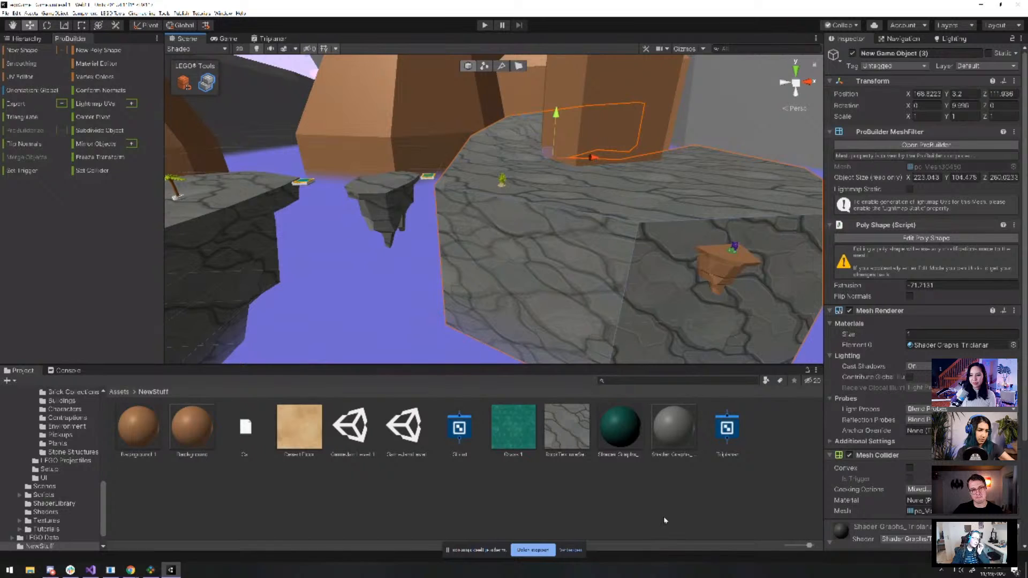
pyautogui.click(701, 532)
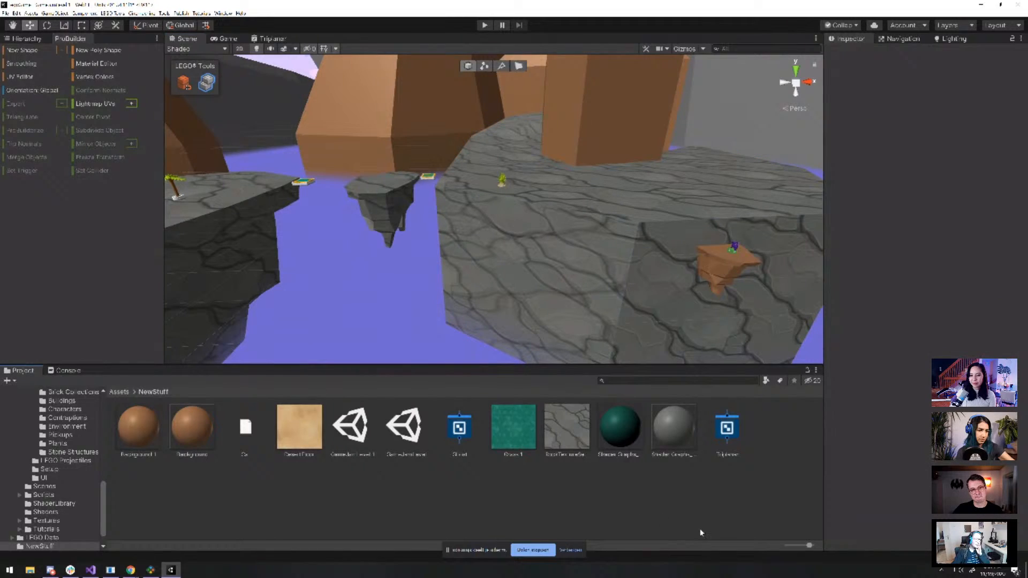
# Create a new PBR shader graph named Triplanar2 in the NewStuff folder
pyautogui.rightClick(765, 434)
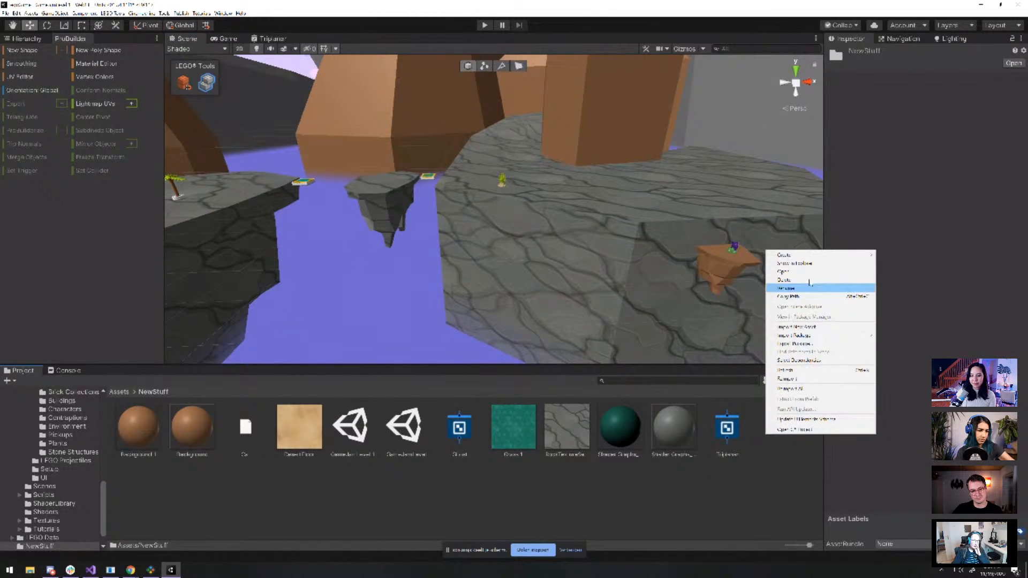
pyautogui.moveTo(803, 254)
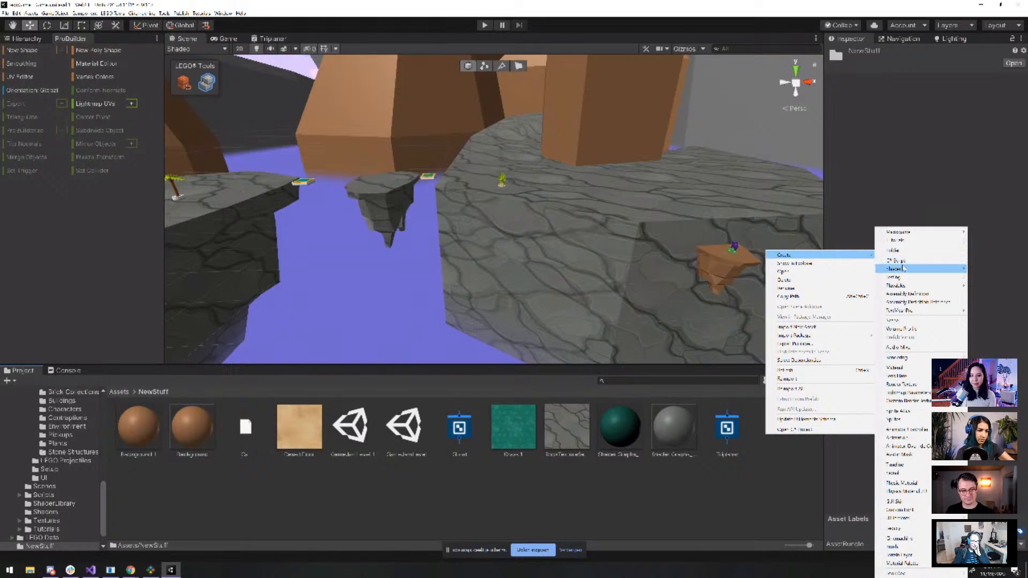
pyautogui.moveTo(902, 268)
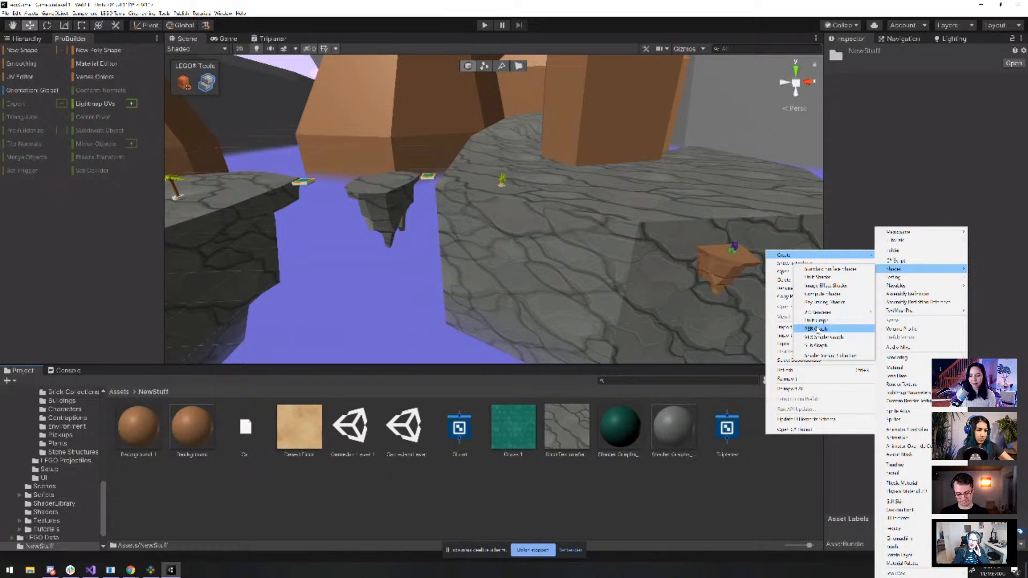
pyautogui.click(817, 330)
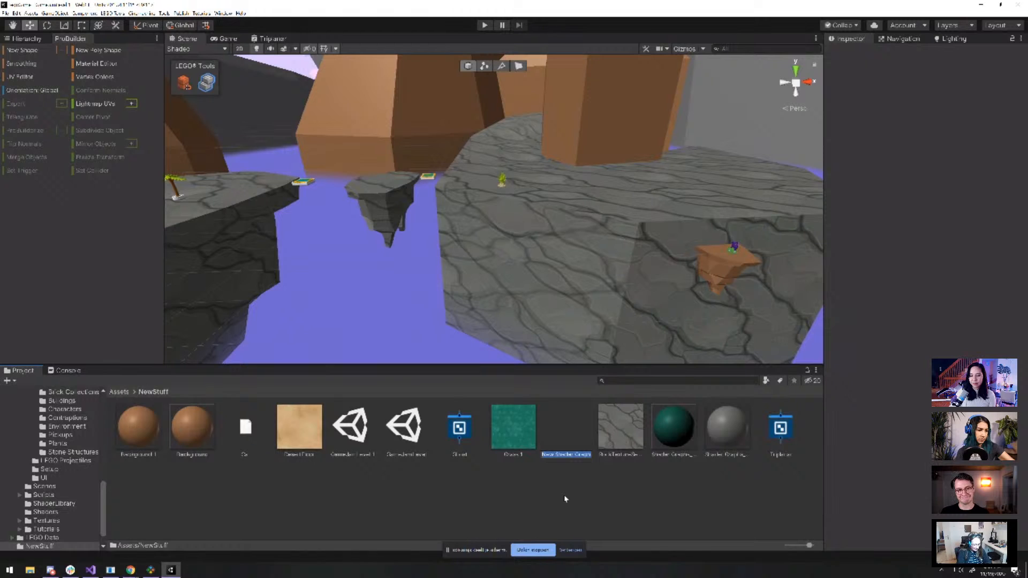
pyautogui.write('Triplanar2')
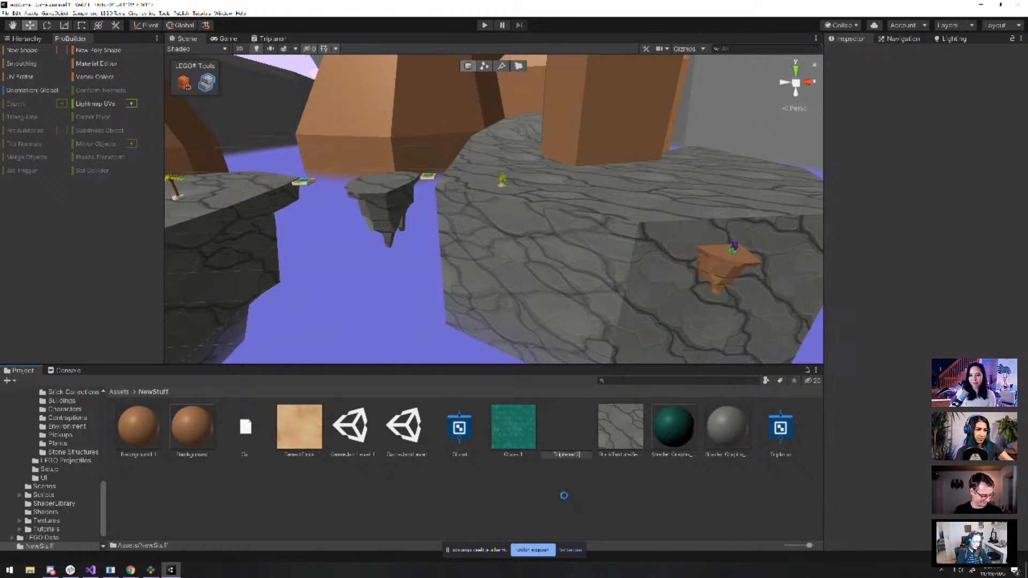
pyautogui.press('Return')
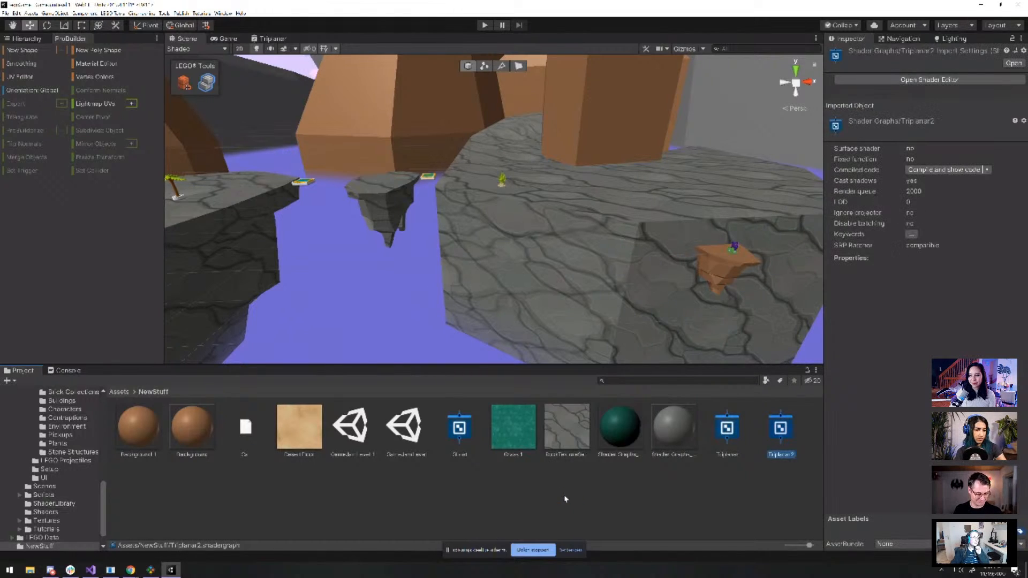
# Open Triplanar2, move PBR Master right, and add a Vector1 property named Scale
pyautogui.doubleClick(781, 435)
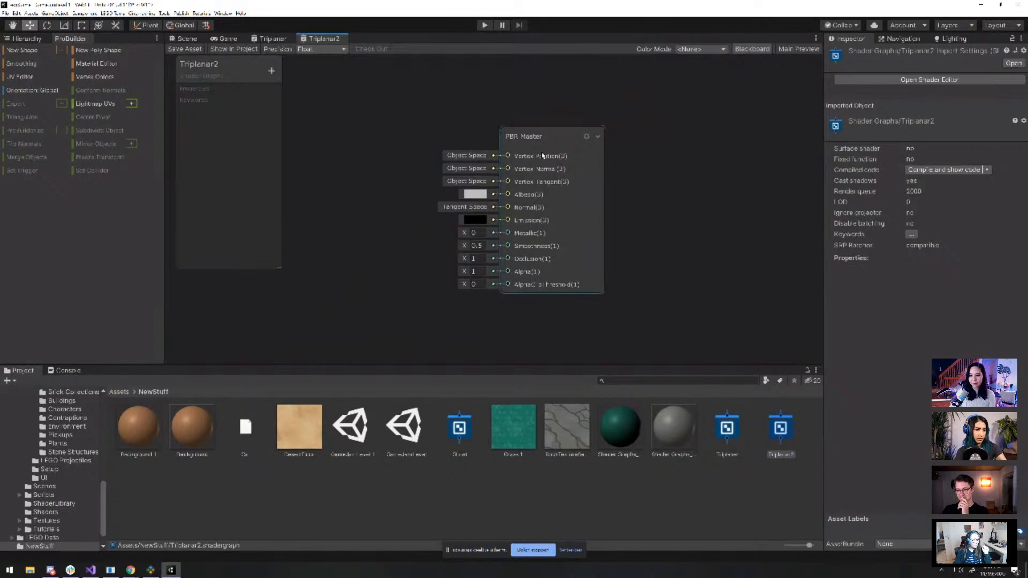
pyautogui.moveTo(550, 137); pyautogui.dragTo(731, 127)
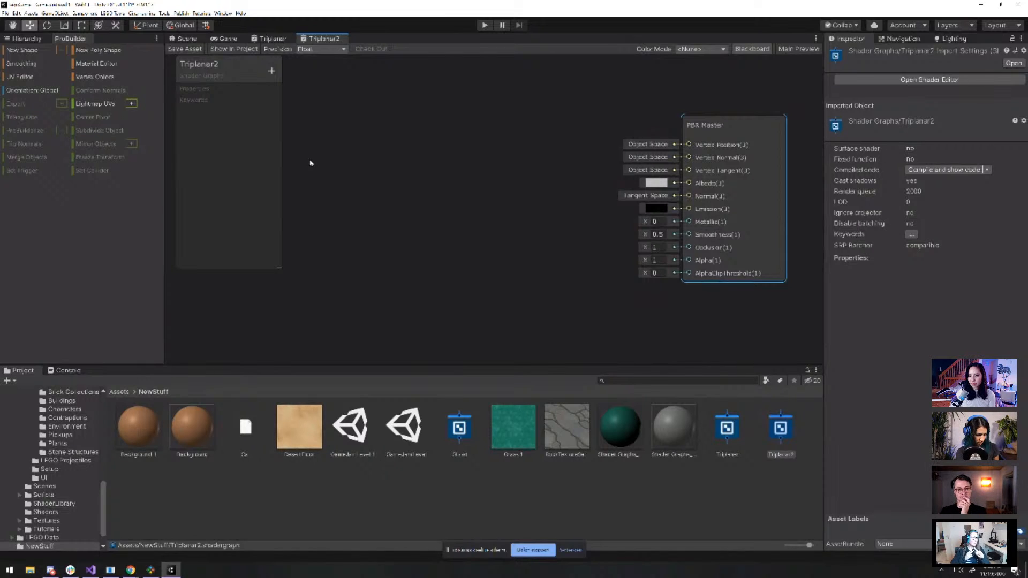
pyautogui.click(271, 71)
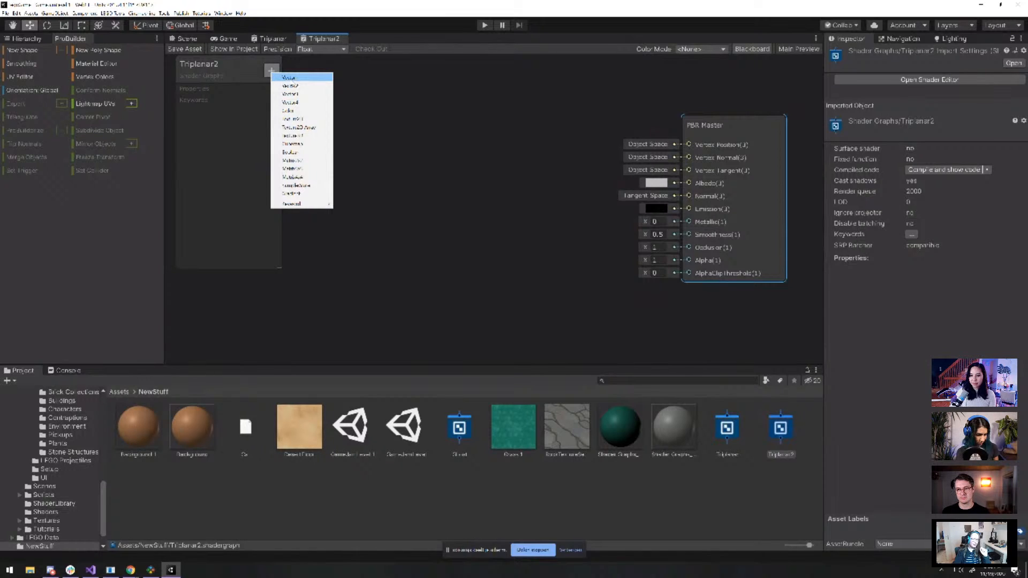
pyautogui.click(289, 77)
pyautogui.write('Scale')
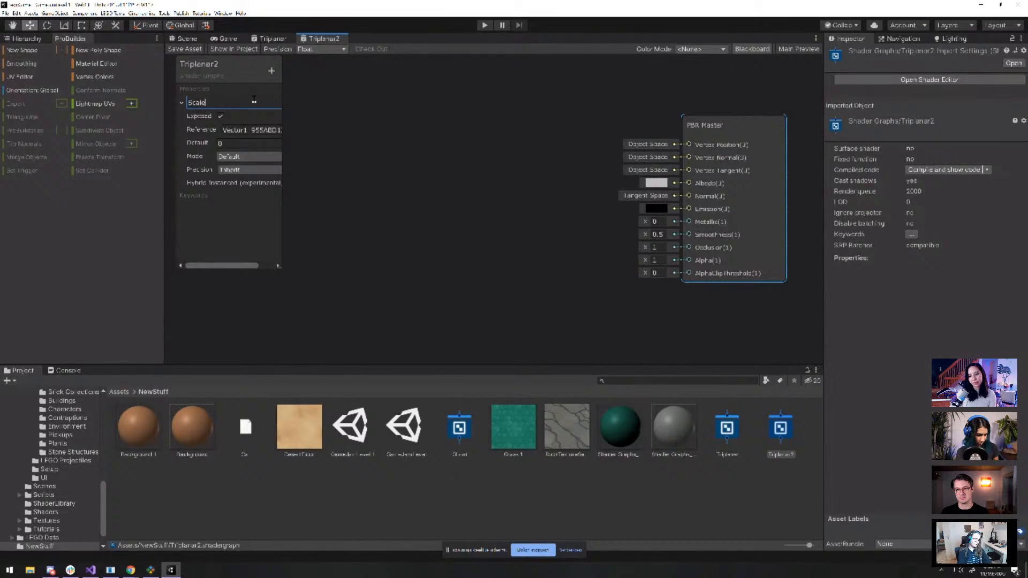
pyautogui.press('Return')
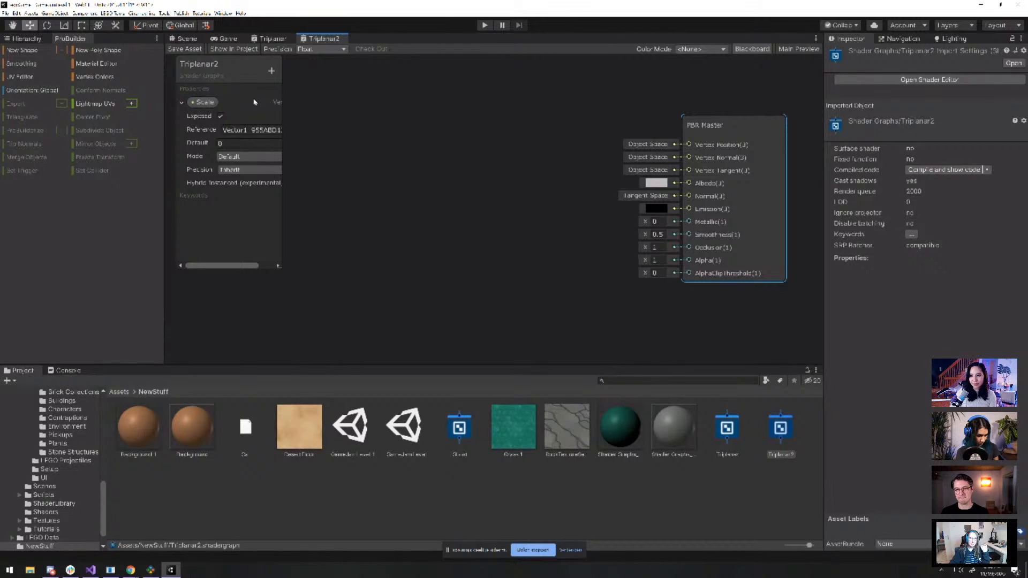
# Add a Texture2D property named Triplanar Texture to the blackboard
pyautogui.click(271, 71)
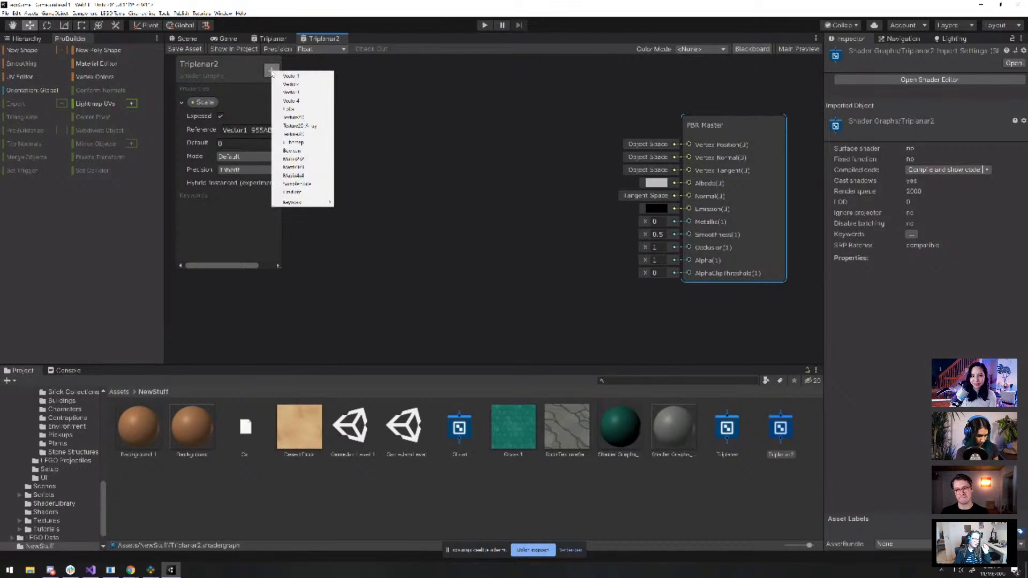
pyautogui.click(310, 116)
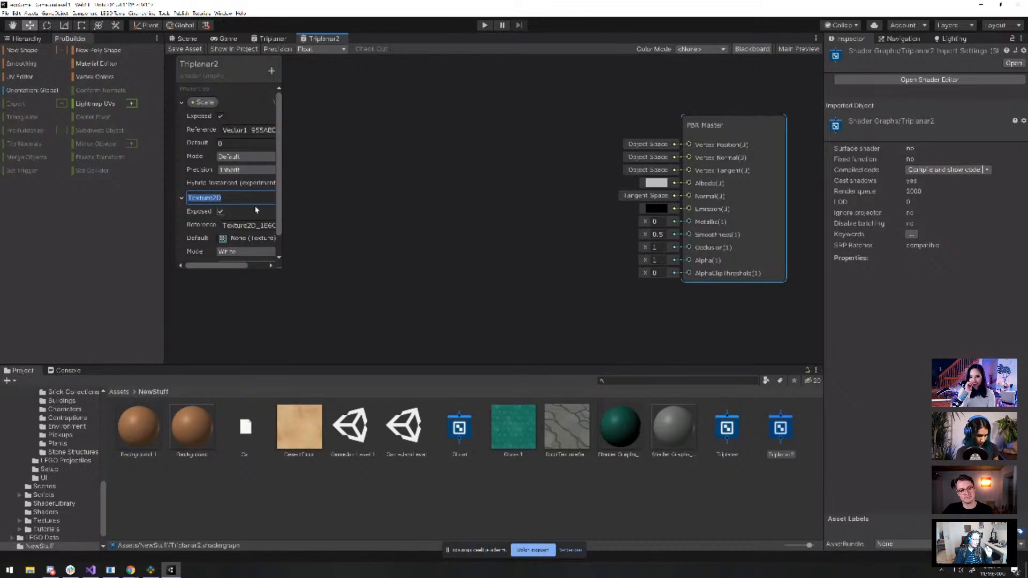
pyautogui.write('Trip')
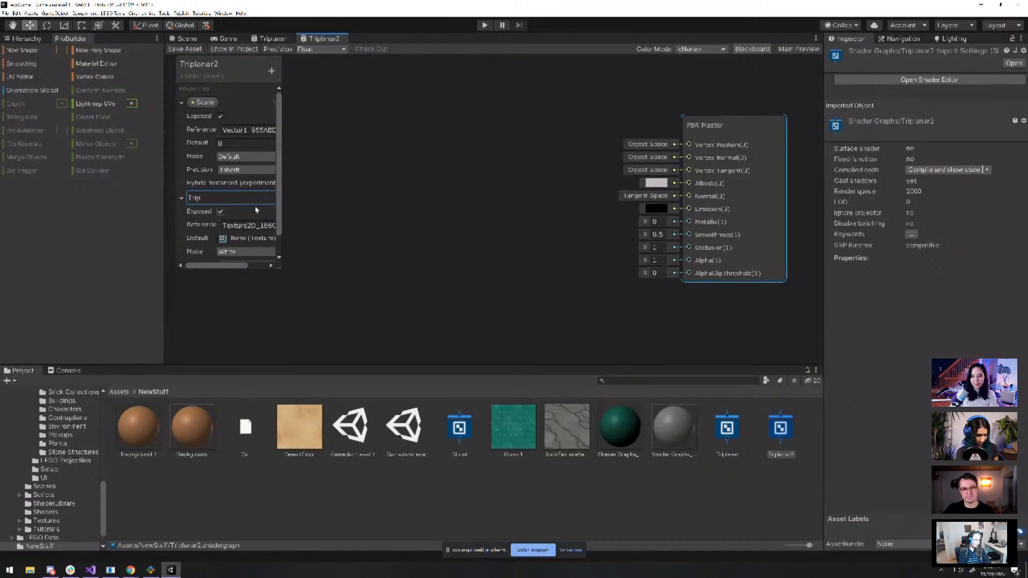
pyautogui.write('lanar Texture')
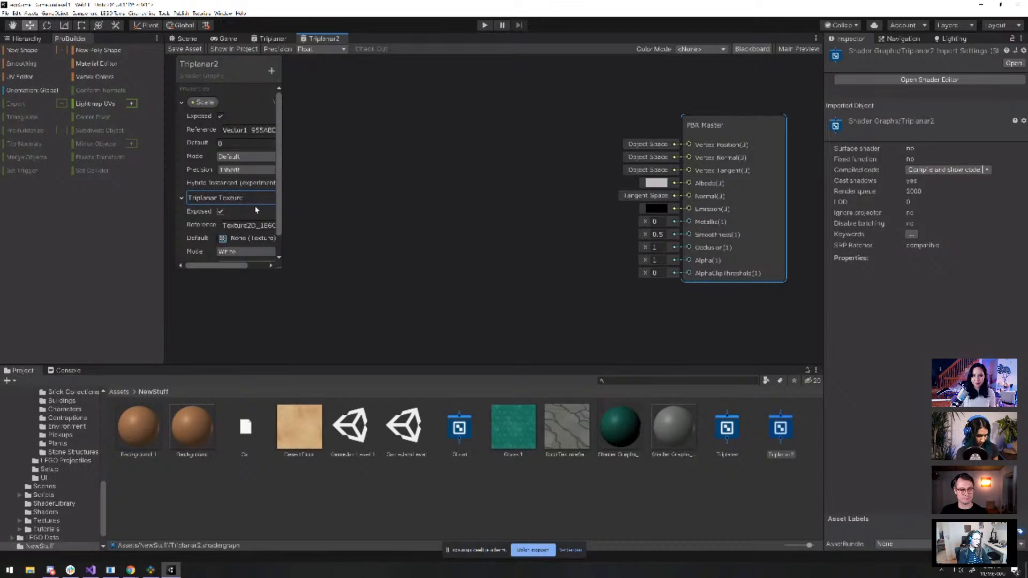
pyautogui.press('Return')
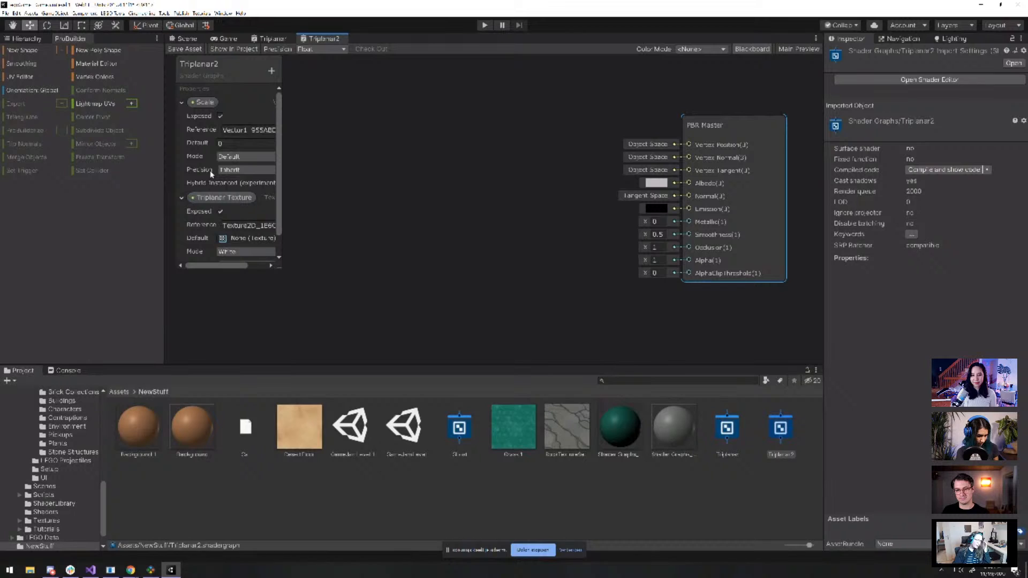
# Add a Triplanar node to the graph, left of PBR Master
pyautogui.rightClick(387, 179)
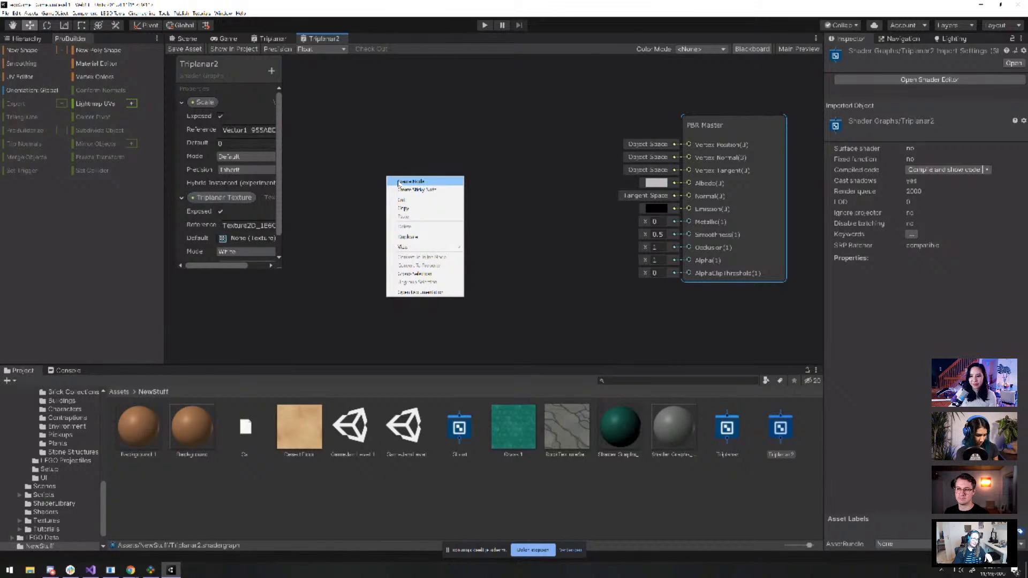
pyautogui.click(397, 182)
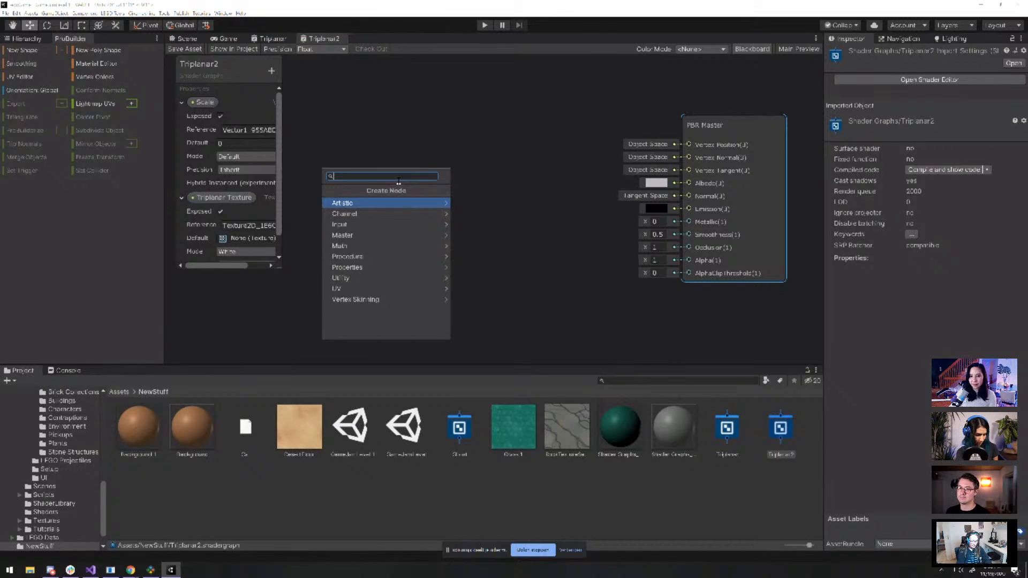
pyautogui.write('tripla')
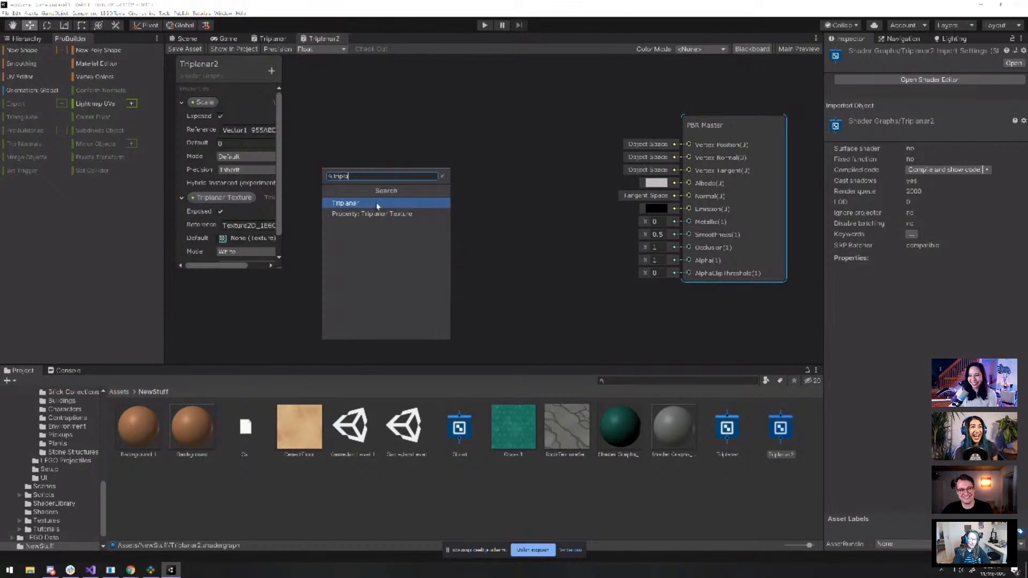
pyautogui.click(348, 203)
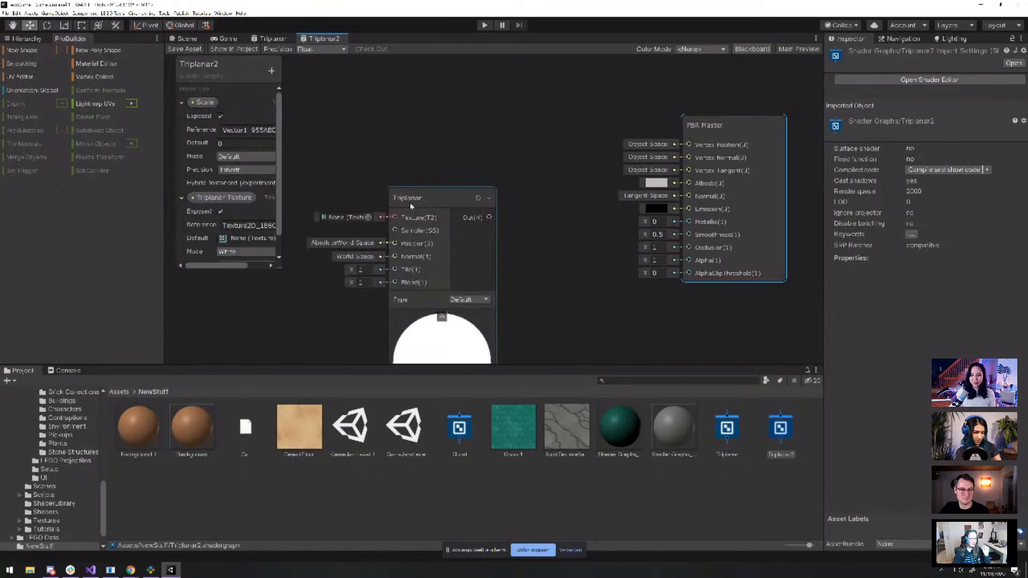
pyautogui.moveTo(412, 208); pyautogui.dragTo(475, 133)
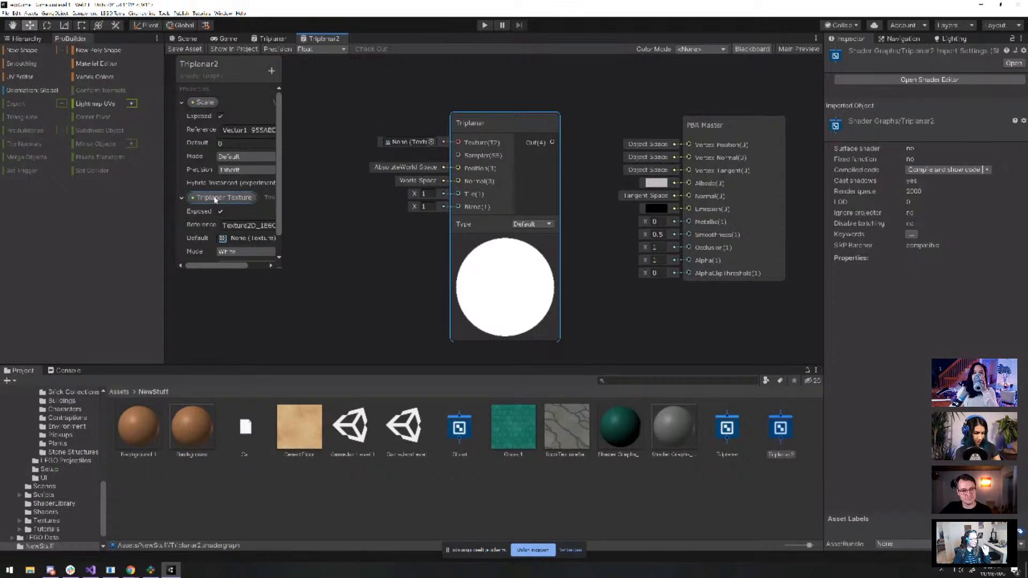
# Wire Triplanar Texture and Scale into the Triplanar node, its output into Albedo, and save
pyautogui.moveTo(210, 197); pyautogui.dragTo(324, 114)
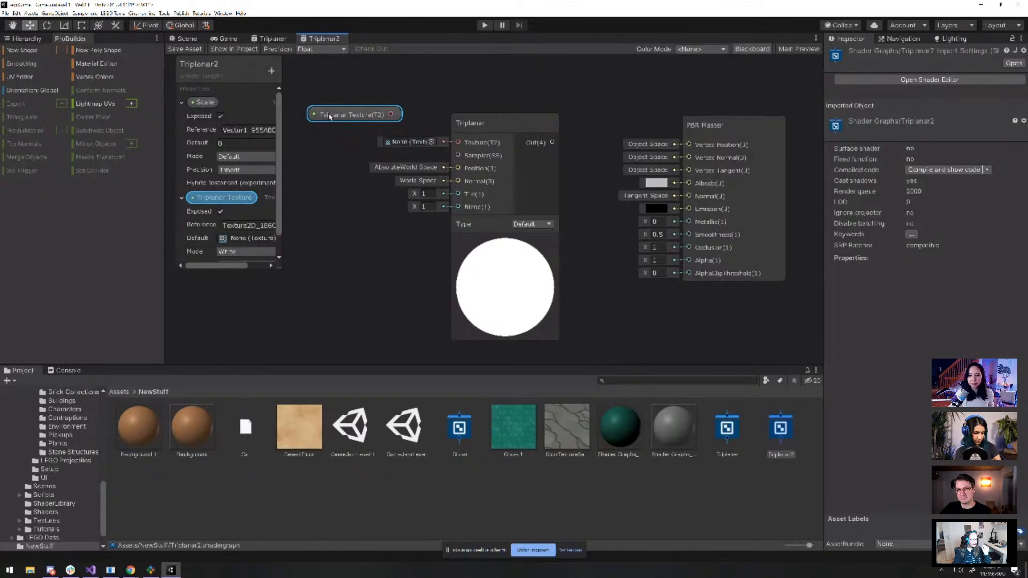
pyautogui.moveTo(396, 114); pyautogui.dragTo(459, 143)
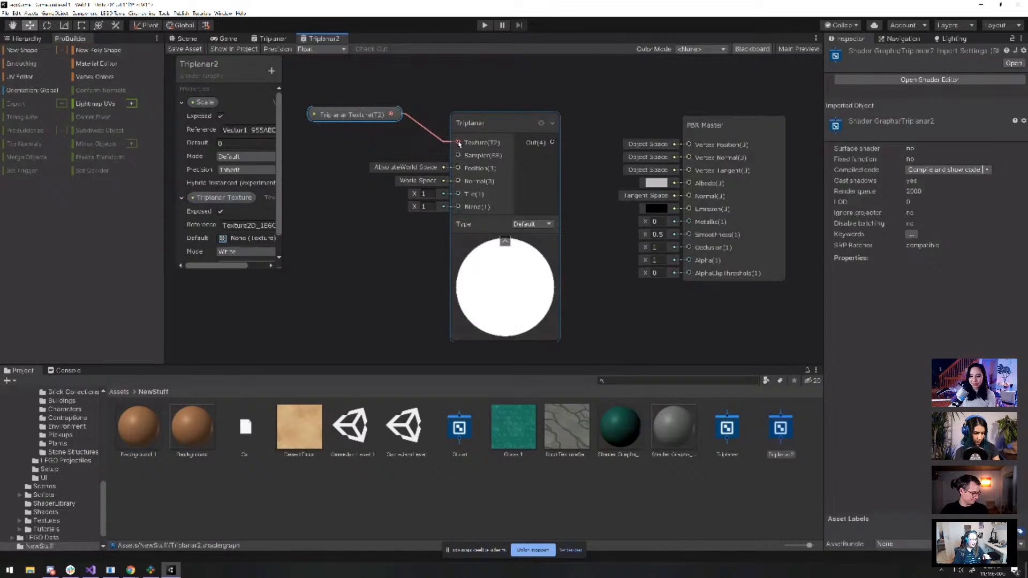
pyautogui.moveTo(208, 103); pyautogui.dragTo(465, 197)
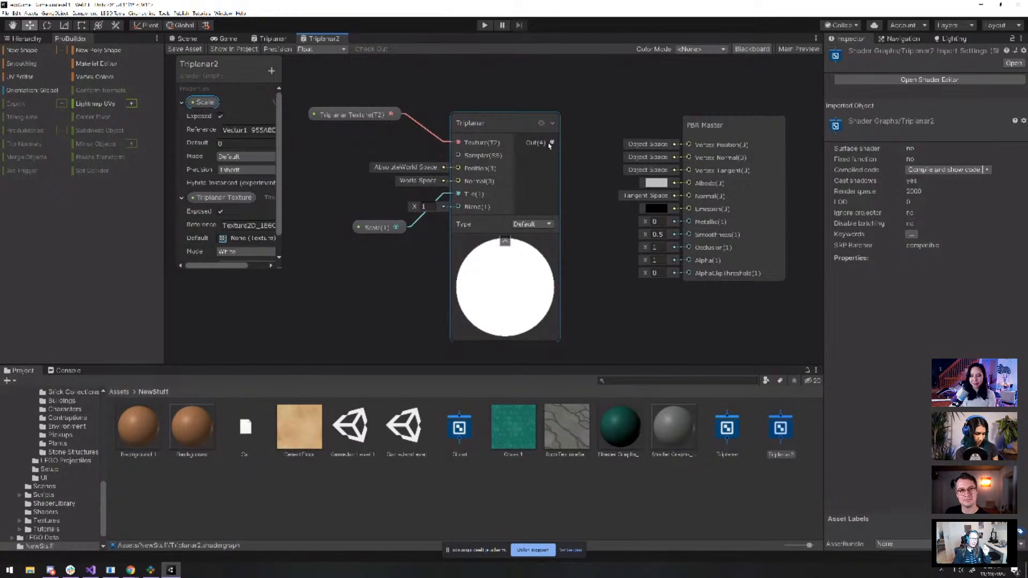
pyautogui.moveTo(553, 143); pyautogui.dragTo(689, 184)
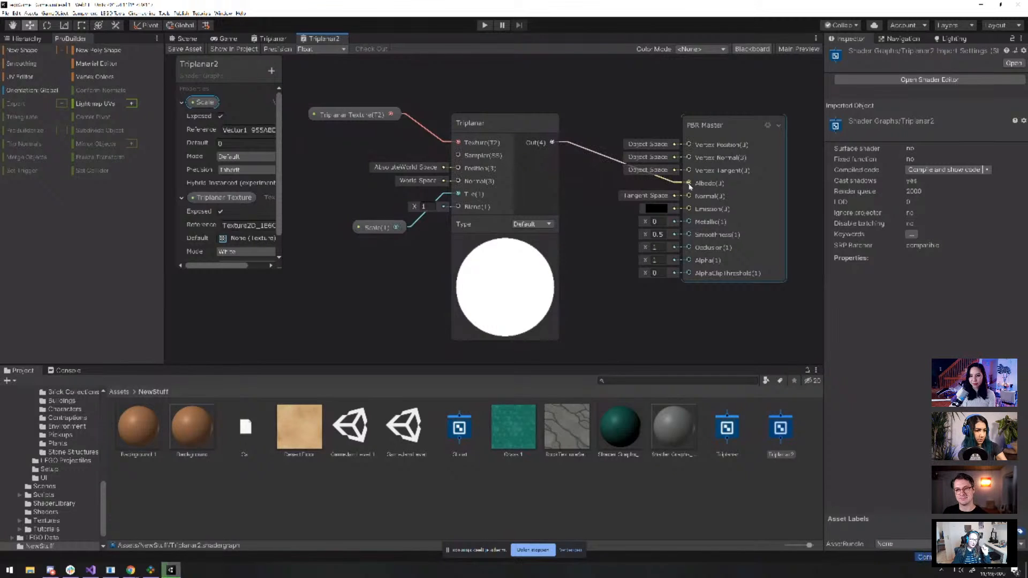
pyautogui.click(174, 52)
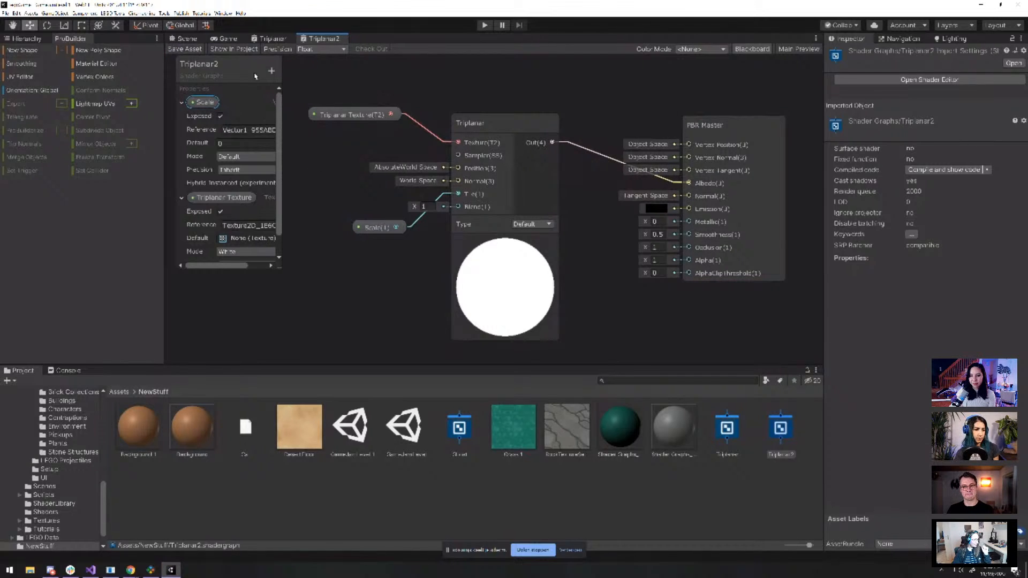
# Create a material named Triplanar 2 from the Triplanar2 shader
pyautogui.click(229, 39)
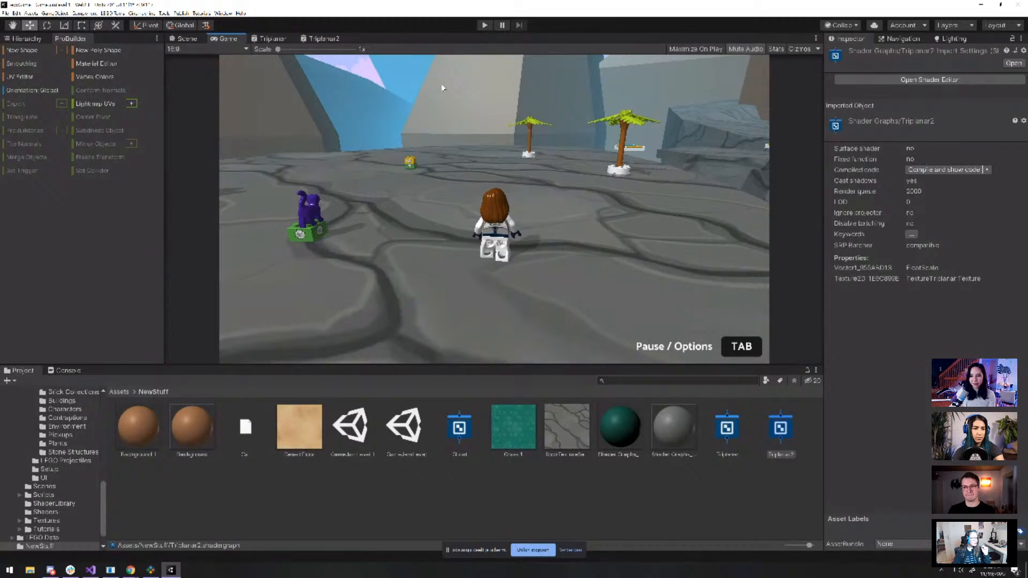
pyautogui.click(183, 39)
pyautogui.click(727, 492)
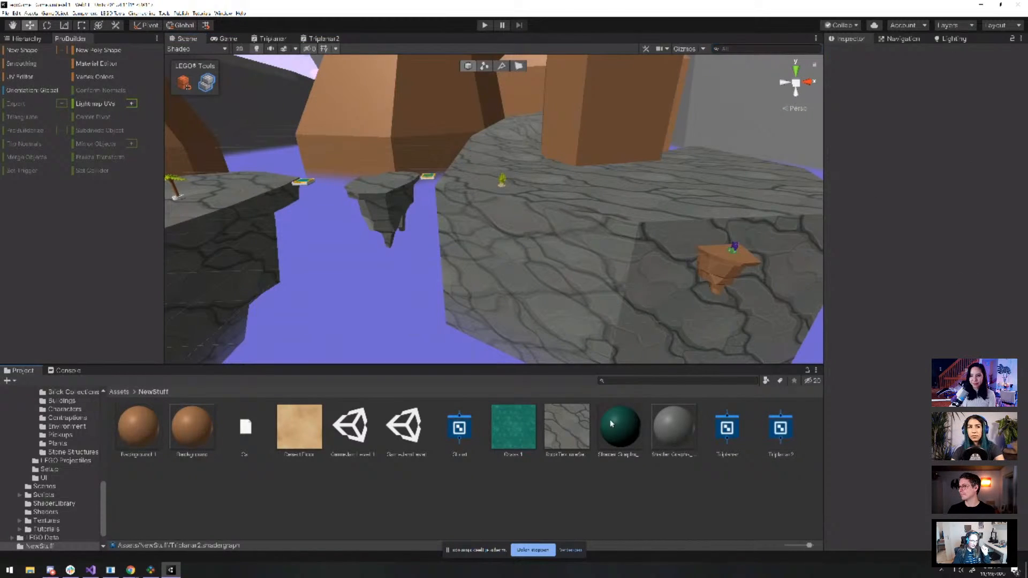
pyautogui.click(783, 431)
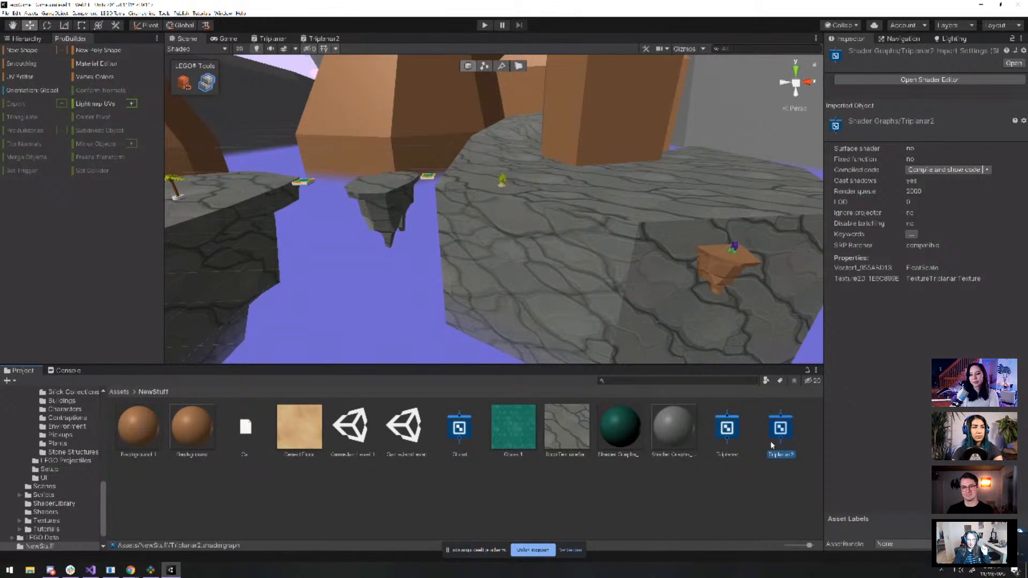
pyautogui.rightClick(773, 445)
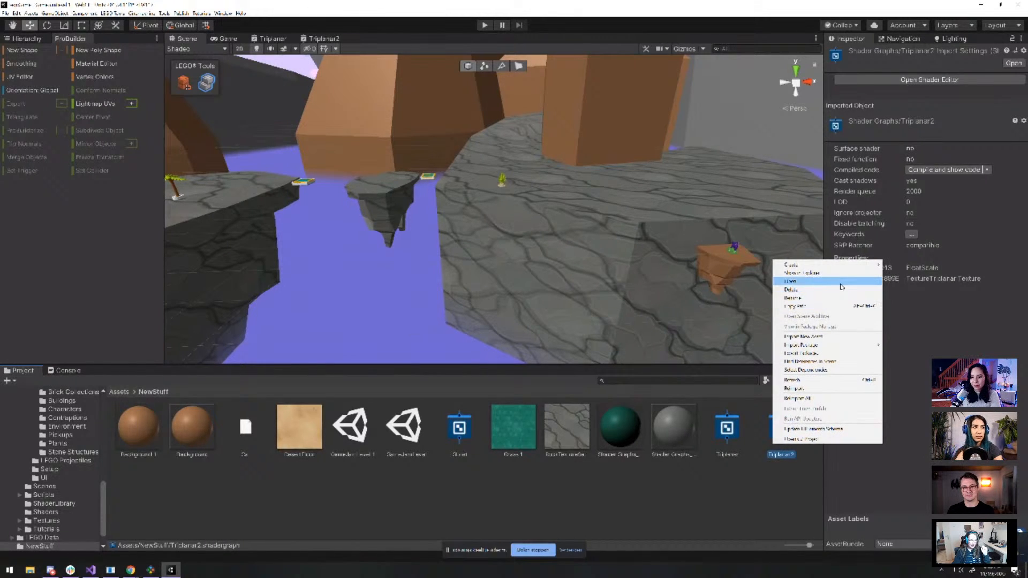
pyautogui.moveTo(838, 264)
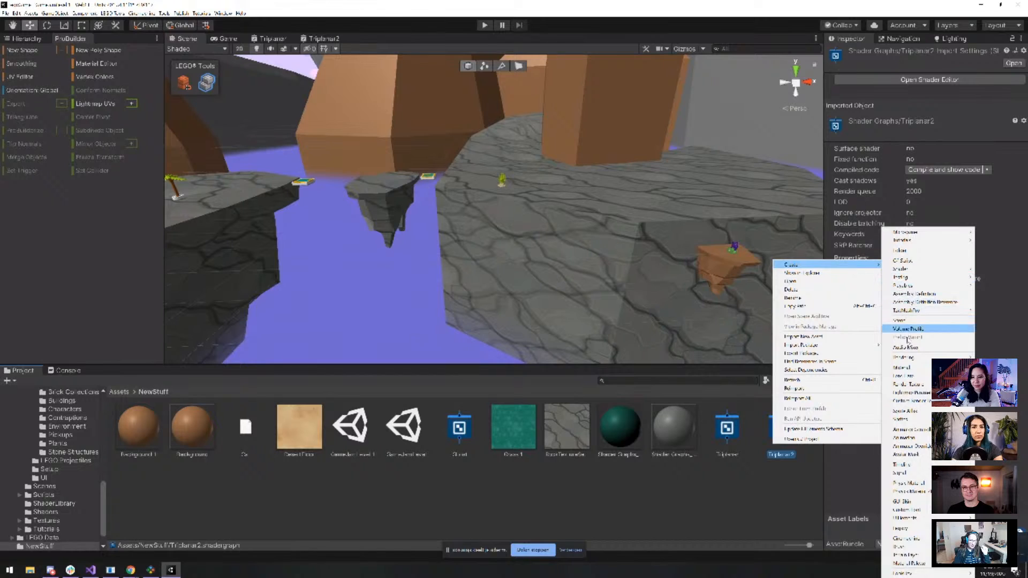
pyautogui.click(912, 369)
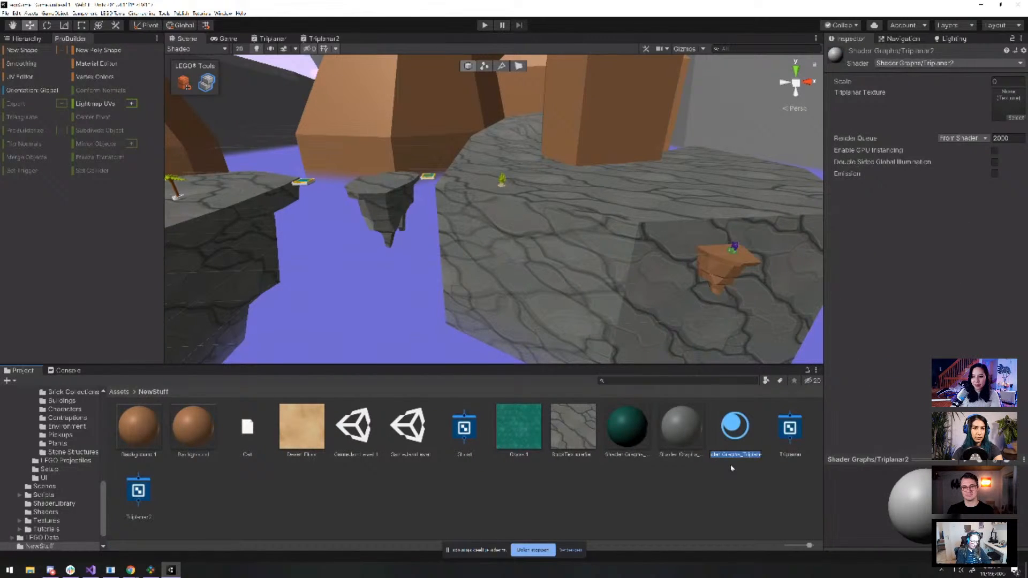
pyautogui.write('Triplanar')
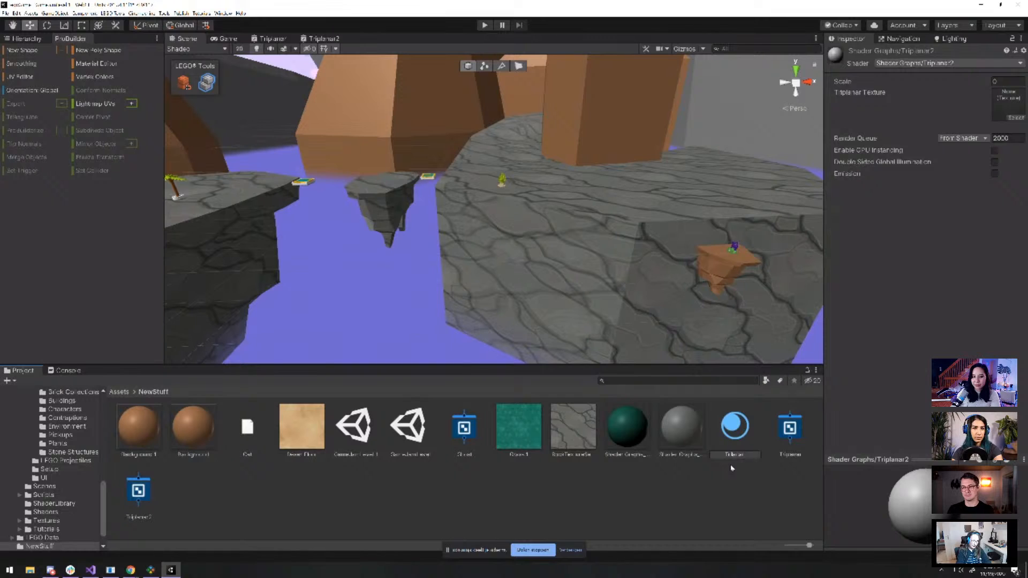
pyautogui.write(' 2')
pyautogui.press('Return')
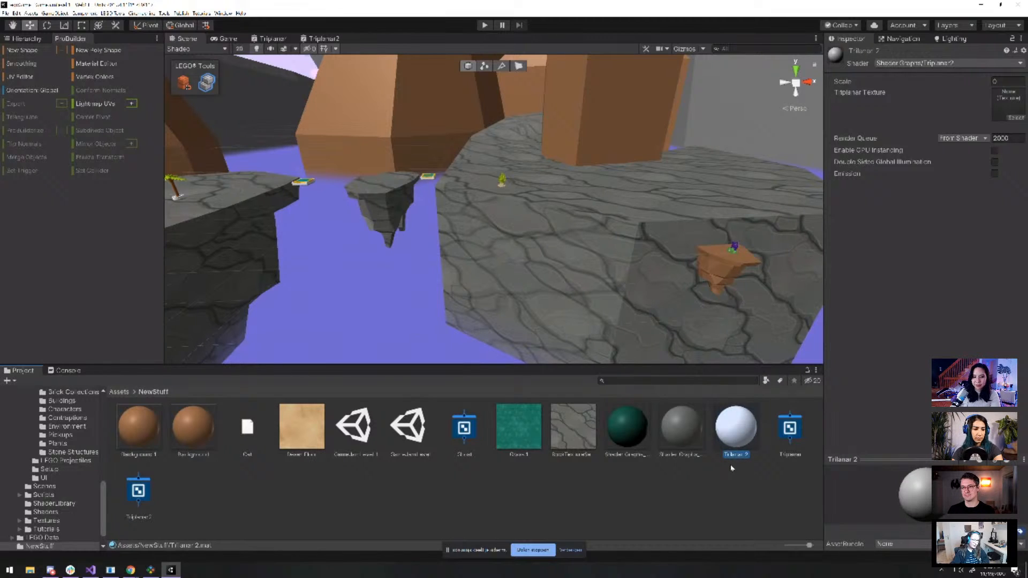
# Apply Triplanar 2 to the rock ground and open its Triplanar Texture picker
pyautogui.moveTo(730, 440); pyautogui.dragTo(598, 207)
pyautogui.click(598, 206)
pyautogui.scroll(-2, 907, 255)
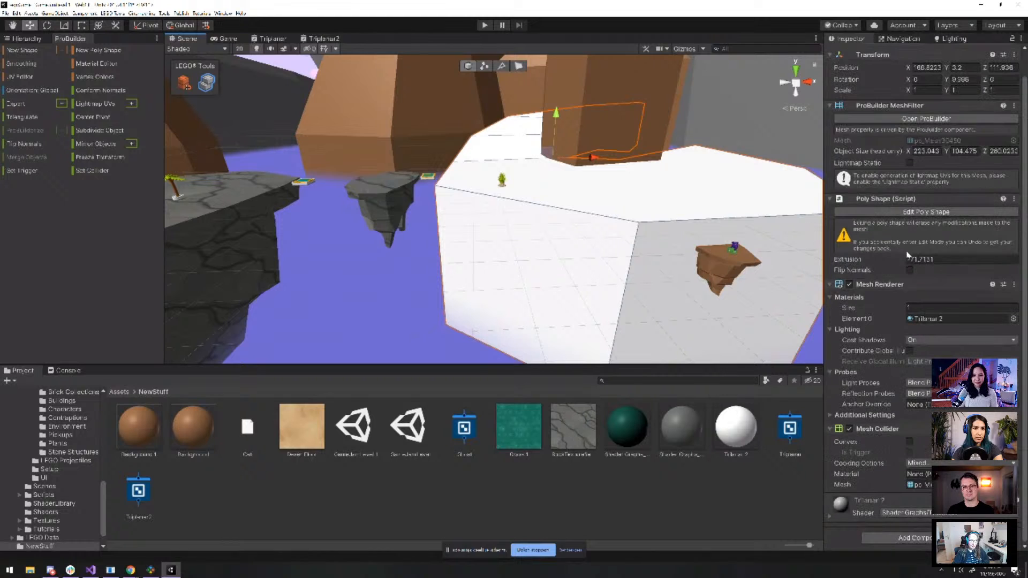
pyautogui.click(835, 517)
pyautogui.scroll(-3, 890, 421)
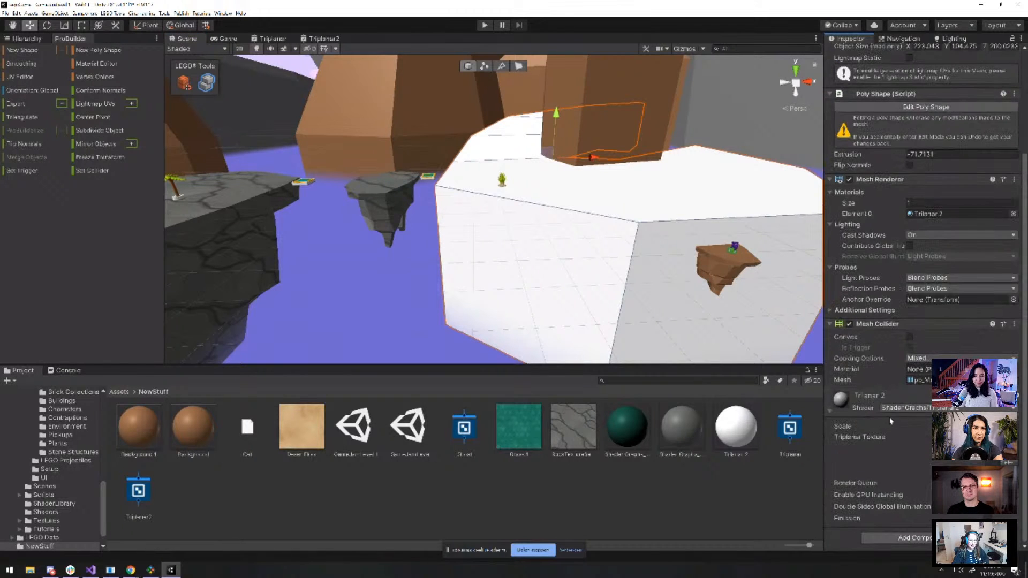
pyautogui.click(1011, 464)
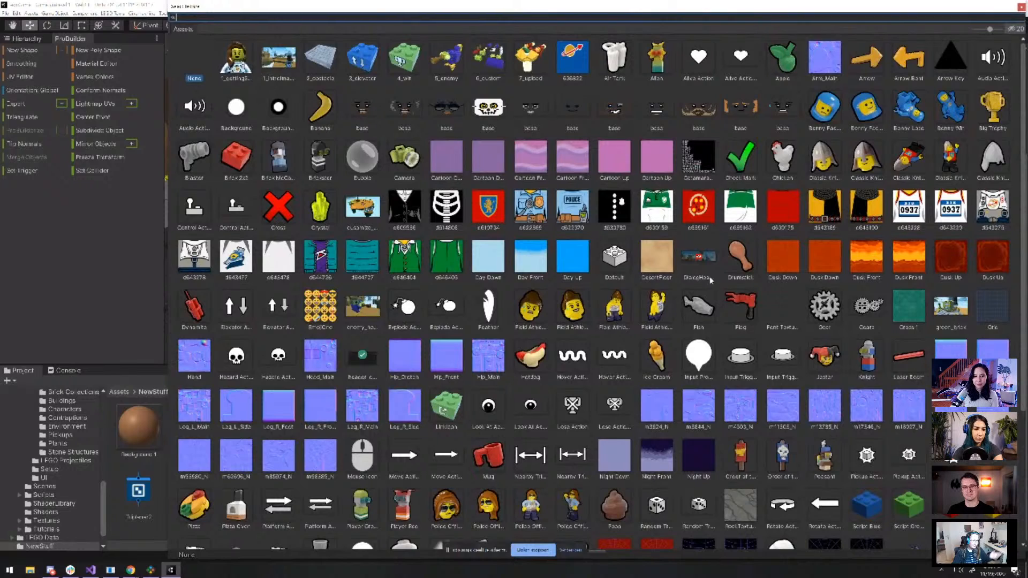
pyautogui.scroll(-3, 711, 284)
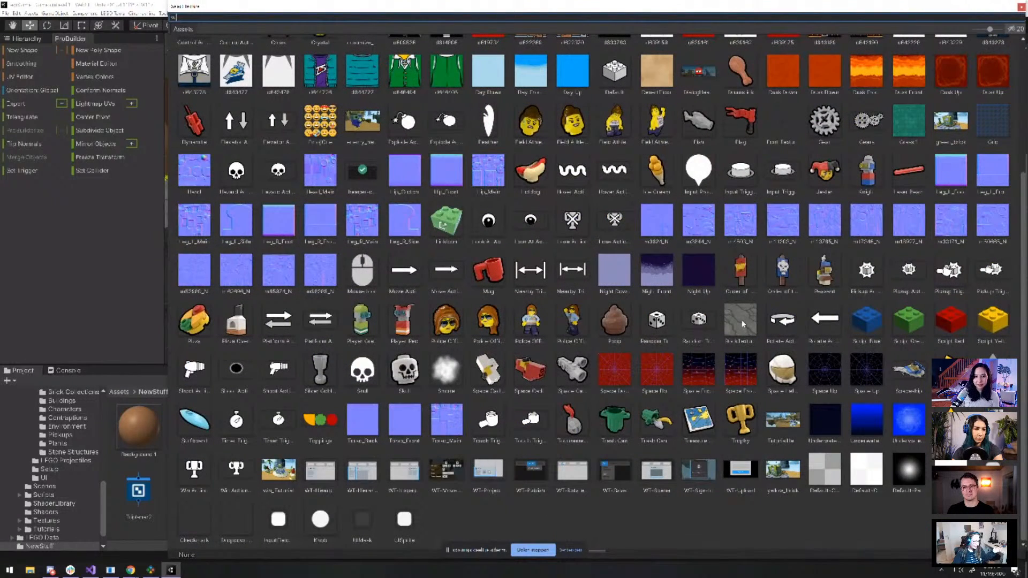
# Assign the teal Grass1 texture to the Triplanar Texture slot and adjust its Scale
pyautogui.doubleClick(909, 121)
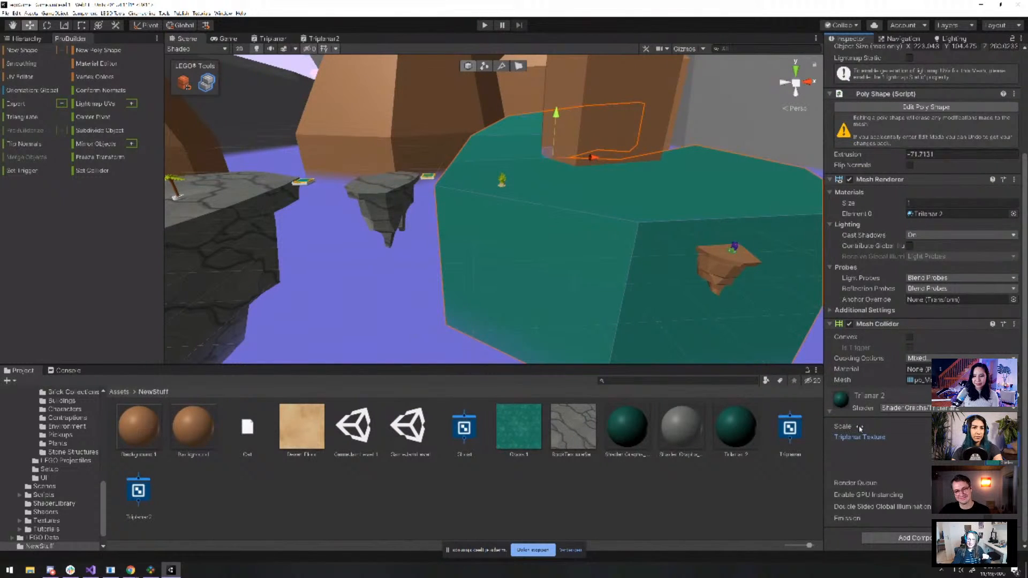
pyautogui.moveTo(859, 428); pyautogui.dragTo(862, 428)
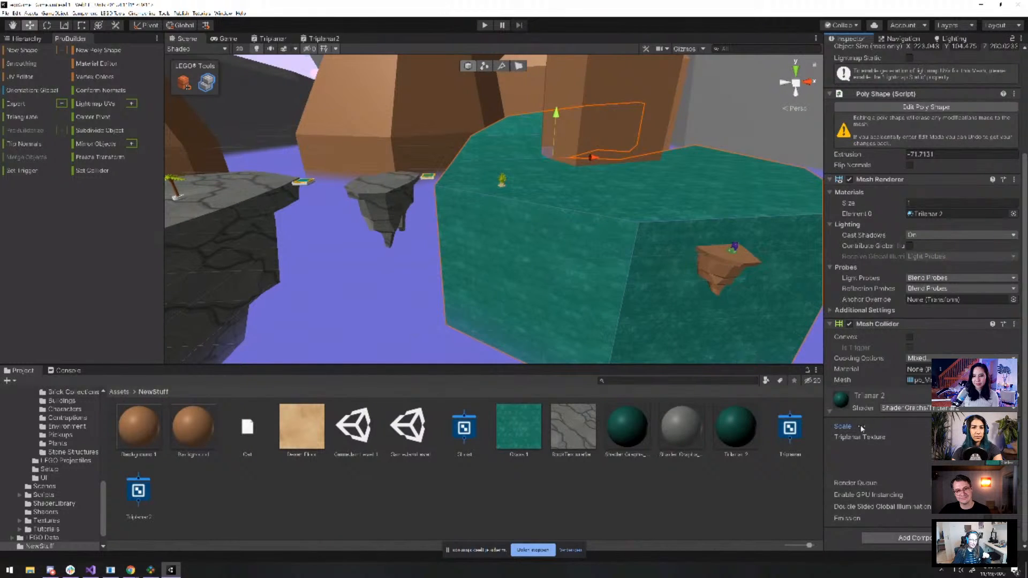
pyautogui.scroll(6, 677, 283)
pyautogui.scroll(-1, 687, 289)
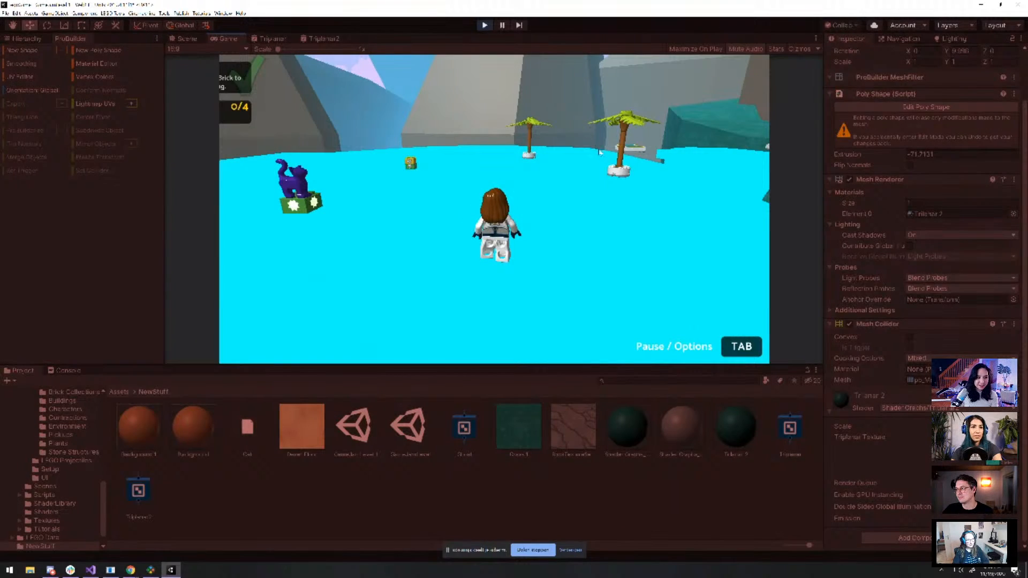
# Run the minifigure past the palm trees and across the rock toward the pink tower pickup
pyautogui.press('w')
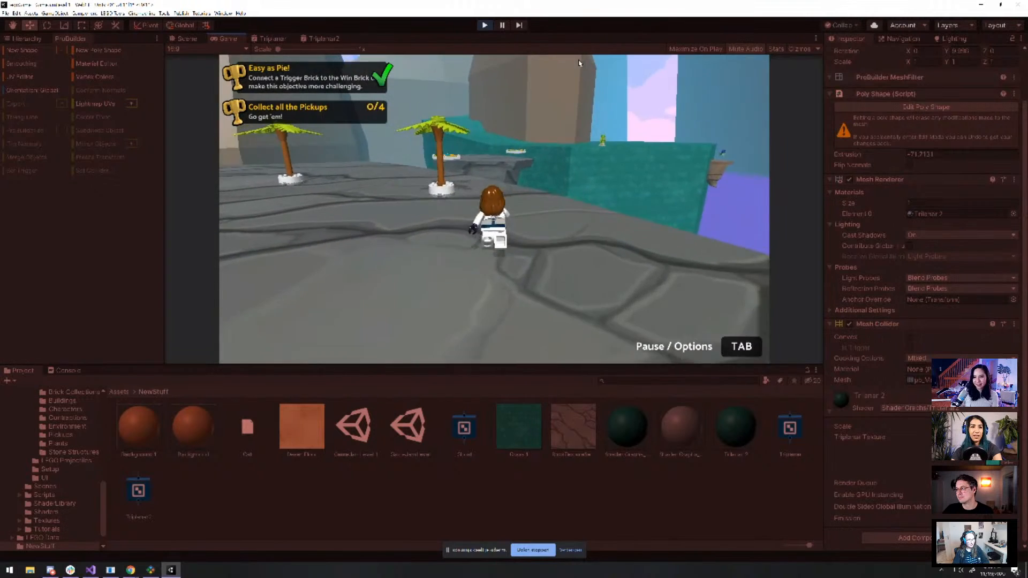
pyautogui.press('w')
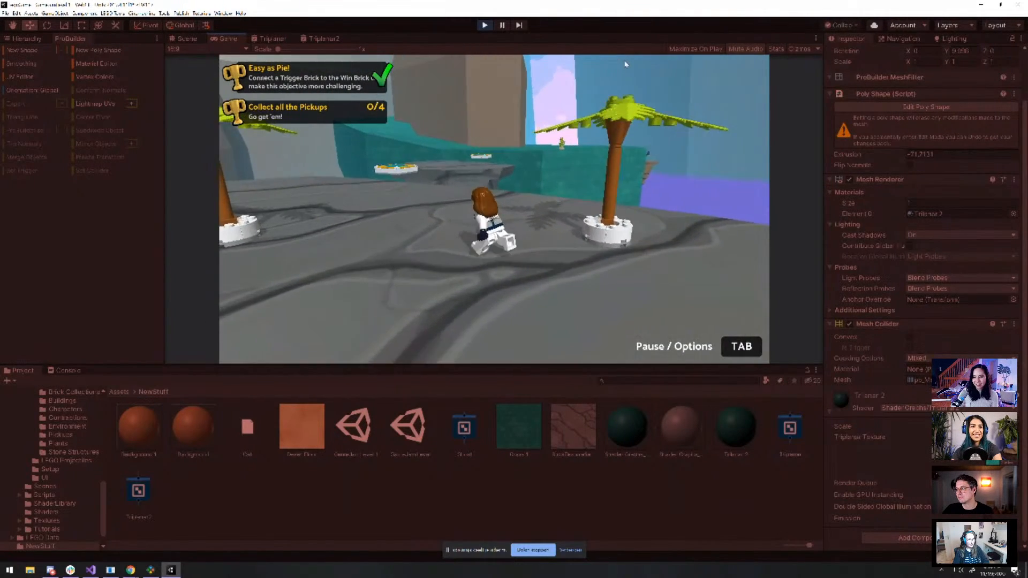
pyautogui.press('w')
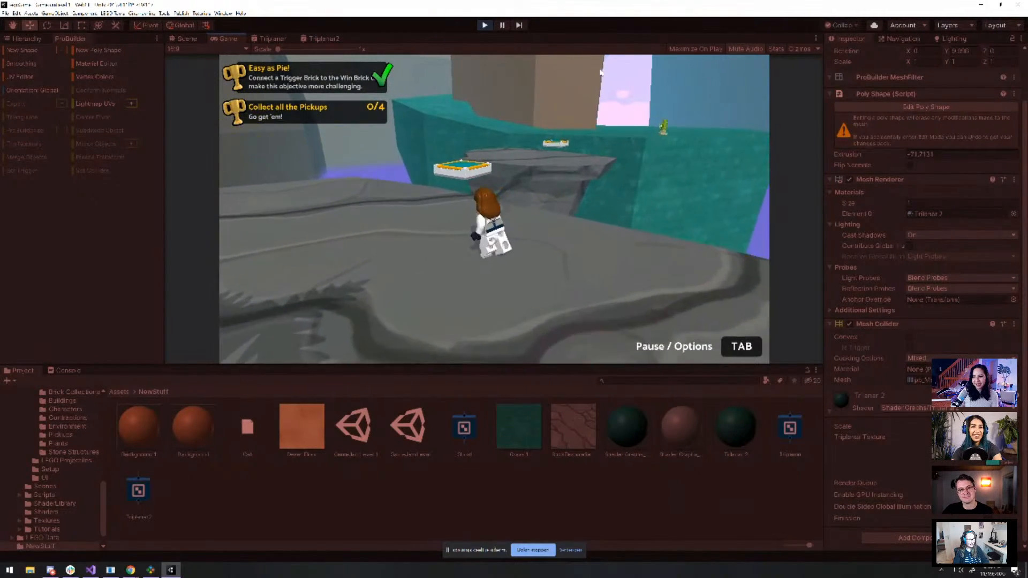
pyautogui.press('w')
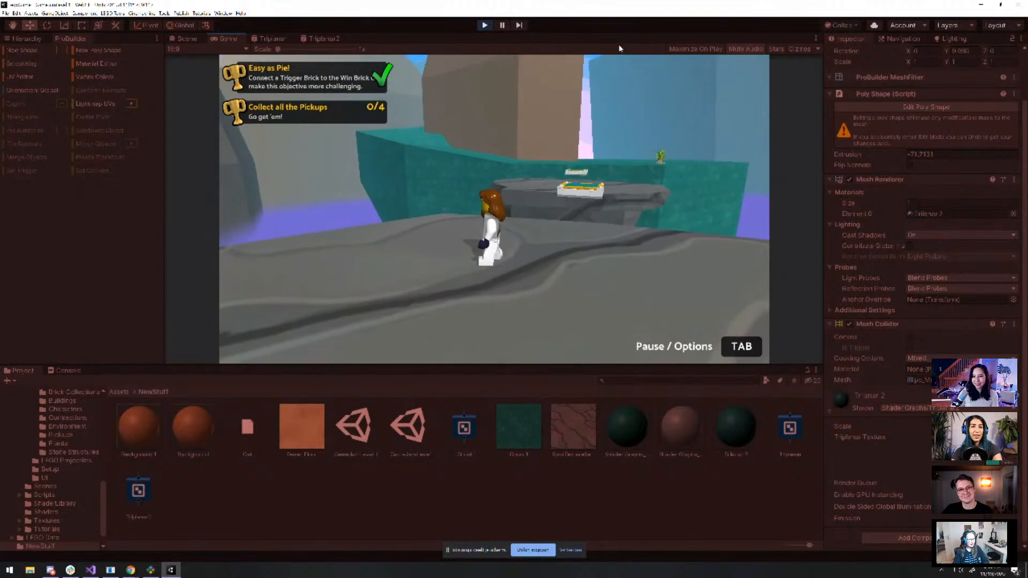
pyautogui.press('w')
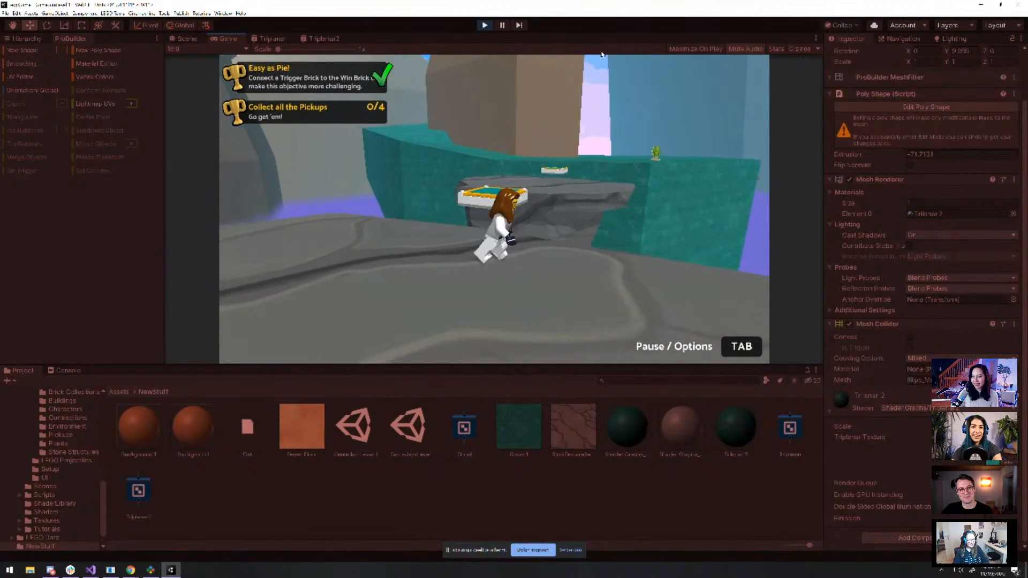
pyautogui.press('w')
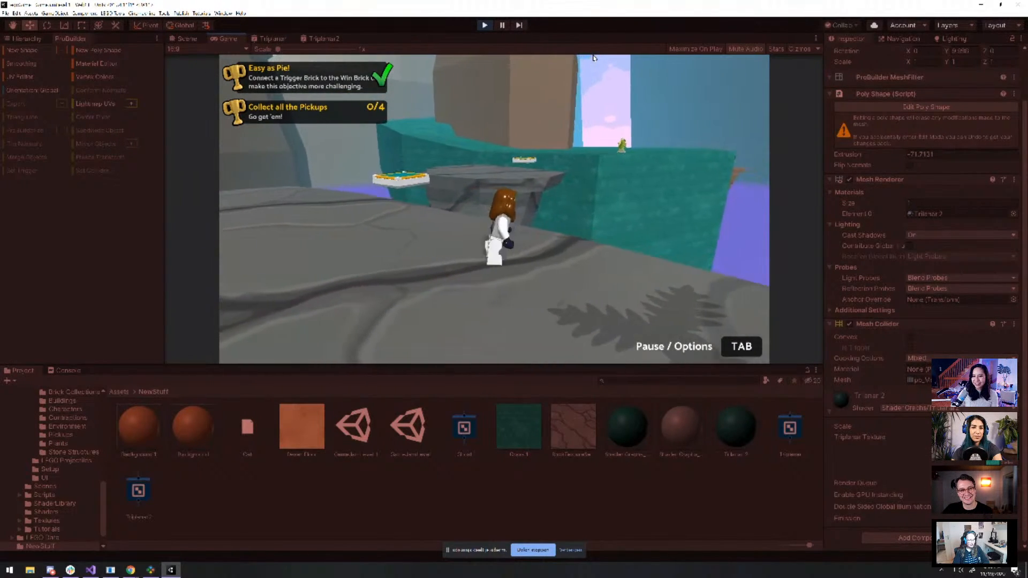
pyautogui.press('a')
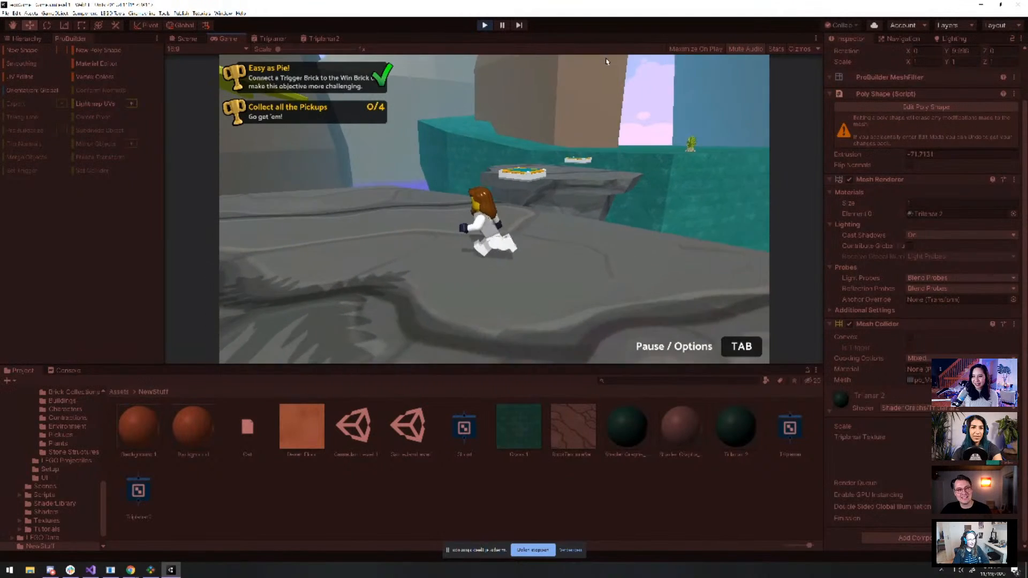
pyautogui.press('w')
pyautogui.press('s')
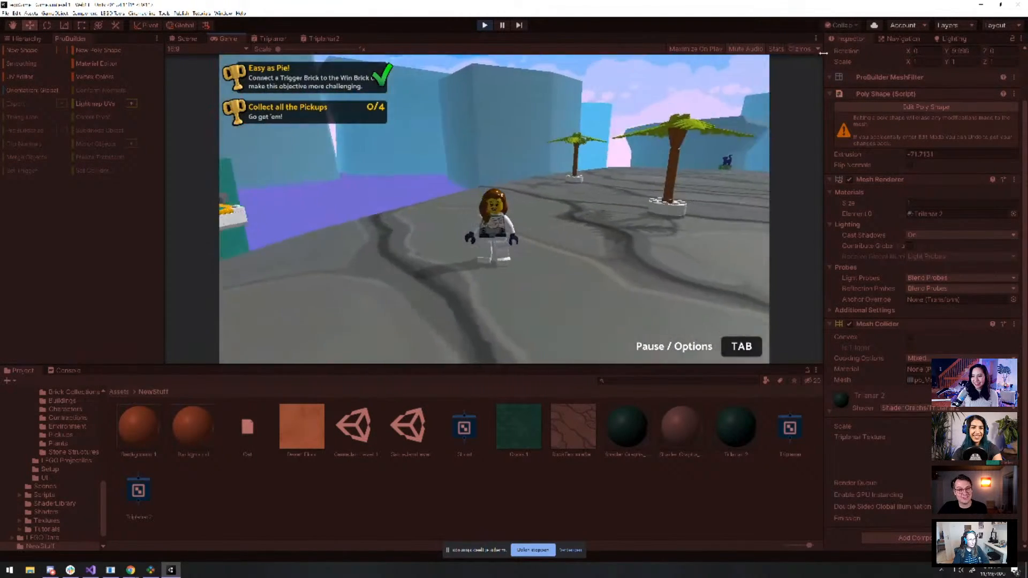
pyautogui.press('w')
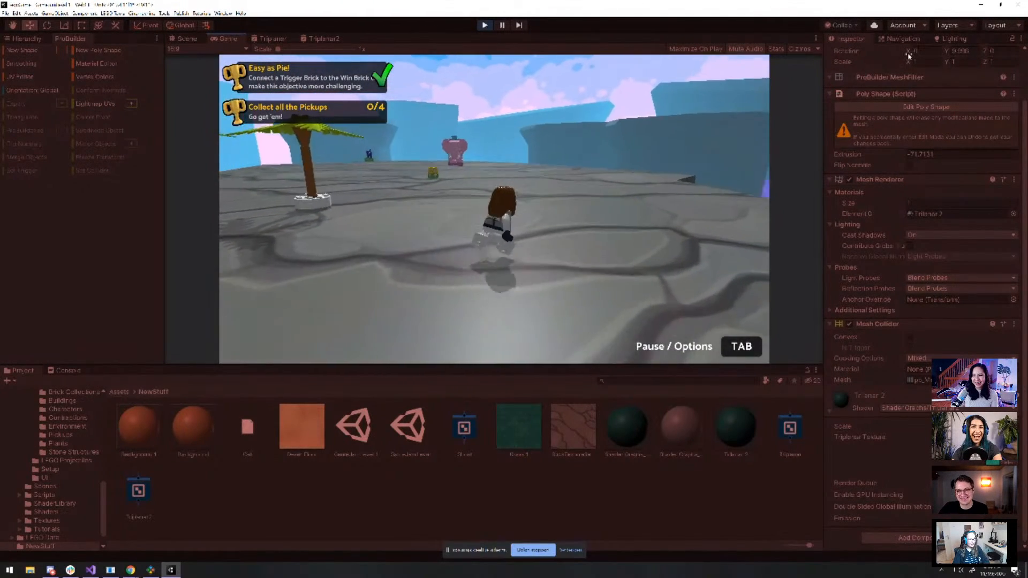
pyautogui.press('w')
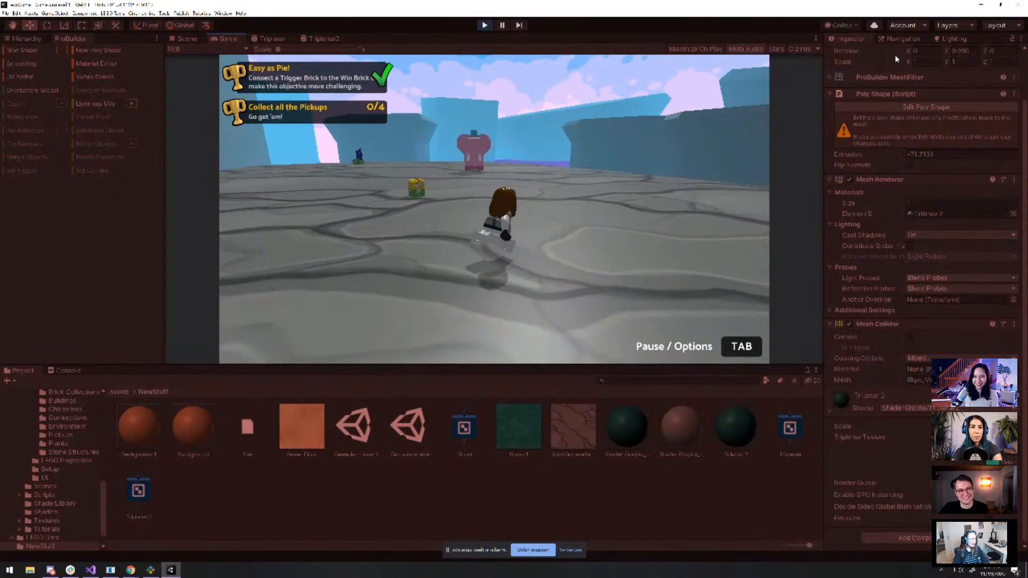
pyautogui.press('w')
pyautogui.press('s')
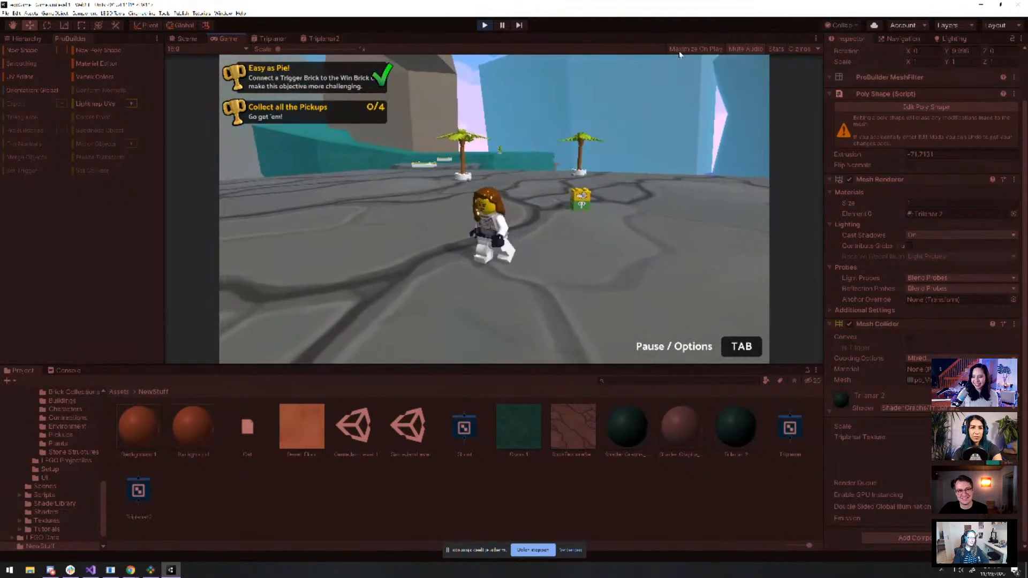
pyautogui.press('w')
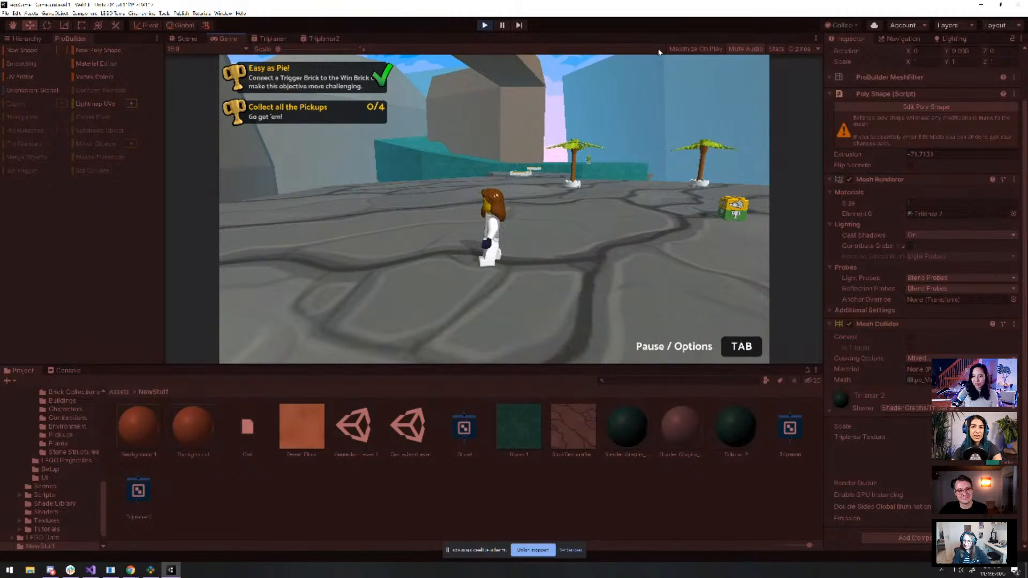
# Jump onto the rock platform, cross the trigger brick, and land on the teal ledge
pyautogui.press('w')
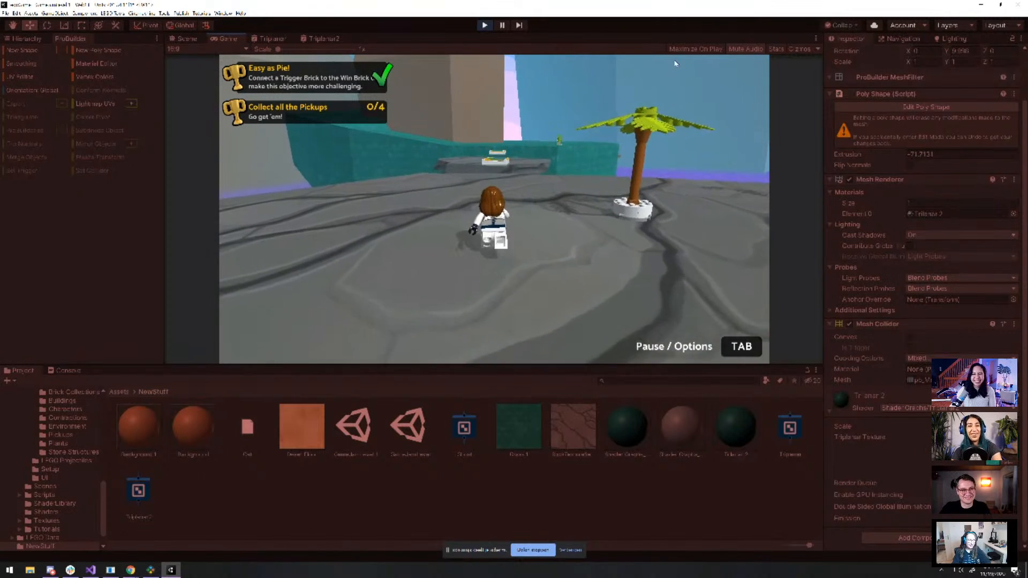
pyautogui.press('space')
pyautogui.press('space')
pyautogui.press('w')
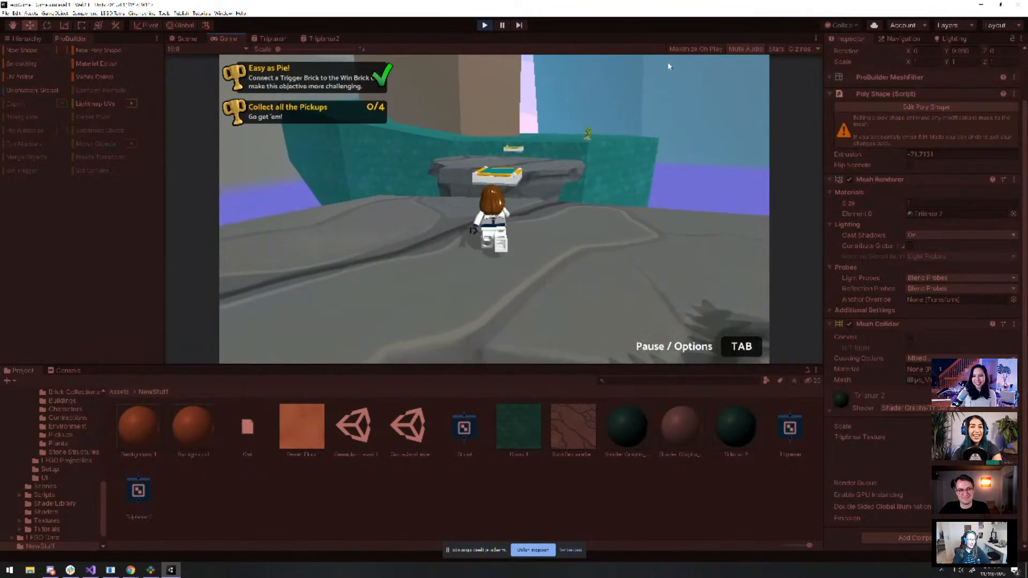
pyautogui.press('w')
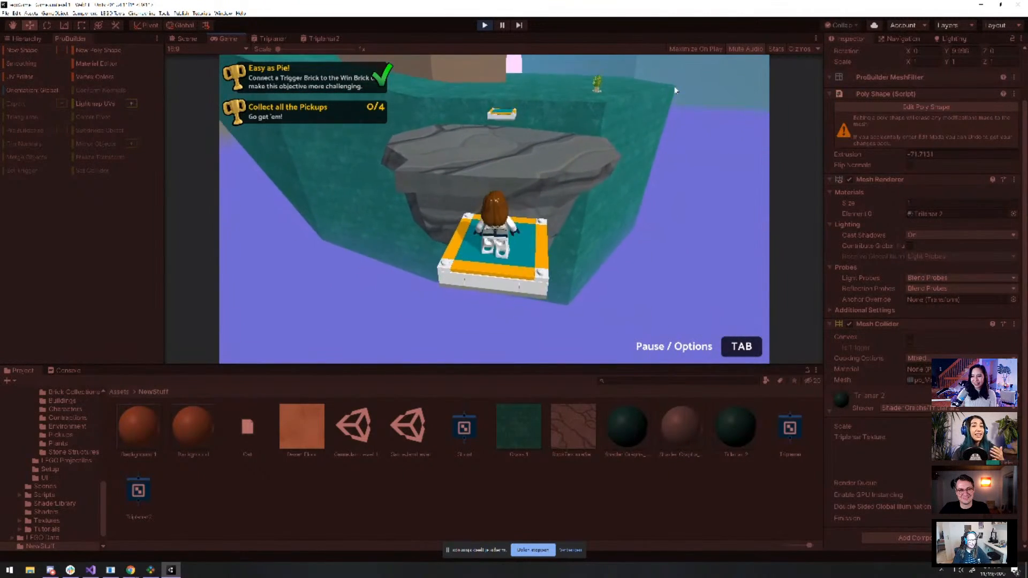
pyautogui.press('w')
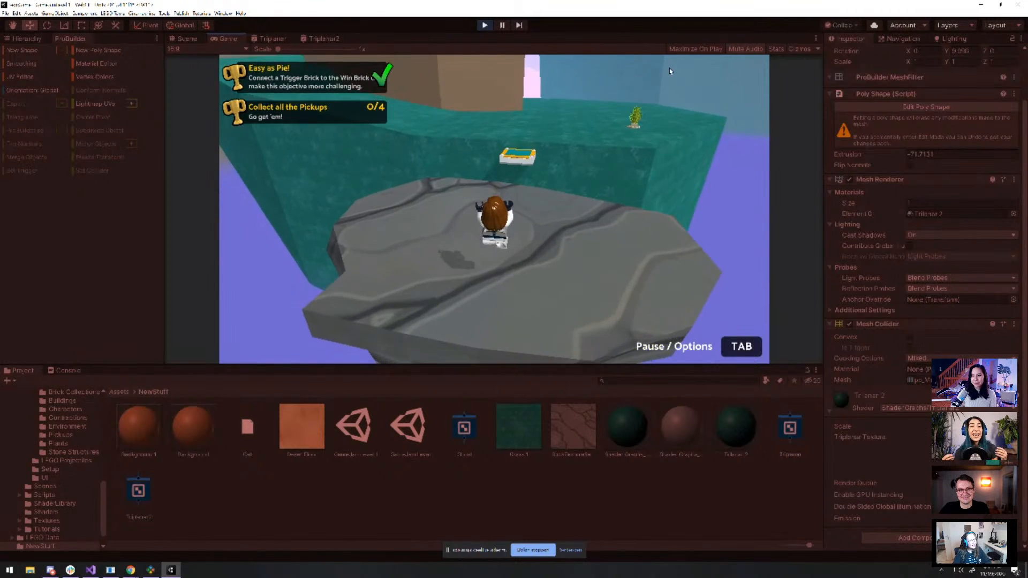
pyautogui.press('w')
pyautogui.press('space')
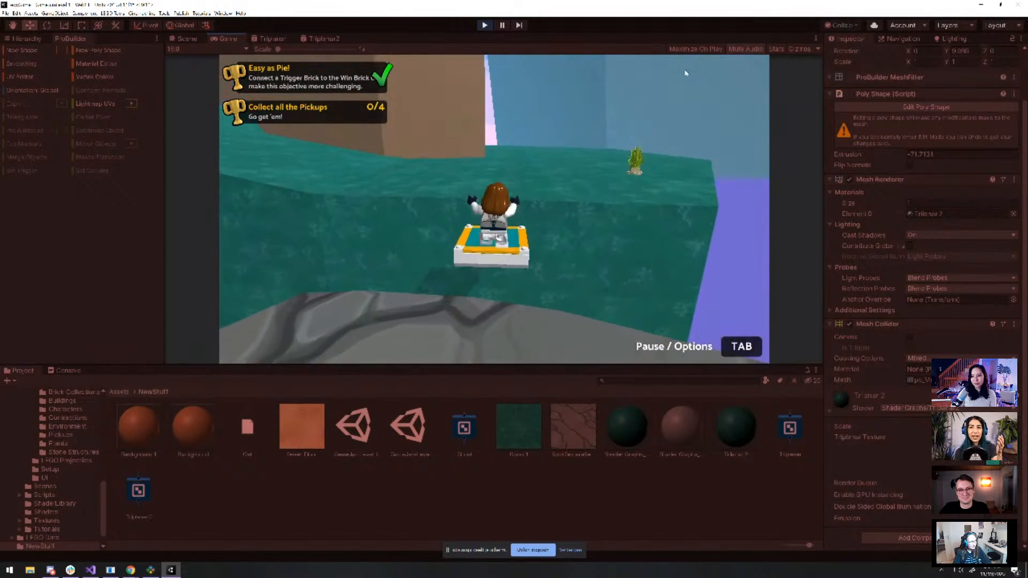
pyautogui.press('w')
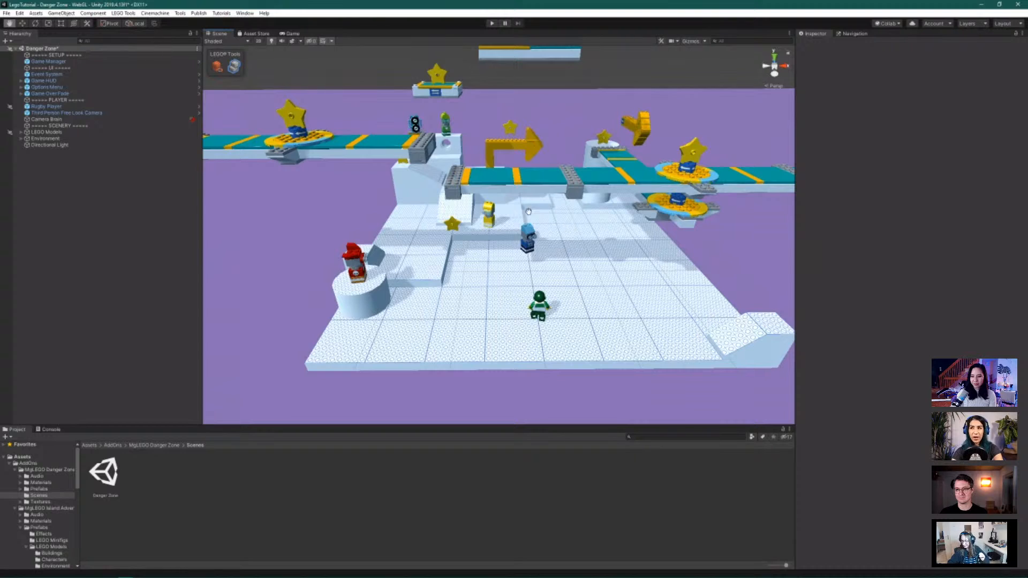
# Scroll and orbit the Scene view to inspect the Danger Zone level
pyautogui.scroll(-3, 518, 210)
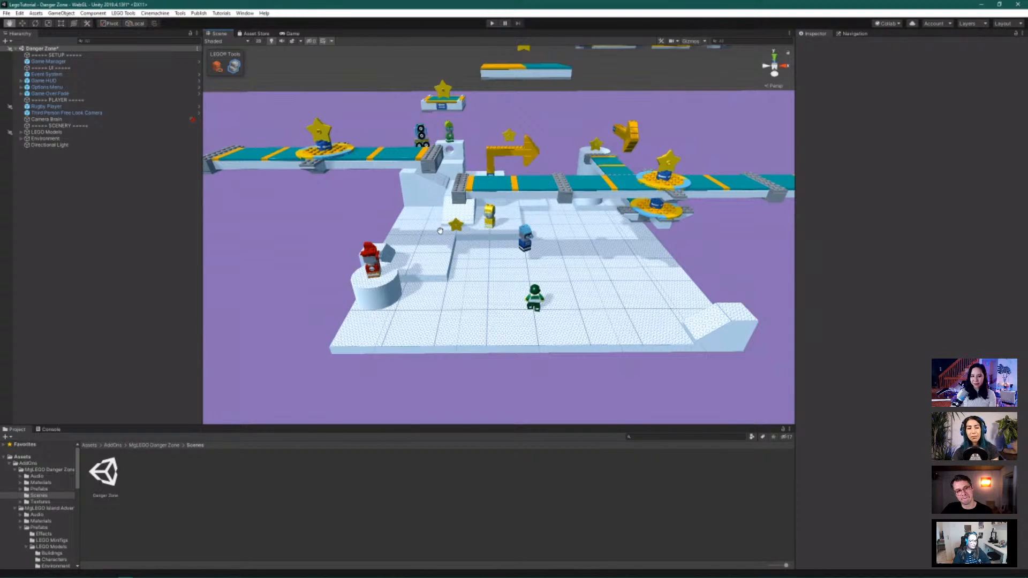
pyautogui.keyDown('alt'); pyautogui.moveTo(403, 202); pyautogui.dragTo(547, 197); pyautogui.keyUp('alt')
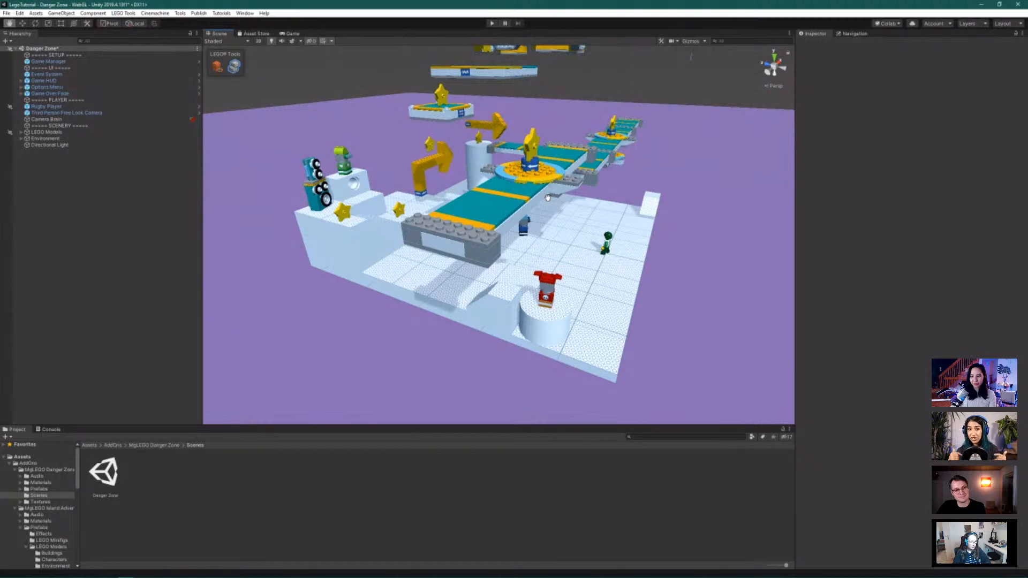
pyautogui.scroll(5, 547, 58)
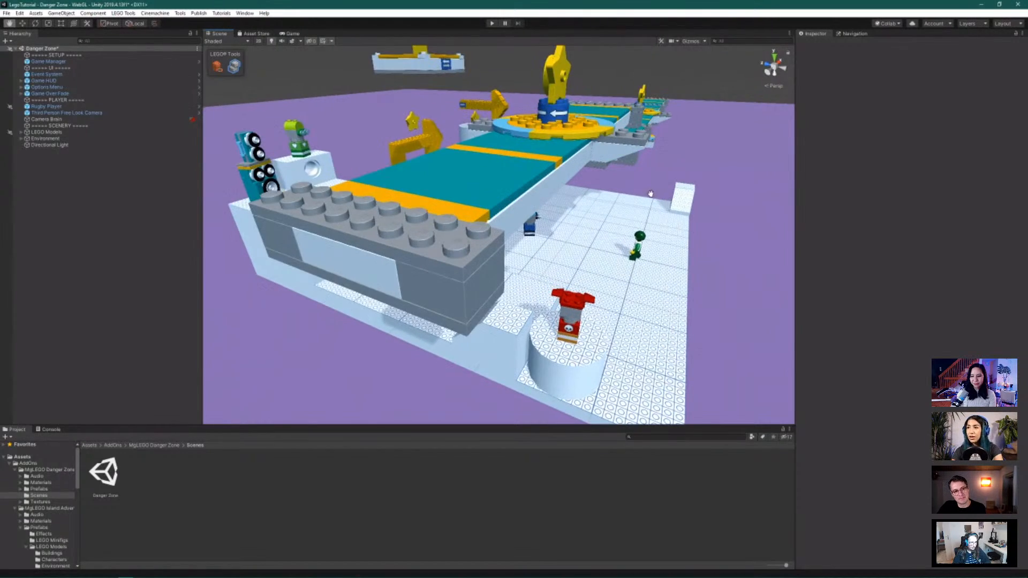
pyautogui.keyDown('alt'); pyautogui.moveTo(637, 196); pyautogui.dragTo(439, 247); pyautogui.keyUp('alt')
pyautogui.scroll(3, 451, 202)
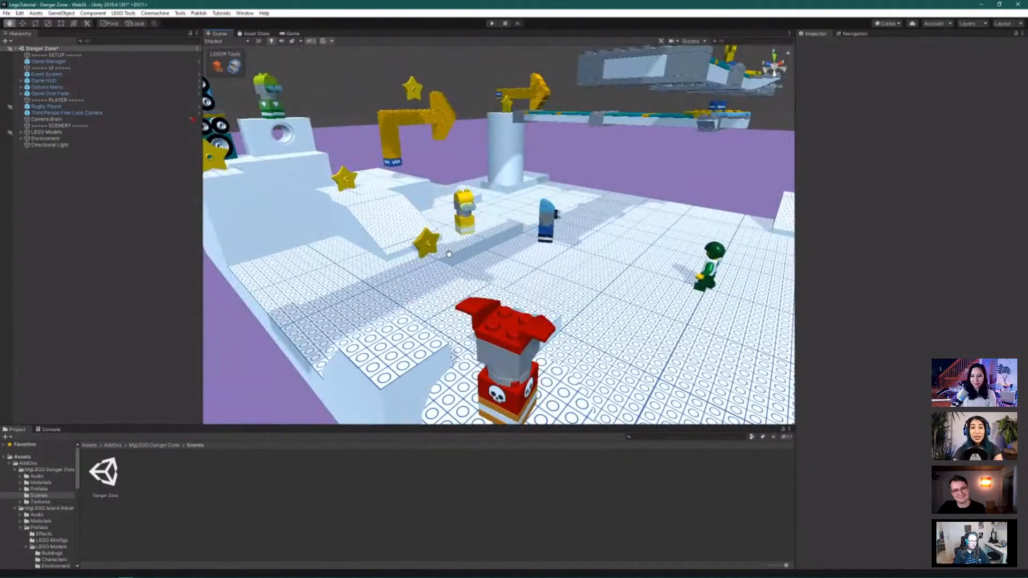
pyautogui.scroll(-5, 355, 170)
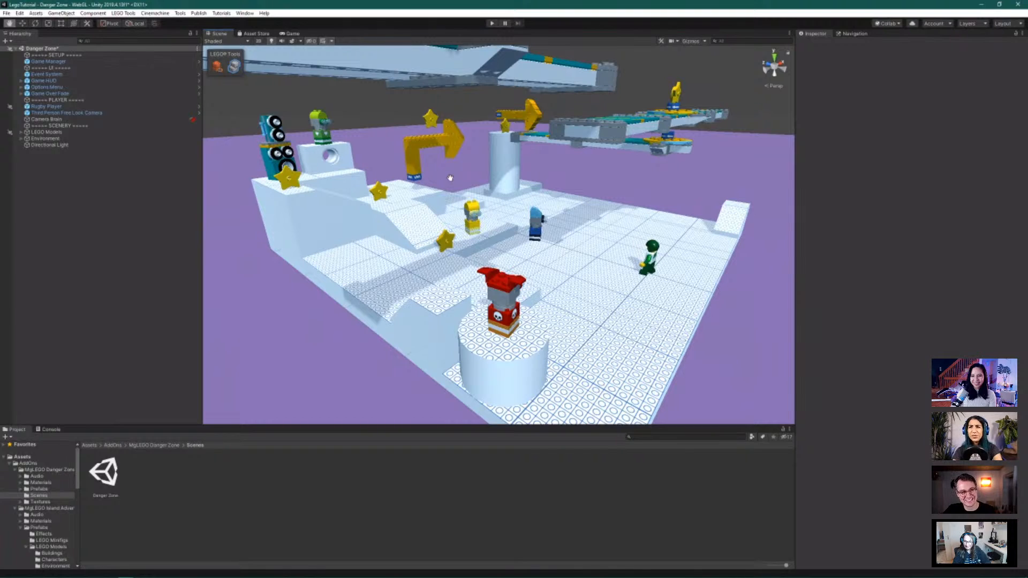
pyautogui.scroll(-6, 278, 155)
pyautogui.keyDown('alt'); pyautogui.moveTo(513, 121); pyautogui.dragTo(470, 137); pyautogui.keyUp('alt')
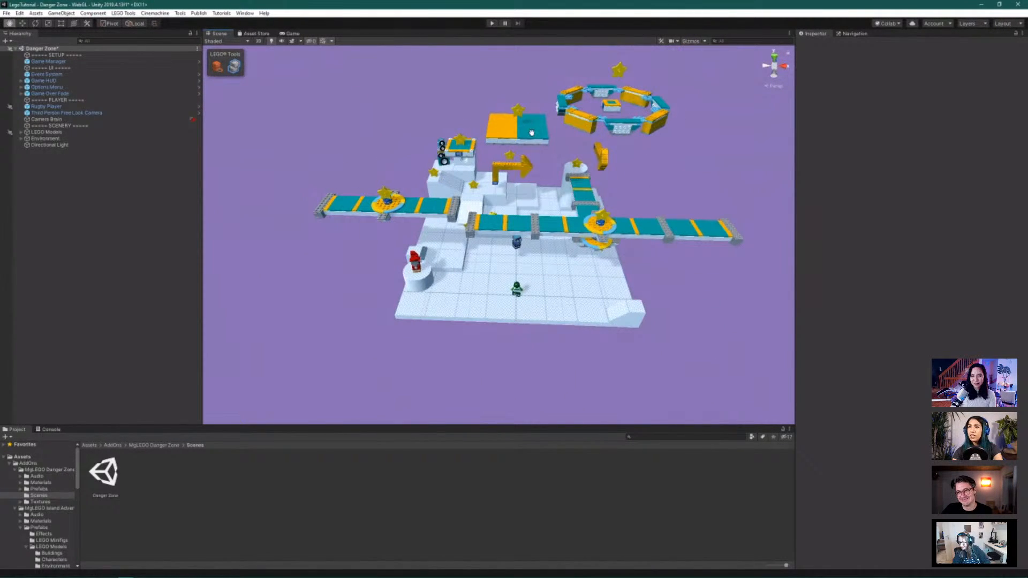
pyautogui.scroll(-5, 531, 132)
pyautogui.keyDown('alt'); pyautogui.moveTo(561, 150); pyautogui.dragTo(762, 129); pyautogui.keyUp('alt')
pyautogui.scroll(10, 528, 84)
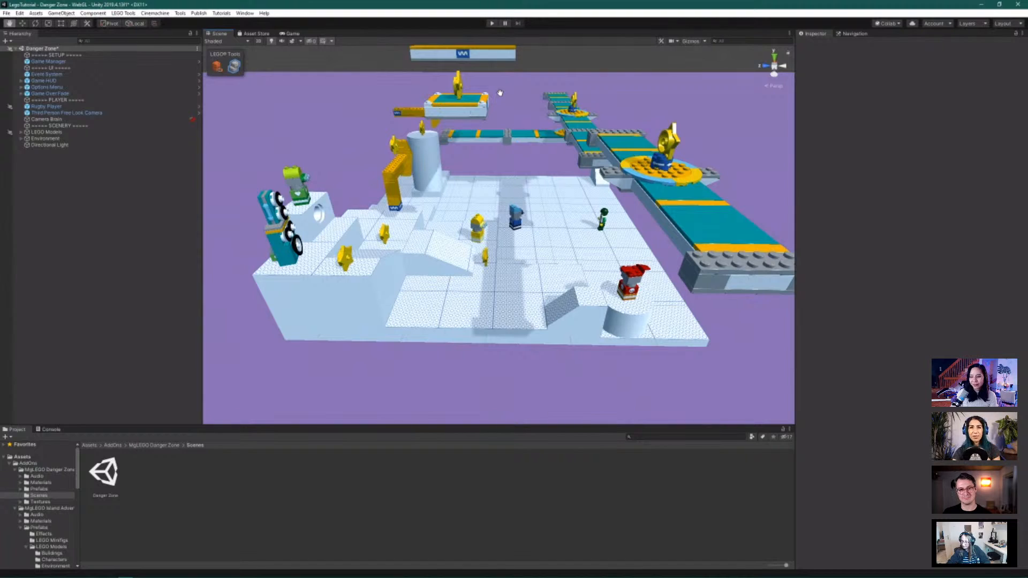
pyautogui.scroll(-8, 500, 93)
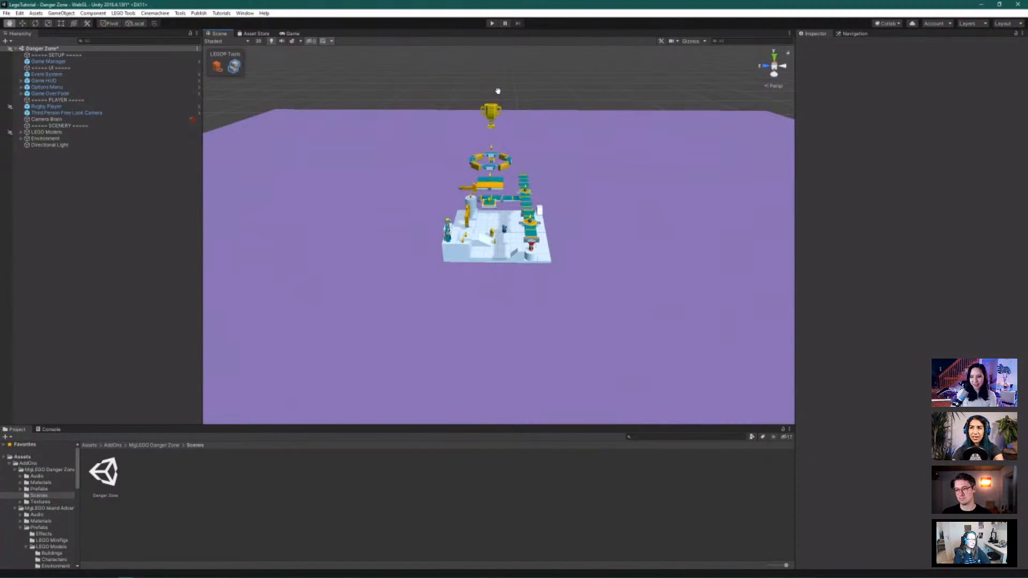
pyautogui.scroll(1, 498, 91)
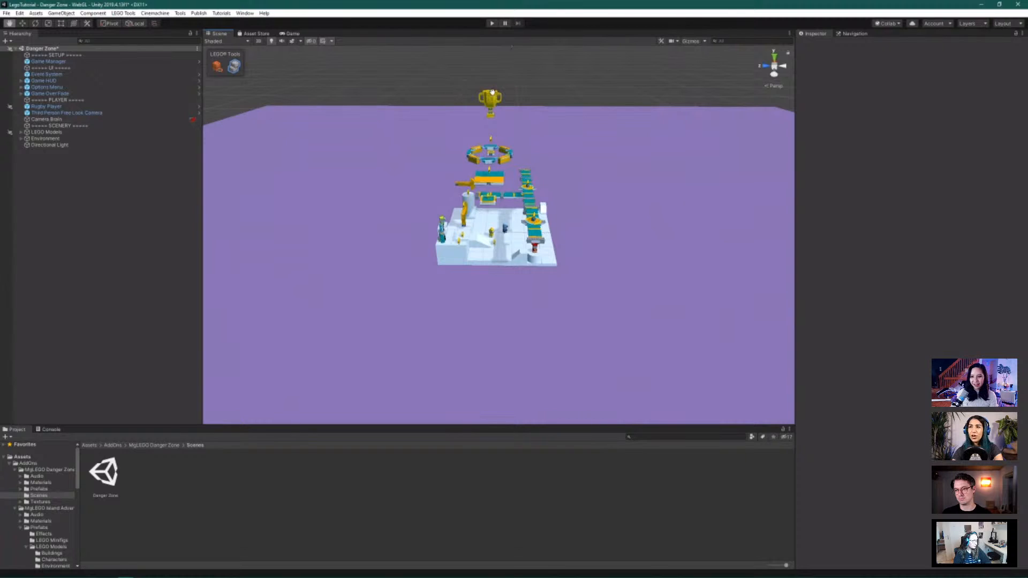
pyautogui.keyDown('alt'); pyautogui.moveTo(492, 92); pyautogui.dragTo(326, 191); pyautogui.keyUp('alt')
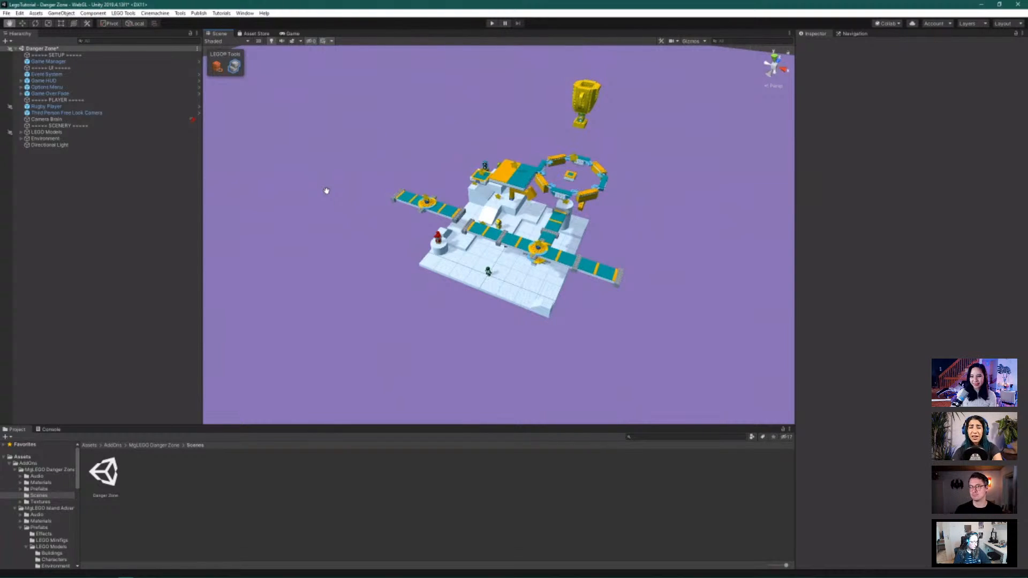
pyautogui.keyDown('alt'); pyautogui.moveTo(386, 178); pyautogui.dragTo(450, 183); pyautogui.keyUp('alt')
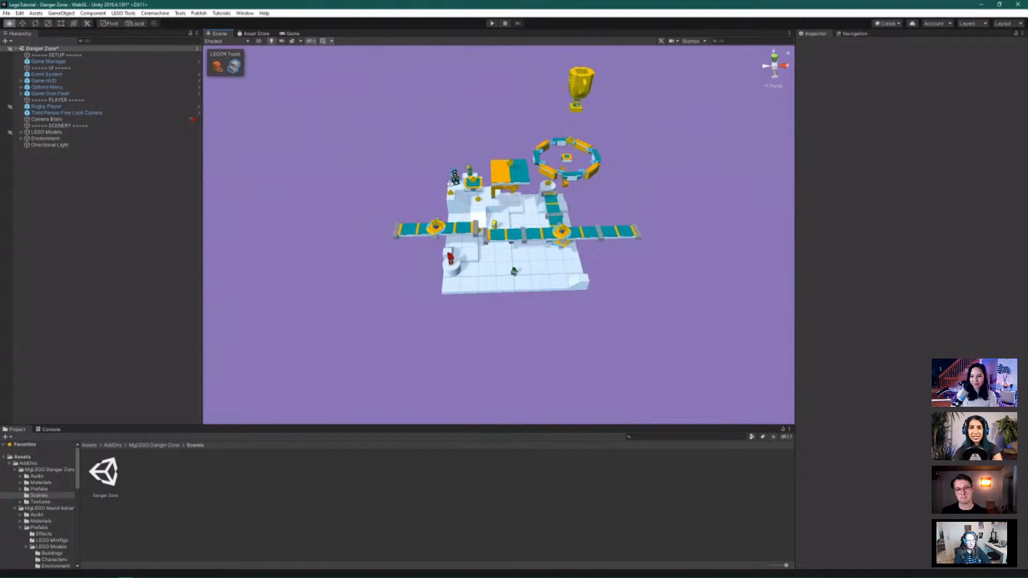
pyautogui.keyDown('alt'); pyautogui.moveTo(451, 184); pyautogui.dragTo(434, 134); pyautogui.keyUp('alt')
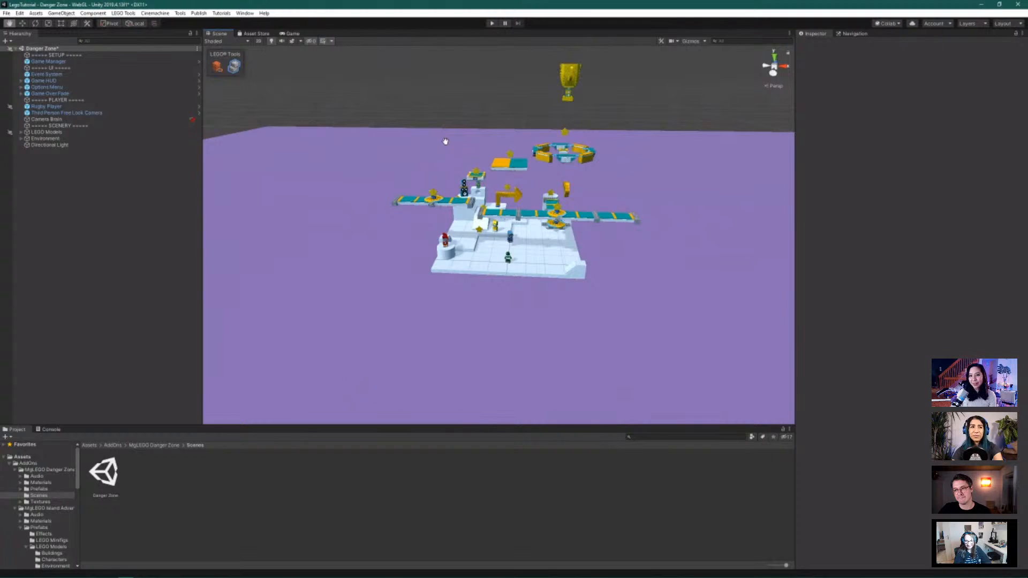
pyautogui.scroll(-1, 445, 141)
pyautogui.scroll(1, 444, 142)
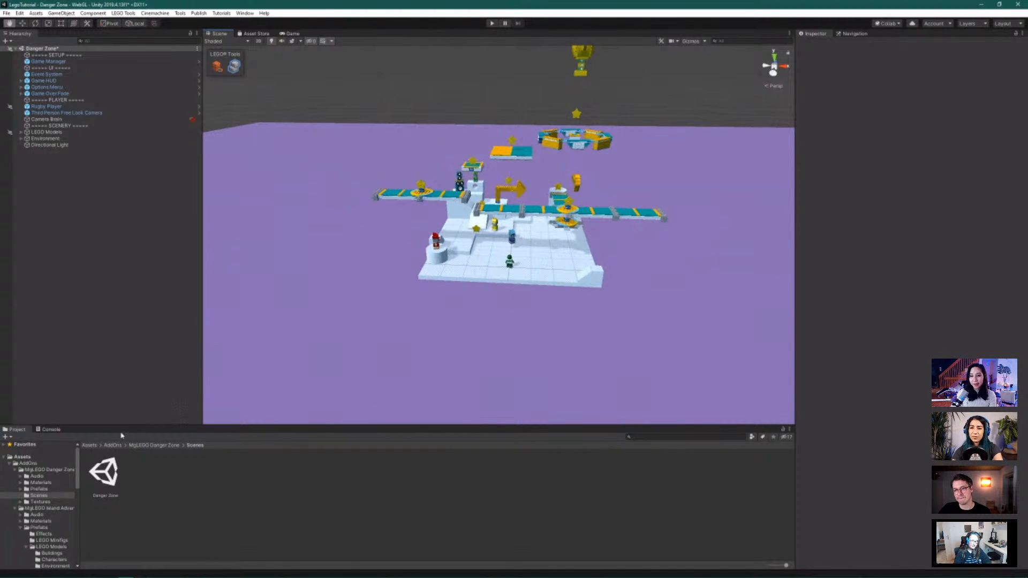
# Browse MgLEGO Island Adventure's LEGO folder contents, then search the project for 'pl'
pyautogui.click(50, 509)
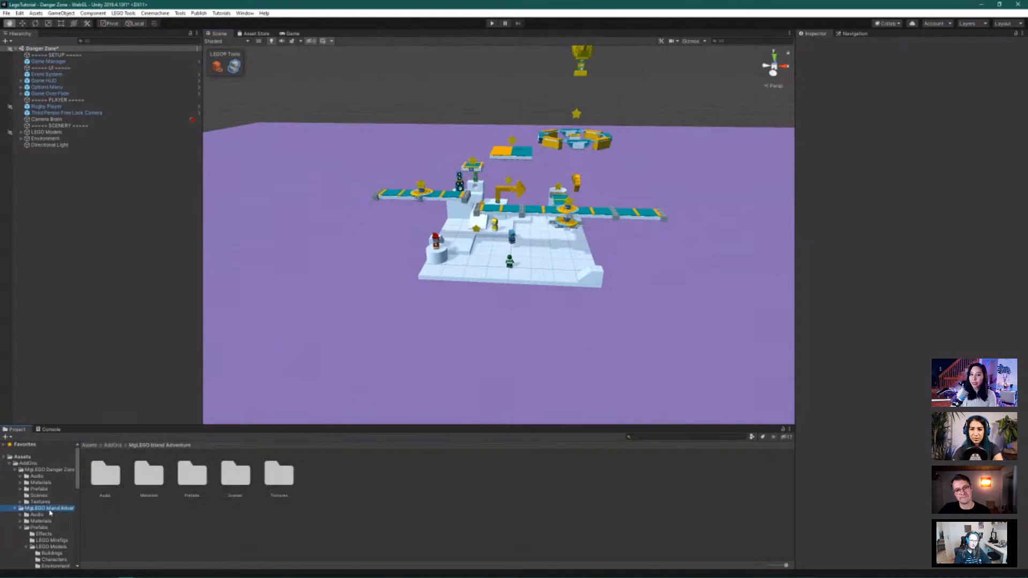
pyautogui.scroll(-3, 54, 522)
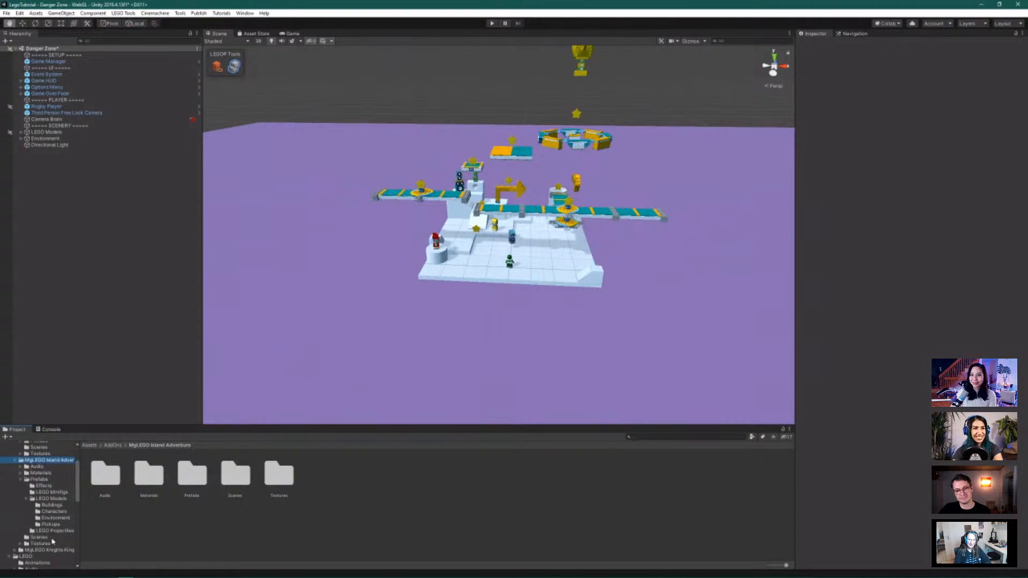
pyautogui.click(49, 557)
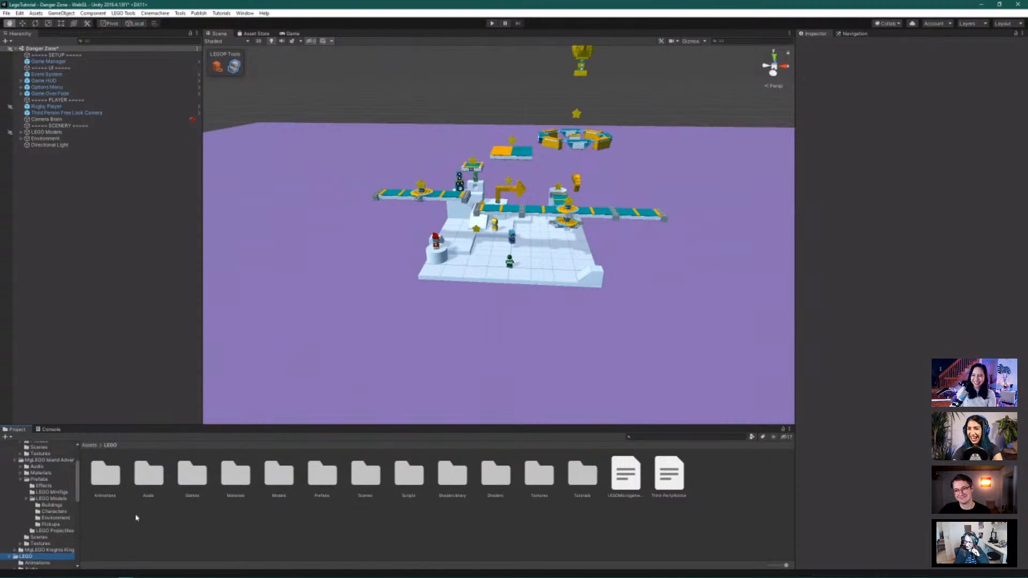
pyautogui.scroll(-5, 64, 513)
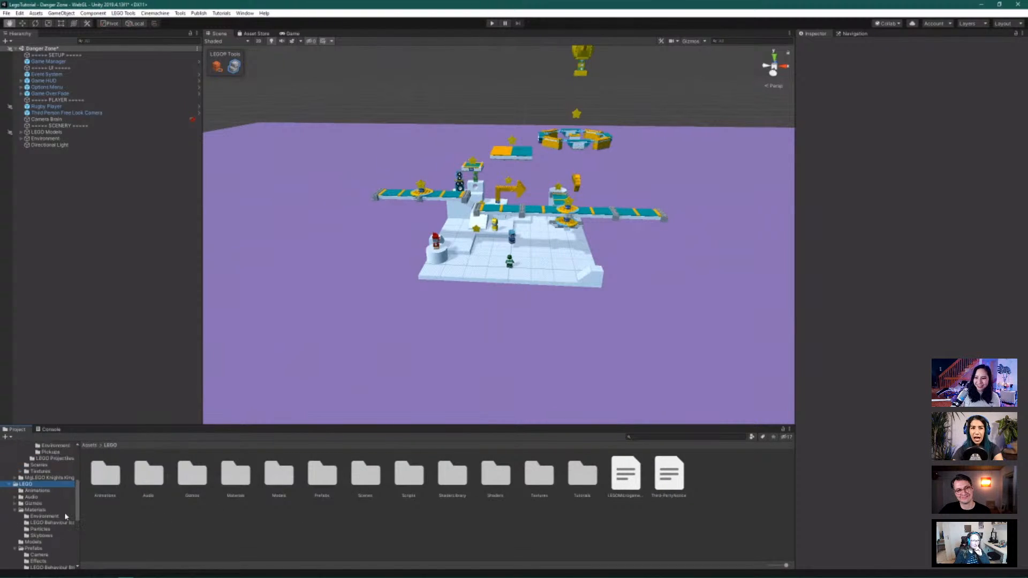
pyautogui.scroll(-2, 64, 512)
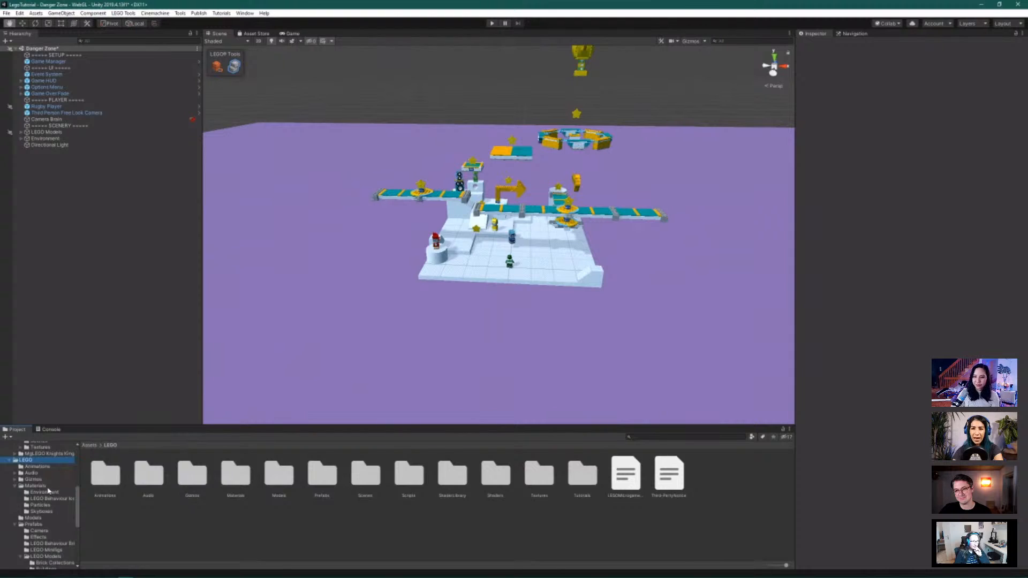
pyautogui.scroll(10, 48, 491)
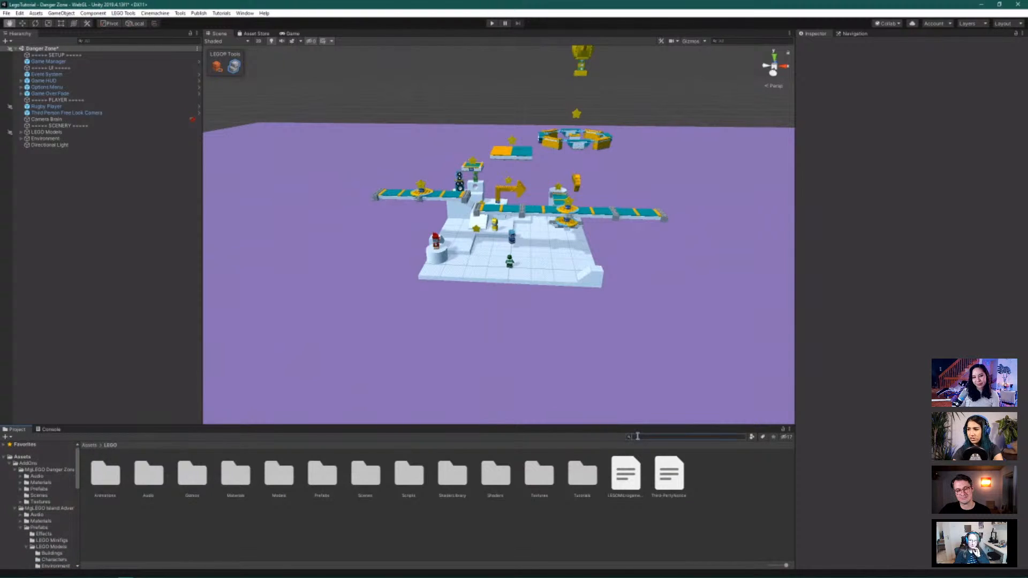
pyautogui.write('p')
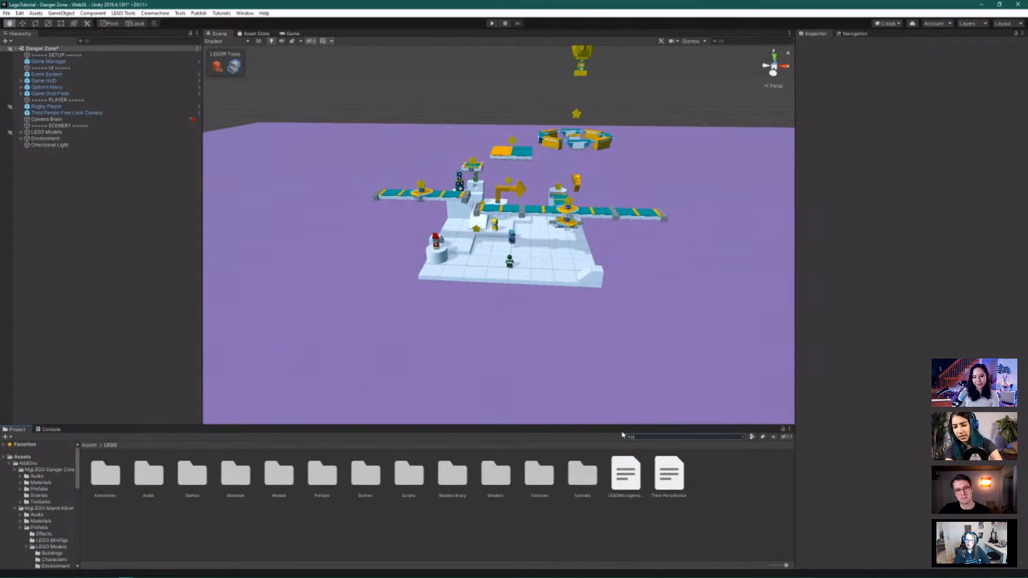
pyautogui.write('layground')
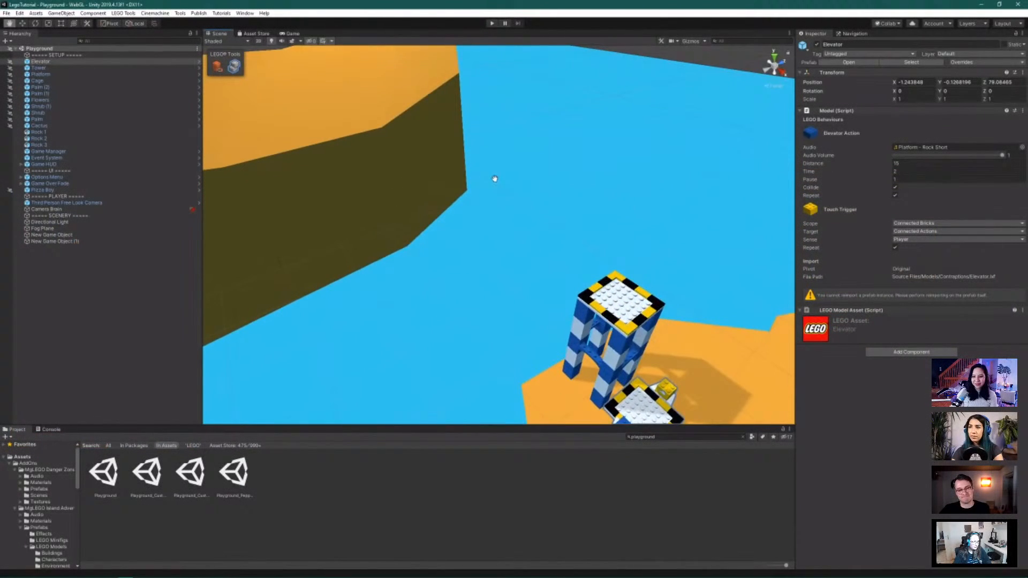
# Pan the Playground scene view across the elevator tower and cliff
pyautogui.moveTo(494, 179); pyautogui.dragTo(481, 255)
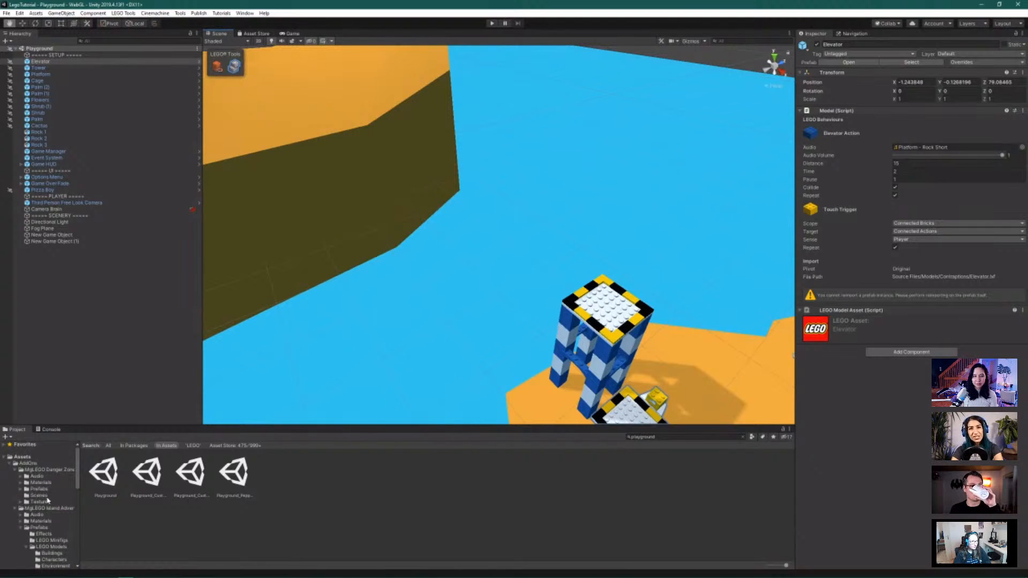
# Browse to AddOns > MgLEGO Danger Zone > Prefabs > LEGO Models > Obstacles to list its bridges, arrows and platforms
pyautogui.click(28, 463)
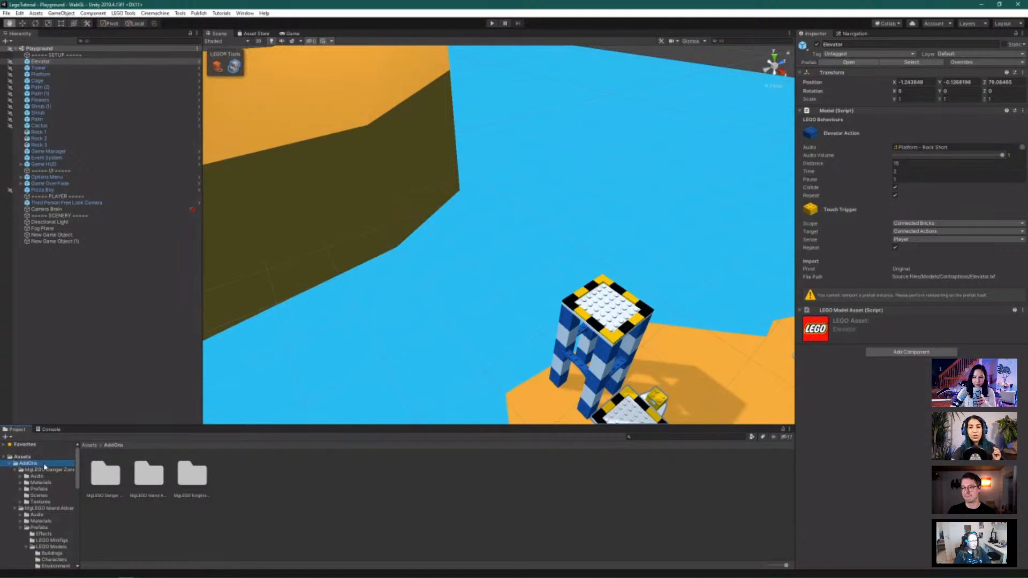
pyautogui.click(15, 508)
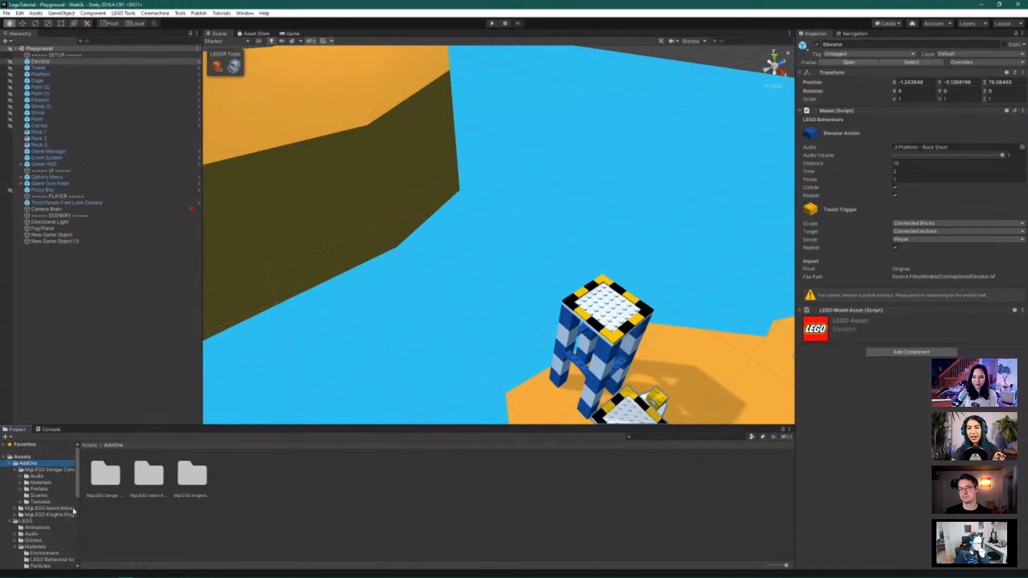
pyautogui.click(56, 470)
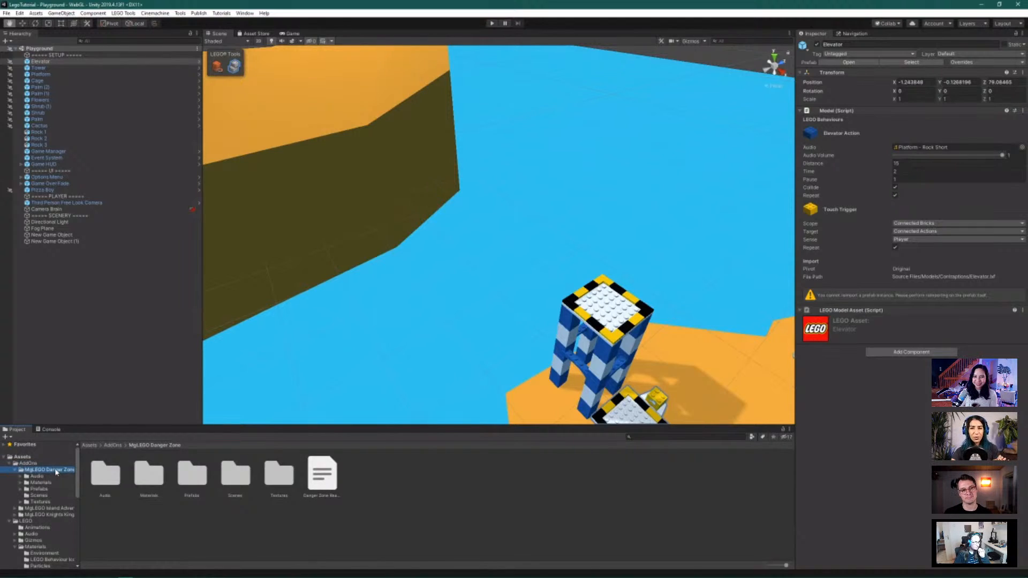
pyautogui.click(20, 490)
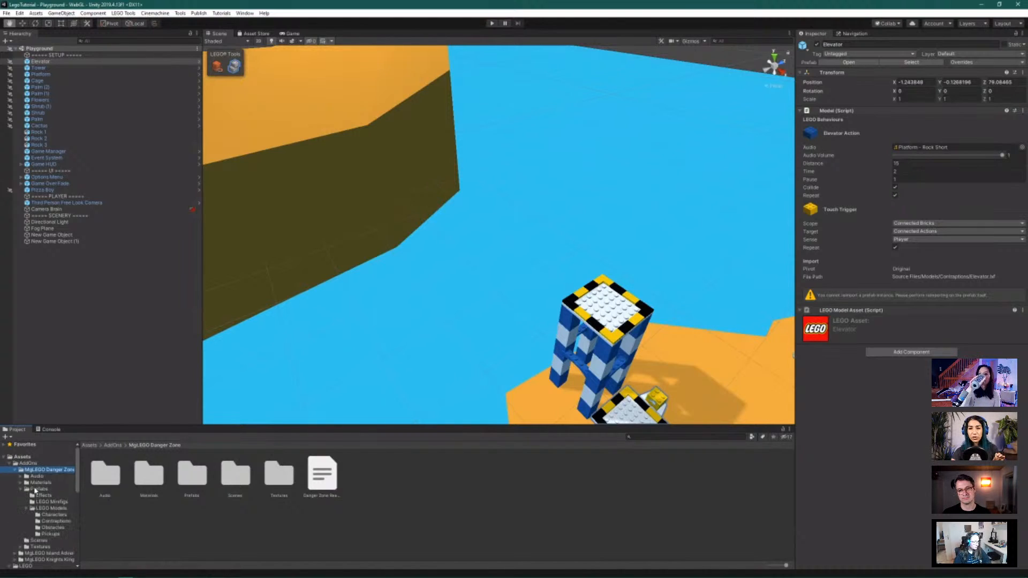
pyautogui.click(37, 490)
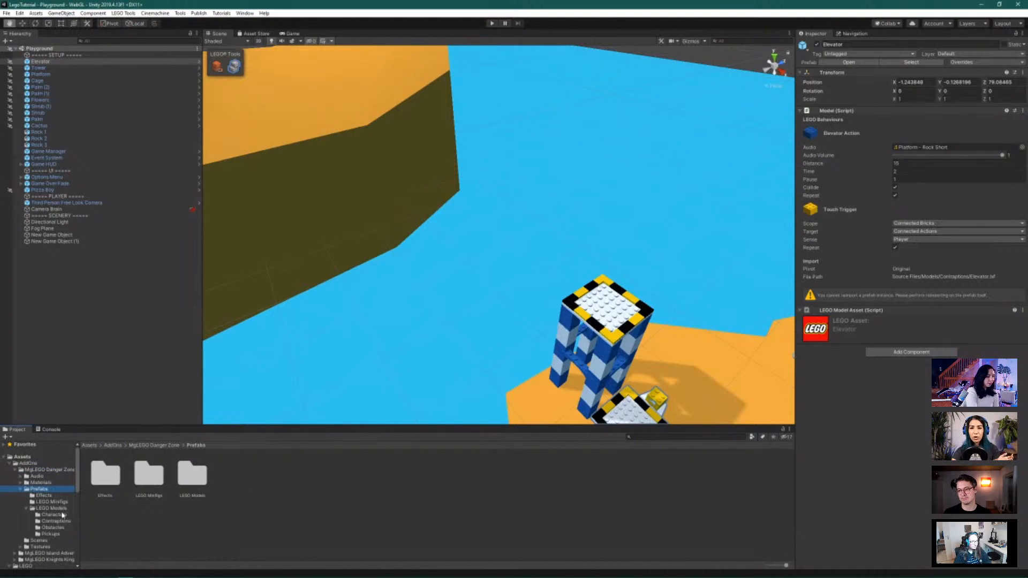
pyautogui.doubleClick(200, 475)
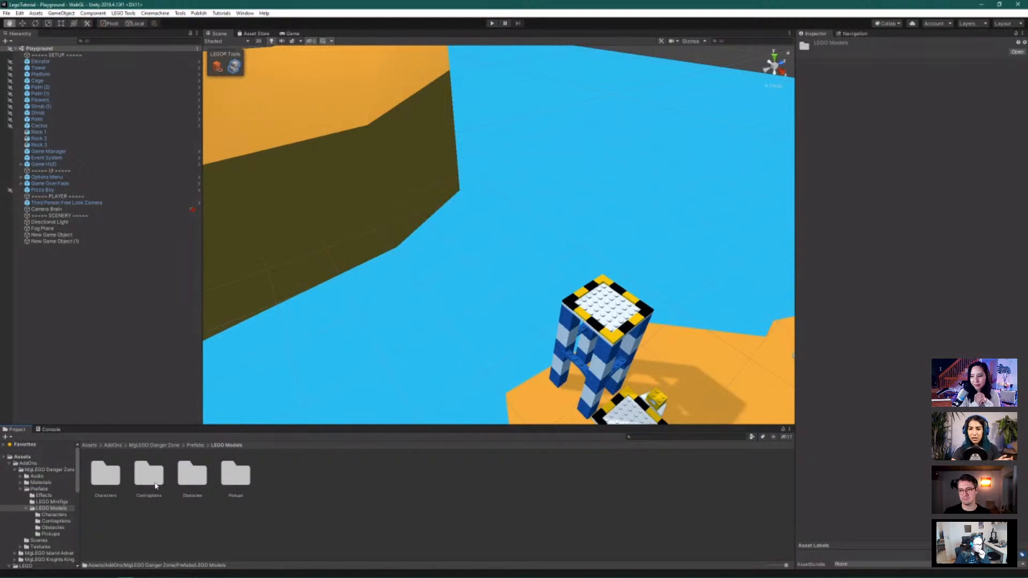
pyautogui.doubleClick(193, 474)
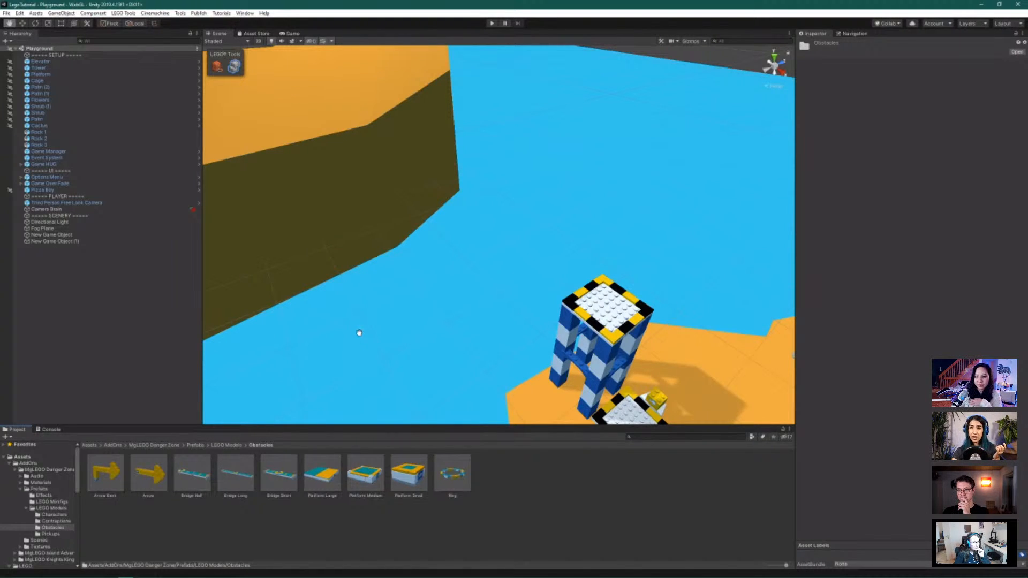
pyautogui.keyDown('alt'); pyautogui.moveTo(328, 220); pyautogui.dragTo(368, 212); pyautogui.keyUp('alt')
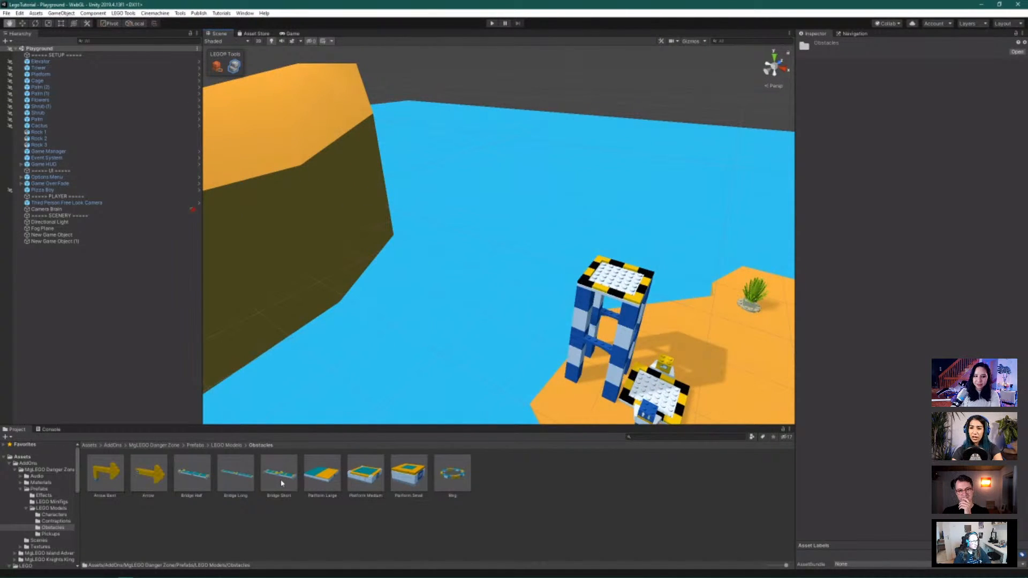
# Drop the Bridge Short prefab into the scene and select it as one whole model
pyautogui.moveTo(282, 482); pyautogui.dragTo(452, 192)
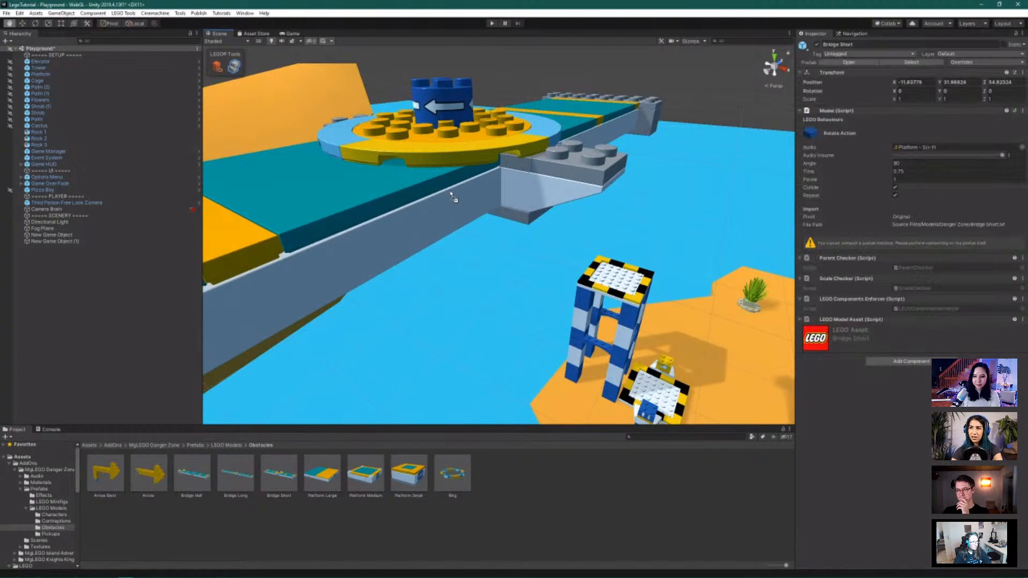
pyautogui.scroll(-8, 458, 212)
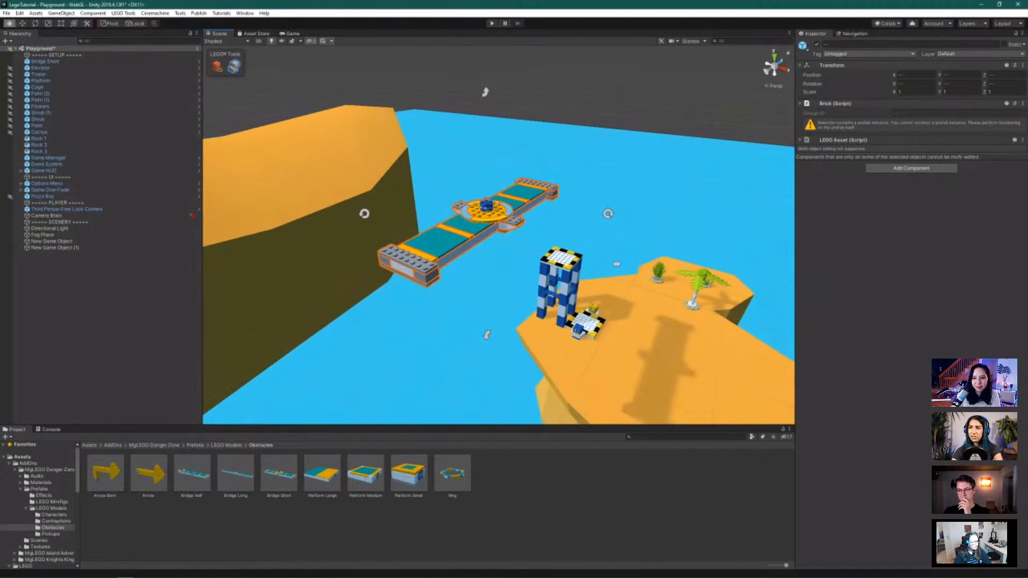
pyautogui.keyDown('alt'); pyautogui.moveTo(629, 267); pyautogui.dragTo(552, 264); pyautogui.keyUp('alt')
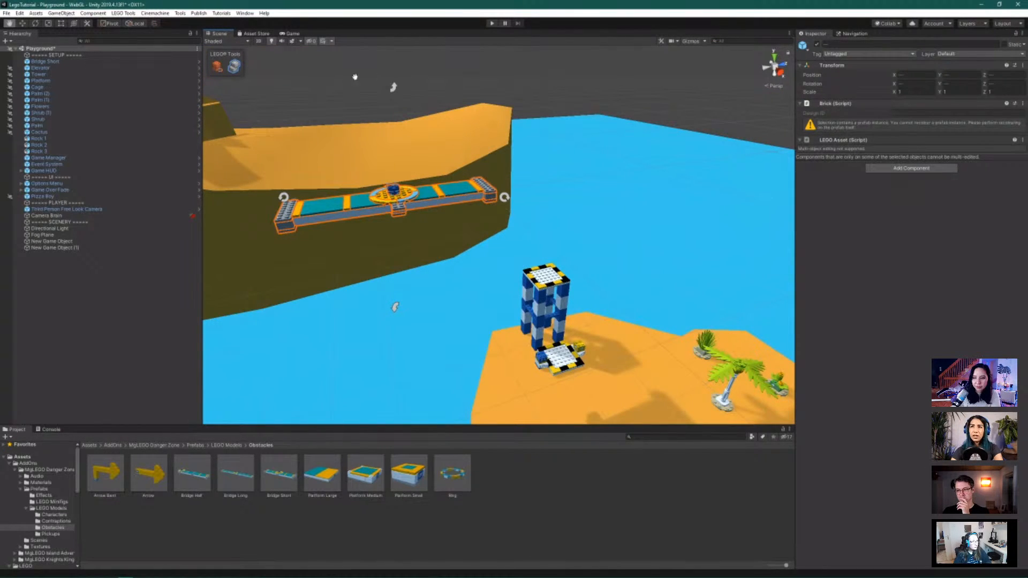
pyautogui.click(218, 65)
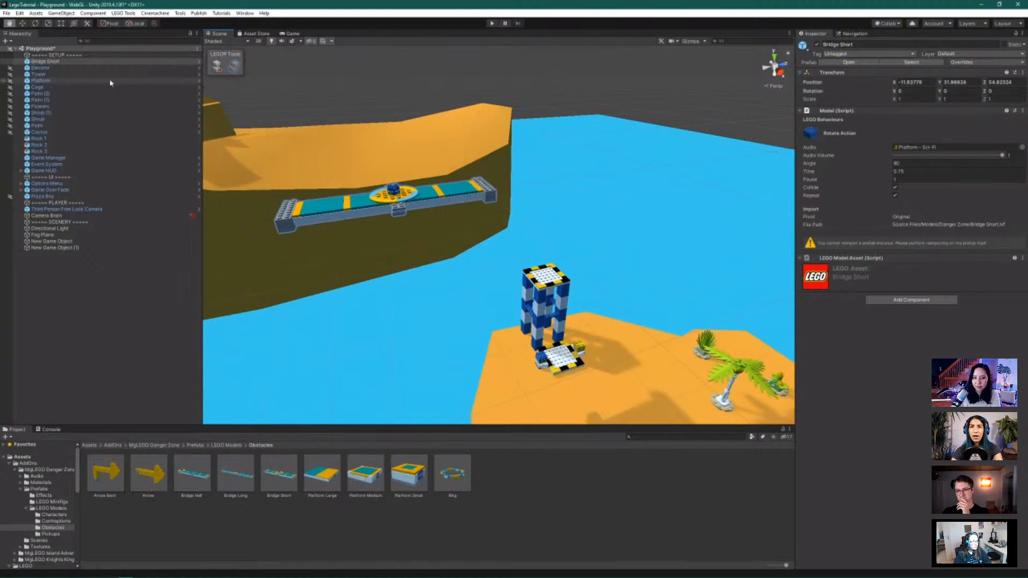
# Lower the bridge to water level and slide it along Z toward the tower's island
pyautogui.click(22, 23)
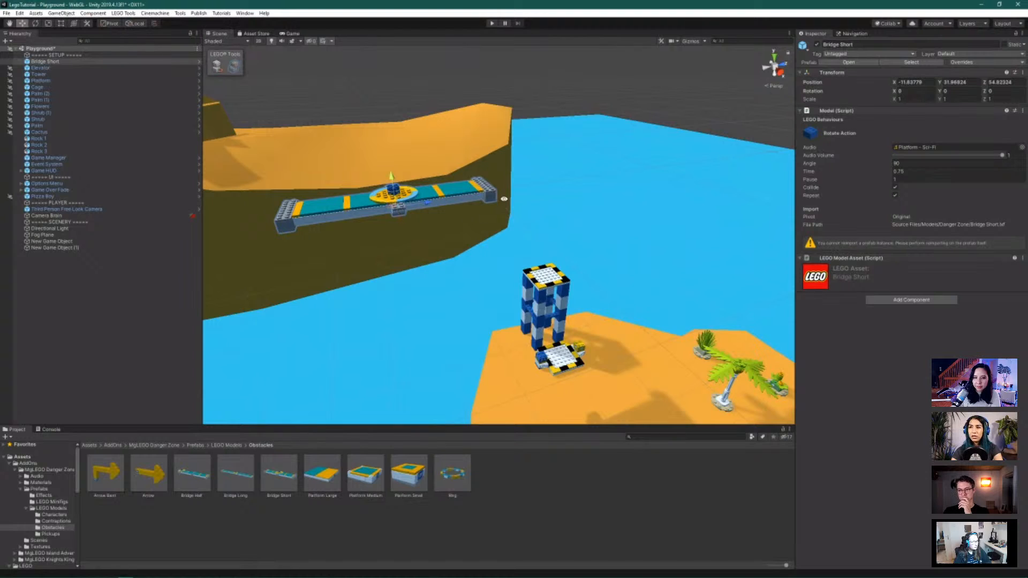
pyautogui.keyDown('alt'); pyautogui.moveTo(503, 199); pyautogui.dragTo(347, 251); pyautogui.keyUp('alt')
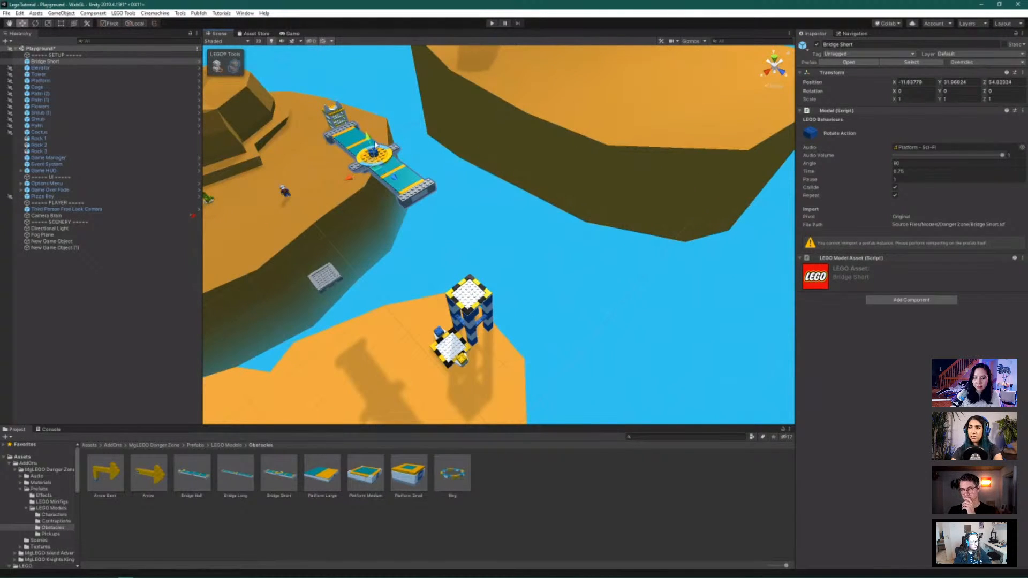
pyautogui.moveTo(369, 142); pyautogui.dragTo(456, 316)
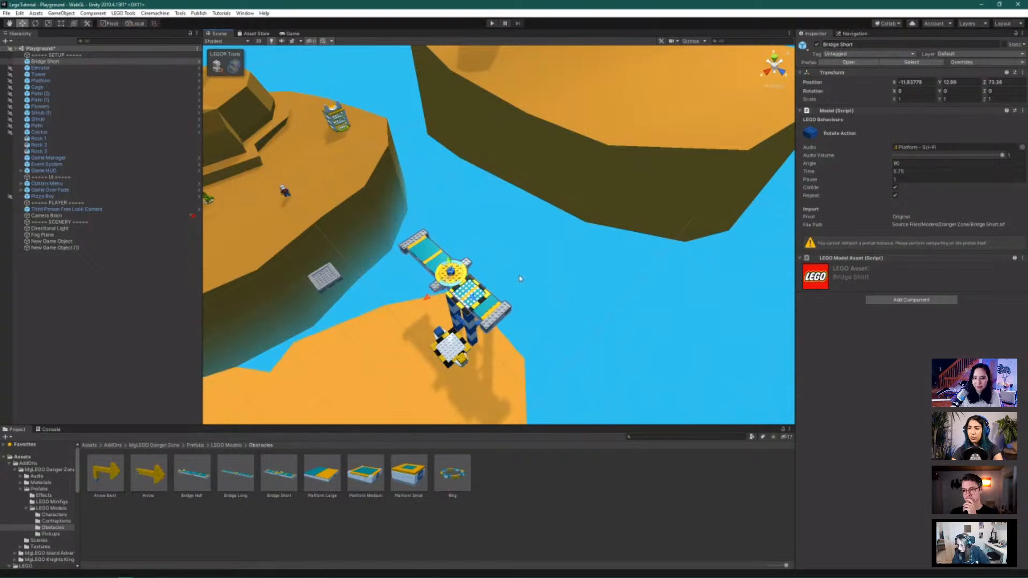
pyautogui.keyDown('alt'); pyautogui.moveTo(520, 279); pyautogui.dragTo(518, 255); pyautogui.keyUp('alt')
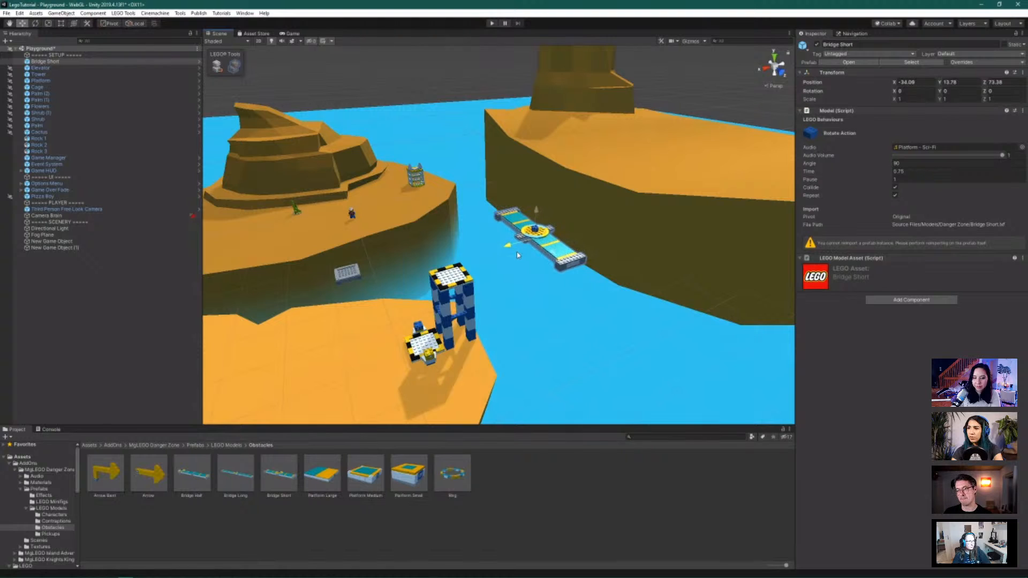
pyautogui.keyDown('alt'); pyautogui.moveTo(694, 271); pyautogui.dragTo(457, 299); pyautogui.keyUp('alt')
pyautogui.keyDown('alt'); pyautogui.moveTo(550, 308); pyautogui.dragTo(521, 273); pyautogui.keyUp('alt')
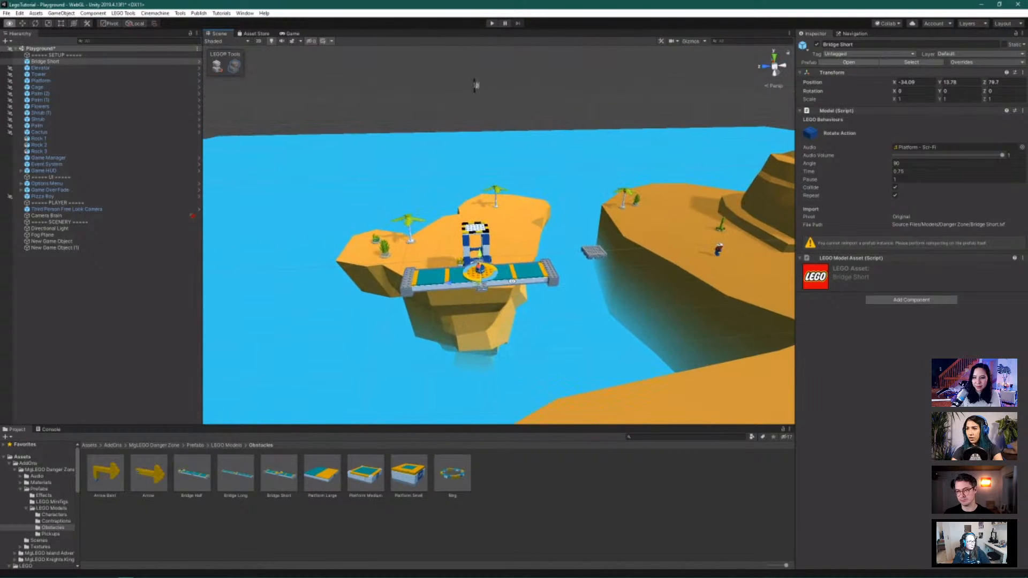
pyautogui.moveTo(454, 283); pyautogui.dragTo(451, 285)
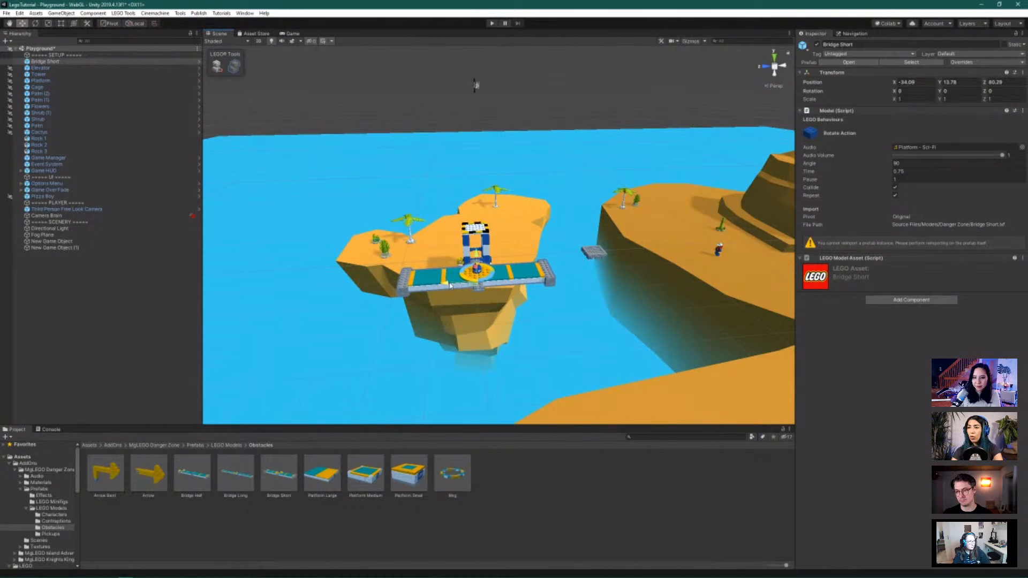
pyautogui.scroll(10, 462, 345)
pyautogui.scroll(7, 455, 368)
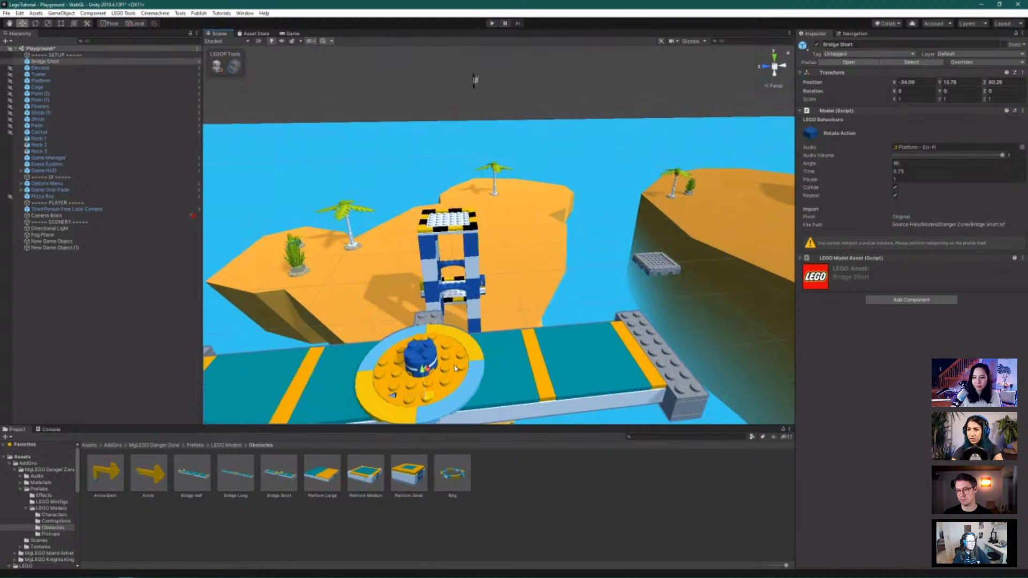
pyautogui.keyDown('alt'); pyautogui.moveTo(454, 376); pyautogui.dragTo(466, 335); pyautogui.keyUp('alt')
pyautogui.keyDown('alt'); pyautogui.moveTo(481, 200); pyautogui.dragTo(719, 220); pyautogui.keyUp('alt')
pyautogui.scroll(-10, 461, 214)
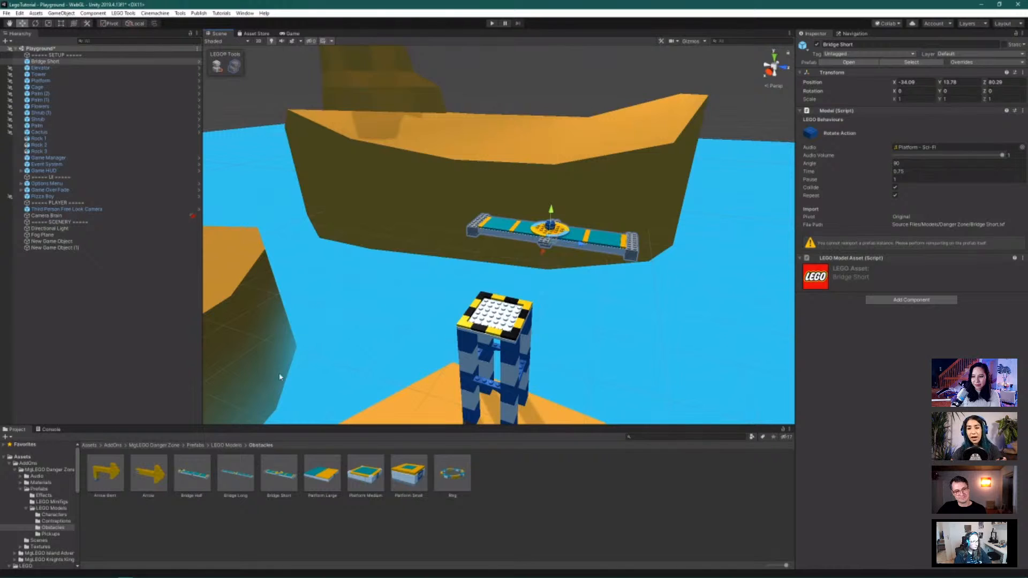
pyautogui.scroll(-5, 60, 532)
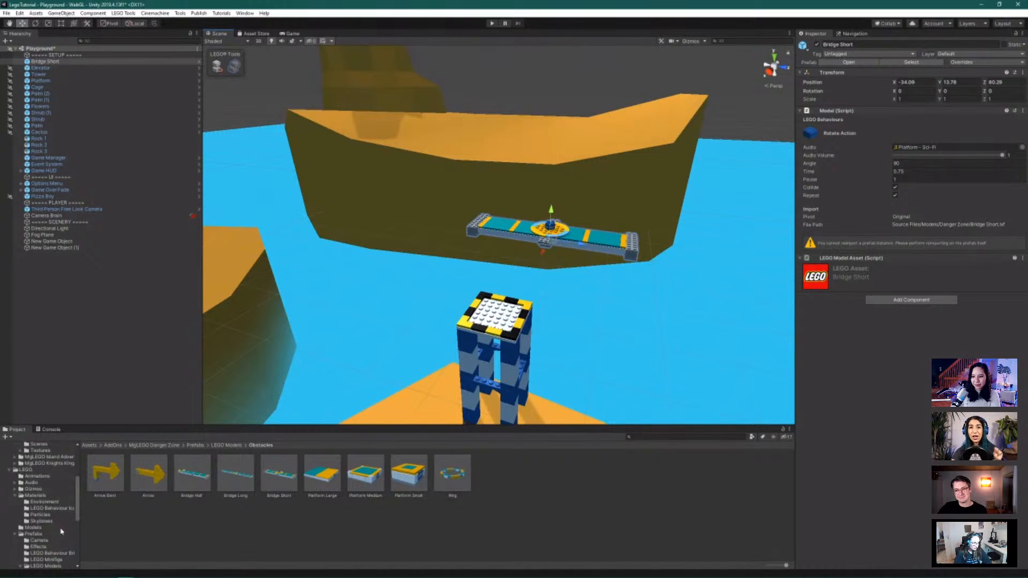
pyautogui.scroll(-2, 62, 532)
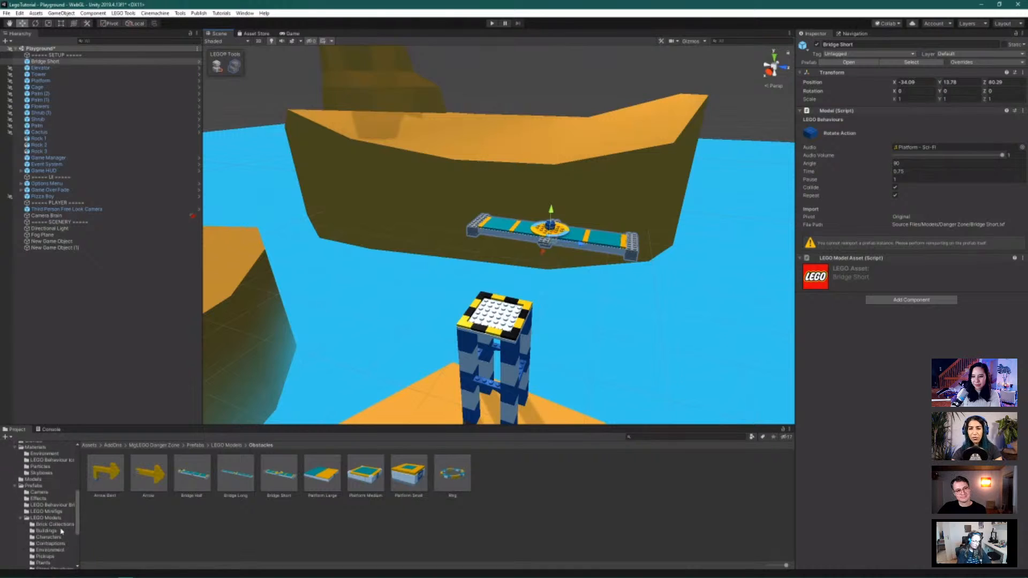
pyautogui.scroll(2, 54, 507)
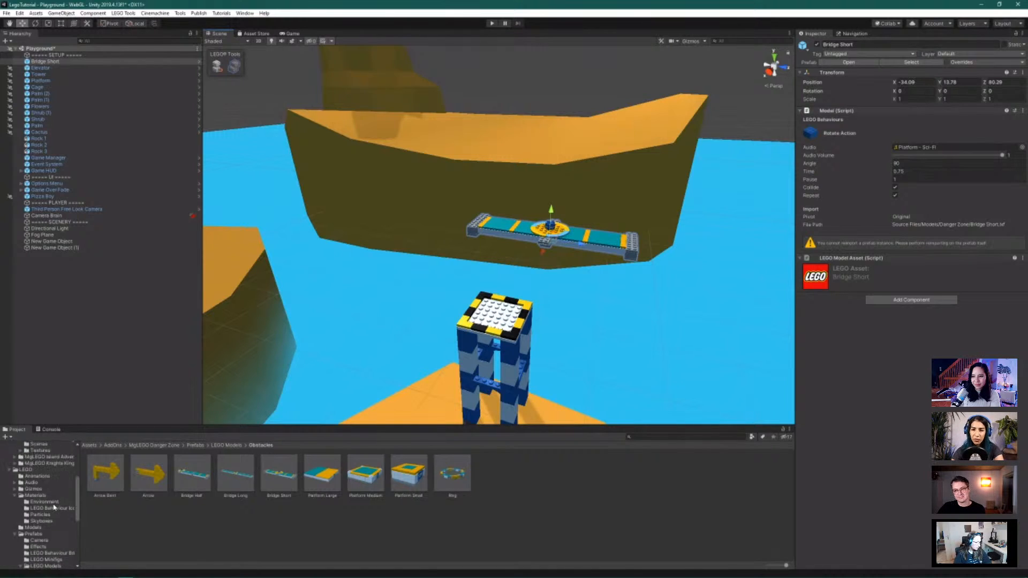
pyautogui.scroll(-2, 54, 507)
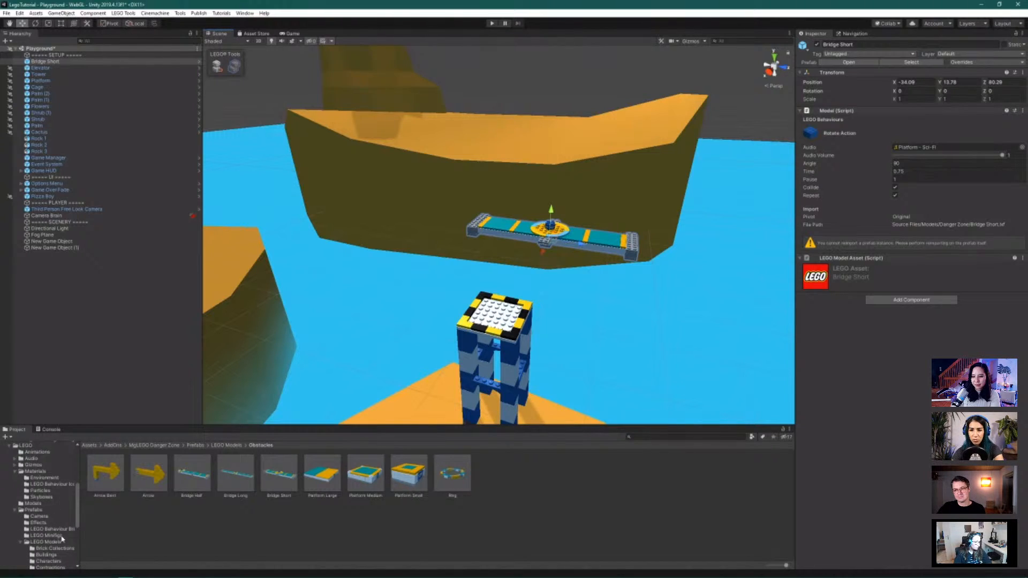
pyautogui.click(61, 530)
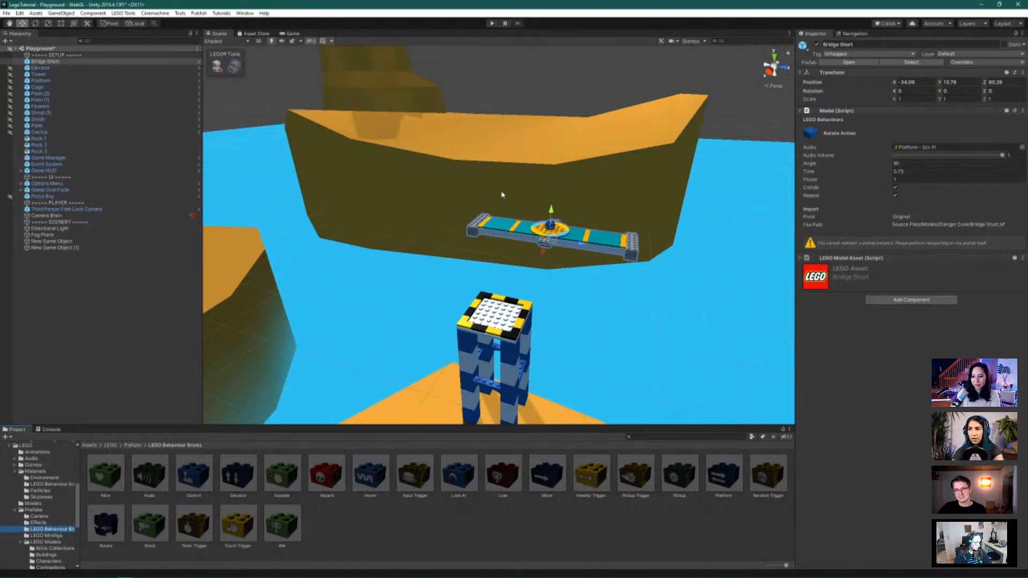
pyautogui.scroll(3, 490, 115)
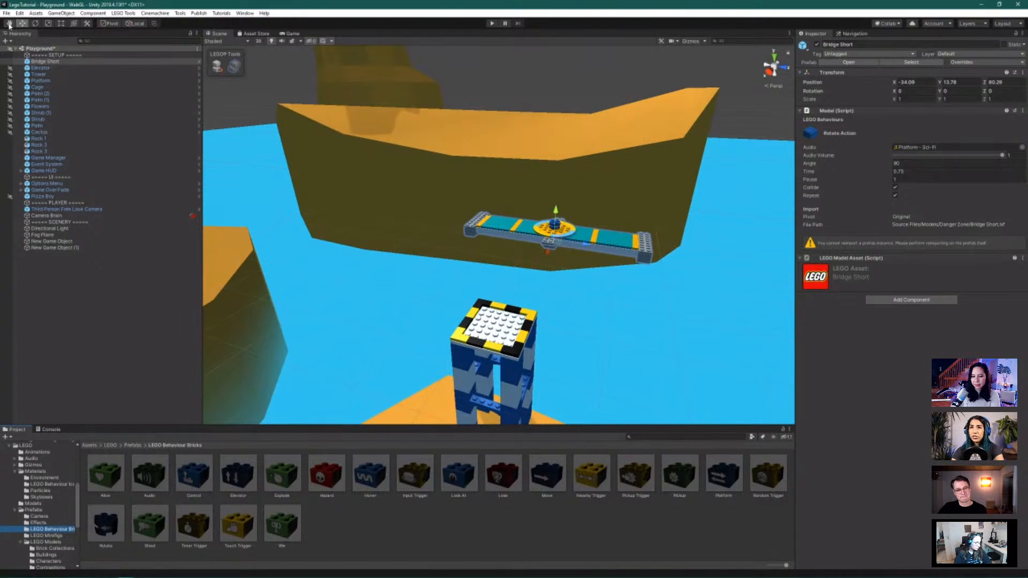
pyautogui.click(9, 24)
pyautogui.moveTo(431, 122); pyautogui.dragTo(499, 184)
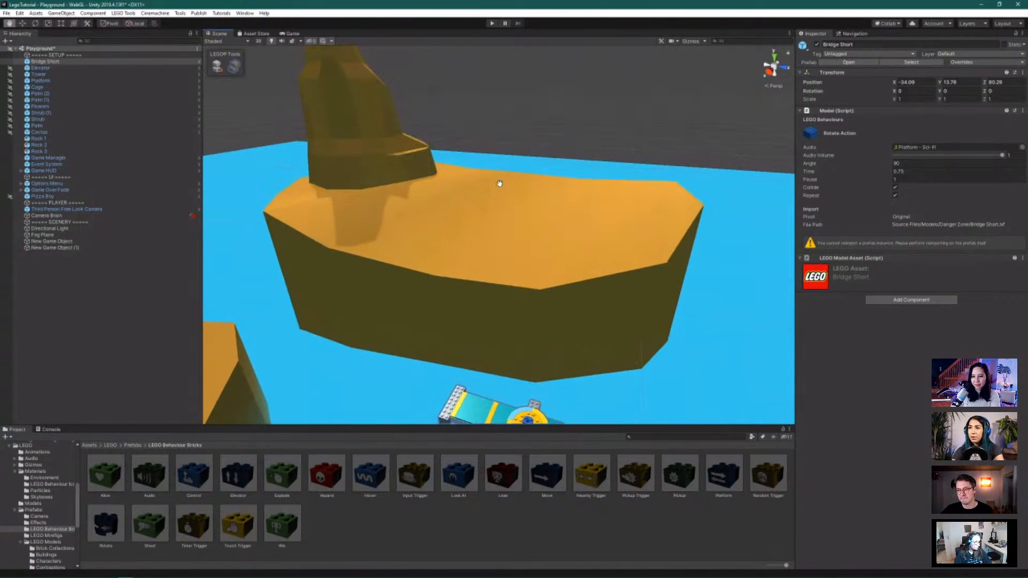
pyautogui.scroll(5, 500, 184)
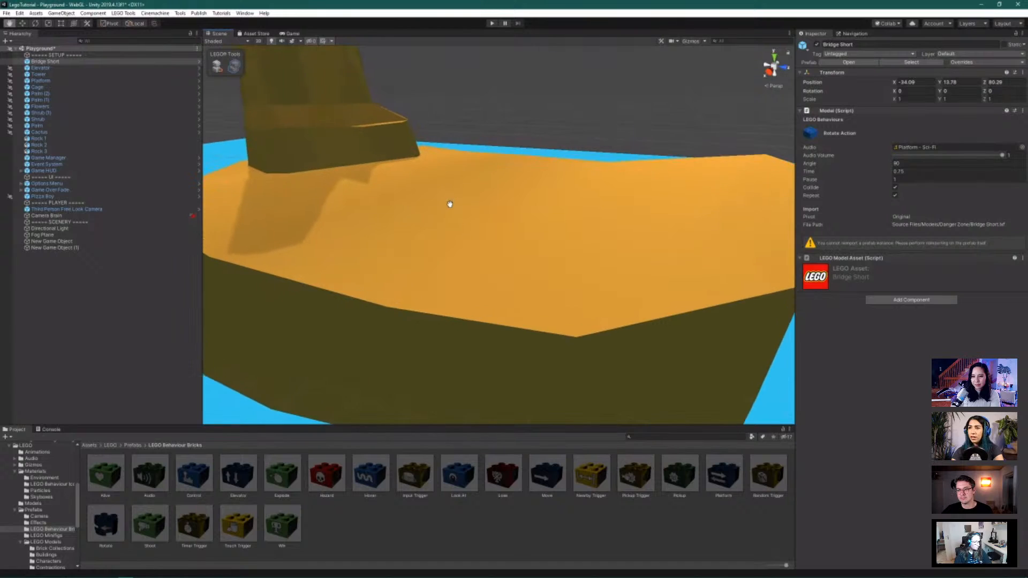
pyautogui.scroll(2, 450, 204)
pyautogui.moveTo(450, 206); pyautogui.dragTo(455, 319)
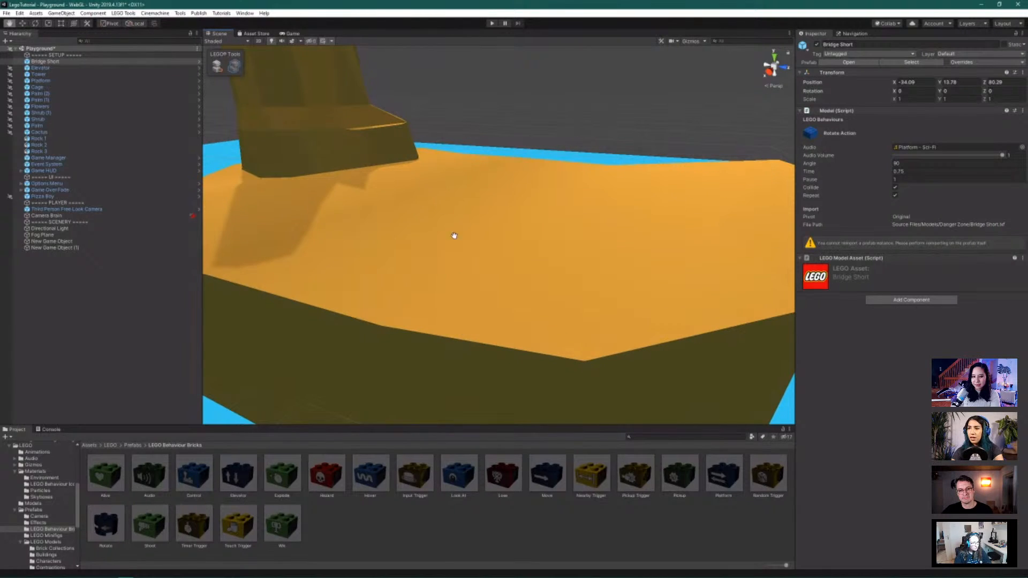
pyautogui.scroll(4, 454, 235)
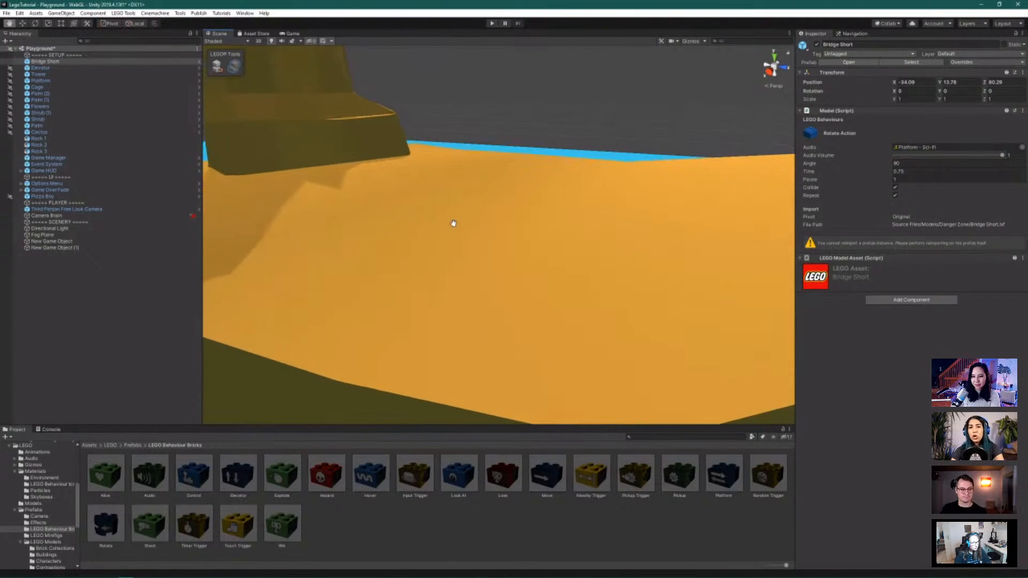
pyautogui.scroll(2, 453, 223)
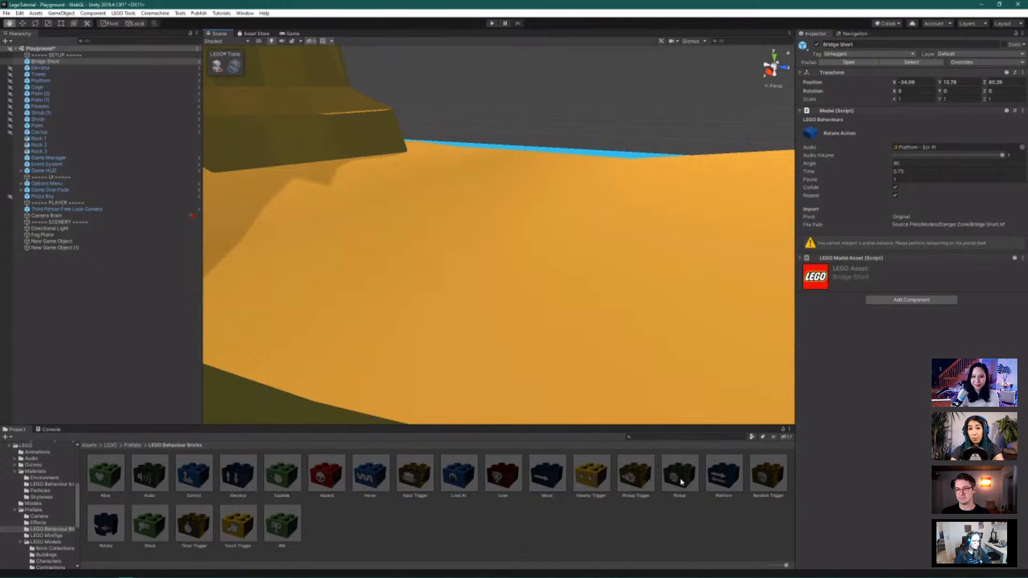
# Place a green Pickup brick on the orange terrain and turn on brick building
pyautogui.moveTo(689, 478); pyautogui.dragTo(455, 246)
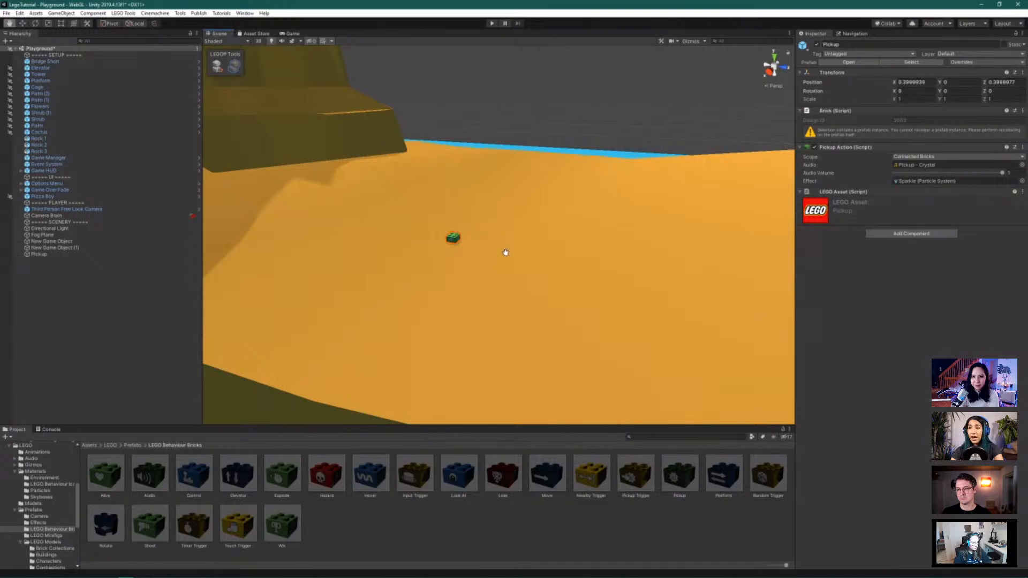
pyautogui.scroll(6, 457, 236)
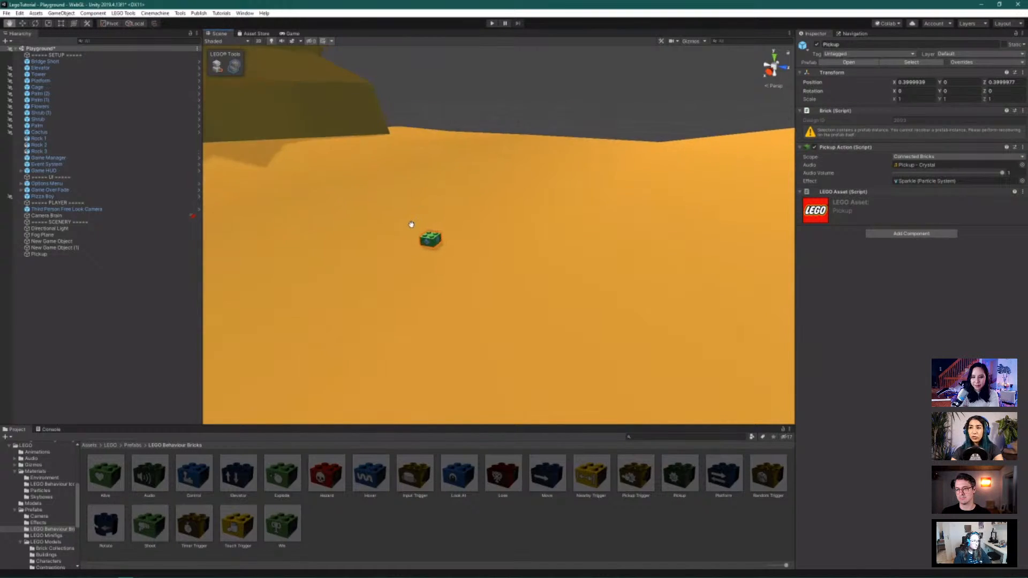
pyautogui.scroll(-3, 403, 236)
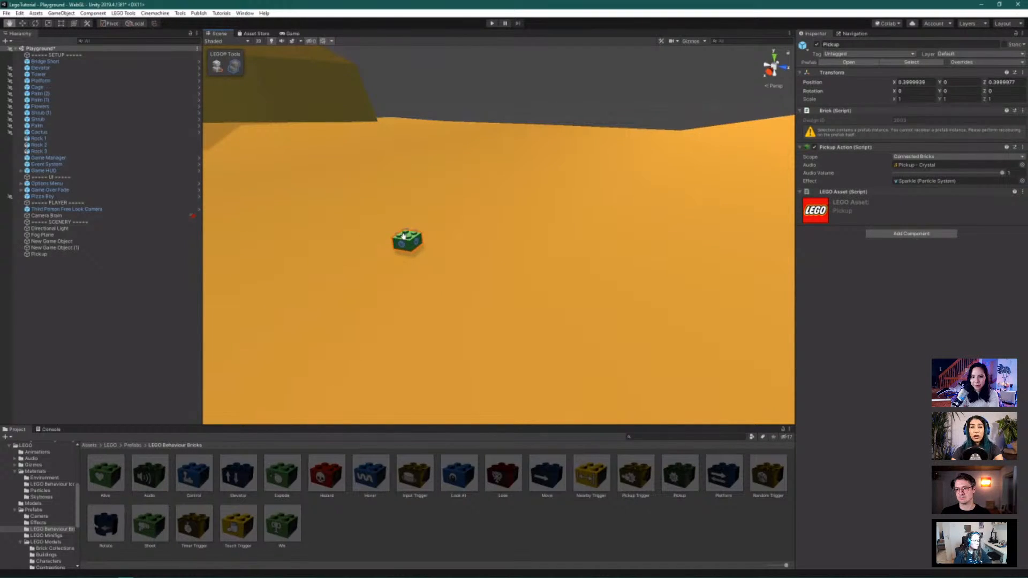
pyautogui.click(217, 66)
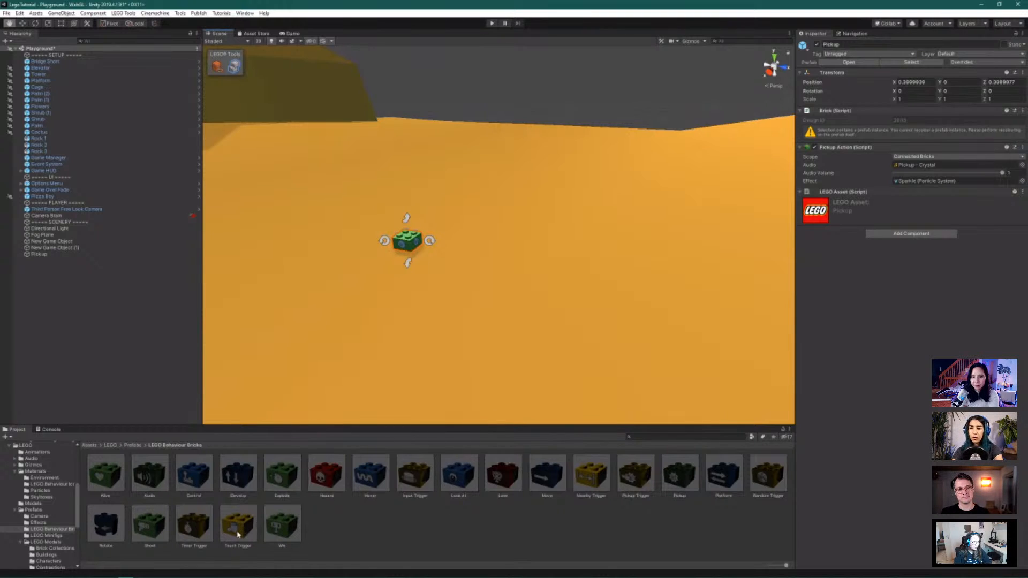
# Add a yellow Touch Trigger brick and snap it on top of the Pickup brick
pyautogui.moveTo(238, 522); pyautogui.dragTo(428, 227)
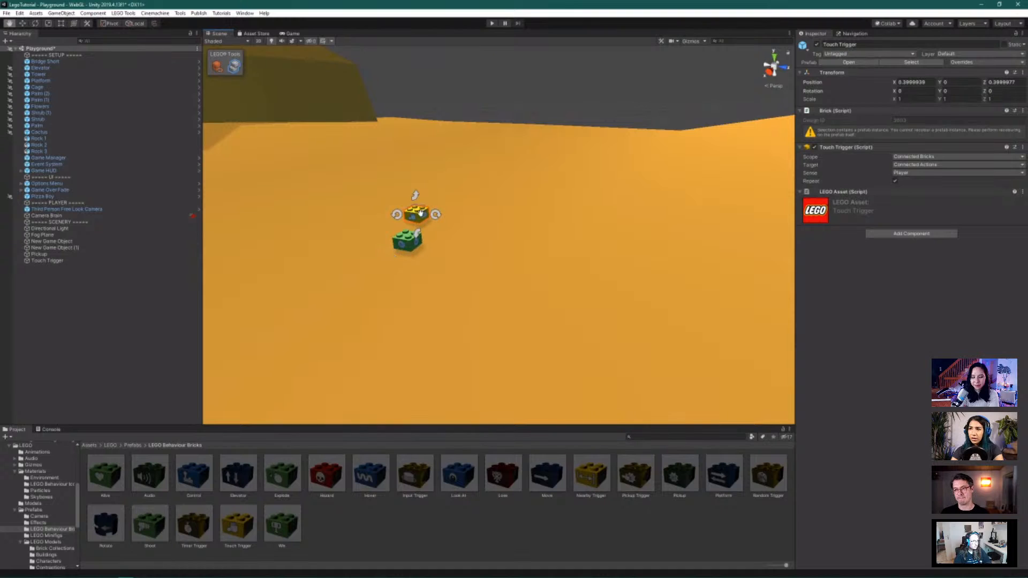
pyautogui.moveTo(391, 250); pyautogui.dragTo(463, 305, button='middle')
pyautogui.scroll(5, 398, 281)
pyautogui.scroll(2, 463, 305)
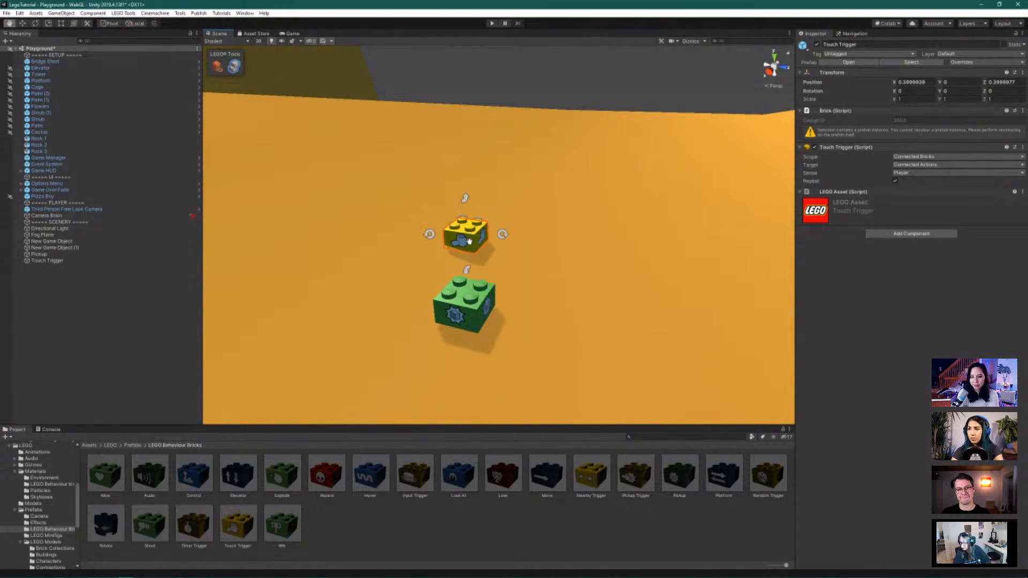
pyautogui.press('w')
pyautogui.press('q')
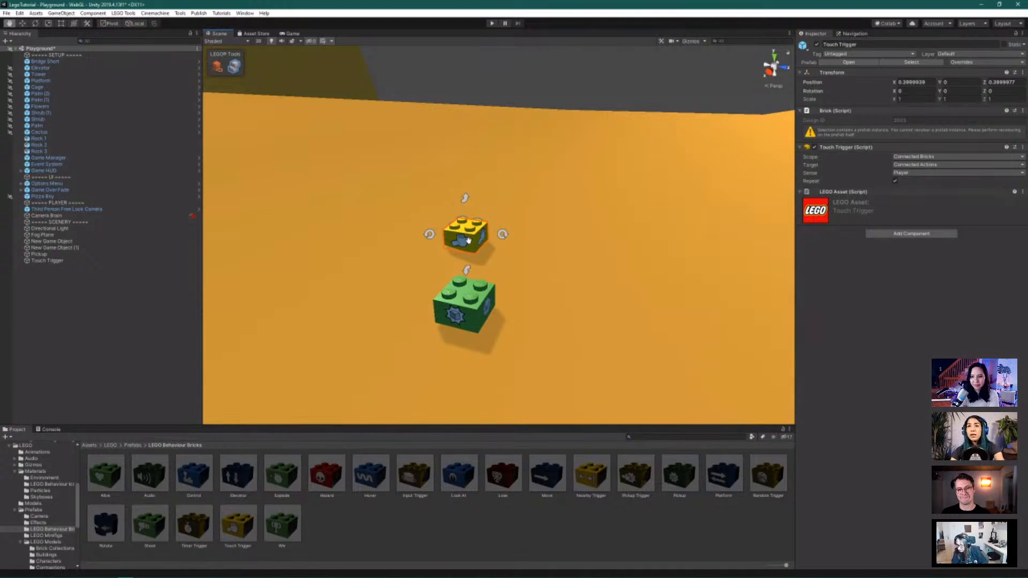
pyautogui.moveTo(534, 253); pyautogui.dragTo(504, 259)
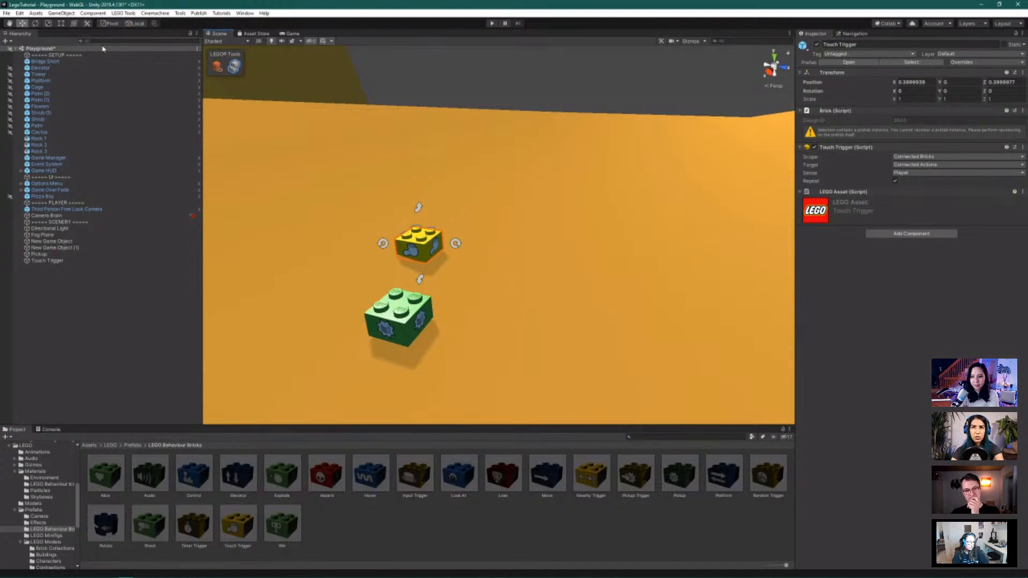
pyautogui.click(22, 24)
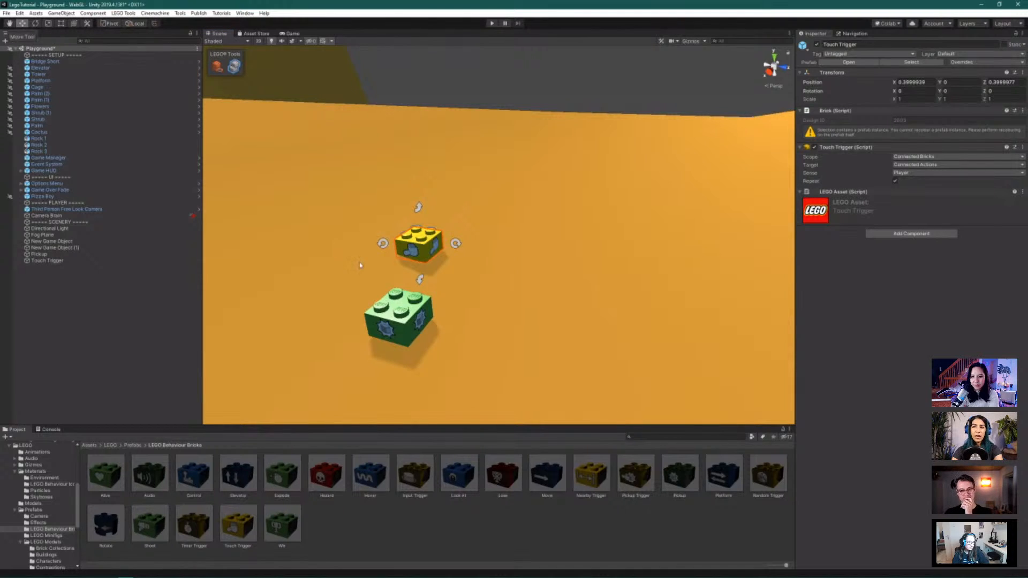
pyautogui.moveTo(431, 253); pyautogui.dragTo(393, 317)
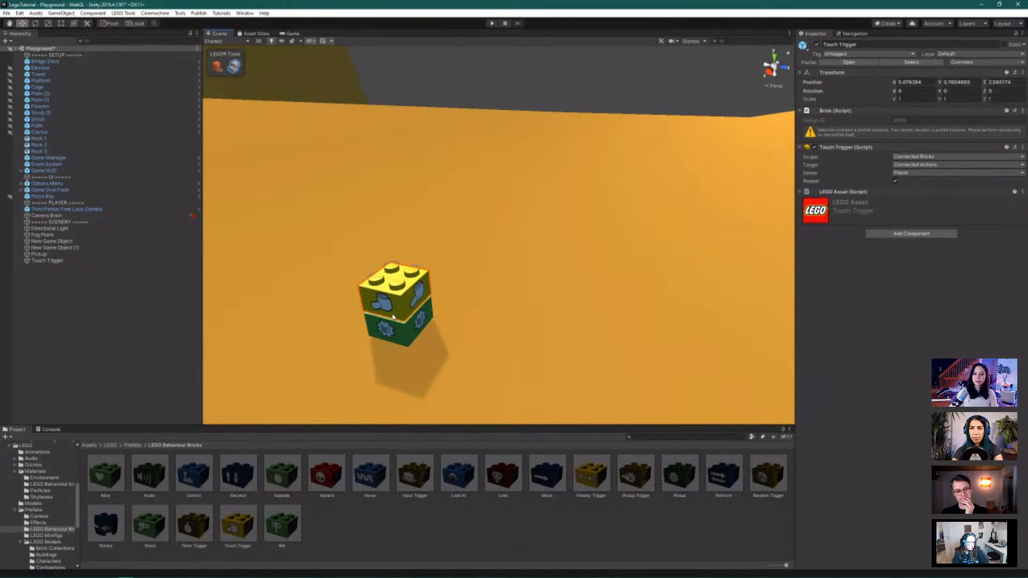
pyautogui.moveTo(394, 317); pyautogui.dragTo(394, 317)
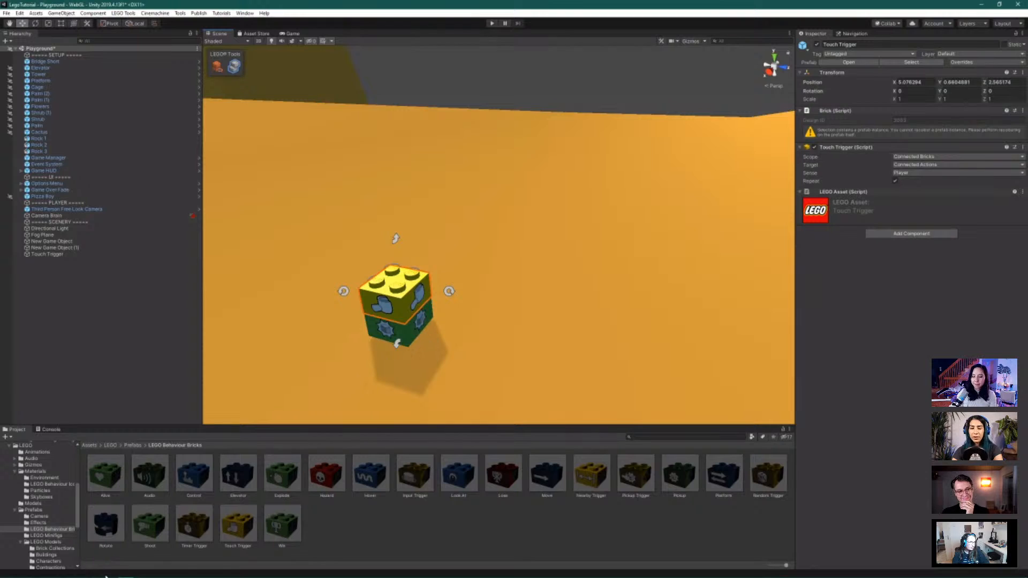
# Collapse the MyLEGO Danger Zone folder and show the MyLEGO Island Adventure folder's contents
pyautogui.scroll(2, 44, 525)
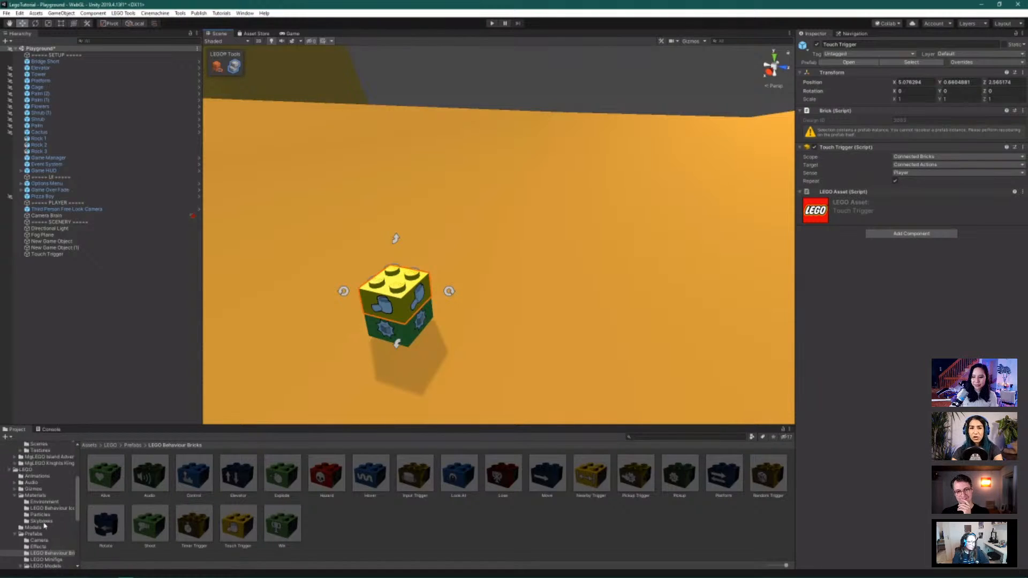
pyautogui.scroll(6, 45, 526)
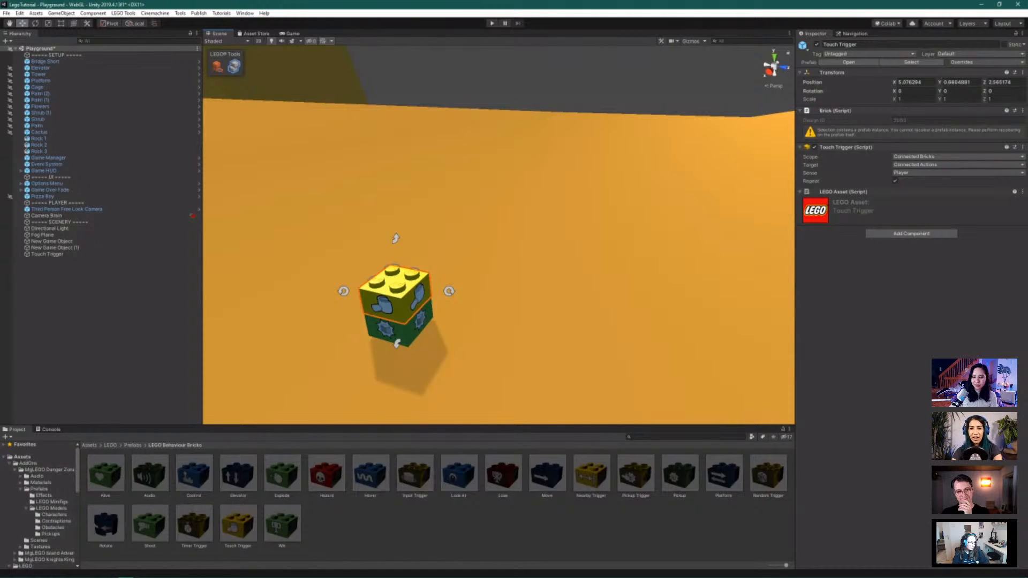
pyautogui.click(15, 470)
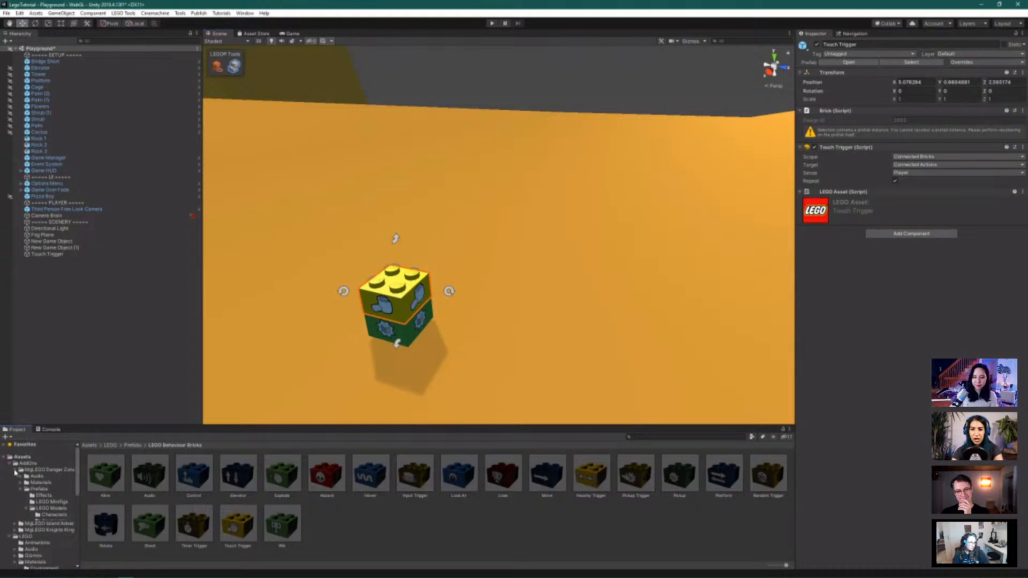
pyautogui.click(48, 477)
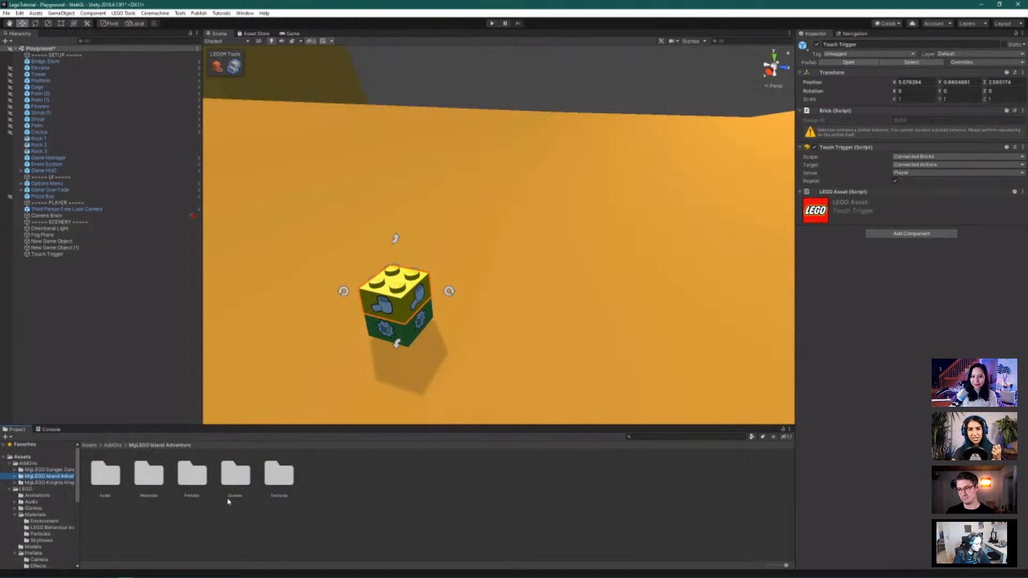
# Open the Island Adventure Prefabs > LEGO Models > Pickups folder
pyautogui.doubleClick(196, 480)
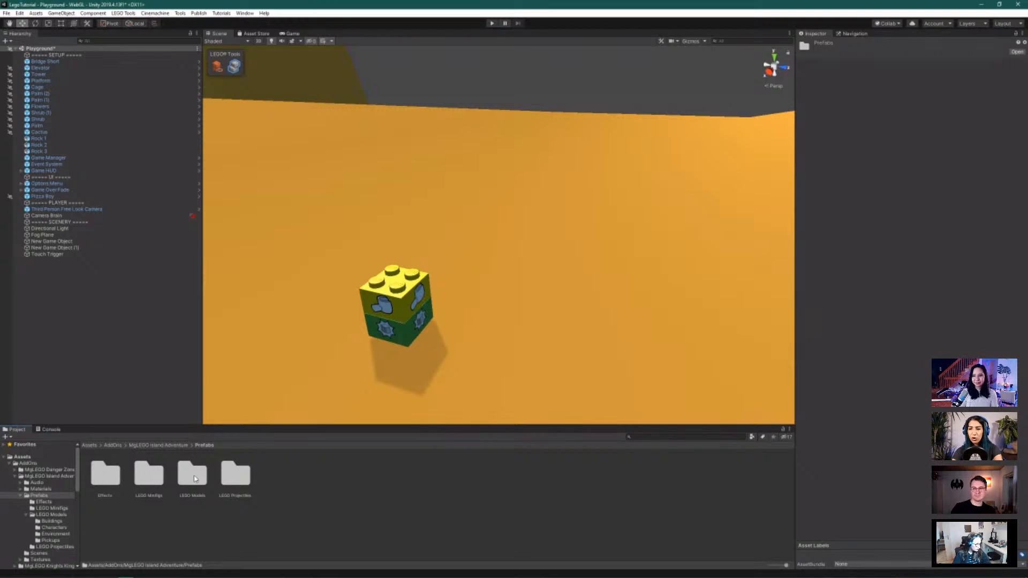
pyautogui.doubleClick(192, 474)
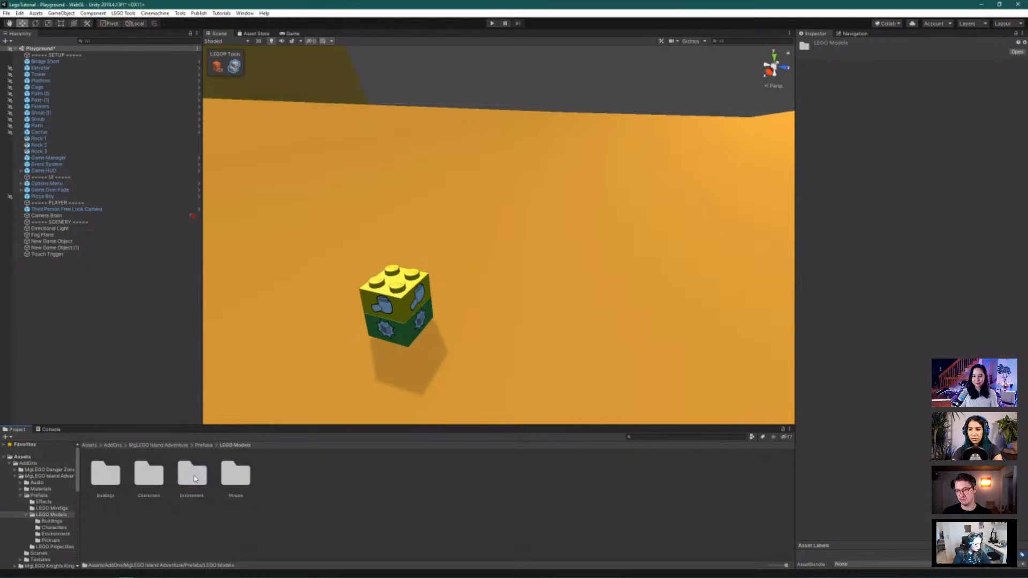
pyautogui.doubleClick(234, 475)
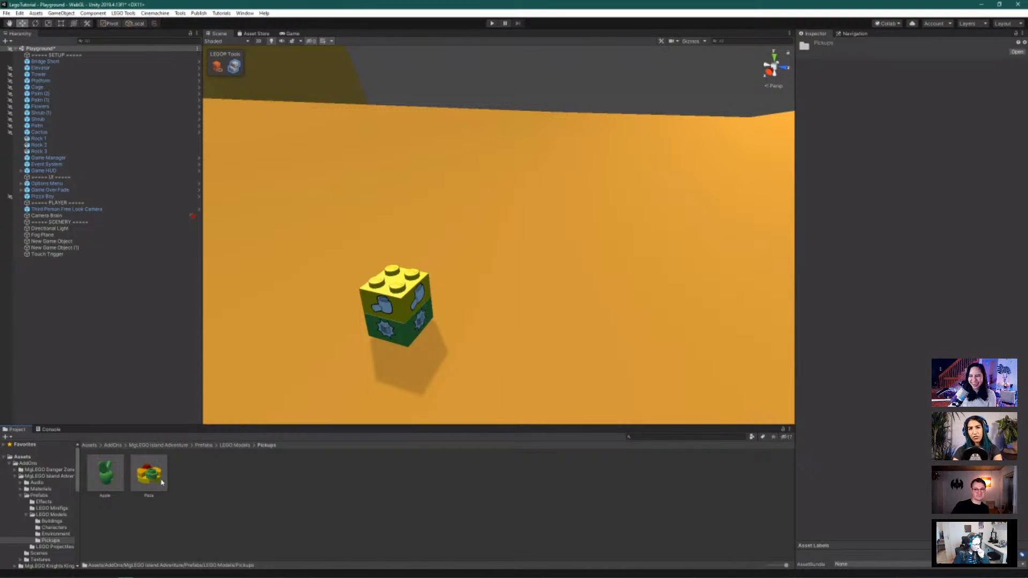
# Place the Pizza prefab atop the Touch Trigger brick stack and orbit to check it
pyautogui.moveTo(152, 478); pyautogui.dragTo(396, 285)
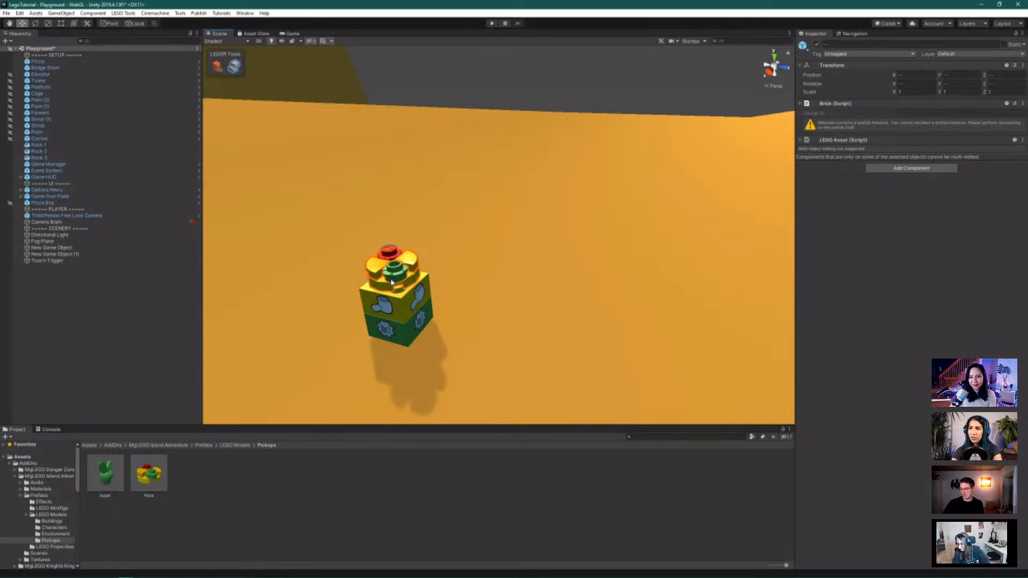
pyautogui.click(391, 282)
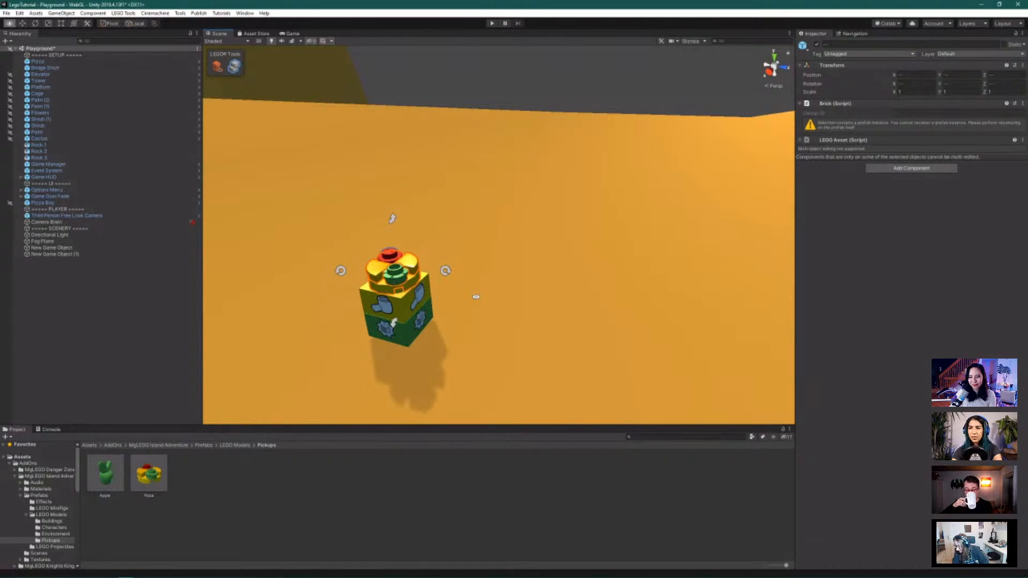
pyautogui.keyDown('alt'); pyautogui.moveTo(477, 297); pyautogui.dragTo(442, 340); pyautogui.keyUp('alt')
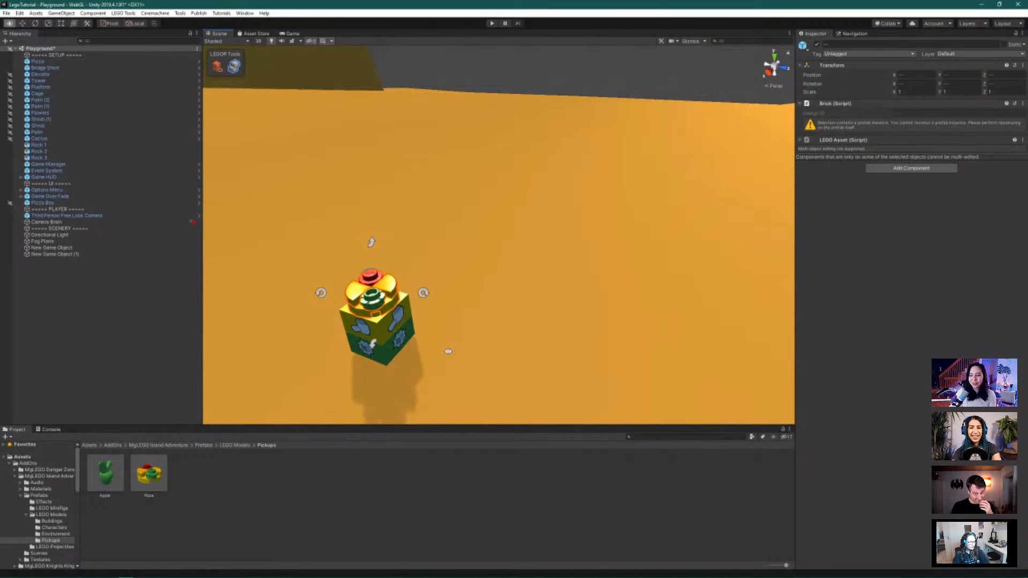
pyautogui.keyDown('alt'); pyautogui.moveTo(448, 351); pyautogui.dragTo(405, 356); pyautogui.keyUp('alt')
pyautogui.scroll(4, 407, 314)
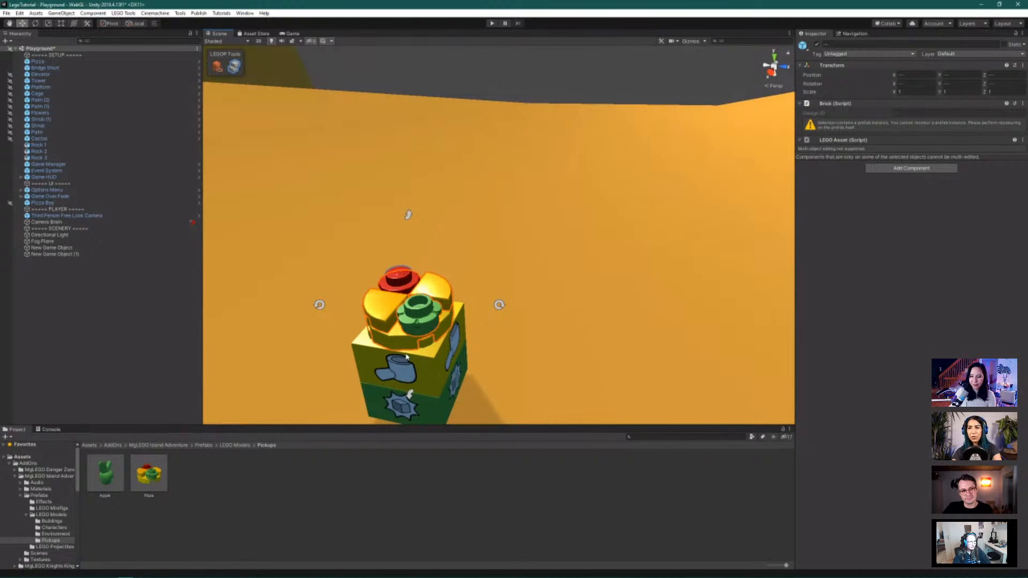
pyautogui.scroll(-2, 407, 357)
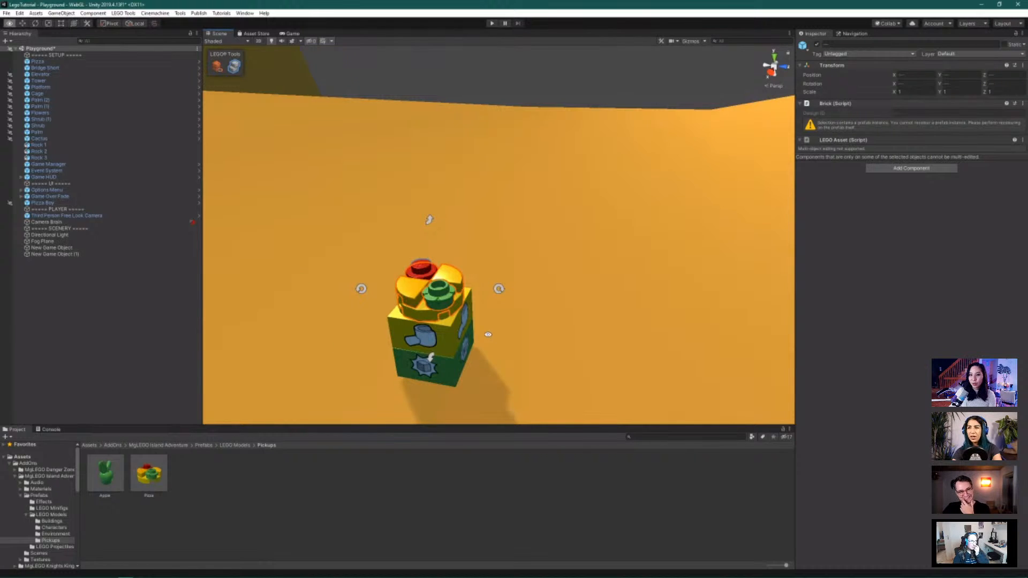
pyautogui.moveTo(489, 334)
pyautogui.keyDown('alt'); pyautogui.mouseDown()
pyautogui.moveTo(452, 333)
pyautogui.moveTo(475, 322)
pyautogui.moveTo(483, 334)
pyautogui.mouseUp(); pyautogui.keyUp('alt')
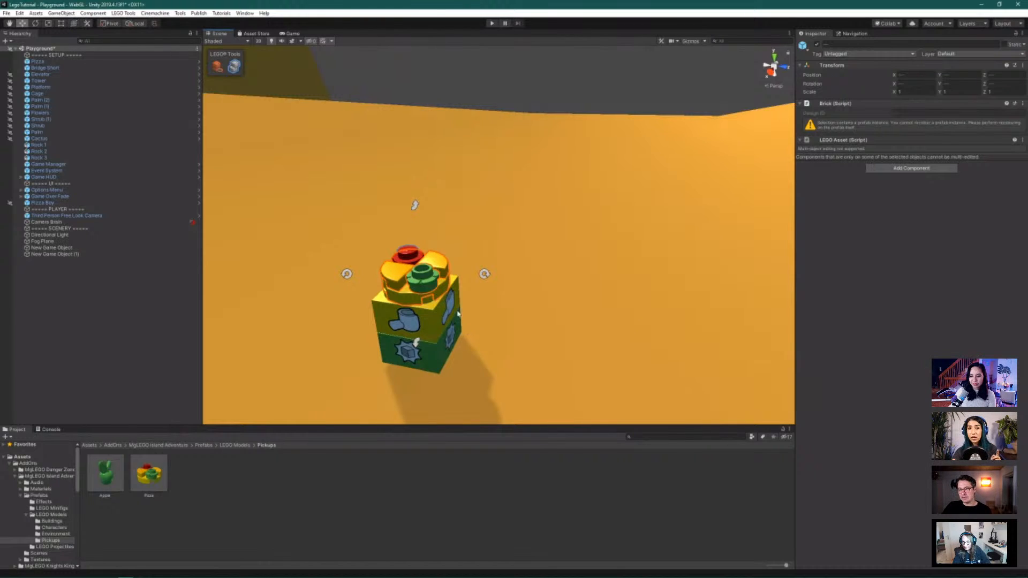
pyautogui.click(236, 68)
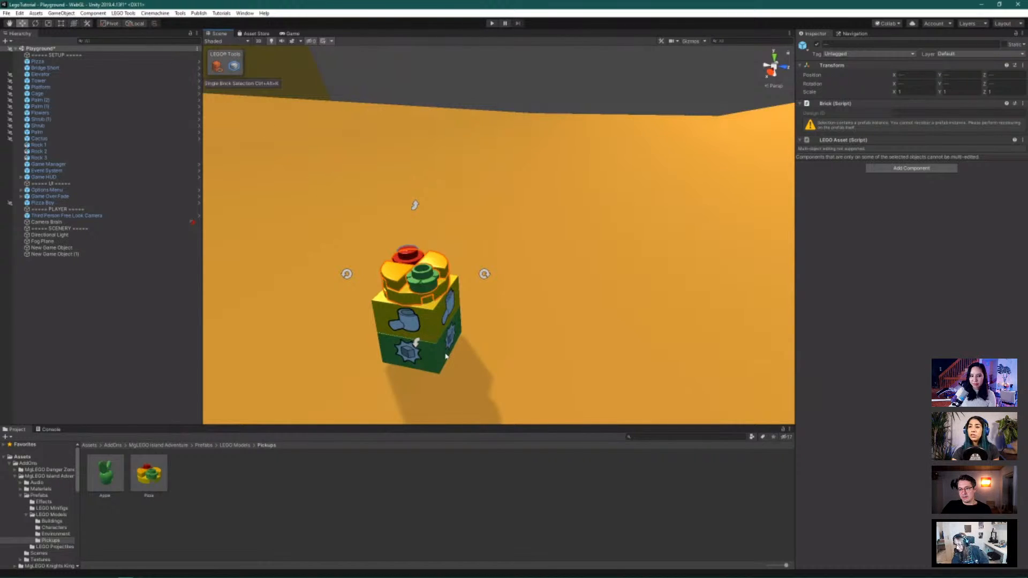
# Set the Touch Trigger brick to target Specific Actions with an action list size of 1
pyautogui.click(440, 328)
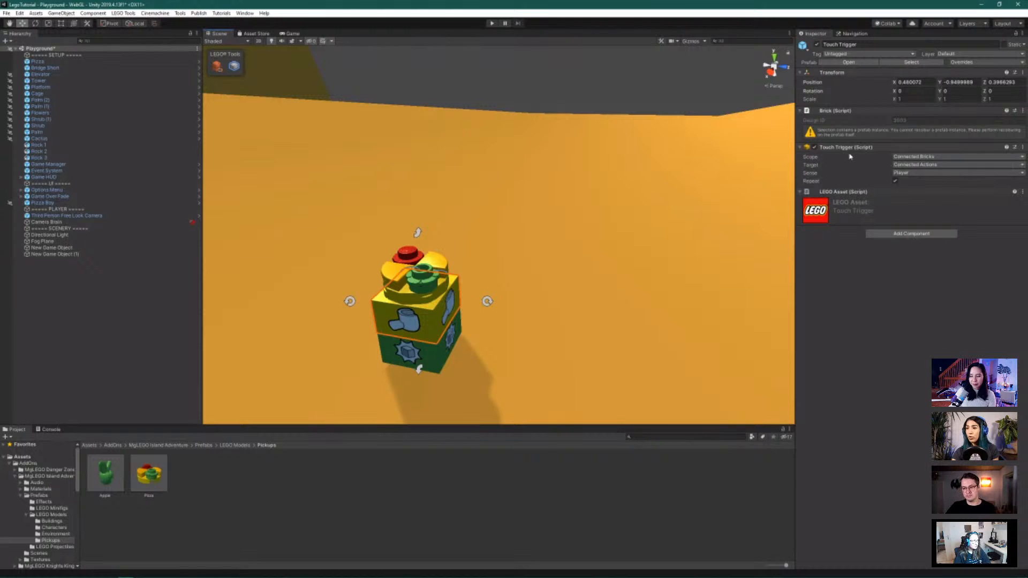
pyautogui.moveTo(850, 157)
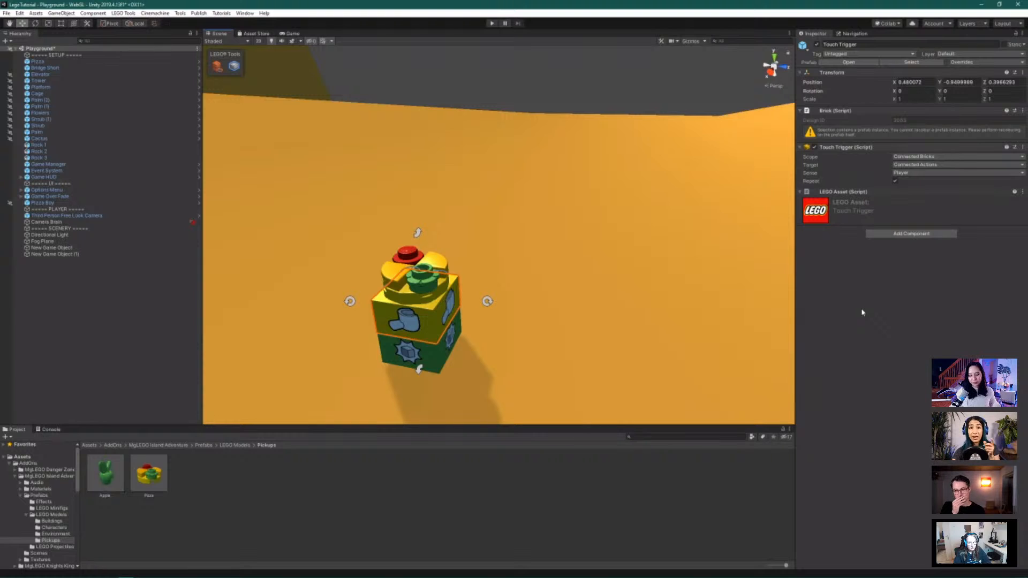
pyautogui.click(904, 166)
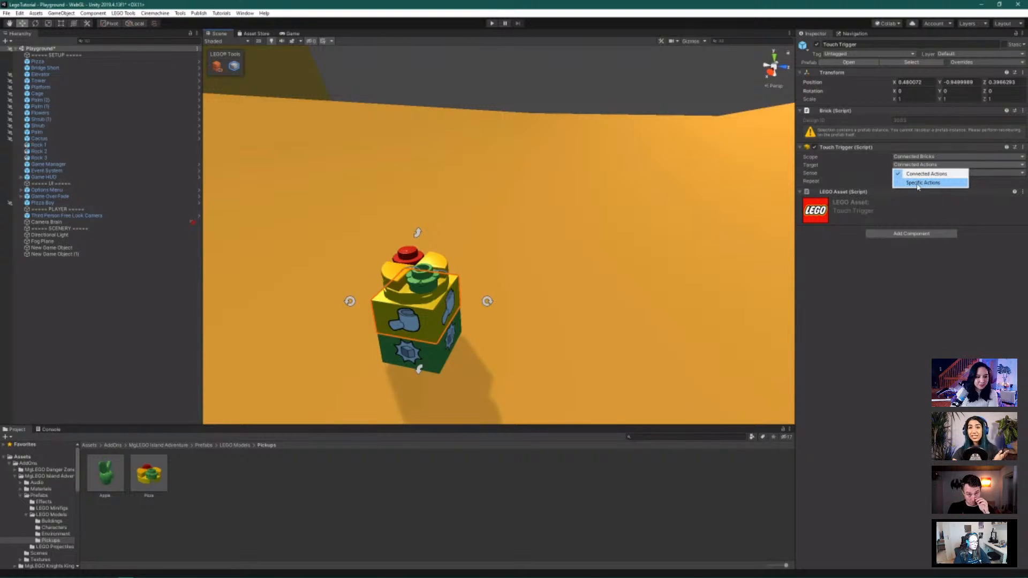
pyautogui.click(917, 183)
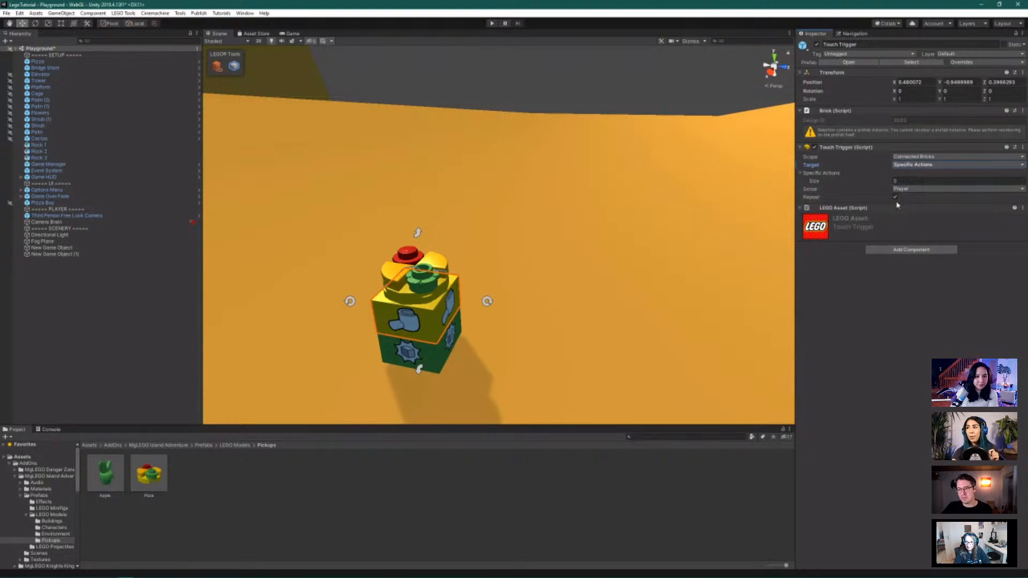
pyautogui.moveTo(818, 188)
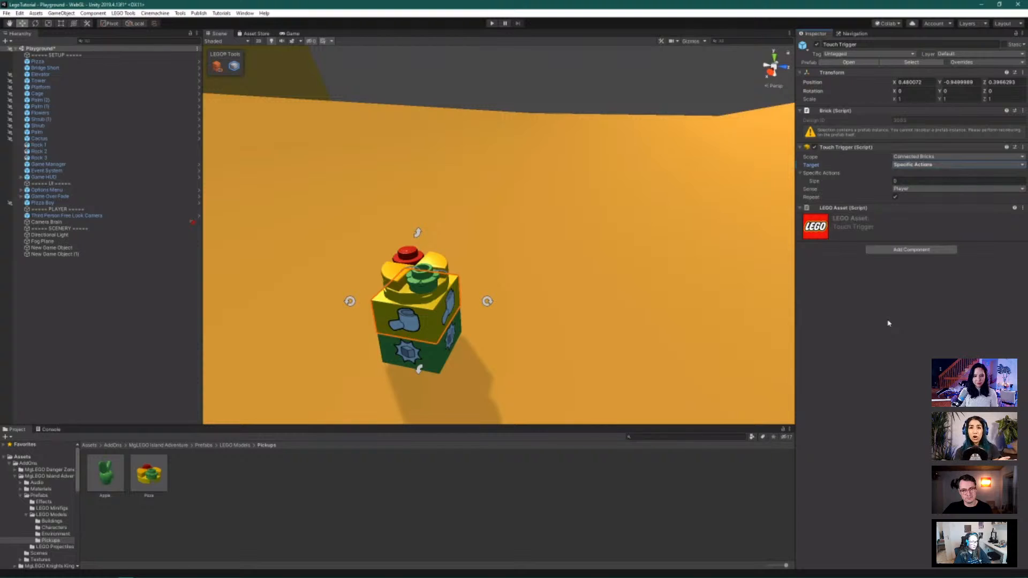
pyautogui.click(896, 182)
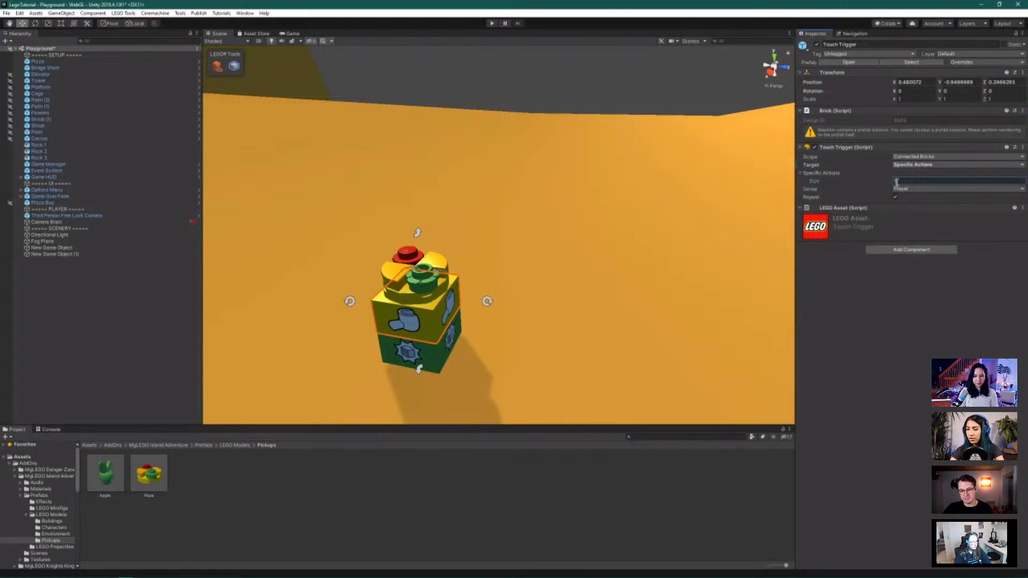
pyautogui.write('1')
pyautogui.press('Return')
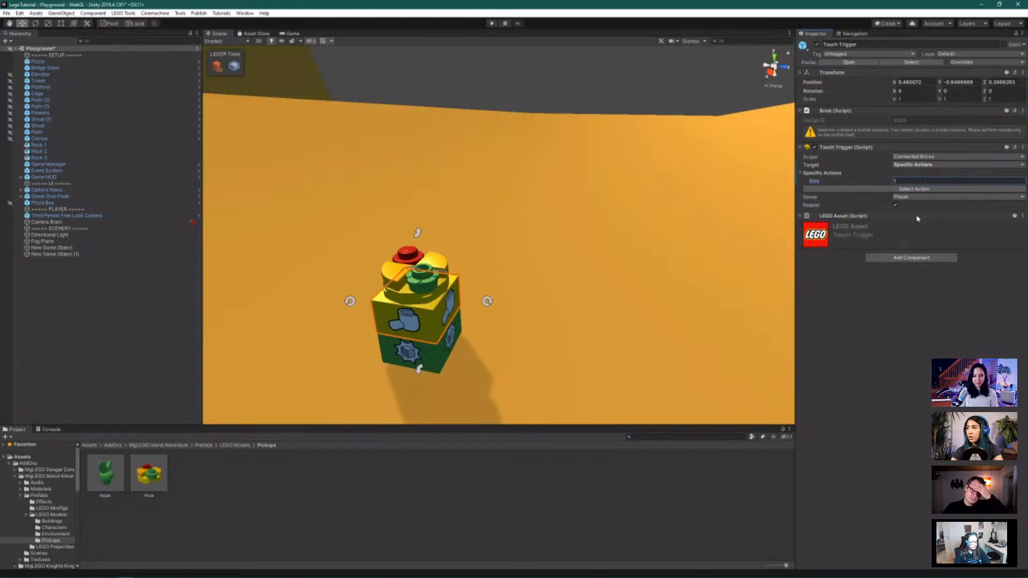
pyautogui.click(882, 191)
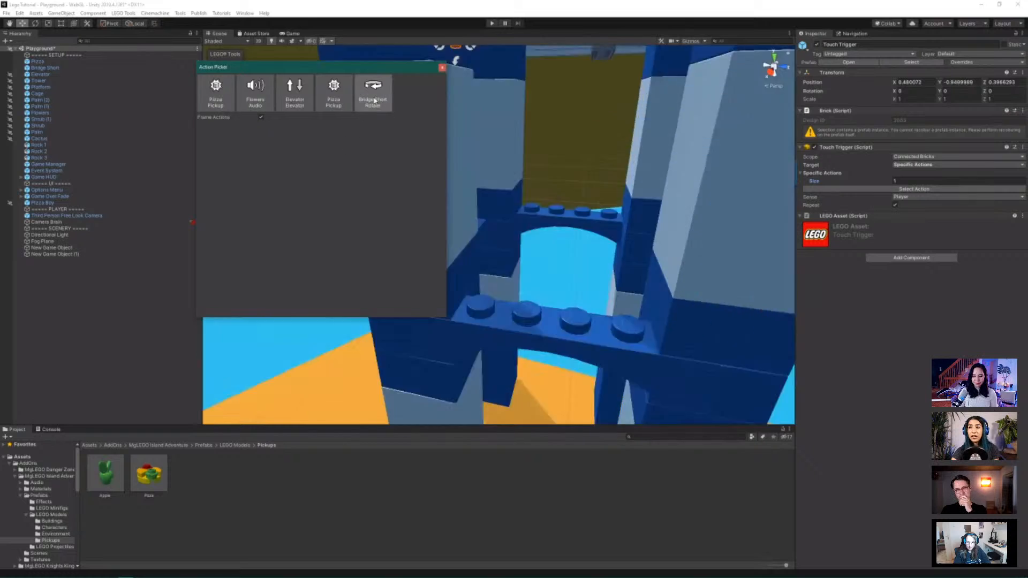
pyautogui.click(347, 97)
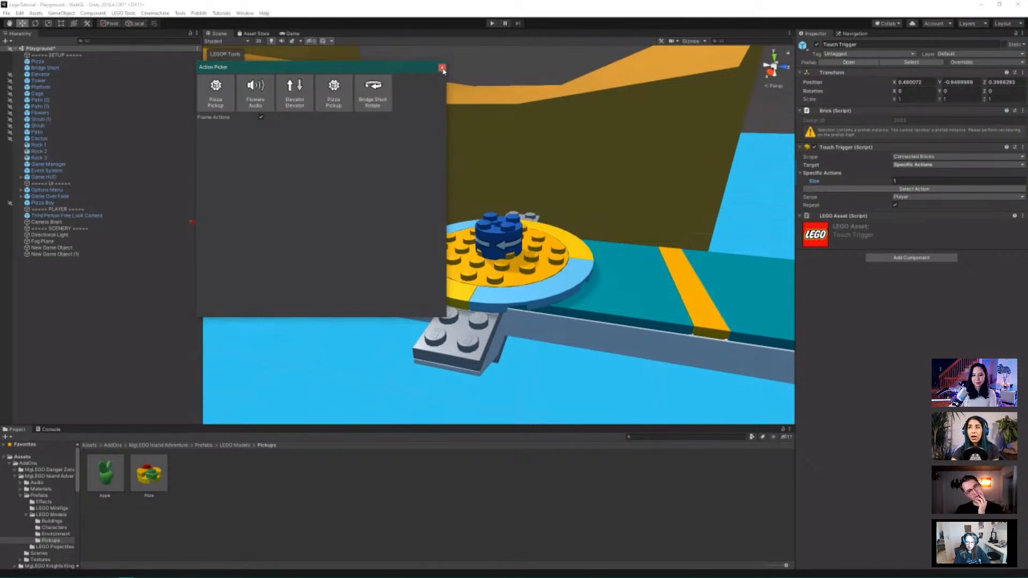
pyautogui.click(442, 68)
pyautogui.scroll(-4, 337, 185)
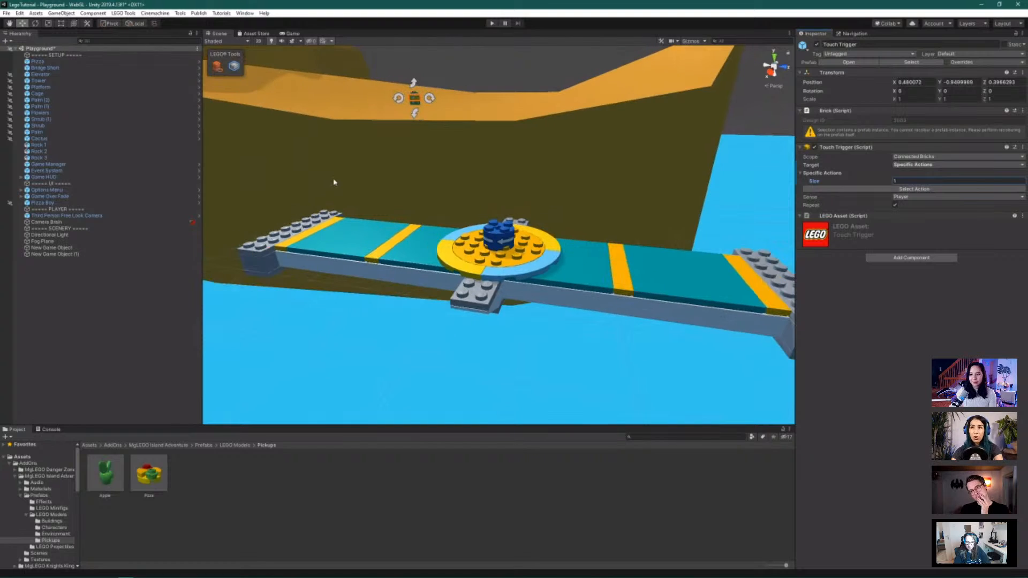
pyautogui.keyDown('alt'); pyautogui.moveTo(285, 202); pyautogui.dragTo(163, 218); pyautogui.keyUp('alt')
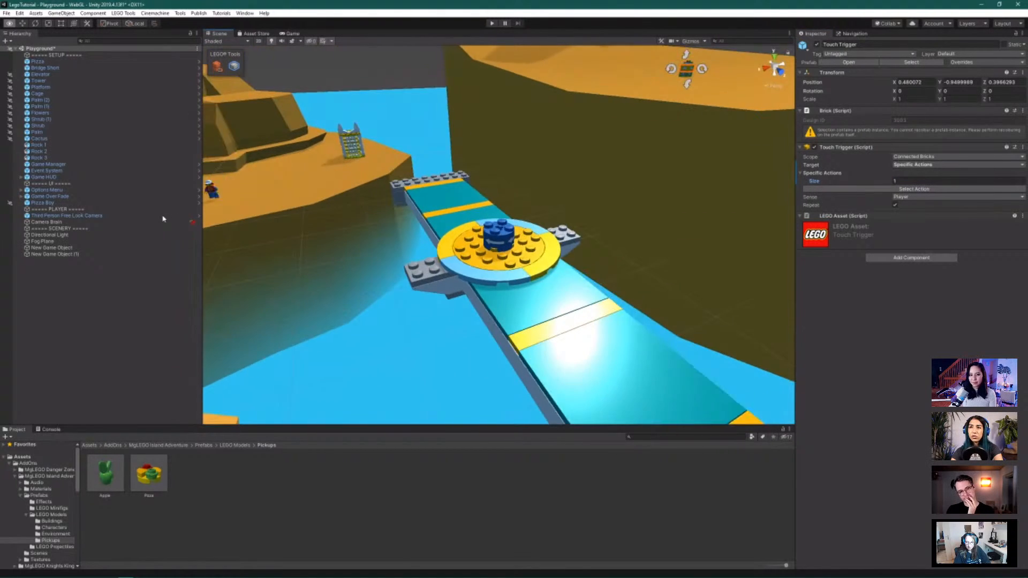
# Frame the tower cage in view and show the LEGO Behaviour Bricks folder
pyautogui.click(368, 144)
pyautogui.press('f')
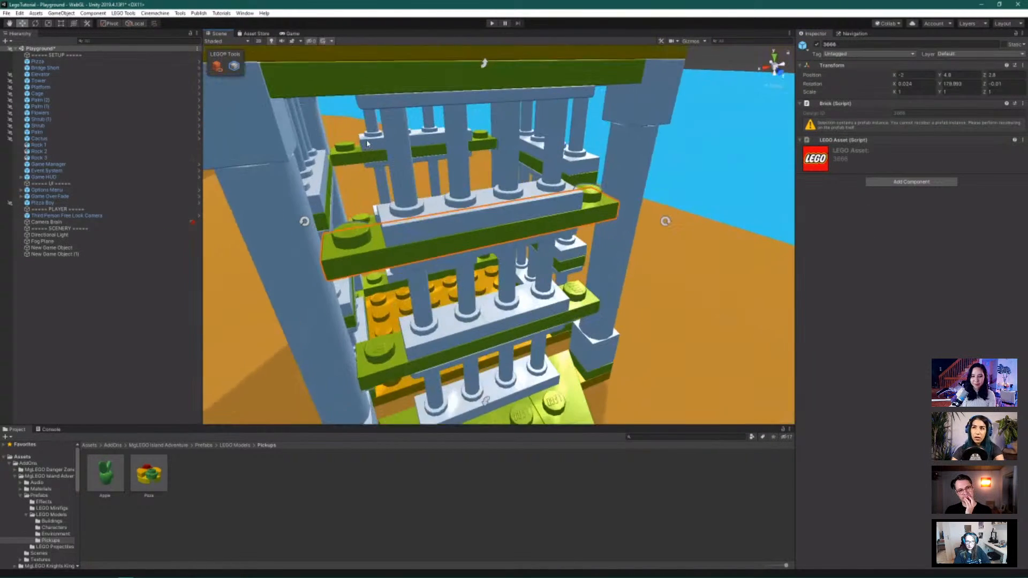
pyautogui.keyDown('alt'); pyautogui.moveTo(512, 292); pyautogui.dragTo(429, 243); pyautogui.keyUp('alt')
pyautogui.scroll(-8, 510, 337)
pyautogui.scroll(-3, 509, 337)
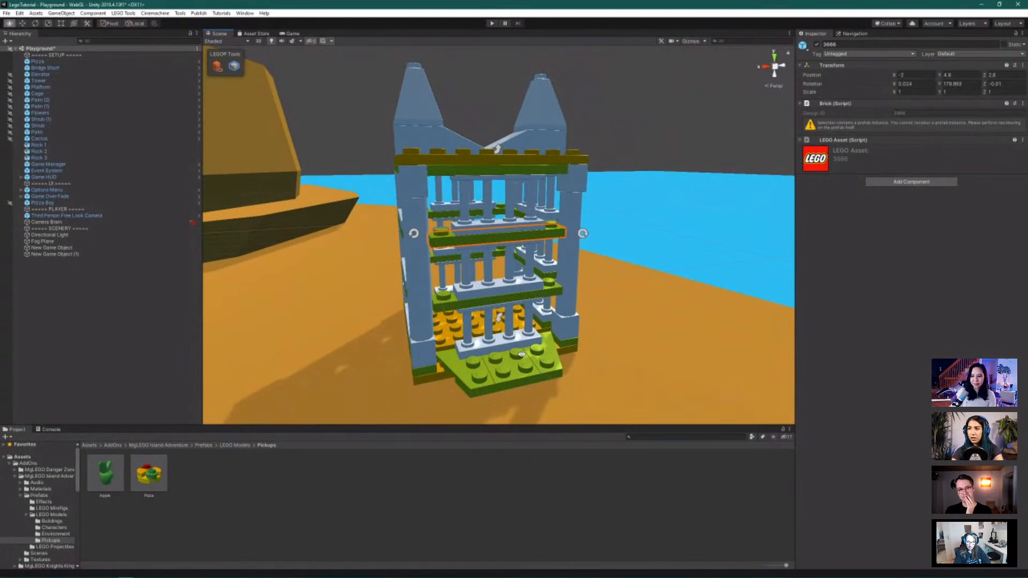
pyautogui.keyDown('alt'); pyautogui.moveTo(517, 348); pyautogui.dragTo(489, 356); pyautogui.keyUp('alt')
pyautogui.scroll(-10, 46, 544)
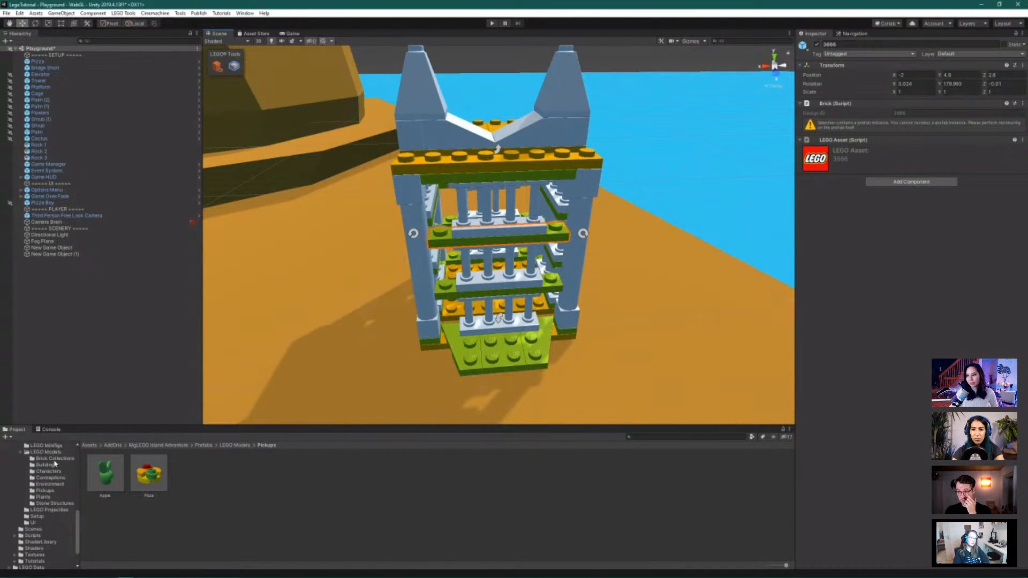
pyautogui.click(43, 496)
pyautogui.scroll(3, 62, 512)
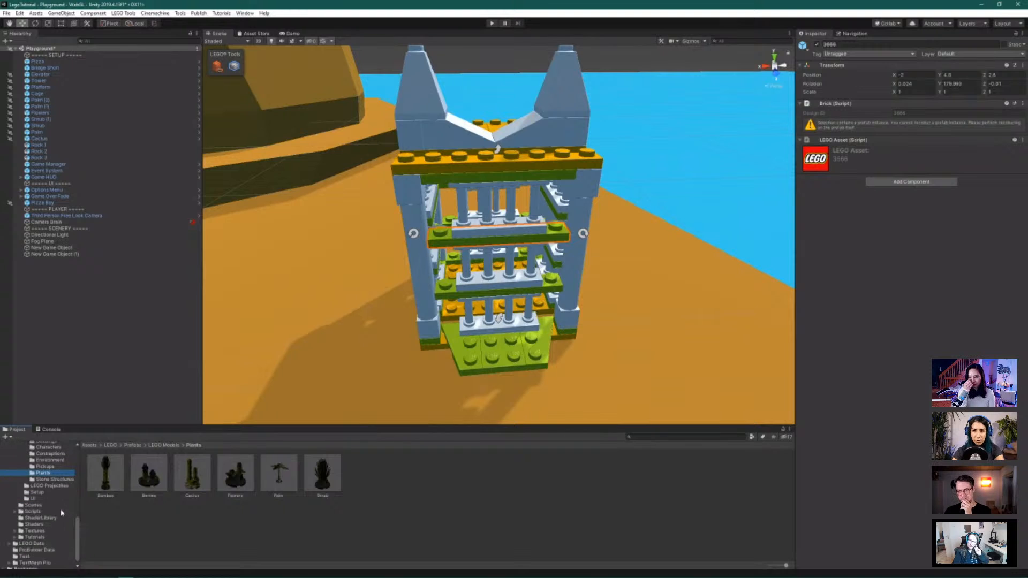
pyautogui.scroll(2, 59, 493)
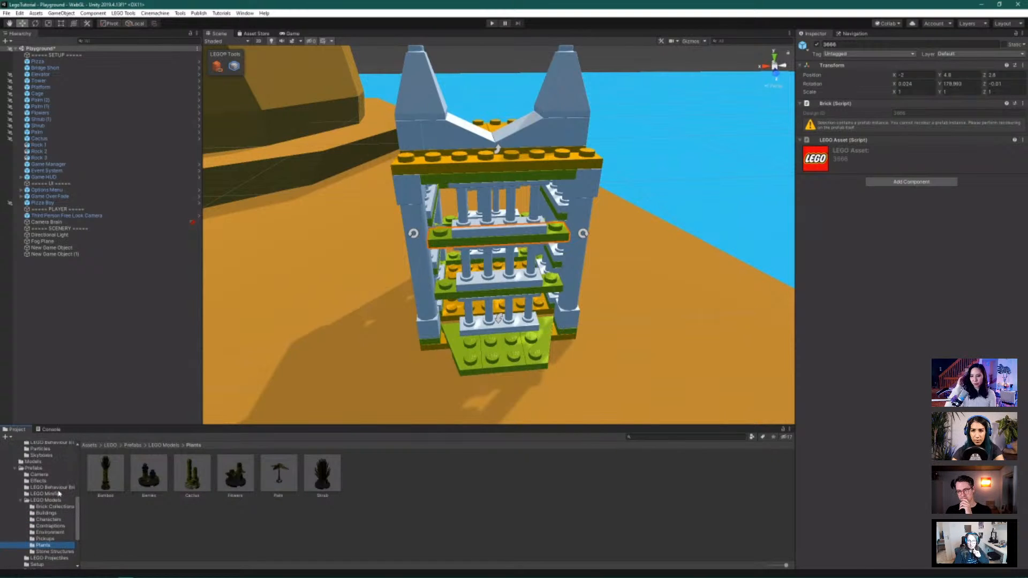
pyautogui.click(59, 488)
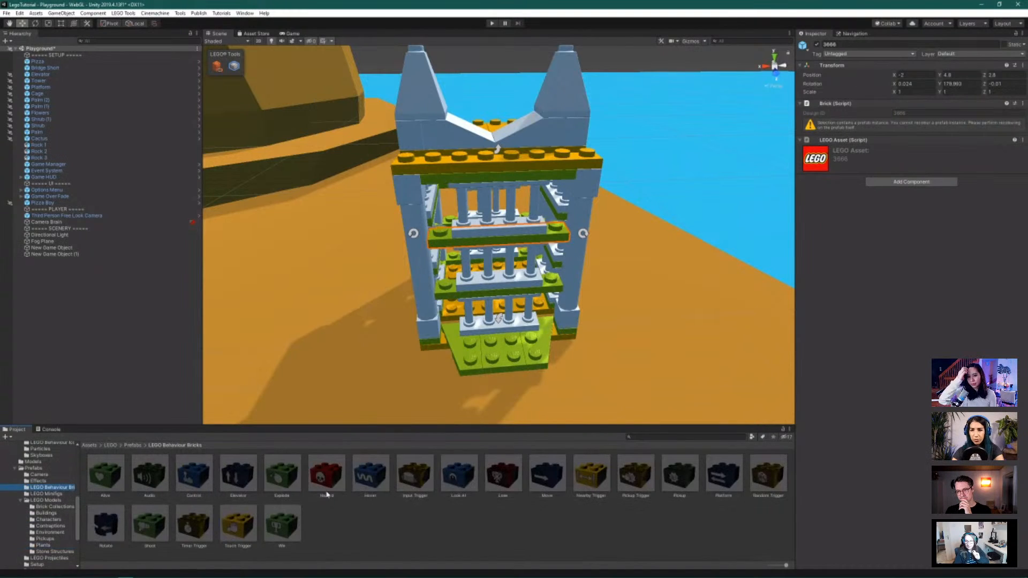
# Place a Move brick at the cage base and rotate it 90 degrees
pyautogui.click(449, 506)
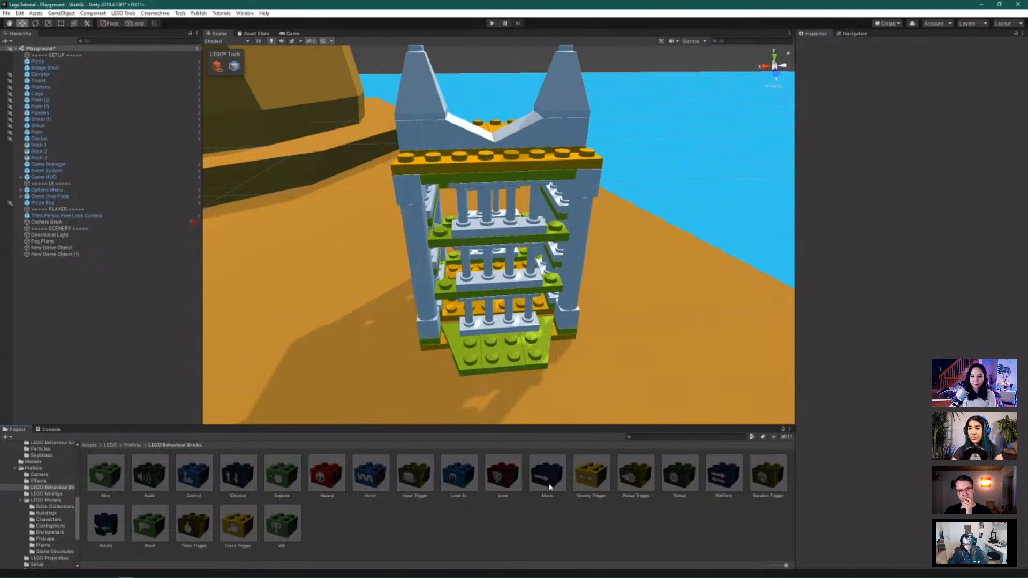
pyautogui.keyDown('alt'); pyautogui.moveTo(471, 355); pyautogui.dragTo(467, 316); pyautogui.keyUp('alt')
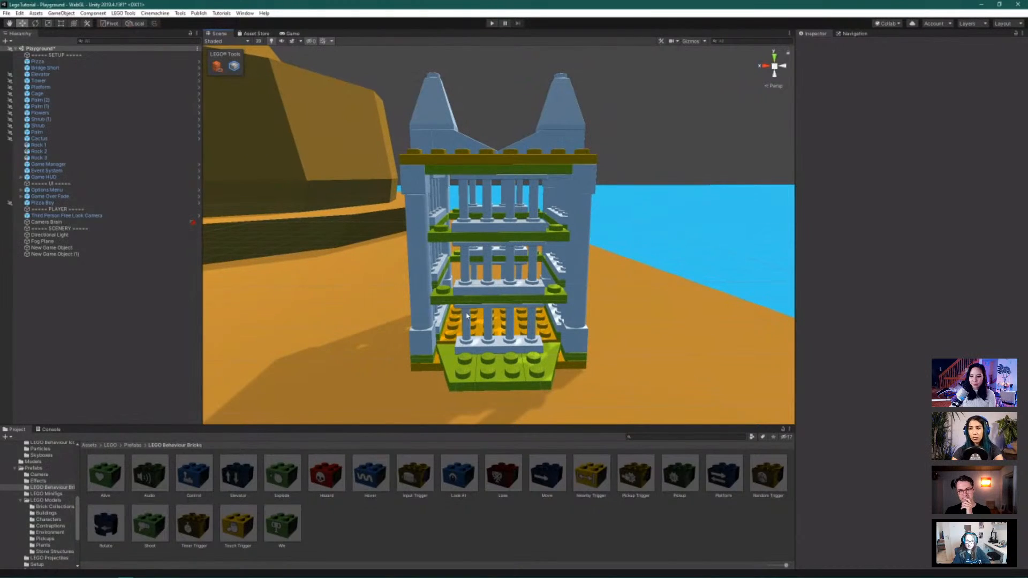
pyautogui.moveTo(550, 484); pyautogui.dragTo(474, 372)
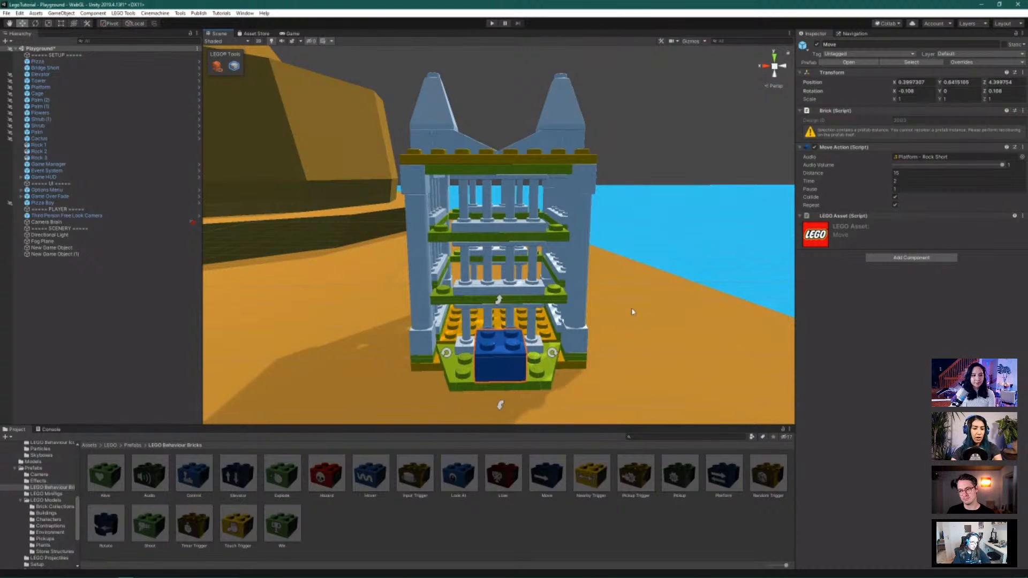
pyautogui.keyDown('alt'); pyautogui.moveTo(646, 301); pyautogui.dragTo(483, 364); pyautogui.keyUp('alt')
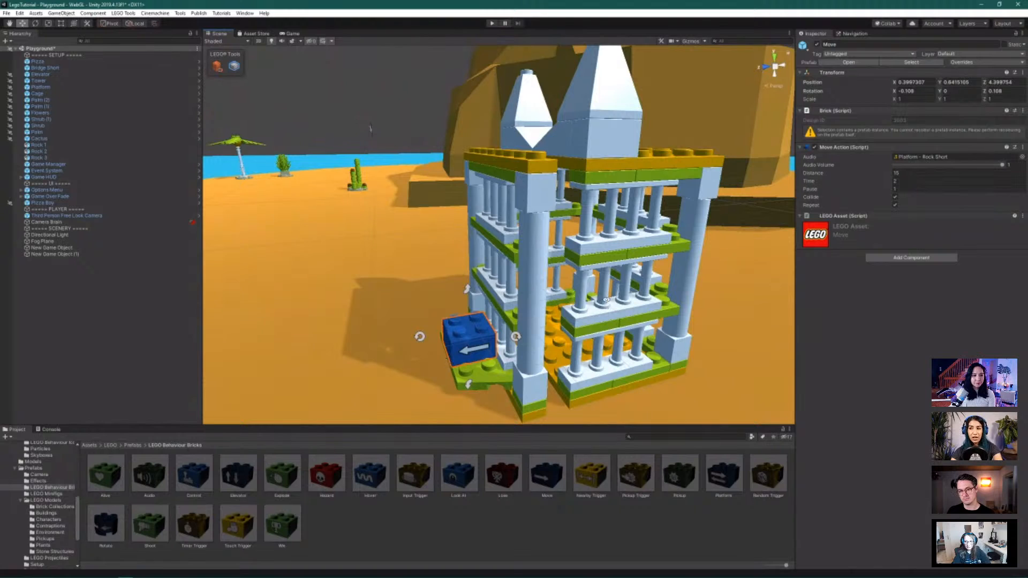
pyautogui.keyDown('alt'); pyautogui.moveTo(607, 299); pyautogui.dragTo(678, 293); pyautogui.keyUp('alt')
pyautogui.scroll(-3, 673, 302)
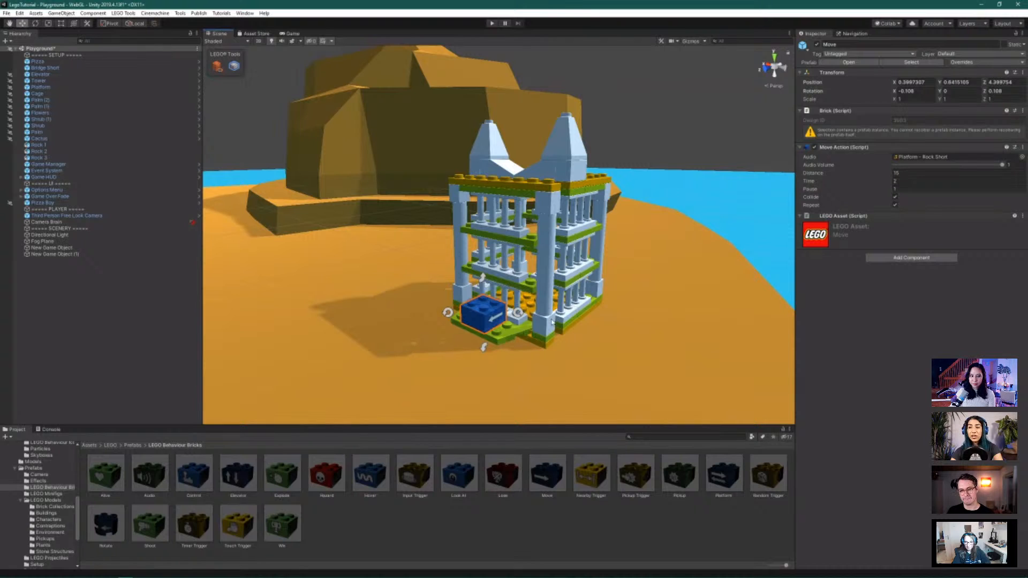
pyautogui.keyDown('alt'); pyautogui.moveTo(553, 318); pyautogui.dragTo(621, 294); pyautogui.keyUp('alt')
pyautogui.click(531, 316)
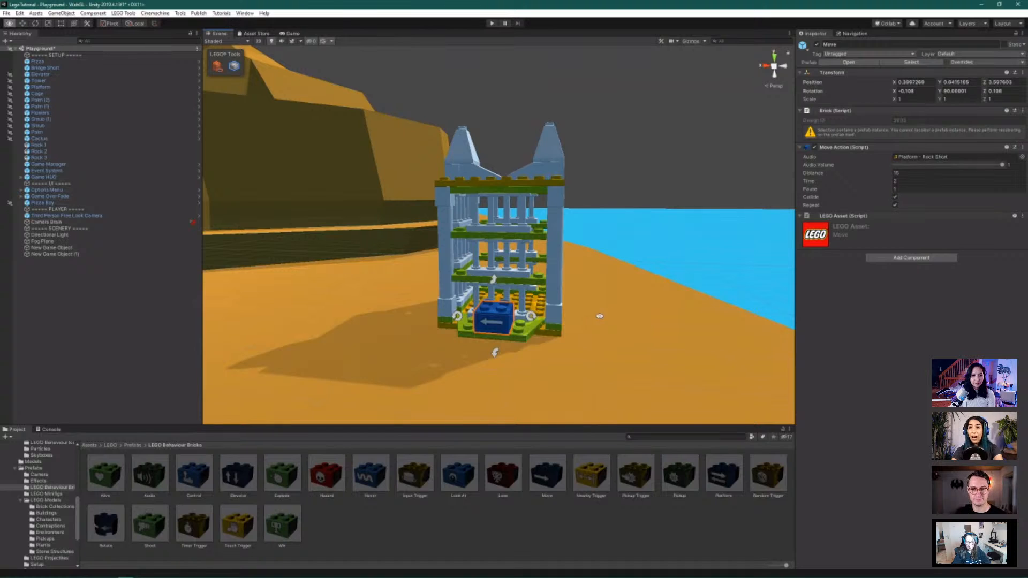
pyautogui.keyDown('alt'); pyautogui.moveTo(599, 316); pyautogui.dragTo(612, 317); pyautogui.keyUp('alt')
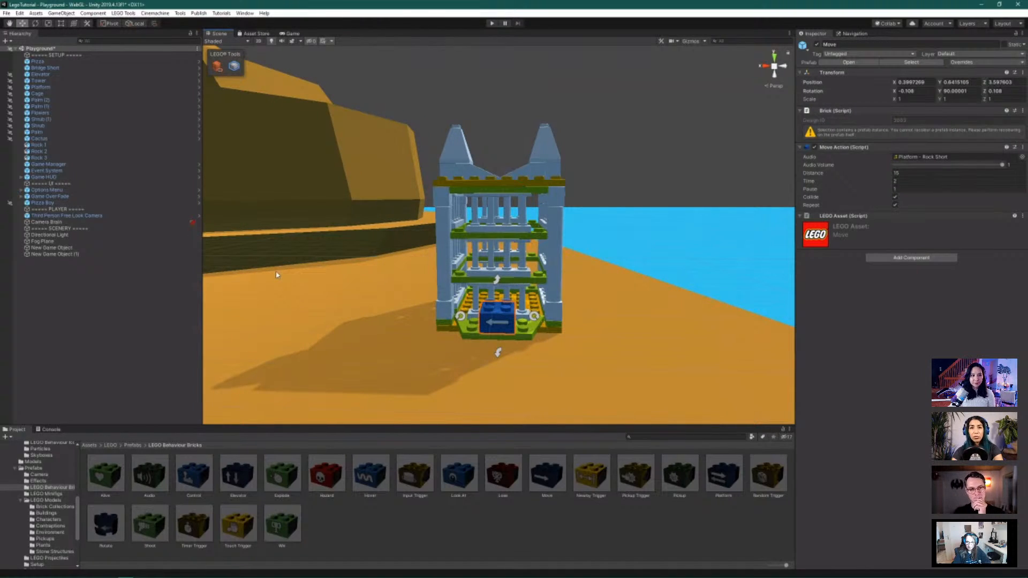
pyautogui.scroll(-1, 381, 292)
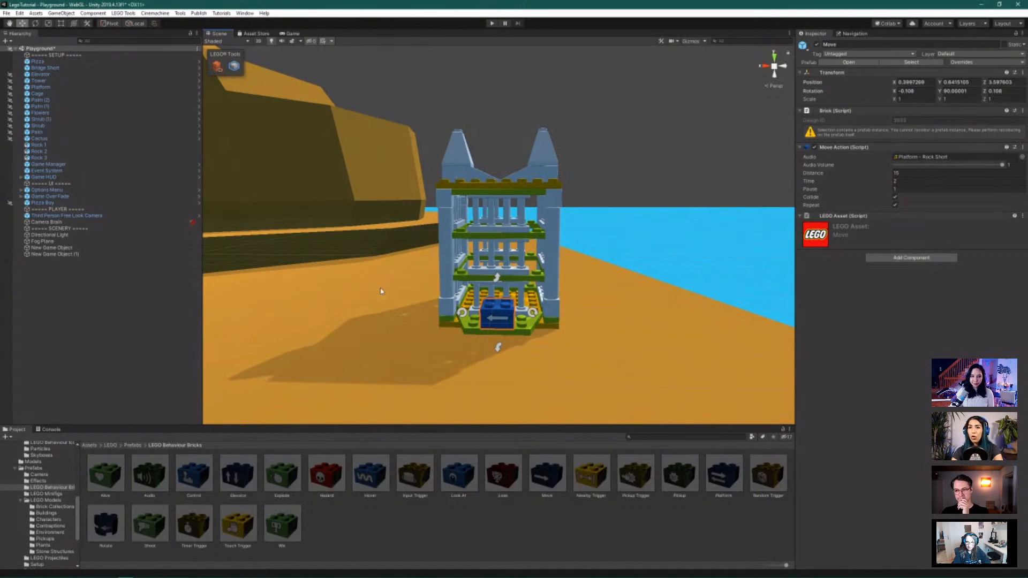
pyautogui.click(105, 62)
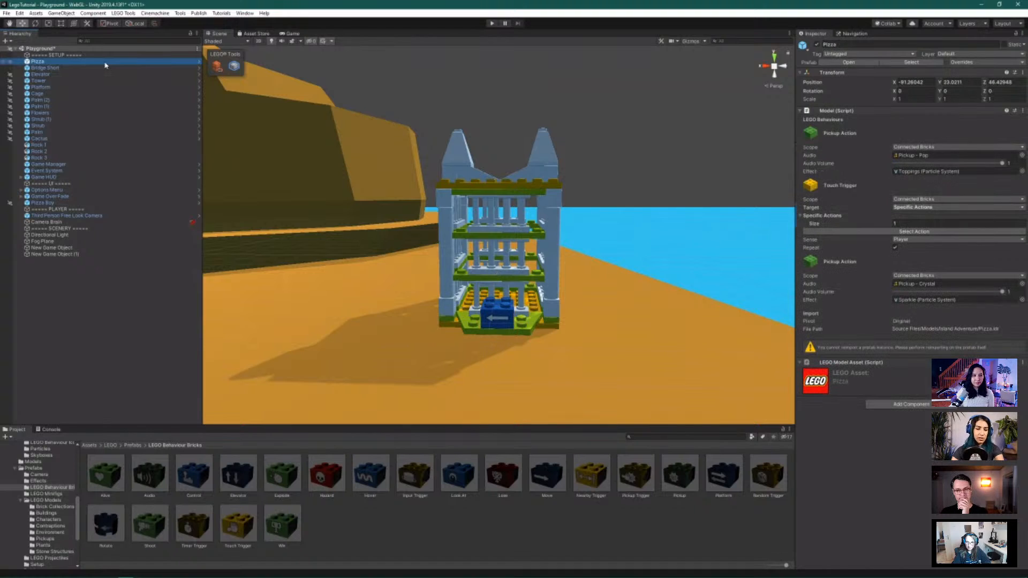
pyautogui.press('f')
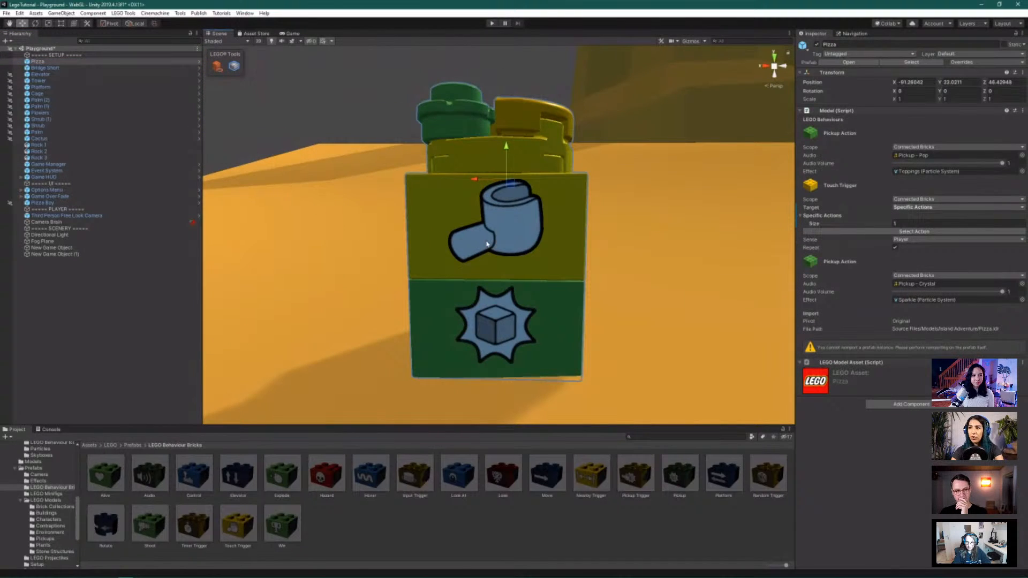
pyautogui.keyDown('alt'); pyautogui.moveTo(487, 244); pyautogui.dragTo(555, 339); pyautogui.keyUp('alt')
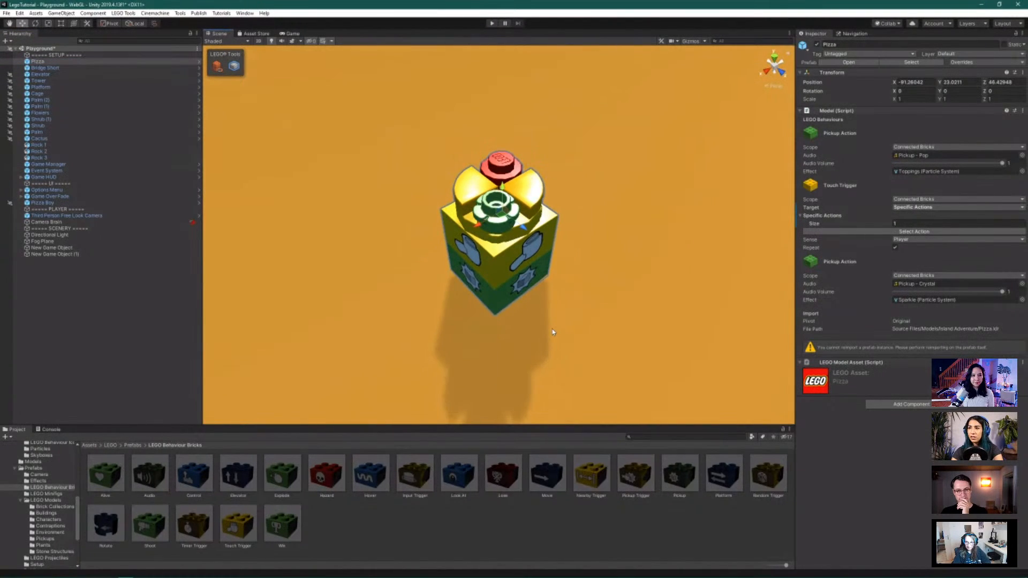
pyautogui.scroll(2, 552, 331)
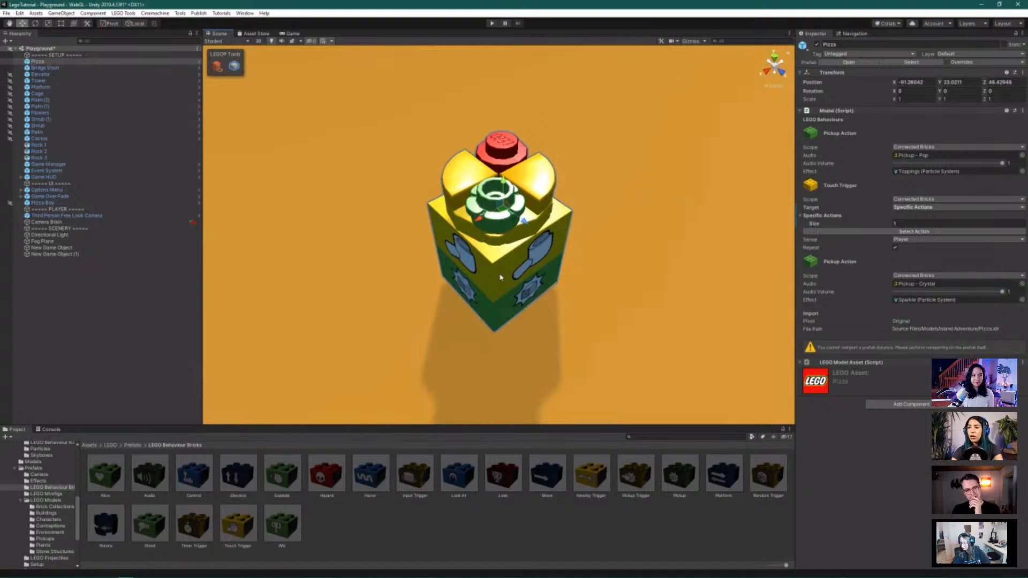
pyautogui.click(500, 277)
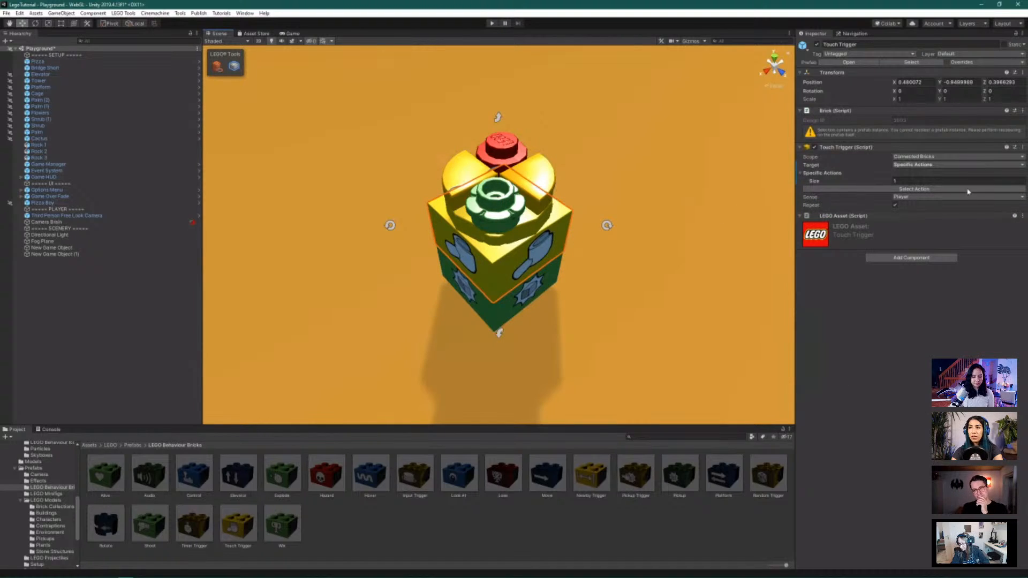
pyautogui.click(904, 190)
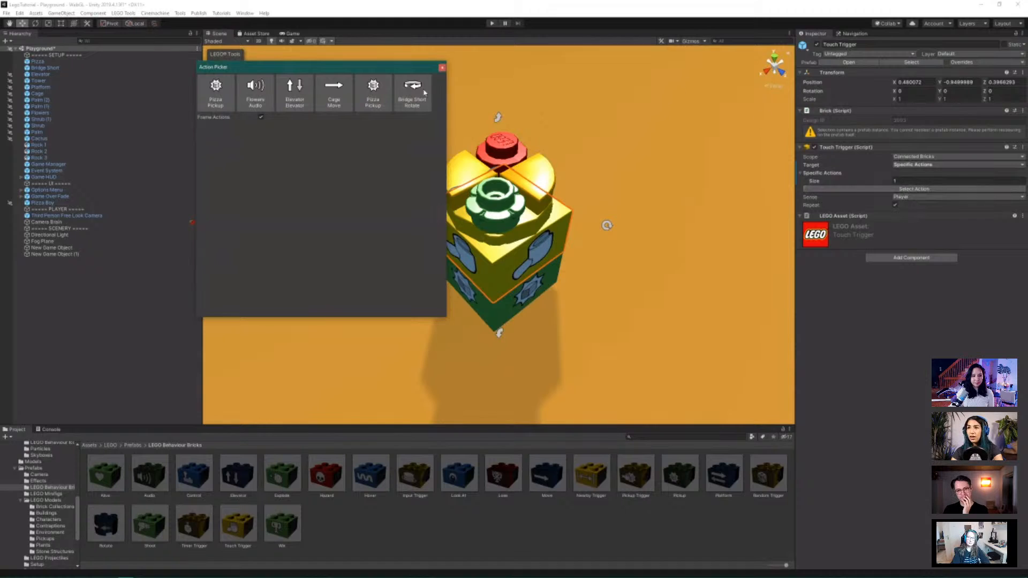
pyautogui.click(336, 102)
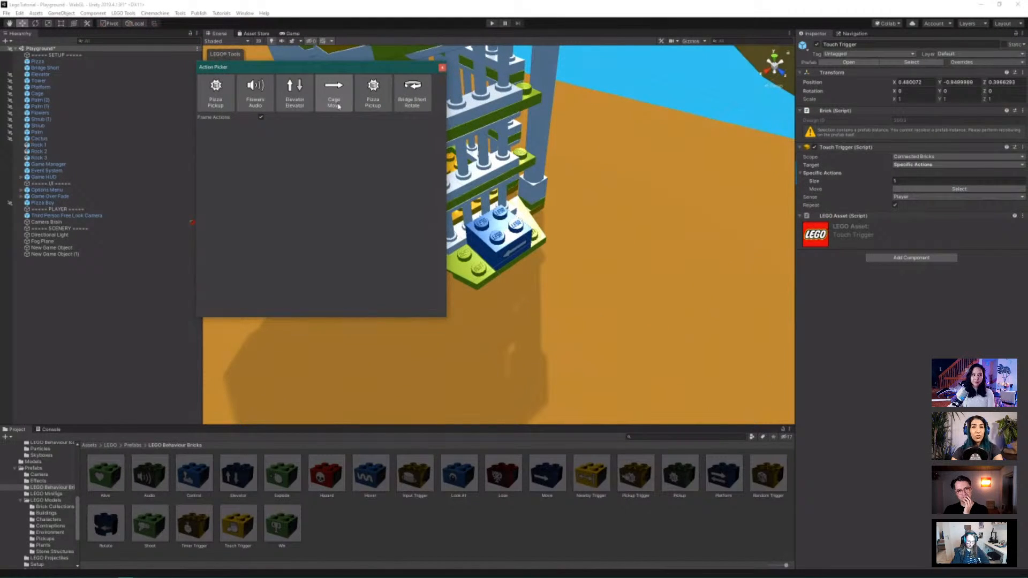
pyautogui.click(338, 106)
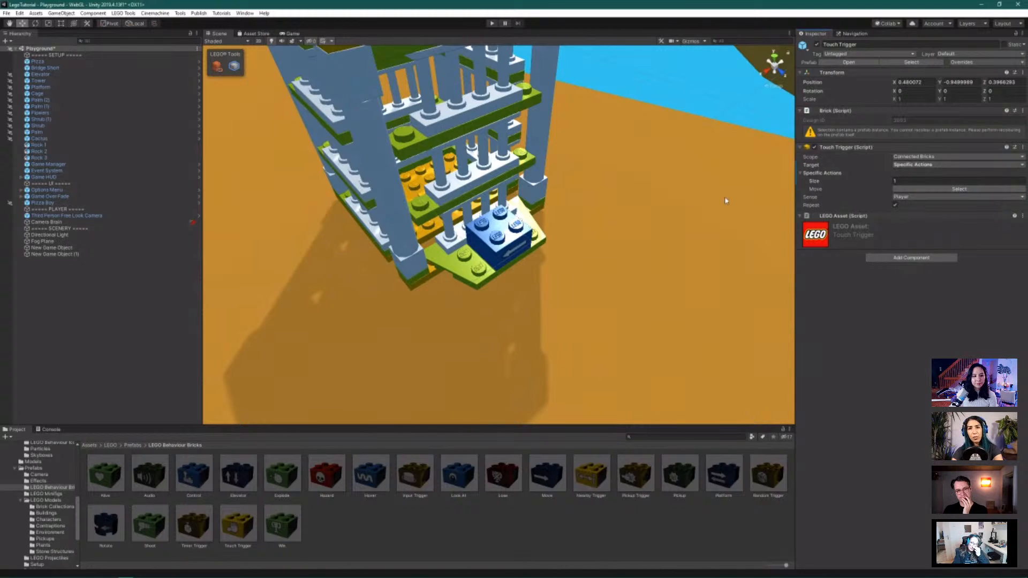
pyautogui.scroll(-5, 726, 198)
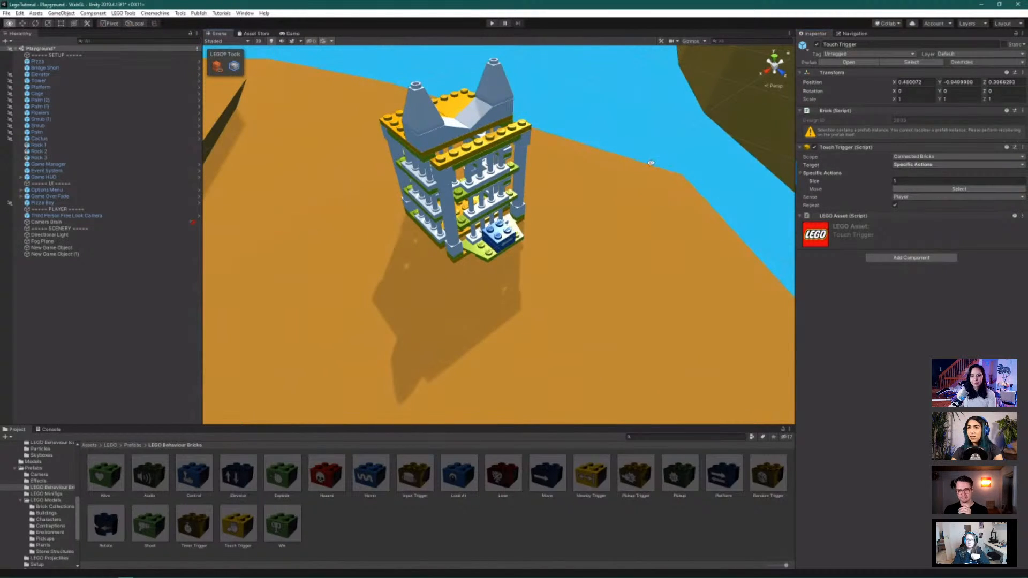
pyautogui.keyDown('alt'); pyautogui.moveTo(651, 162); pyautogui.dragTo(546, 106); pyautogui.keyUp('alt')
pyautogui.scroll(-10, 690, 115)
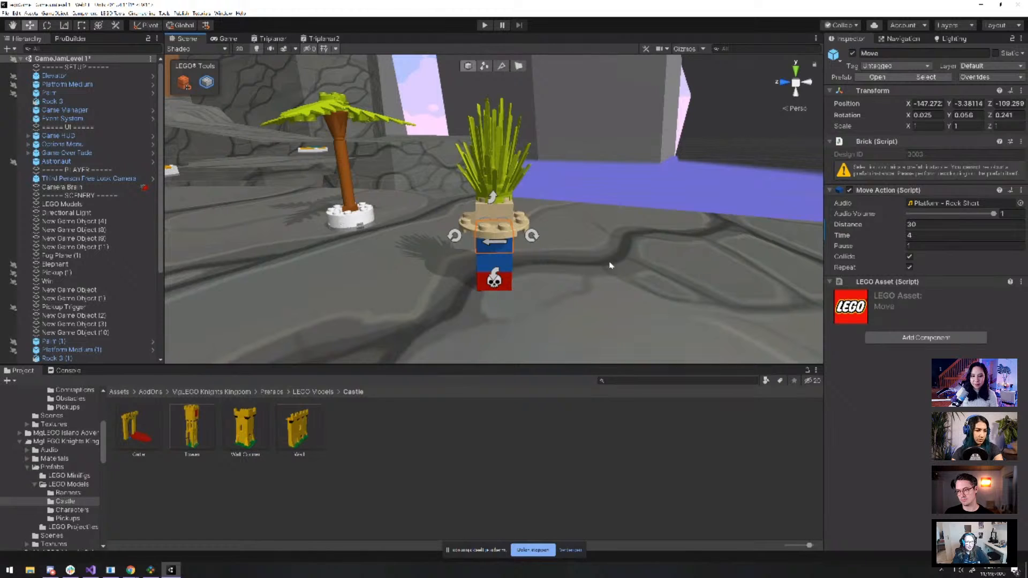
# Inspect the red skull Hazard brick and the tan round plate under the palm plant
pyautogui.scroll(3, 610, 269)
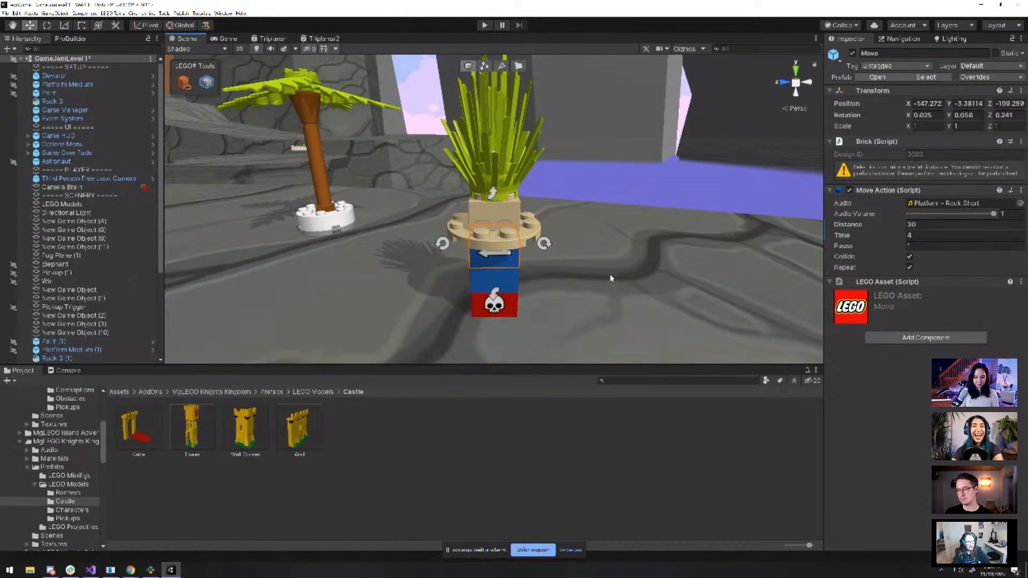
pyautogui.click(501, 303)
pyautogui.scroll(1, 622, 276)
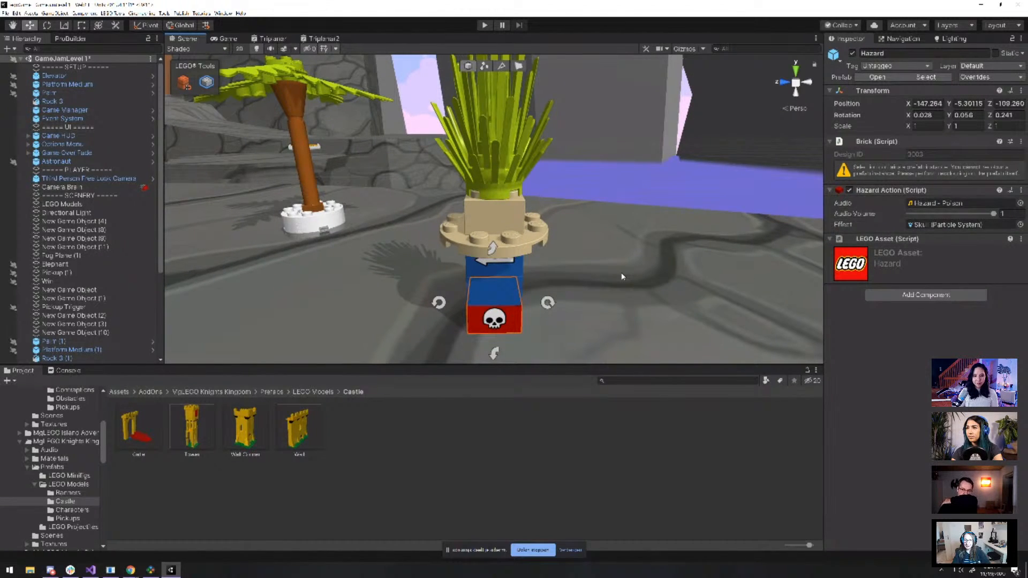
pyautogui.scroll(3, 622, 276)
pyautogui.click(551, 274)
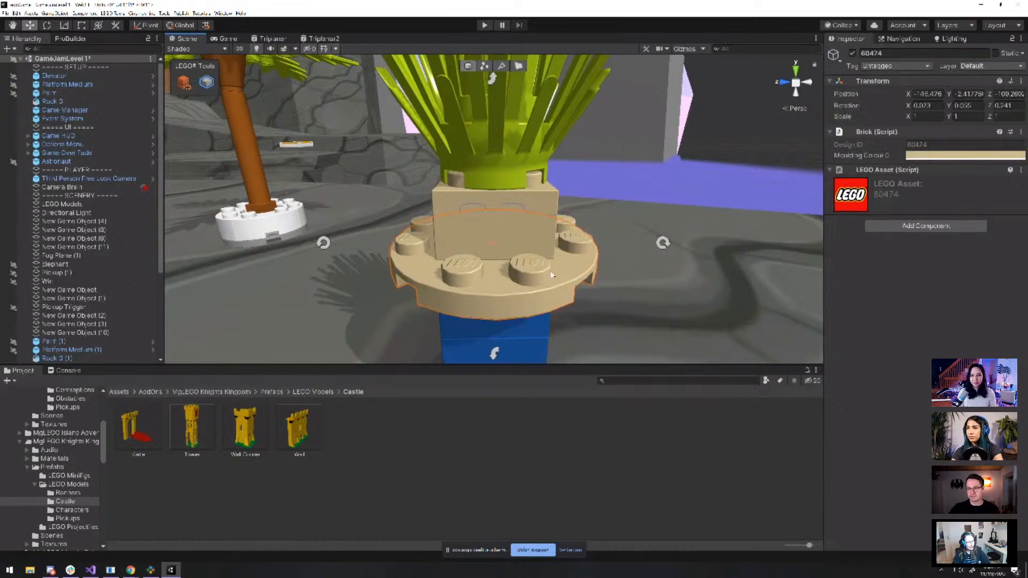
pyautogui.press('f')
pyautogui.scroll(-3, 589, 273)
pyautogui.keyDown('alt'); pyautogui.moveTo(595, 274); pyautogui.dragTo(570, 283); pyautogui.keyUp('alt')
pyautogui.scroll(3, 531, 283)
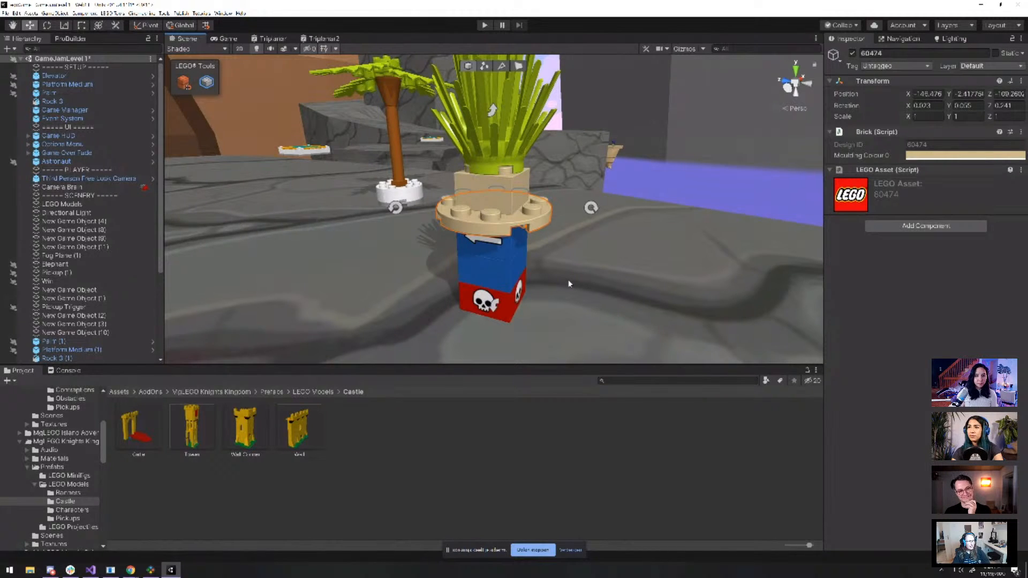
pyautogui.scroll(-3, 569, 284)
pyautogui.keyDown('alt'); pyautogui.moveTo(537, 268); pyautogui.dragTo(570, 271); pyautogui.keyUp('alt')
pyautogui.scroll(5, 570, 271)
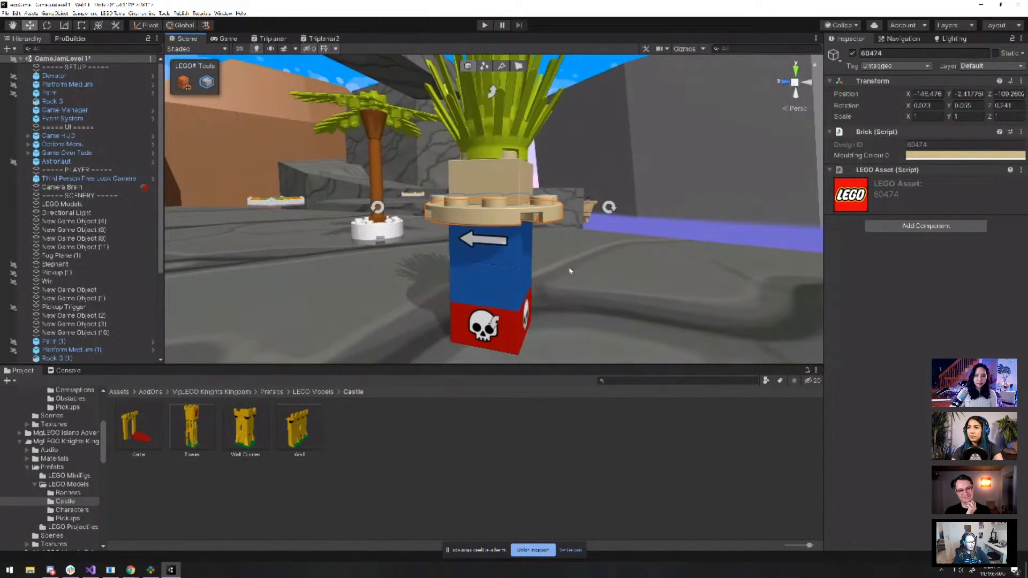
# Check the Hazard, Look At and Move bricks in the plant stack, then start Play mode
pyautogui.click(510, 331)
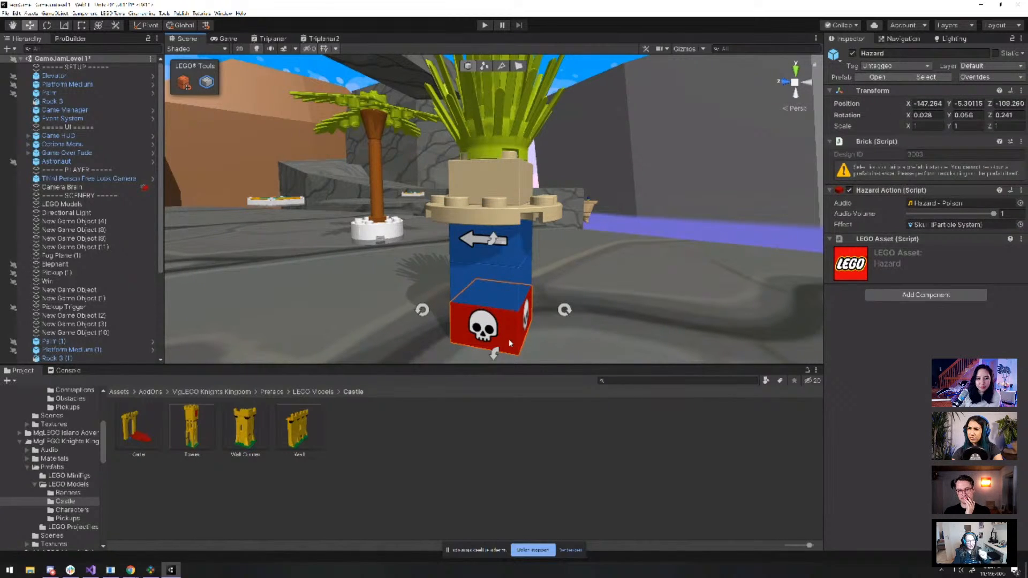
pyautogui.click(487, 295)
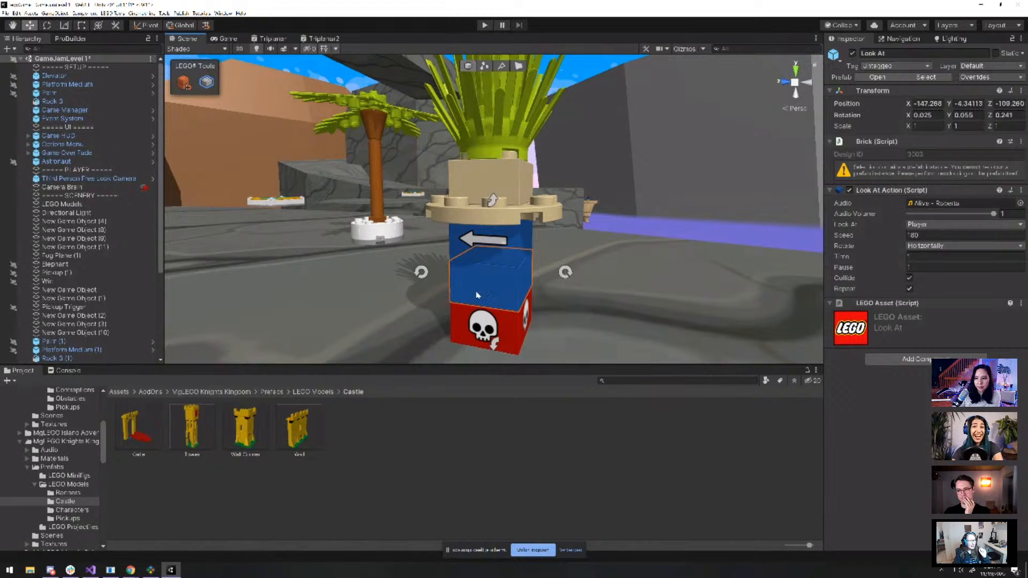
pyautogui.keyDown('alt'); pyautogui.moveTo(477, 294); pyautogui.dragTo(615, 240); pyautogui.keyUp('alt')
pyautogui.scroll(4, 588, 246)
pyautogui.click(528, 251)
pyautogui.scroll(-5, 592, 277)
pyautogui.keyDown('alt'); pyautogui.moveTo(592, 277); pyautogui.dragTo(517, 303); pyautogui.keyUp('alt')
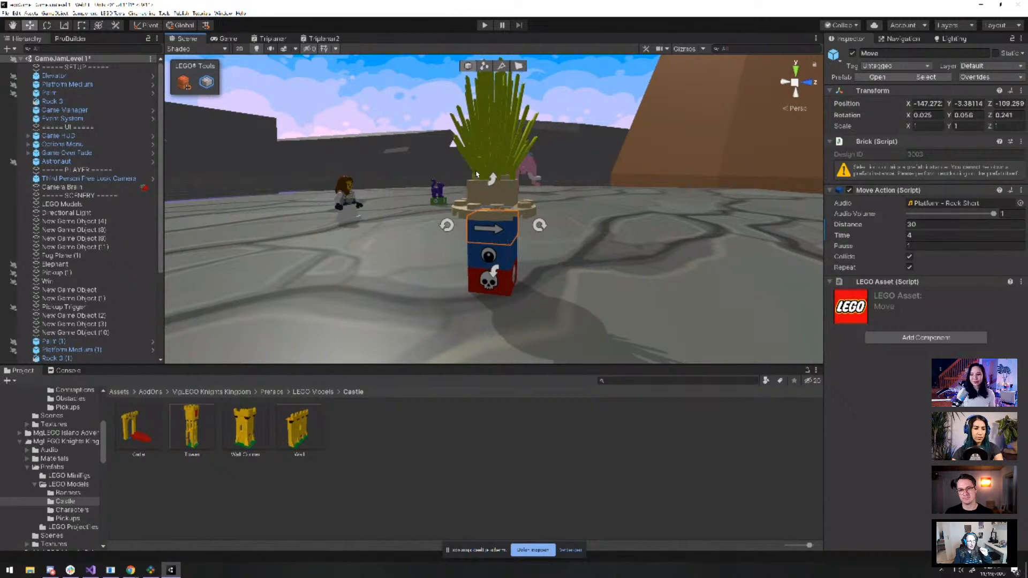
pyautogui.click(484, 26)
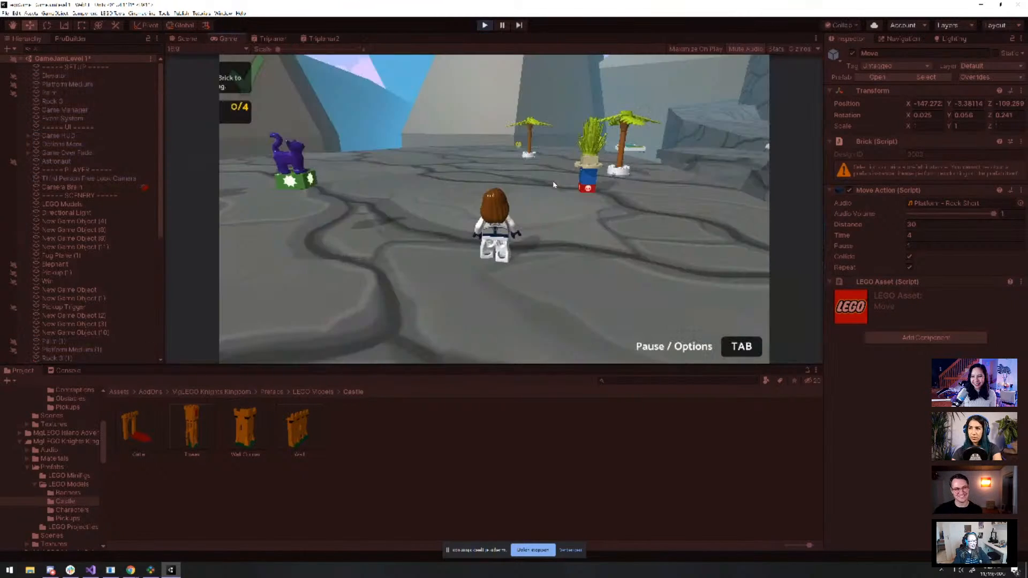
# Run the minifigure around the moving poison palm plant with WASD, then exit Play mode
pyautogui.press('w')
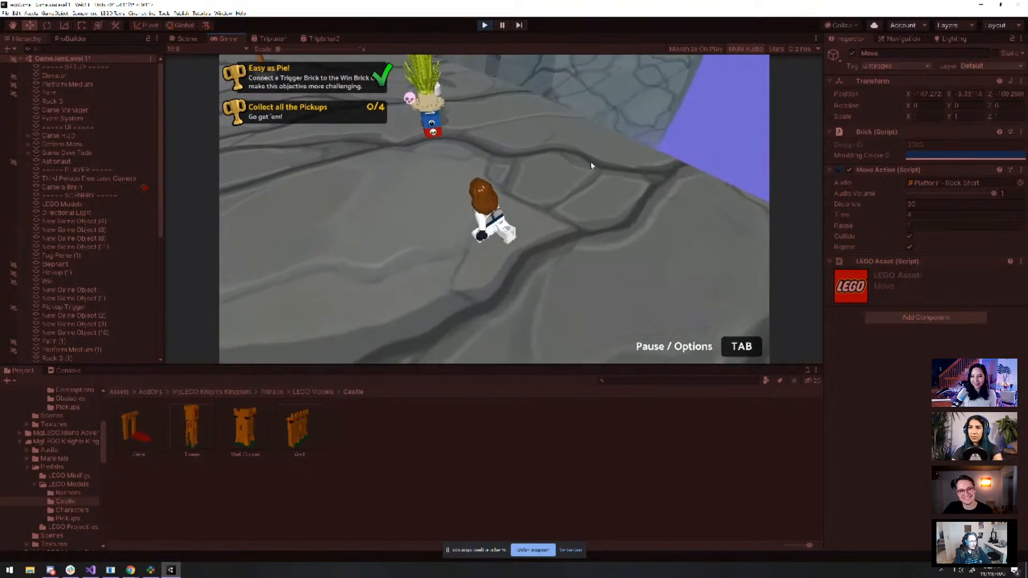
pyautogui.press('w')
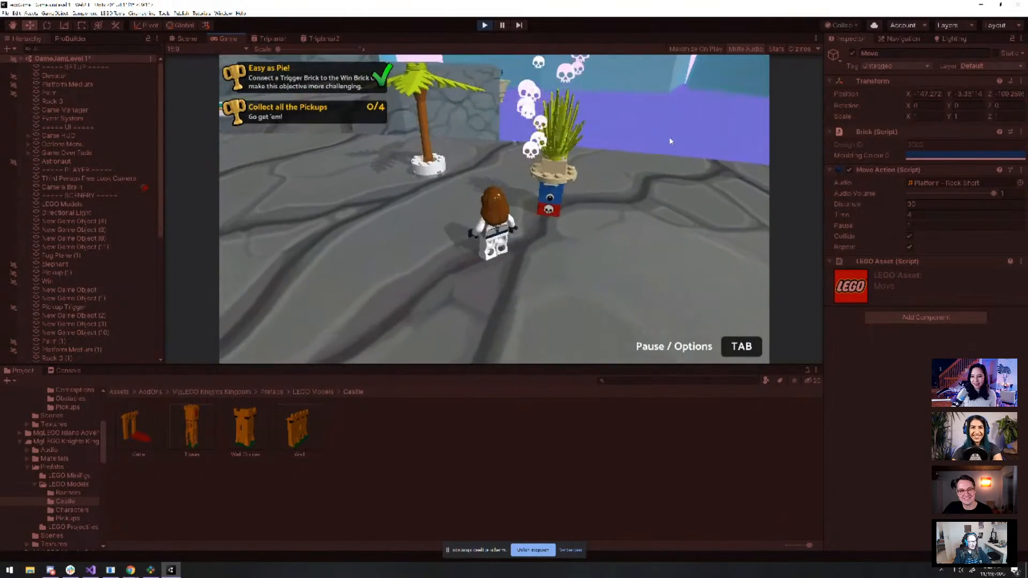
pyautogui.press('w')
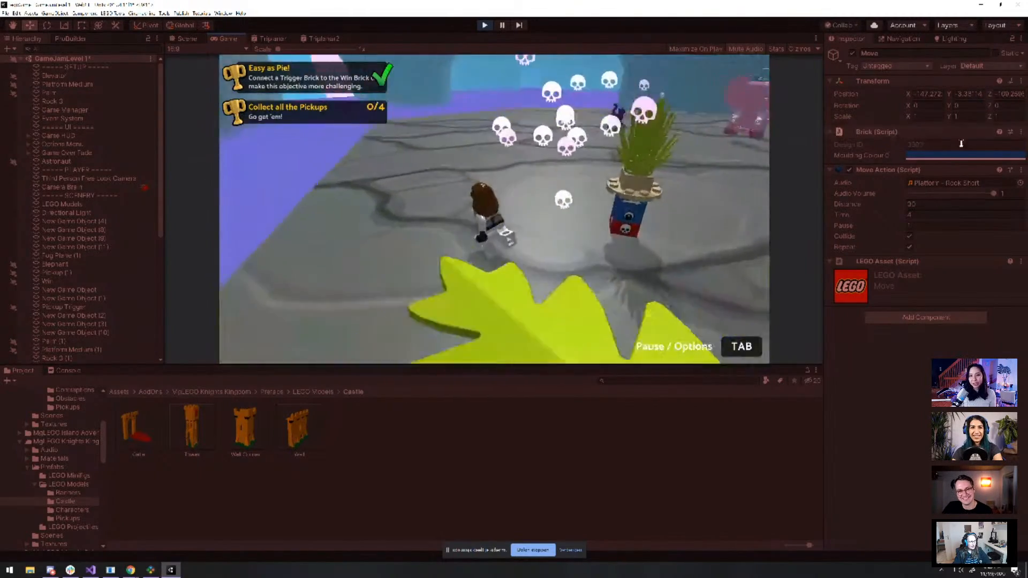
pyautogui.press('w')
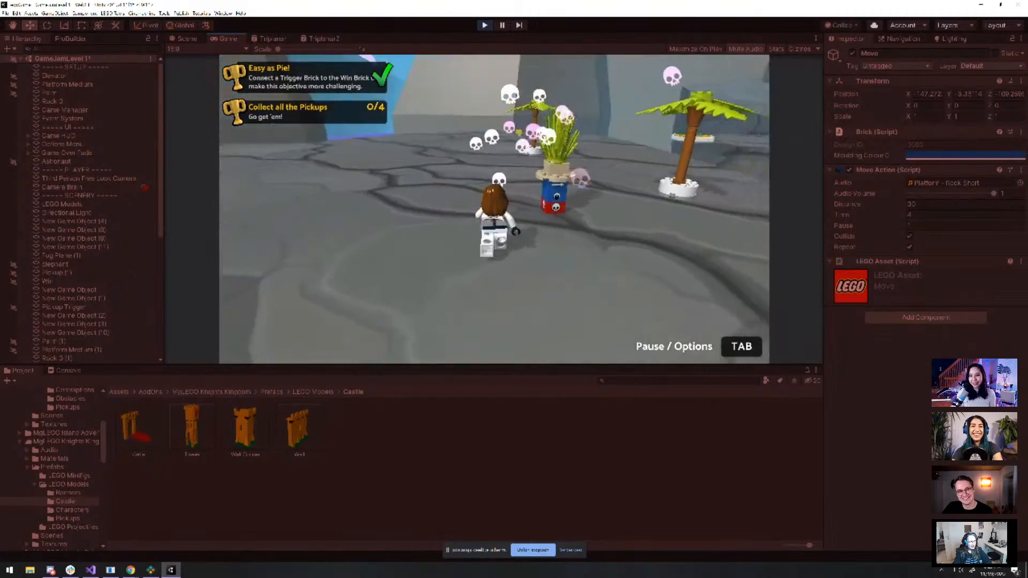
pyautogui.press('a')
pyautogui.press('w')
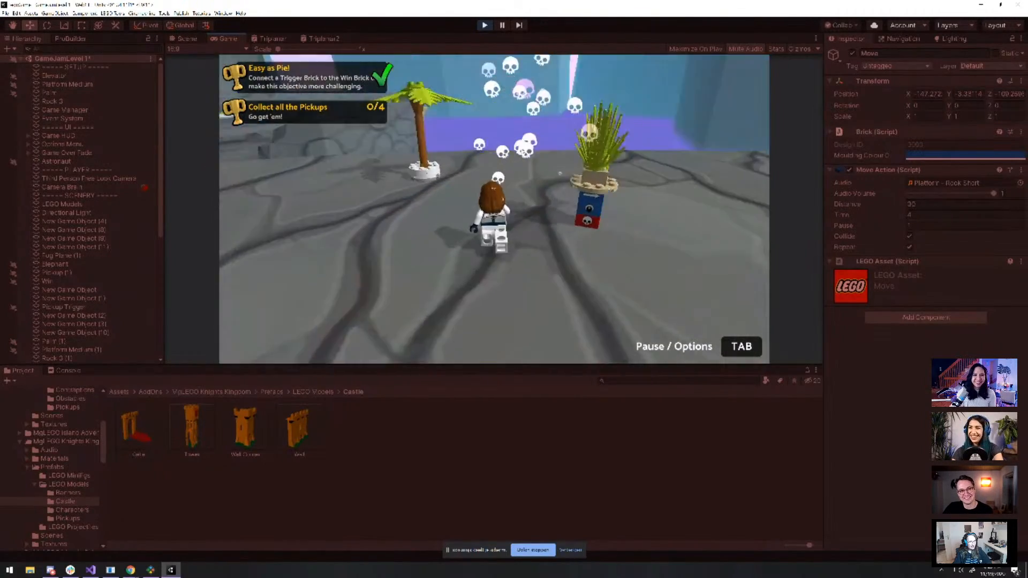
pyautogui.press('s')
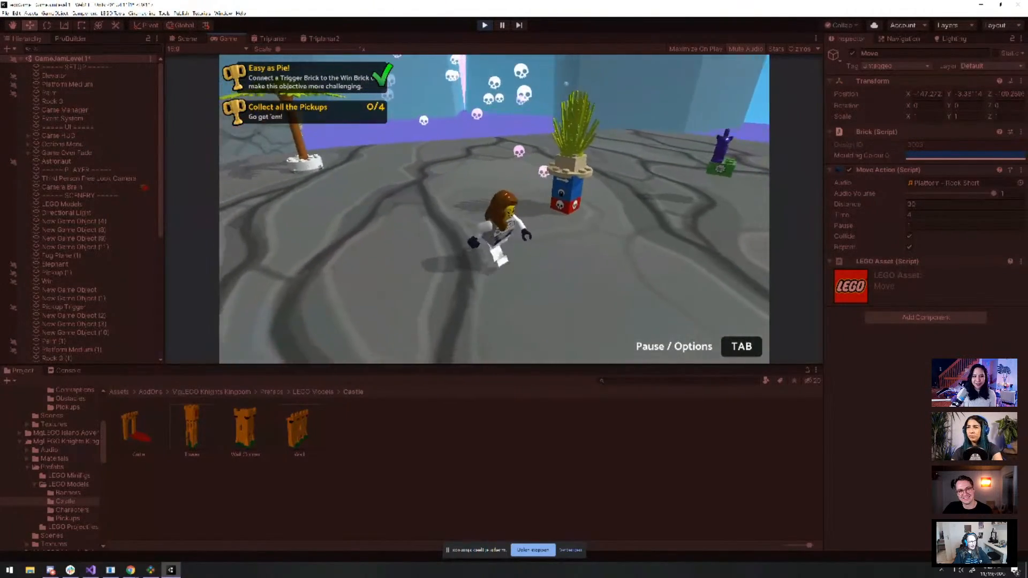
pyautogui.press('w')
pyautogui.press('s')
pyautogui.press('w')
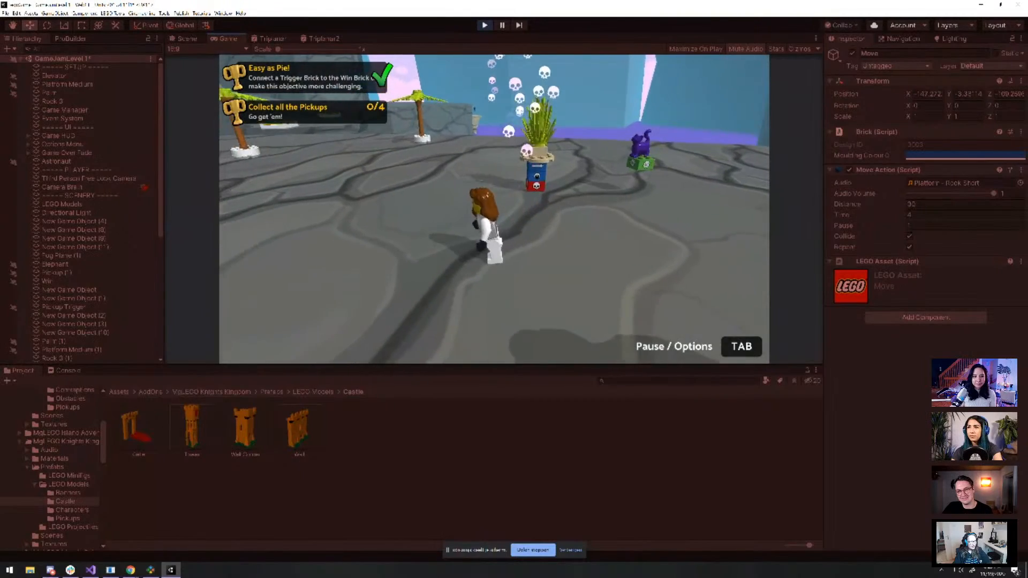
pyautogui.press('w')
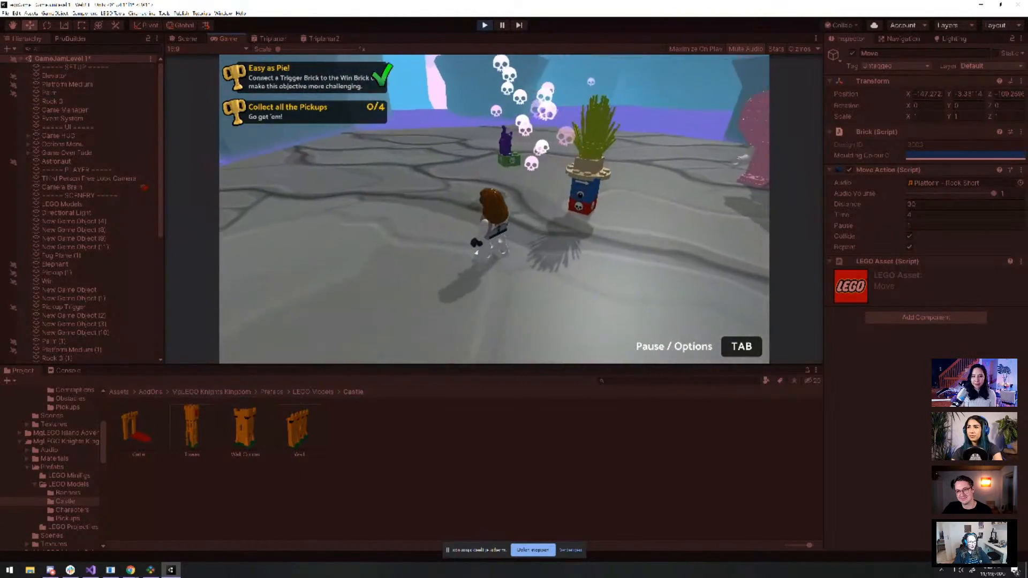
pyautogui.click(484, 25)
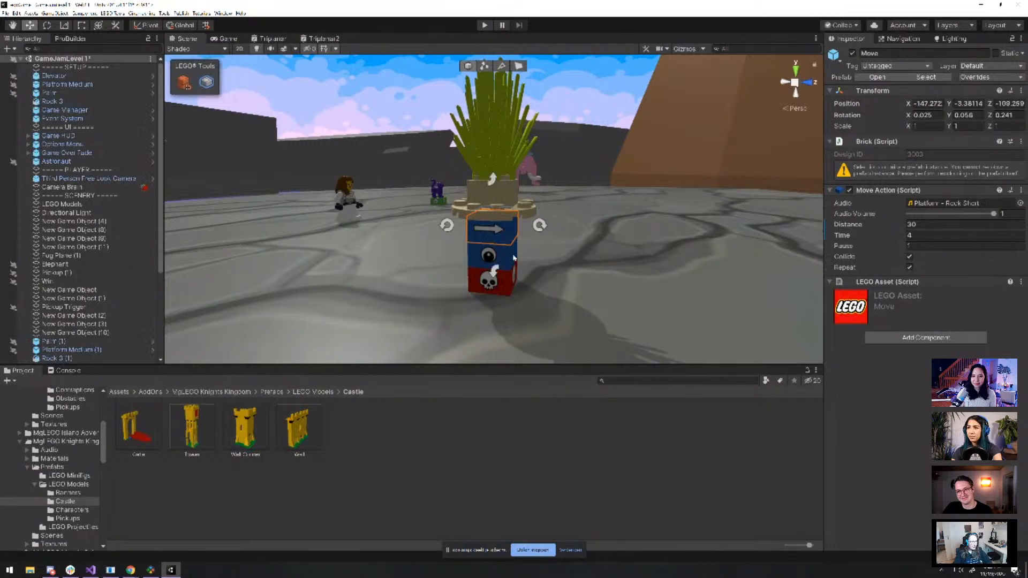
# Rotate the Move brick under the plant 90 degrees, then inspect the skull Hazard brick and round plate
pyautogui.click(539, 226)
pyautogui.scroll(-4, 585, 292)
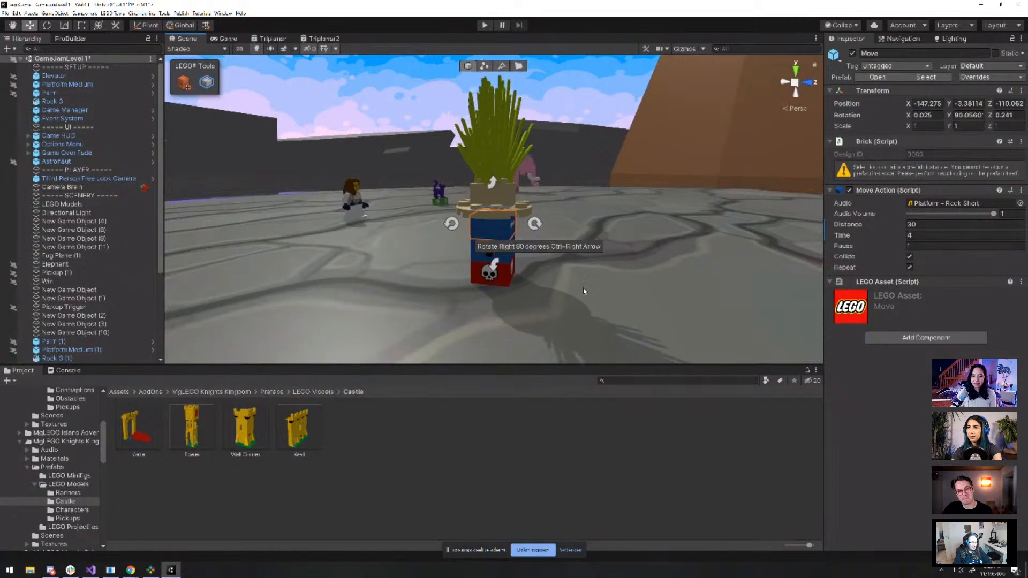
pyautogui.keyDown('alt'); pyautogui.moveTo(587, 285); pyautogui.dragTo(463, 241); pyautogui.keyUp('alt')
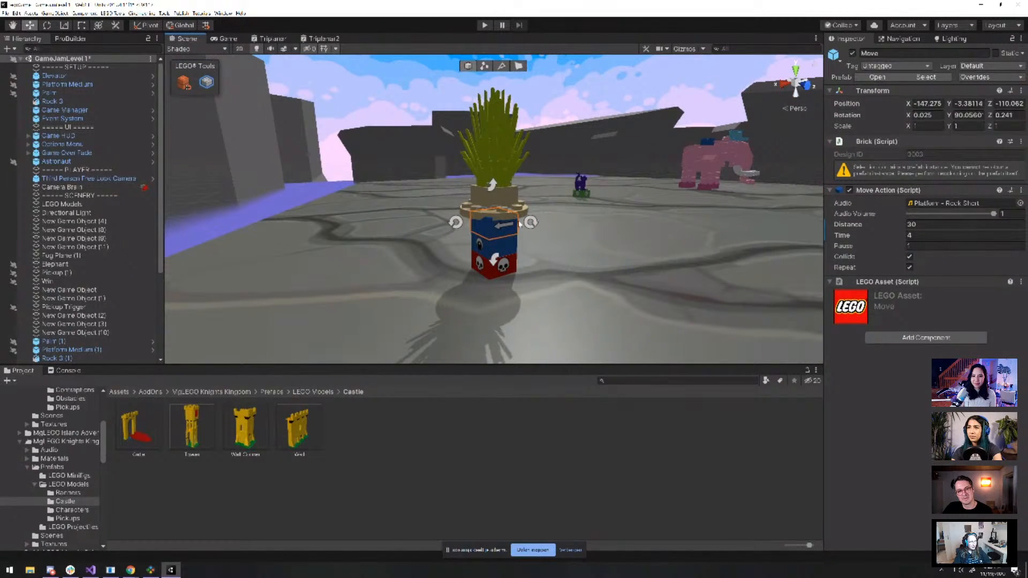
pyautogui.click(509, 261)
pyautogui.scroll(3, 489, 249)
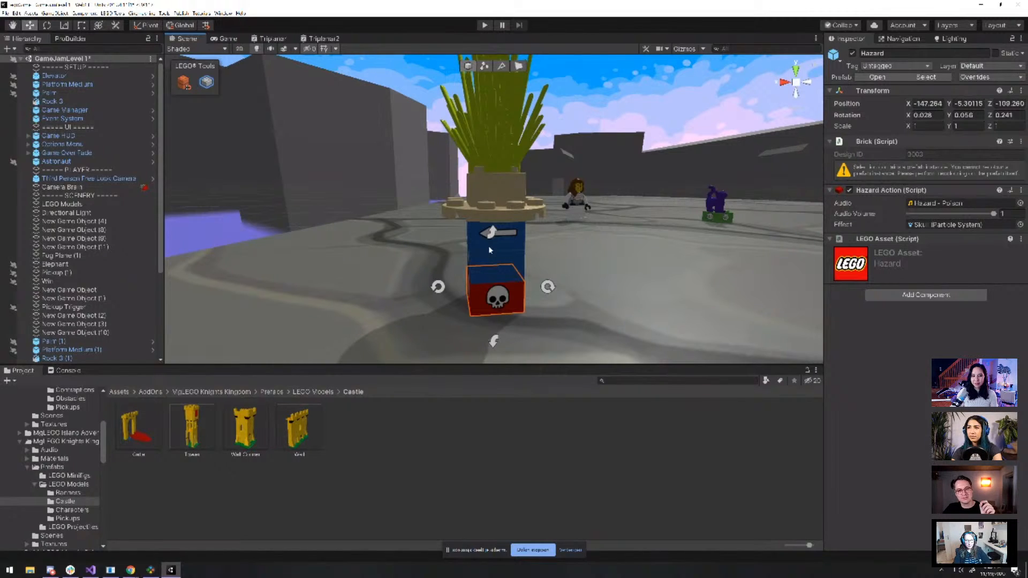
pyautogui.scroll(2, 523, 261)
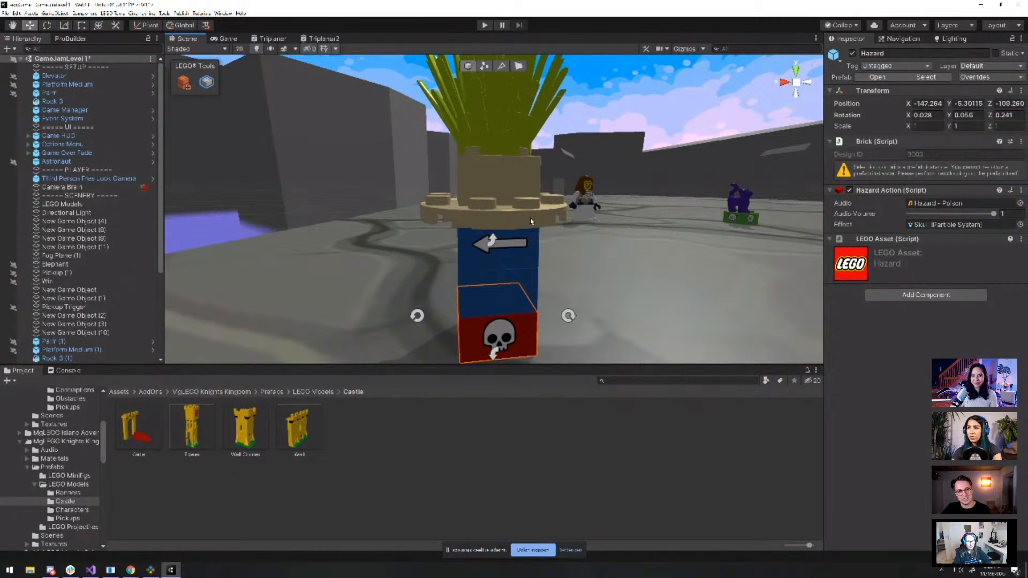
pyautogui.click(530, 221)
pyautogui.scroll(-2, 531, 221)
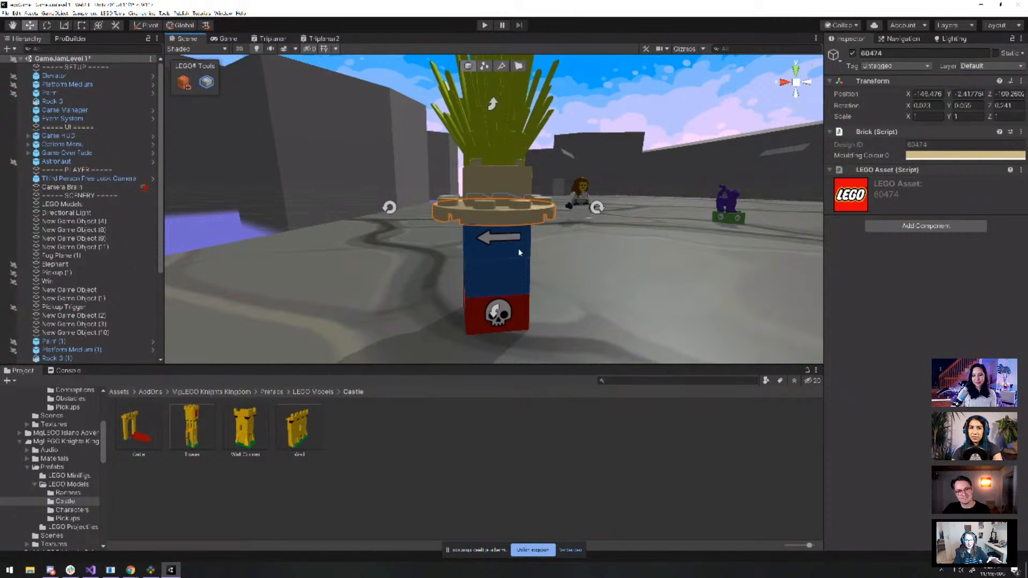
# Orbit down onto the plant tower and make the round plate Transparent Red
pyautogui.keyDown('alt'); pyautogui.moveTo(518, 252); pyautogui.dragTo(602, 311); pyautogui.keyUp('alt')
pyautogui.scroll(3, 564, 257)
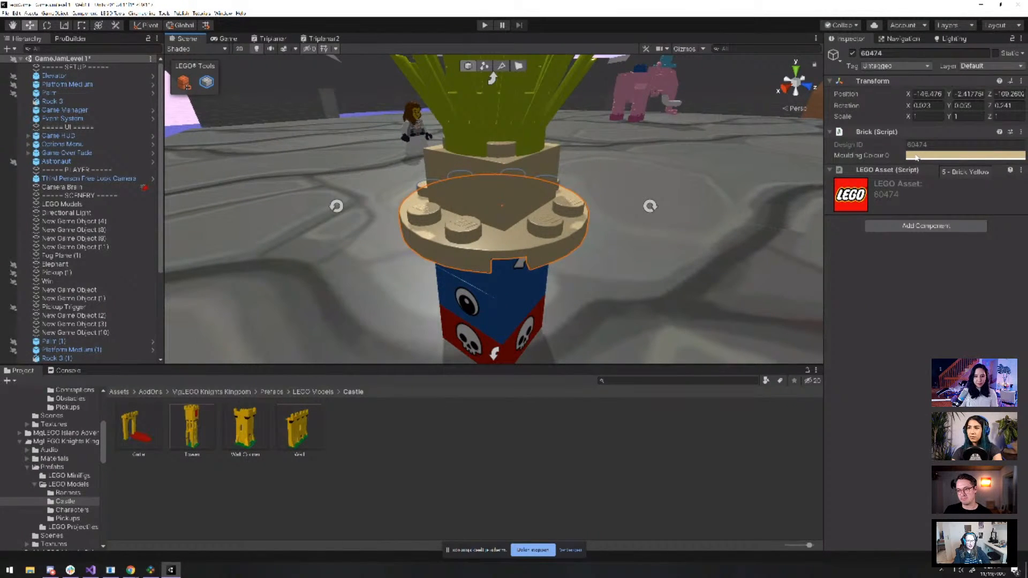
pyautogui.scroll(-4, 567, 248)
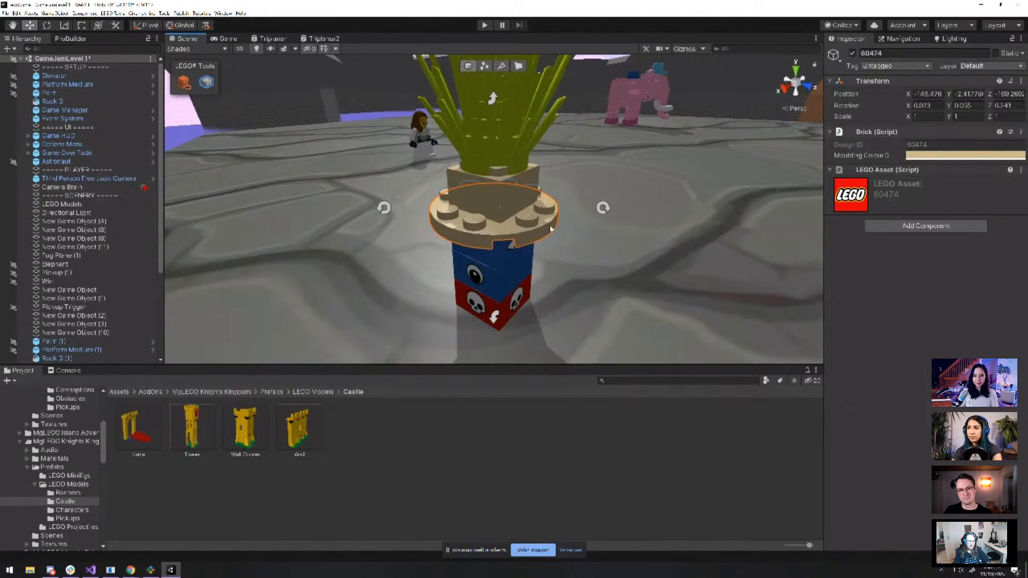
pyautogui.click(911, 156)
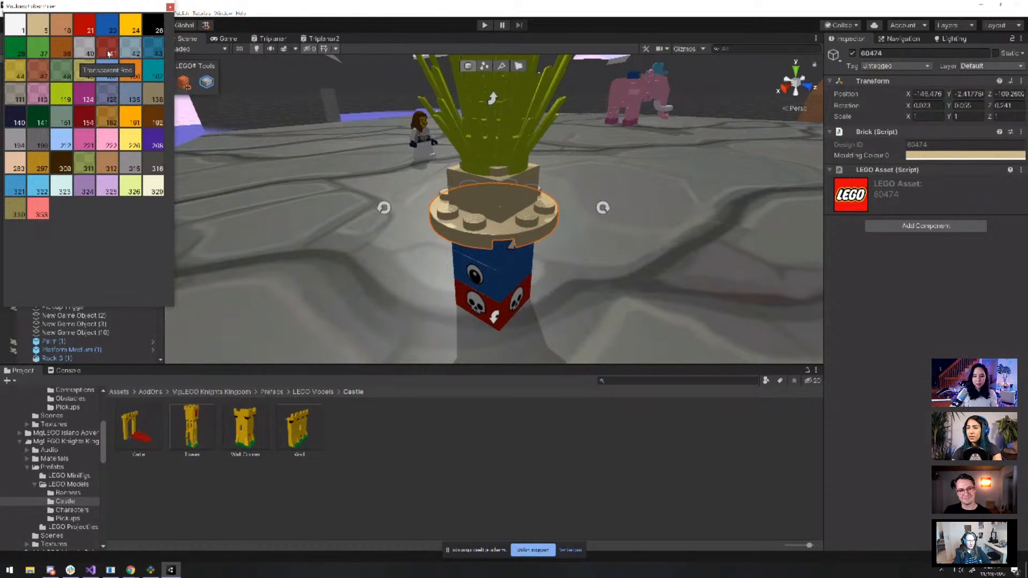
pyautogui.click(109, 53)
# Recolour the tan 3003 brick and the green palm-leaf brick to Transparent Red (swatch 41)
pyautogui.click(474, 188)
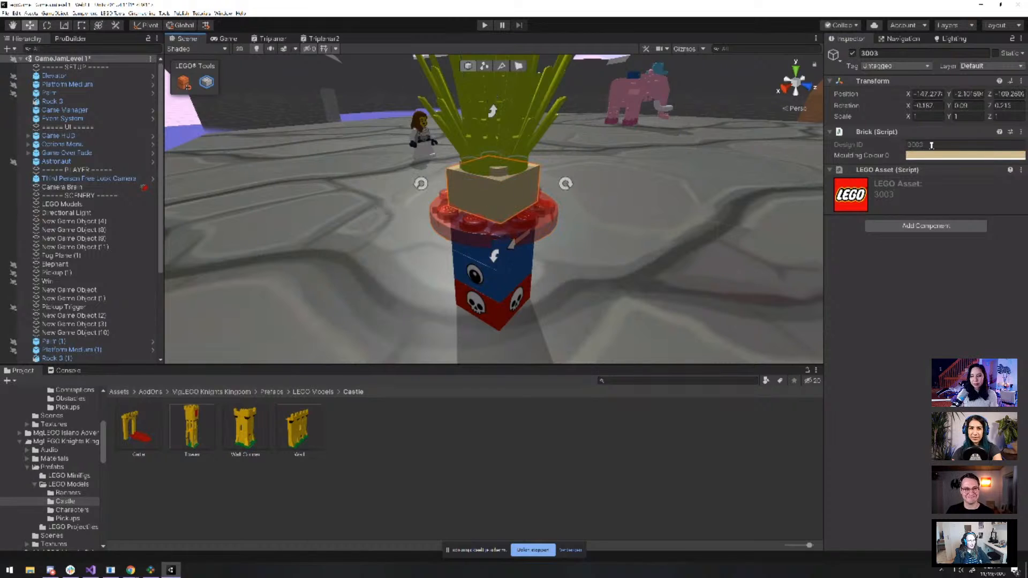
pyautogui.click(931, 155)
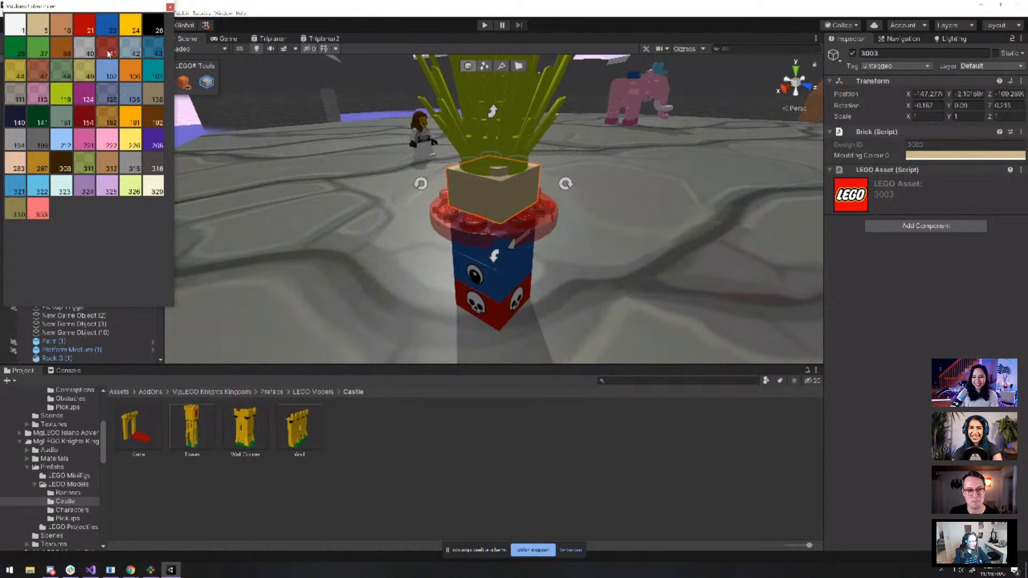
pyautogui.click(109, 53)
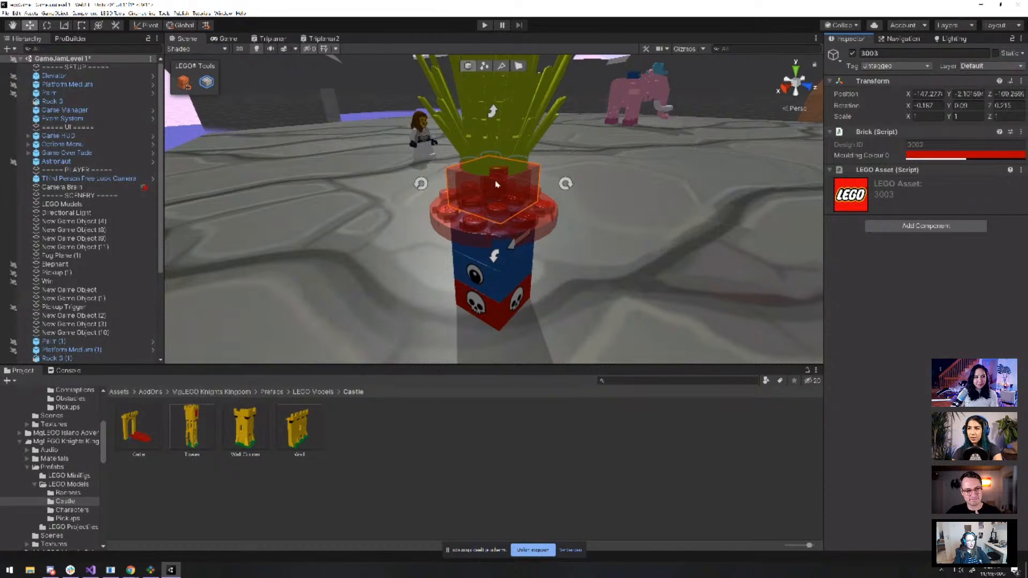
pyautogui.click(498, 133)
pyautogui.click(931, 157)
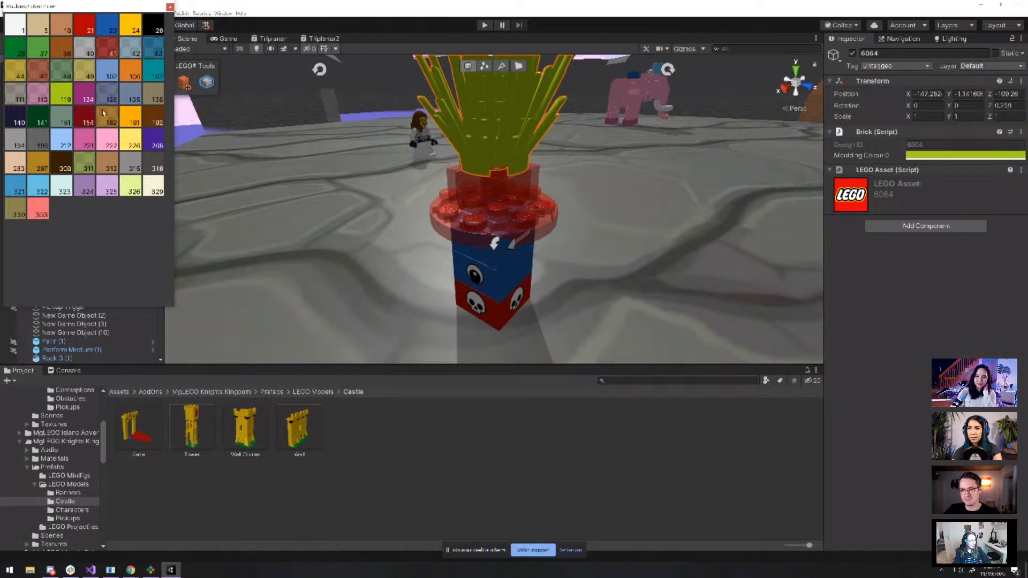
pyautogui.click(103, 51)
pyautogui.scroll(-5, 644, 183)
pyautogui.keyDown('alt'); pyautogui.moveTo(644, 183); pyautogui.dragTo(246, 185); pyautogui.keyUp('alt')
# Select the whole connected skull hazard plant model by double-clicking it
pyautogui.click(500, 275)
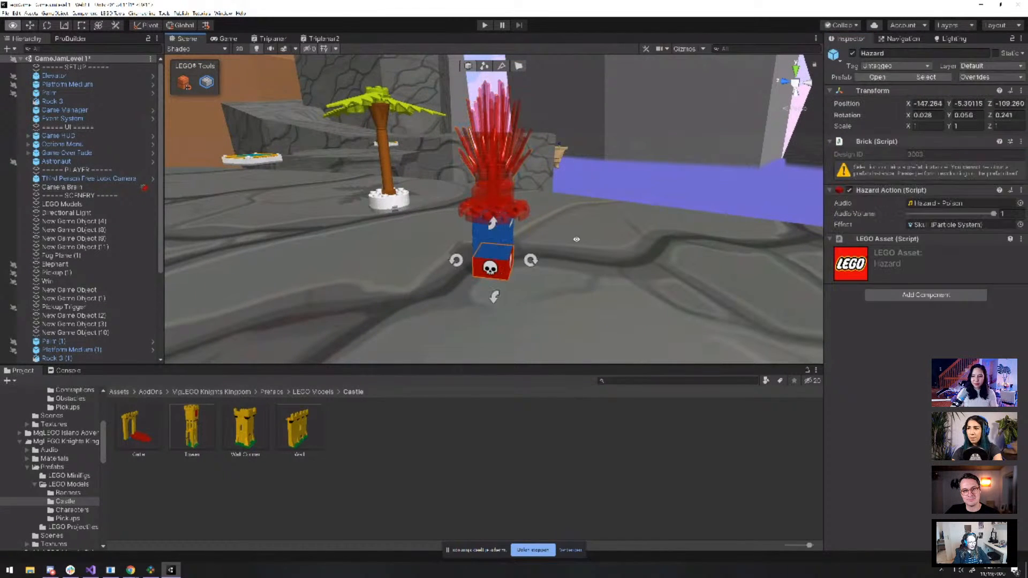
pyautogui.keyDown('alt'); pyautogui.moveTo(576, 239); pyautogui.dragTo(529, 203); pyautogui.keyUp('alt')
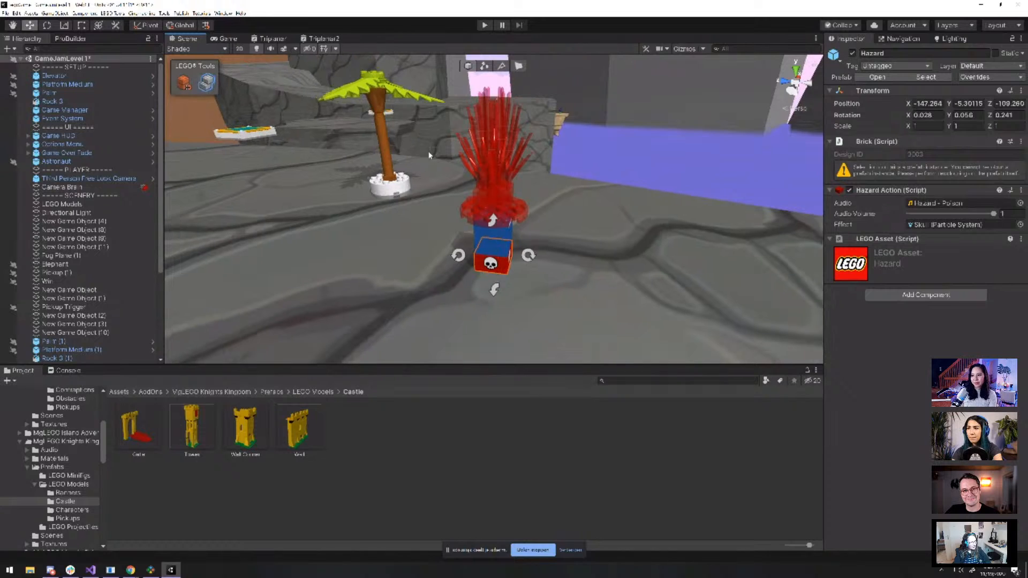
pyautogui.scroll(-3, 428, 156)
pyautogui.doubleClick(492, 230)
pyautogui.keyDown('alt'); pyautogui.moveTo(605, 225); pyautogui.dragTo(561, 255); pyautogui.keyUp('alt')
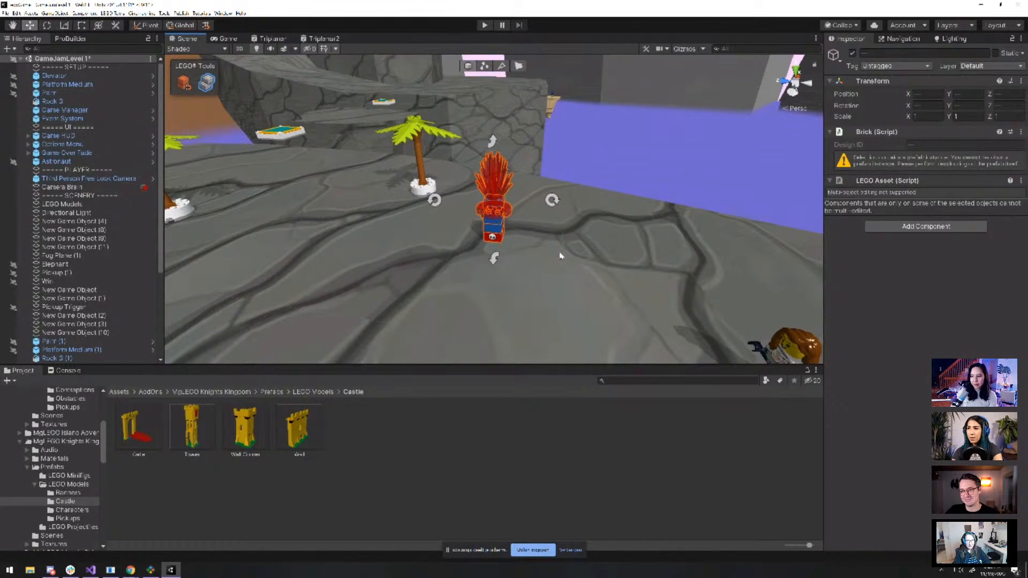
pyautogui.scroll(-2, 560, 256)
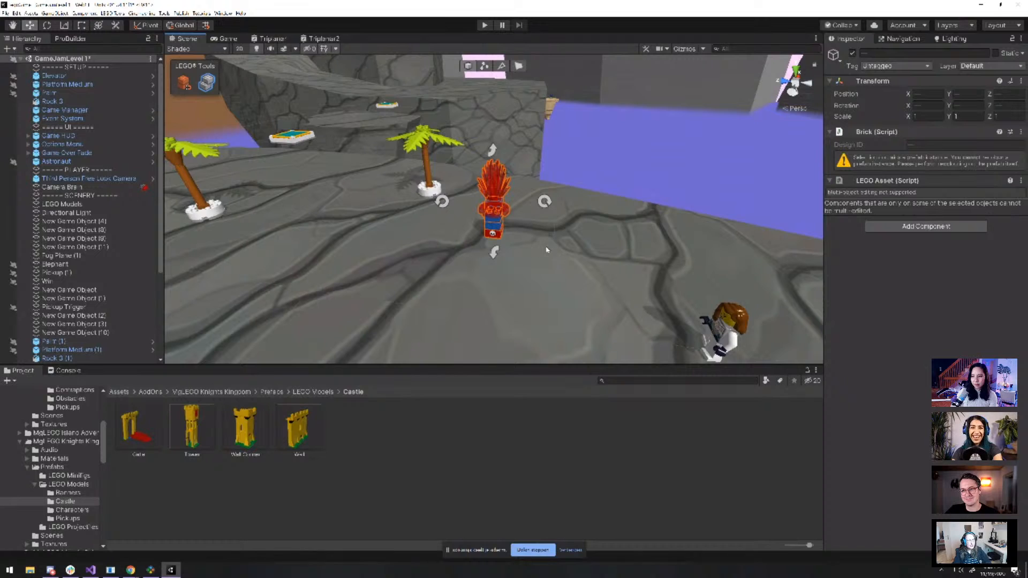
pyautogui.scroll(-3, 528, 254)
pyautogui.scroll(4, 526, 257)
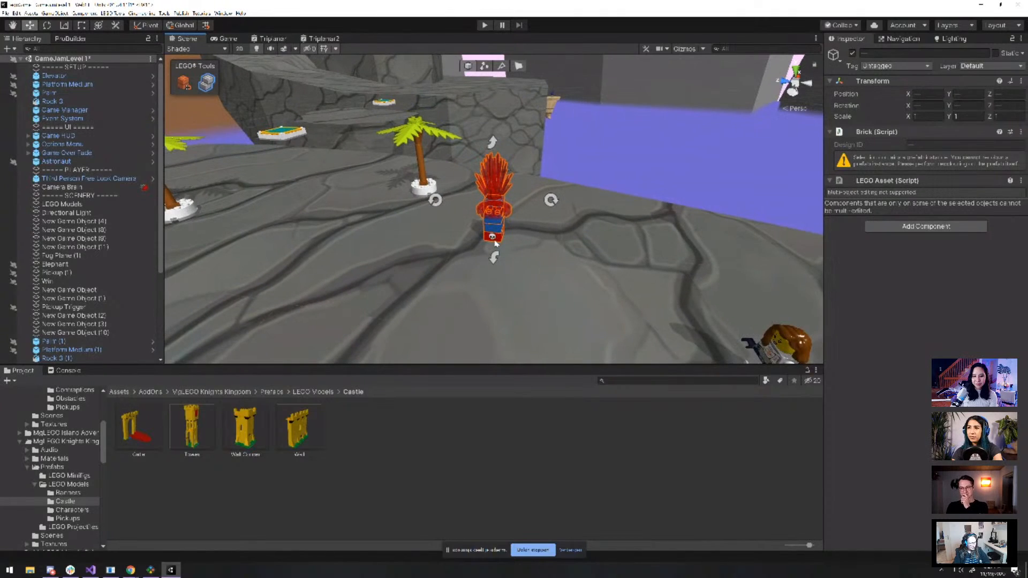
# Duplicate the hazard plant with Ctrl+D, place copies beside the palm tree, and start Play mode
pyautogui.hotkey('ctrl', 'd')
pyautogui.moveTo(495, 244); pyautogui.dragTo(455, 92)
pyautogui.hotkey('ctrl', 'd')
pyautogui.hotkey('ctrl', 'd')
pyautogui.hotkey('ctrl', 'd')
pyautogui.hotkey('ctrl', 'd')
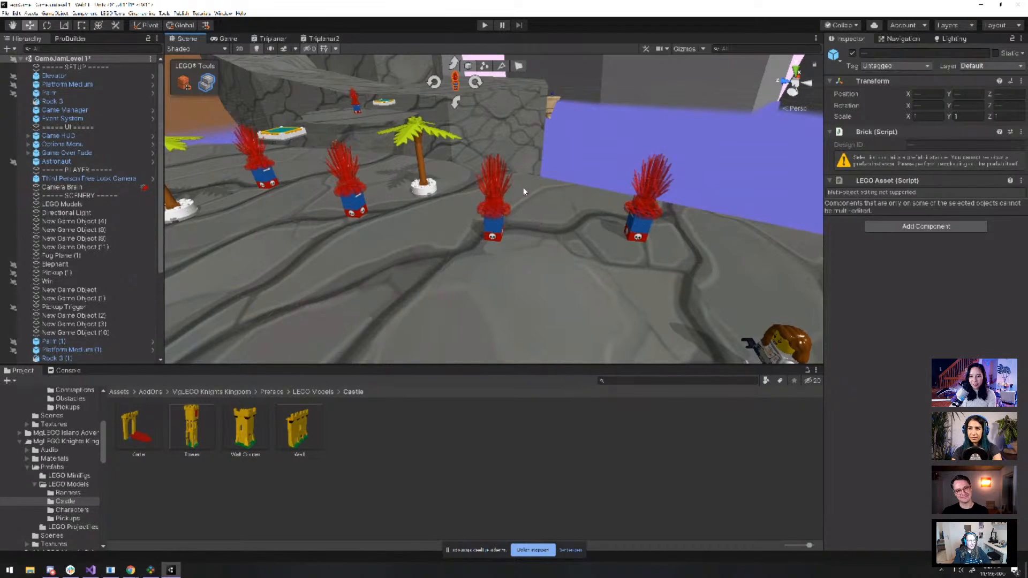
pyautogui.click(486, 27)
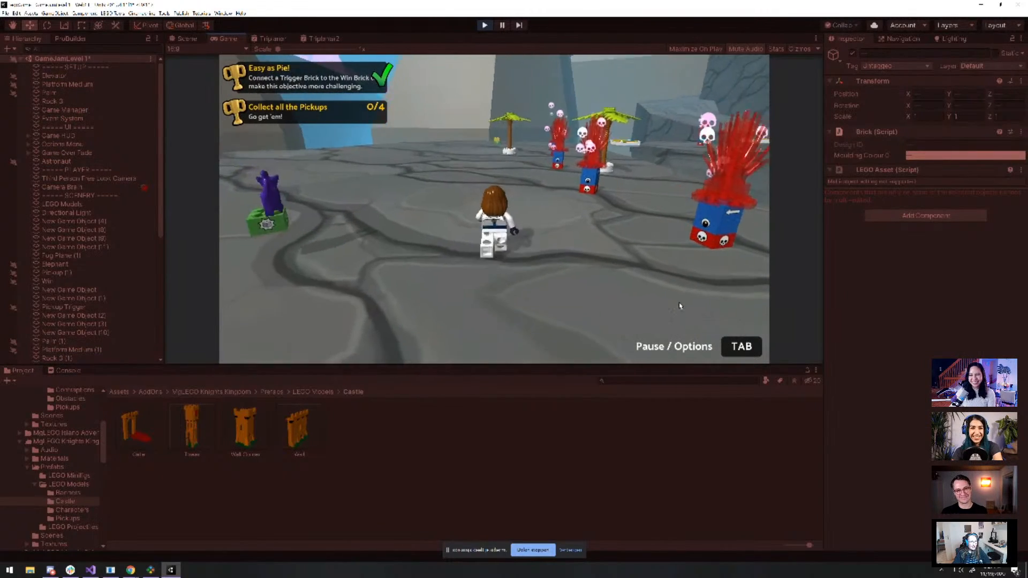
# Run the minifigure past the hazard plants, jump via the floating platform to the ledge, then into a red plant
pyautogui.press('w')
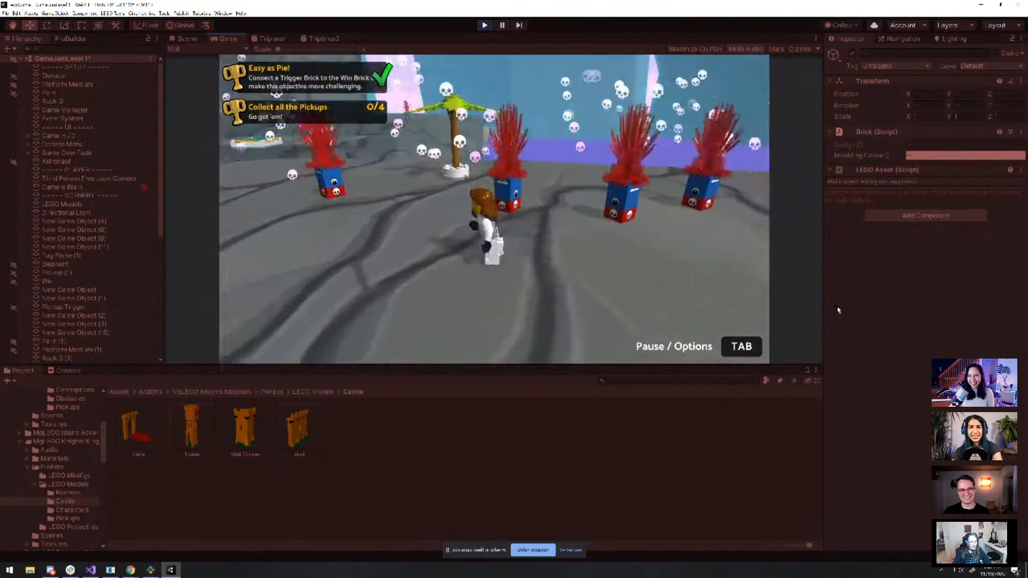
pyautogui.press('w')
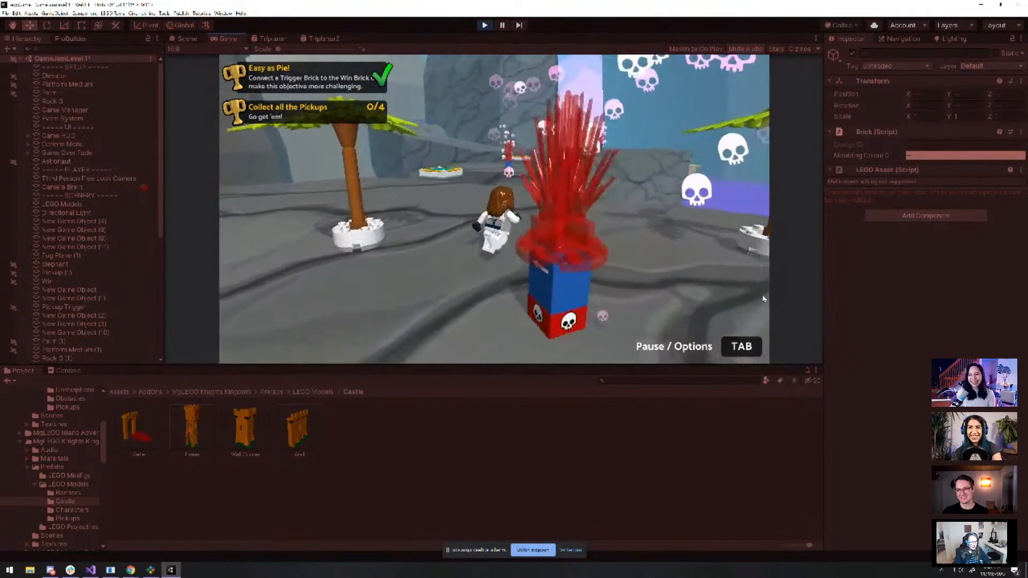
pyautogui.press('w')
pyautogui.press('s')
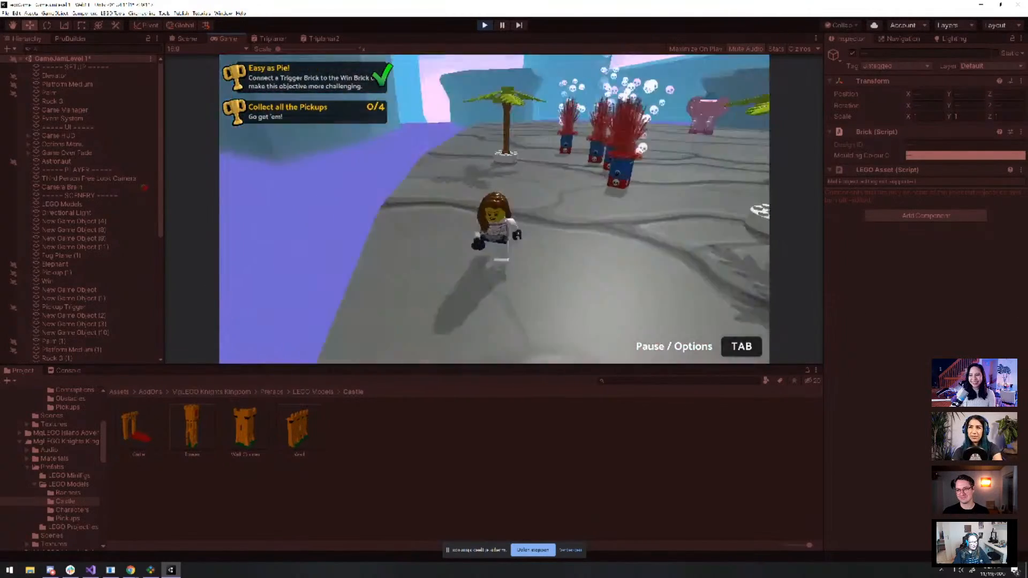
pyautogui.press('w')
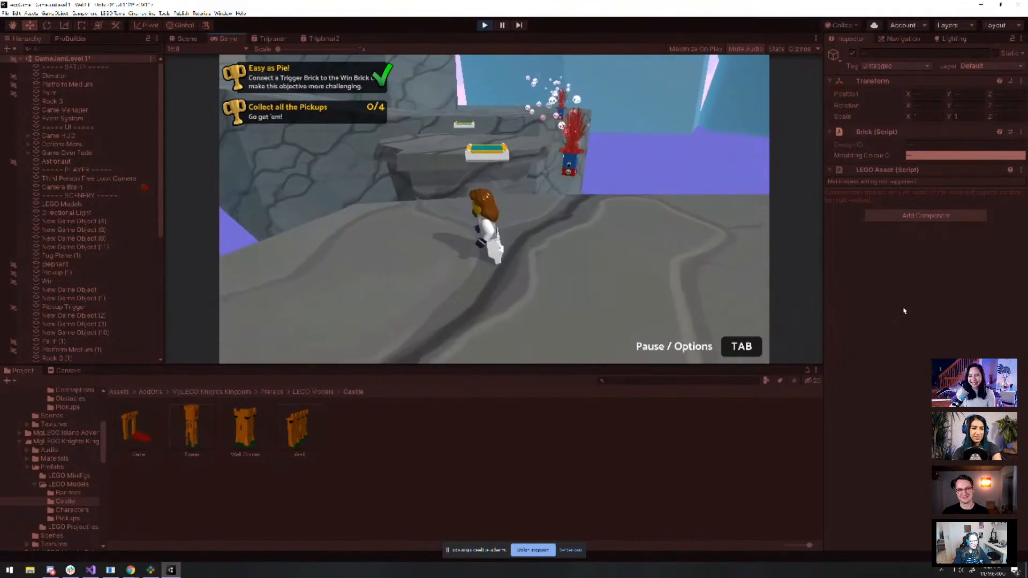
pyautogui.press('w')
pyautogui.press('space')
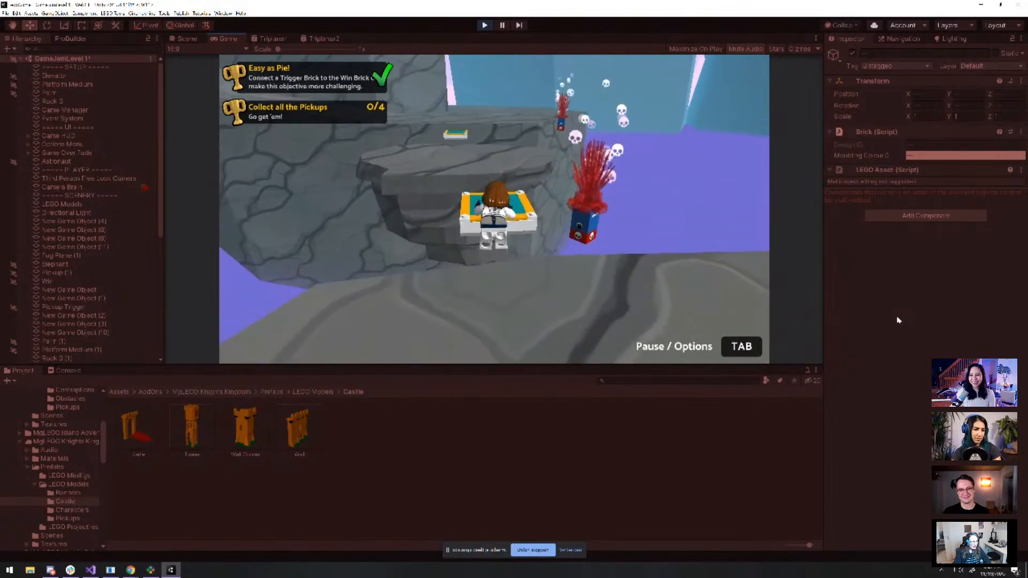
pyautogui.press('w')
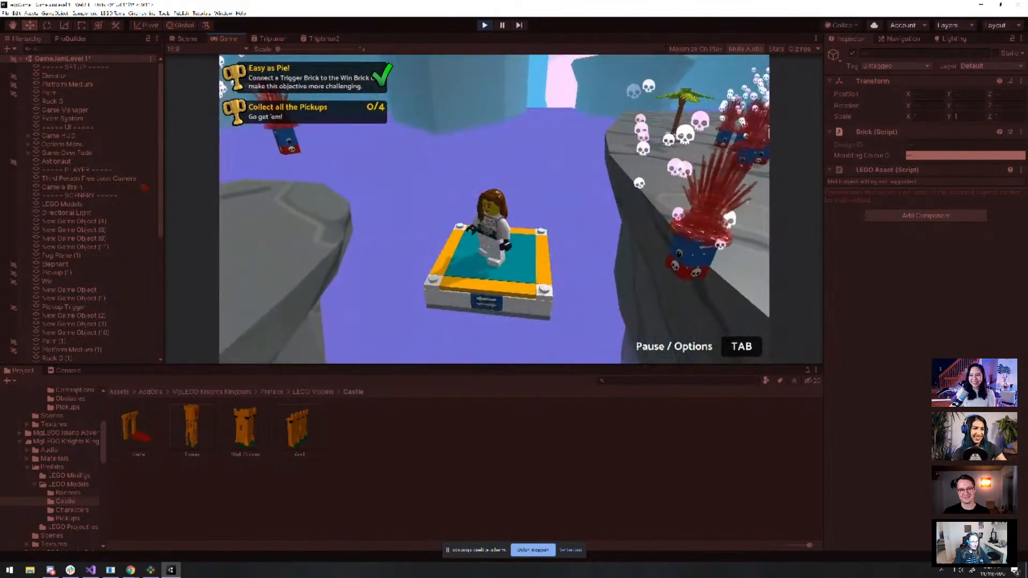
pyautogui.press('w')
pyautogui.press('space')
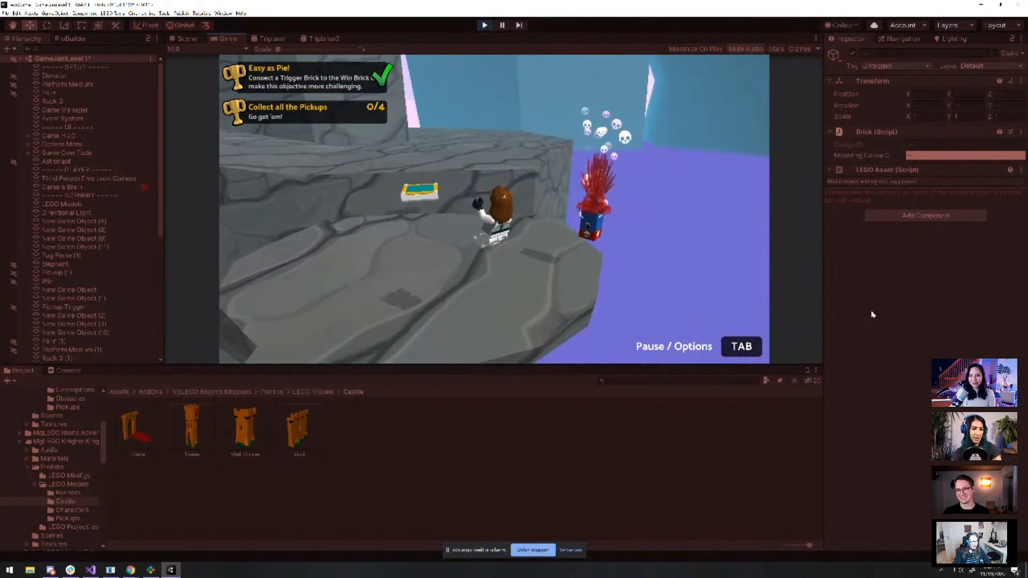
pyautogui.press('s')
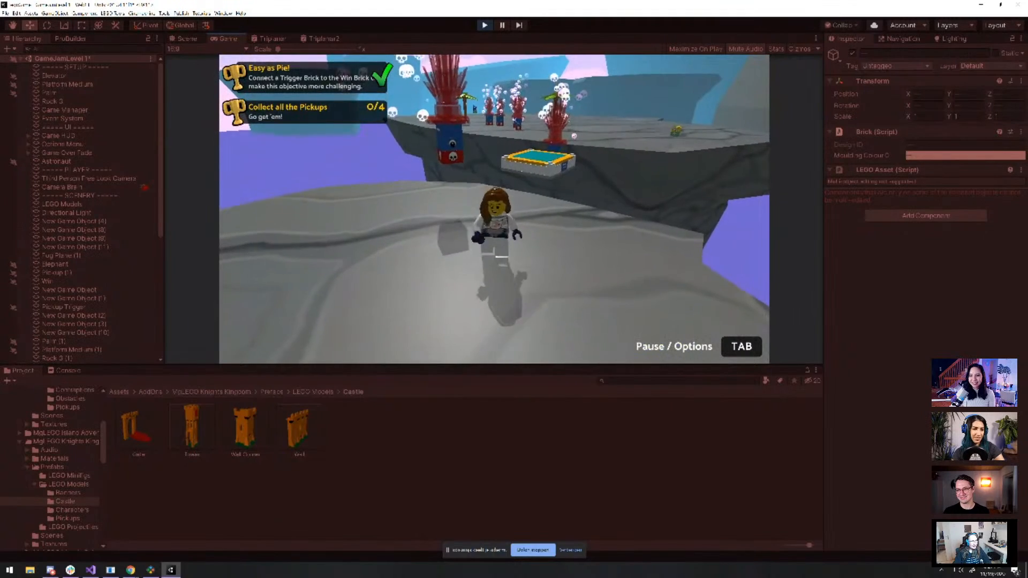
pyautogui.press('w')
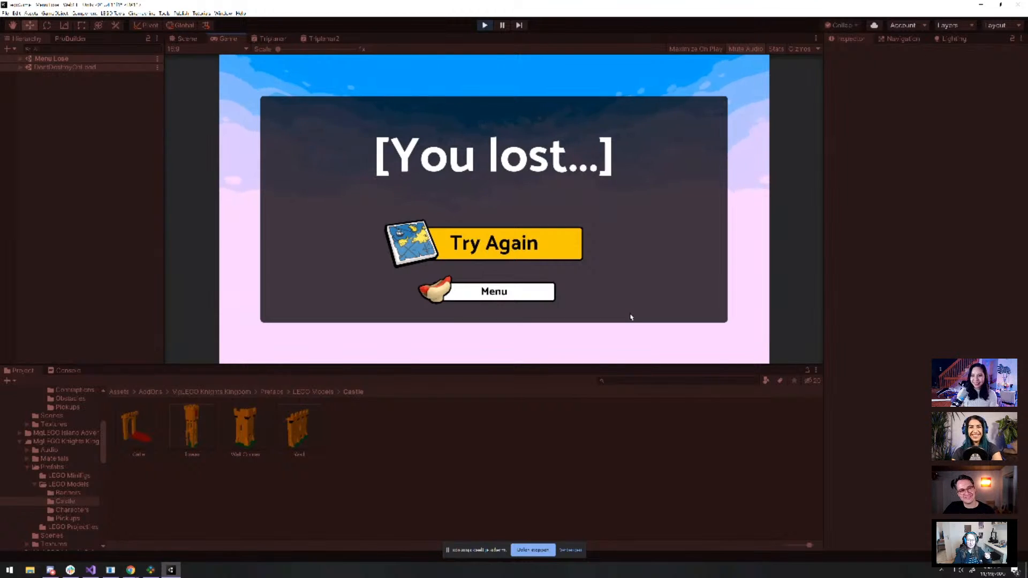
# Exit Play mode and select the centre hazard plant to inspect it up close in the Scene view
pyautogui.click(486, 26)
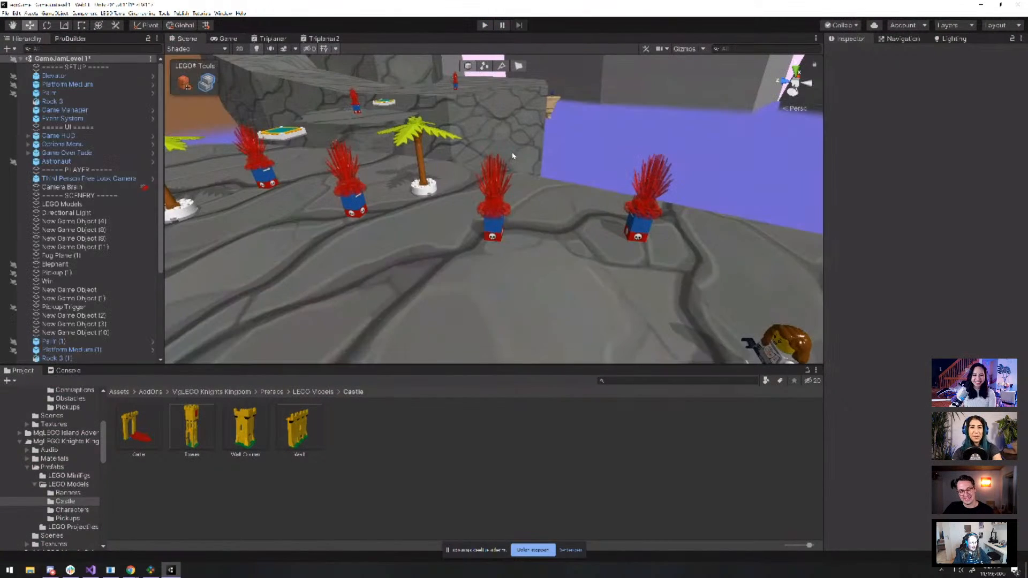
pyautogui.click(495, 235)
pyautogui.scroll(-3, 553, 270)
pyautogui.scroll(4, 551, 268)
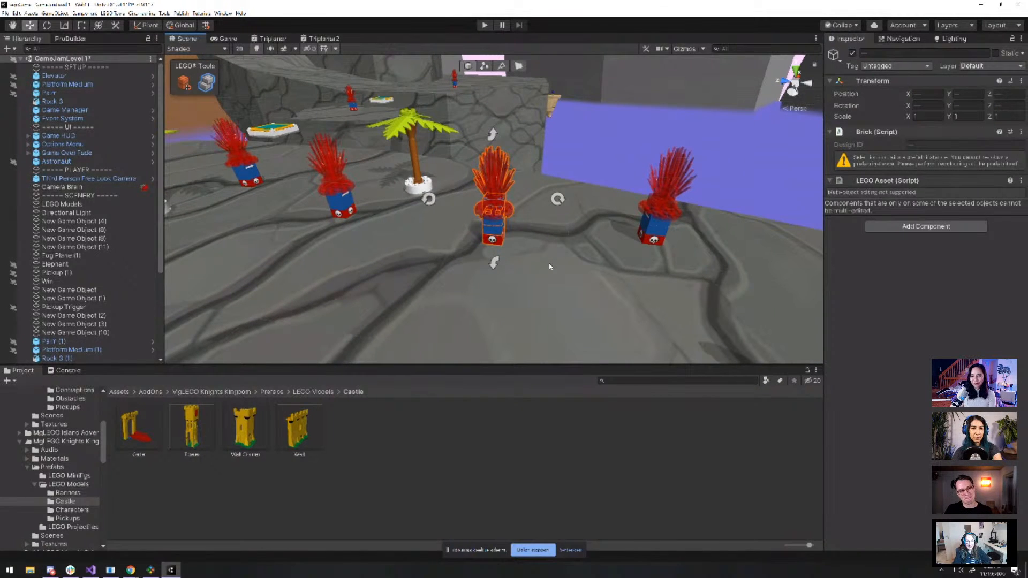
pyautogui.scroll(-3, 532, 250)
pyautogui.scroll(8, 559, 247)
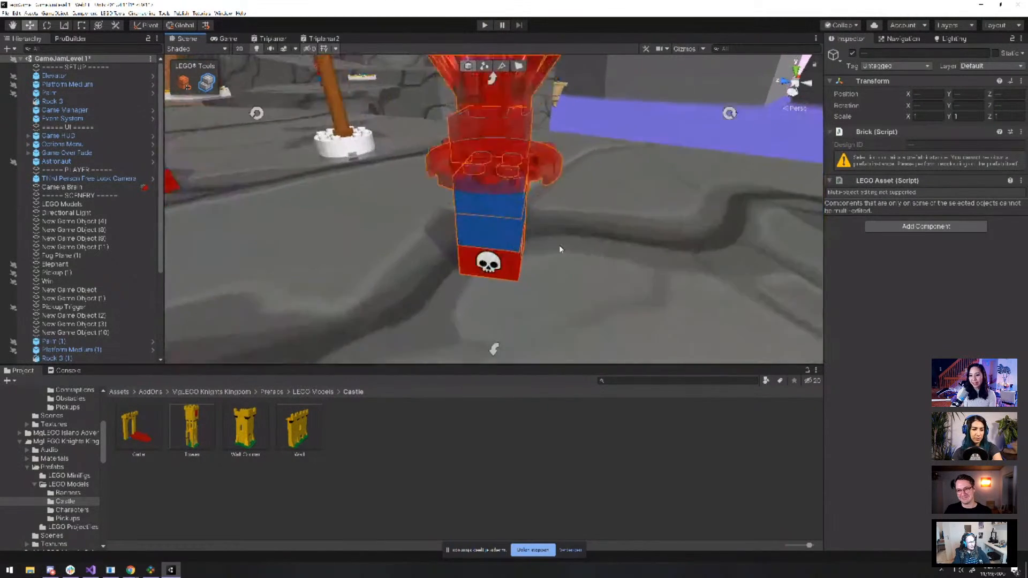
pyautogui.scroll(-5, 599, 236)
pyautogui.moveTo(599, 236)
pyautogui.keyDown('alt'); pyautogui.mouseDown()
pyautogui.moveTo(581, 225)
pyautogui.moveTo(386, 214)
pyautogui.moveTo(603, 221)
pyautogui.mouseUp(); pyautogui.keyUp('alt')
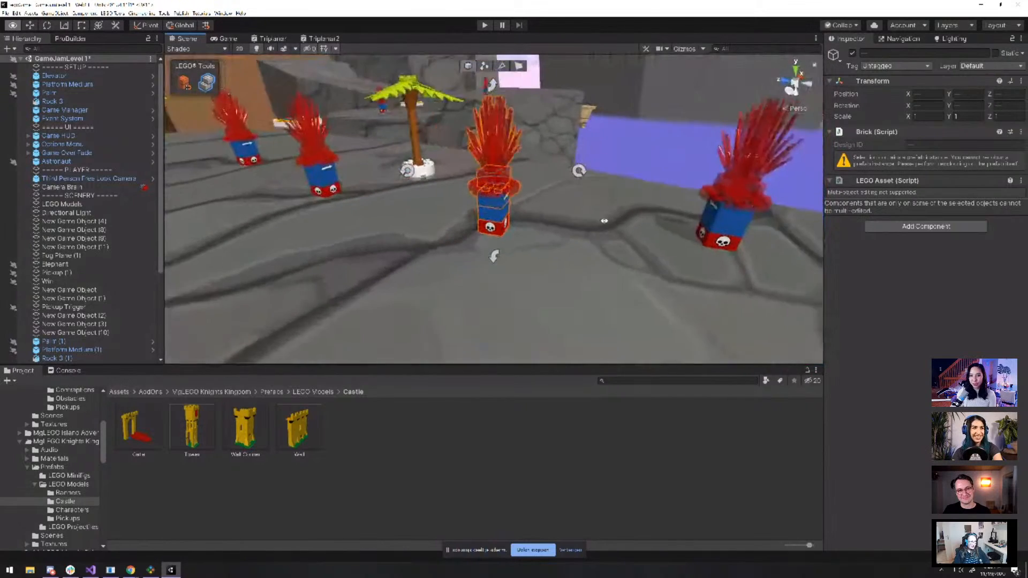
pyautogui.scroll(-2, 601, 224)
pyautogui.scroll(4, 598, 227)
pyautogui.scroll(2, 568, 225)
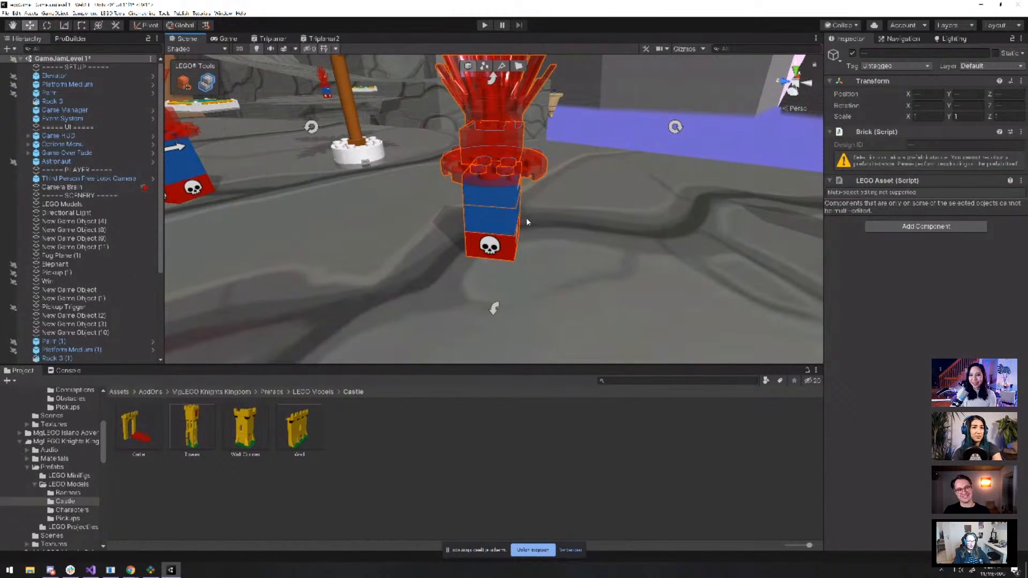
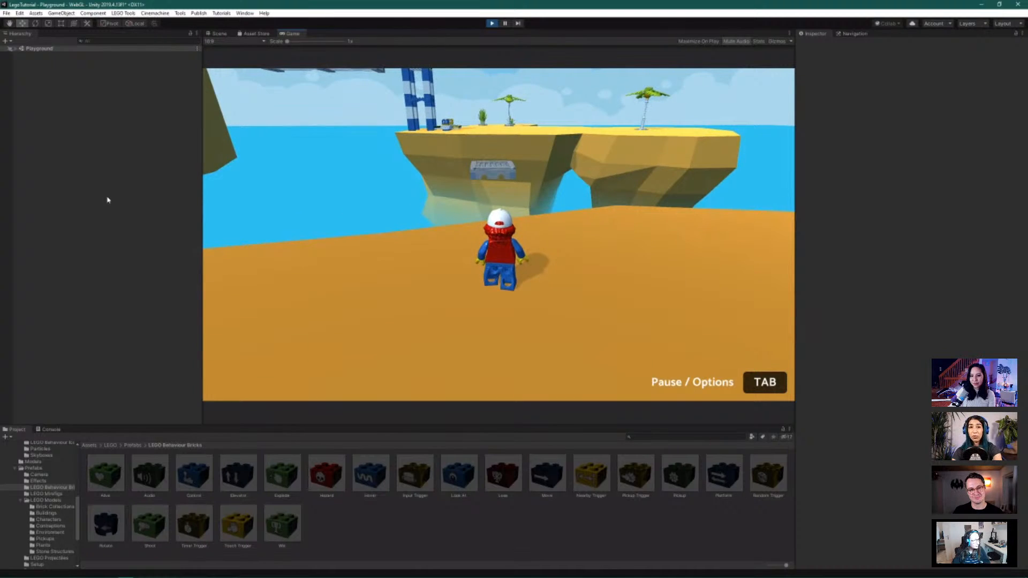
# Run the minifigure past the floating platform and palm tree, then ride the elevator up
pyautogui.press('w')
pyautogui.press('space')
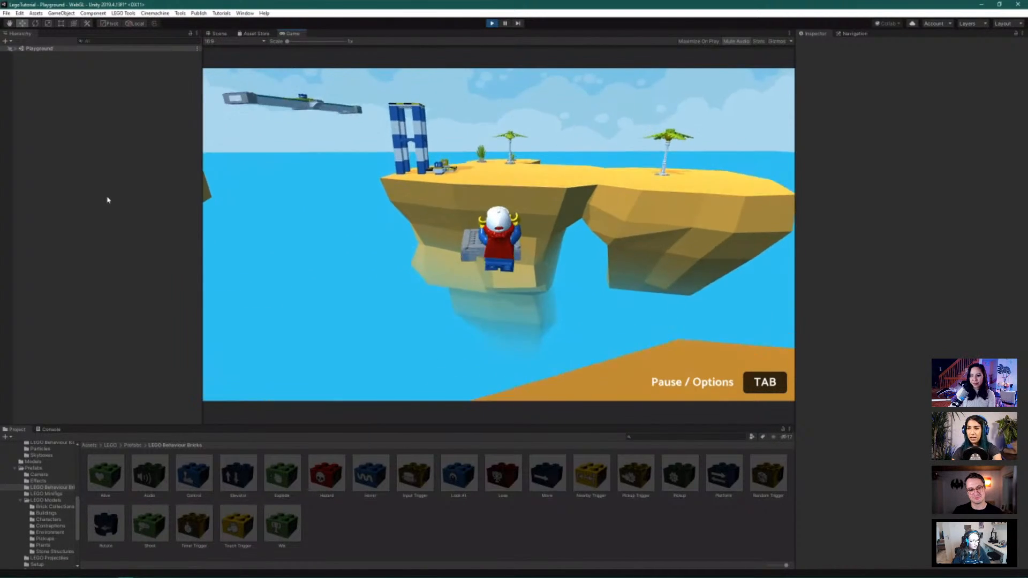
pyautogui.press('w')
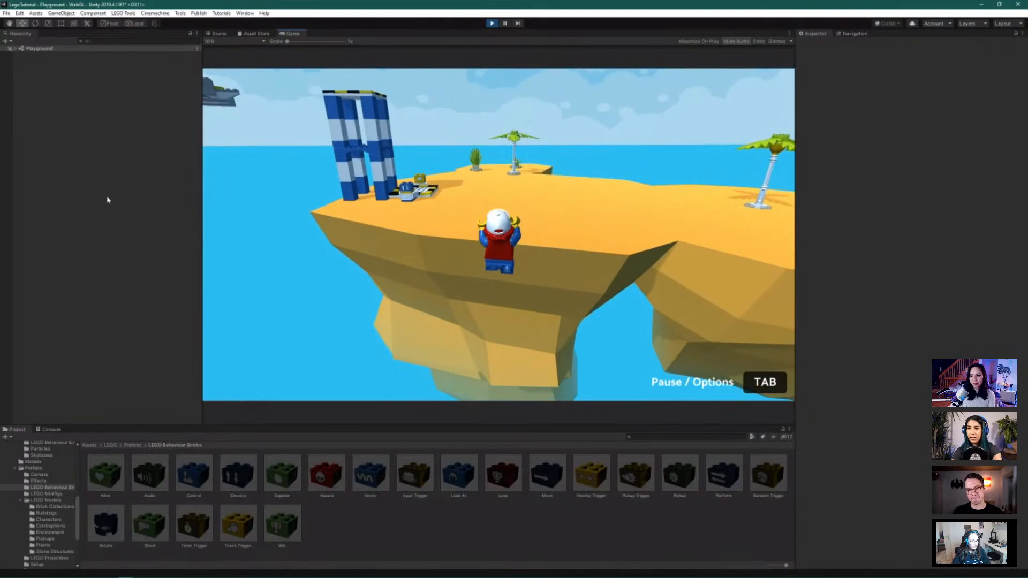
pyautogui.press('w')
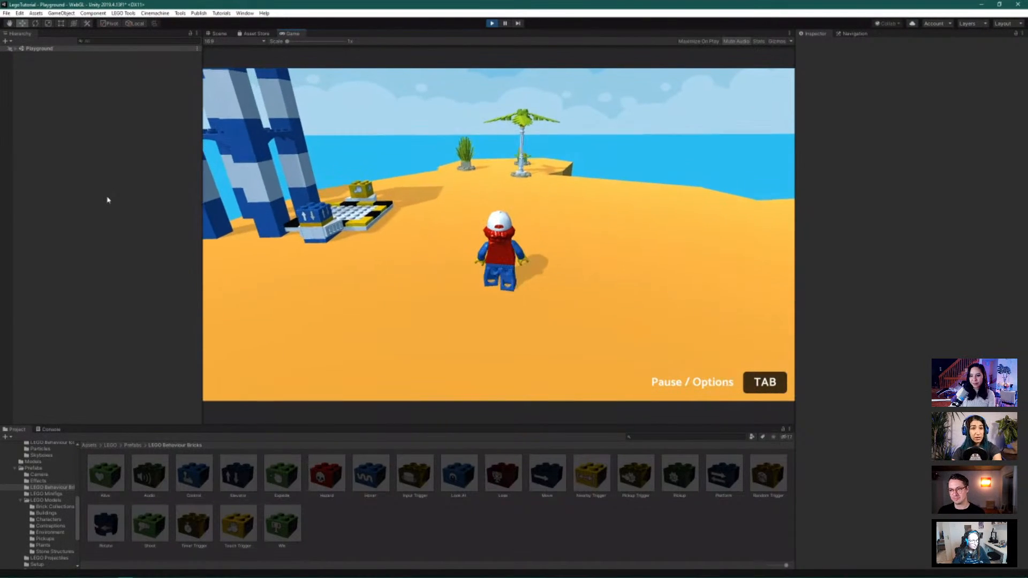
pyautogui.press('w')
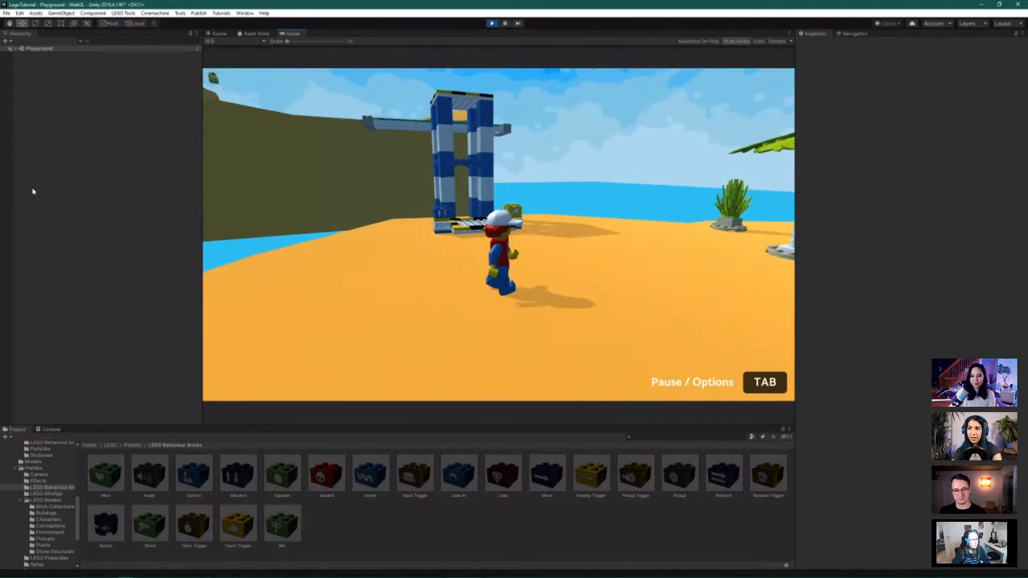
pyautogui.press('w')
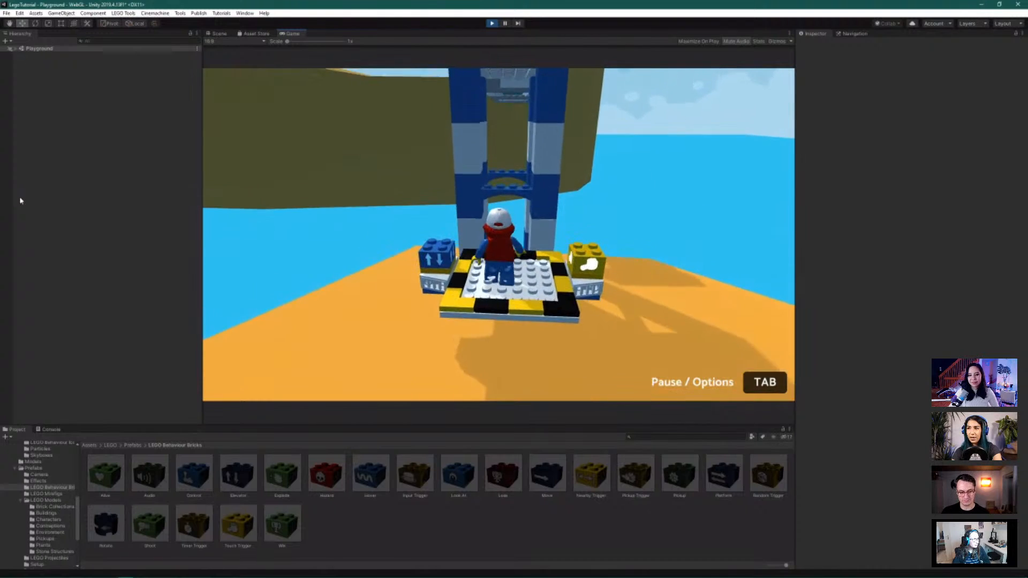
pyautogui.press('w')
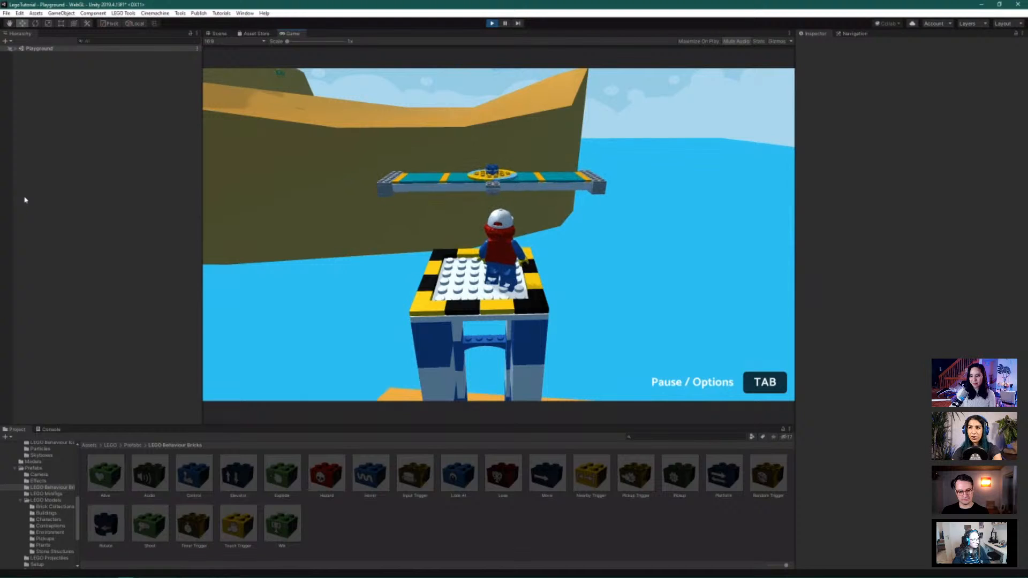
# Jump onto the rotating bridge, cross it, and double-jump onto the sand ledge
pyautogui.press('w')
pyautogui.press('space')
pyautogui.press('w')
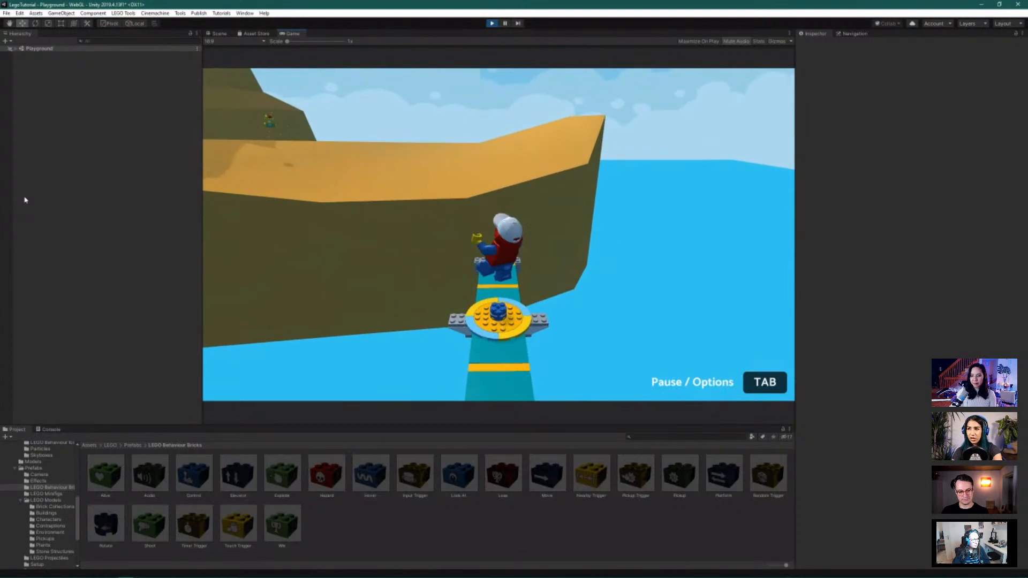
pyautogui.press('s')
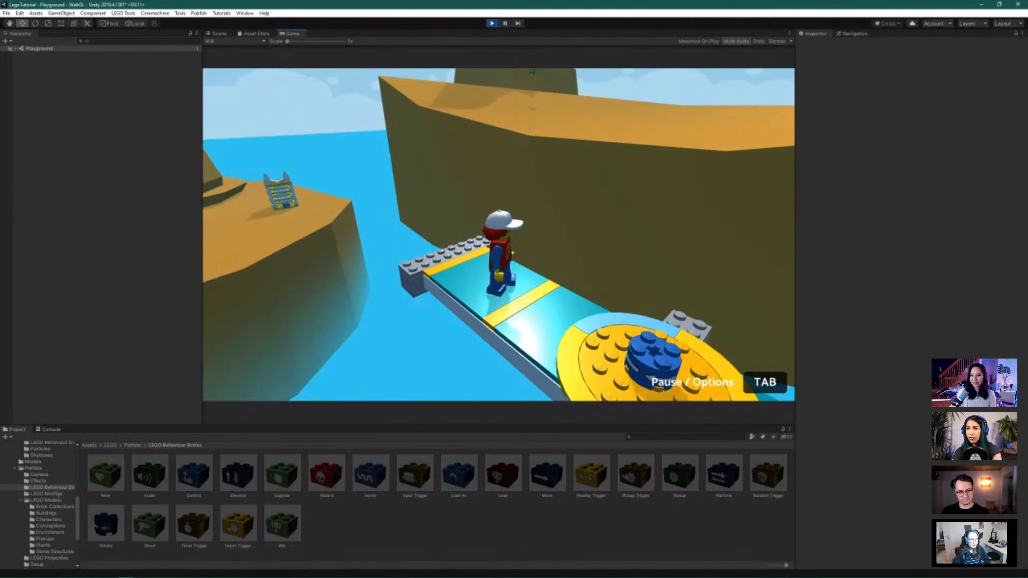
pyautogui.press('w')
pyautogui.press('space')
pyautogui.press('w')
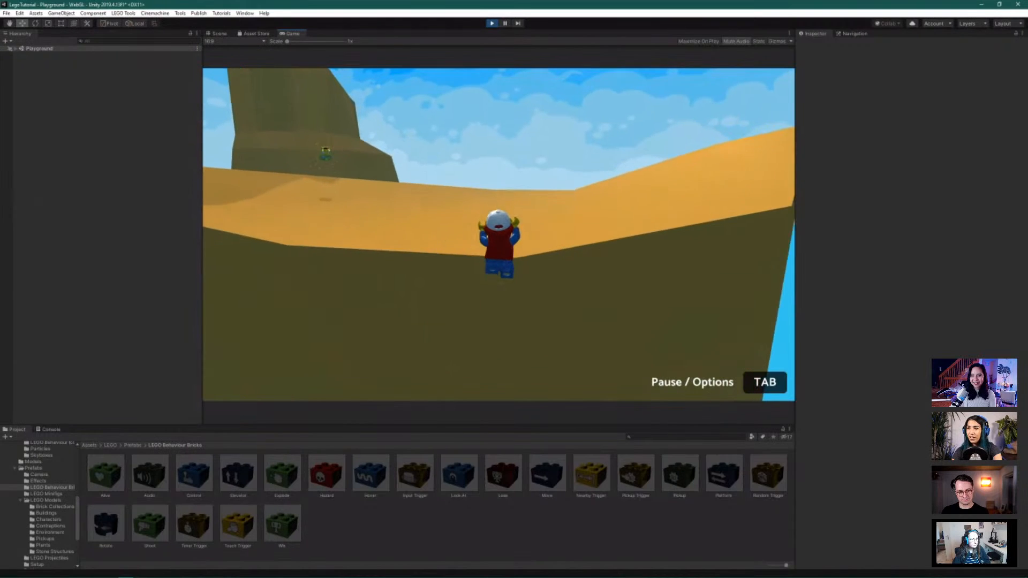
pyautogui.press('space')
# Collect the floating pickup brick, drop to the lower island by the cage, then stop play mode
pyautogui.press('w')
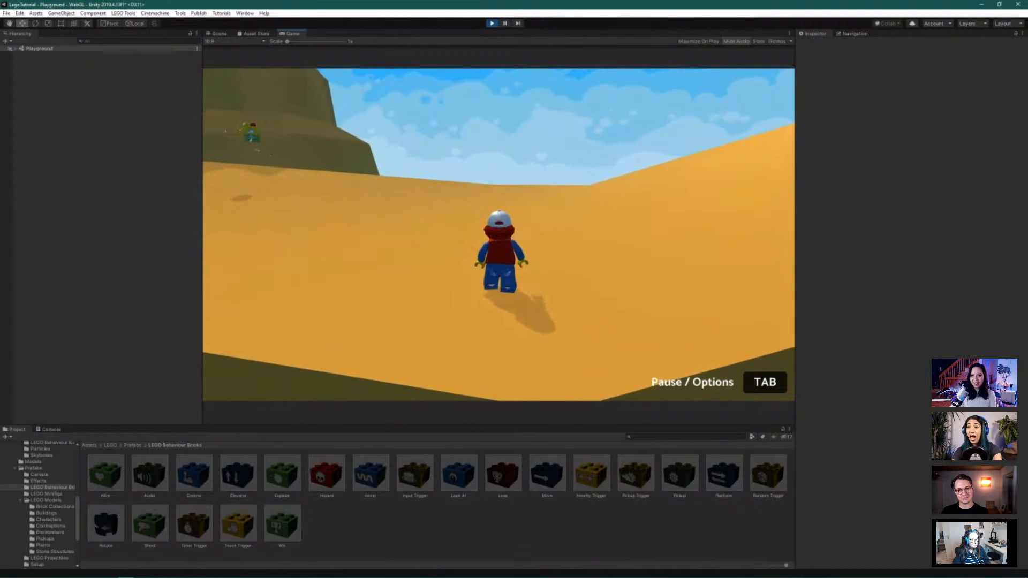
pyautogui.press('w')
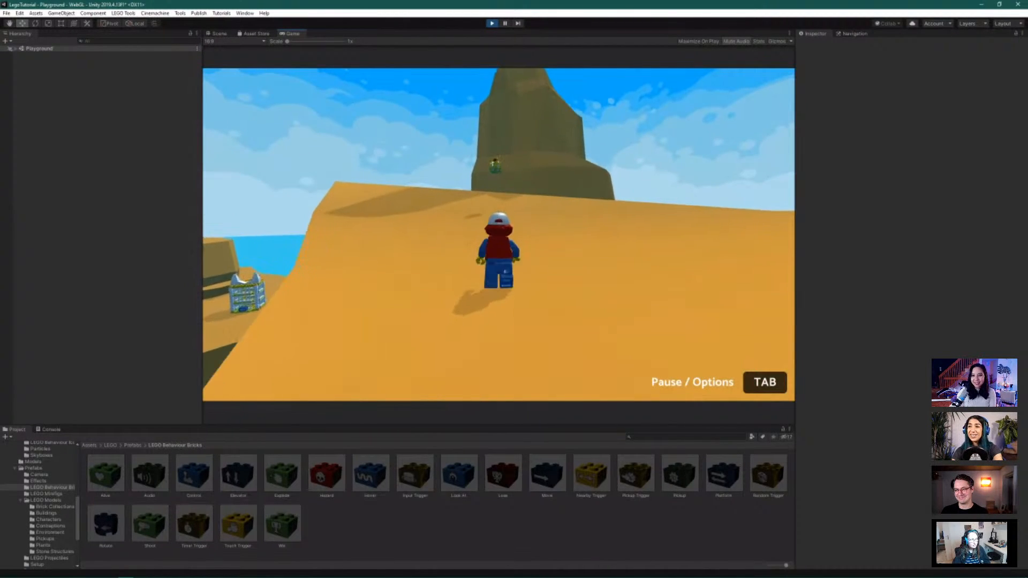
pyautogui.press('w')
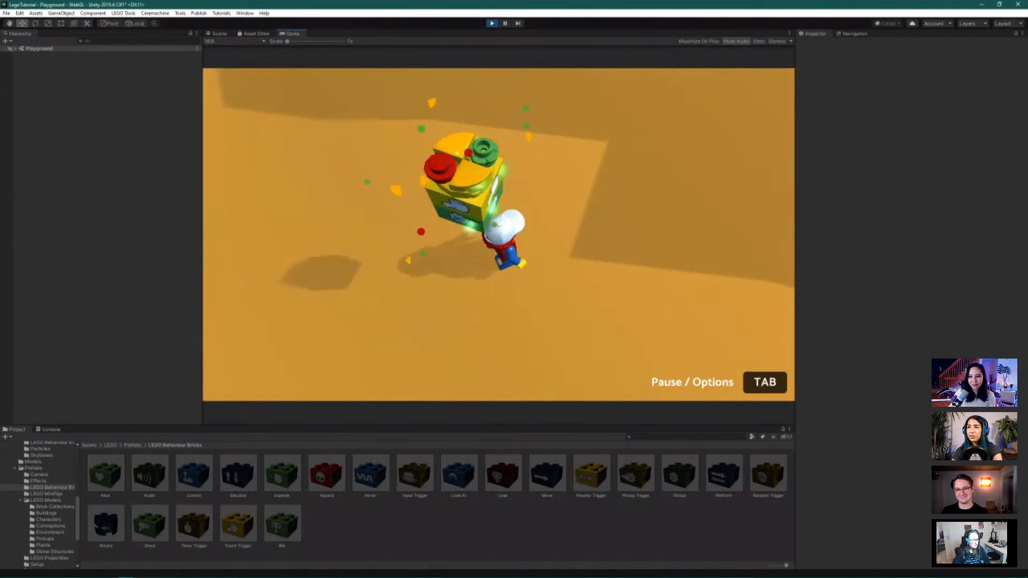
pyautogui.press('space')
pyautogui.press('w')
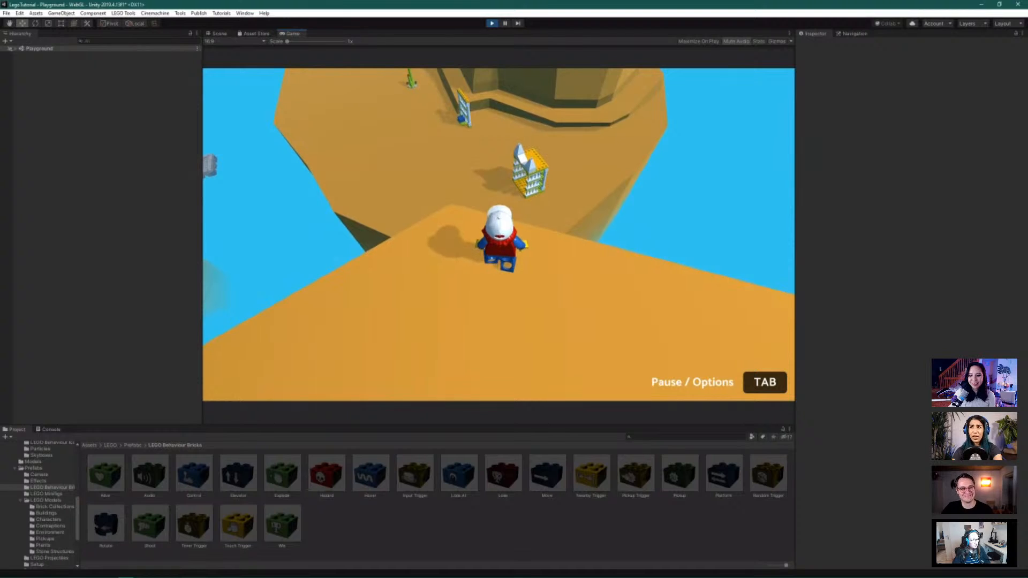
pyautogui.press('w')
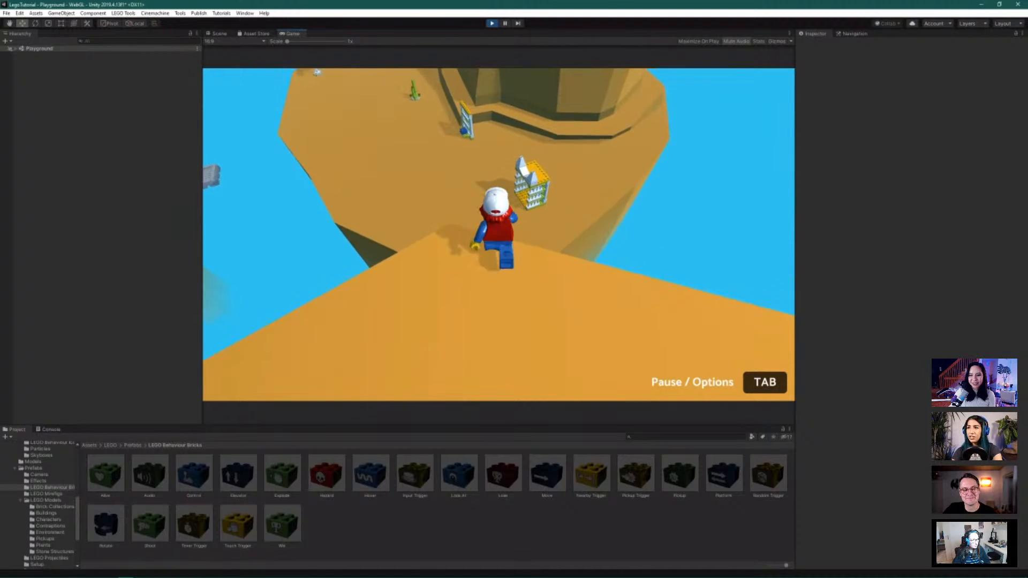
pyautogui.press('space')
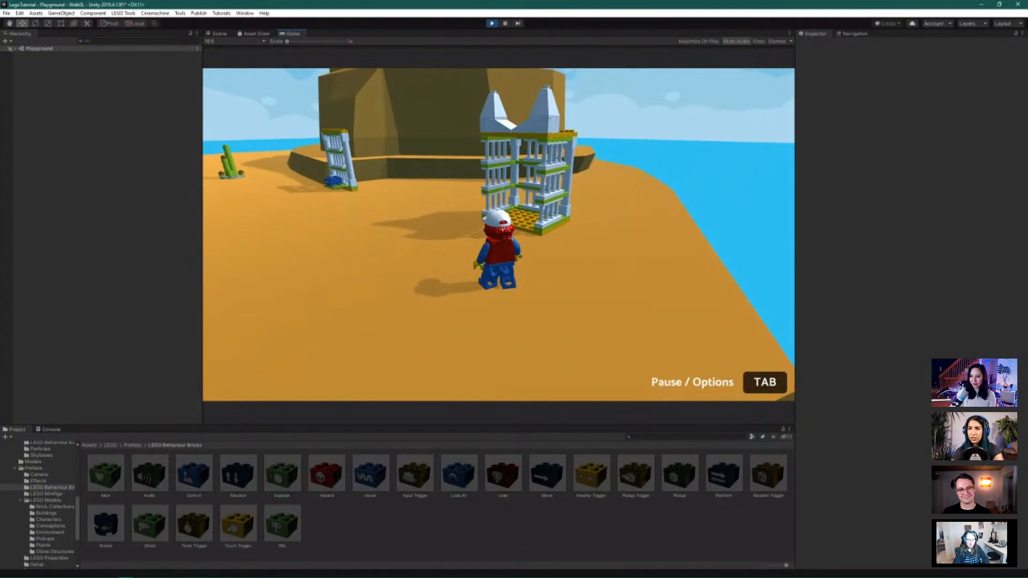
pyautogui.press('Escape')
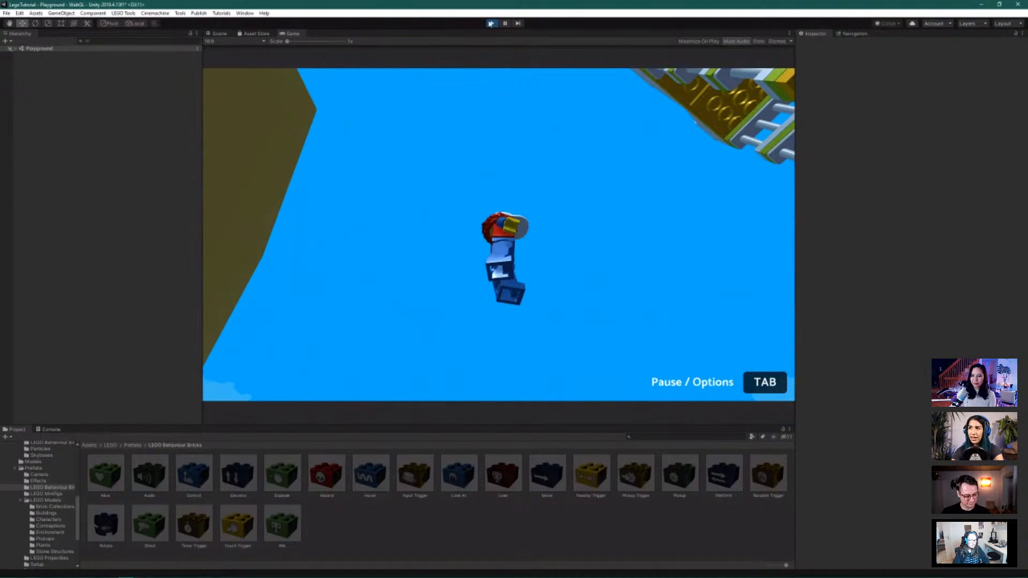
pyautogui.click(490, 23)
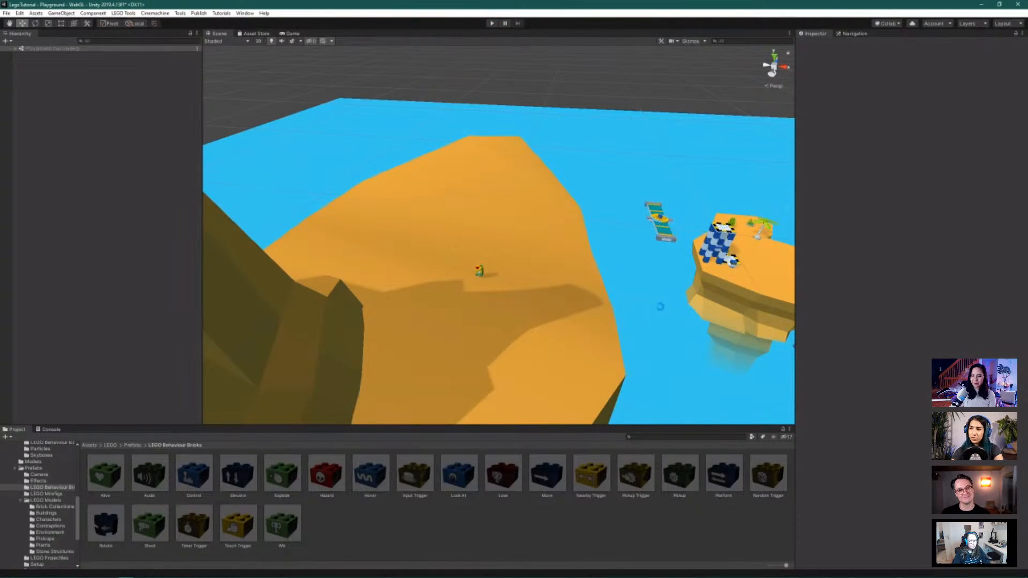
# Frame the minifig brick on the rotating bridge, zoom out, then deselect it
pyautogui.scroll(-5, 661, 311)
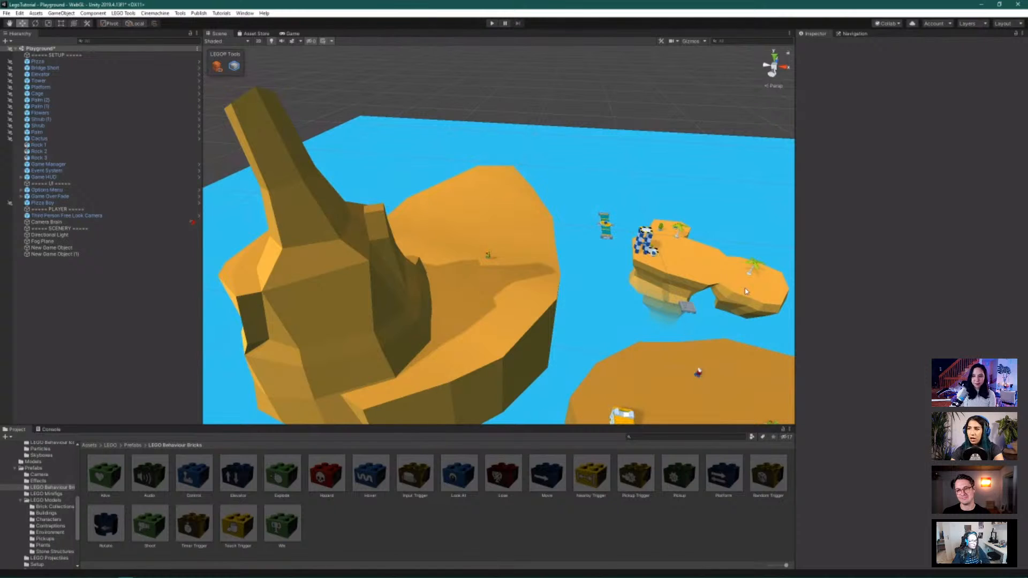
pyautogui.click(604, 234)
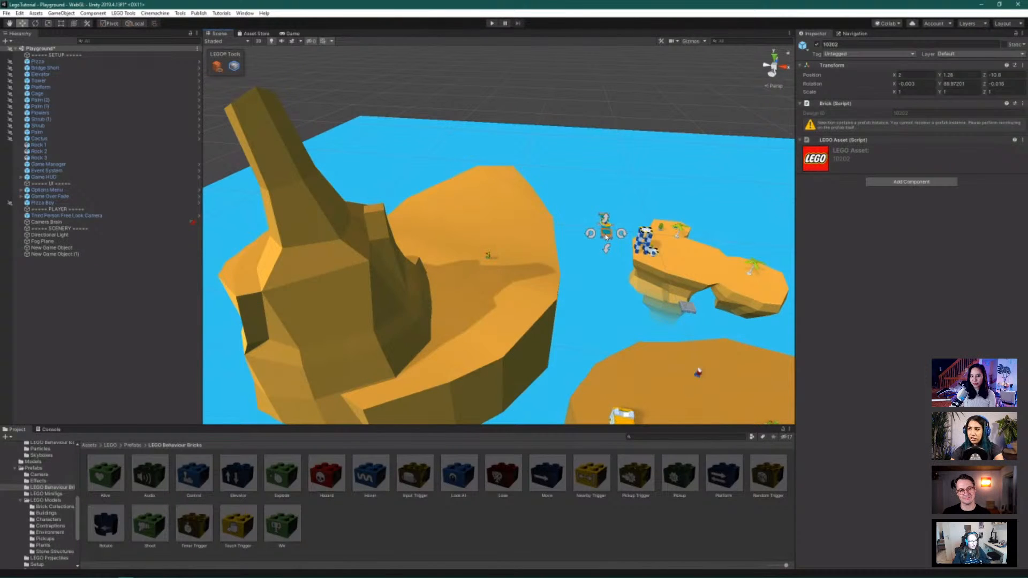
pyautogui.press('f')
pyautogui.scroll(-5, 626, 230)
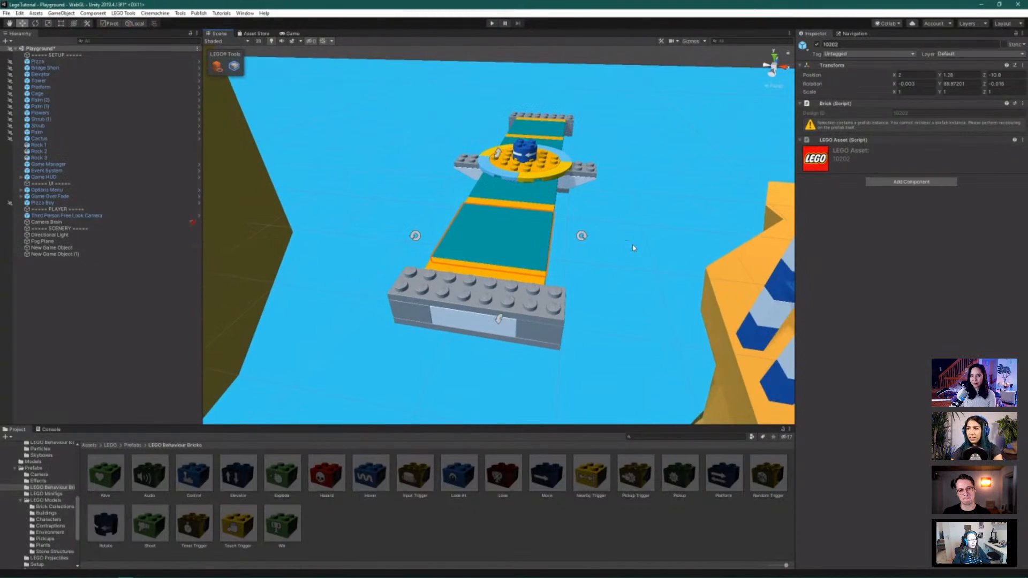
pyautogui.scroll(-2, 633, 248)
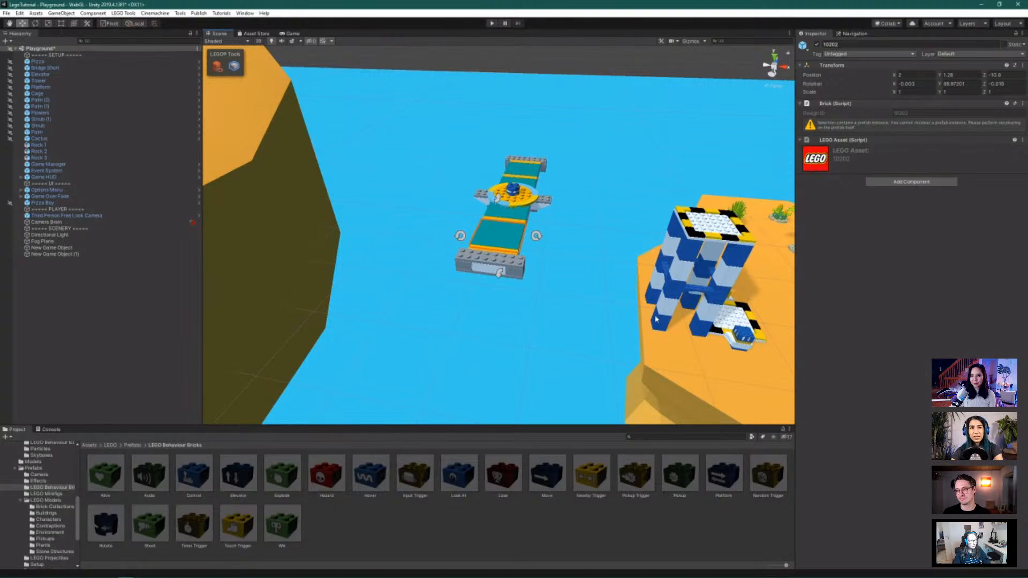
pyautogui.scroll(-5, 608, 252)
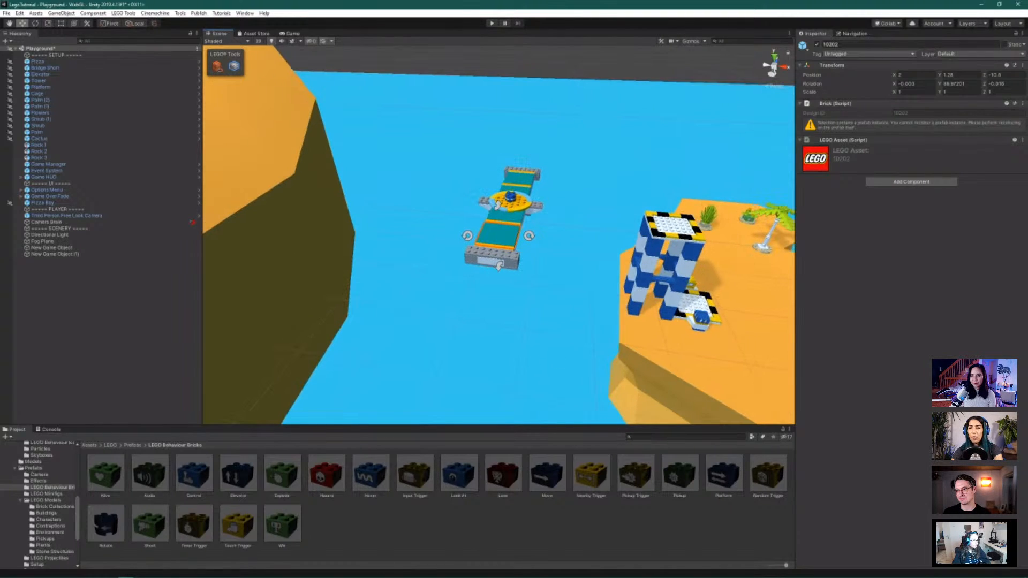
pyautogui.click(415, 546)
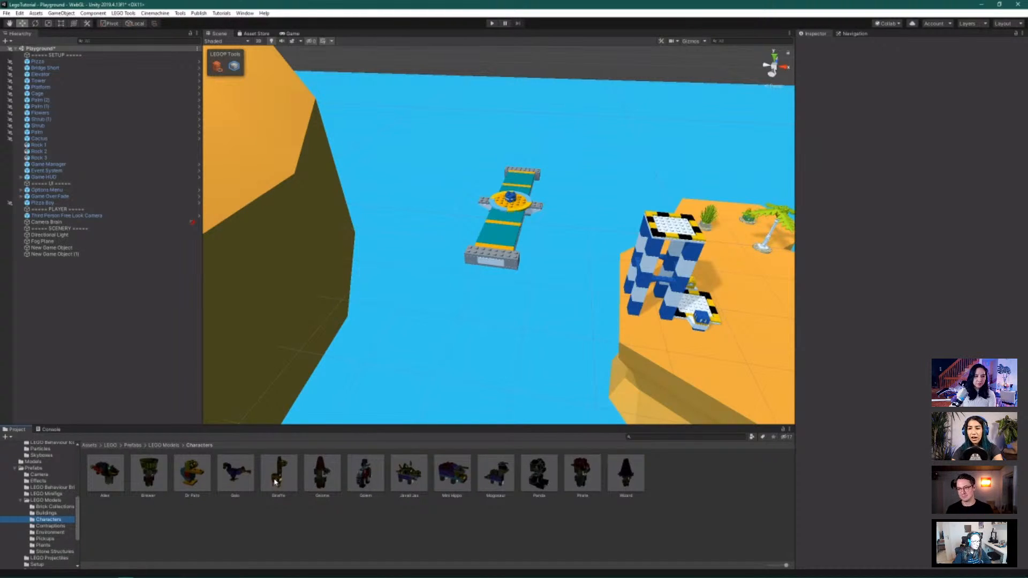
# With Brick Building off, drop the Giraffe prefab into the scene and orbit around it
pyautogui.click(217, 66)
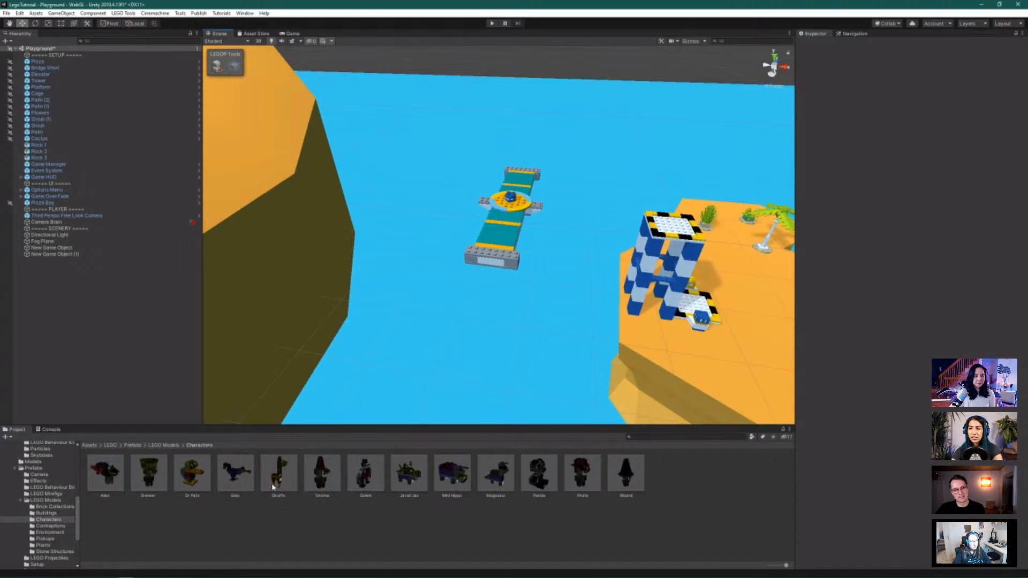
pyautogui.moveTo(273, 487); pyautogui.dragTo(404, 278)
pyautogui.press('f')
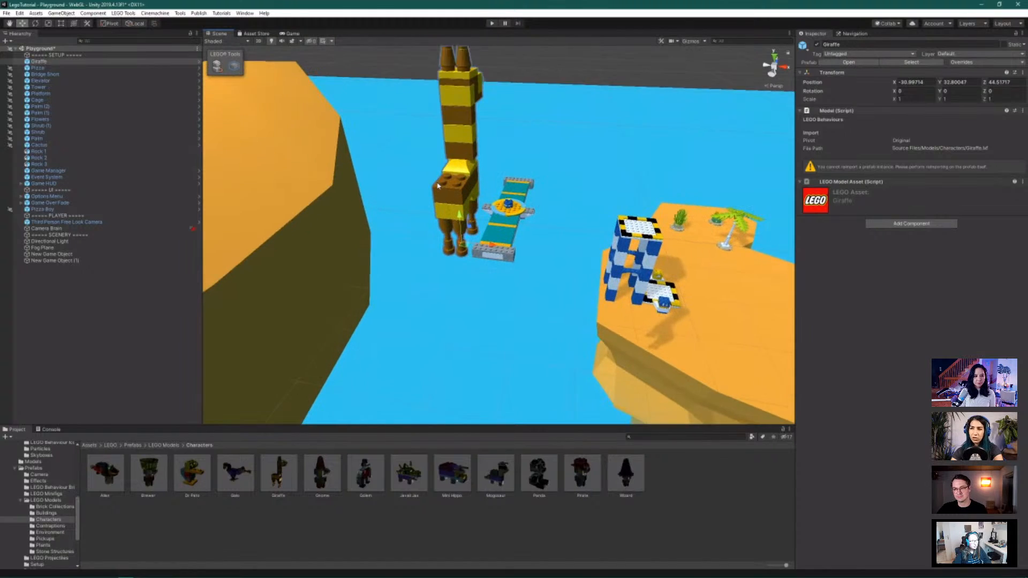
pyautogui.scroll(3, 438, 185)
pyautogui.keyDown('alt'); pyautogui.moveTo(528, 117); pyautogui.dragTo(473, 153); pyautogui.keyUp('alt')
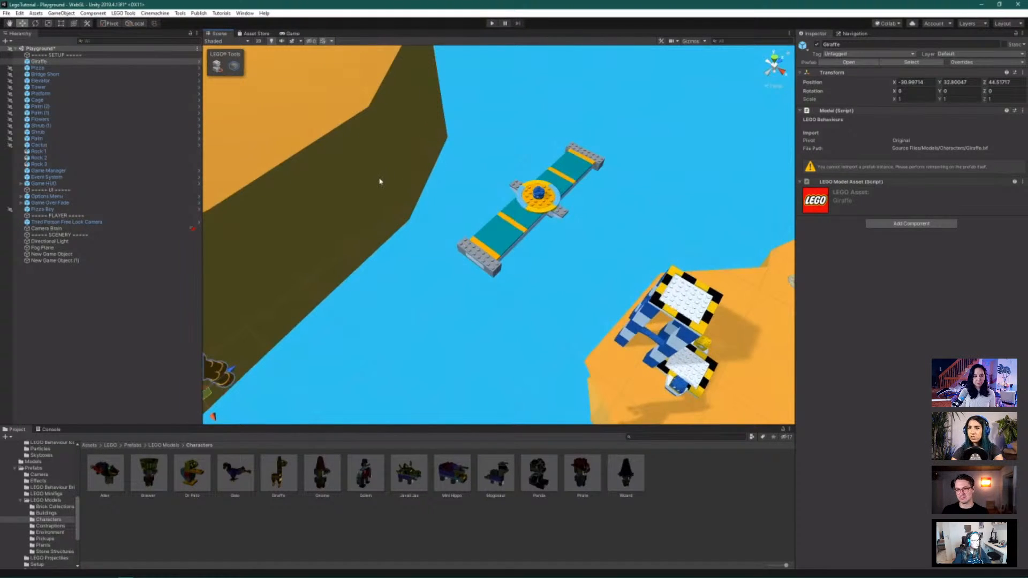
pyautogui.keyDown('alt'); pyautogui.moveTo(379, 181); pyautogui.dragTo(280, 109); pyautogui.keyUp('alt')
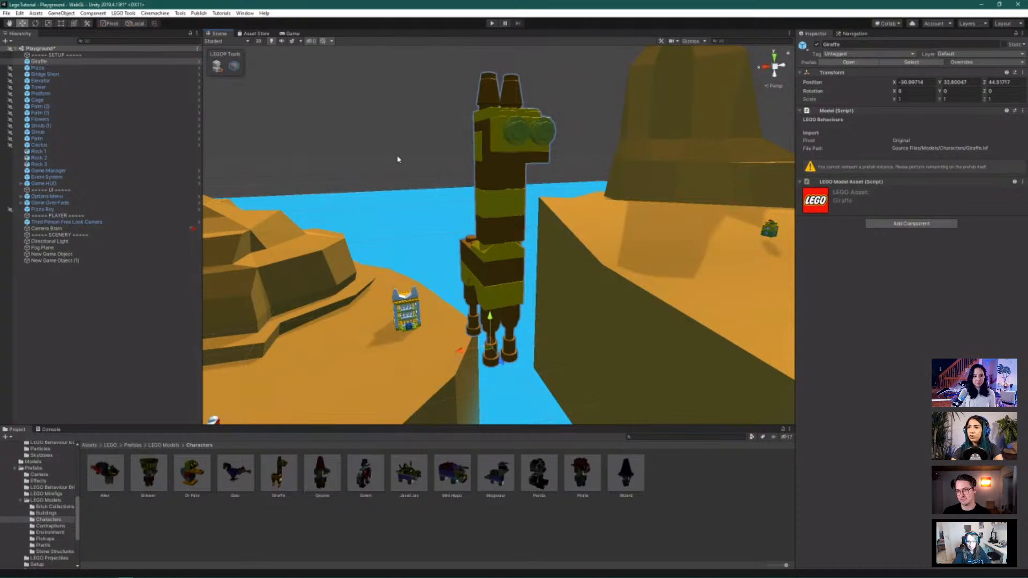
pyautogui.keyDown('alt'); pyautogui.moveTo(443, 215); pyautogui.dragTo(586, 323); pyautogui.keyUp('alt')
# Lower the giraffe from Y 32.80 to 11.55 and set it beside the bridge at the ground edge
pyautogui.moveTo(481, 307); pyautogui.dragTo(484, 412)
pyautogui.keyDown('alt'); pyautogui.moveTo(564, 367); pyautogui.dragTo(712, 411); pyautogui.keyUp('alt')
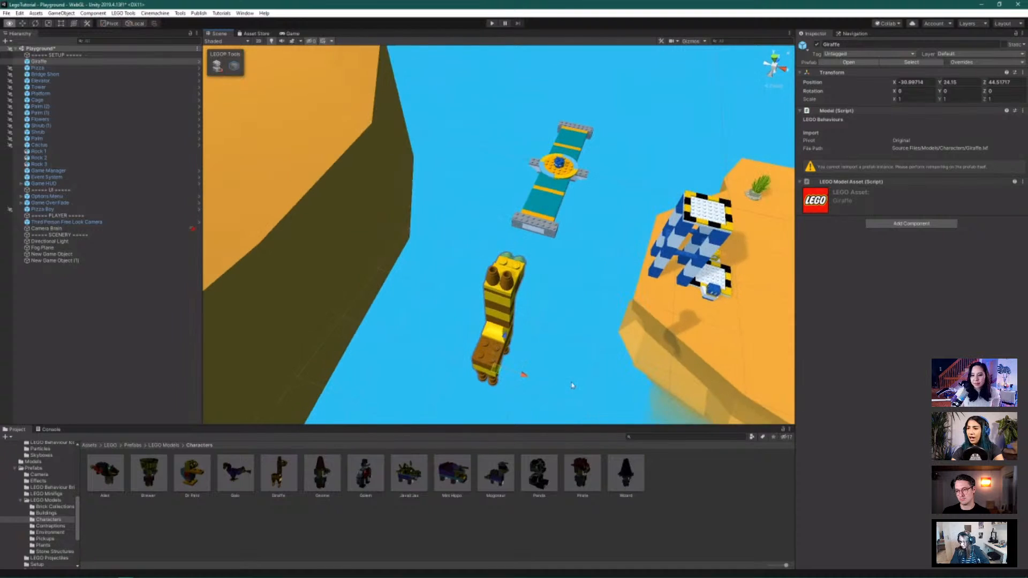
pyautogui.moveTo(504, 337); pyautogui.dragTo(592, 207)
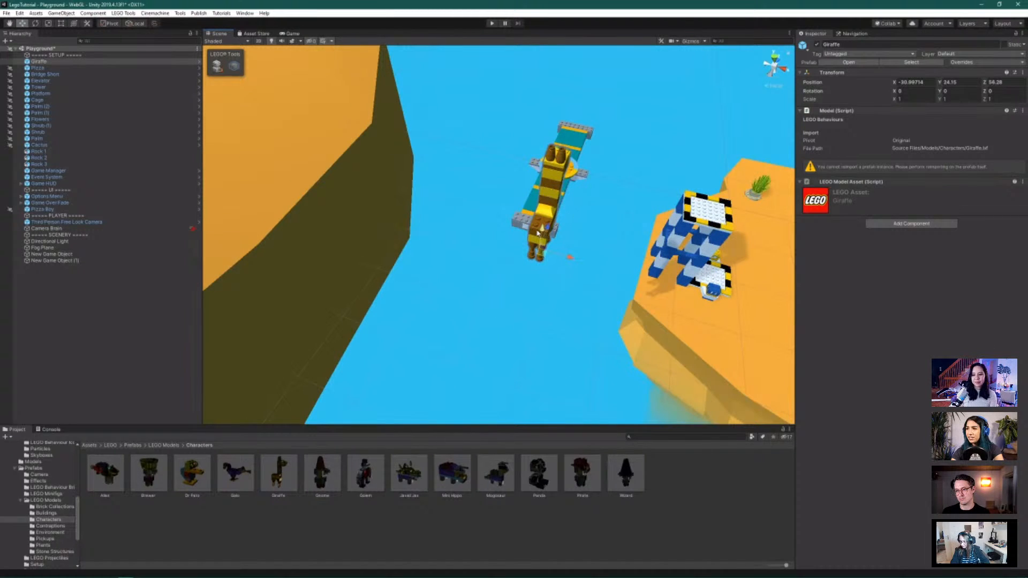
pyautogui.moveTo(541, 235); pyautogui.dragTo(577, 200)
pyautogui.keyDown('alt'); pyautogui.moveTo(624, 264); pyautogui.dragTo(540, 265); pyautogui.keyUp('alt')
pyautogui.press('f')
pyautogui.scroll(-6, 505, 259)
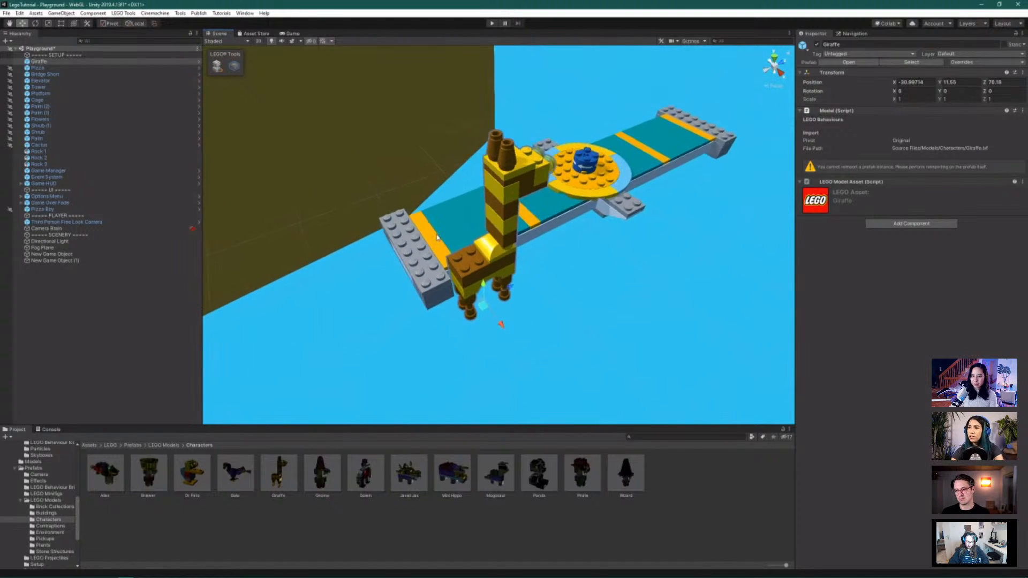
pyautogui.moveTo(516, 261); pyautogui.dragTo(378, 292)
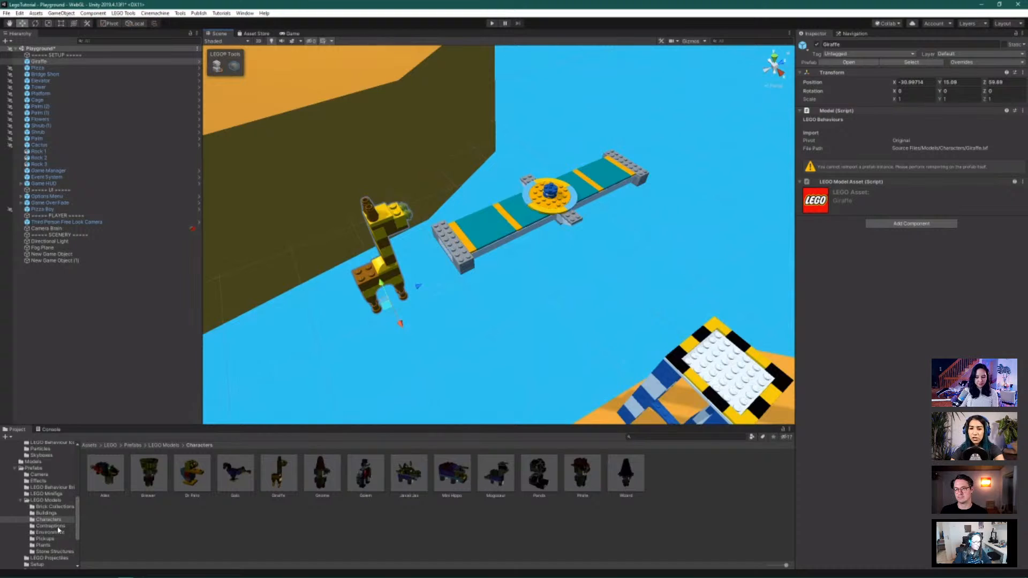
# Open the LEGO Behaviour Bricks prefabs and frame the giraffe in the Scene view
pyautogui.scroll(-3, 58, 530)
pyautogui.scroll(3, 58, 530)
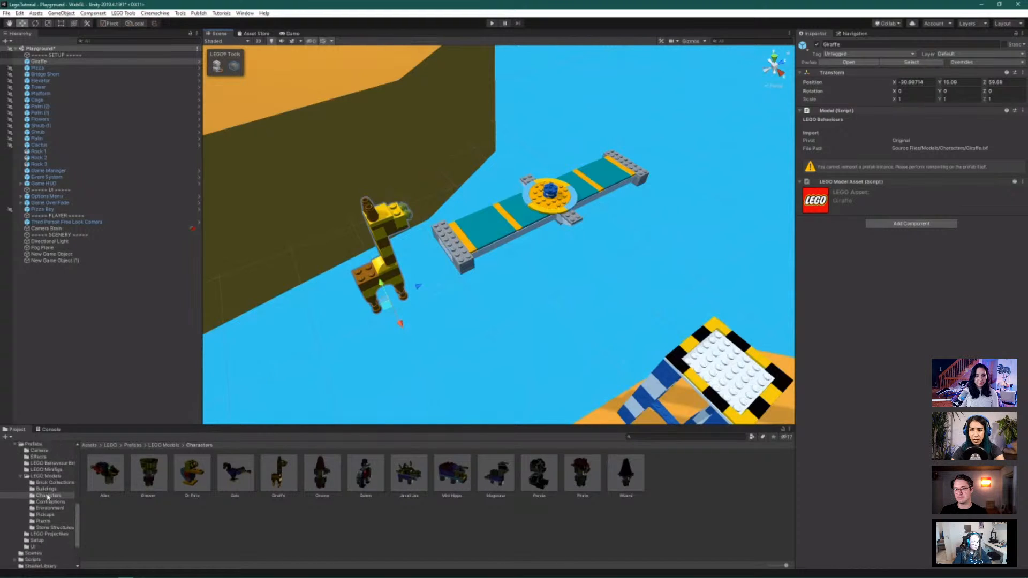
pyautogui.click(54, 487)
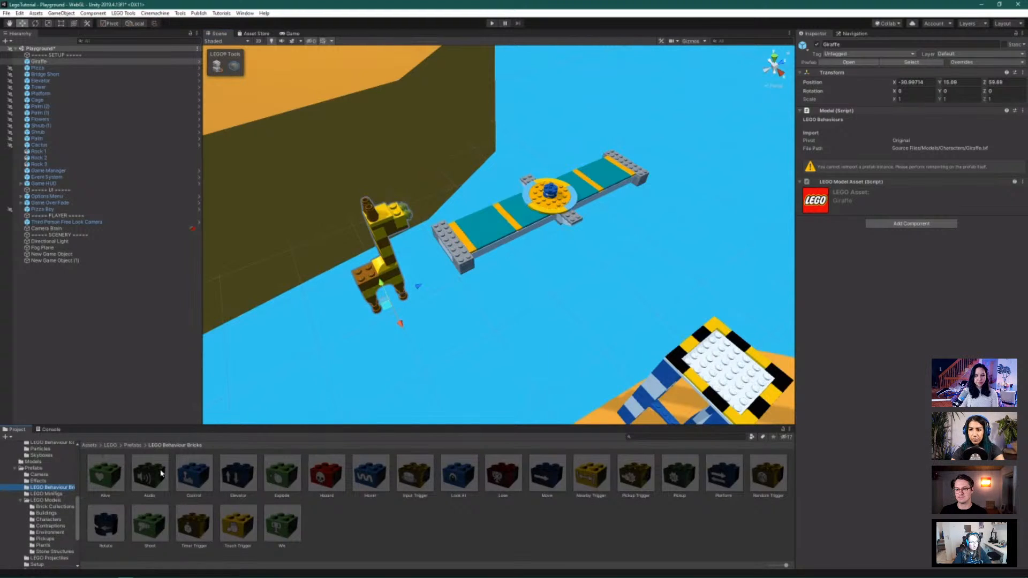
pyautogui.scroll(5, 345, 272)
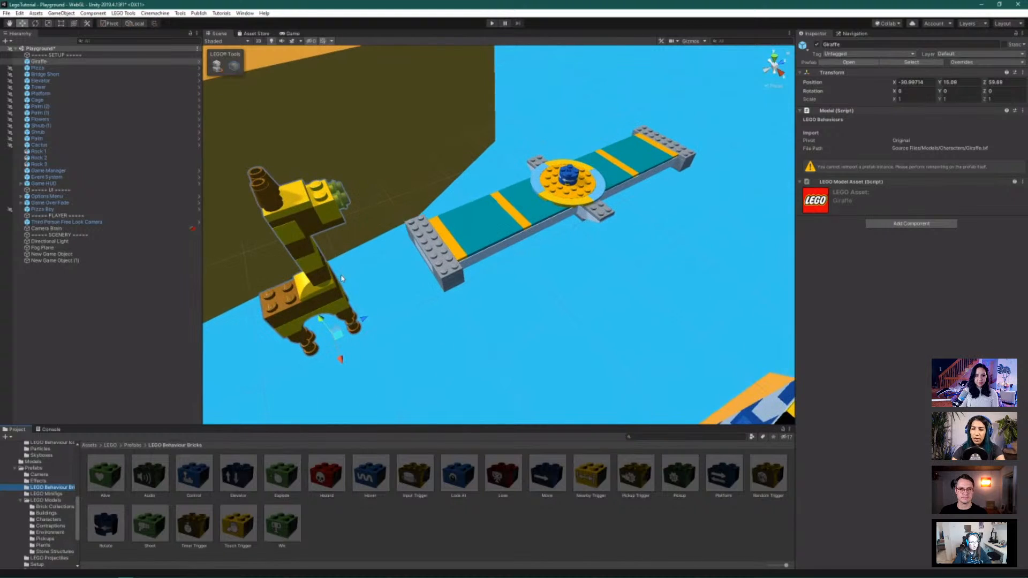
pyautogui.press('f')
pyautogui.scroll(2, 499, 266)
pyautogui.scroll(2, 499, 266)
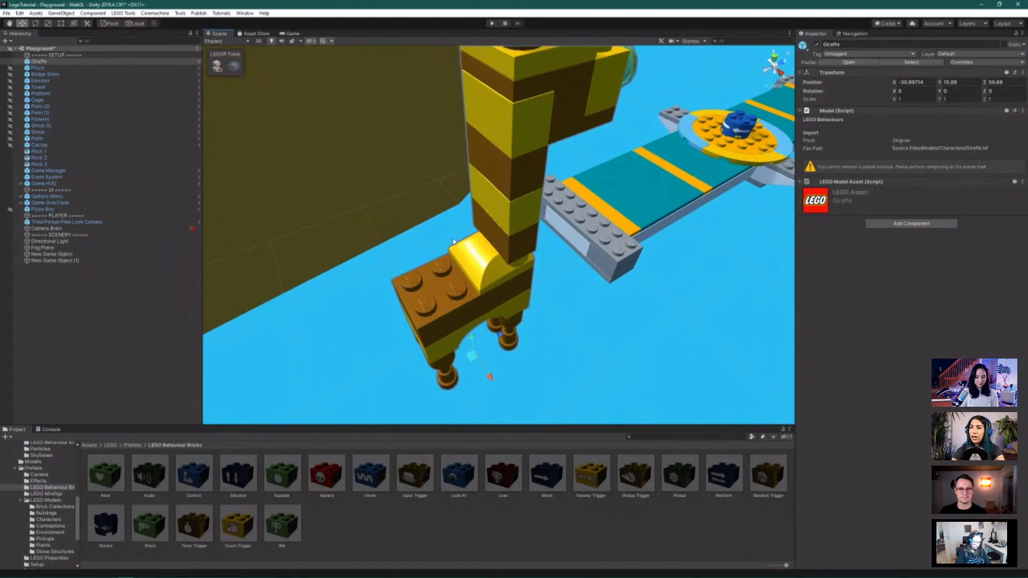
# Enable Brick Building, snap an Alive brick onto the giraffe's body, and stack a Look At brick on it
pyautogui.click(217, 65)
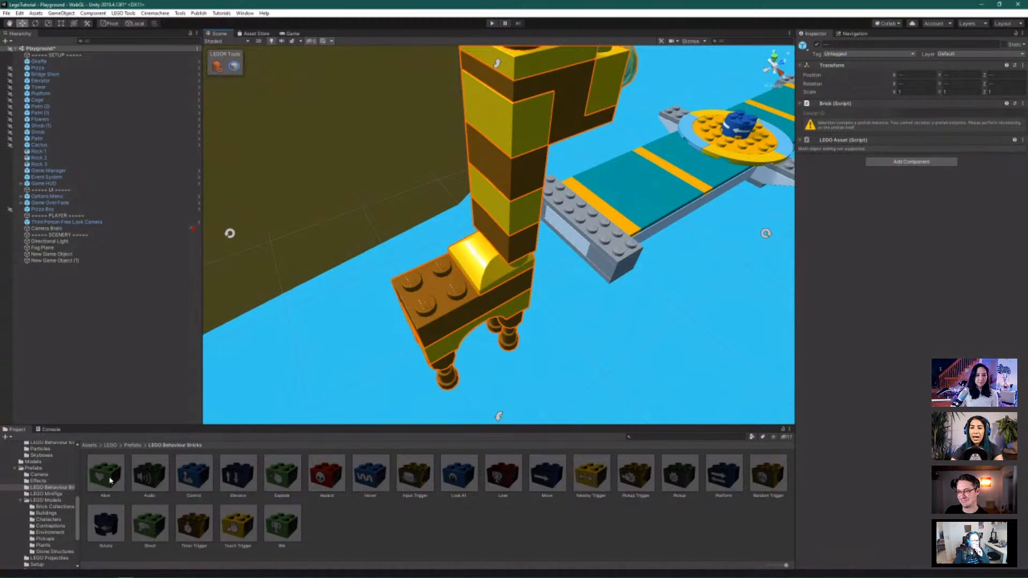
pyautogui.moveTo(109, 480); pyautogui.dragTo(453, 295)
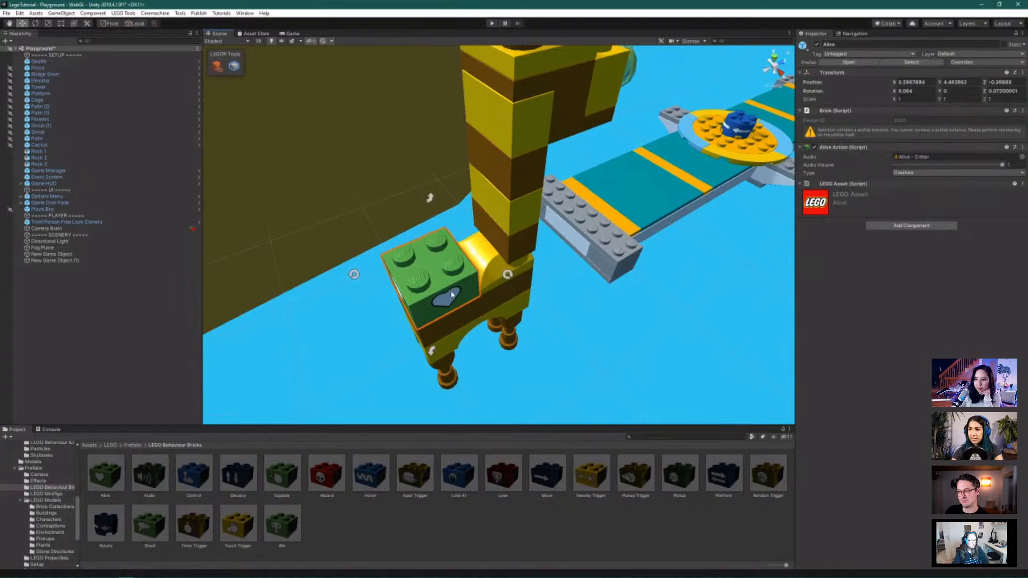
pyautogui.keyDown('alt'); pyautogui.moveTo(450, 295); pyautogui.dragTo(437, 283); pyautogui.keyUp('alt')
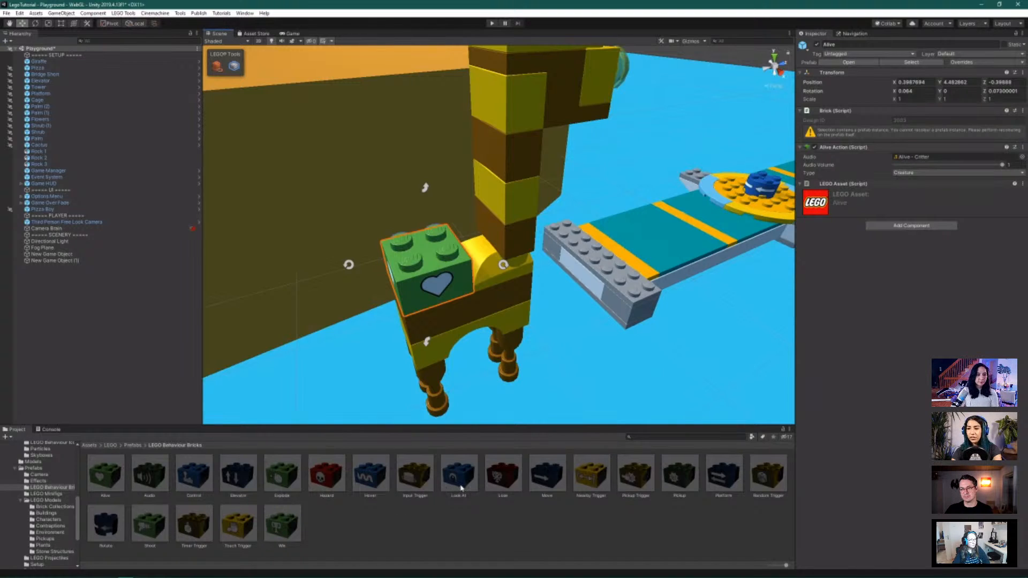
pyautogui.moveTo(461, 487); pyautogui.dragTo(393, 231)
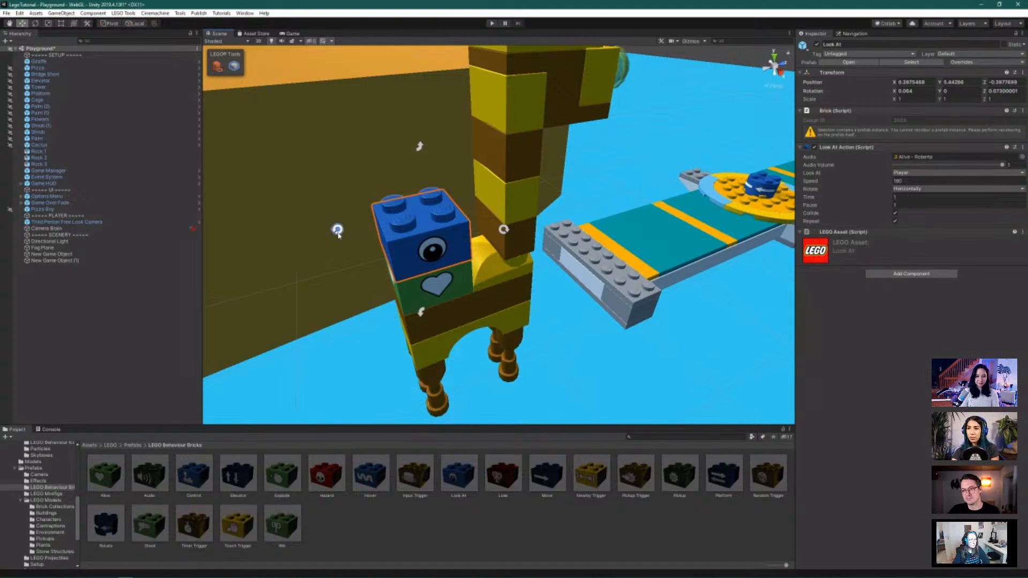
# Rotate the Look At brick 90 degrees left and stack a Shoot brick on top
pyautogui.click(338, 231)
pyautogui.keyDown('alt'); pyautogui.moveTo(338, 230); pyautogui.dragTo(442, 264); pyautogui.keyUp('alt')
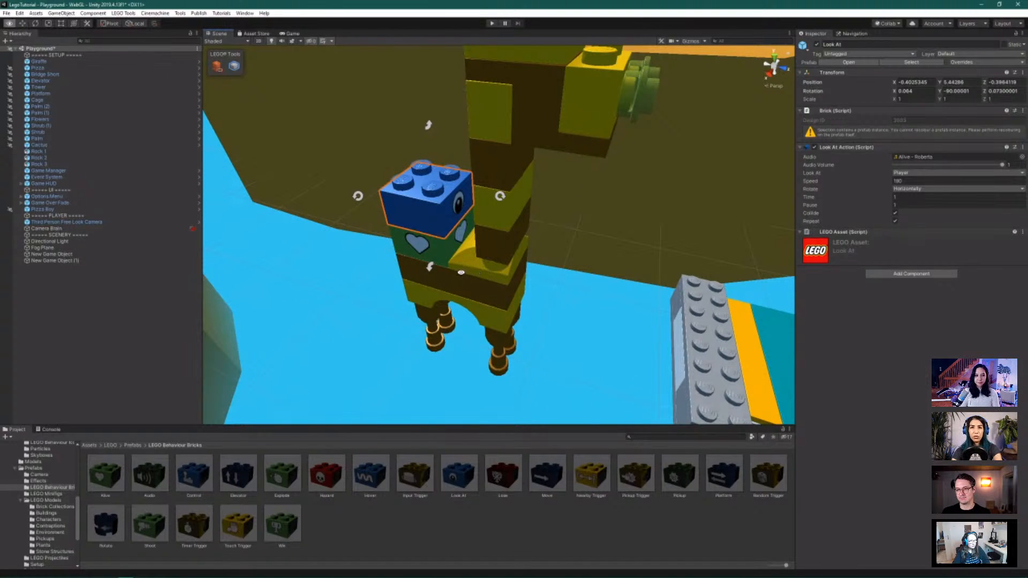
pyautogui.keyDown('alt'); pyautogui.moveTo(537, 247); pyautogui.dragTo(551, 276); pyautogui.keyUp('alt')
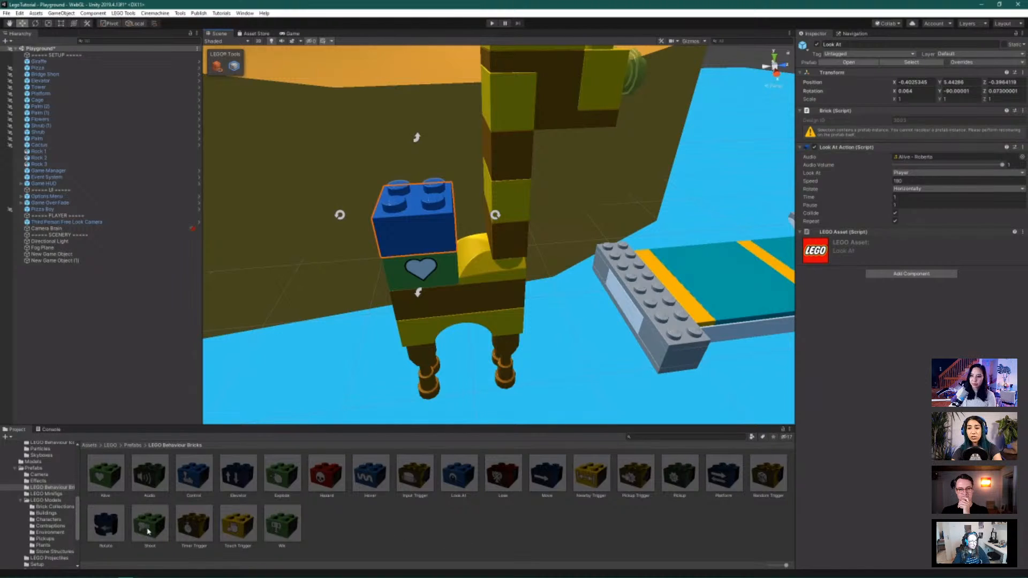
pyautogui.moveTo(149, 532); pyautogui.dragTo(426, 163)
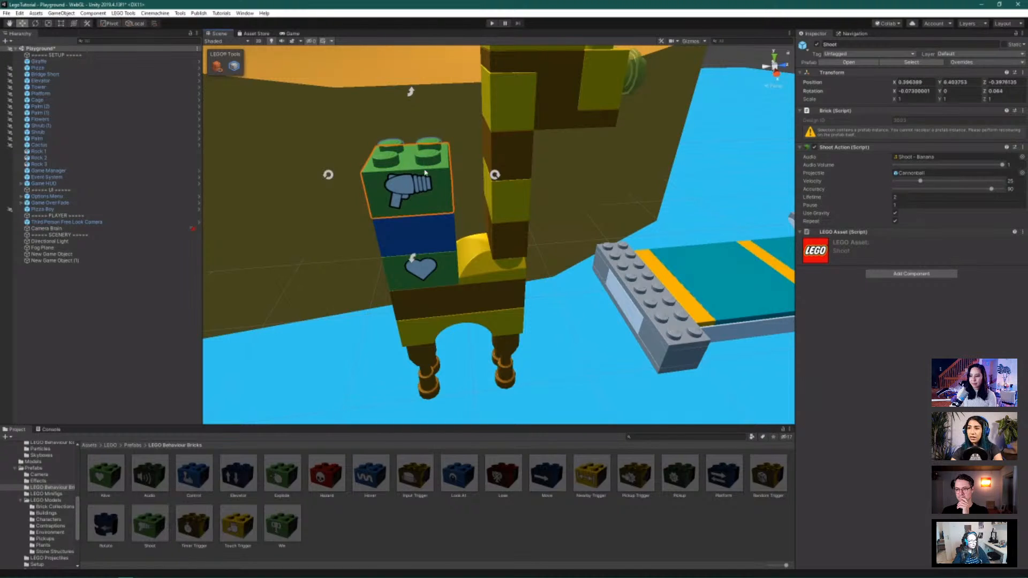
# Inspect the Alive, Look At and Shoot brick stack from around and afar, then select the Giraffe
pyautogui.keyDown('alt'); pyautogui.moveTo(540, 269); pyautogui.dragTo(423, 222); pyautogui.keyUp('alt')
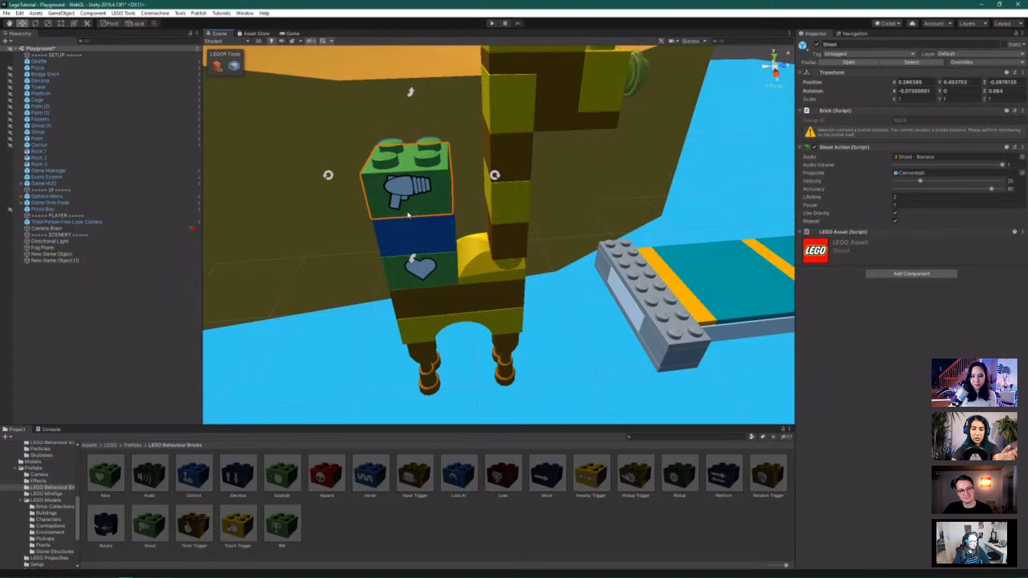
pyautogui.keyDown('alt'); pyautogui.moveTo(546, 261); pyautogui.dragTo(546, 315); pyautogui.keyUp('alt')
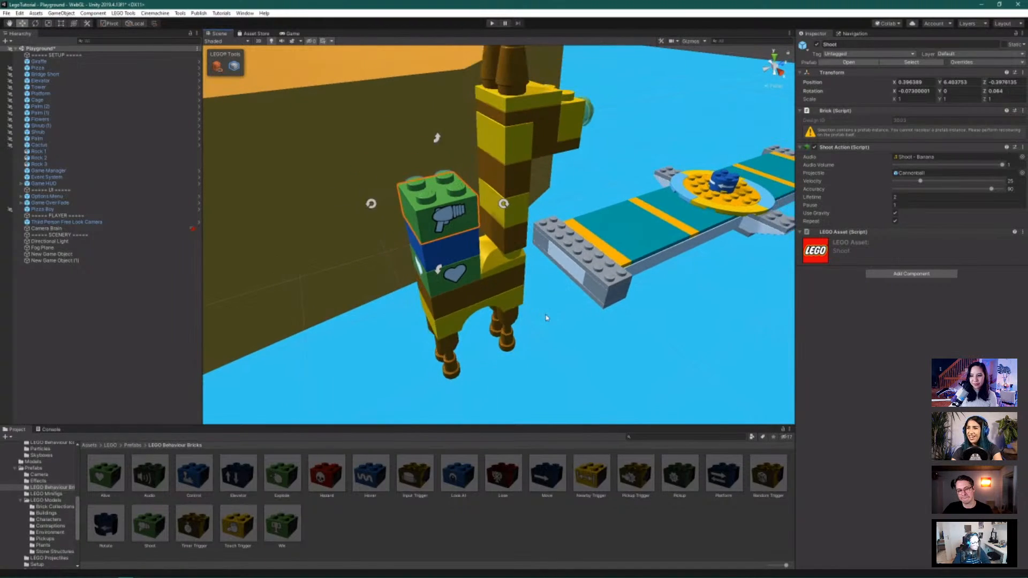
pyautogui.scroll(-5, 546, 318)
pyautogui.scroll(-2, 546, 318)
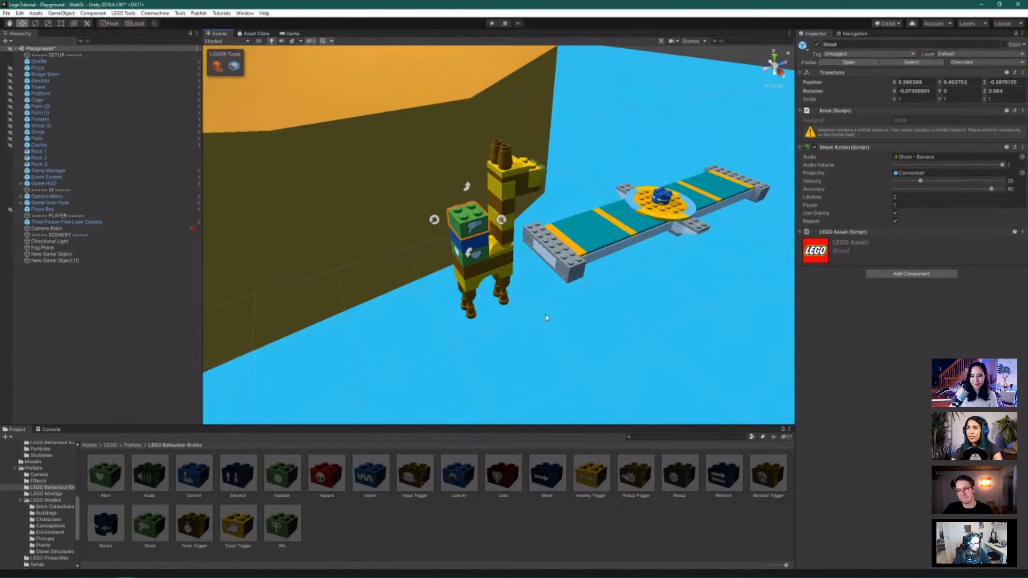
pyautogui.scroll(-6, 547, 318)
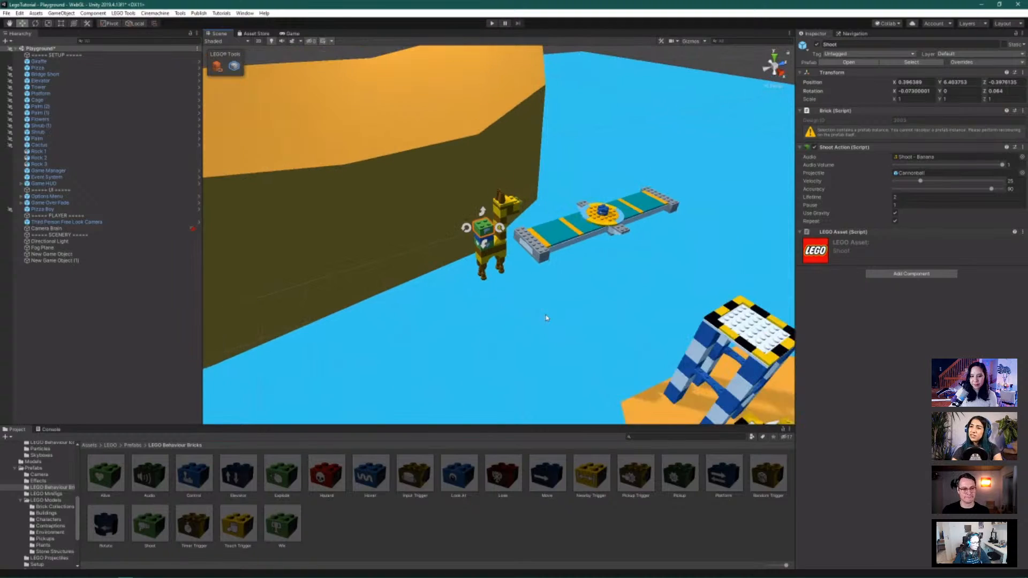
pyautogui.keyDown('alt'); pyautogui.moveTo(567, 268); pyautogui.dragTo(547, 276); pyautogui.keyUp('alt')
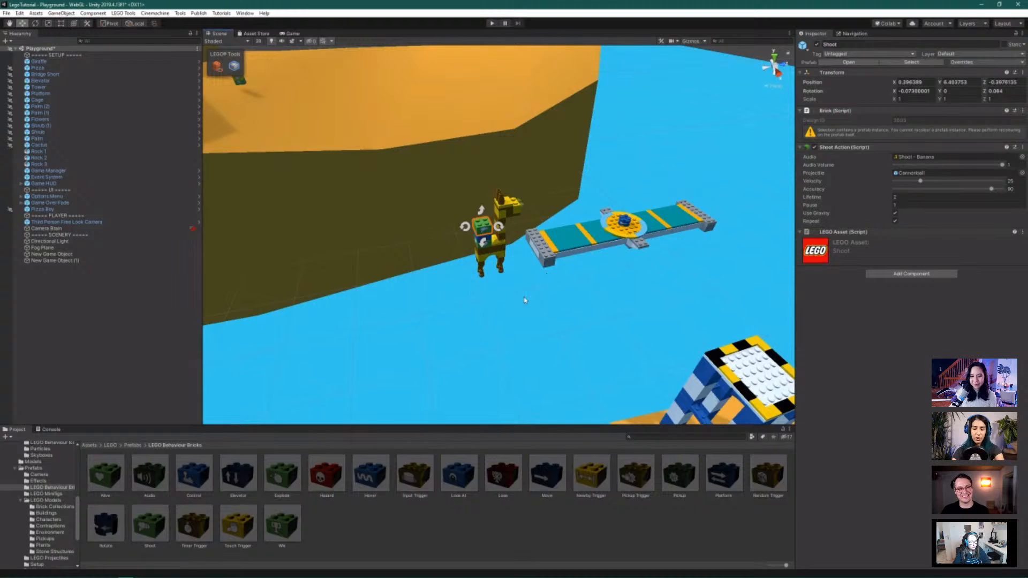
pyautogui.click(69, 62)
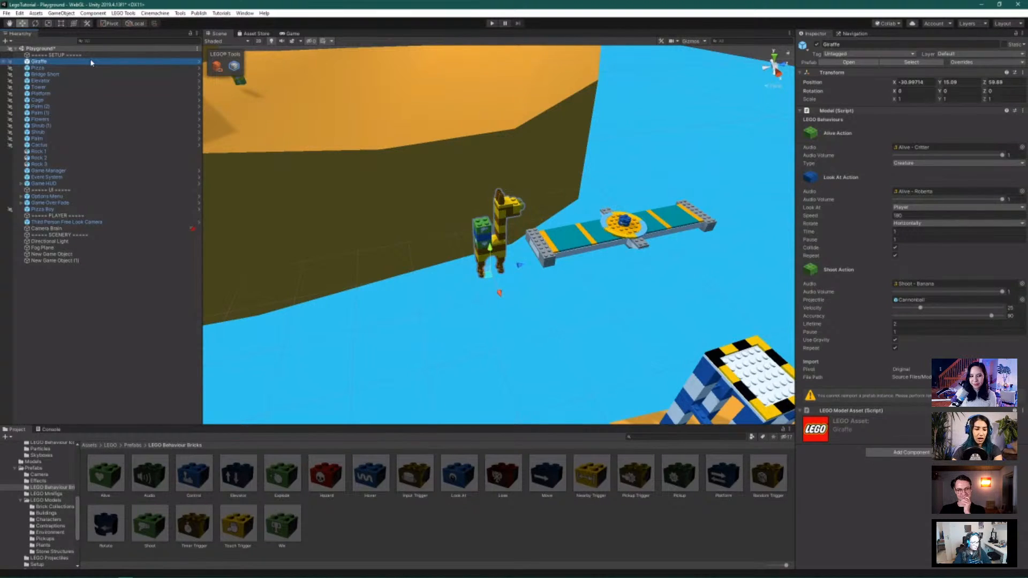
# Duplicate the giraffe as Giraffe (1), move it right of the bridge, turn it around and raise it
pyautogui.hotkey('ctrl', 'd')
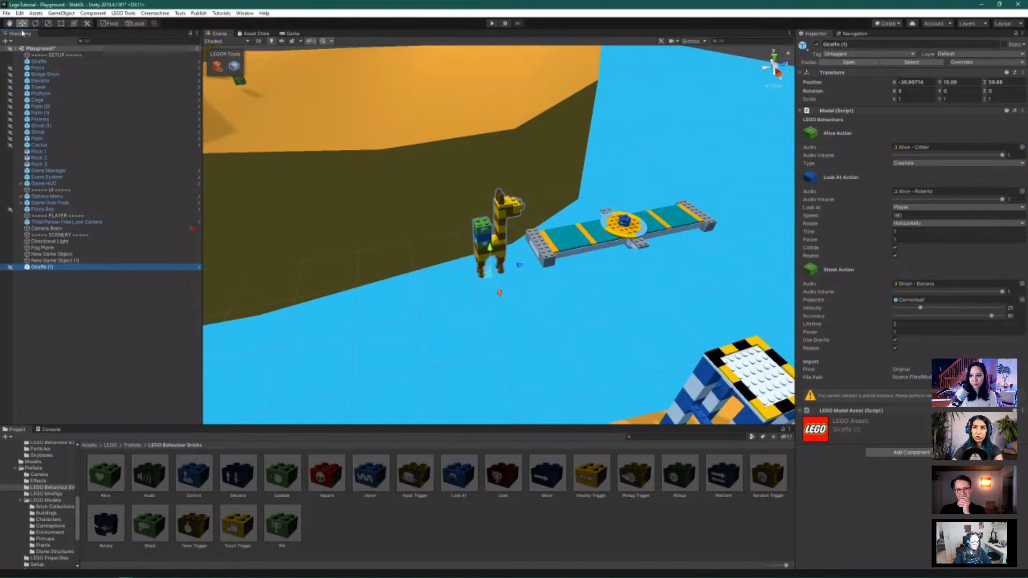
pyautogui.moveTo(526, 257); pyautogui.dragTo(771, 182)
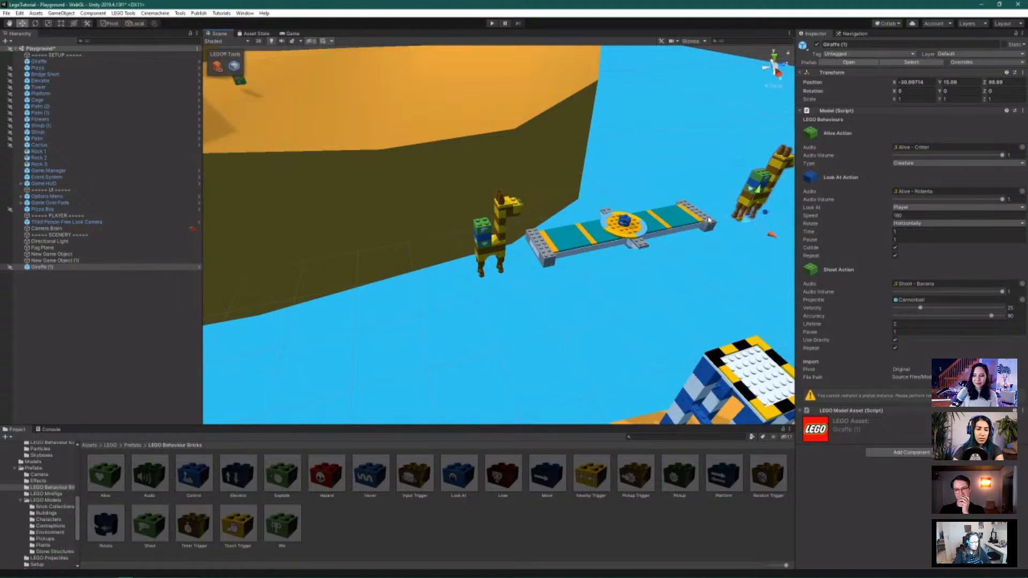
pyautogui.click(35, 23)
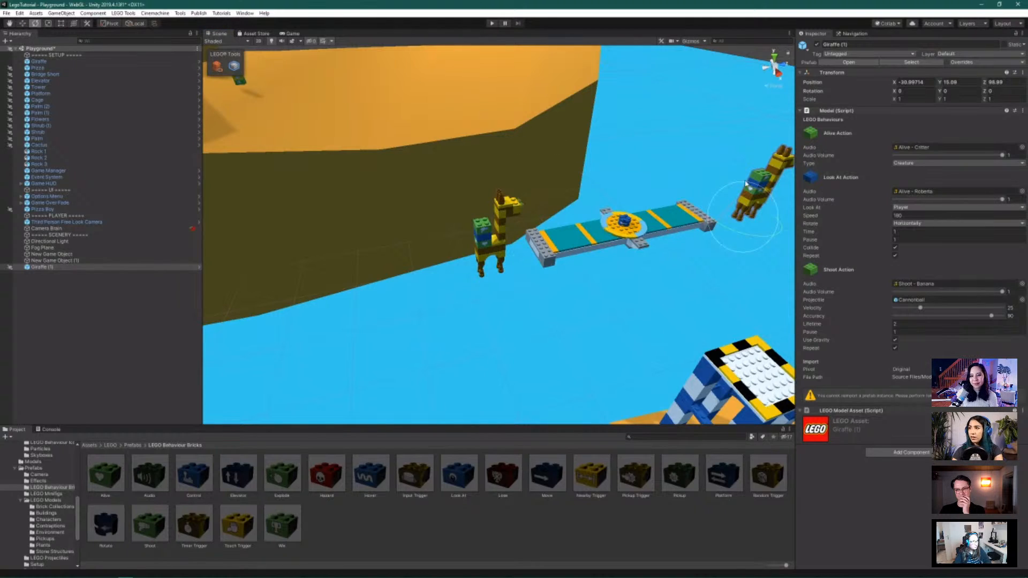
pyautogui.moveTo(740, 234); pyautogui.dragTo(996, 230)
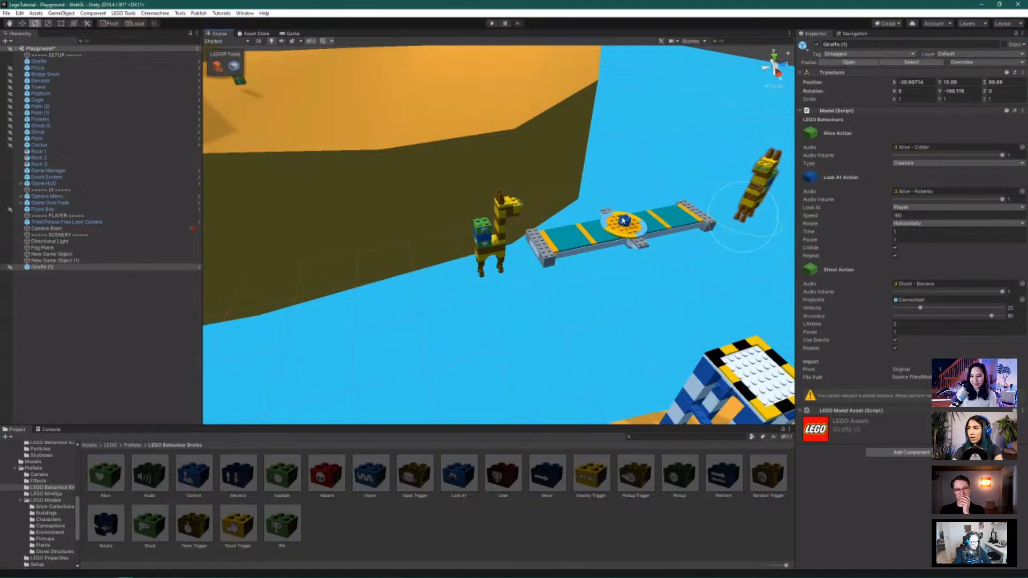
pyautogui.click(22, 23)
pyautogui.scroll(-2, 449, 190)
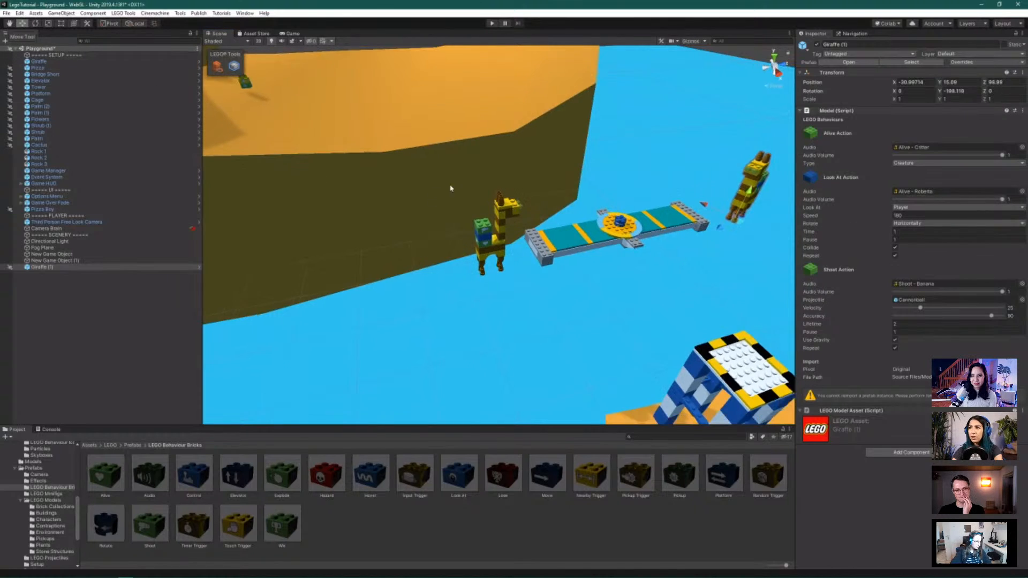
pyautogui.moveTo(726, 196); pyautogui.dragTo(731, 169)
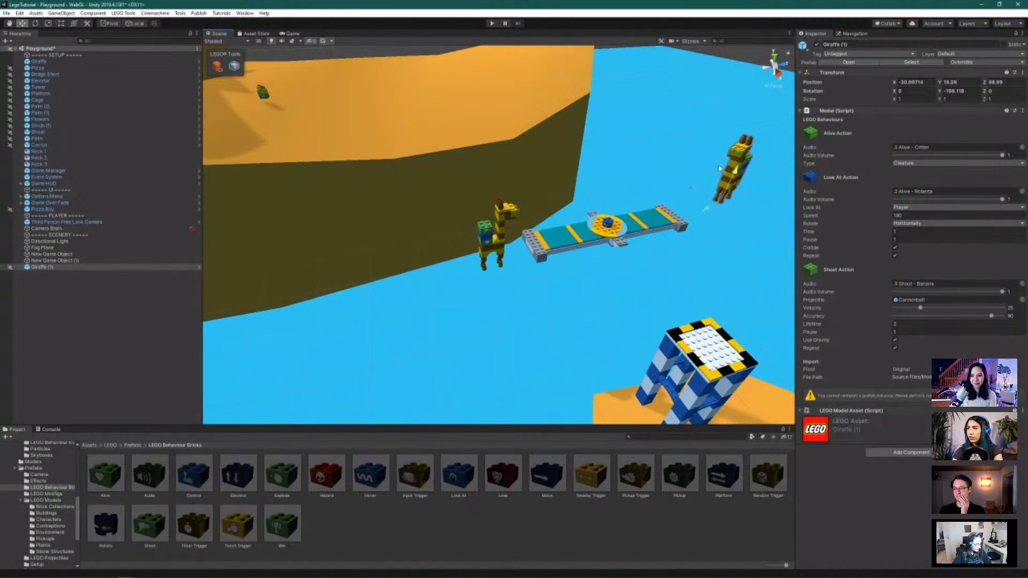
# Duplicate Giraffe (1) into Giraffe (2), then shift it further right and turn it slightly
pyautogui.click(61, 267)
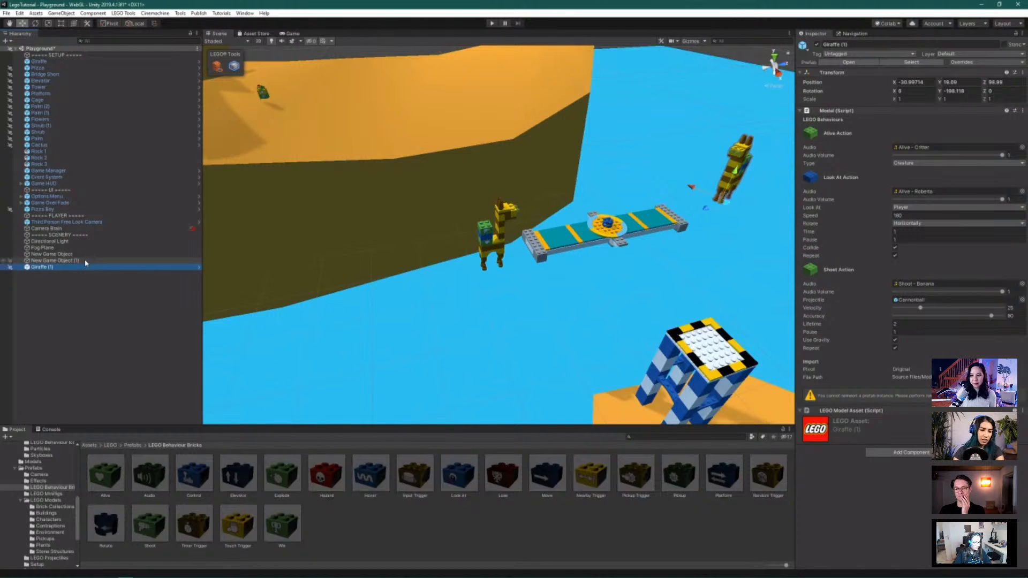
pyautogui.hotkey('ctrl', 'd')
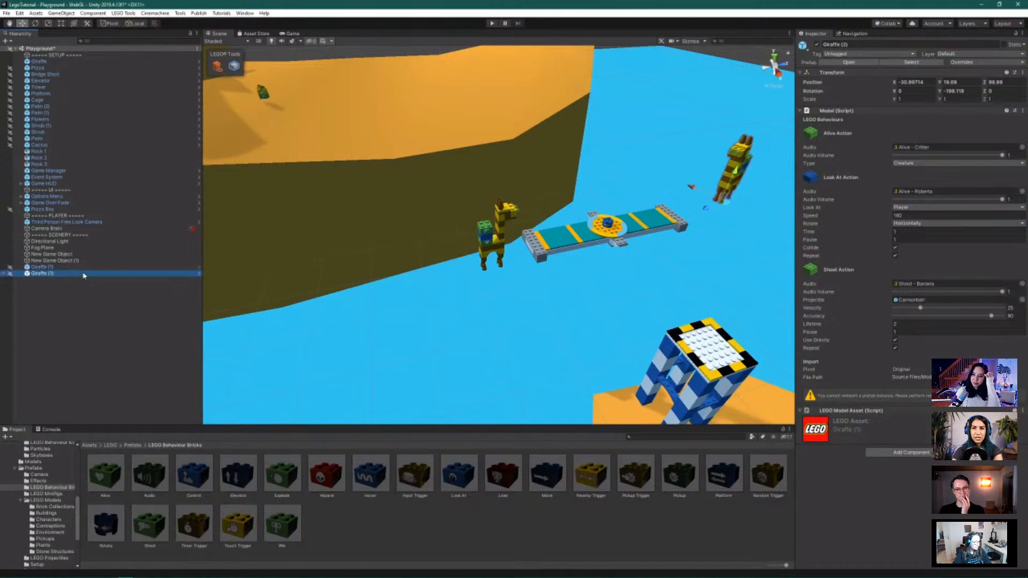
pyautogui.moveTo(701, 194); pyautogui.dragTo(605, 178)
pyautogui.scroll(-2, 699, 218)
pyautogui.scroll(-2, 698, 219)
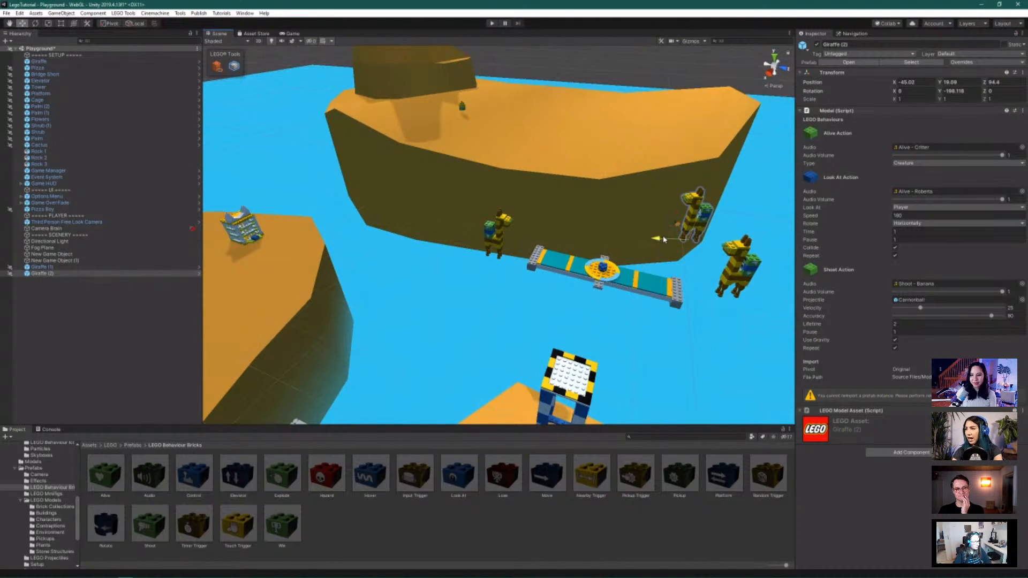
pyautogui.moveTo(657, 239); pyautogui.dragTo(672, 189)
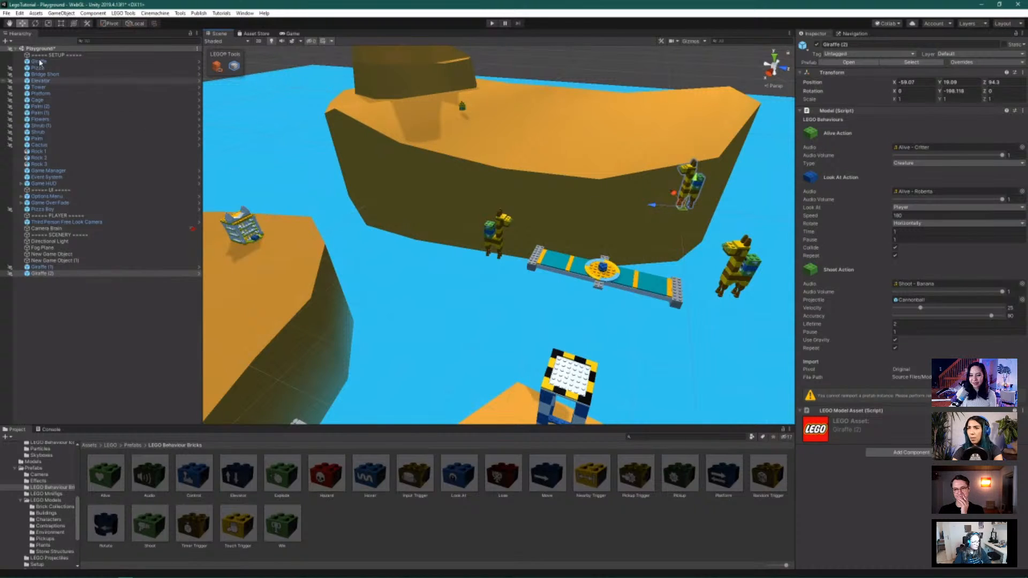
pyautogui.press('e')
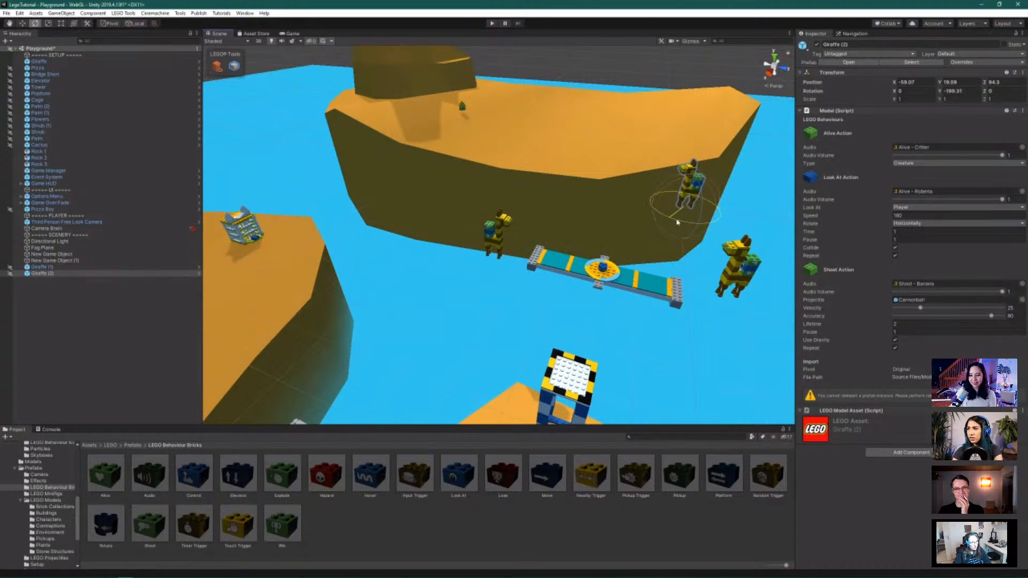
pyautogui.moveTo(675, 225); pyautogui.dragTo(692, 231)
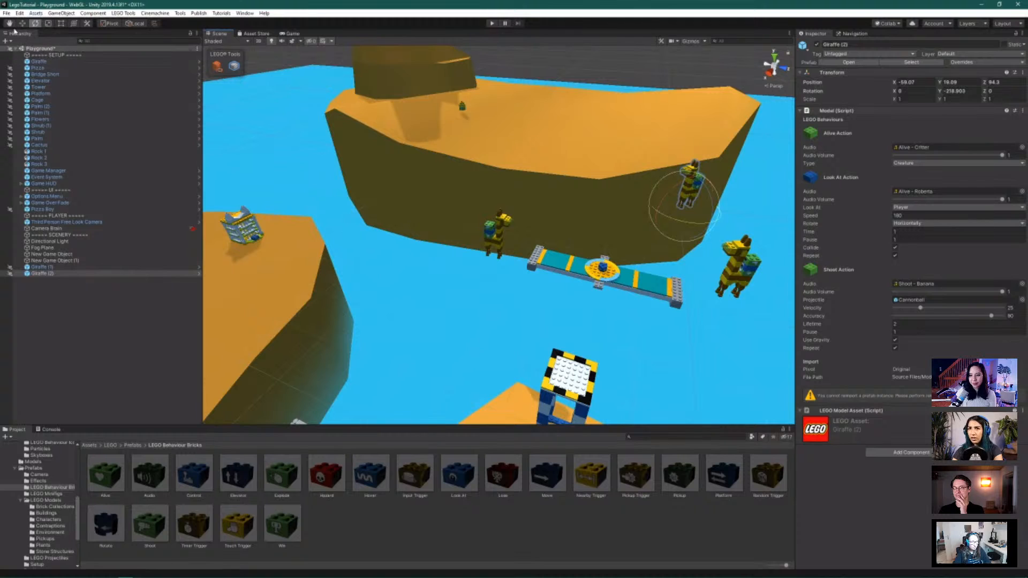
pyautogui.press('w')
pyautogui.moveTo(661, 212); pyautogui.dragTo(678, 211)
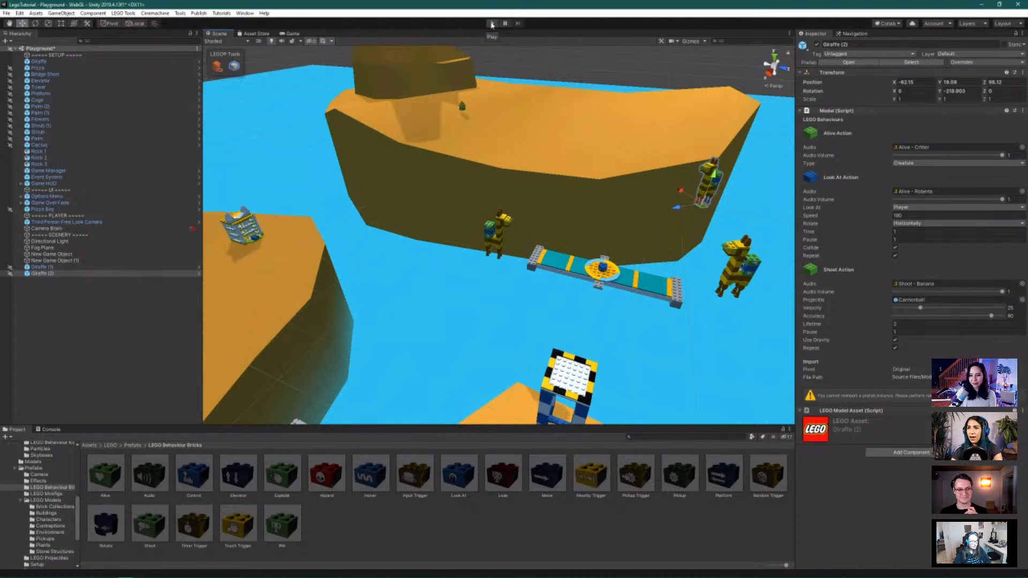
# Start play mode and run the minifigure off the cliff onto the floating platform, jumping toward the sand island
pyautogui.click(492, 24)
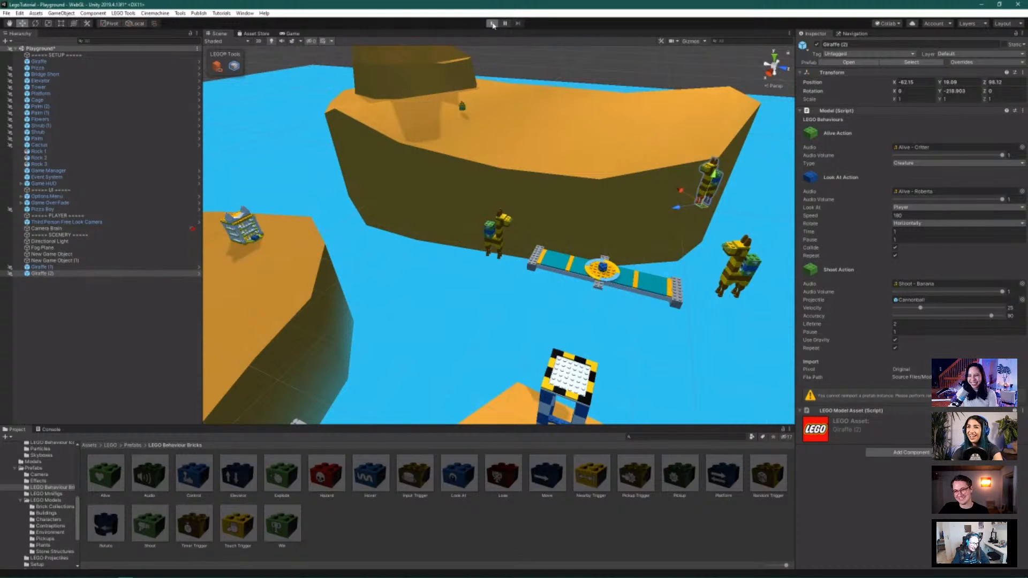
pyautogui.click(492, 24)
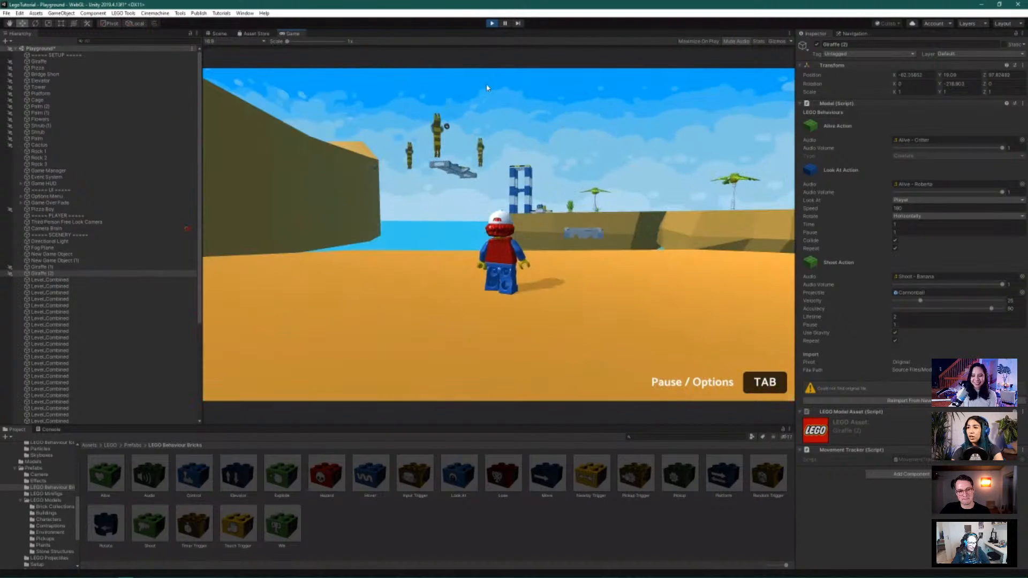
pyautogui.press('d')
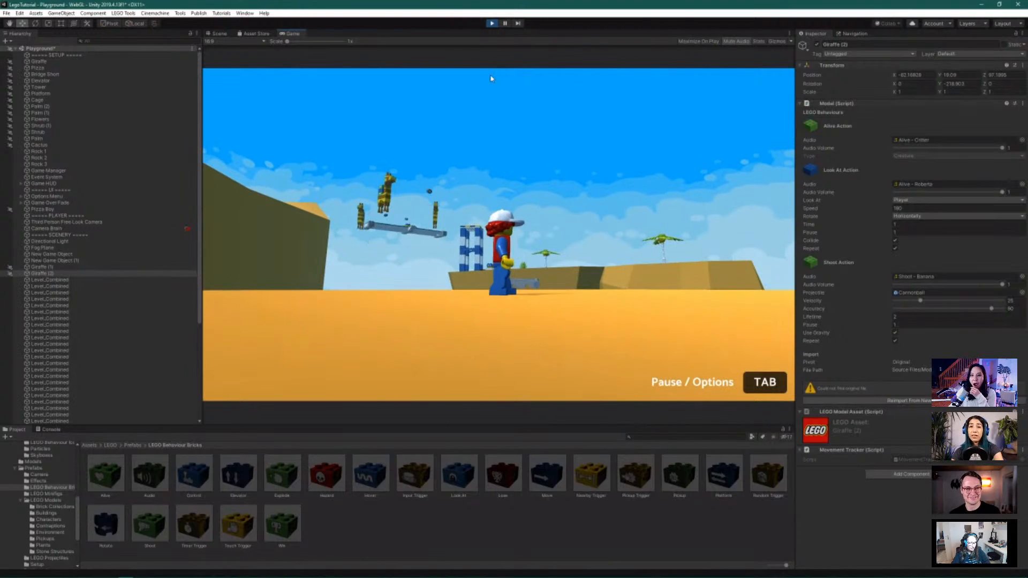
pyautogui.press('w')
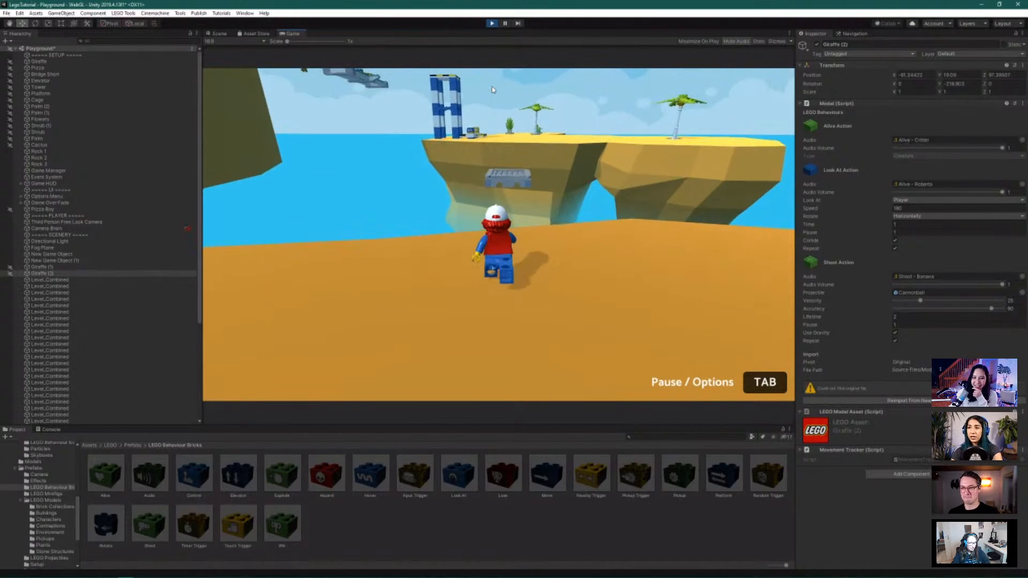
pyautogui.press('w')
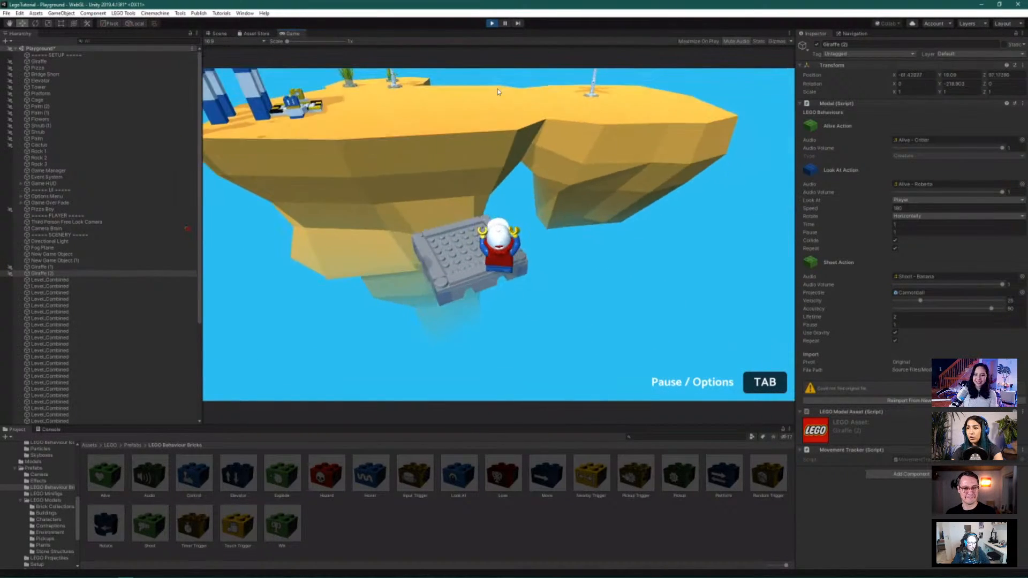
pyautogui.press('w')
pyautogui.press('space')
pyautogui.press('space')
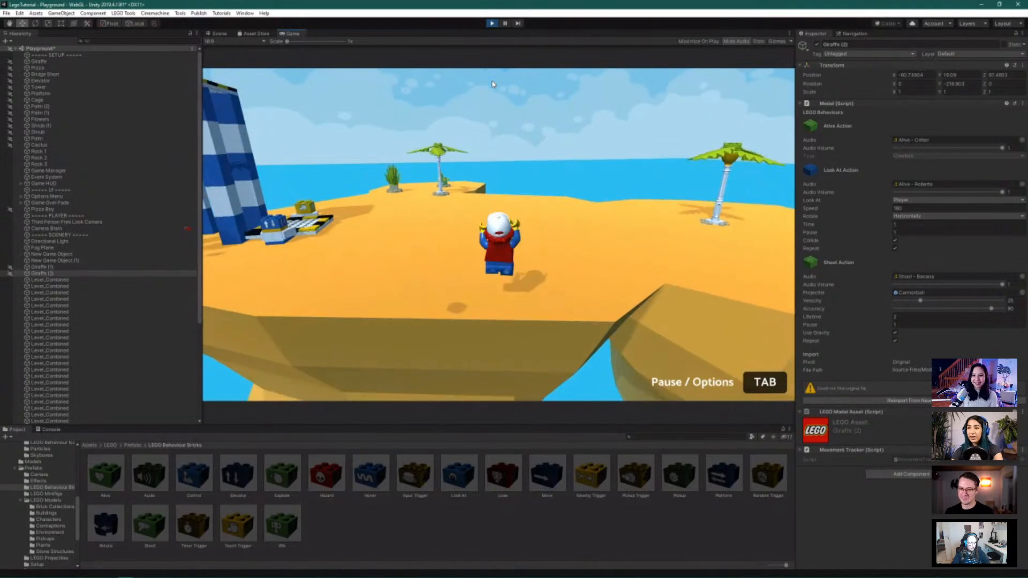
# Run across the sand onto the elevator platform, jump toward the teal bridge, then stop with Ctrl+P
pyautogui.press('w')
pyautogui.press('a')
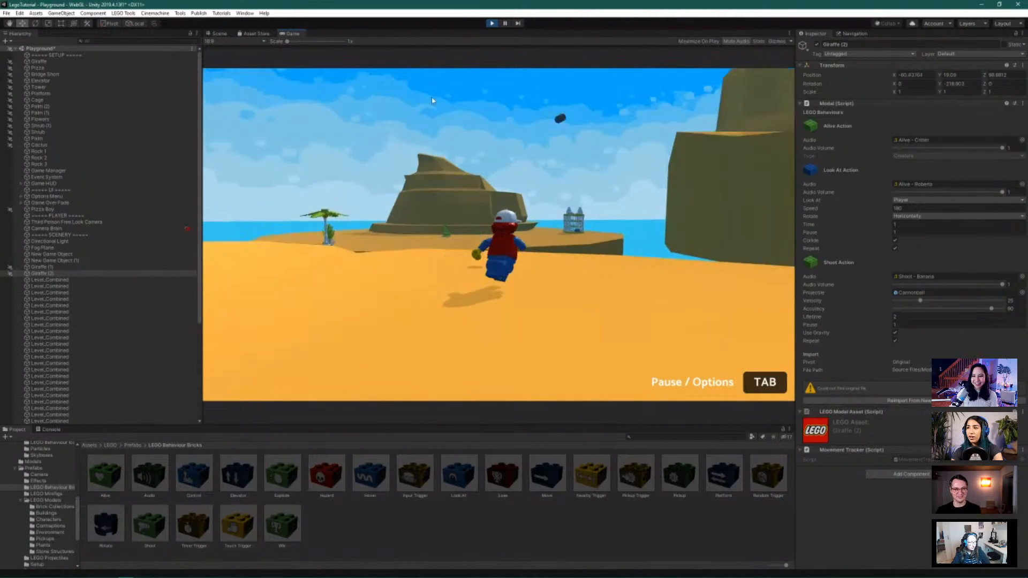
pyautogui.press('w')
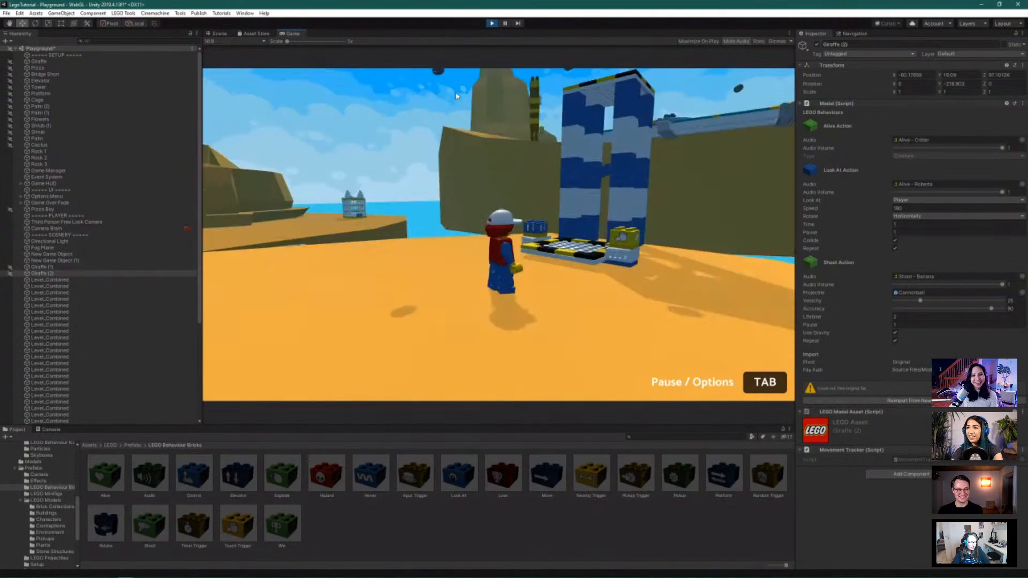
pyautogui.press('w')
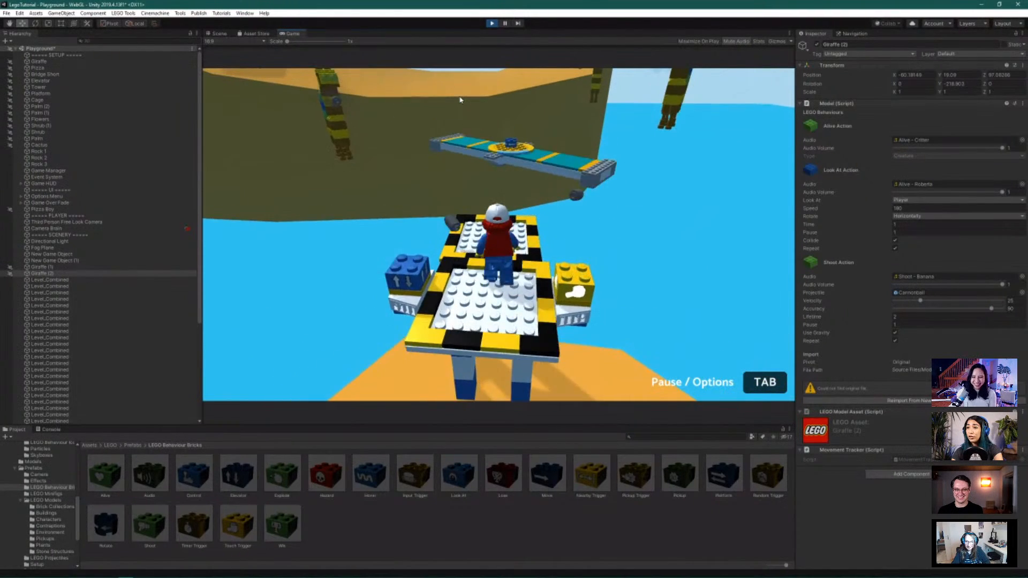
pyautogui.press('w')
pyautogui.press('space')
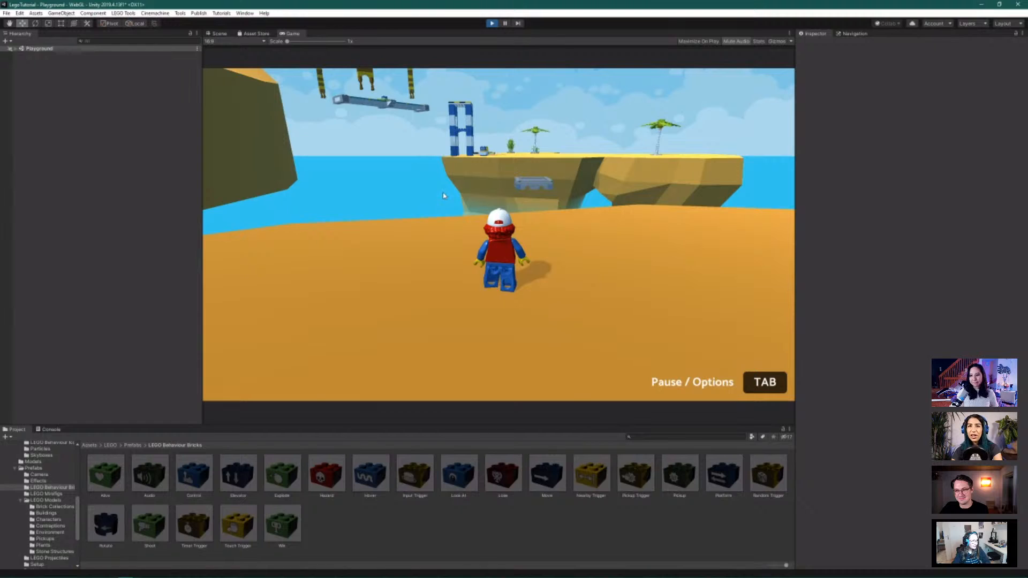
pyautogui.hotkey('ctrl', 'p')
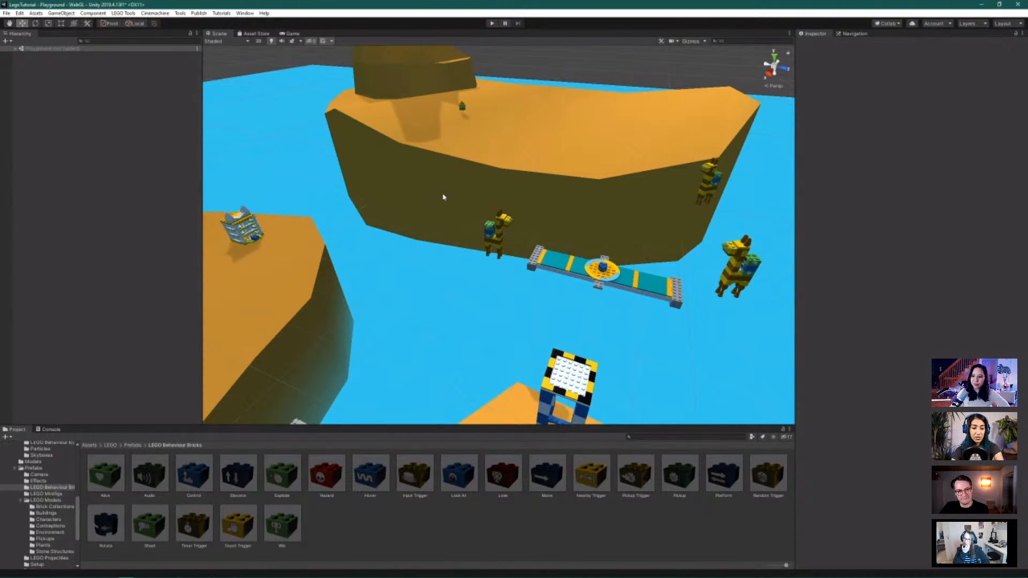
# Select the blue-white tower brick and frame it in the Scene view
pyautogui.keyDown('alt'); pyautogui.moveTo(353, 211); pyautogui.dragTo(295, 197); pyautogui.keyUp('alt')
pyautogui.click(357, 190)
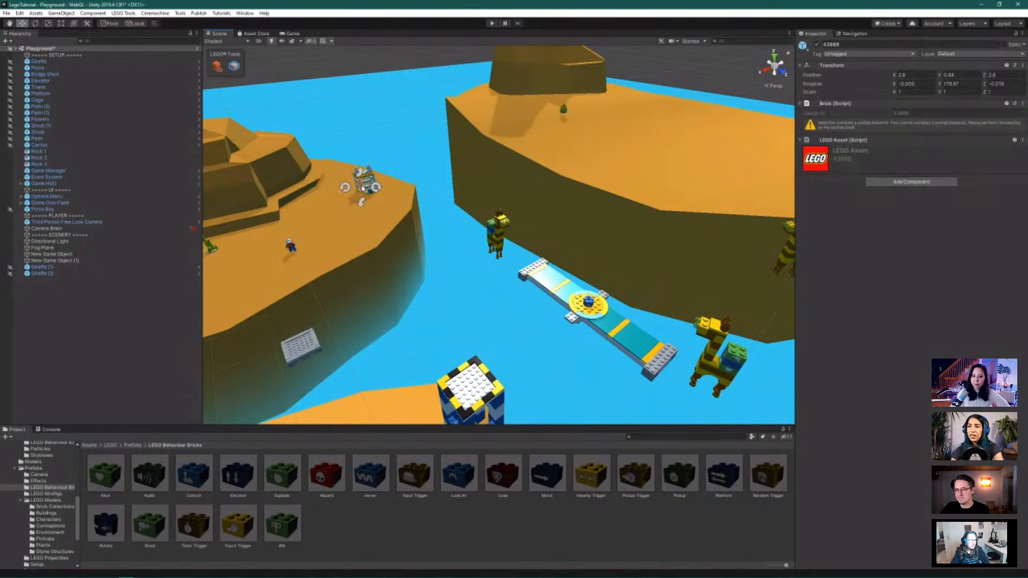
pyautogui.scroll(3, 363, 188)
pyautogui.press('f')
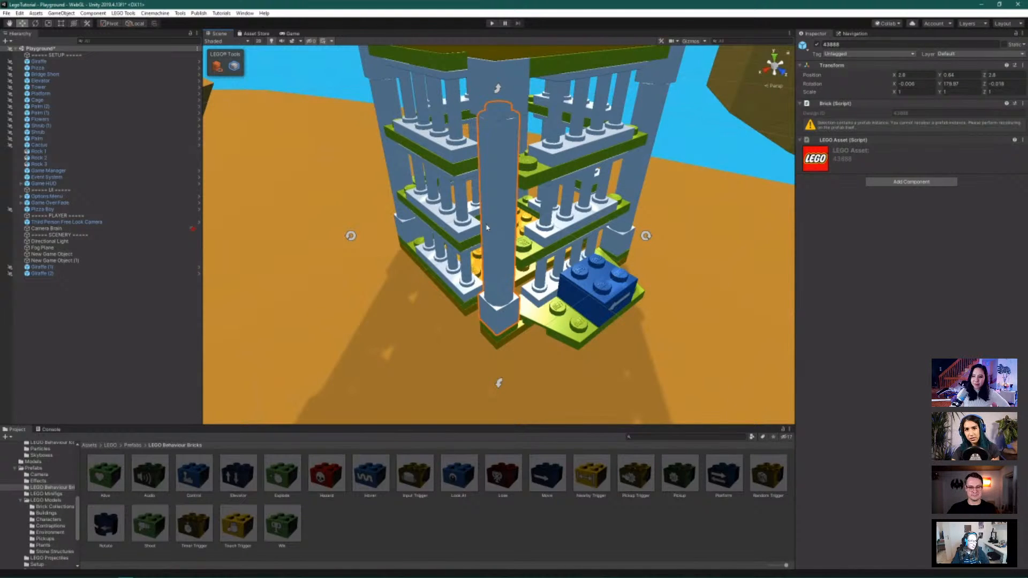
pyautogui.scroll(-4, 487, 228)
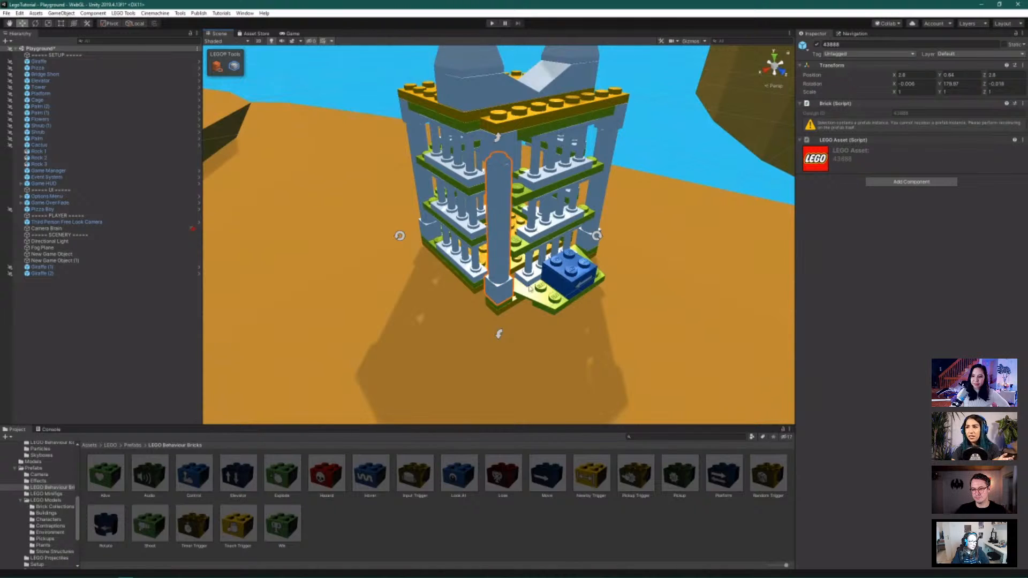
# Browse LEGO Models through Contraptions and Environment to the Pickups prefabs
pyautogui.click(58, 501)
pyautogui.click(59, 525)
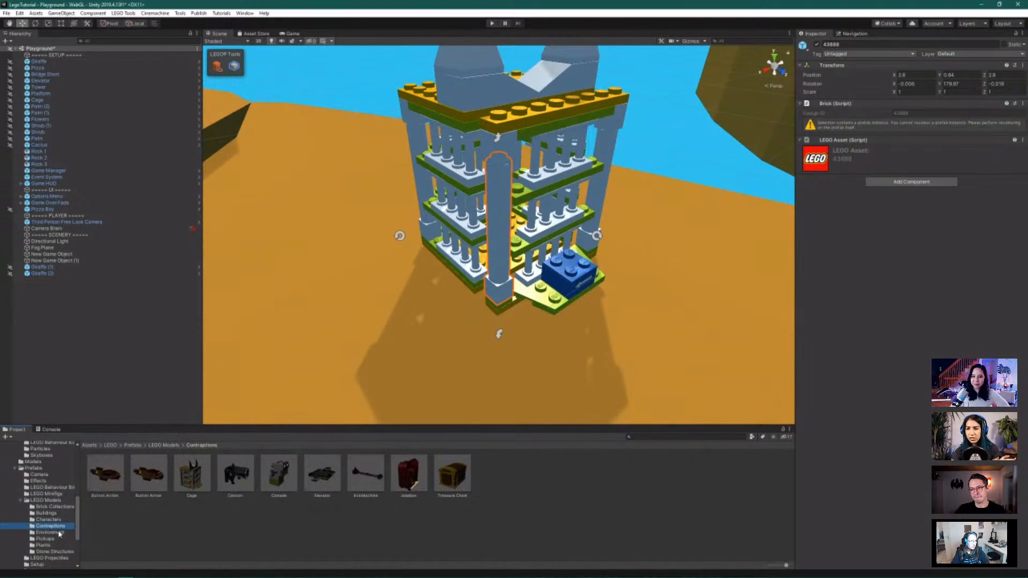
pyautogui.click(48, 532)
pyautogui.click(56, 539)
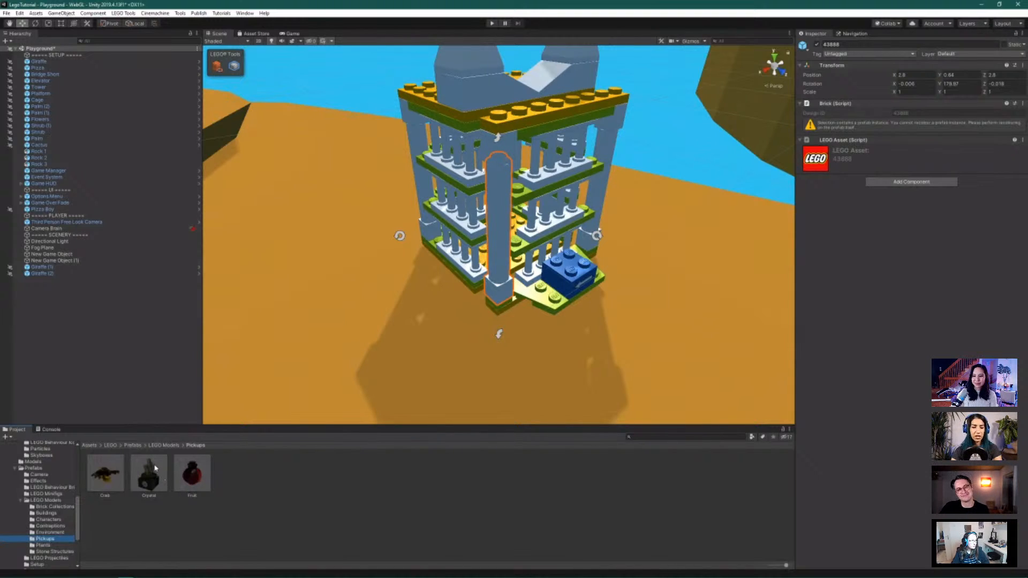
pyautogui.scroll(2, 444, 266)
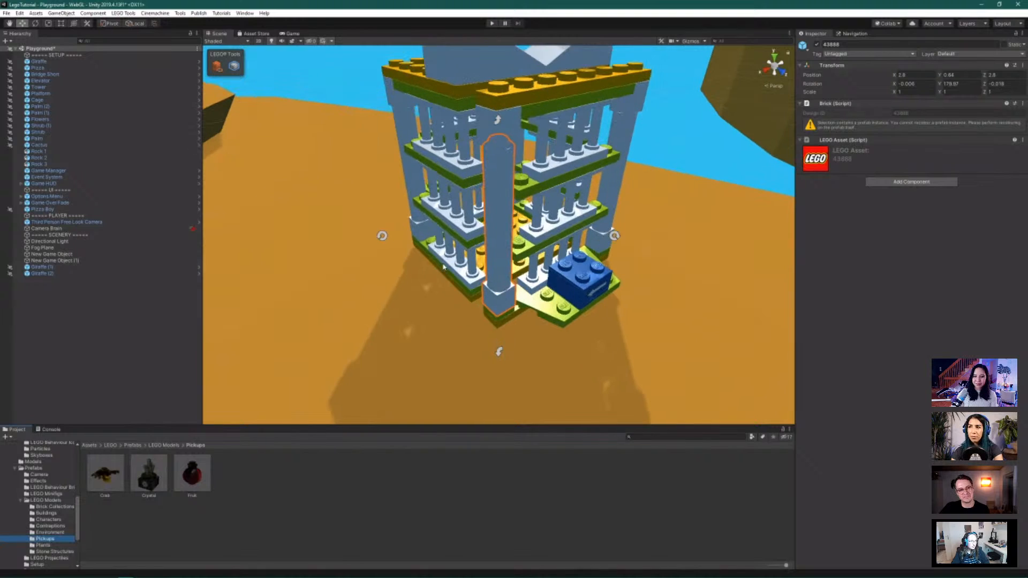
# Drag a Crystal pickup in beside the tower, then drop it onto the tower's yellow floor
pyautogui.click(234, 67)
pyautogui.click(160, 475)
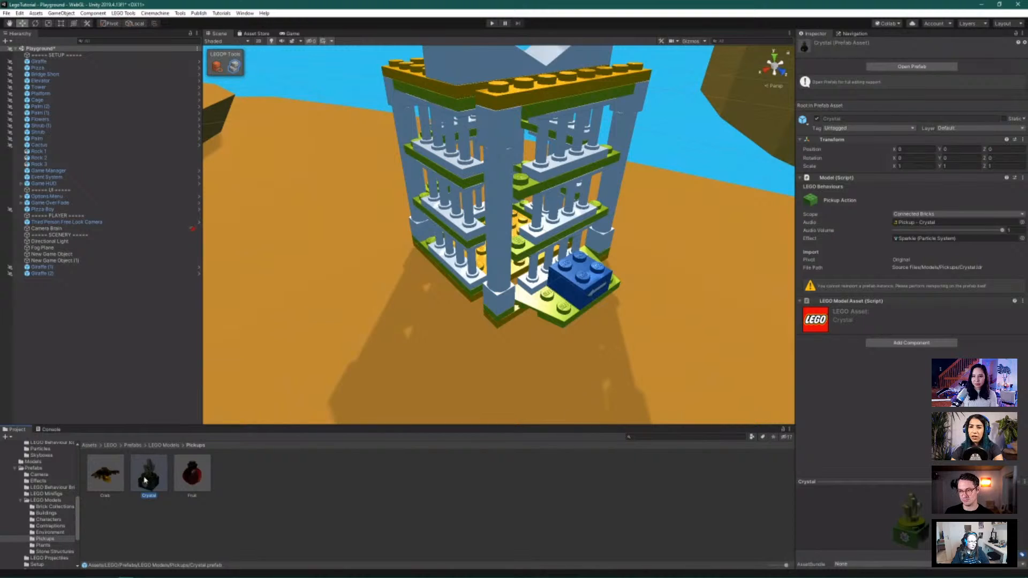
pyautogui.moveTo(145, 481); pyautogui.dragTo(369, 311)
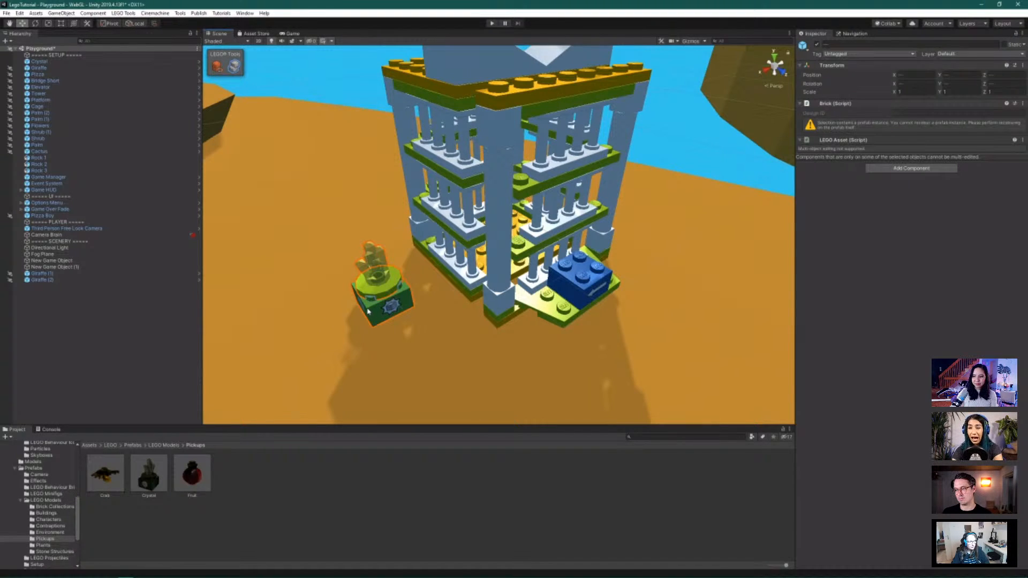
pyautogui.moveTo(368, 311); pyautogui.dragTo(490, 238)
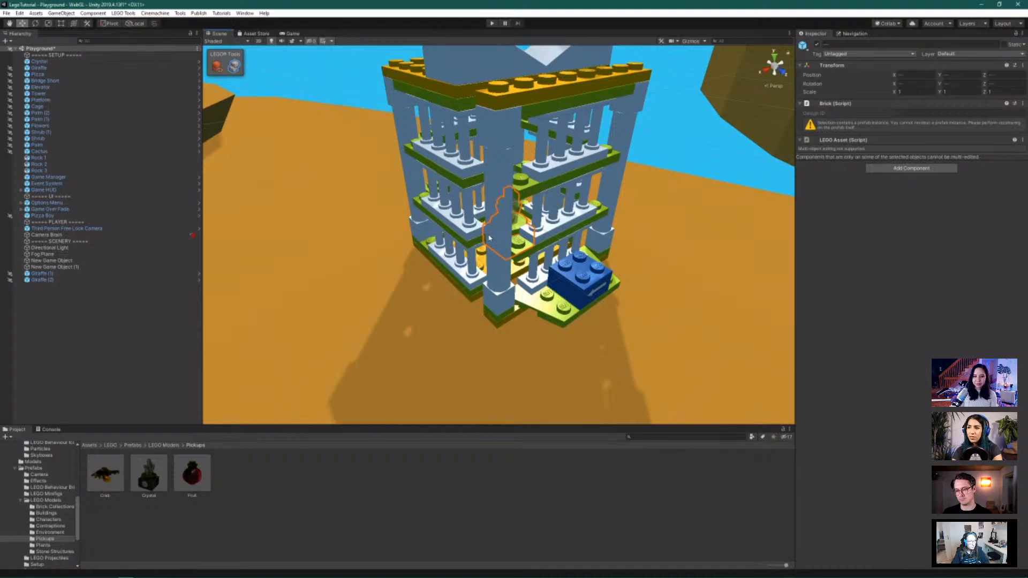
pyautogui.press('f')
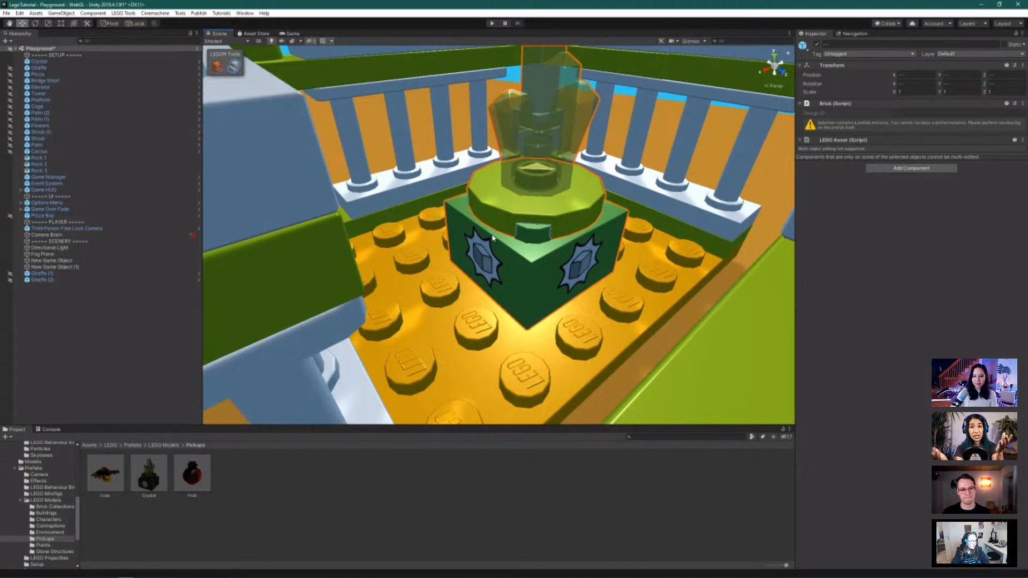
pyautogui.moveTo(493, 238); pyautogui.dragTo(467, 229)
pyautogui.click(463, 222)
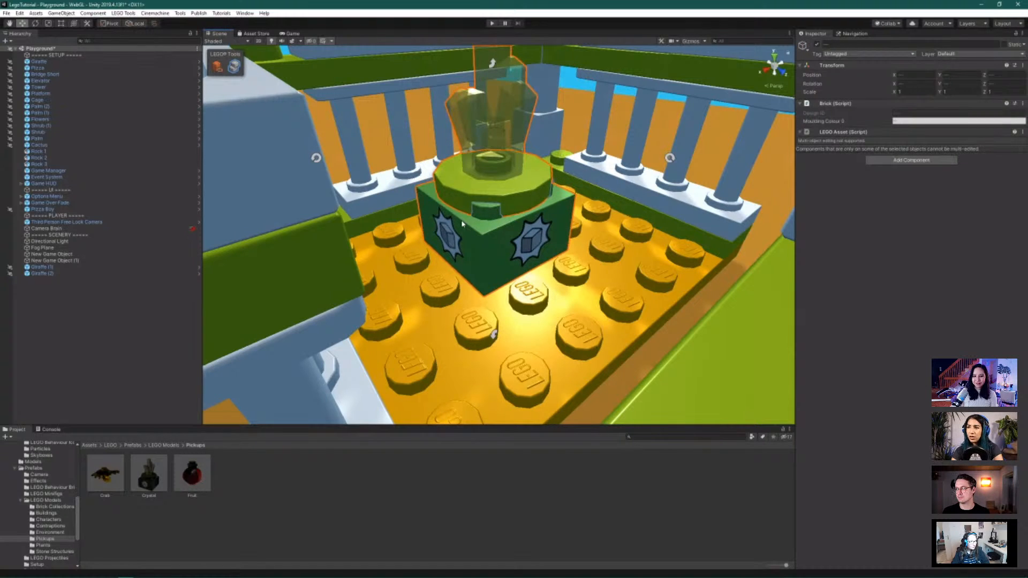
pyautogui.scroll(-8, 464, 224)
pyautogui.scroll(-2, 465, 226)
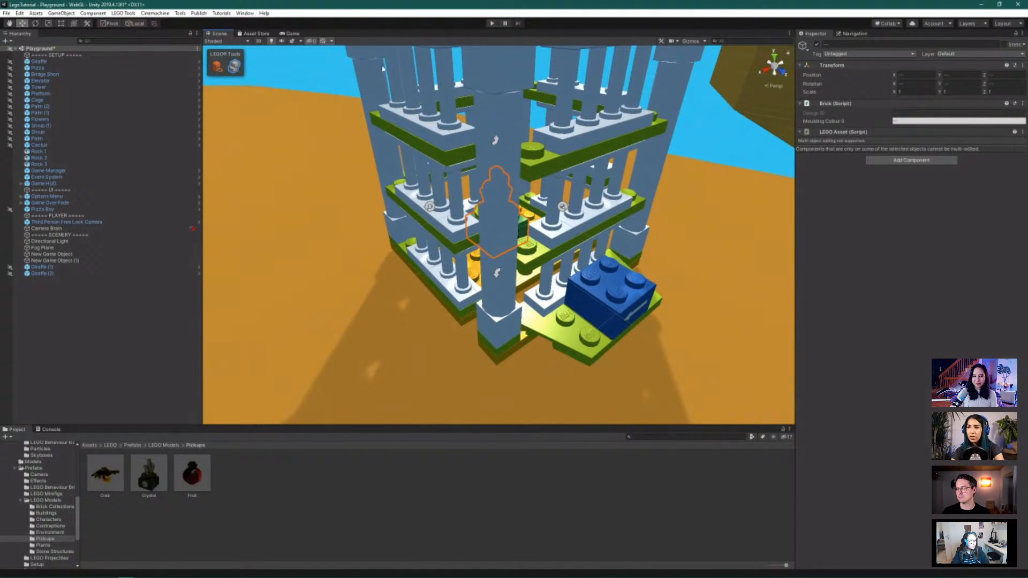
# Play-test the level by running the minifigure toward the crystal tower, then stop the game
pyautogui.click(492, 24)
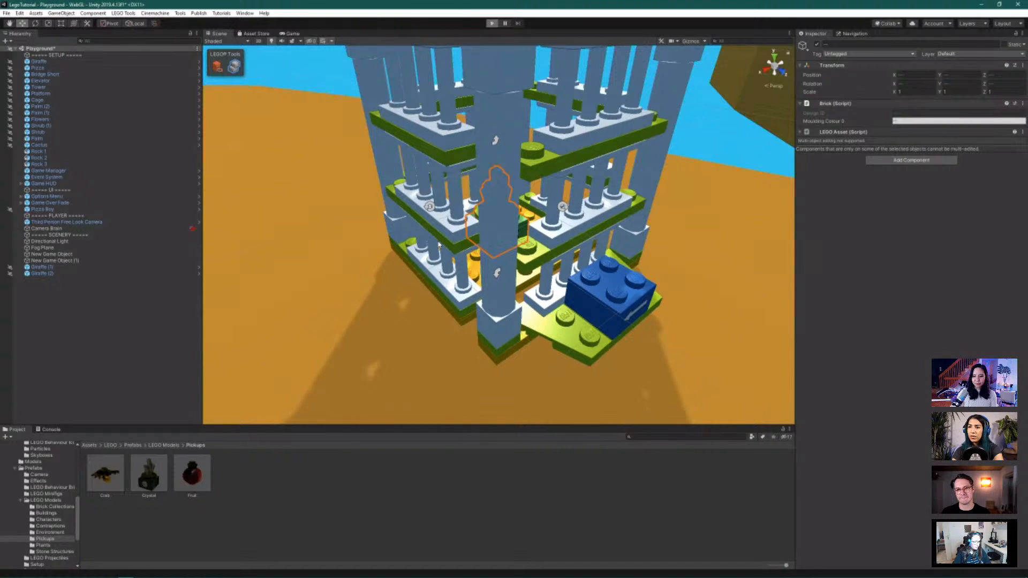
pyautogui.hotkey('ctrl', 'p')
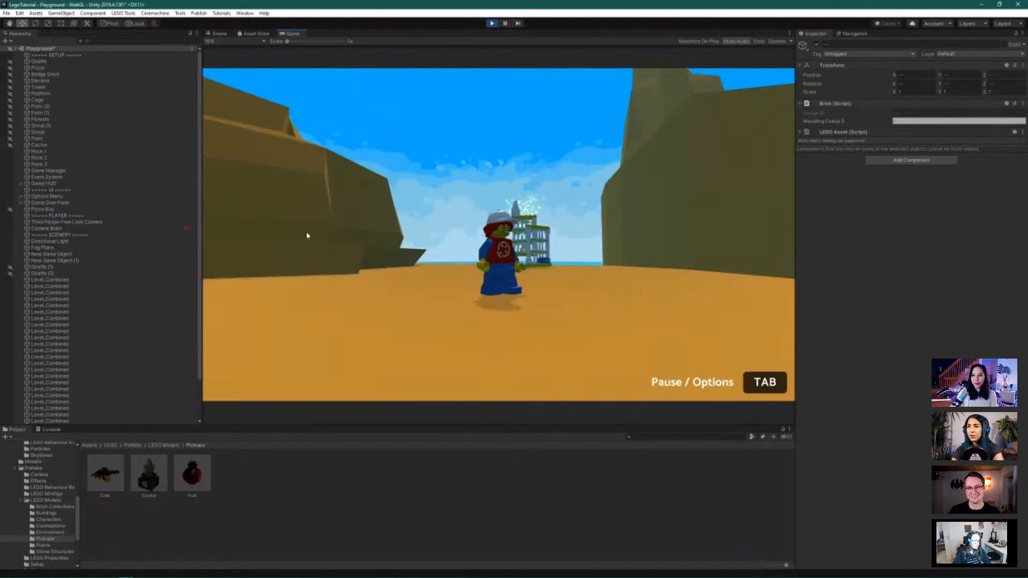
pyautogui.press('w')
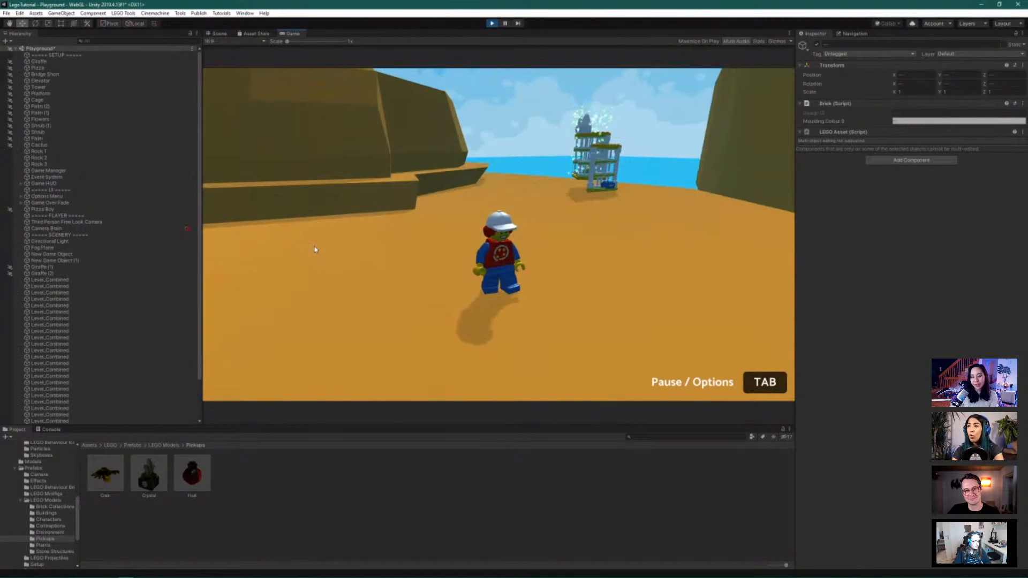
pyautogui.press('w')
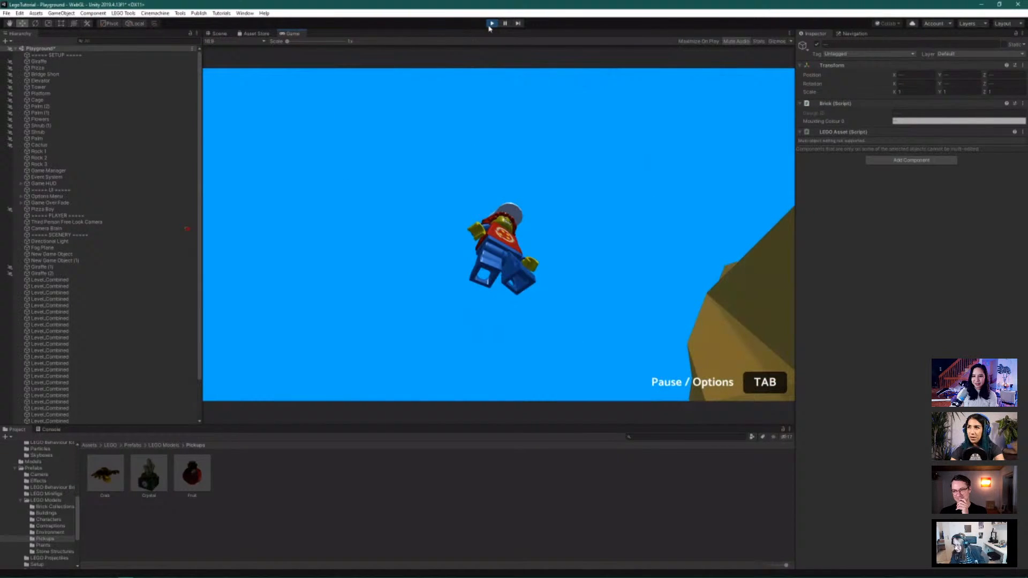
pyautogui.click(490, 25)
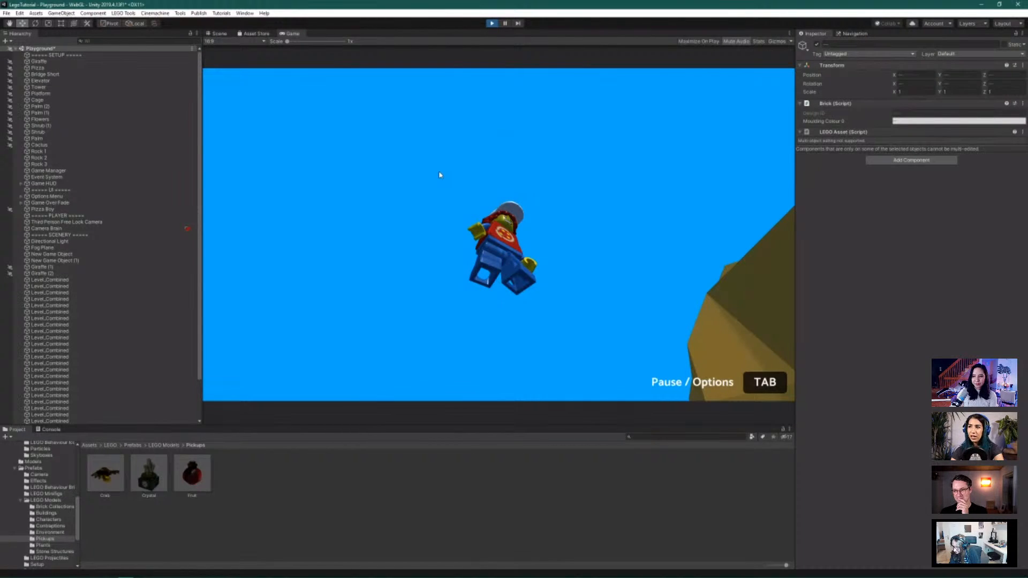
pyautogui.hotkey('ctrl', 'p')
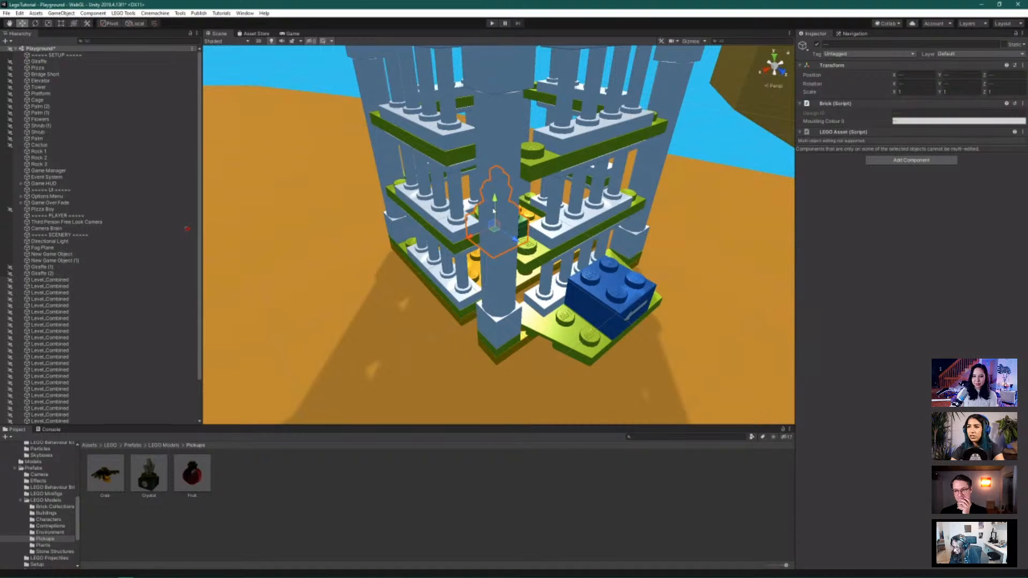
# Turn off LEGO brick building and undo the earlier crystal pickup's placement
pyautogui.press('f')
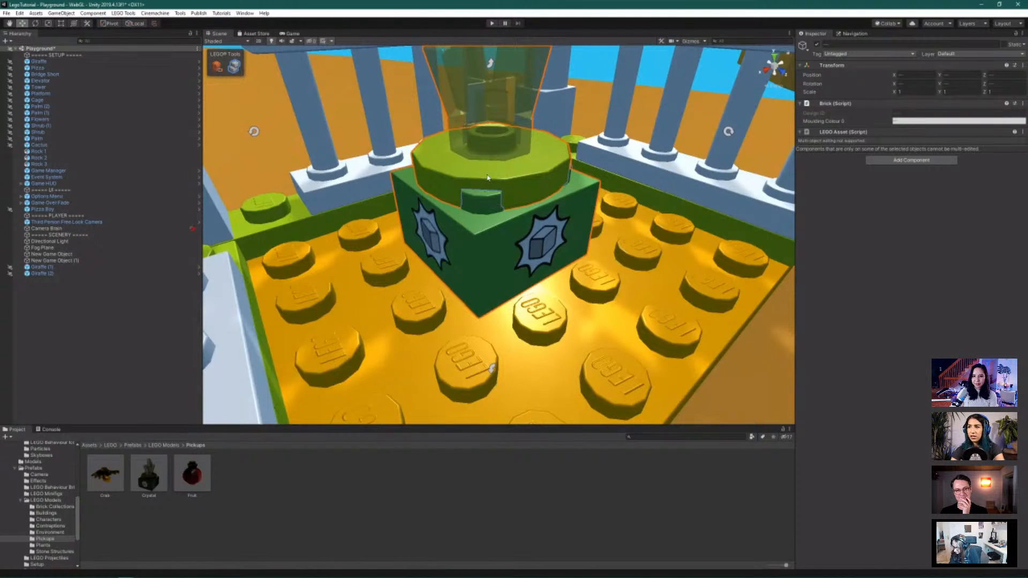
pyautogui.keyDown('alt'); pyautogui.moveTo(487, 176); pyautogui.dragTo(507, 309); pyautogui.keyUp('alt')
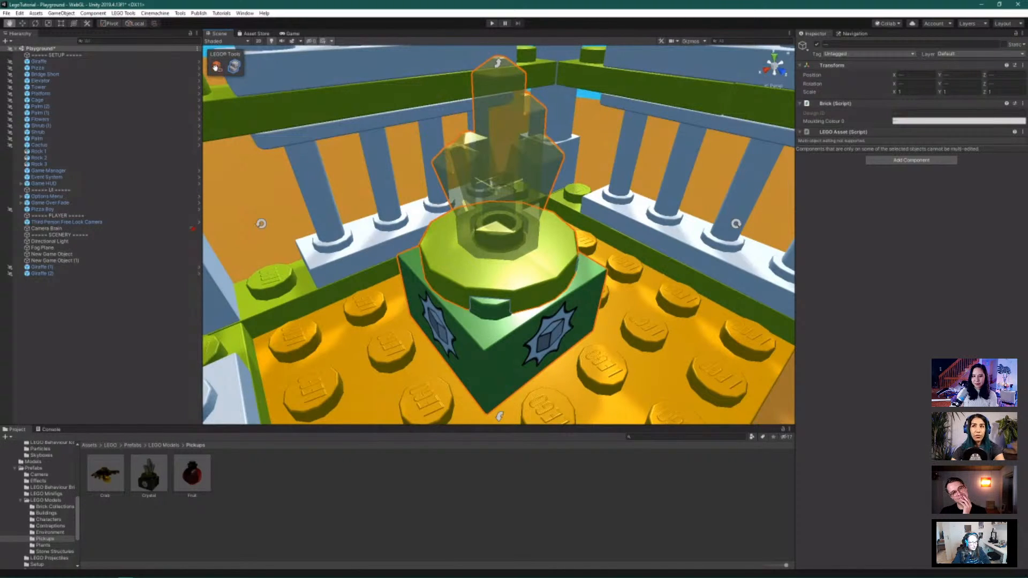
pyautogui.click(217, 66)
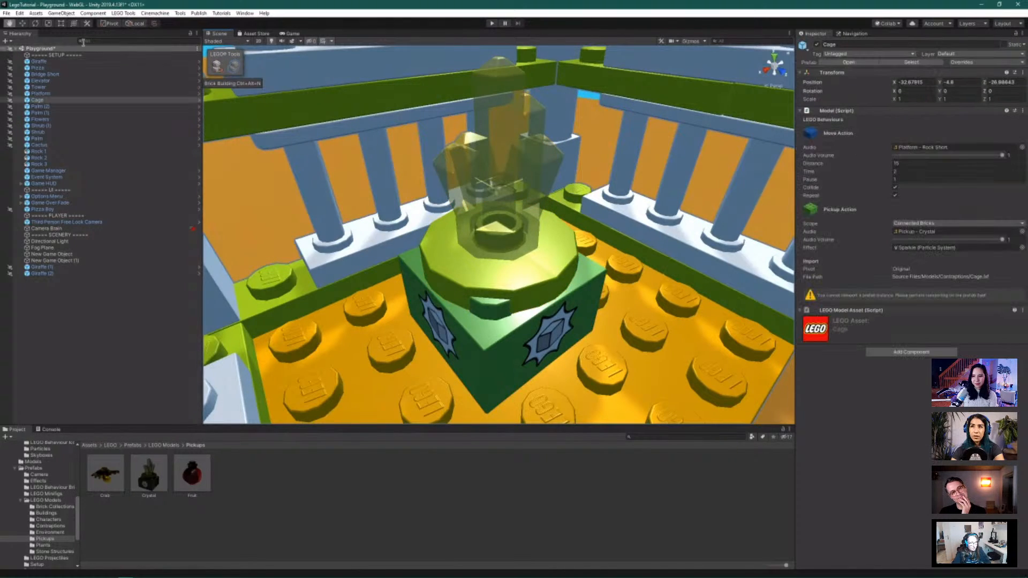
pyautogui.click(22, 24)
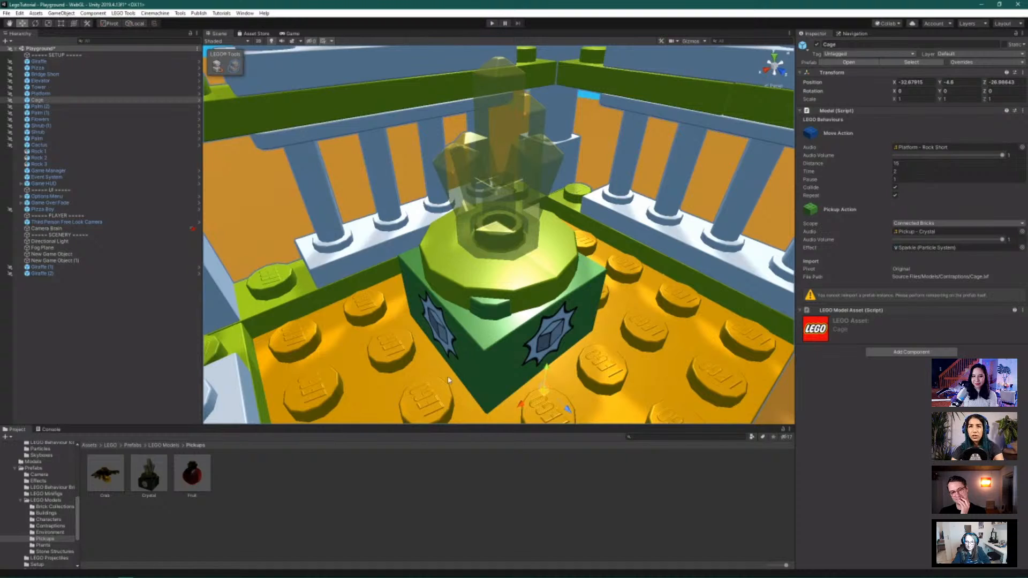
pyautogui.hotkey('ctrl', 'z')
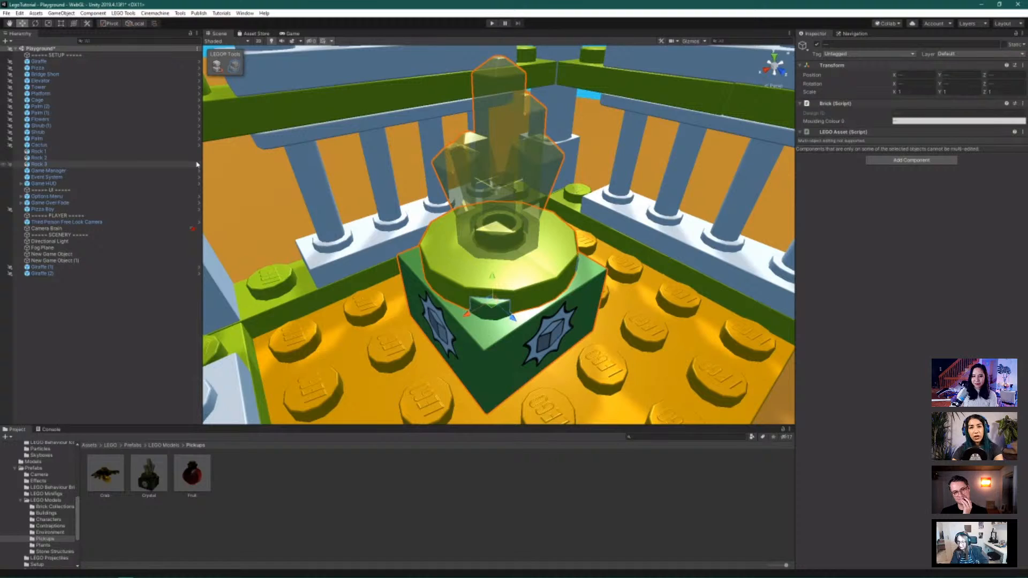
pyautogui.hotkey('ctrl', 'z')
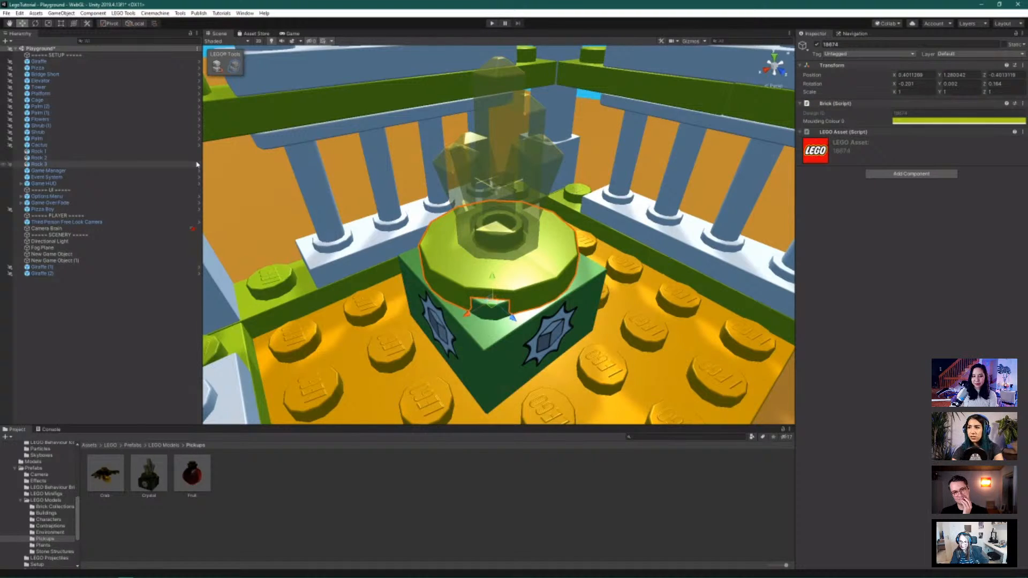
pyautogui.hotkey('ctrl', 'z')
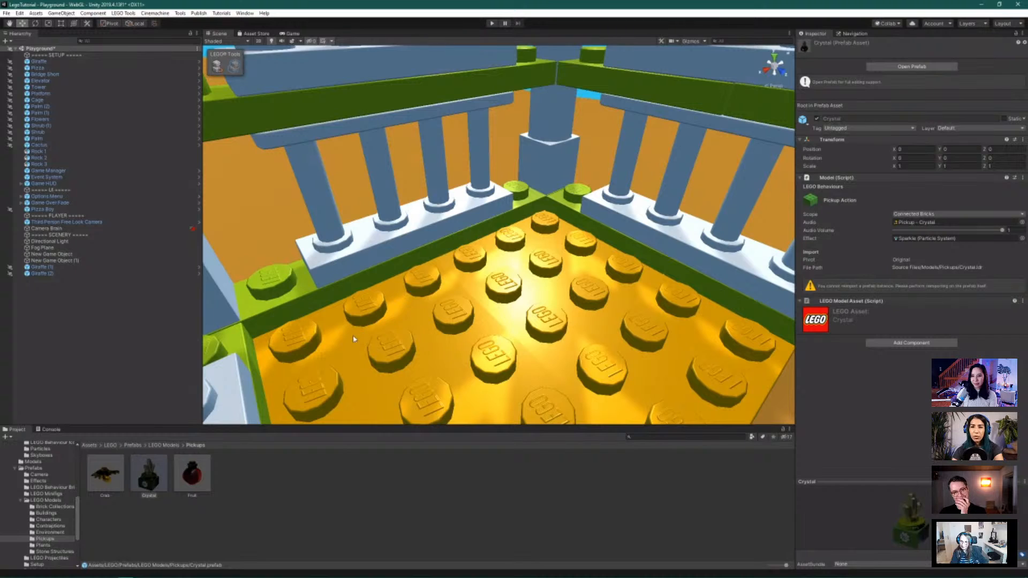
# Drag a fresh Crystal pickup from Pickups into the cage tower, ending at Y -3.541
pyautogui.moveTo(149, 481); pyautogui.dragTo(466, 277)
pyautogui.scroll(-5, 504, 309)
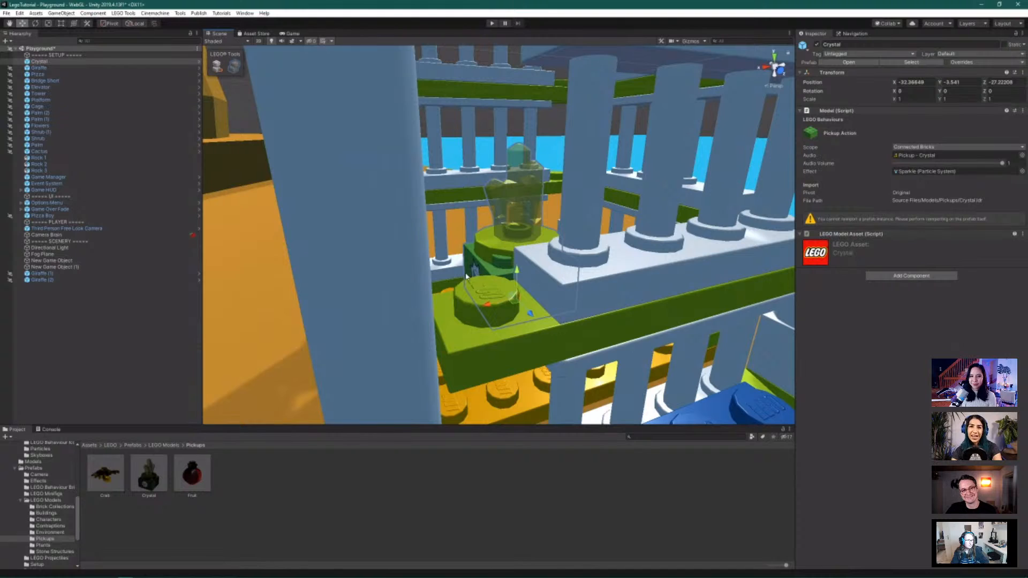
pyautogui.scroll(-8, 466, 276)
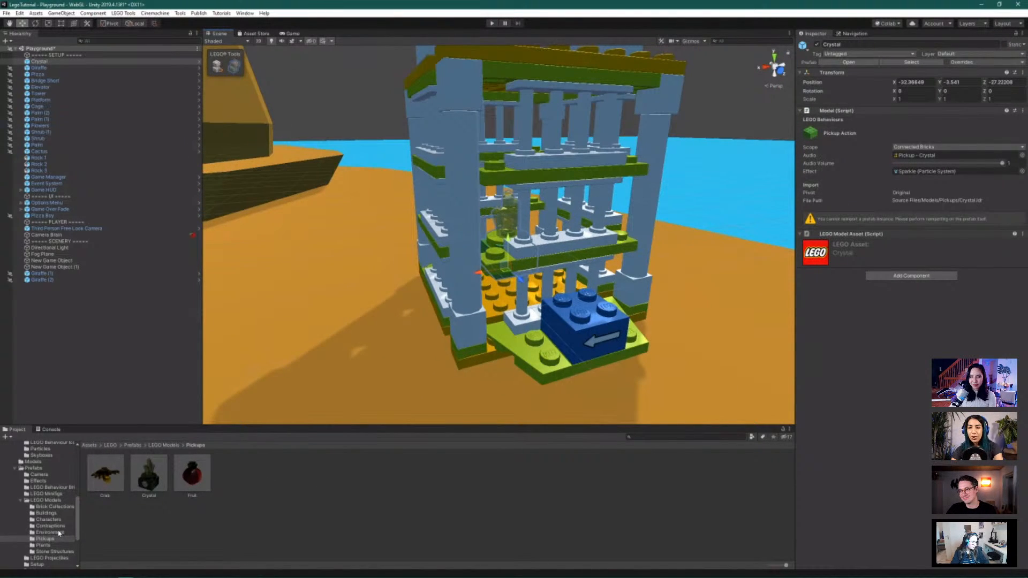
# Place a Statue prefab from Stone Structures on the sand beside the tower, at Y -4.8
pyautogui.scroll(-5, 43, 527)
pyautogui.click(35, 519)
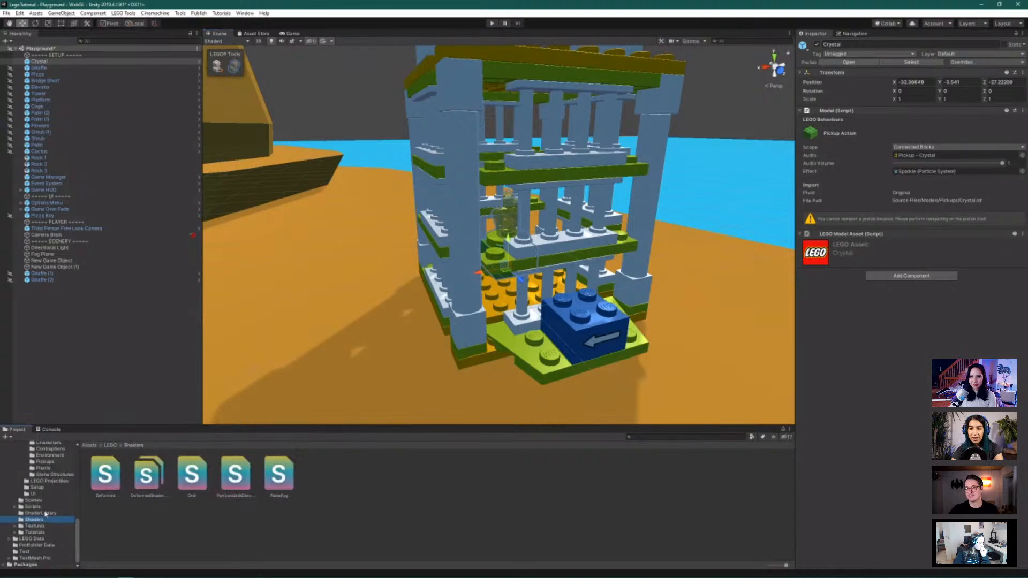
pyautogui.click(54, 474)
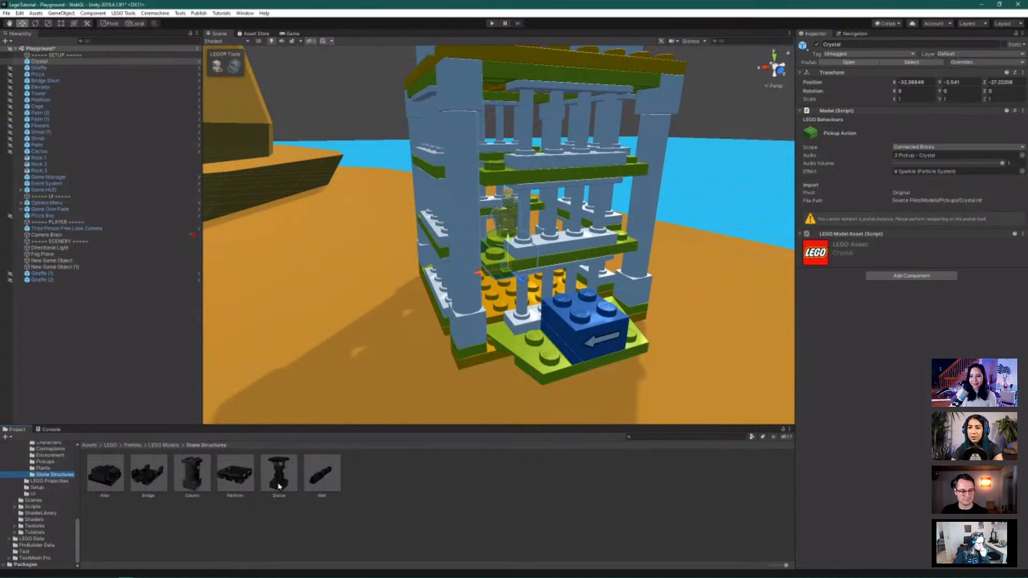
pyautogui.moveTo(279, 486); pyautogui.dragTo(301, 243)
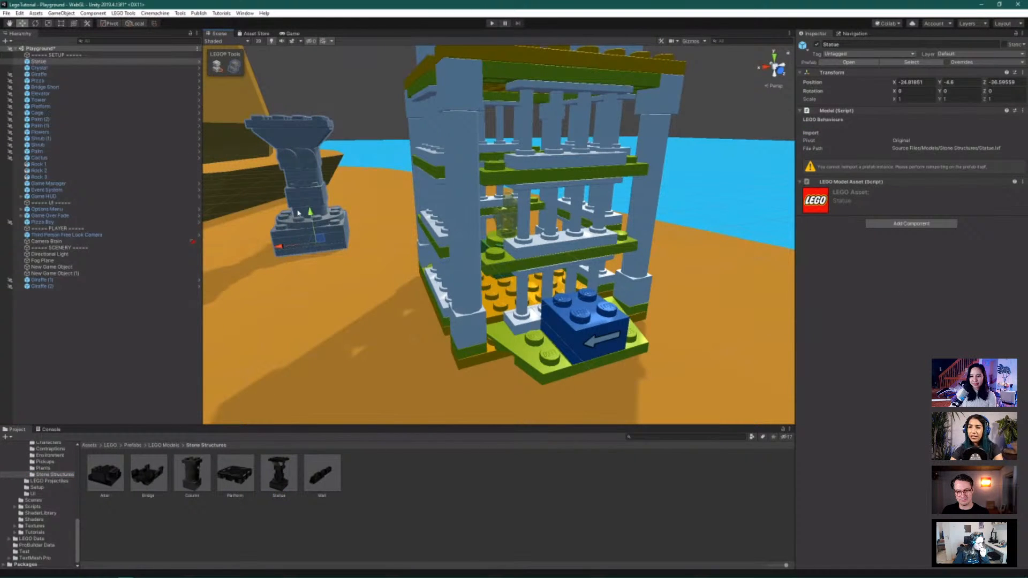
pyautogui.press('f')
pyautogui.scroll(-8, 429, 223)
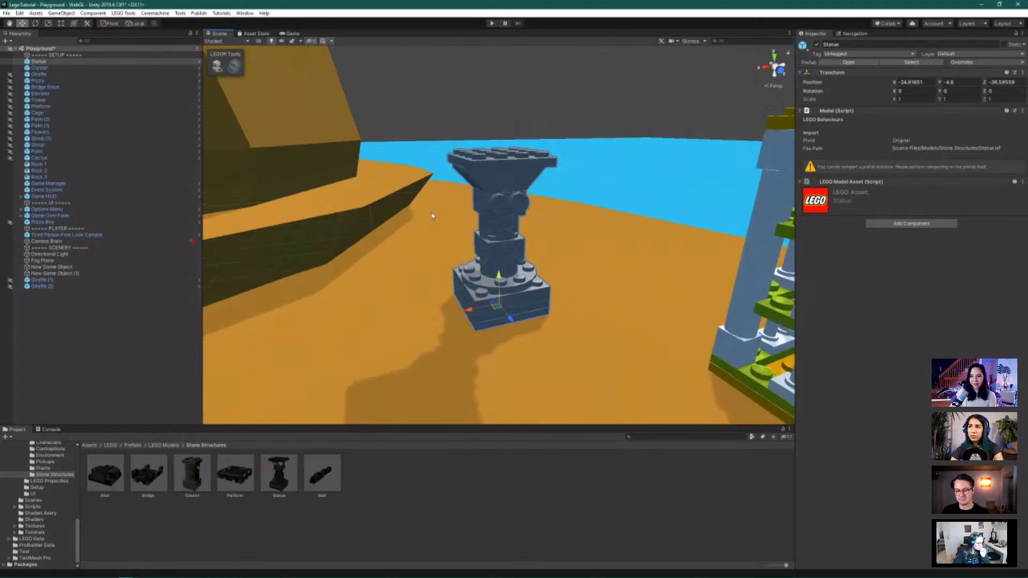
pyautogui.keyDown('alt'); pyautogui.moveTo(474, 174); pyautogui.dragTo(473, 257); pyautogui.keyUp('alt')
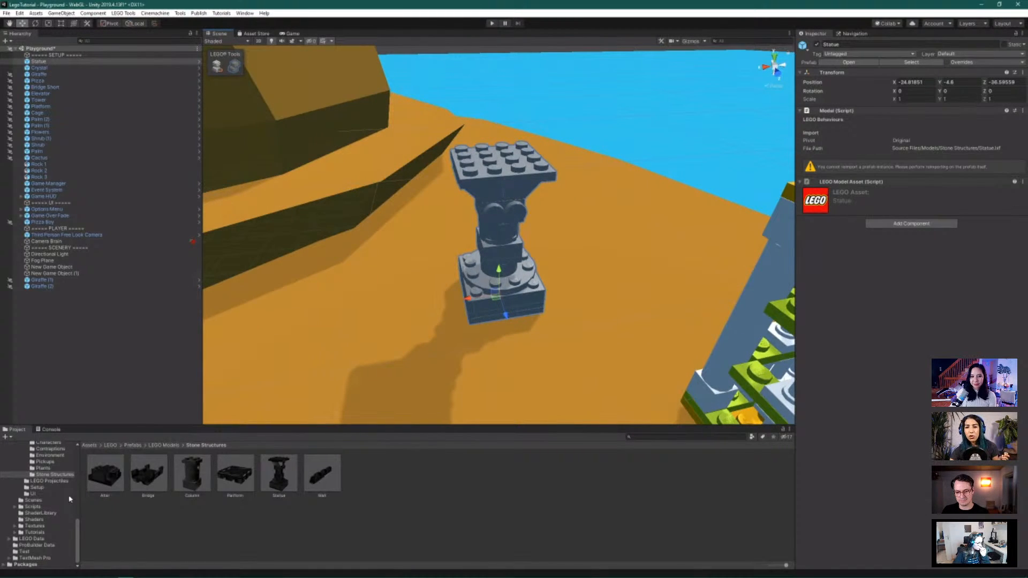
pyautogui.scroll(3, 70, 499)
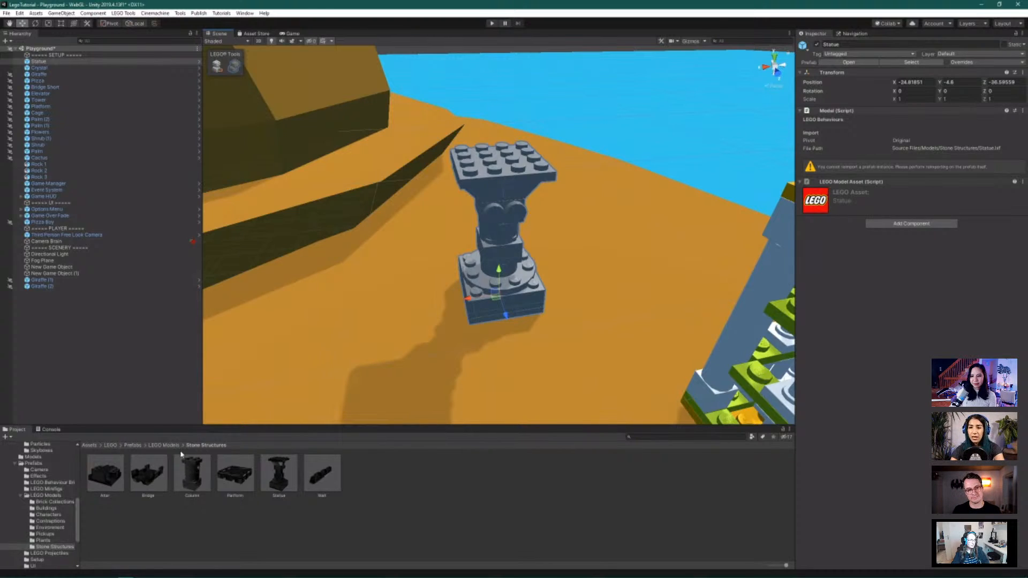
# Add a Win brick from LEGO Behaviour Bricks and snap it onto the statue's top with brick building on
pyautogui.click(48, 483)
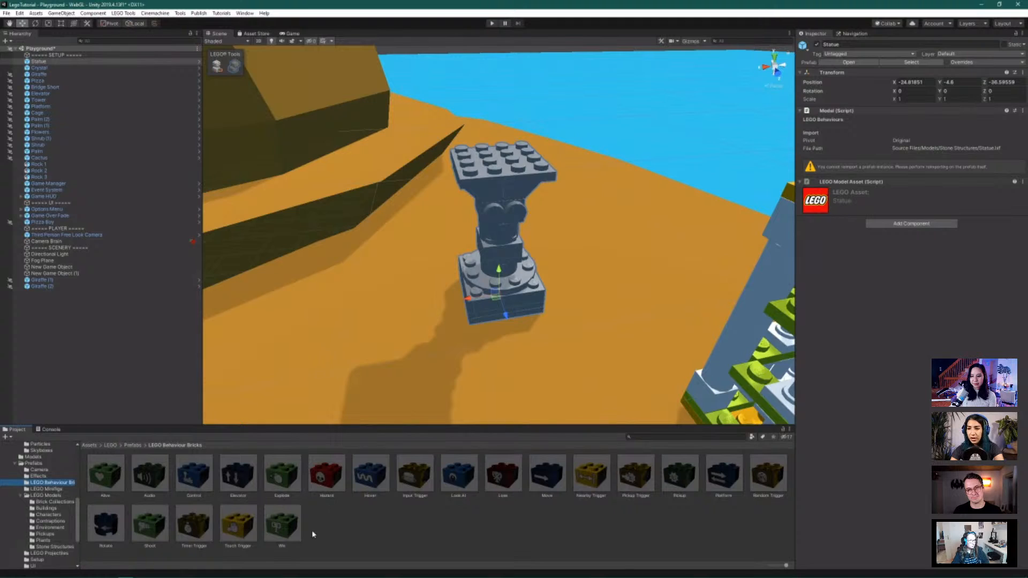
pyautogui.moveTo(282, 522); pyautogui.dragTo(504, 160)
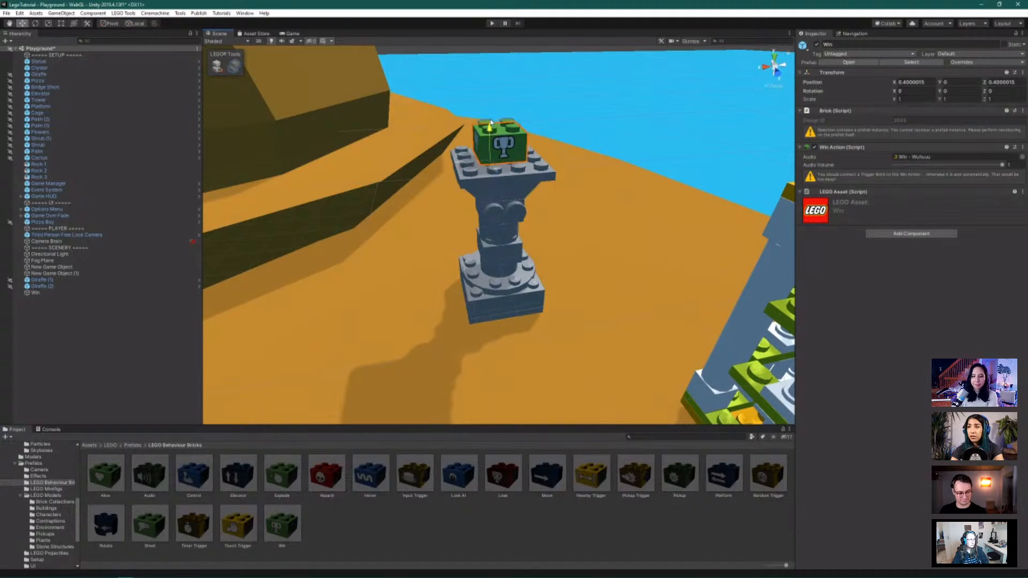
pyautogui.moveTo(490, 122); pyautogui.dragTo(489, 95)
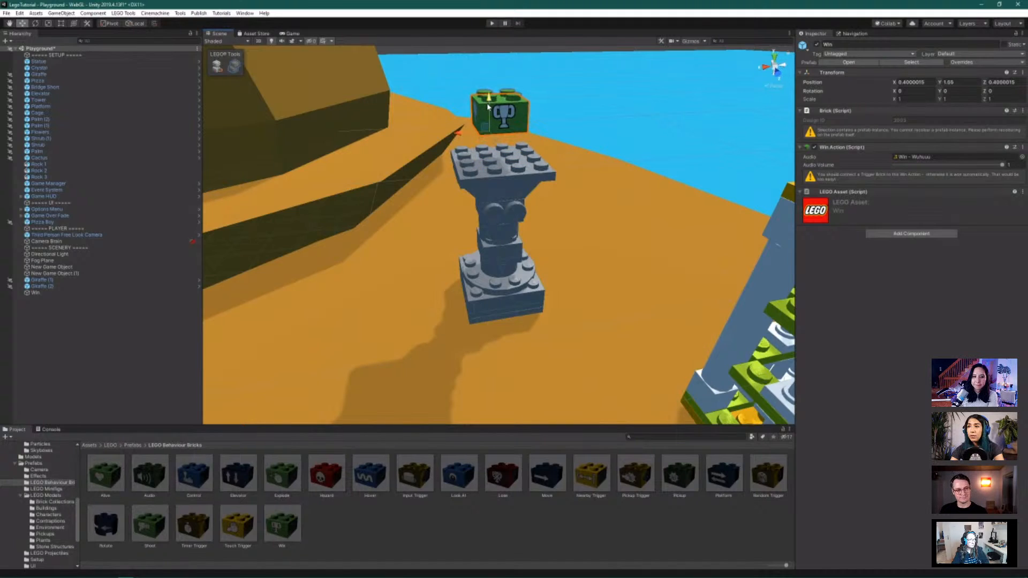
pyautogui.click(216, 65)
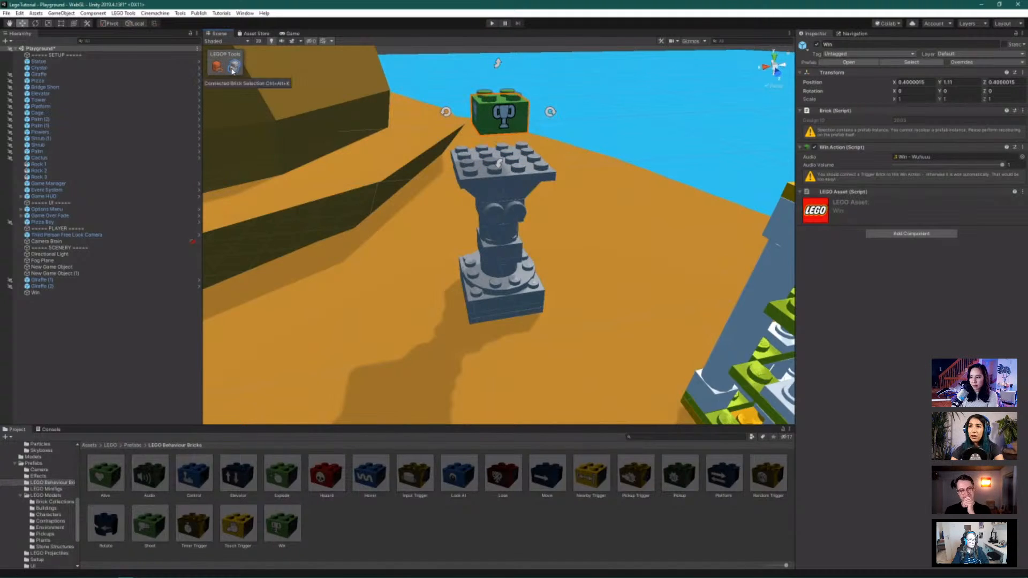
pyautogui.moveTo(499, 113); pyautogui.dragTo(491, 164)
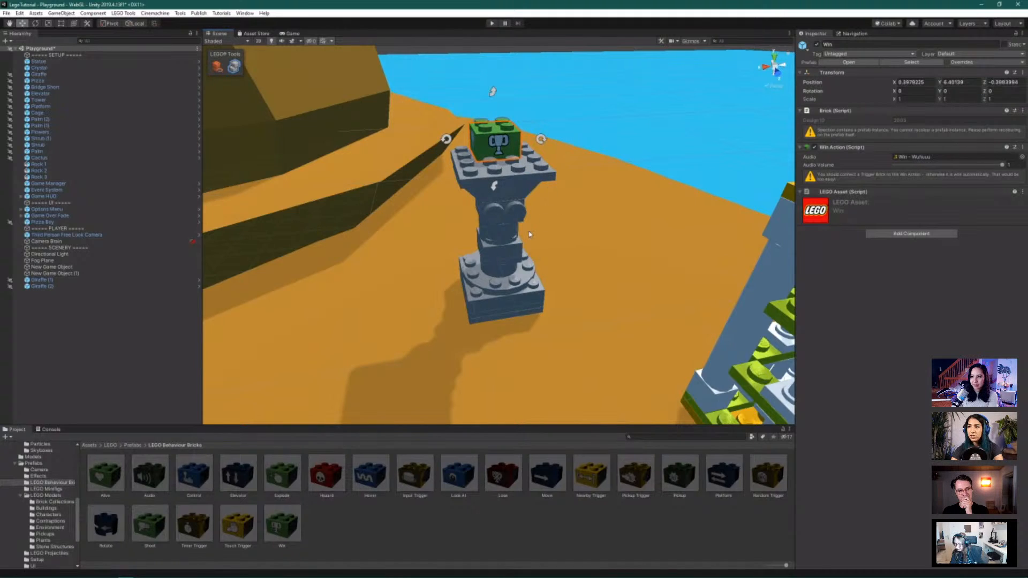
pyautogui.keyDown('alt'); pyautogui.moveTo(522, 222); pyautogui.dragTo(582, 229); pyautogui.keyUp('alt')
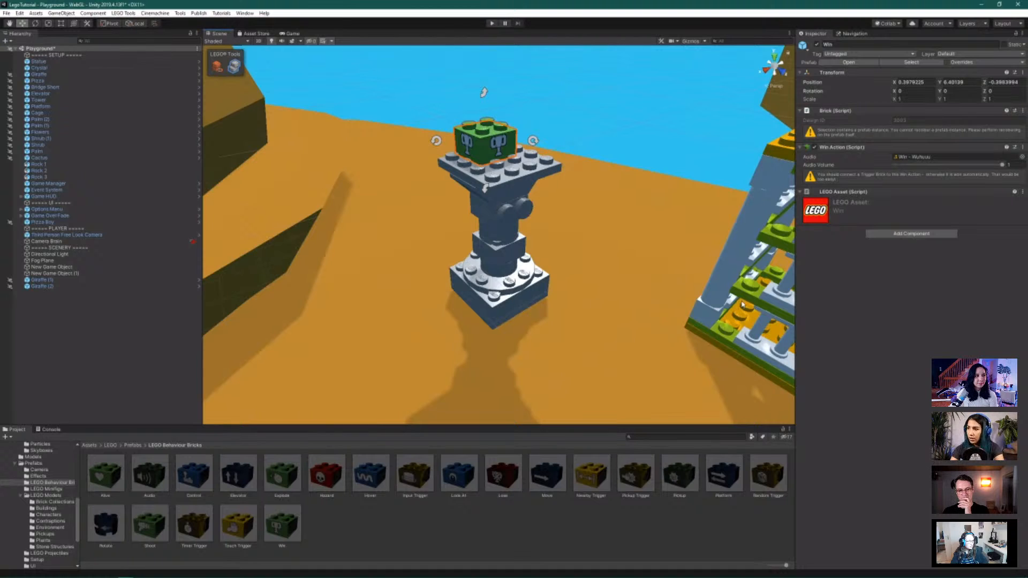
pyautogui.scroll(-5, 742, 303)
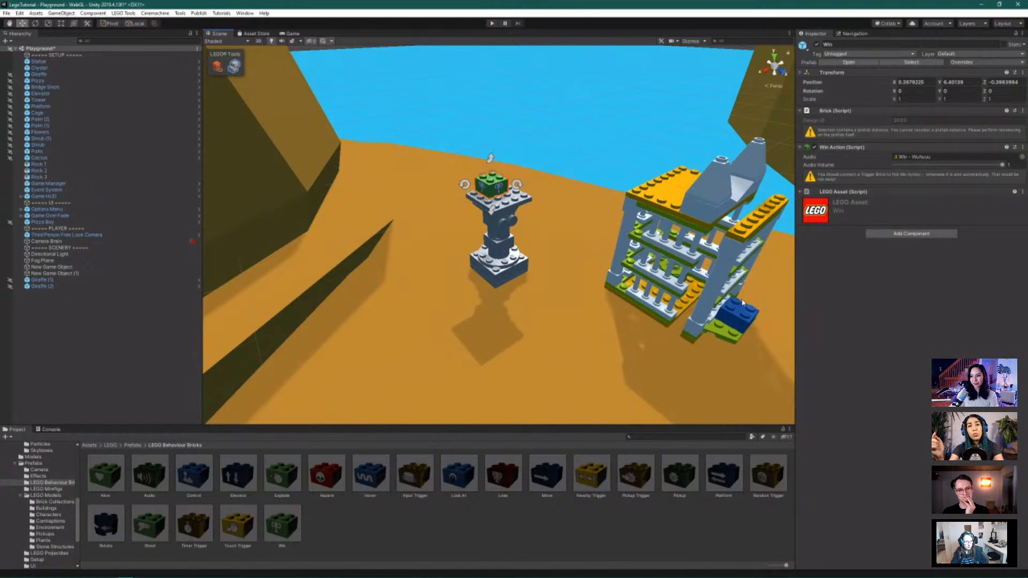
# Place a Touch Trigger brick near the tower and set its Target to Specific Actions
pyautogui.keyDown('alt'); pyautogui.moveTo(676, 355); pyautogui.dragTo(629, 352); pyautogui.keyUp('alt')
pyautogui.moveTo(243, 530); pyautogui.dragTo(563, 362)
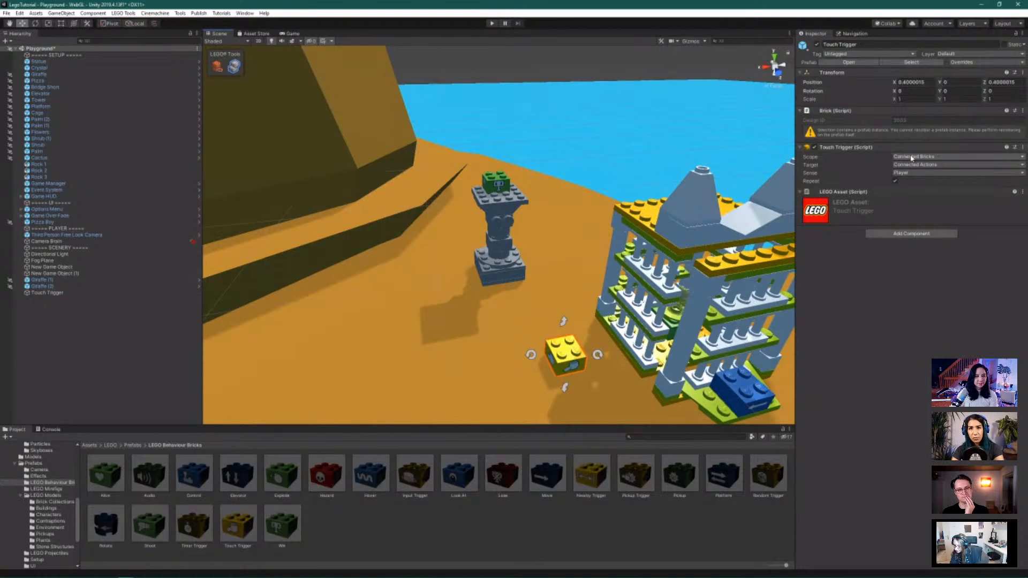
pyautogui.click(916, 165)
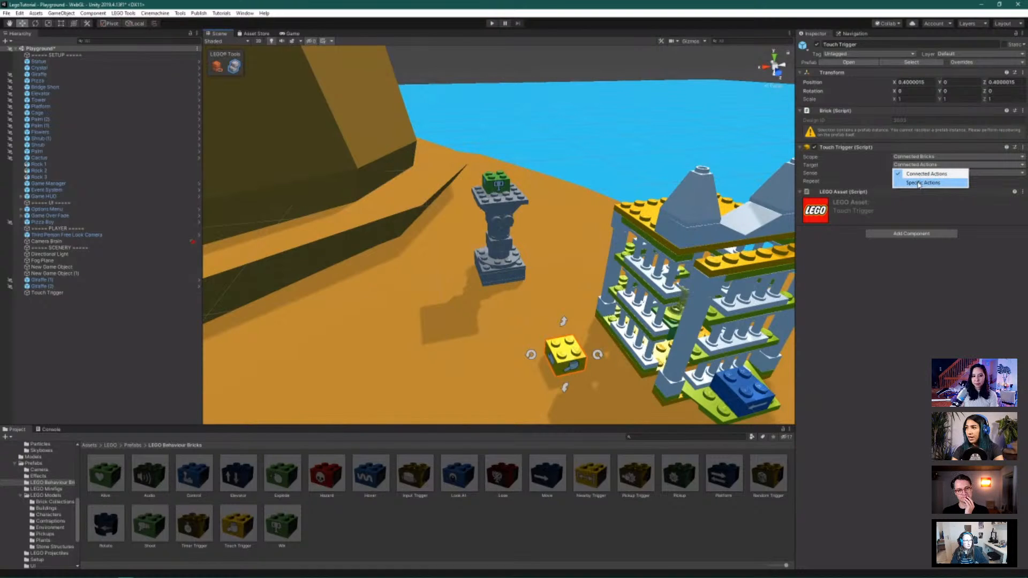
pyautogui.click(917, 182)
# Give the trigger one specific action slot and assign it the Statue's Win action
pyautogui.click(914, 181)
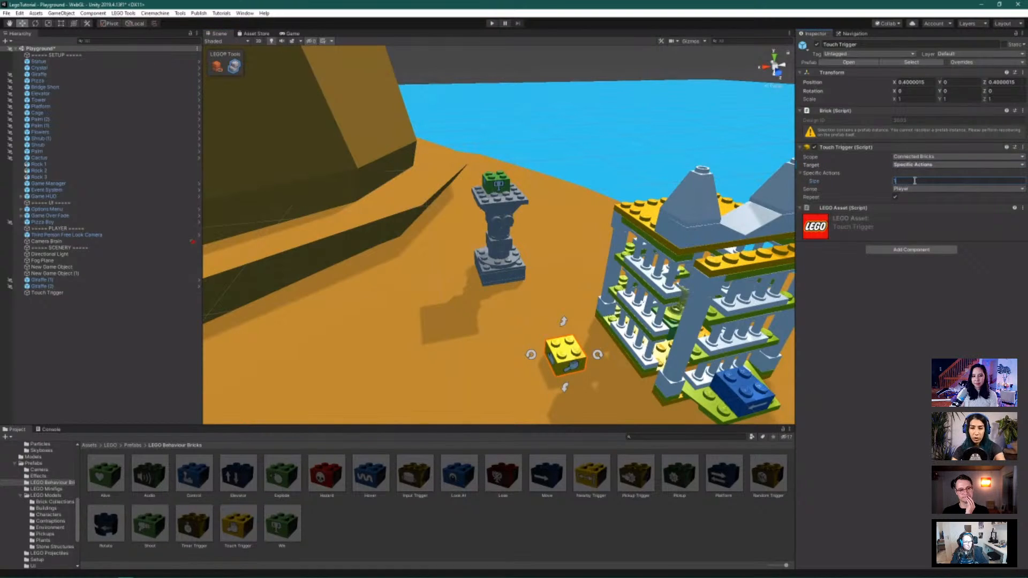
pyautogui.write('1')
pyautogui.press('Return')
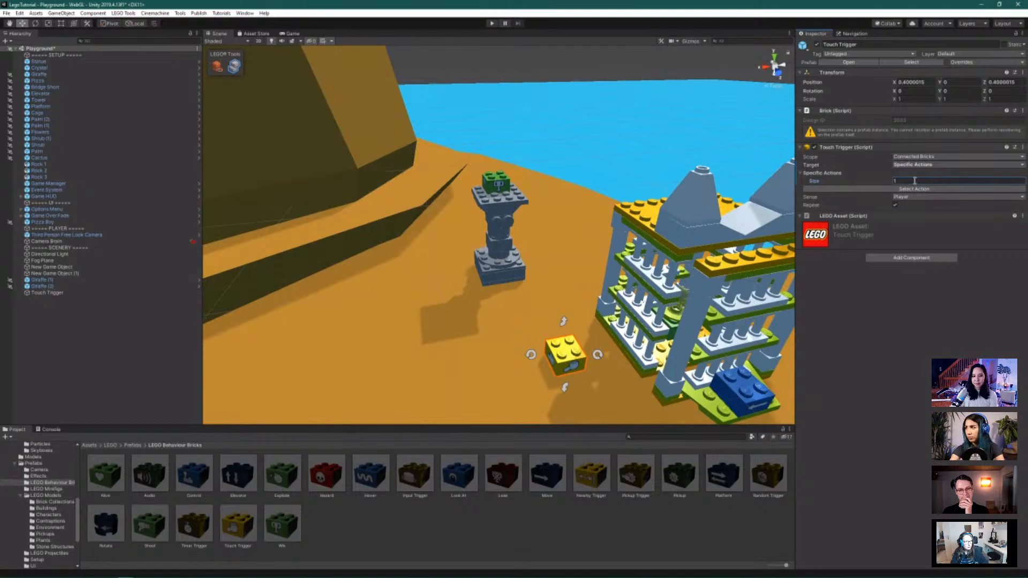
pyautogui.click(913, 190)
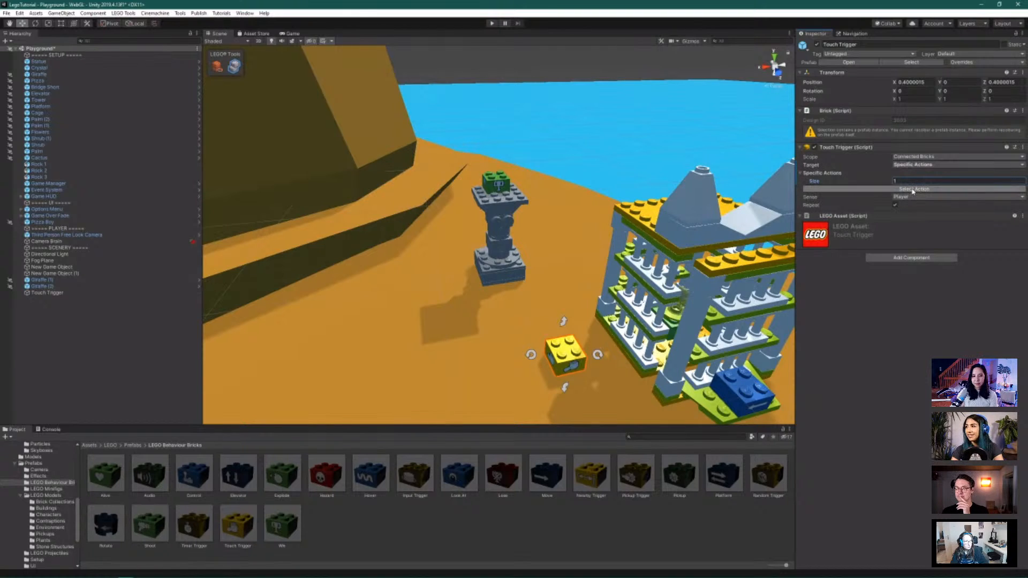
pyautogui.click(381, 177)
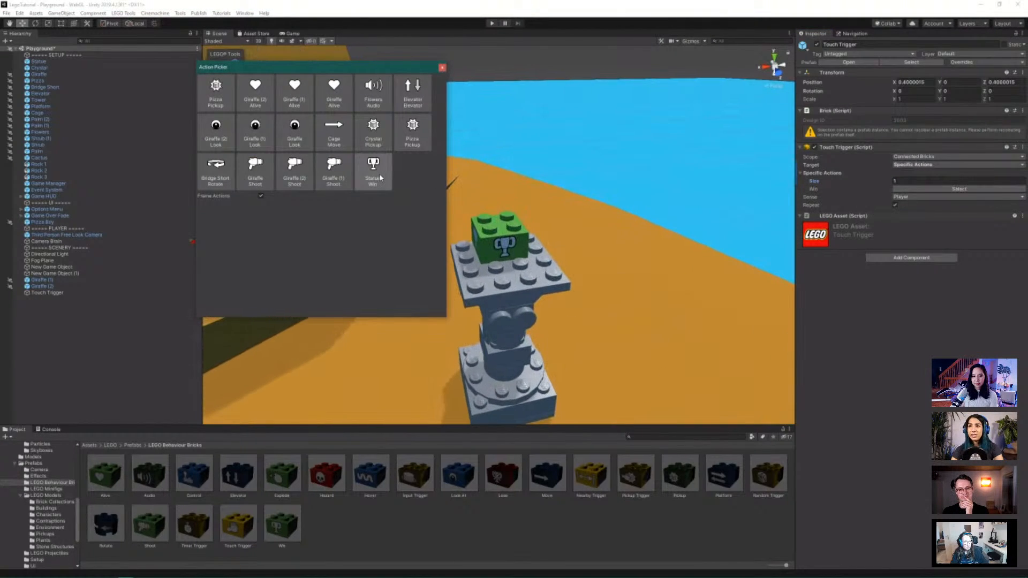
pyautogui.click(379, 174)
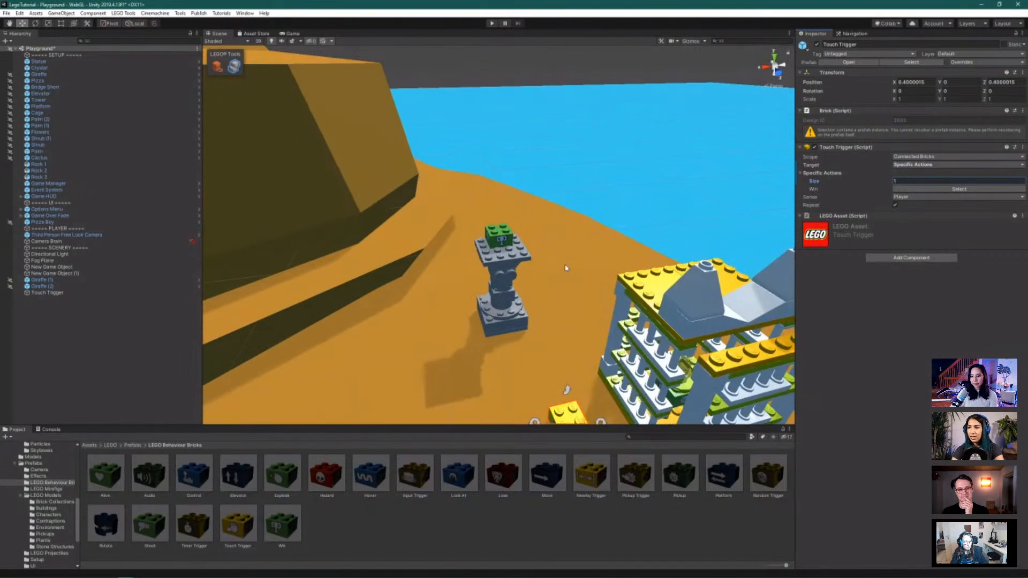
# Move the Crystal with its green brick onto the yellow brick, toggling brick-building mode as needed
pyautogui.press('f')
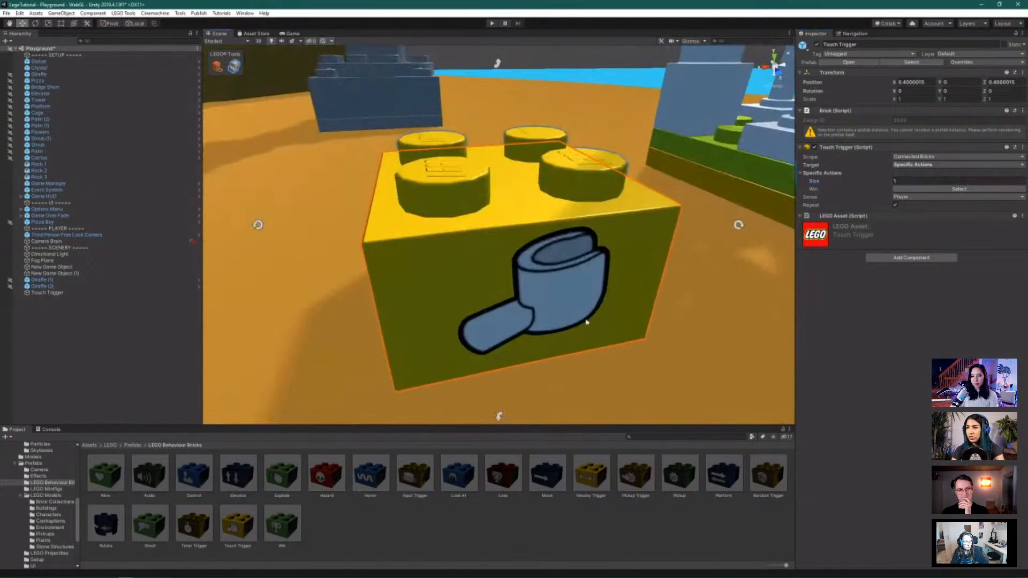
pyautogui.scroll(-8, 586, 284)
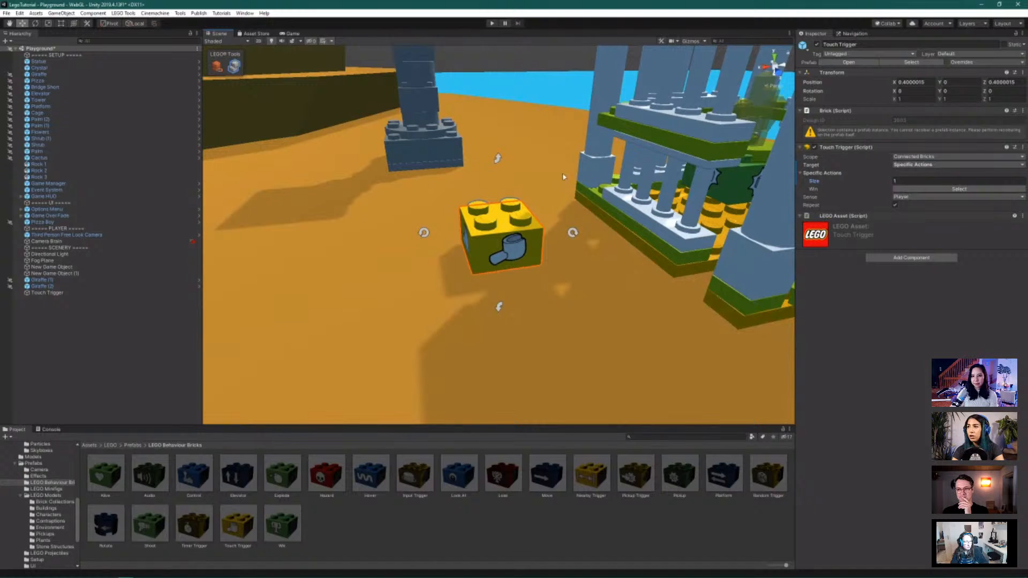
pyautogui.click(40, 68)
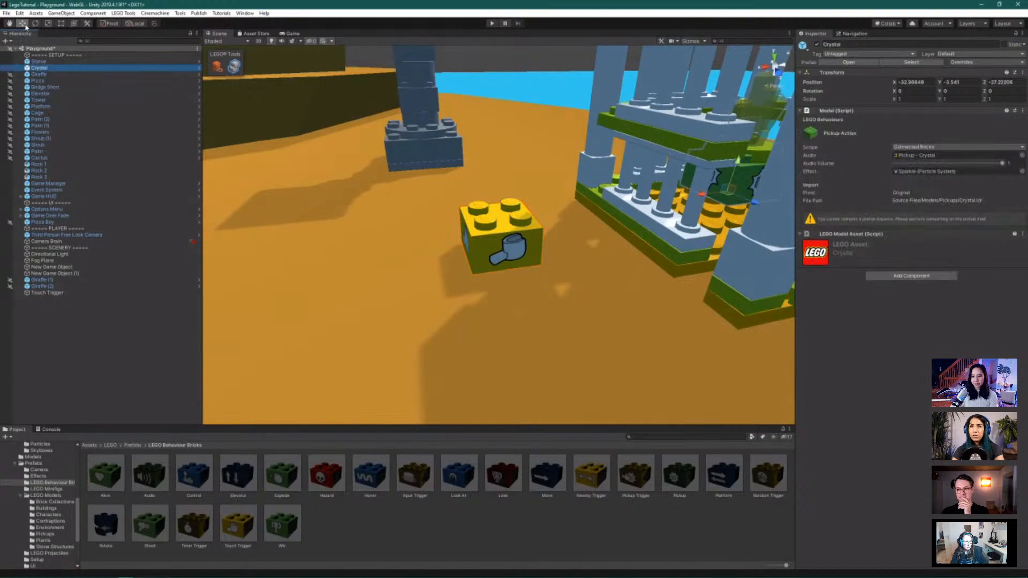
pyautogui.moveTo(704, 196); pyautogui.dragTo(503, 165)
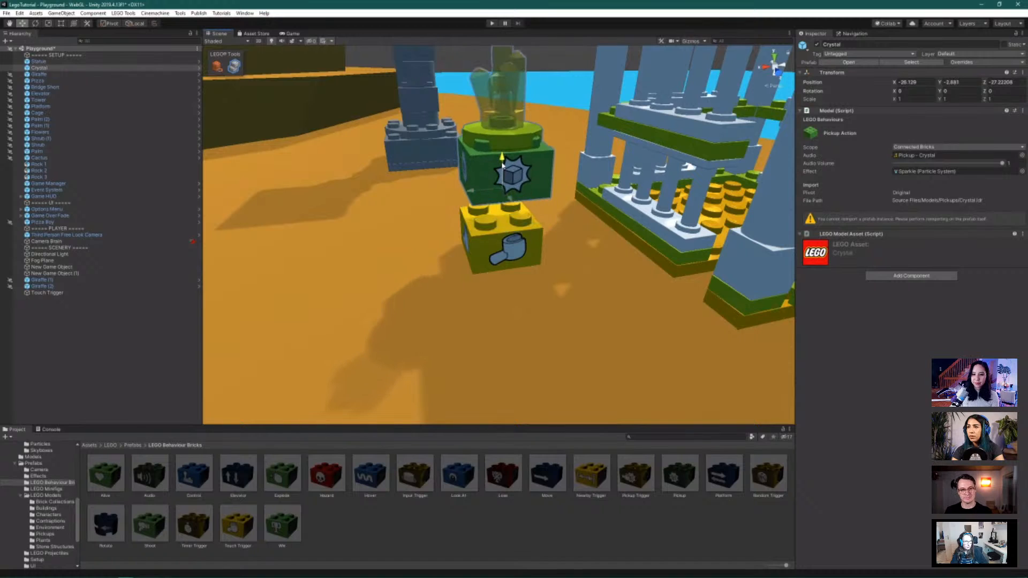
pyautogui.click(217, 66)
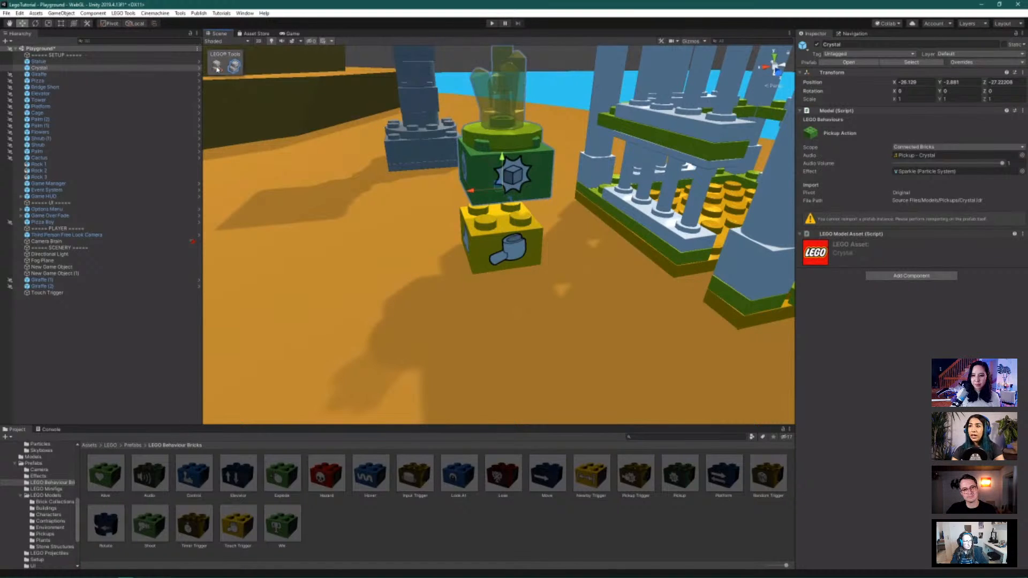
pyautogui.click(527, 182)
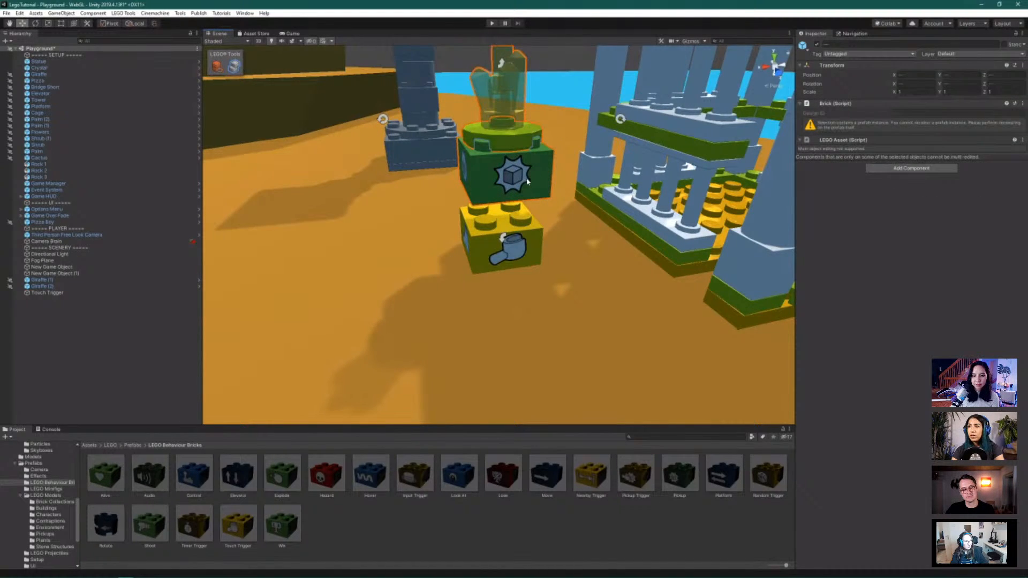
pyautogui.moveTo(527, 182); pyautogui.dragTo(494, 215)
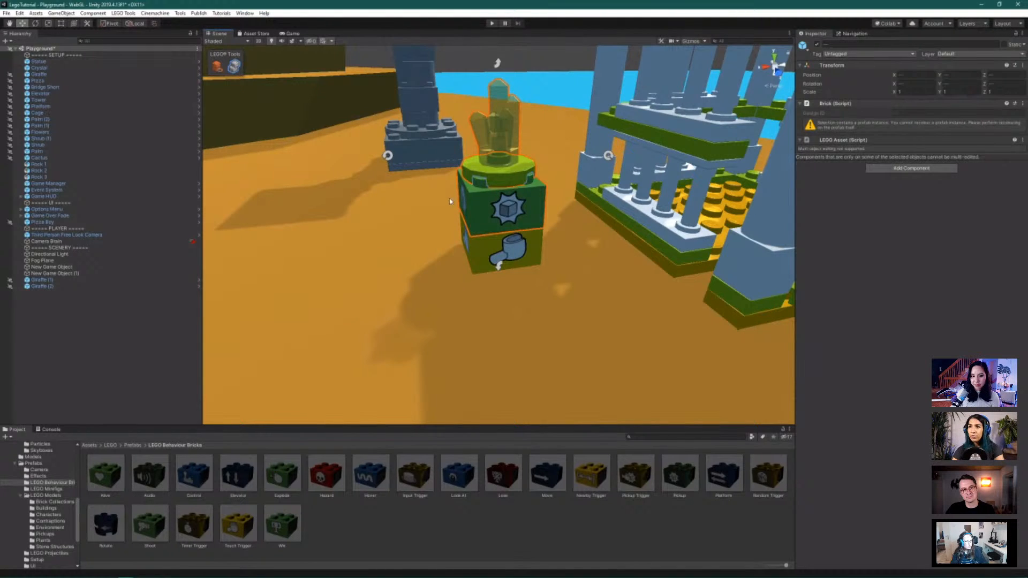
pyautogui.click(220, 71)
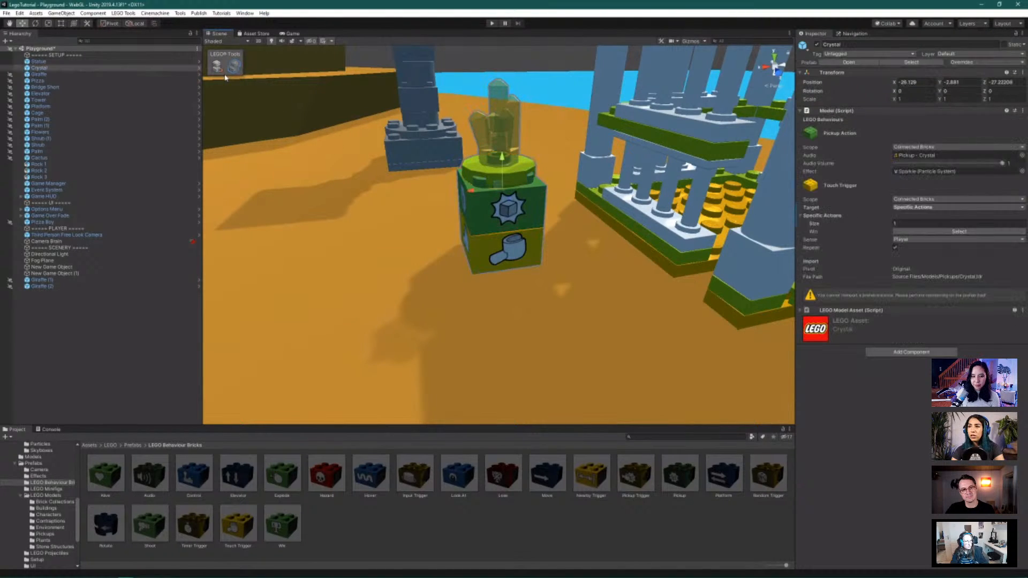
pyautogui.click(217, 67)
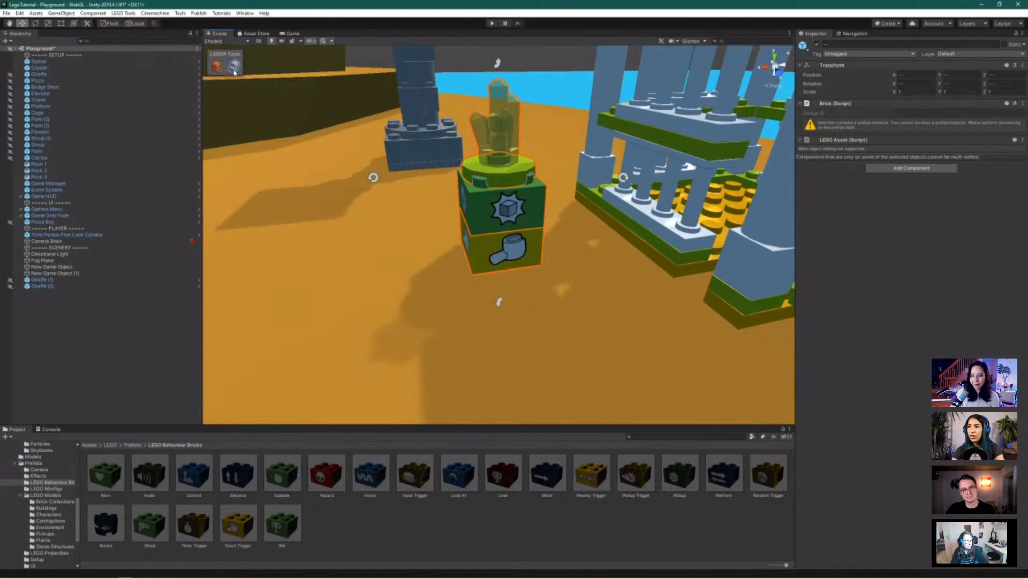
pyautogui.click(216, 66)
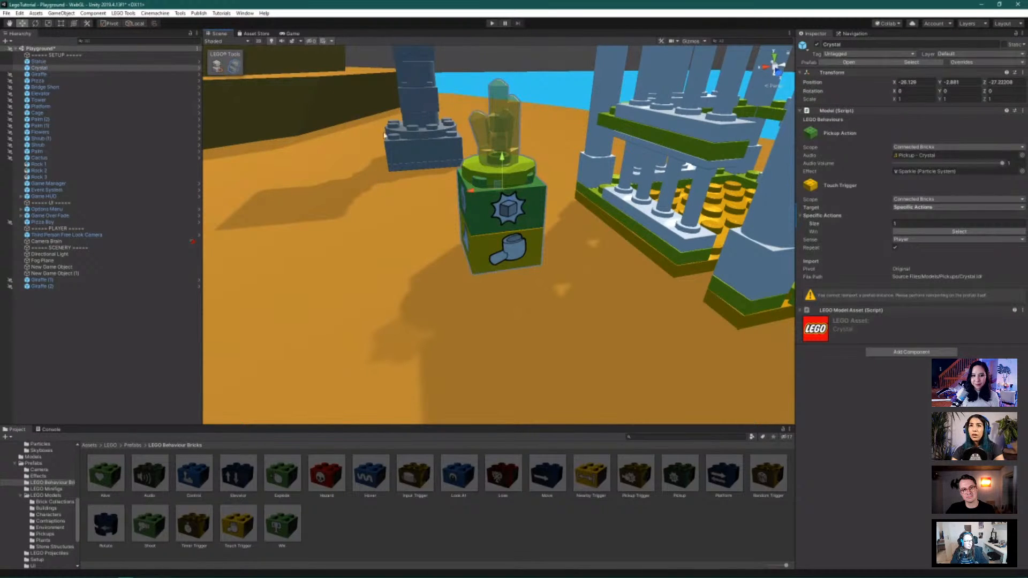
# Raise the Crystal and adjust it along the Z and X axes to sit inside the cage
pyautogui.moveTo(501, 158); pyautogui.dragTo(728, 147)
pyautogui.scroll(-3, 675, 225)
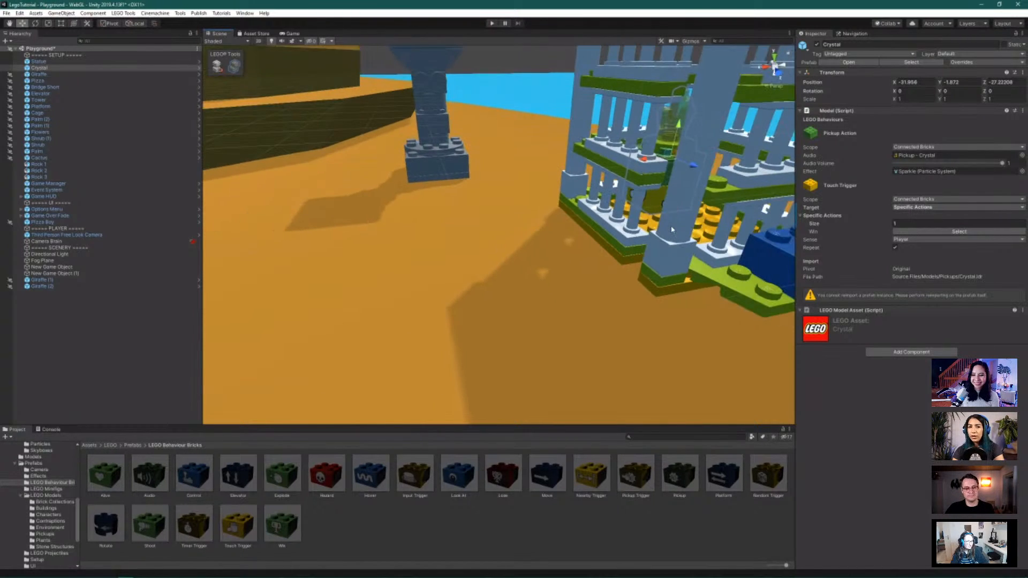
pyautogui.keyDown('alt'); pyautogui.moveTo(672, 229); pyautogui.dragTo(641, 216); pyautogui.keyUp('alt')
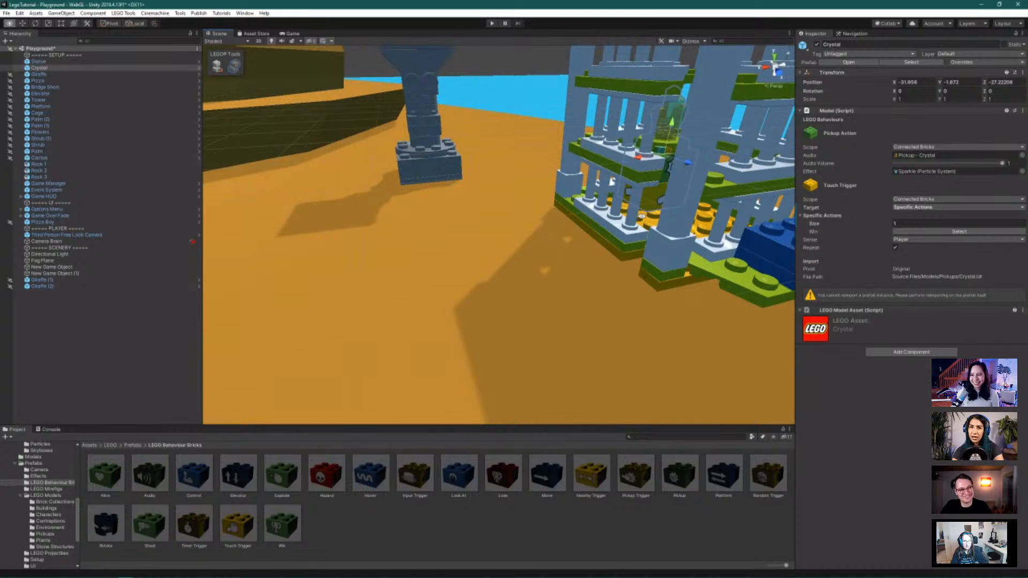
pyautogui.scroll(-3, 649, 195)
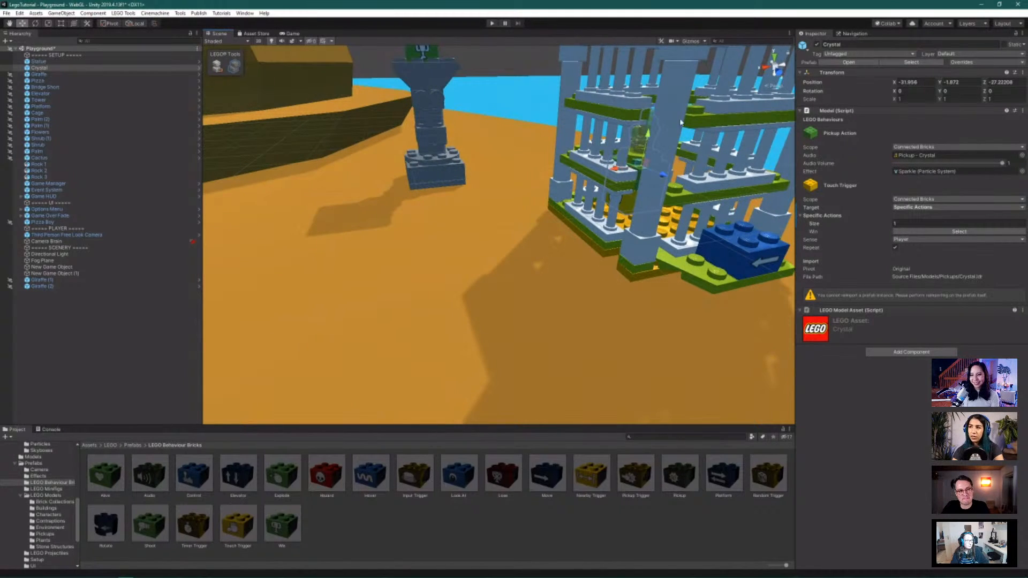
pyautogui.moveTo(648, 135); pyautogui.dragTo(648, 127)
pyautogui.moveTo(662, 174); pyautogui.dragTo(590, 256)
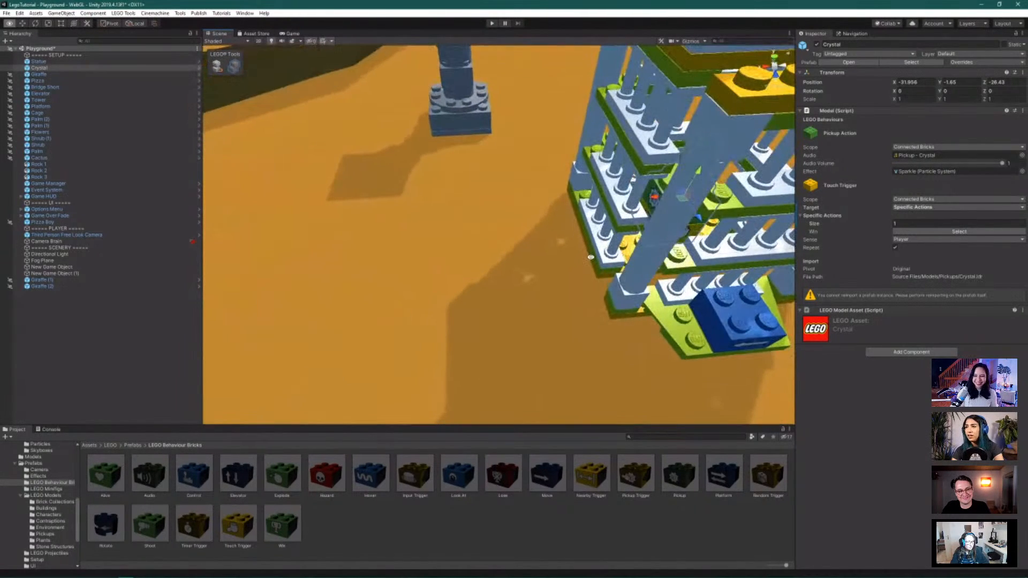
pyautogui.moveTo(654, 197); pyautogui.dragTo(696, 232)
# Run and jump the minifigure across the sand, onto the island and the tower's checkered platform
pyautogui.scroll(-3, 674, 198)
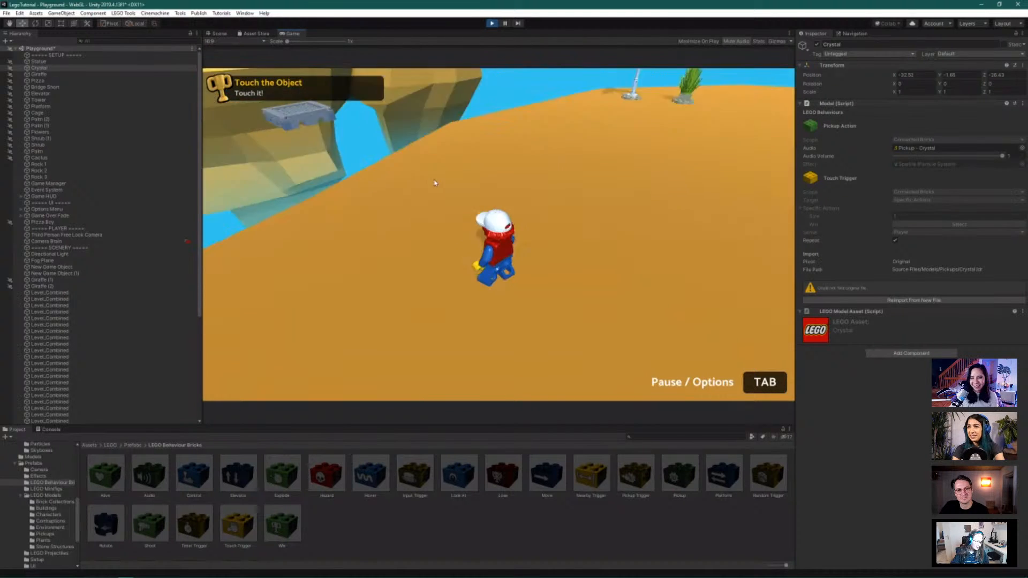
pyautogui.press('w')
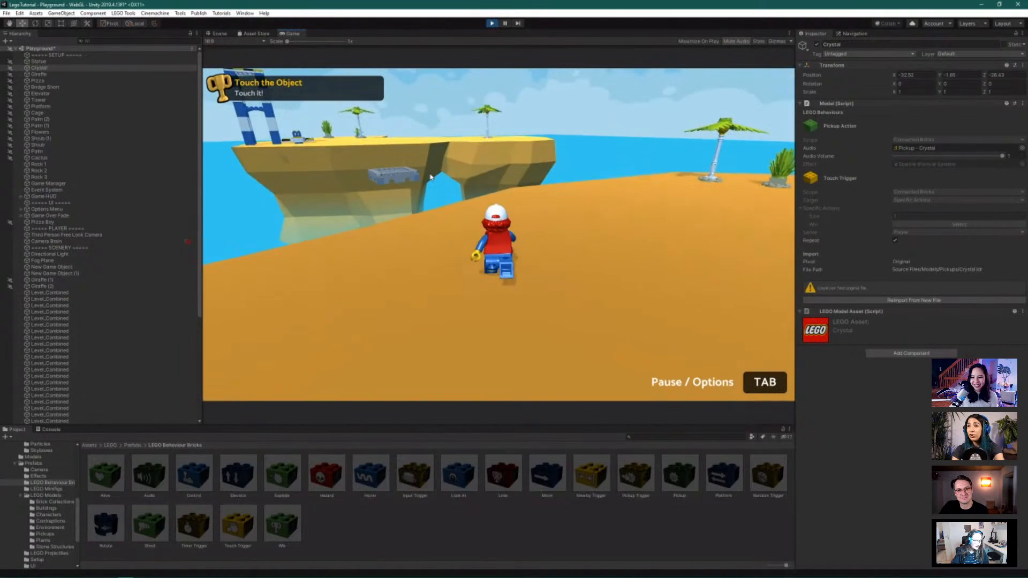
pyautogui.press('w')
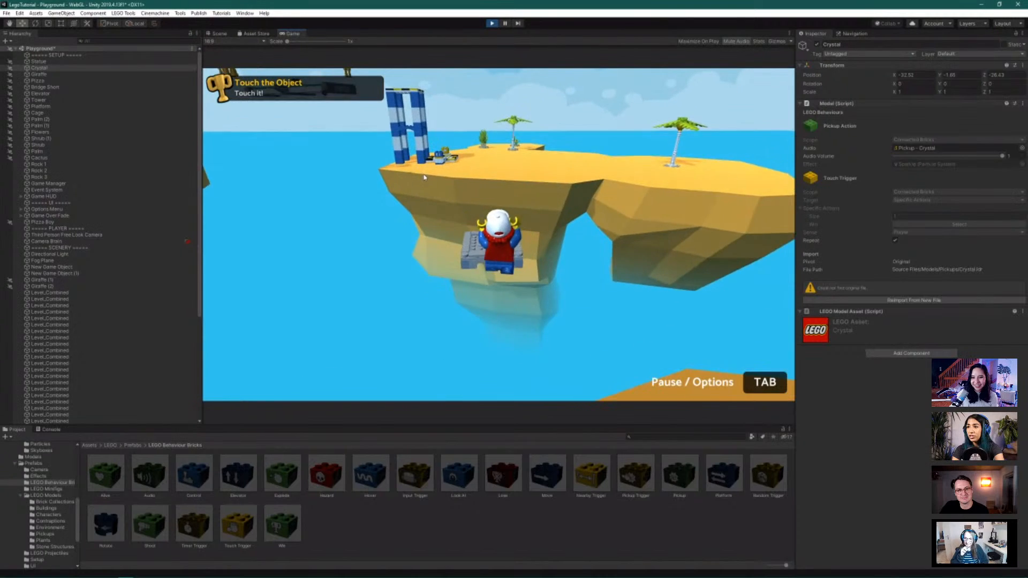
pyautogui.press('space')
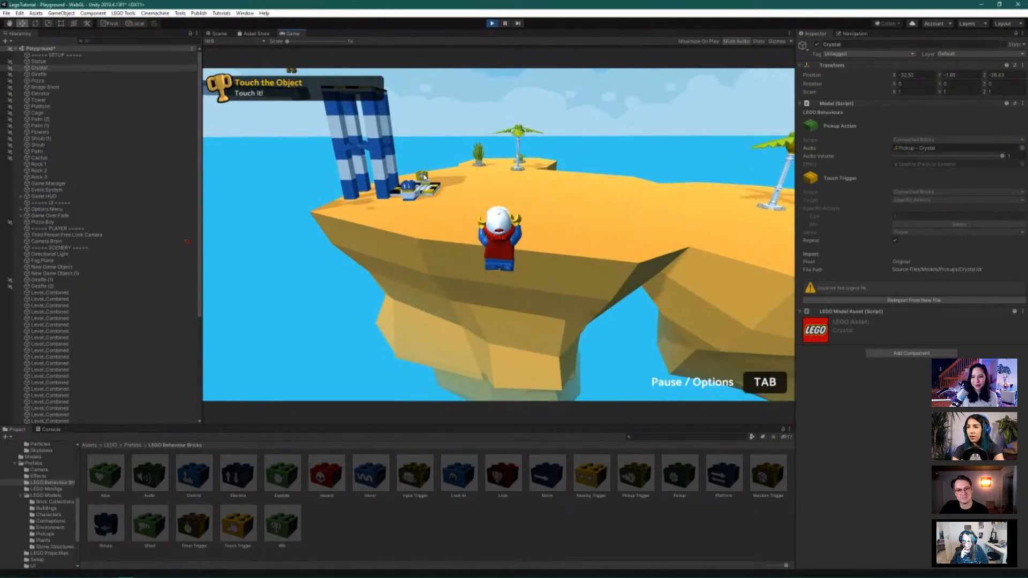
pyautogui.press('w')
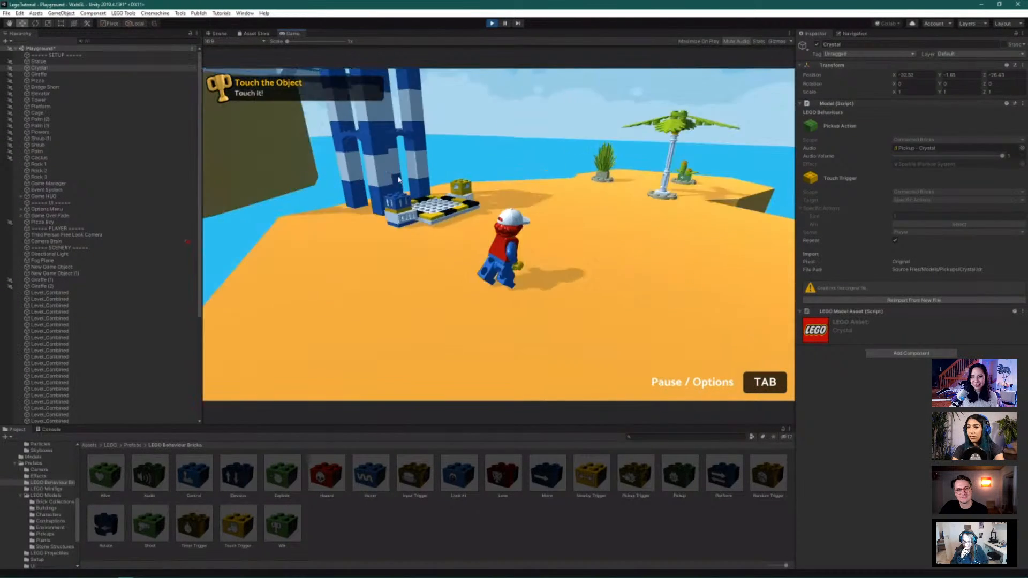
pyautogui.press('w')
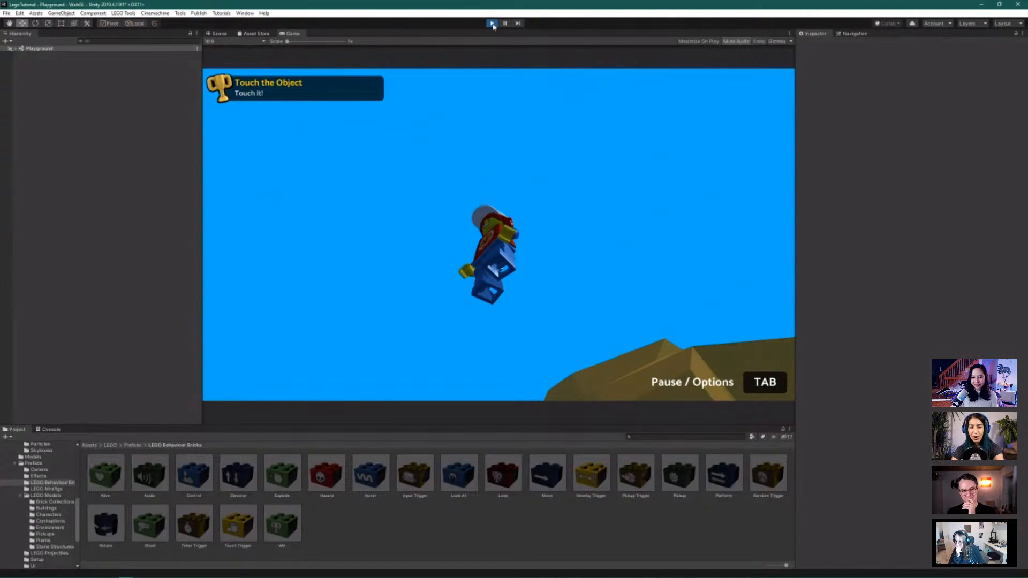
# Stop the play-test and select the statue to show its Win objective in the Inspector
pyautogui.click(491, 24)
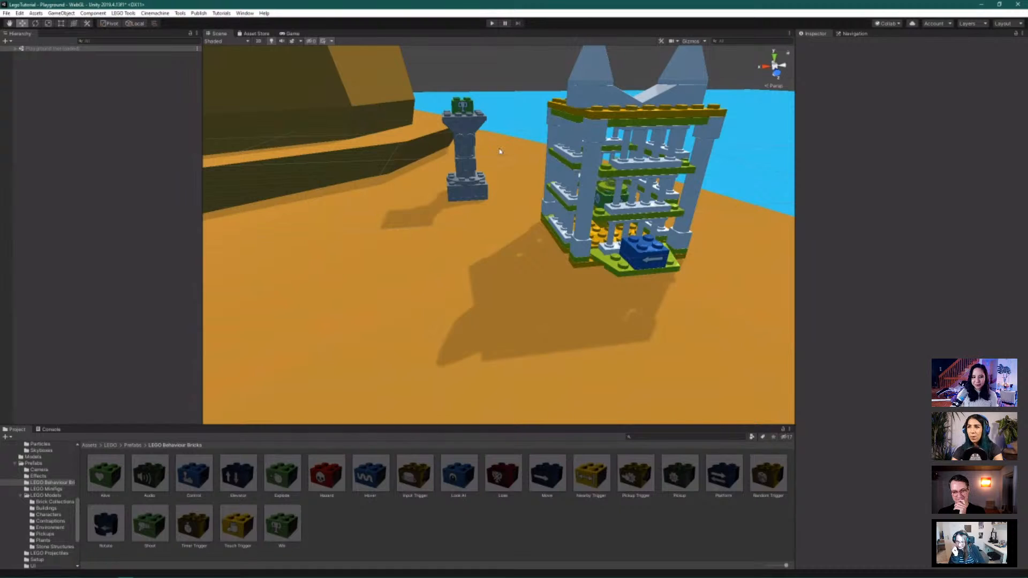
pyautogui.click(464, 111)
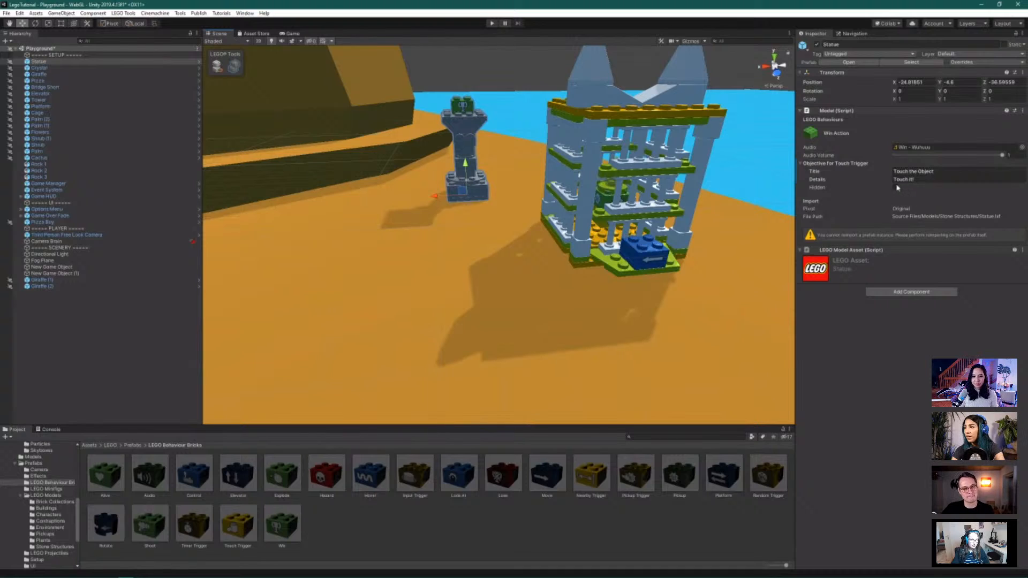
# Replace the Win objective title 'Touch the Object' with 'Get the Loot!'
pyautogui.moveTo(892, 171); pyautogui.dragTo(936, 171)
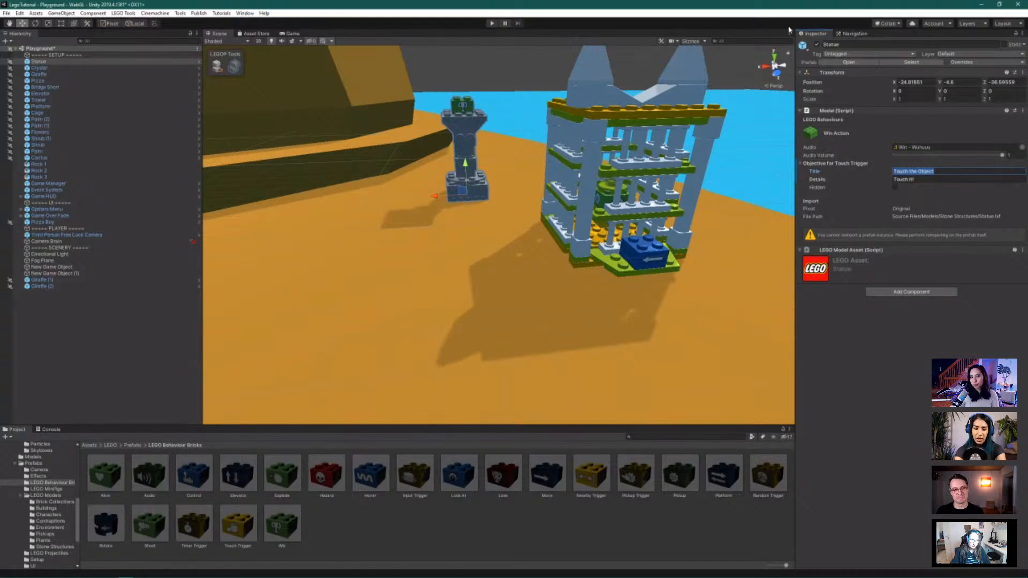
pyautogui.write('G')
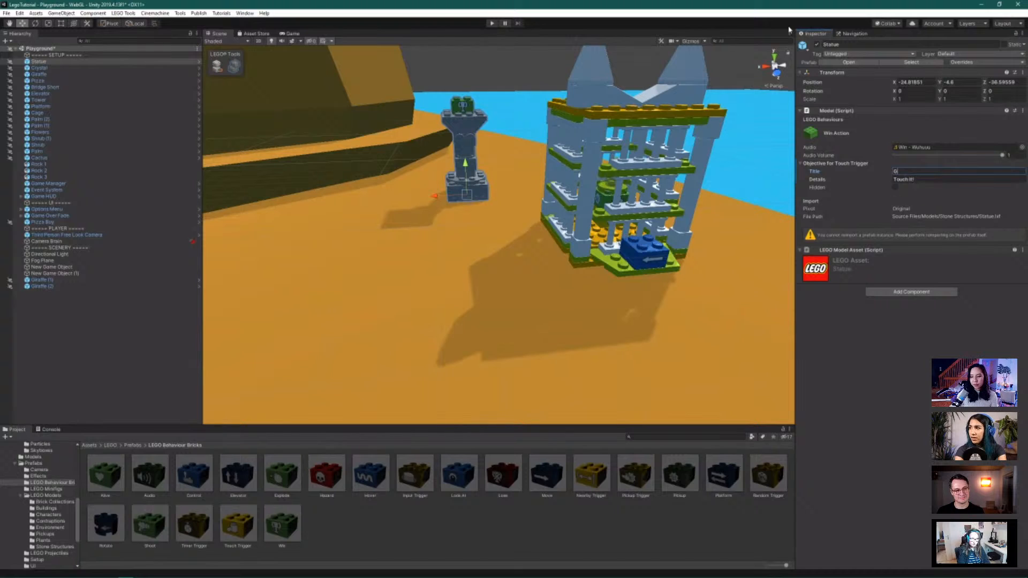
pyautogui.write('ET')
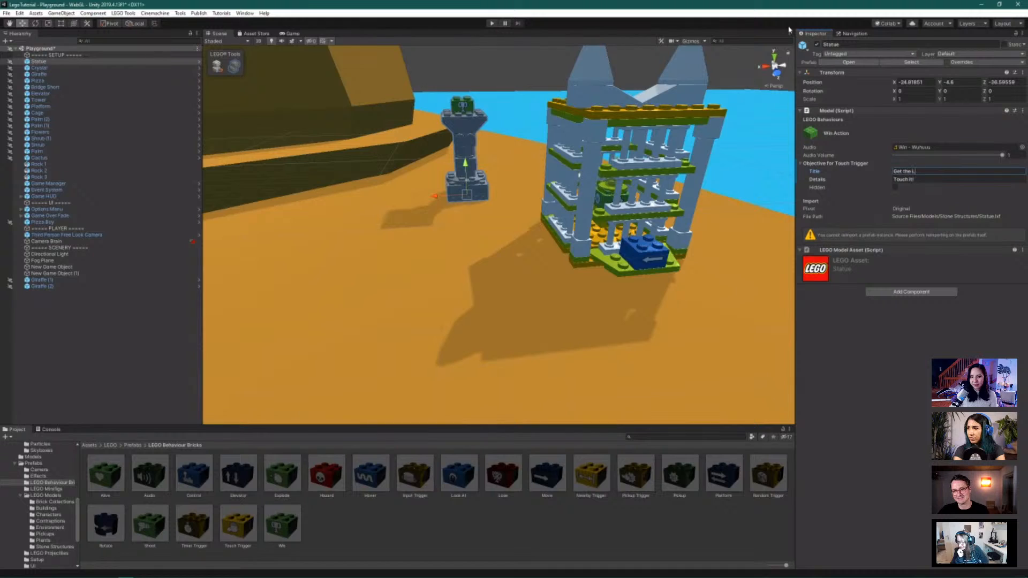
pyautogui.write('oot')
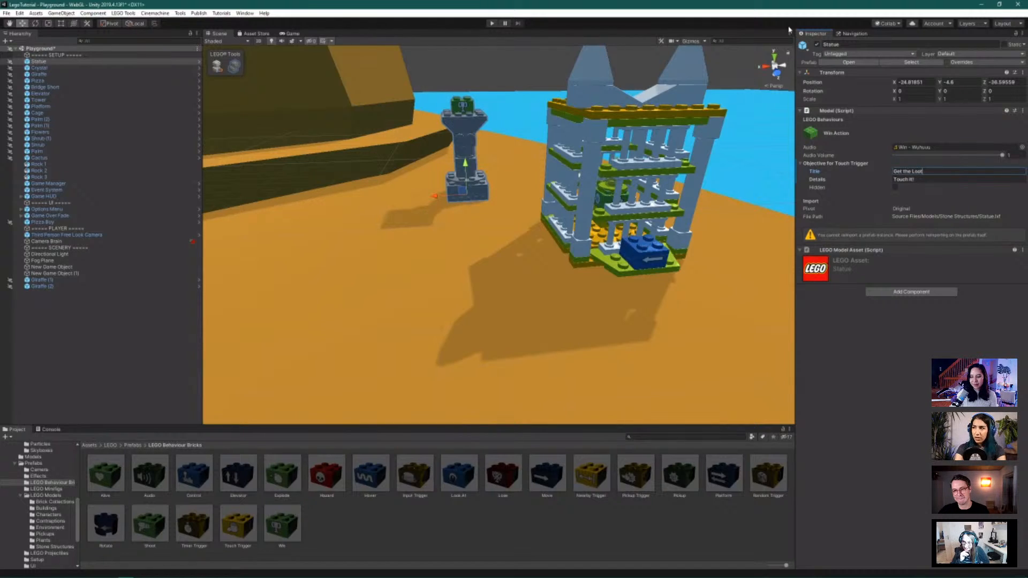
pyautogui.write('!')
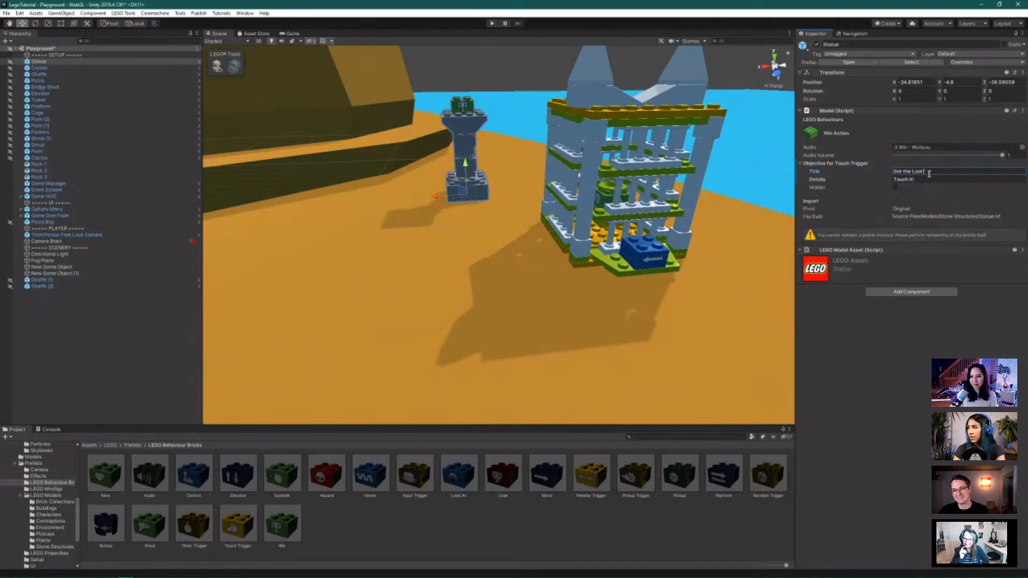
pyautogui.click(919, 180)
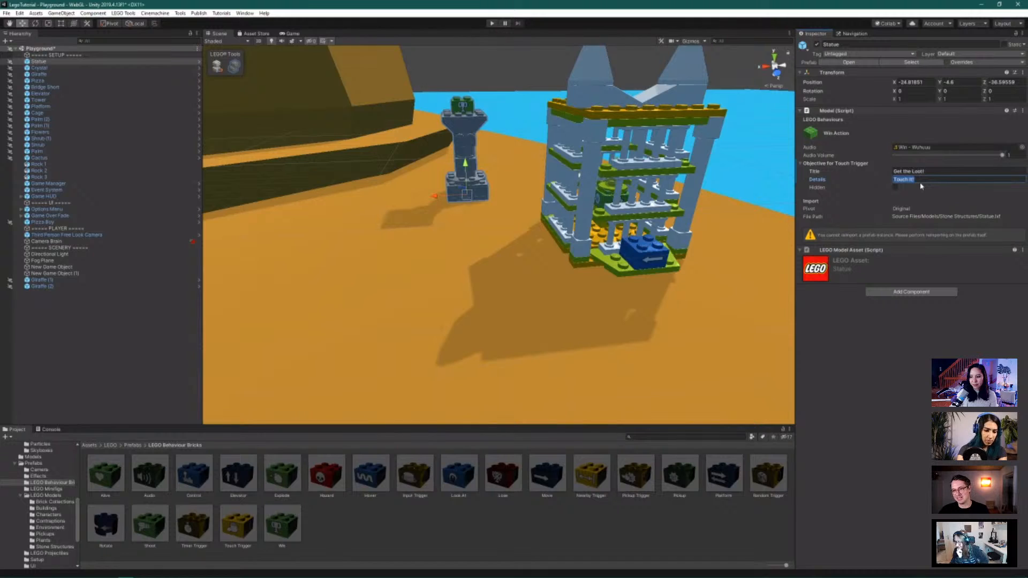
# Replace 'Touch it!' with 'Pizza is key, giraffes = BAD' and confirm the edit
pyautogui.press('BackSpace')
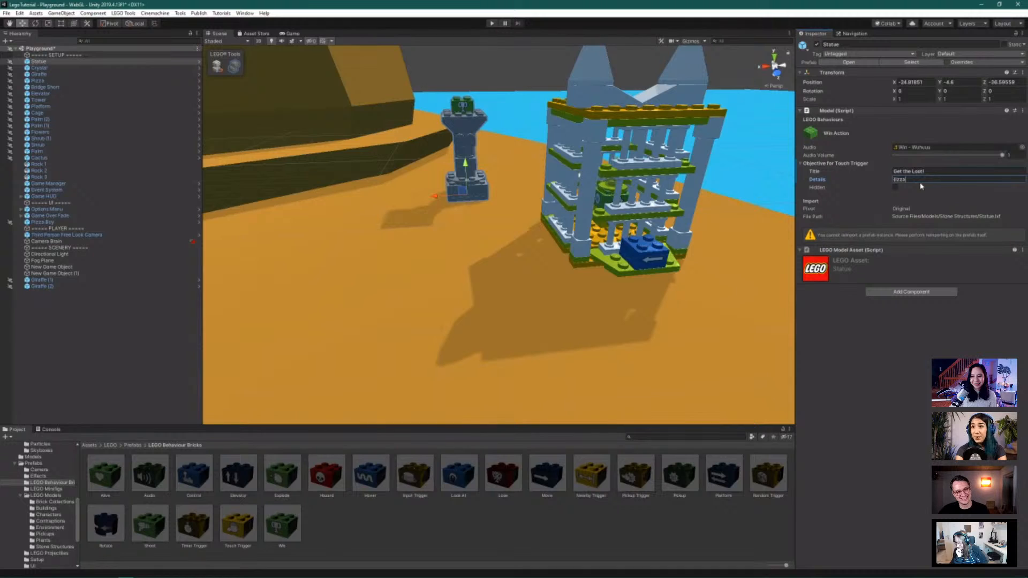
pyautogui.hotkey('ctrl', 'a')
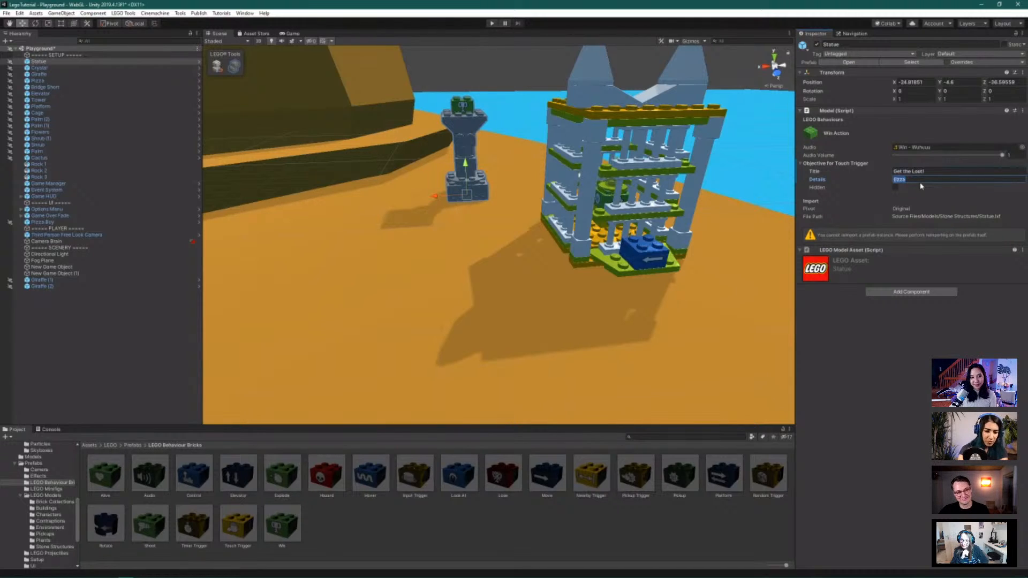
pyautogui.write('P')
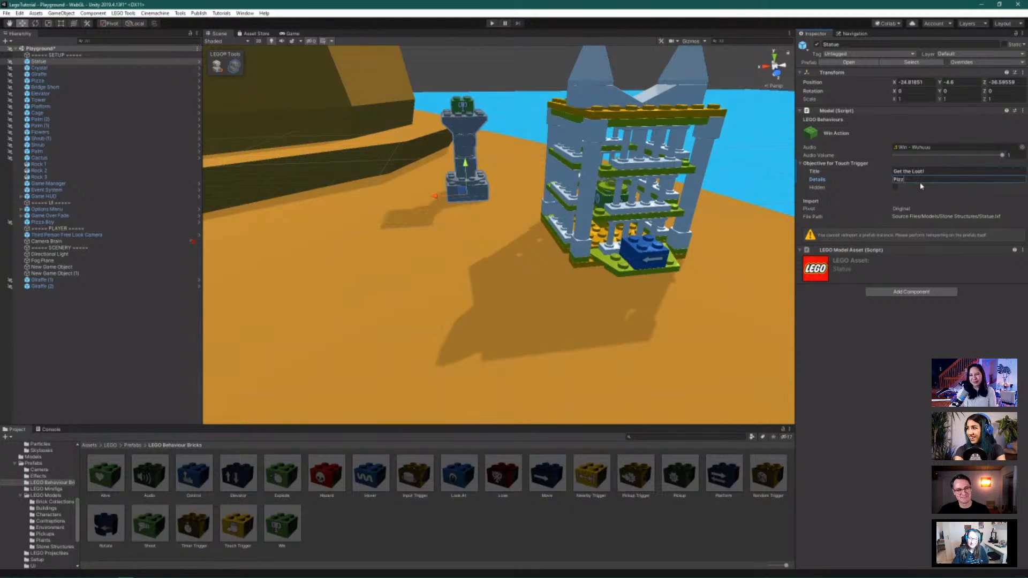
pyautogui.write('izza is ke')
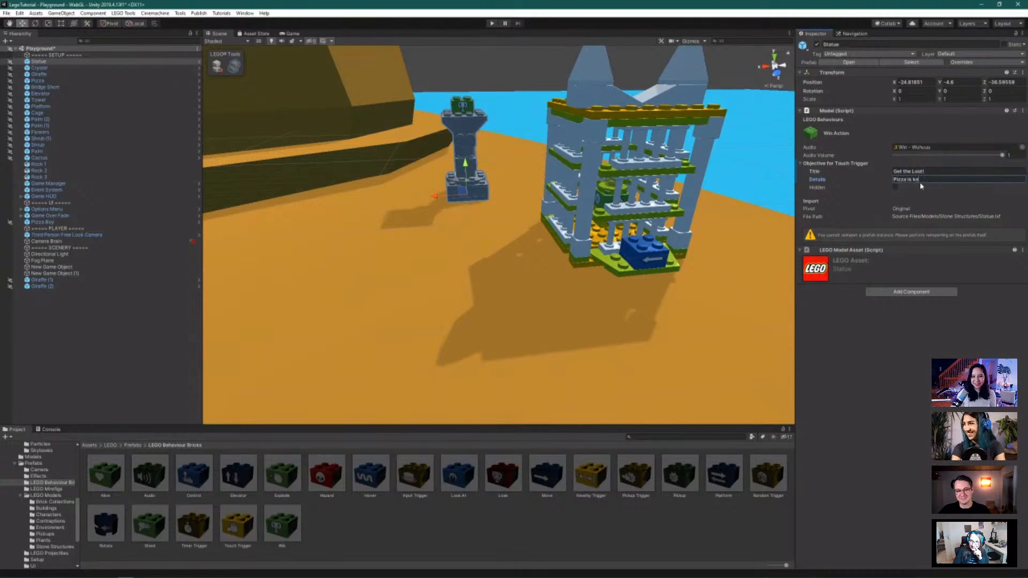
pyautogui.write('y, ')
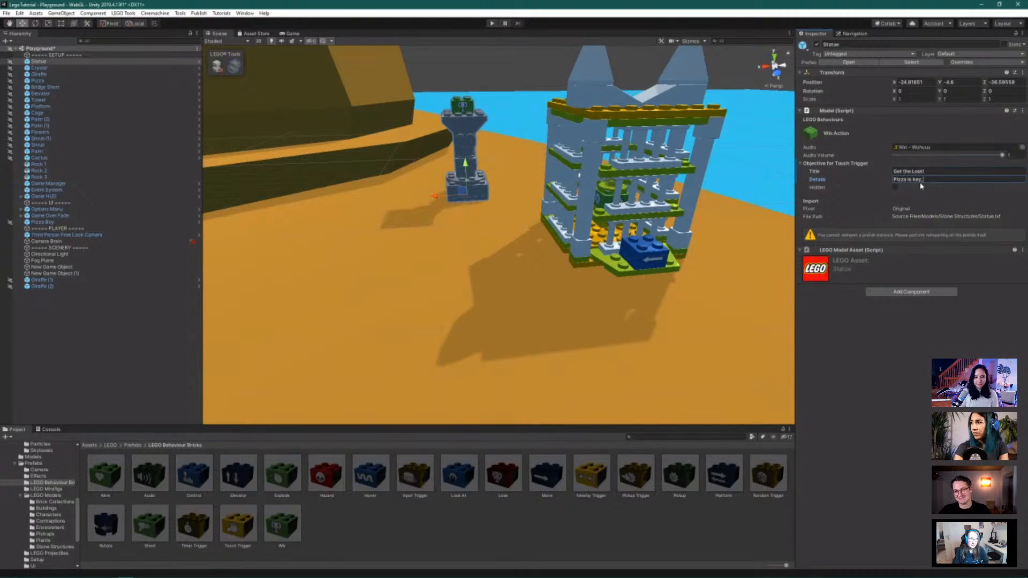
pyautogui.write('giraffes = BA')
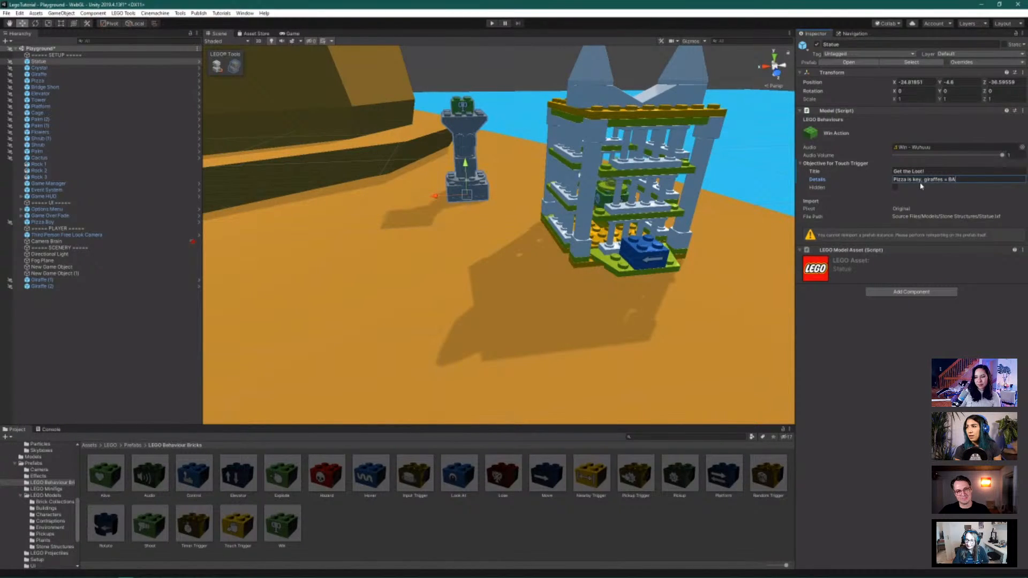
pyautogui.write('D')
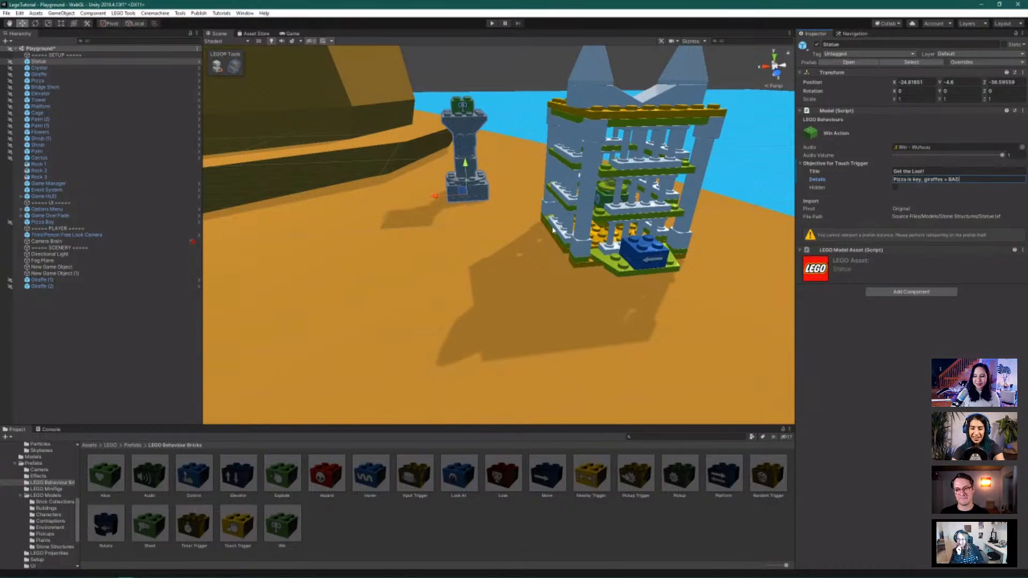
pyautogui.keyDown('alt'); pyautogui.moveTo(488, 230); pyautogui.dragTo(70, 203); pyautogui.keyUp('alt')
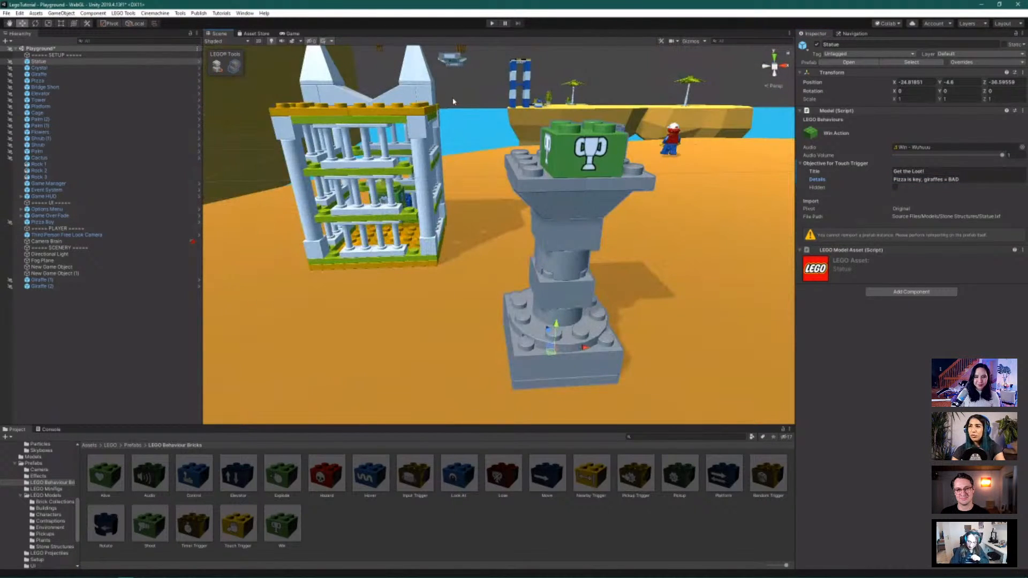
# Find the distant Giraffe (2) and delete it from the level
pyautogui.scroll(-5, 453, 100)
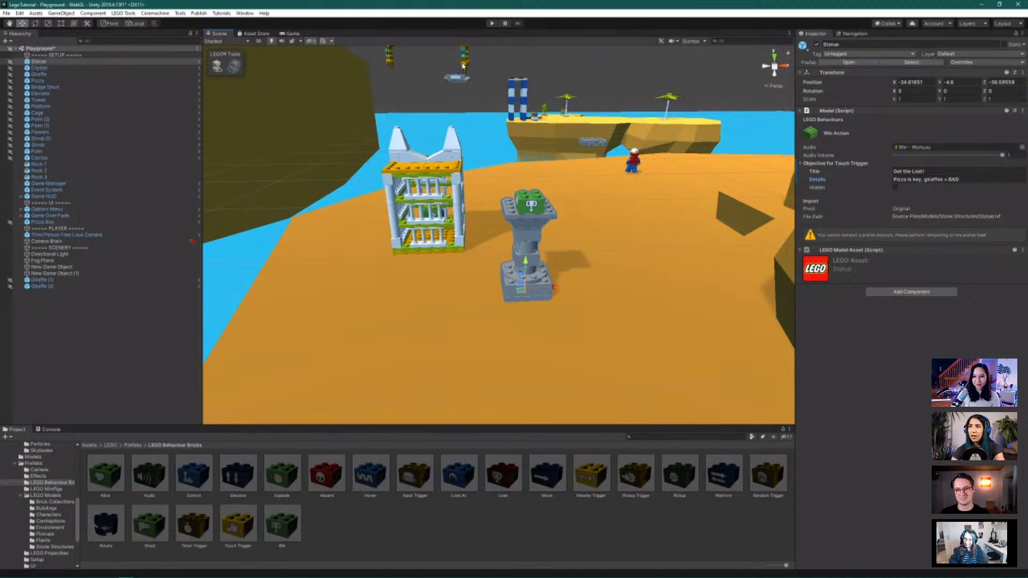
pyautogui.click(464, 65)
pyautogui.press('f')
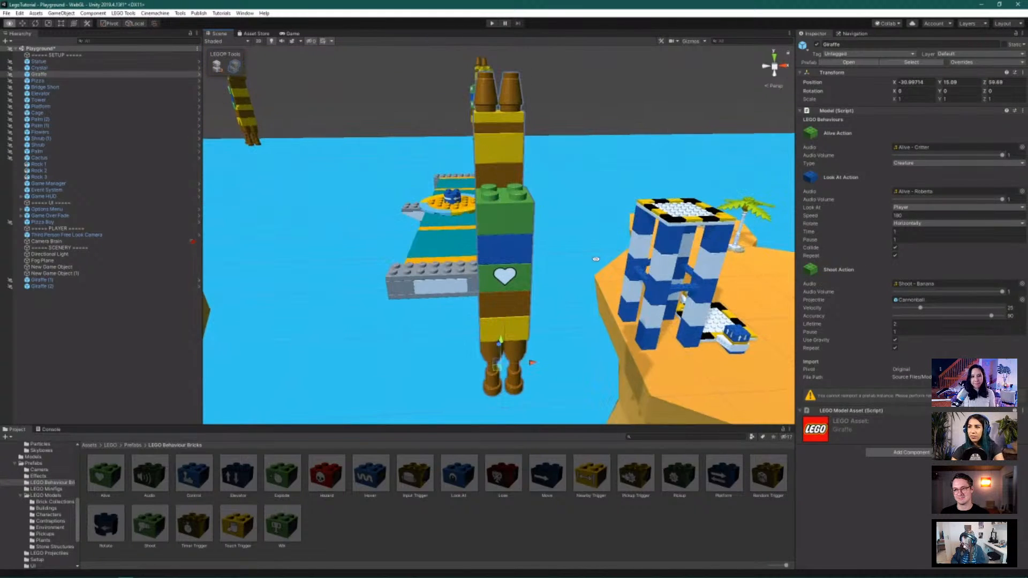
pyautogui.keyDown('alt'); pyautogui.moveTo(562, 214); pyautogui.dragTo(380, 201); pyautogui.keyUp('alt')
pyautogui.scroll(-3, 587, 270)
pyautogui.scroll(-5, 587, 270)
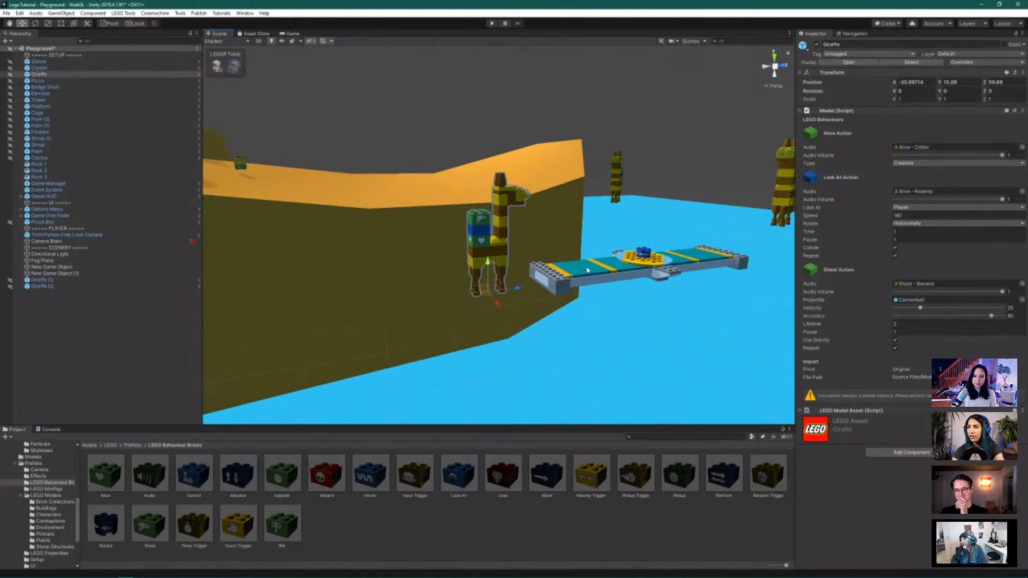
pyautogui.click(612, 185)
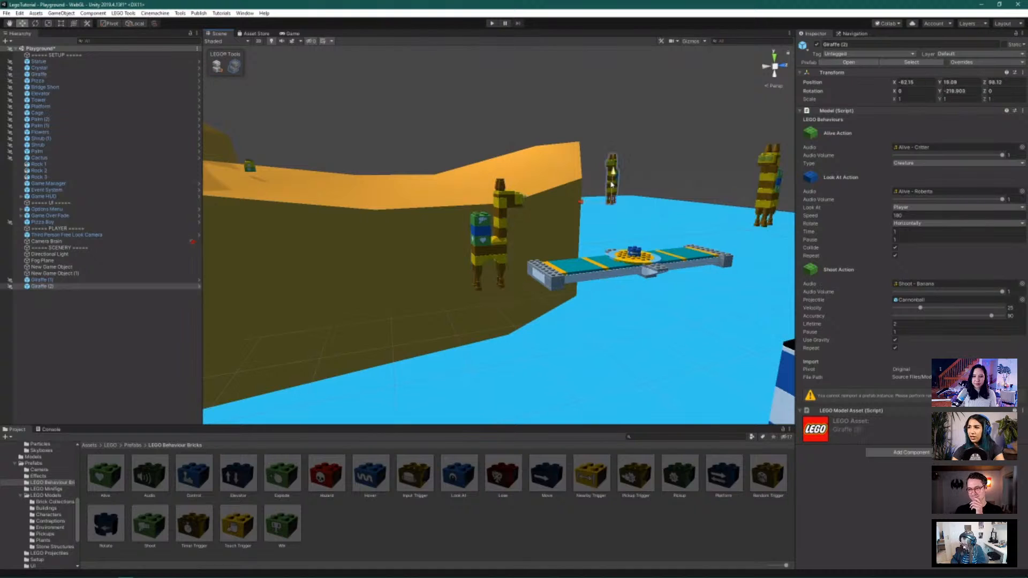
pyautogui.click(57, 288)
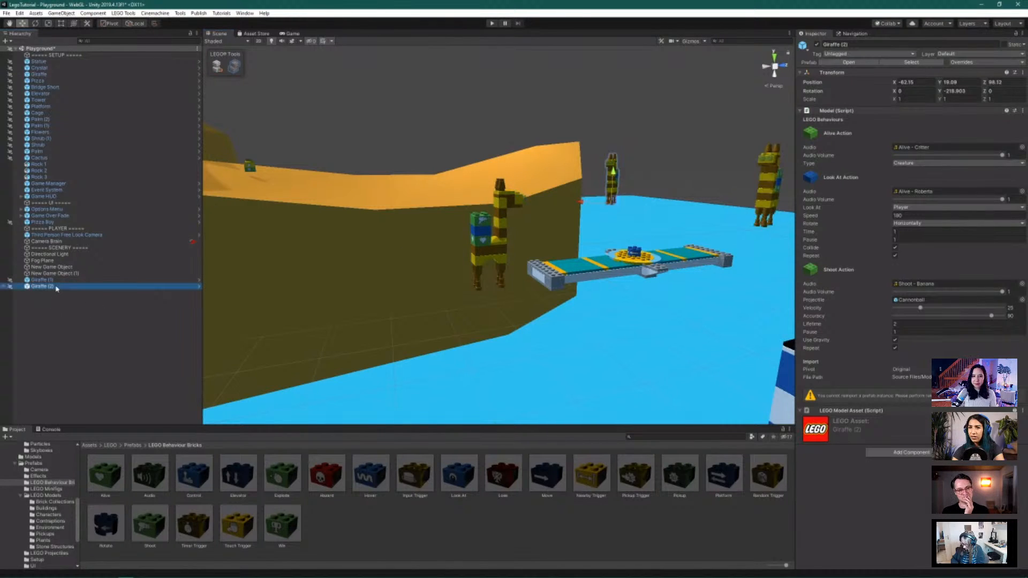
pyautogui.press('Delete')
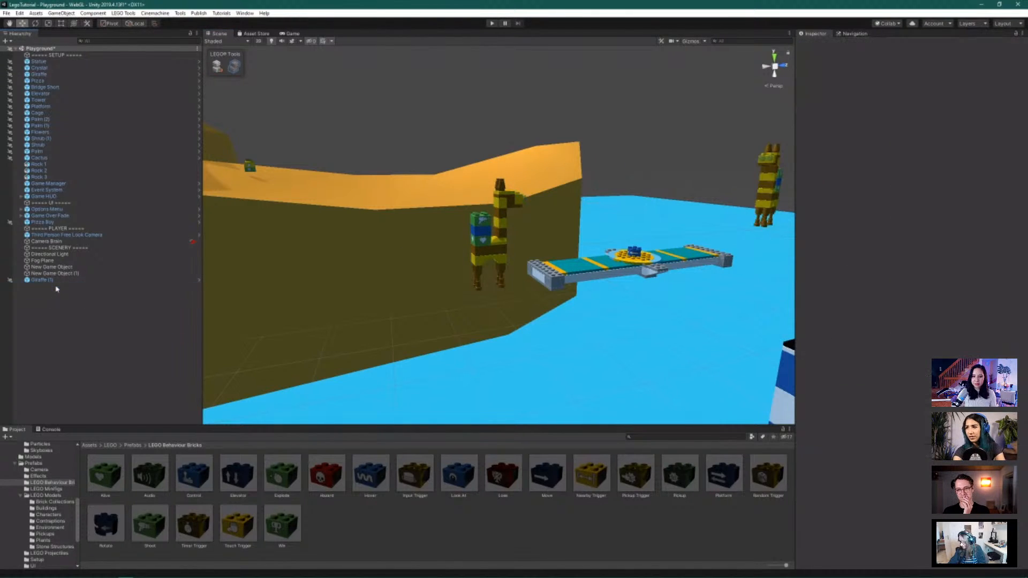
# Slide the nearer giraffe along Z to X -36.29, Z 44.47
pyautogui.scroll(-4, 553, 224)
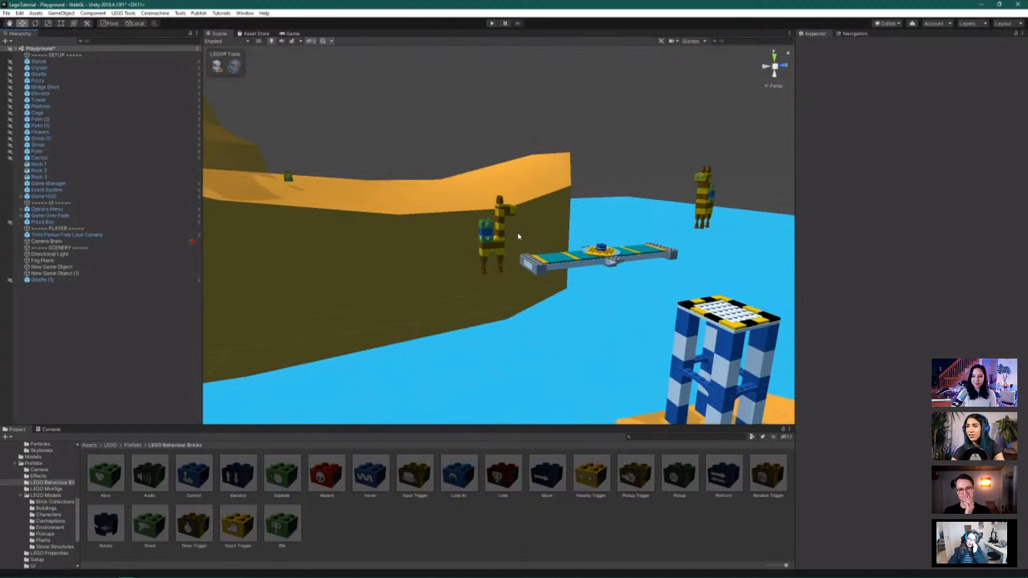
pyautogui.click(492, 255)
pyautogui.moveTo(519, 268); pyautogui.dragTo(378, 282)
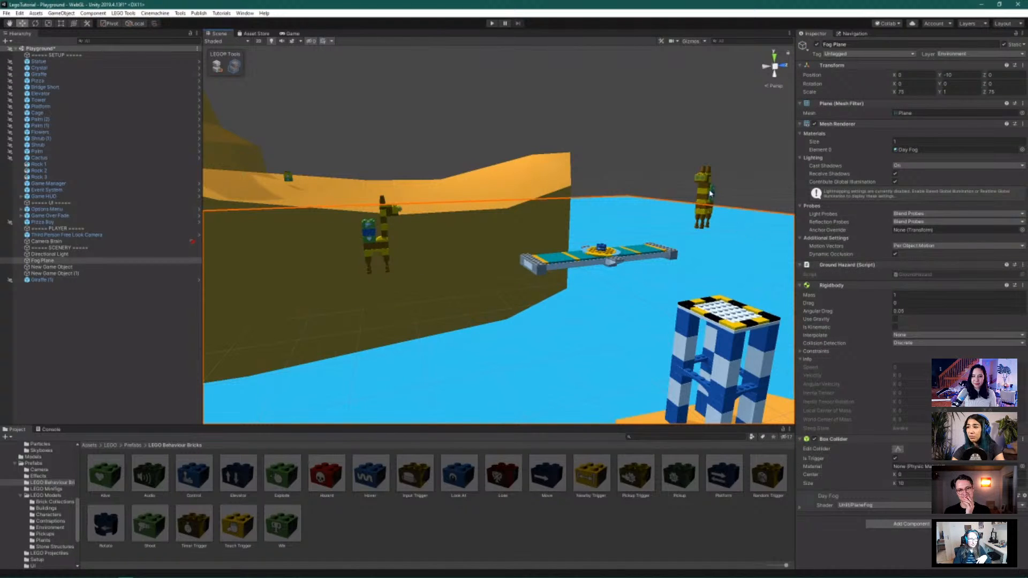
# Lower Giraffe (1)'s Shoot Action accuracy from 90 to 29 and velocity from 25 to 6.8
pyautogui.click(711, 209)
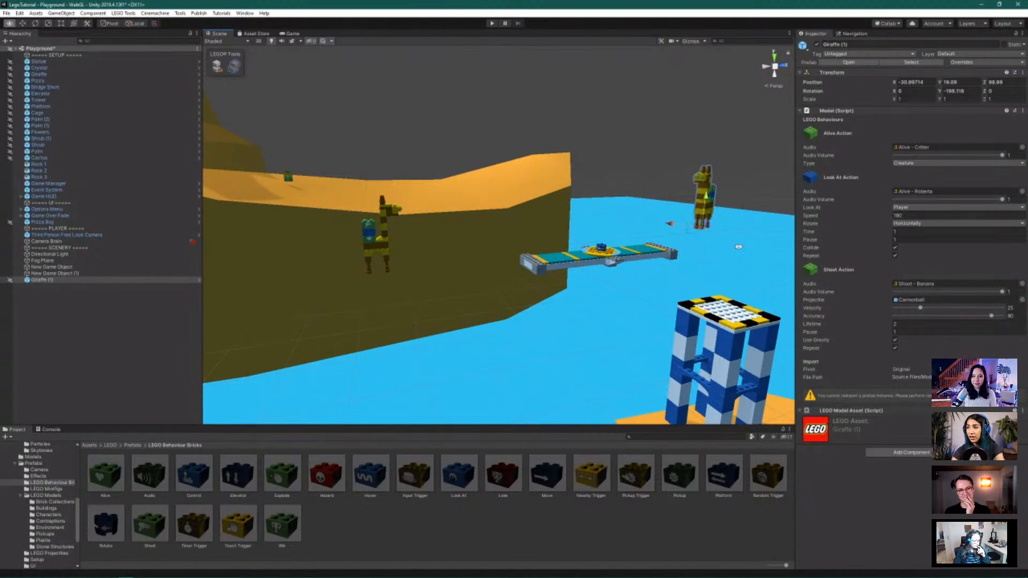
pyautogui.moveTo(737, 247)
pyautogui.keyDown('alt'); pyautogui.mouseDown()
pyautogui.moveTo(702, 252)
pyautogui.moveTo(720, 260)
pyautogui.moveTo(716, 232)
pyautogui.moveTo(729, 223)
pyautogui.moveTo(743, 232)
pyautogui.mouseUp(); pyautogui.keyUp('alt')
pyautogui.scroll(-3, 720, 261)
pyautogui.keyDown('alt'); pyautogui.moveTo(726, 309); pyautogui.dragTo(741, 298); pyautogui.keyUp('alt')
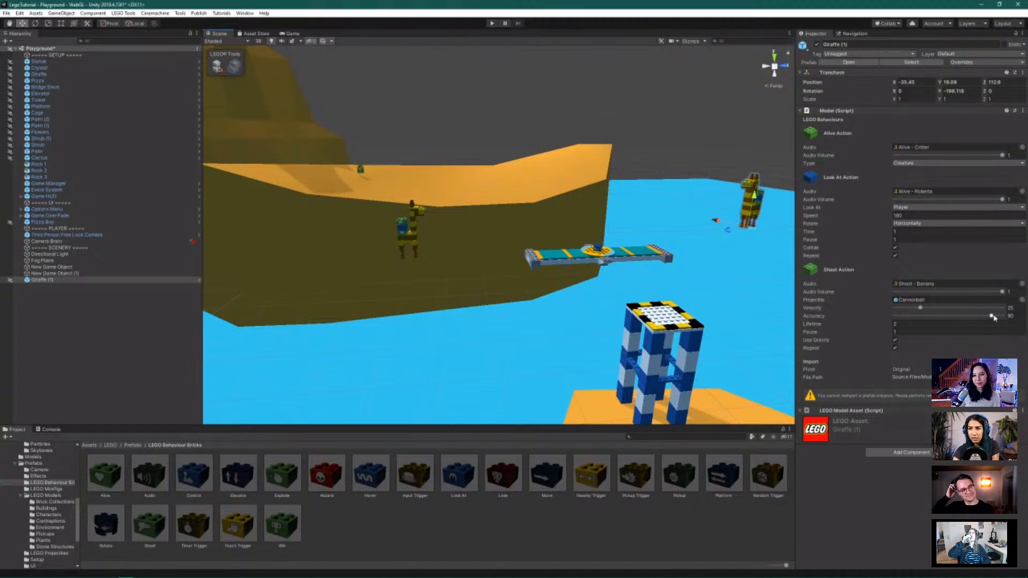
pyautogui.moveTo(989, 317); pyautogui.dragTo(933, 317)
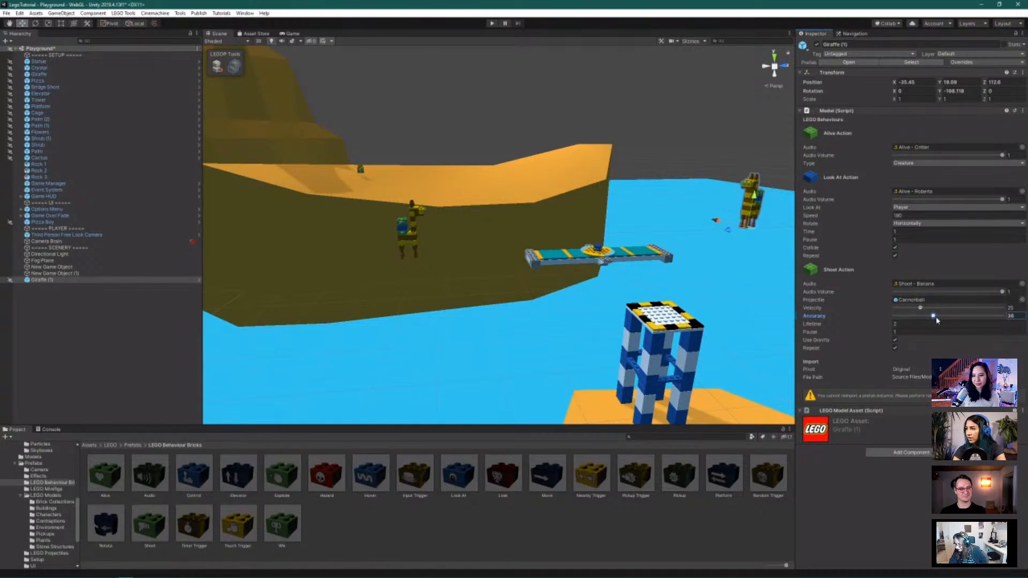
pyautogui.moveTo(920, 308)
pyautogui.mouseDown()
pyautogui.moveTo(904, 310)
pyautogui.moveTo(925, 316)
pyautogui.mouseUp()
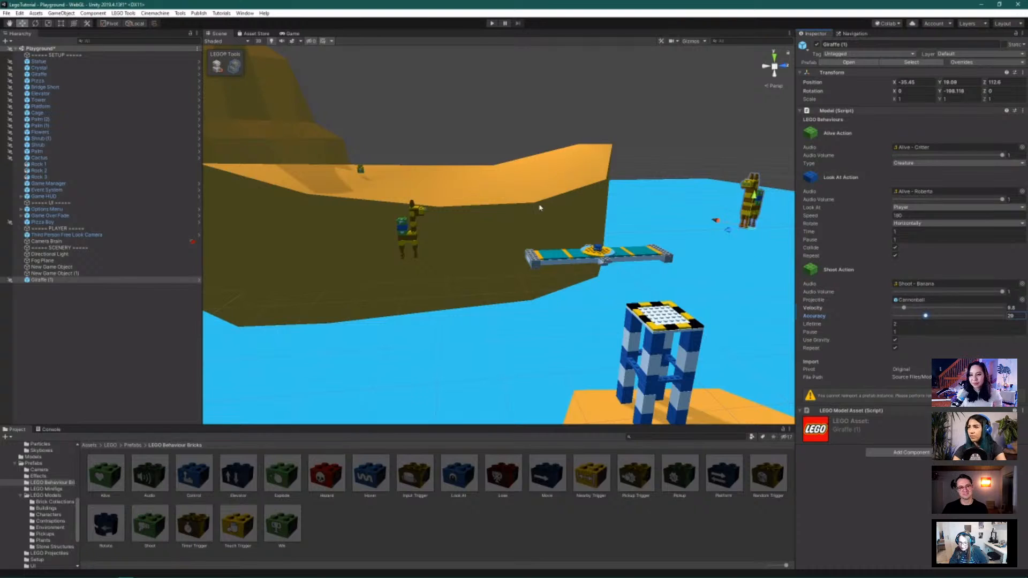
# Enter play mode and run and jump across the water to the island
pyautogui.click(492, 23)
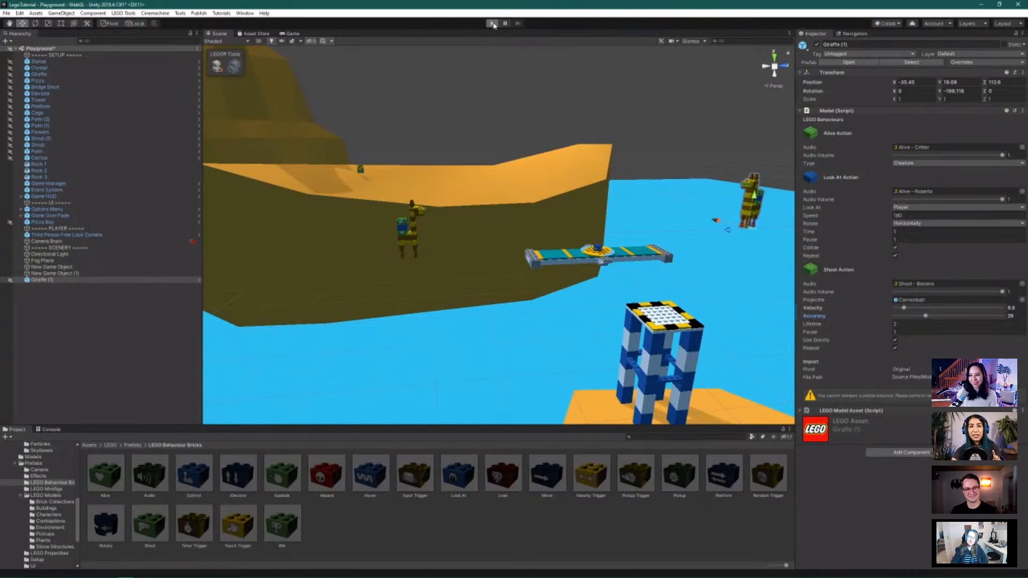
pyautogui.click(491, 24)
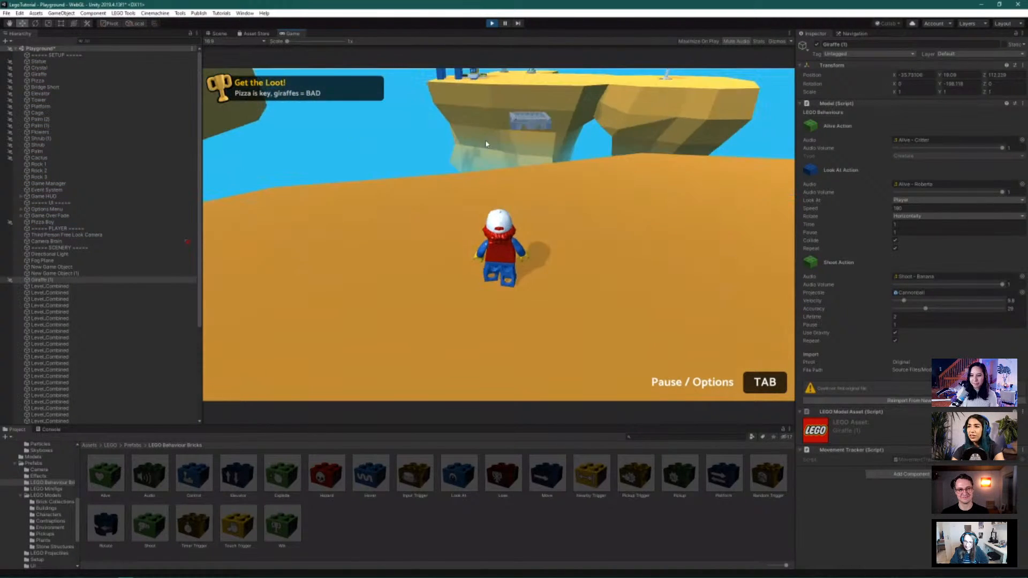
pyautogui.press('w')
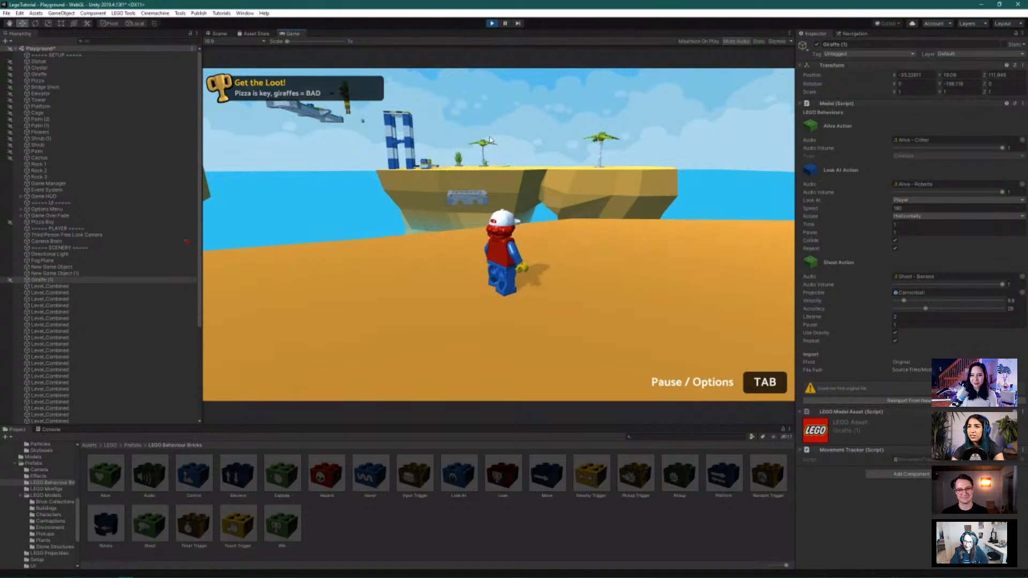
pyautogui.press('w')
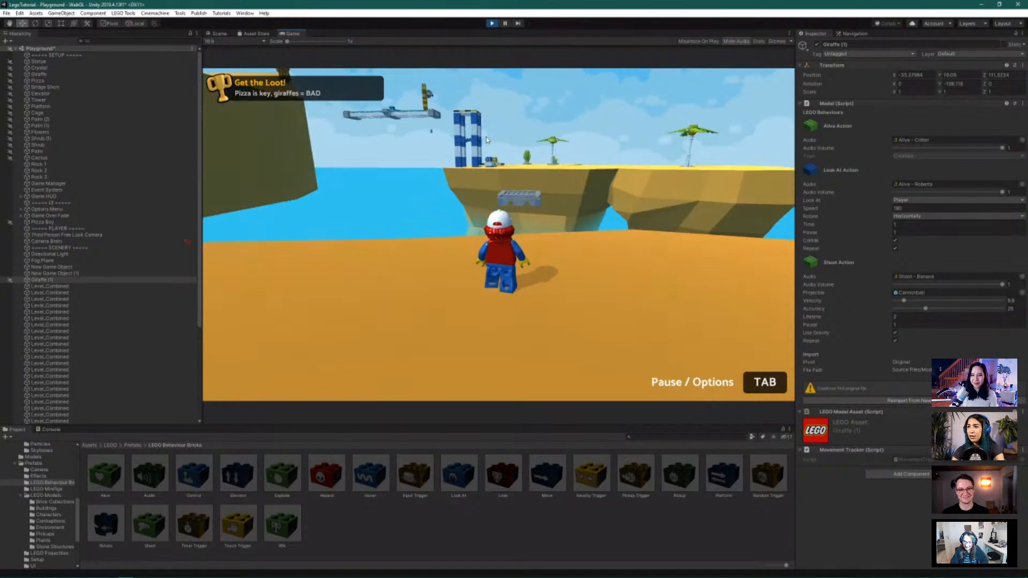
pyautogui.press('w')
pyautogui.press('space')
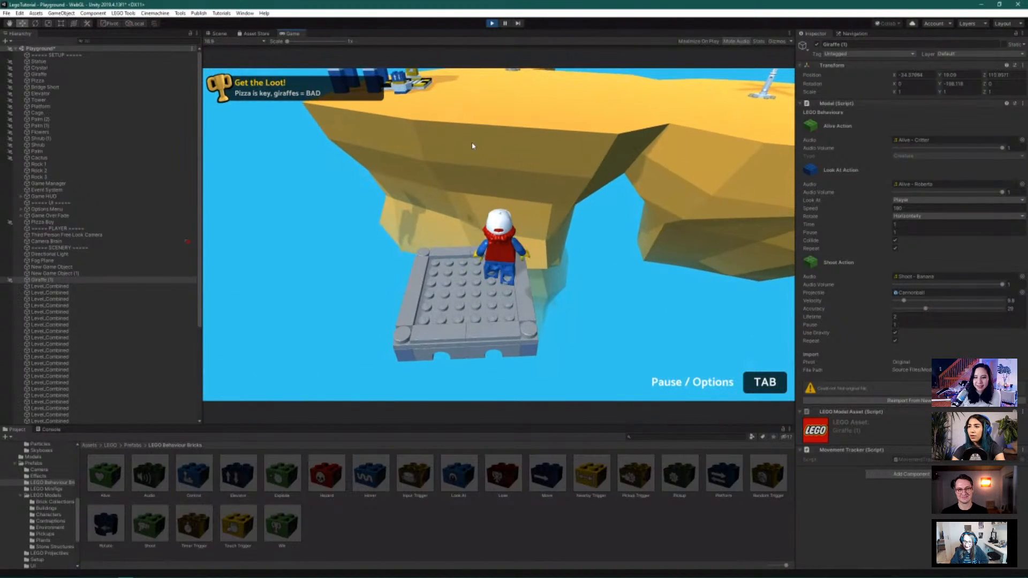
pyautogui.press('w')
pyautogui.press('space')
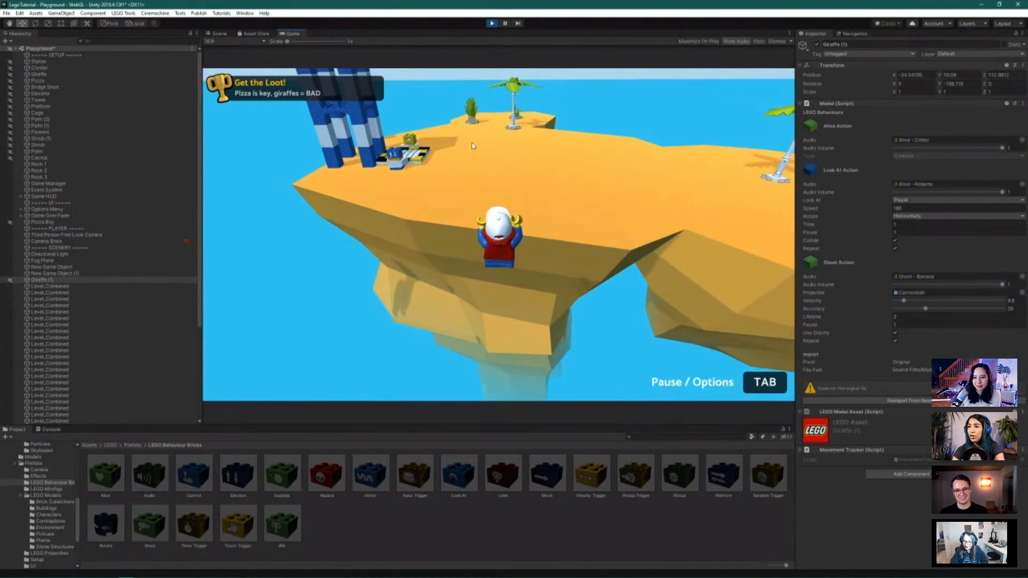
pyautogui.press('space')
pyautogui.press('w')
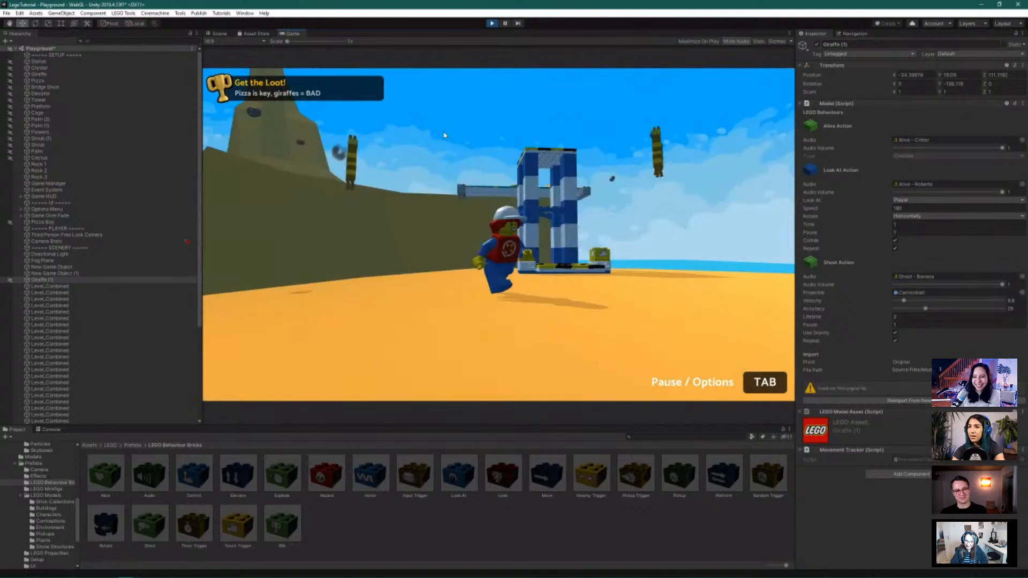
# Ride the elevator up, jump to the tan ledge and steer toward the teal bridge
pyautogui.press('w')
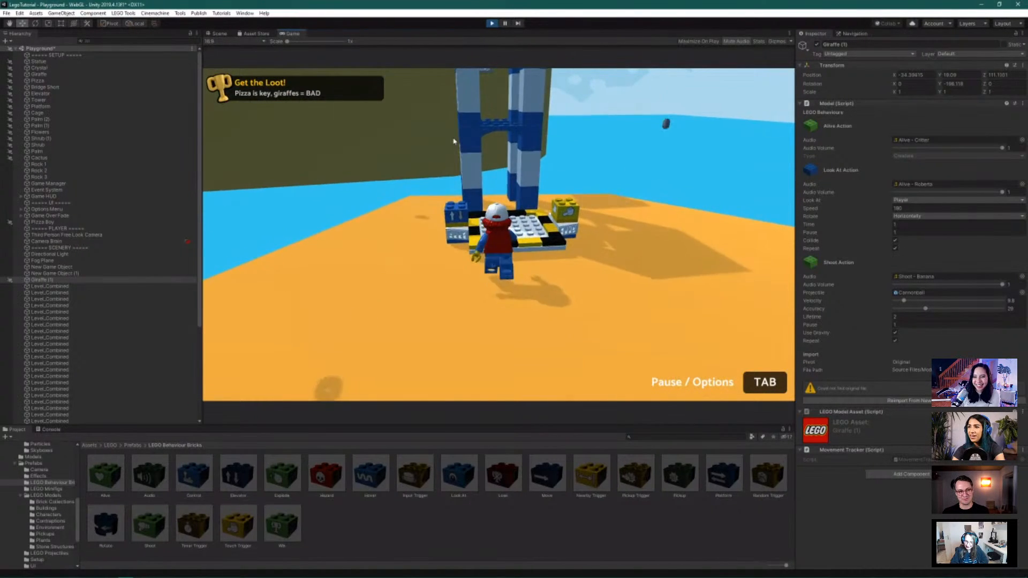
pyautogui.press('w')
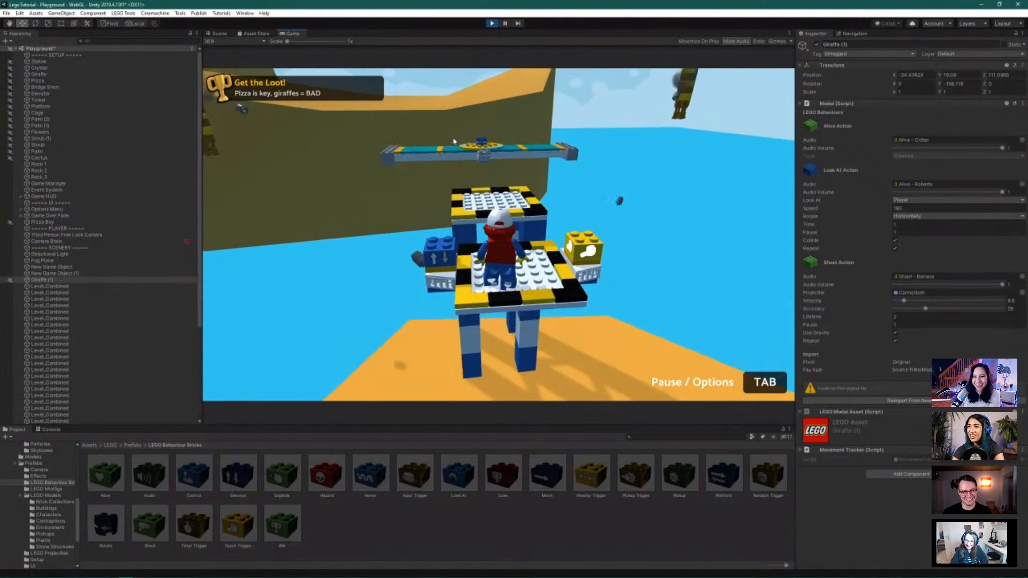
pyautogui.press('w')
pyautogui.press('space')
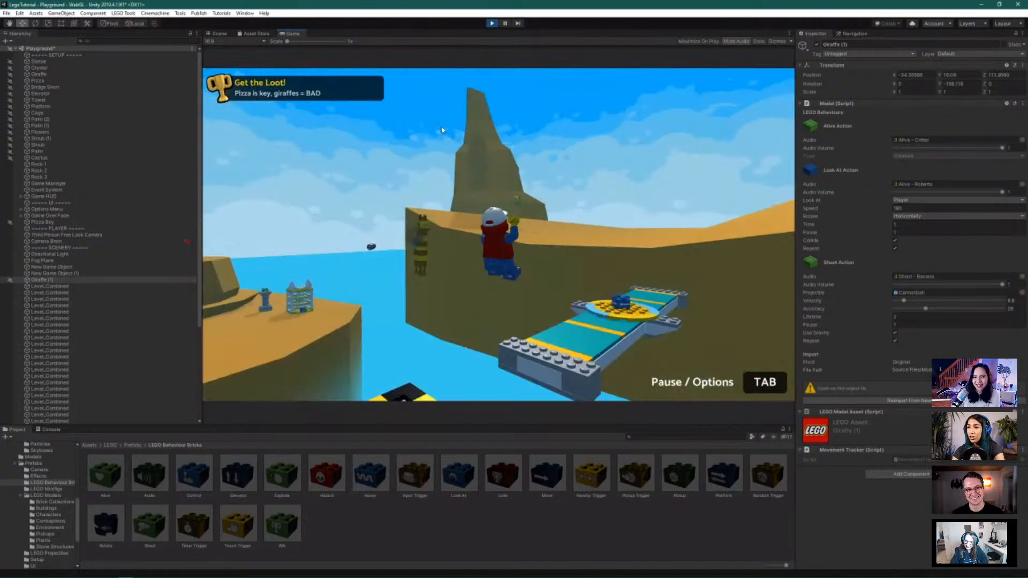
pyautogui.press('w')
pyautogui.press('space')
pyautogui.press('a')
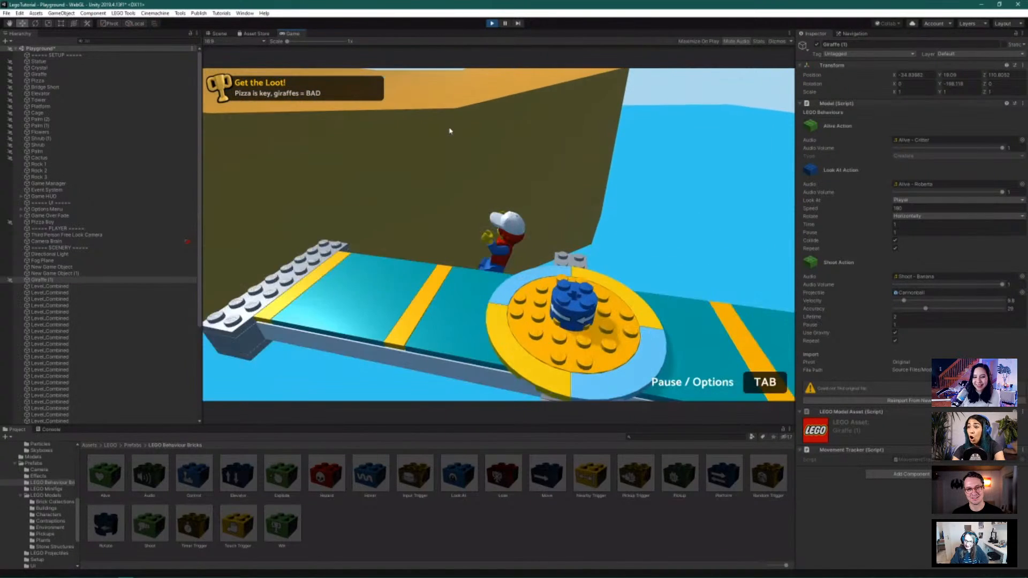
pyautogui.press('space')
pyautogui.press('w')
pyautogui.press('s')
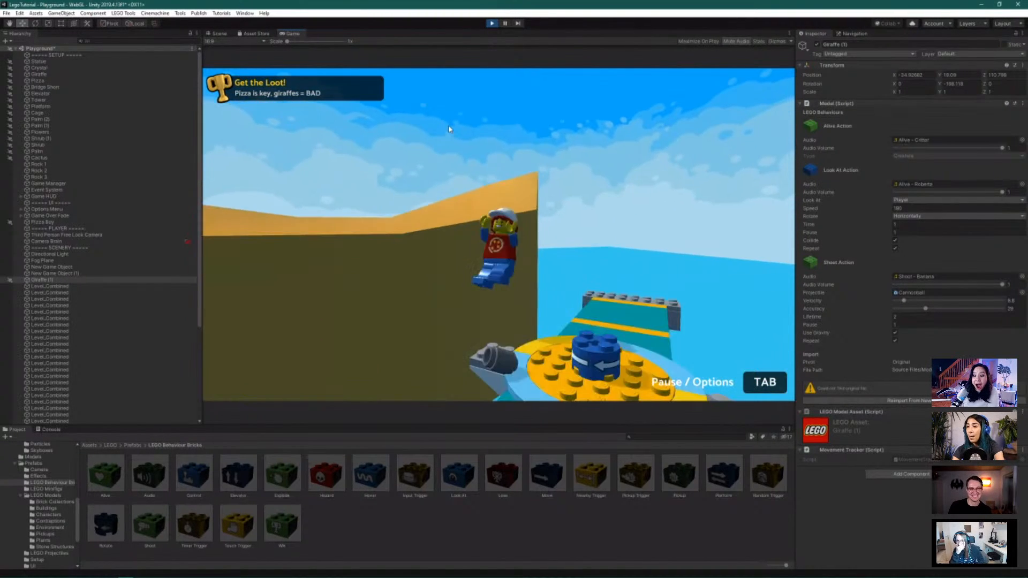
# Jump onto the rotating teal bridge, run along it and jump off
pyautogui.press('w')
pyautogui.press('space')
pyautogui.press('d')
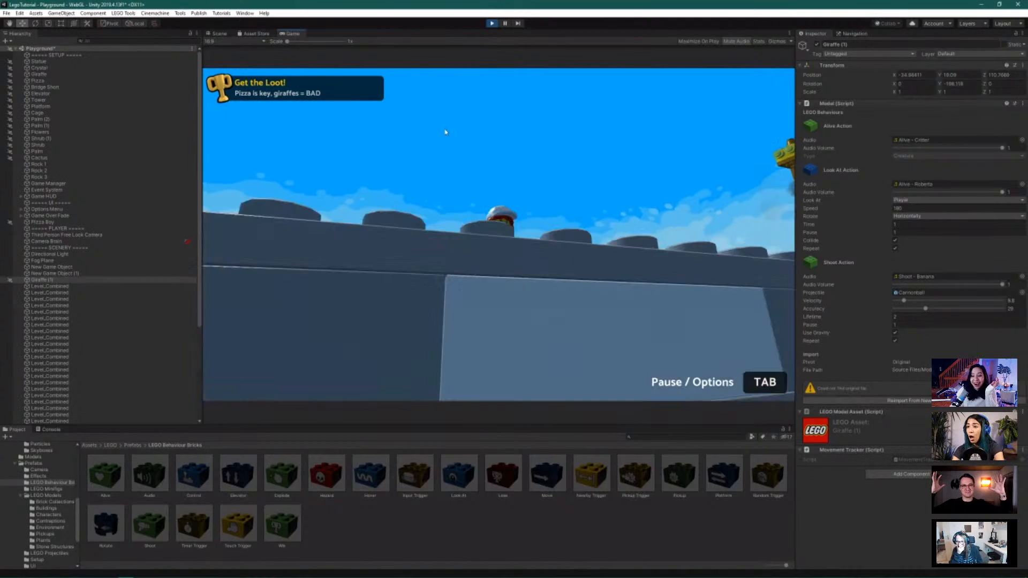
pyautogui.press('w')
pyautogui.press('space')
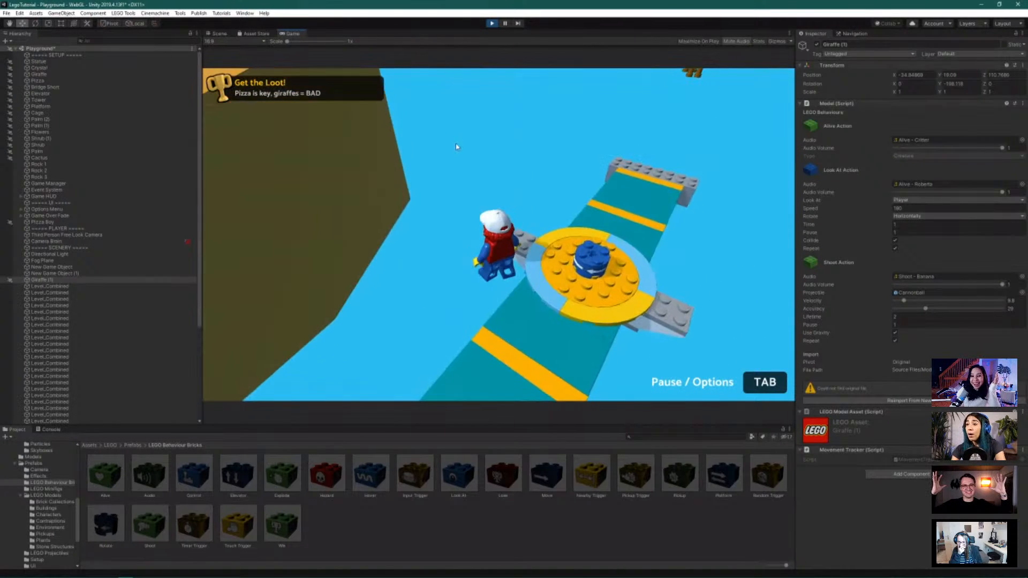
pyautogui.press('s')
pyautogui.press('space')
pyautogui.press('w')
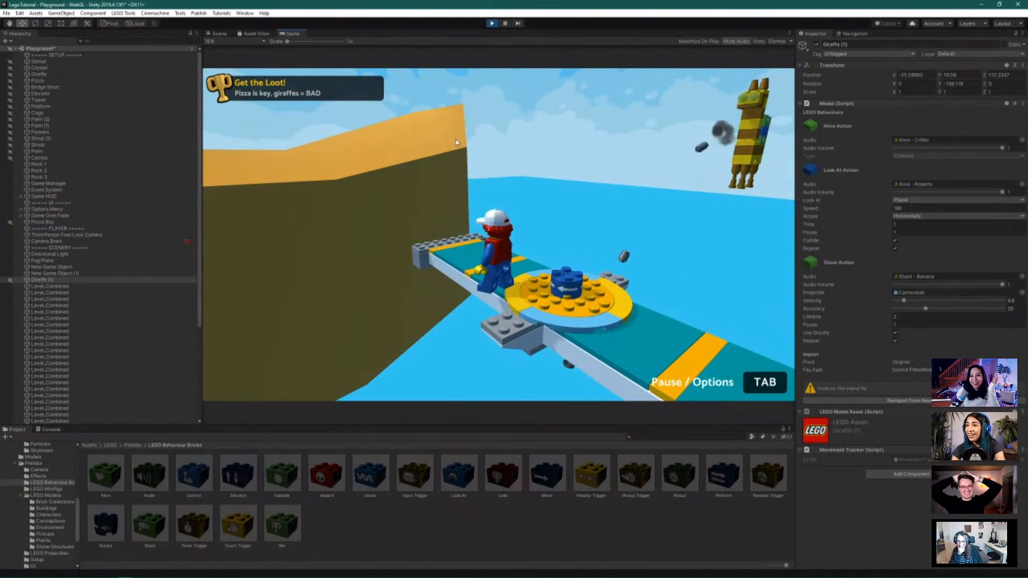
pyautogui.press('w')
pyautogui.press('space')
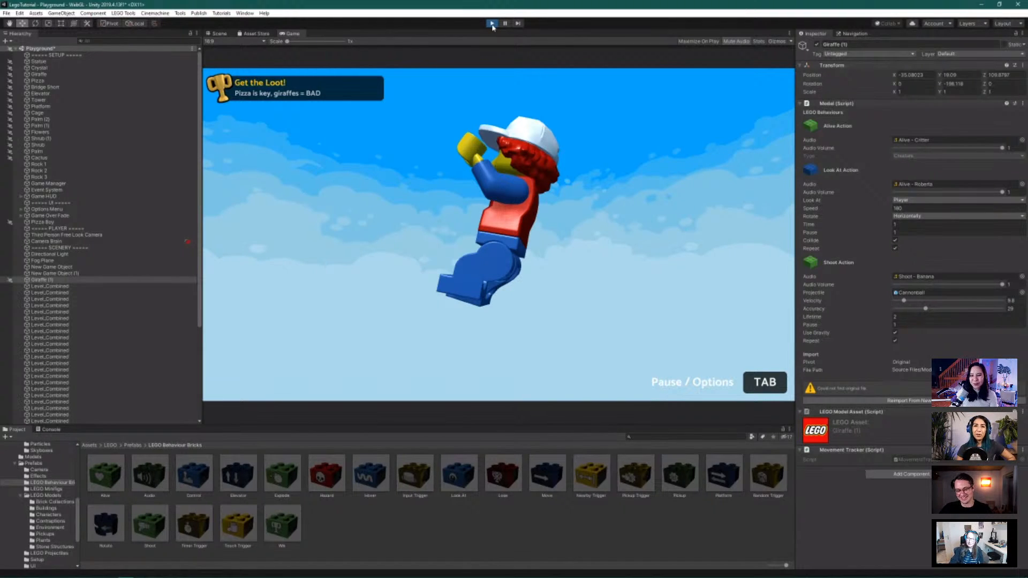
# Stop the play test and select Fog Plane (1) in the Scene view
pyautogui.click(492, 23)
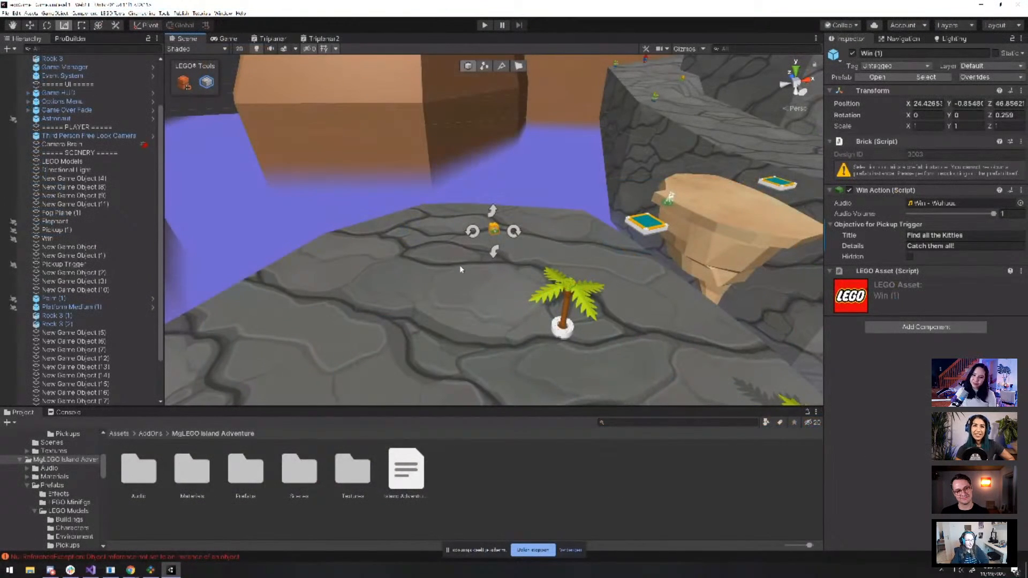
pyautogui.click(460, 265)
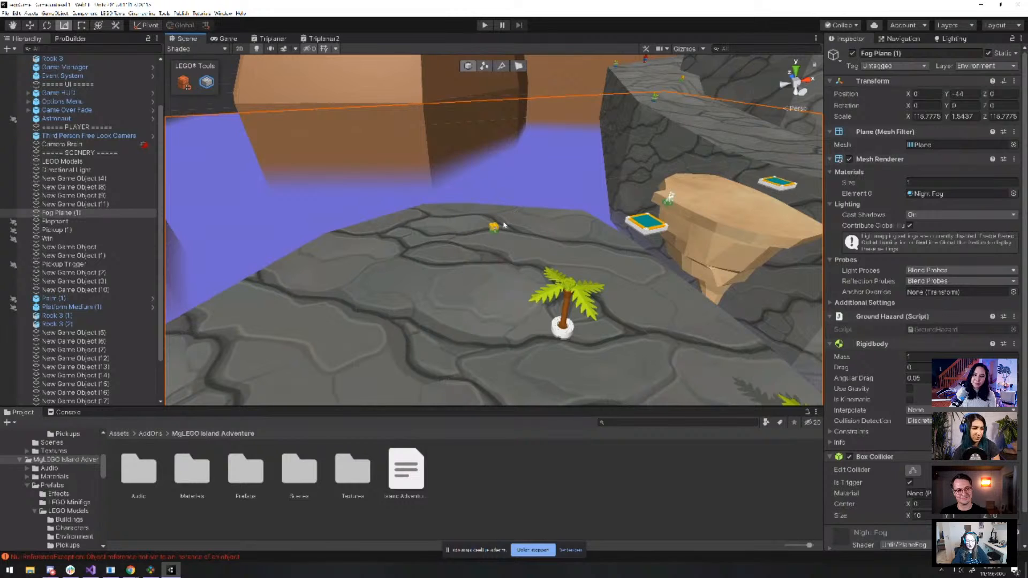
# Select the Win (1) brick, zoom in on it, and start a play test
pyautogui.click(495, 227)
pyautogui.scroll(6, 503, 238)
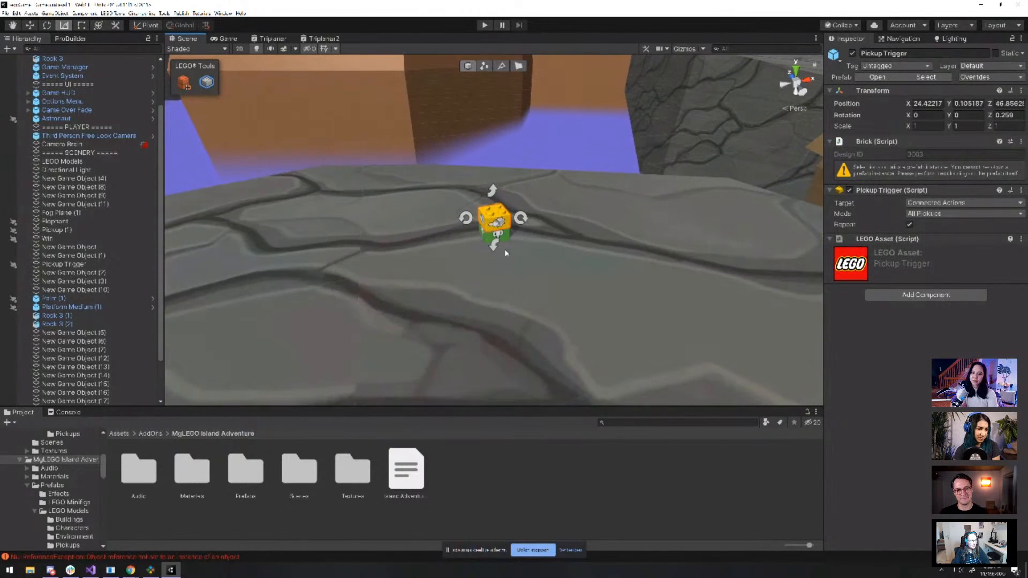
pyautogui.scroll(4, 507, 241)
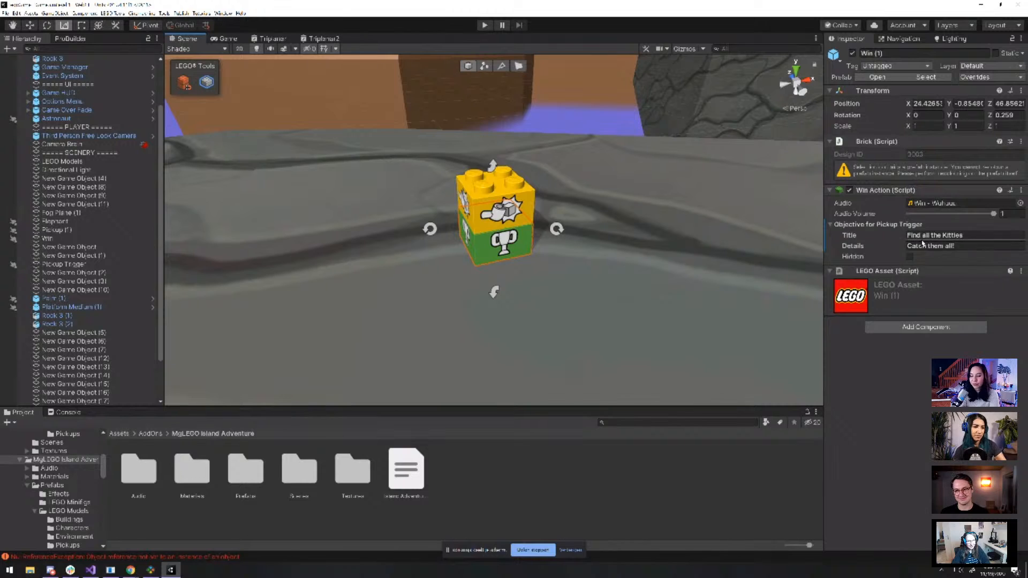
pyautogui.click(485, 27)
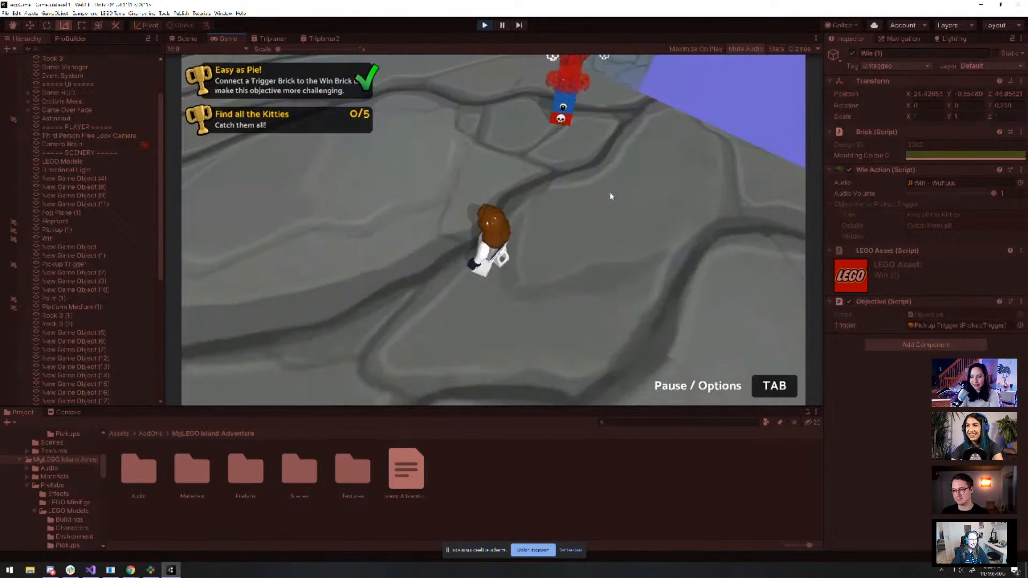
# Run past the hazard bricks and trigger brick to grab the kitty on the sand platform
pyautogui.press('w')
pyautogui.press('w')
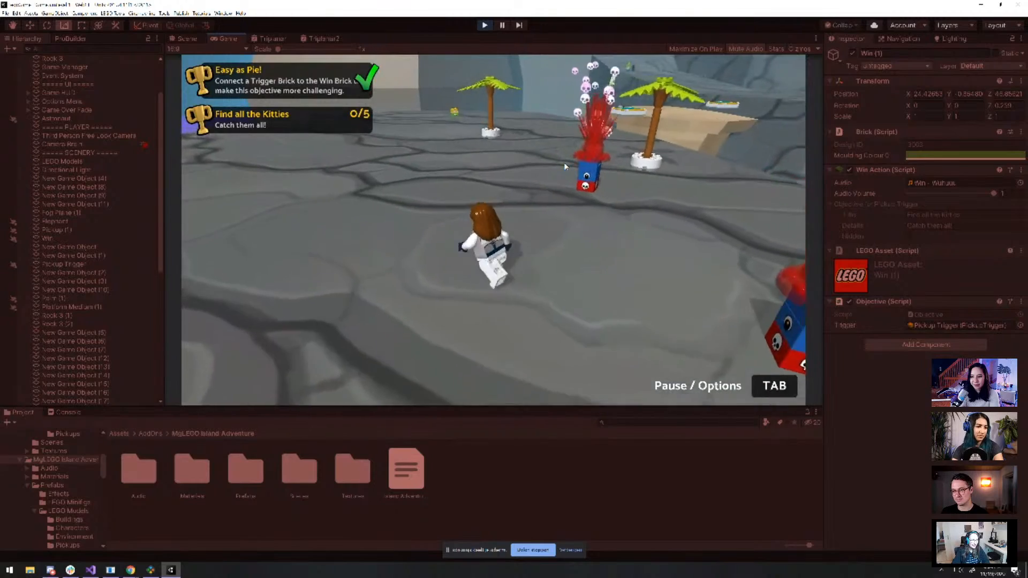
pyautogui.press('w')
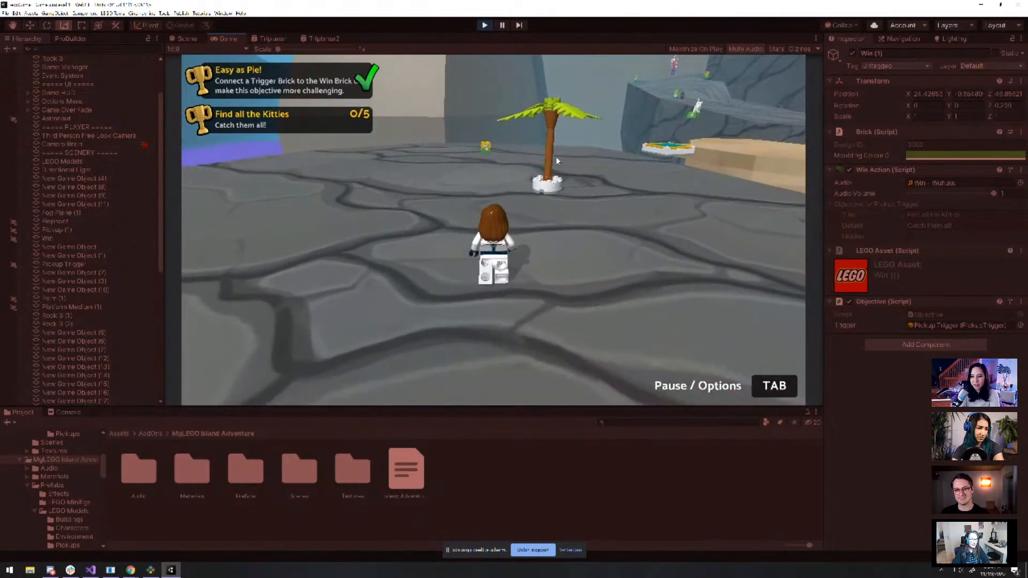
pyautogui.press('w')
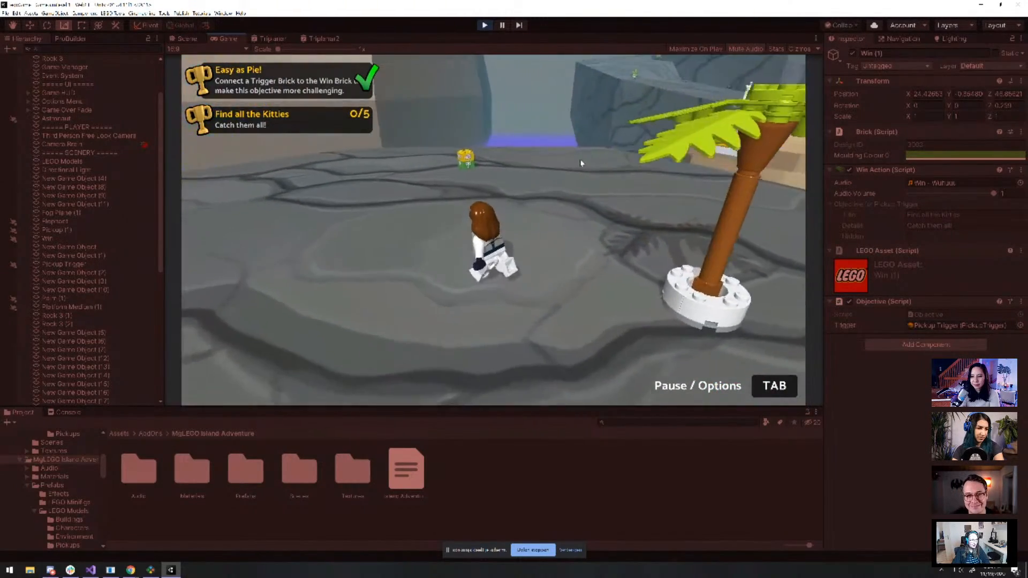
pyautogui.press('w')
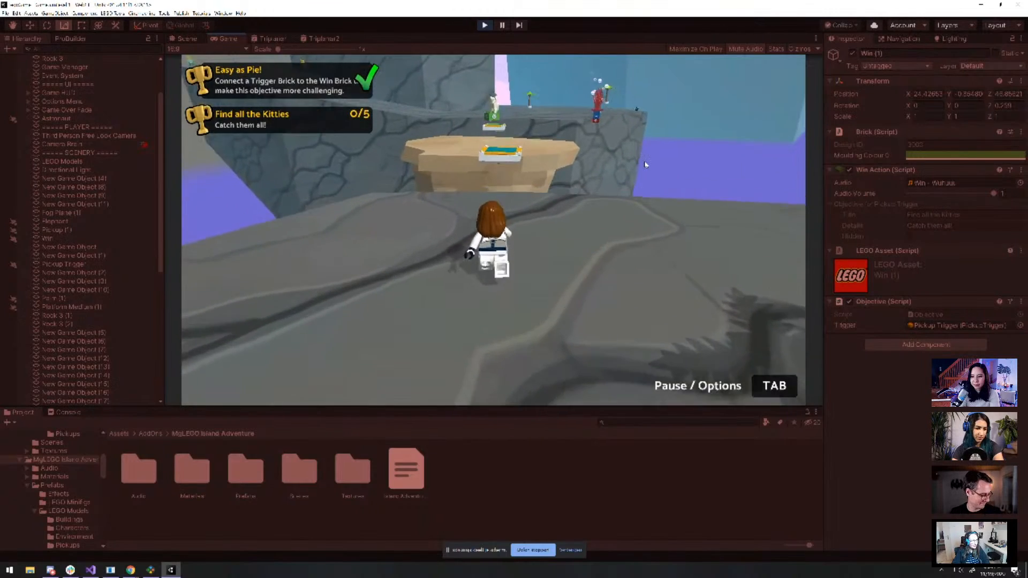
pyautogui.press('w')
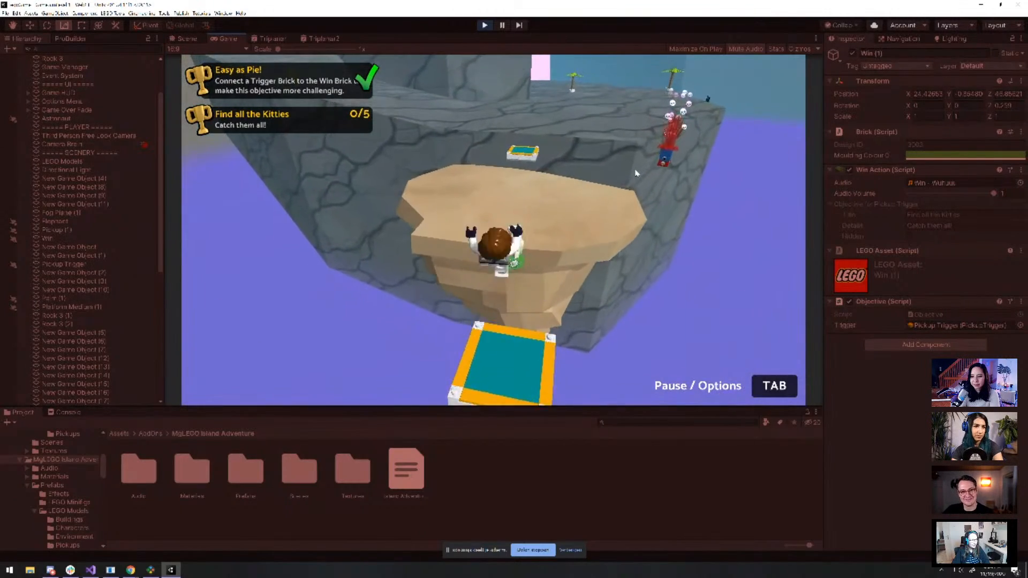
pyautogui.press('w')
pyautogui.press('space')
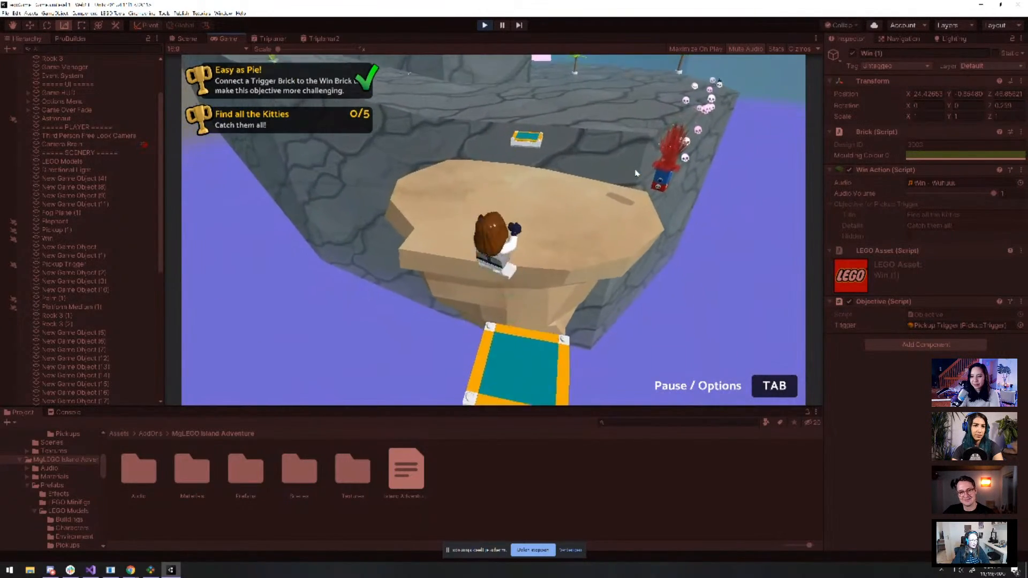
pyautogui.press('space')
pyautogui.press('w')
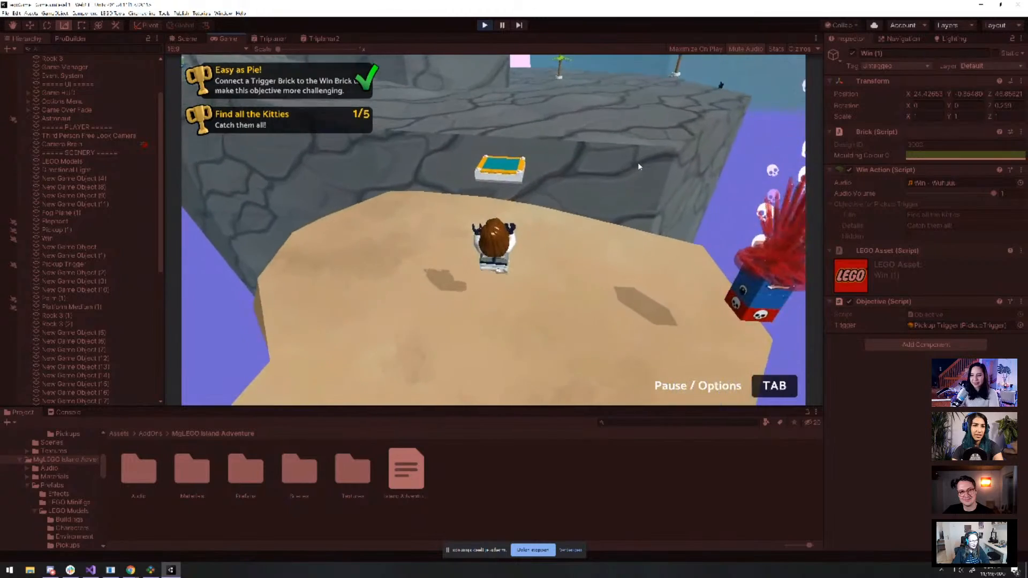
# Bounce off the trampoline brick onto the cliff top and head for the far cliff wall
pyautogui.press('w')
pyautogui.press('space')
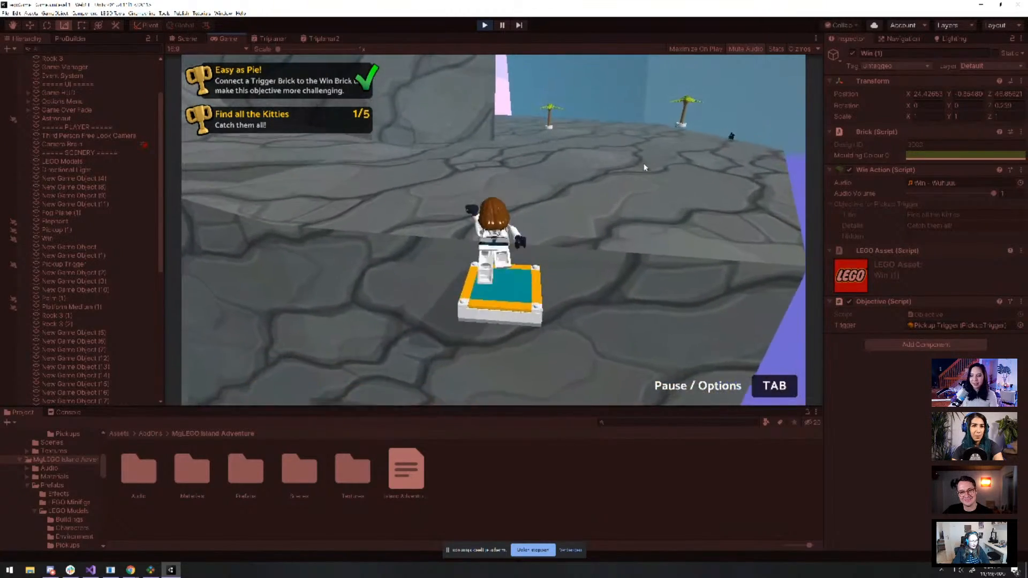
pyautogui.press('w')
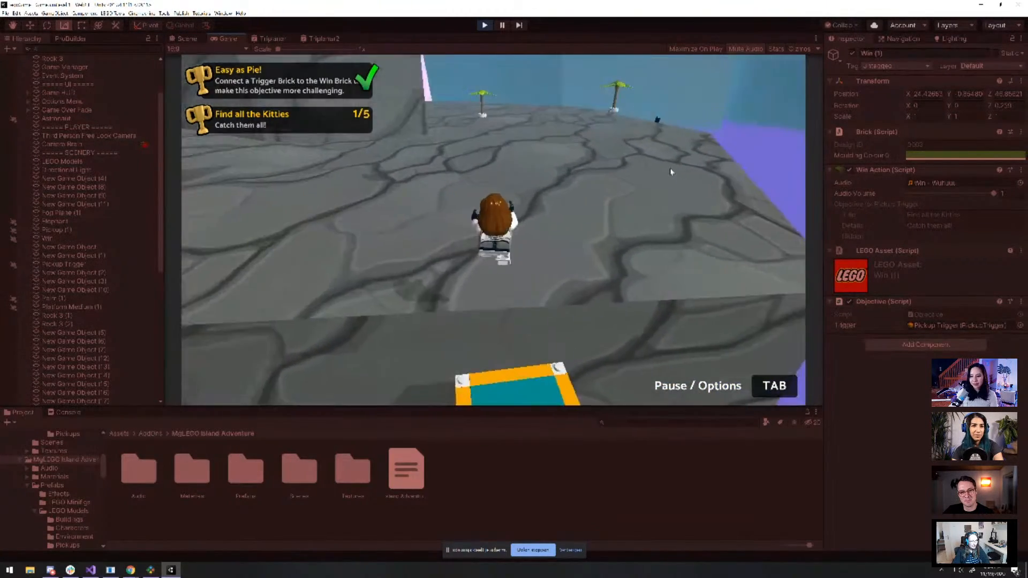
pyautogui.press('w')
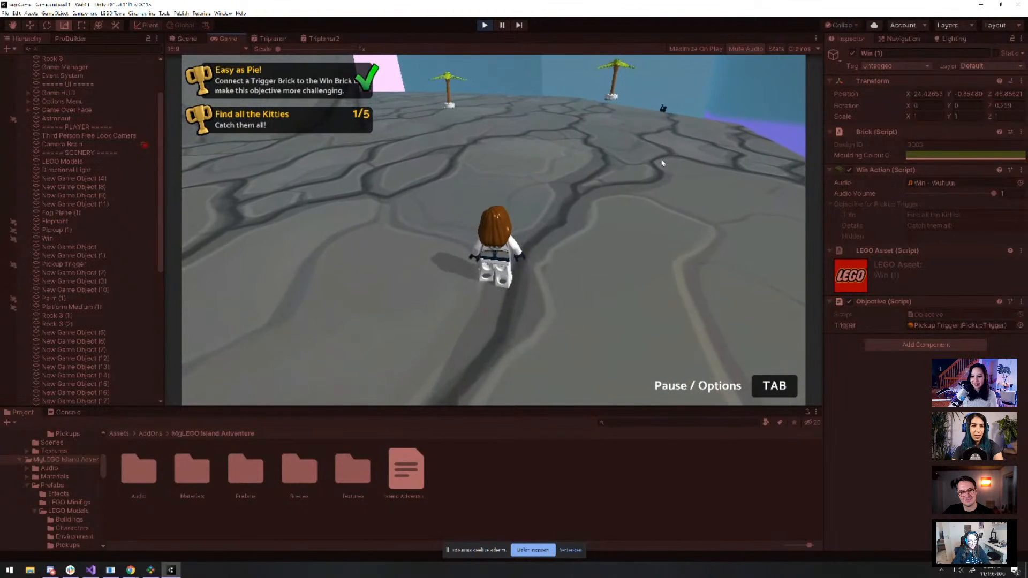
pyautogui.press('w')
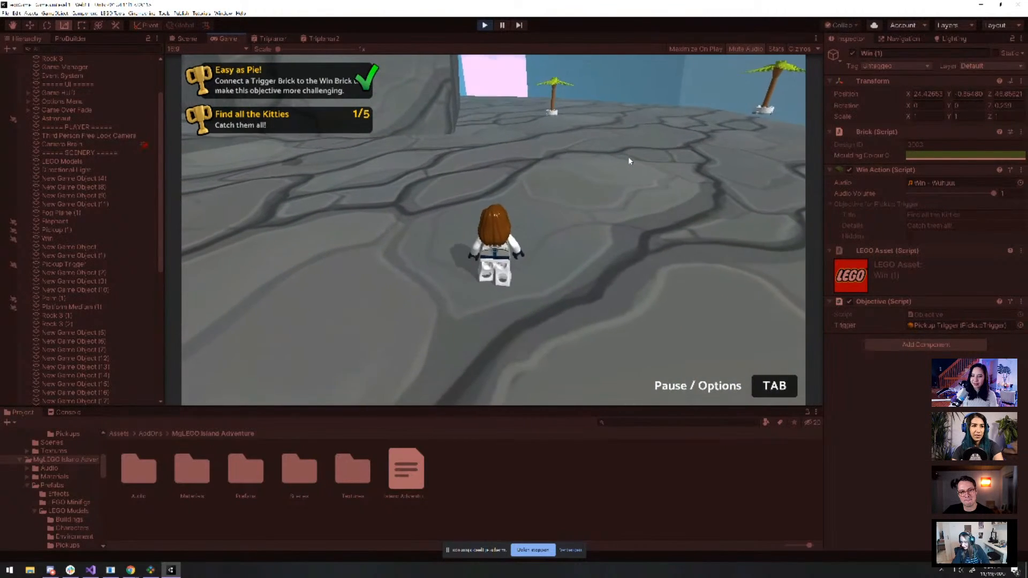
pyautogui.press('w')
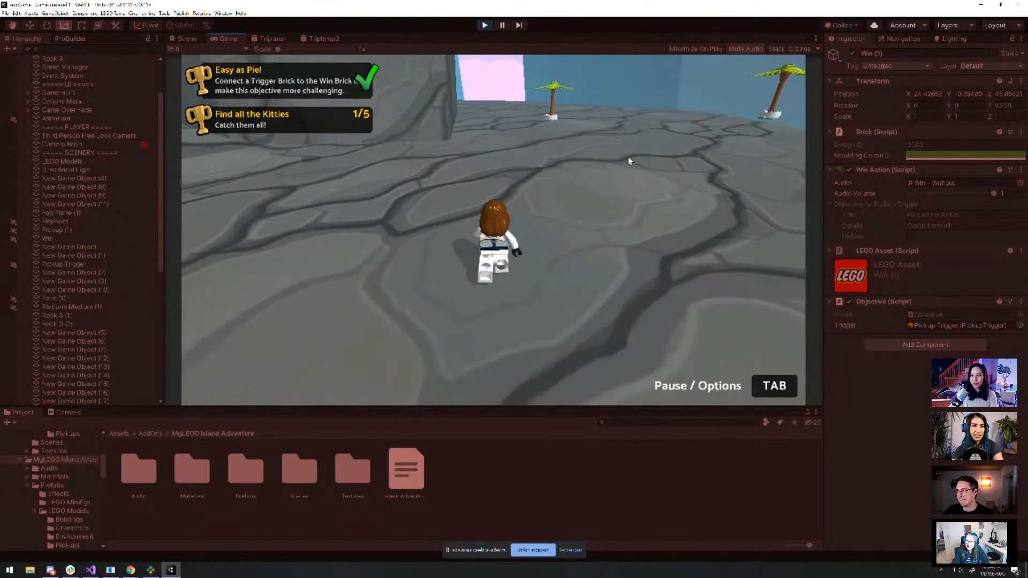
pyautogui.press('w')
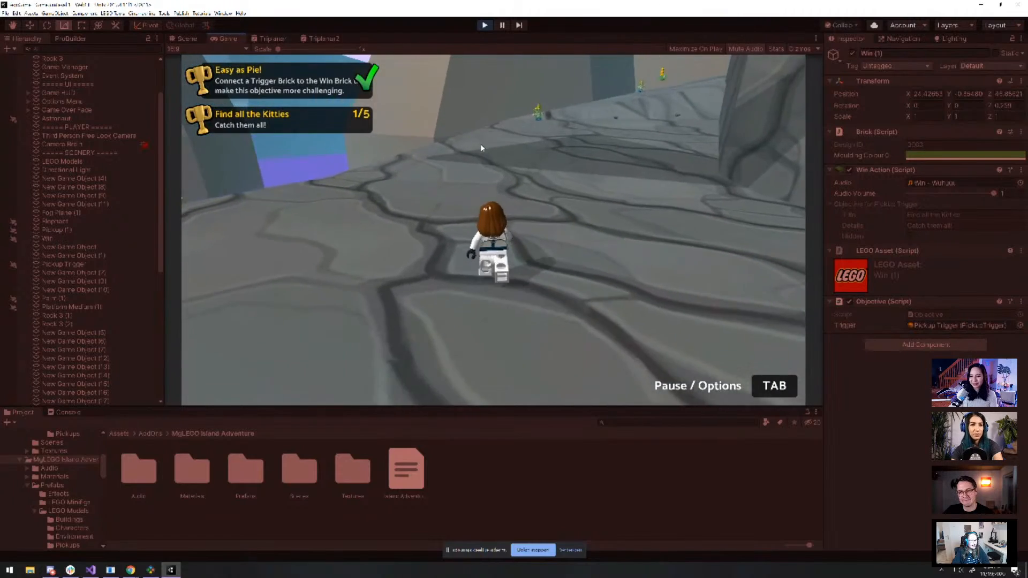
pyautogui.press('w')
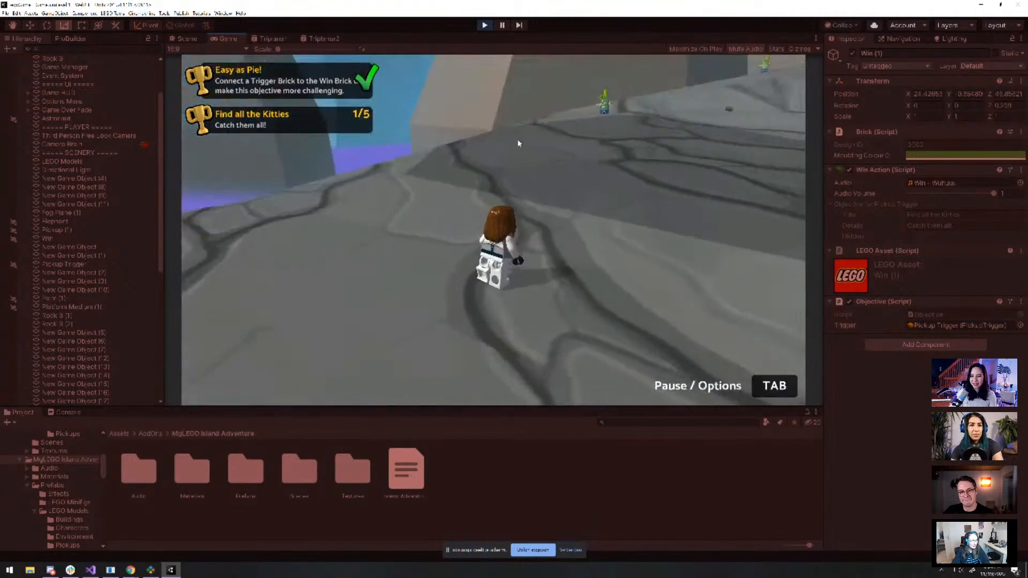
# Run up the rocky slope and collect the orange kitty on the ledge, reaching 2/5
pyautogui.press('w')
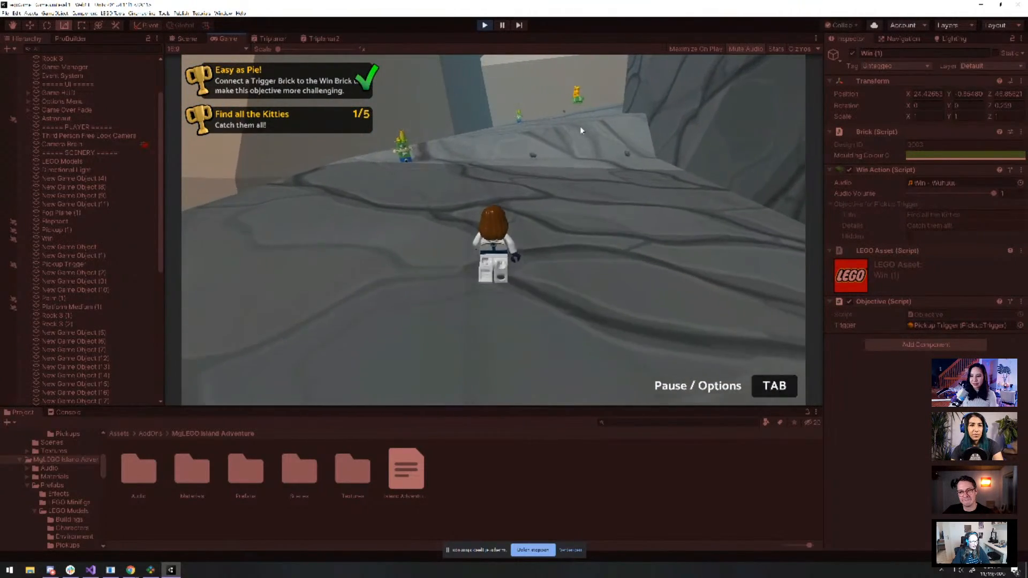
pyautogui.press('w')
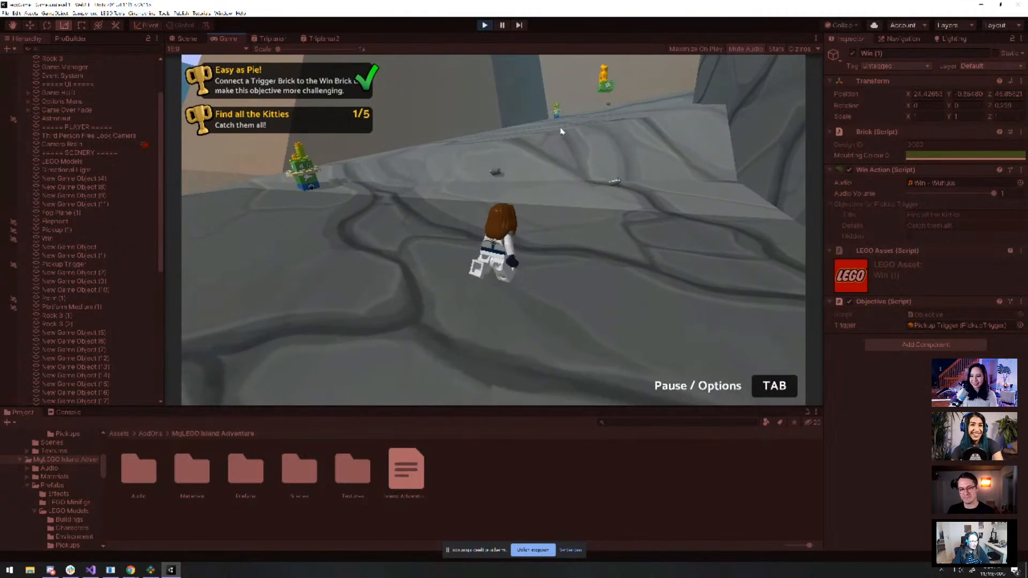
pyautogui.press('w')
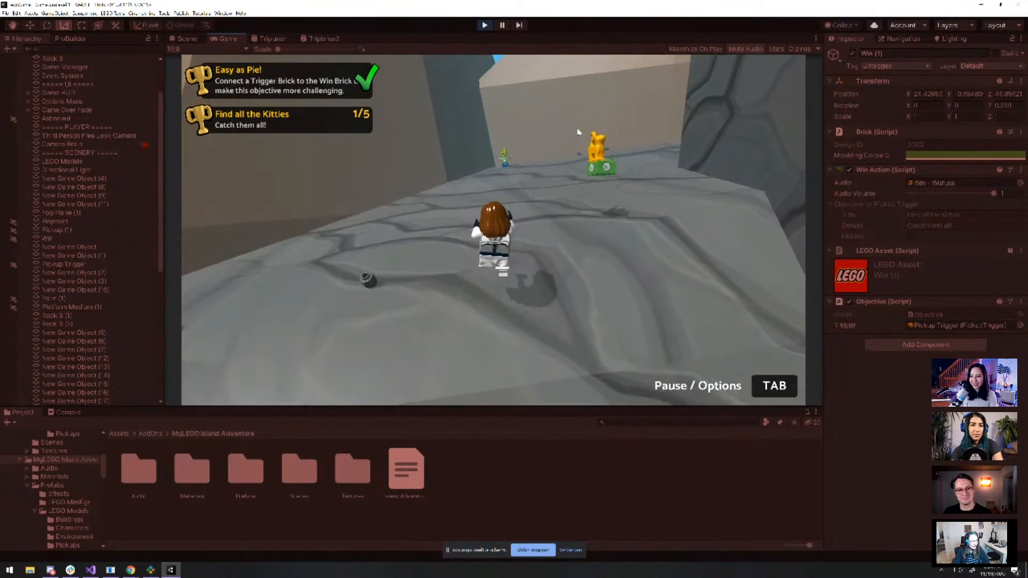
pyautogui.press('w')
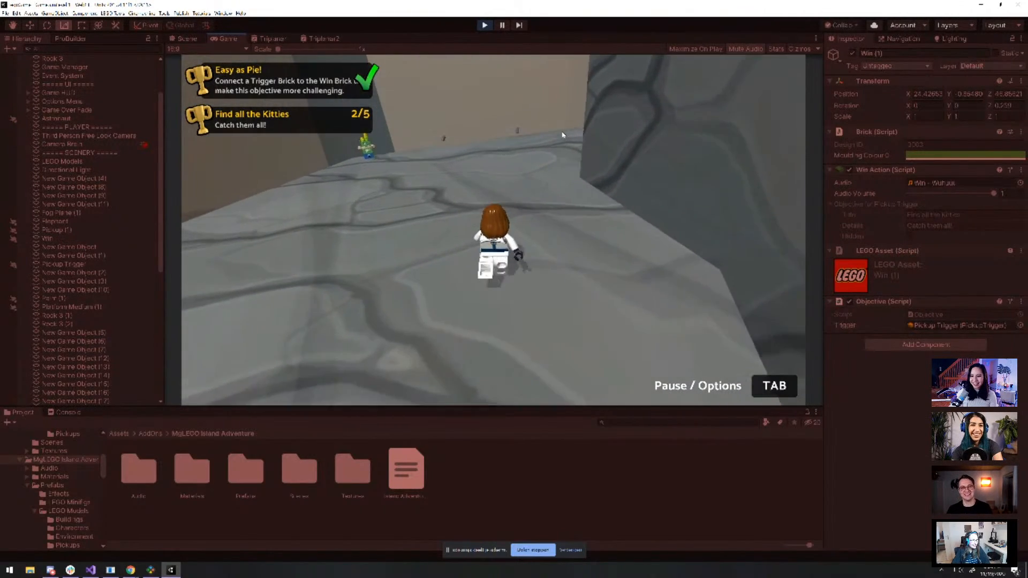
pyautogui.press('w')
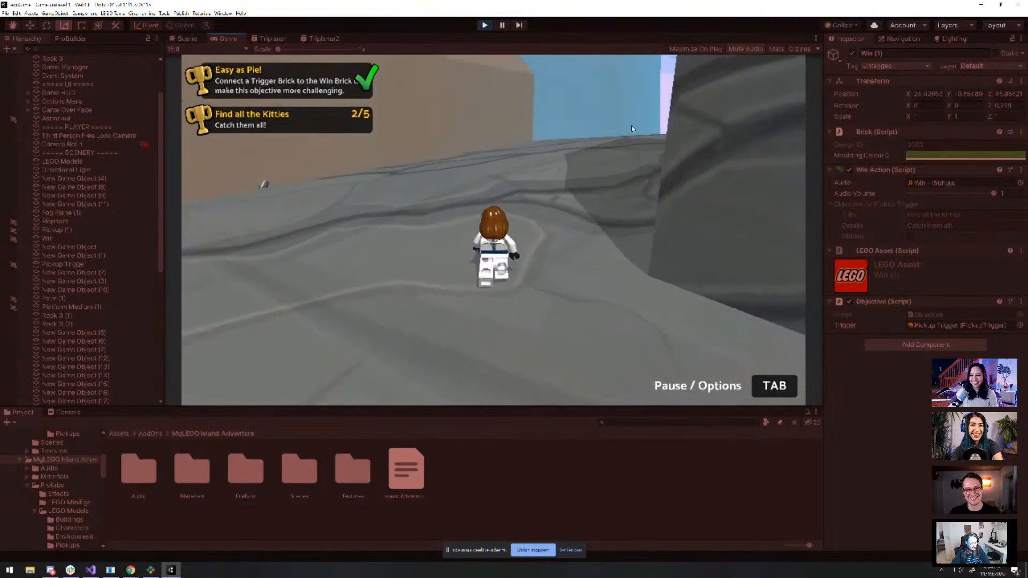
pyautogui.press('w')
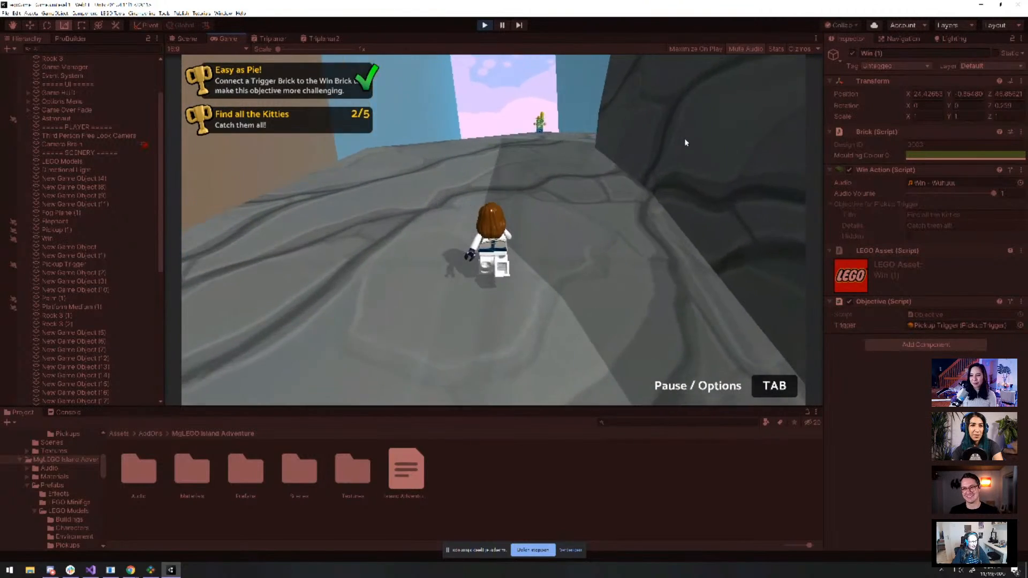
pyautogui.press('space')
pyautogui.press('space')
pyautogui.press('w')
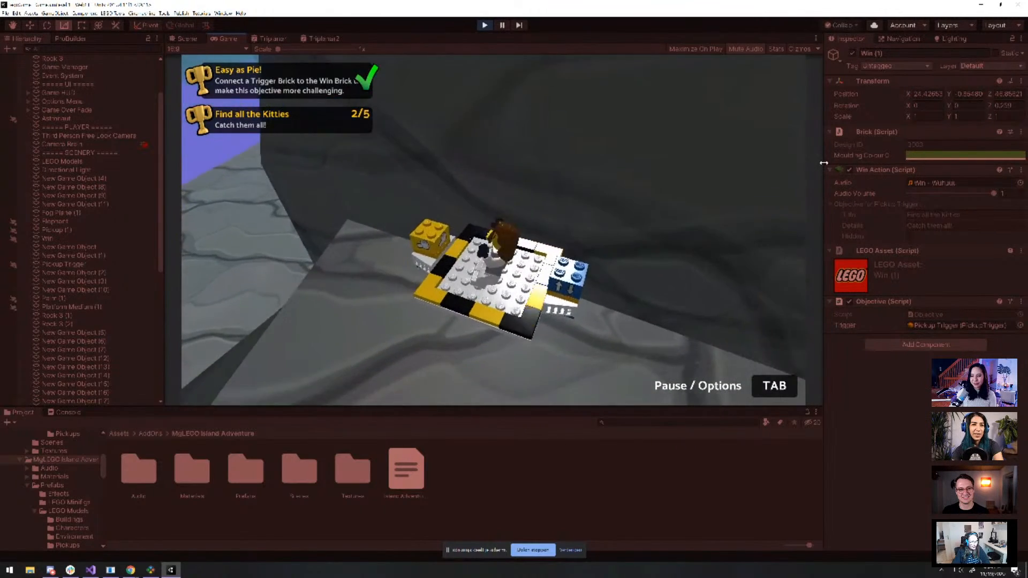
# Ride the lift platform, then jump off the stone block's edge until 'You lost...' appears
pyautogui.press('a')
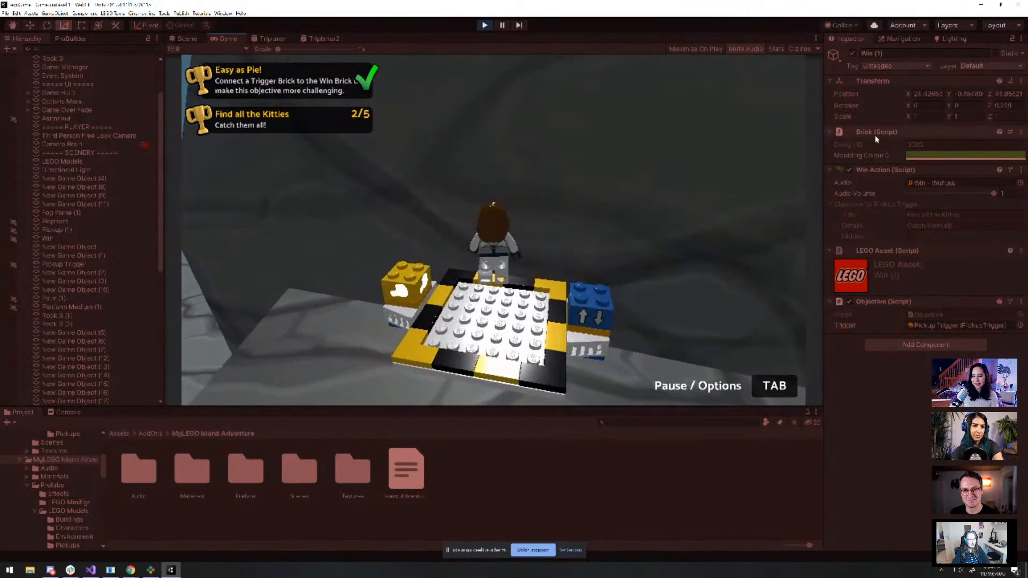
pyautogui.press('d')
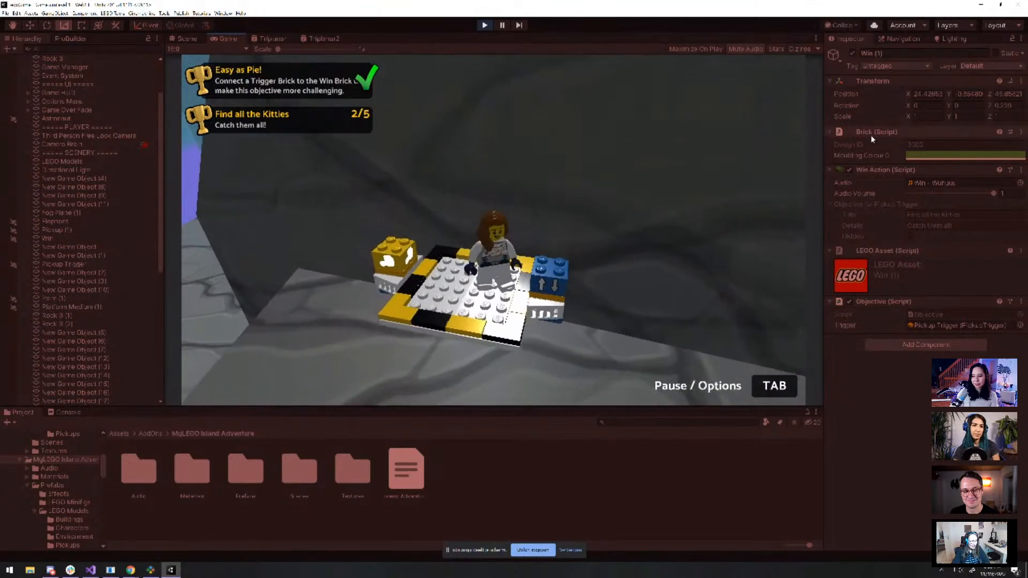
pyautogui.press('w')
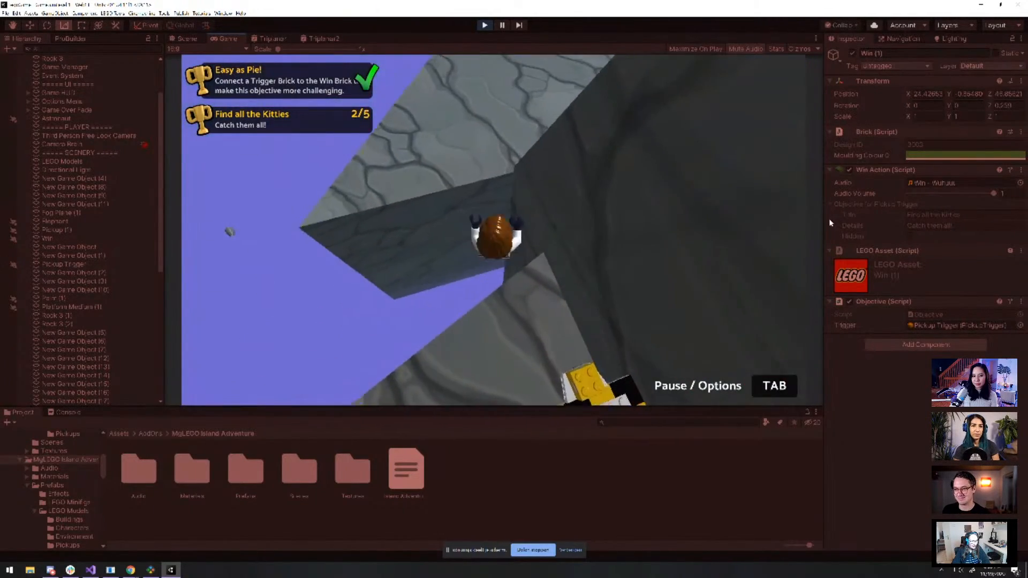
pyautogui.press('d')
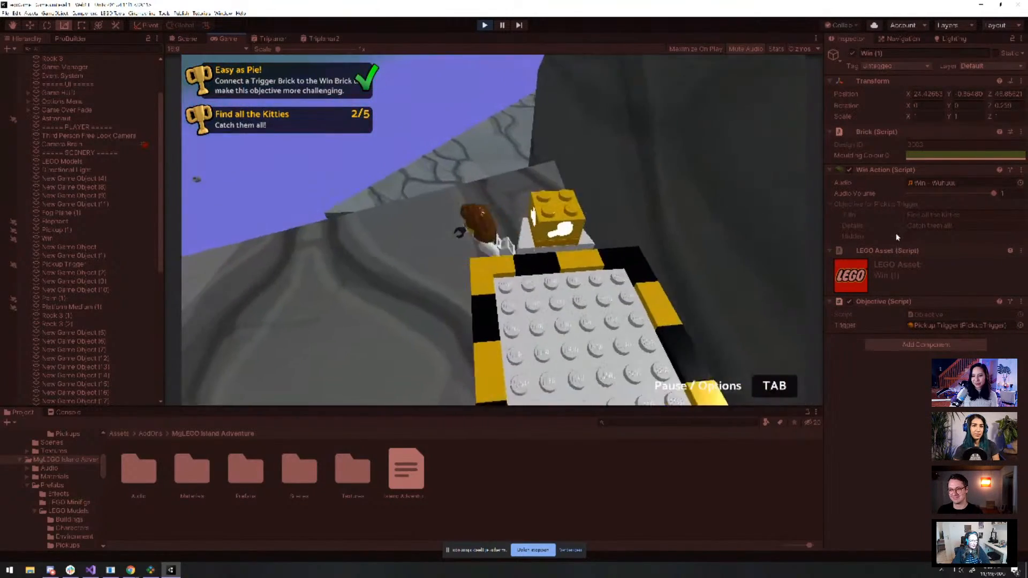
pyautogui.press('w')
pyautogui.press('space')
pyautogui.press('space')
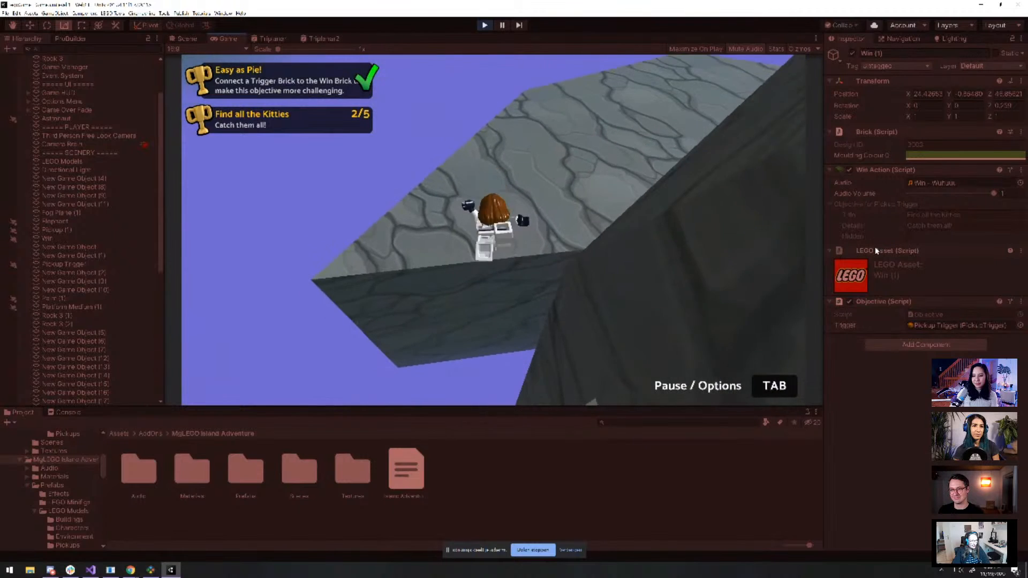
pyautogui.press('w')
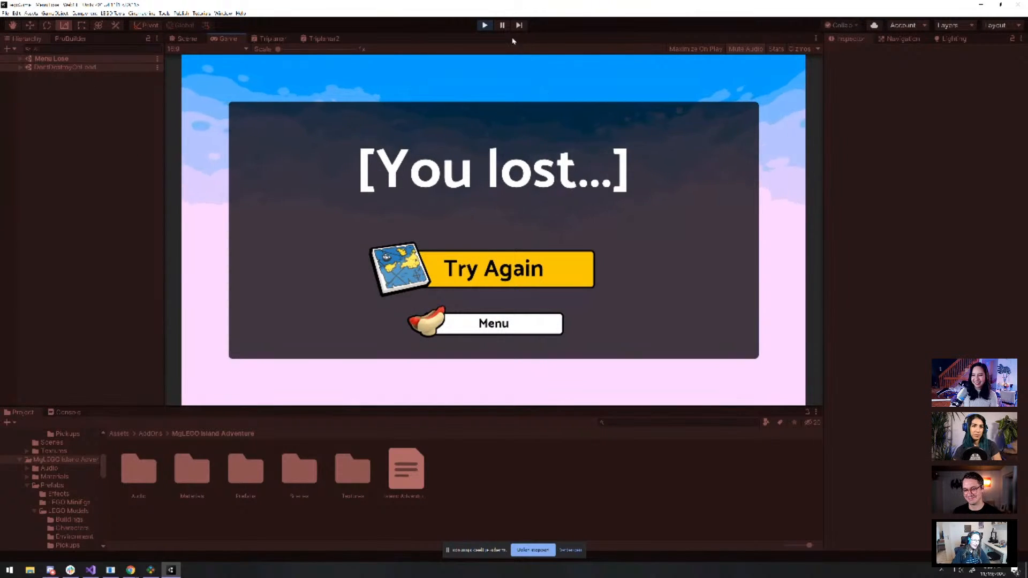
# Stop the play test and frame the Pickup (2) kitty pickup on its rock platform
pyautogui.click(483, 25)
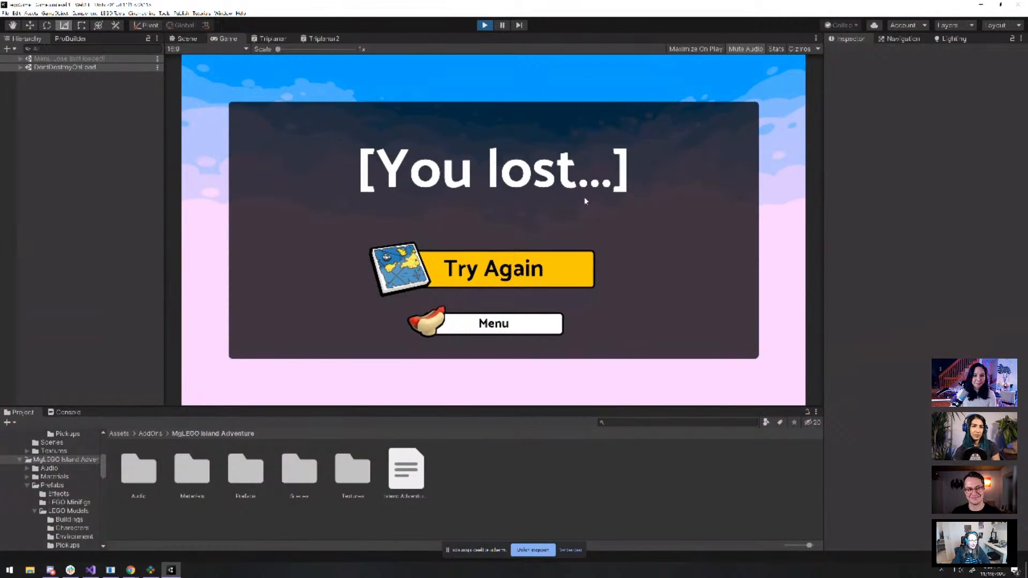
pyautogui.scroll(-15, 582, 201)
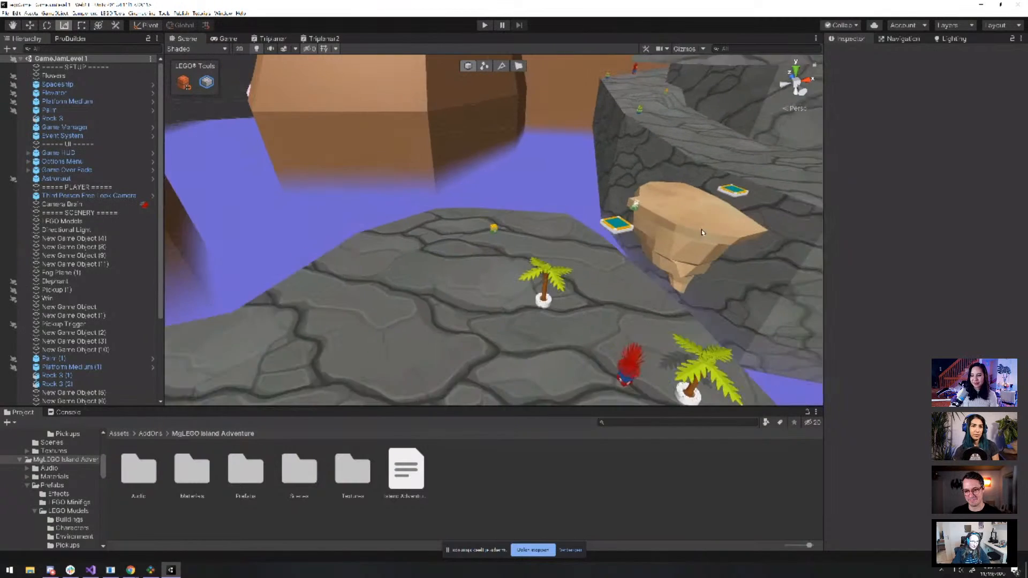
pyautogui.scroll(-5, 703, 232)
pyautogui.moveTo(702, 233); pyautogui.dragTo(466, 223, button='middle')
pyautogui.scroll(2, 600, 241)
pyautogui.click(631, 232)
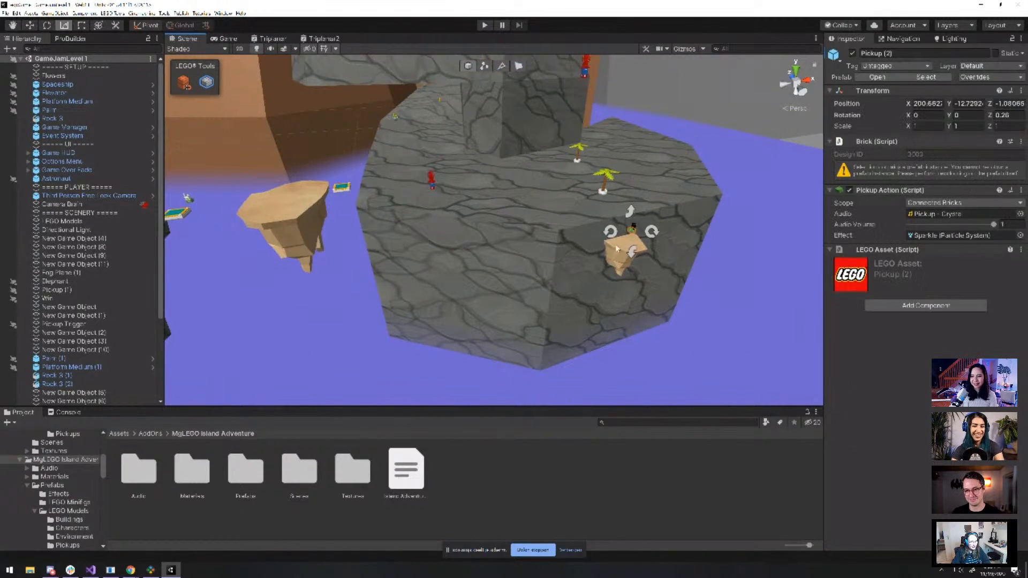
pyautogui.press('f')
pyautogui.scroll(-10, 499, 235)
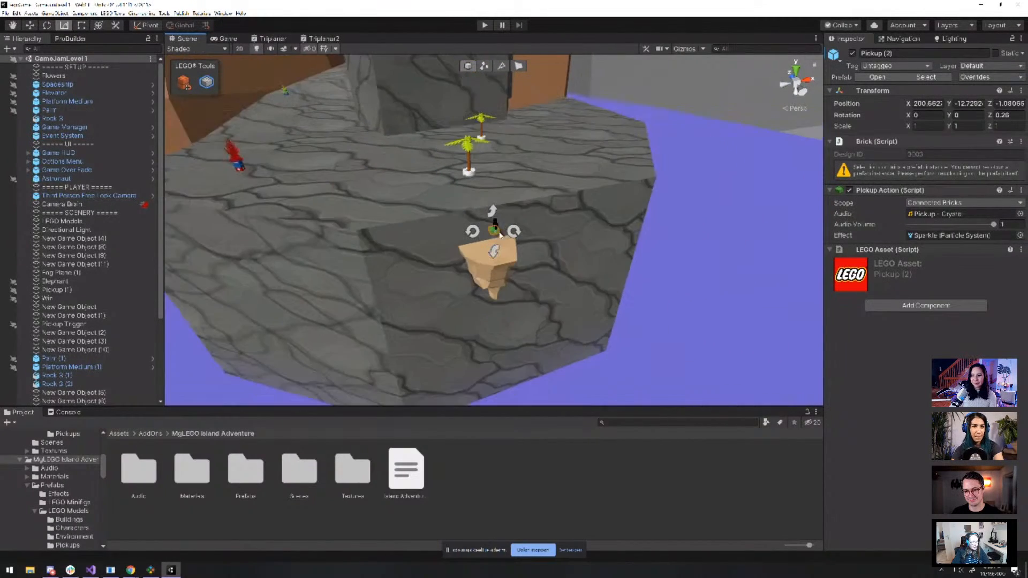
pyautogui.moveTo(499, 234); pyautogui.dragTo(521, 200, button='middle')
pyautogui.keyDown('alt'); pyautogui.moveTo(521, 200); pyautogui.dragTo(592, 117); pyautogui.keyUp('alt')
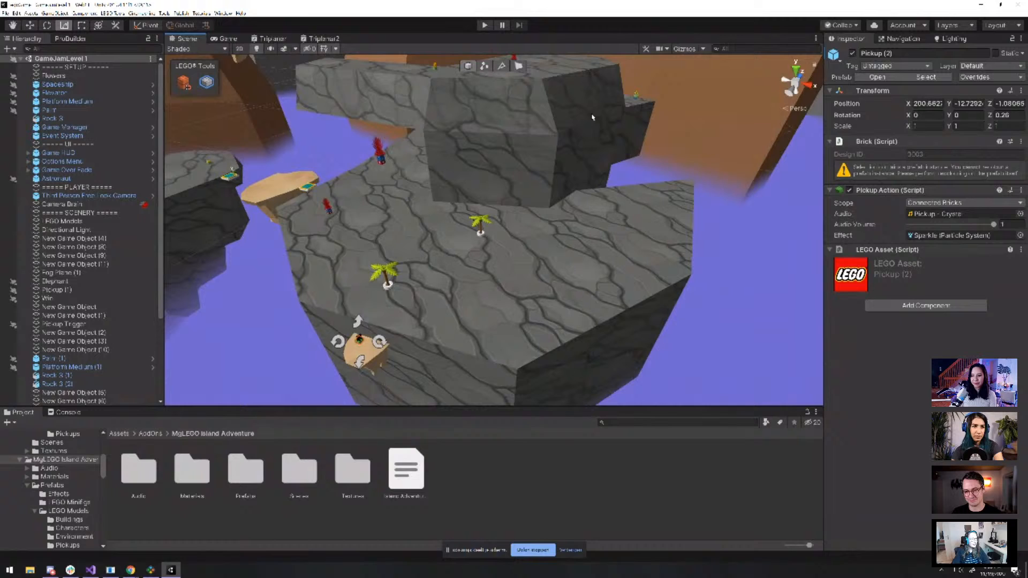
# Frame rock platform New Game Object (3), then select brick 3069 and rock pillar New Game Object (2)
pyautogui.click(630, 107)
pyautogui.press('f')
pyautogui.keyDown('alt'); pyautogui.moveTo(666, 159); pyautogui.dragTo(526, 232); pyautogui.keyUp('alt')
pyautogui.scroll(8, 525, 232)
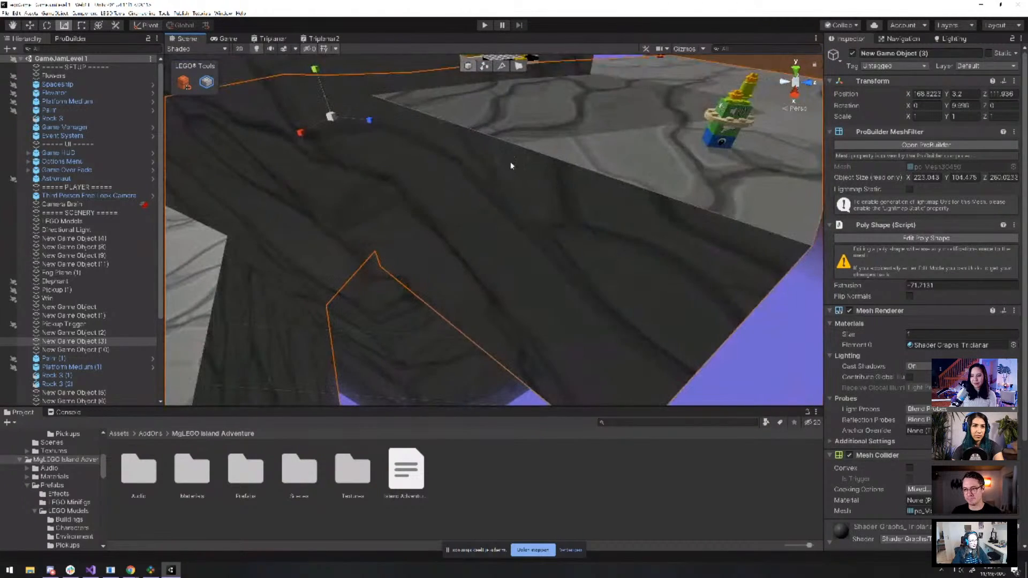
pyautogui.scroll(-8, 494, 112)
pyautogui.click(497, 143)
pyautogui.scroll(-5, 534, 172)
pyautogui.click(524, 152)
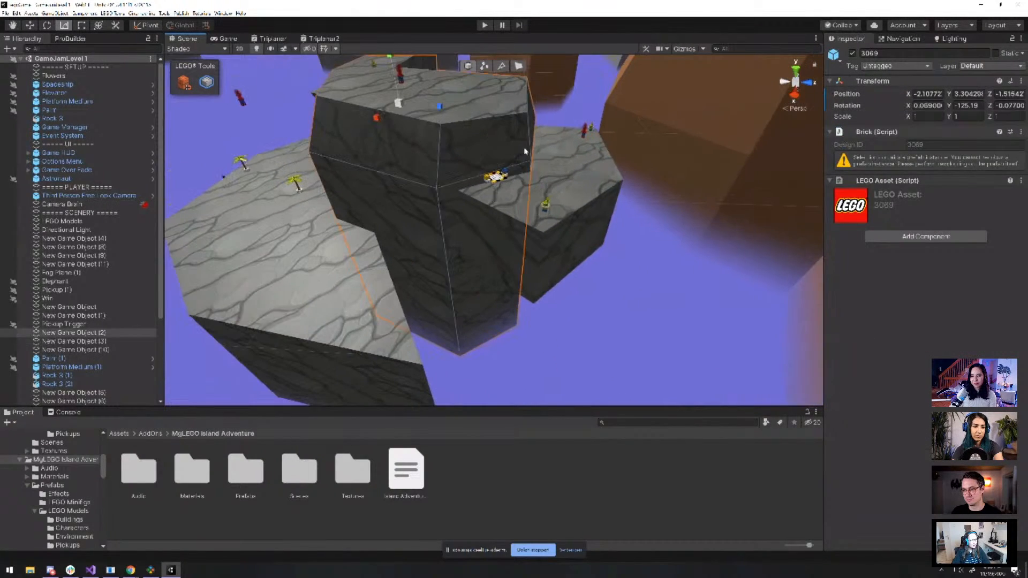
pyautogui.scroll(-5, 527, 171)
pyautogui.keyDown('alt'); pyautogui.moveTo(540, 236); pyautogui.dragTo(633, 176); pyautogui.keyUp('alt')
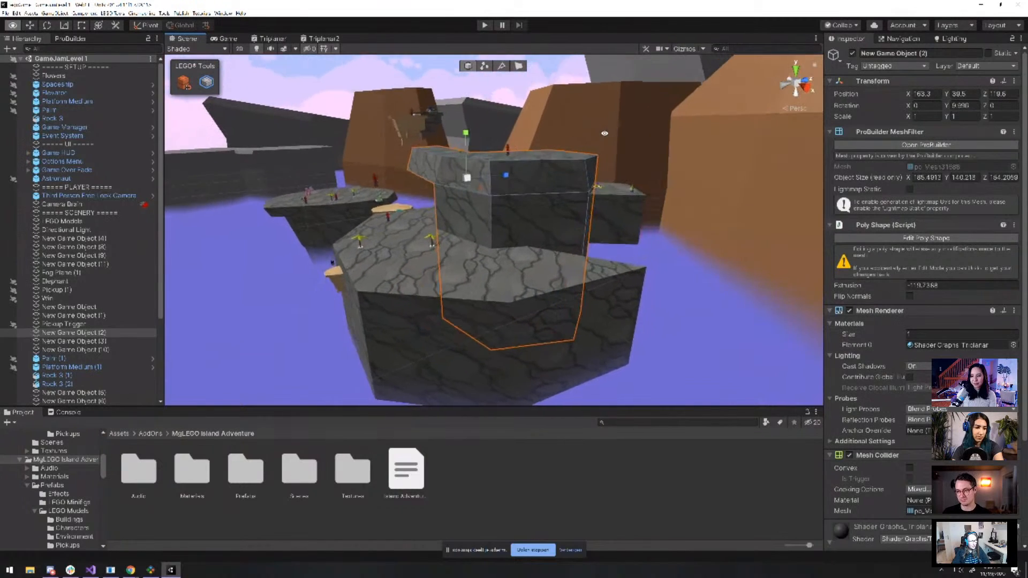
# Inspect the rock platform pieces near the spaceship platform from a low angle
pyautogui.moveTo(633, 175); pyautogui.dragTo(456, 259, button='middle')
pyautogui.scroll(5, 496, 225)
pyautogui.keyDown('alt'); pyautogui.moveTo(495, 225); pyautogui.dragTo(557, 184); pyautogui.keyUp('alt')
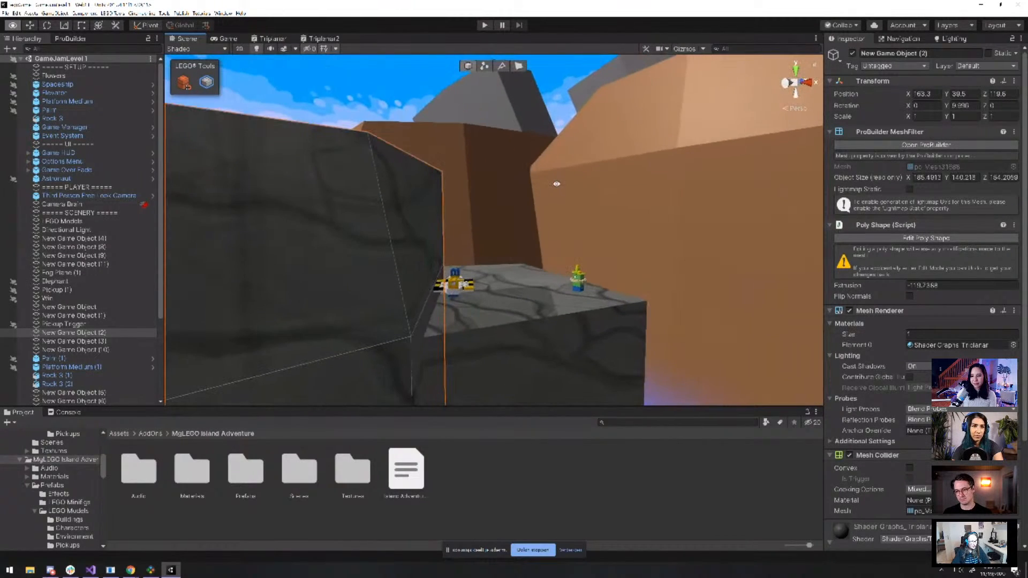
pyautogui.scroll(-3, 441, 217)
pyautogui.click(439, 220)
pyautogui.keyDown('alt'); pyautogui.moveTo(438, 220); pyautogui.dragTo(397, 254); pyautogui.keyUp('alt')
pyautogui.click(435, 248)
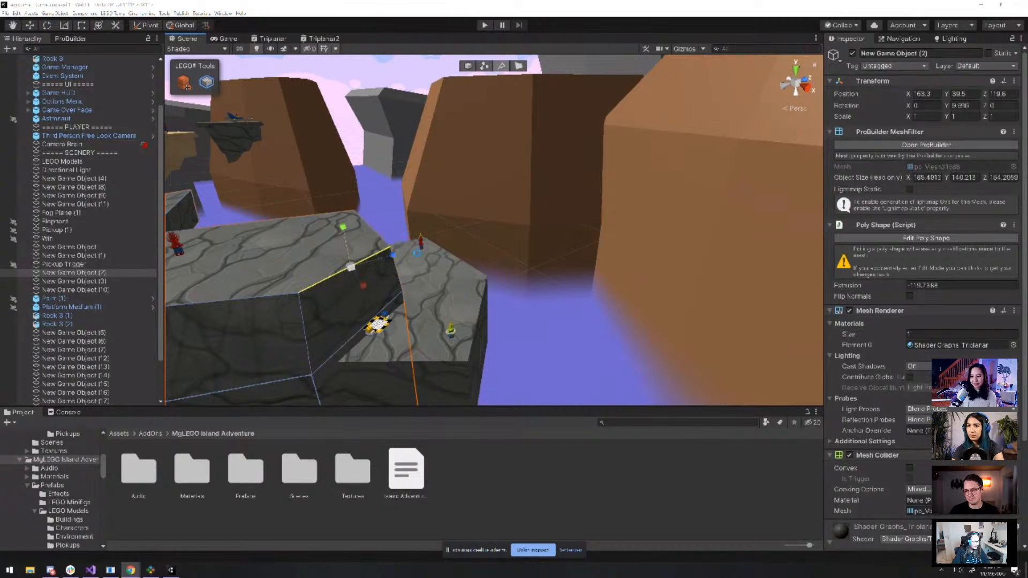
pyautogui.scroll(4, 480, 282)
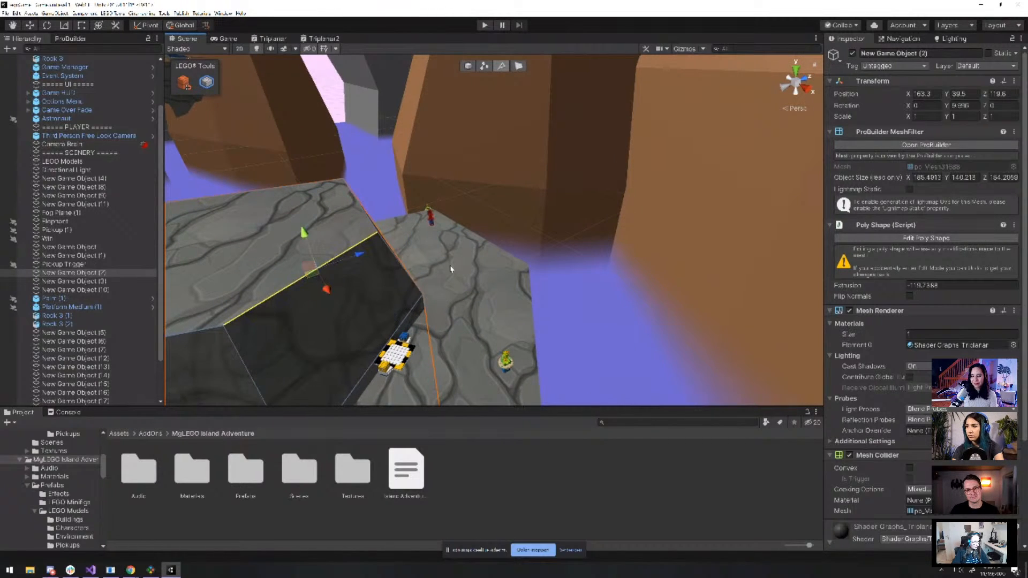
pyautogui.keyDown('alt'); pyautogui.moveTo(450, 269); pyautogui.dragTo(563, 174); pyautogui.keyUp('alt')
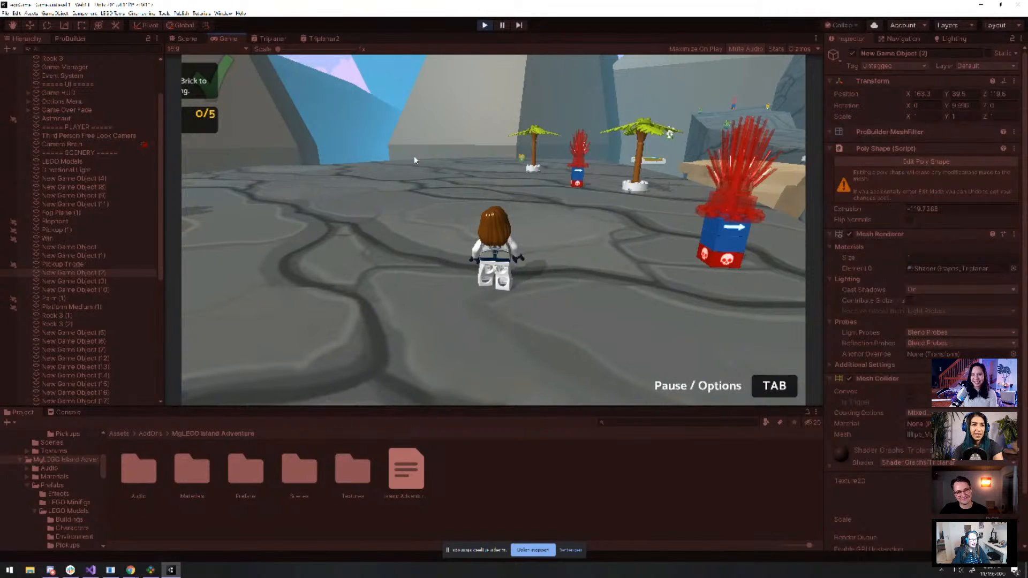
# Run the minifig past the hazards, jump onto the tan platform and bounce off the teal trampoline
pyautogui.press('w')
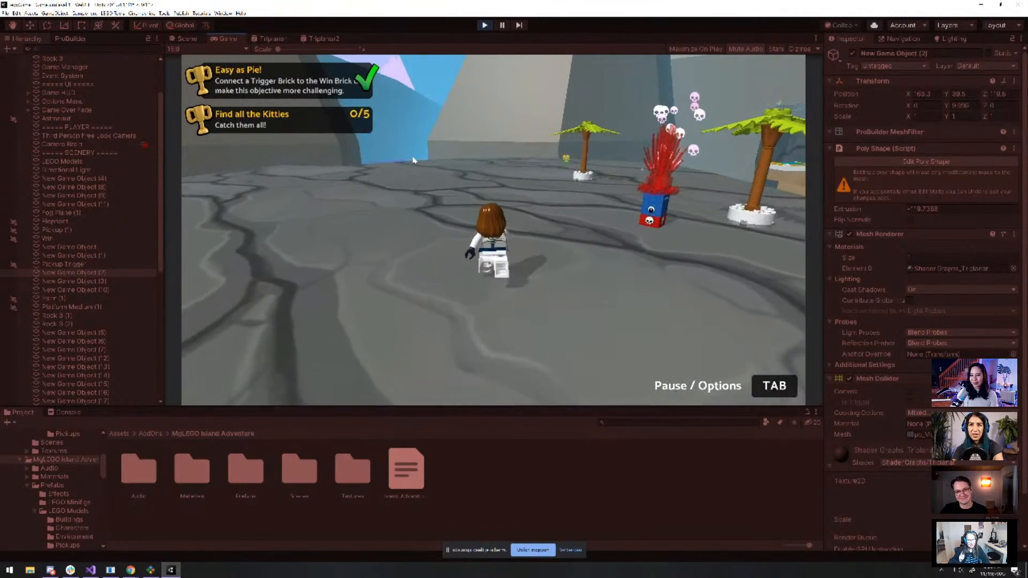
pyautogui.press('w')
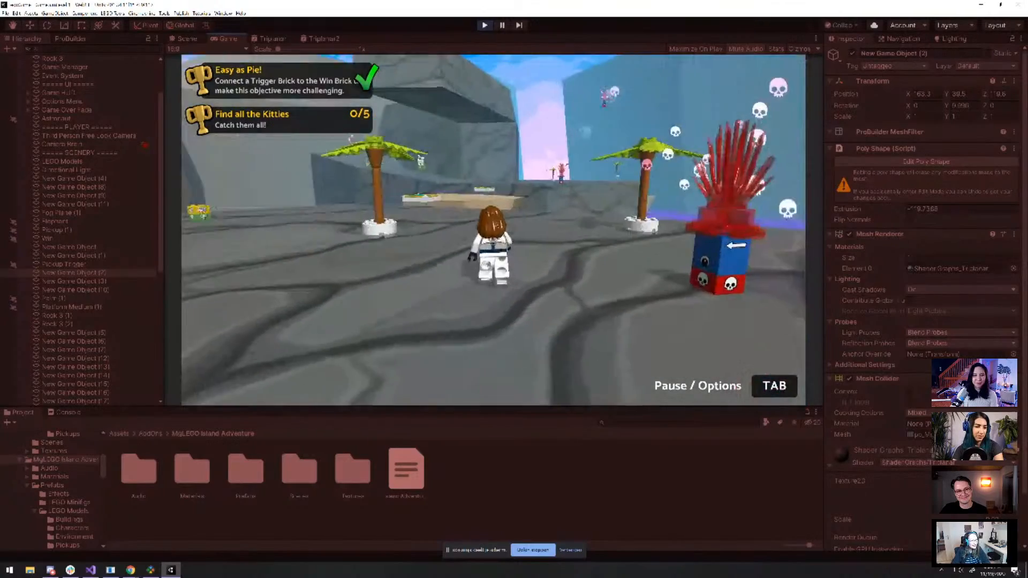
pyautogui.press('w')
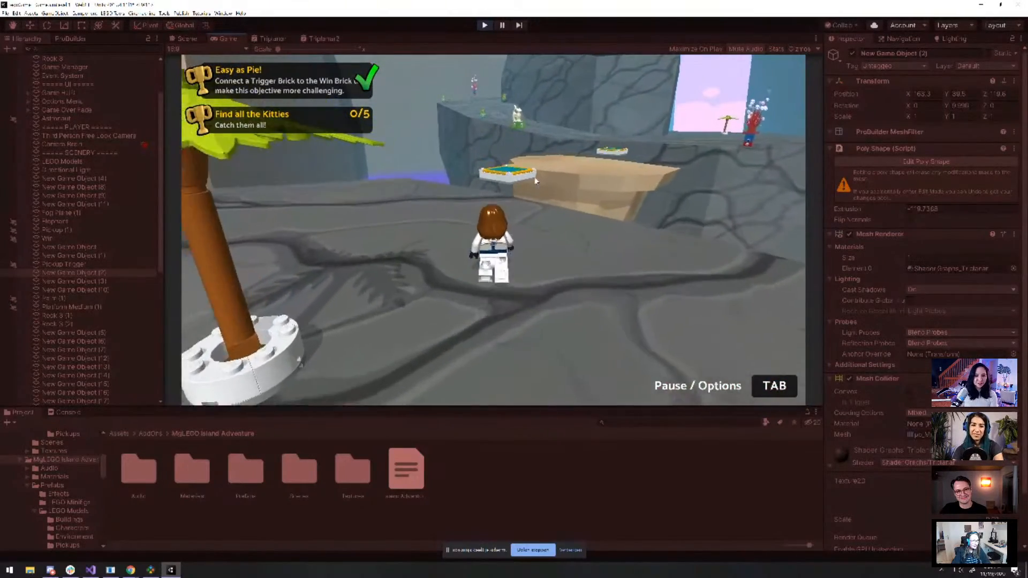
pyautogui.press('w')
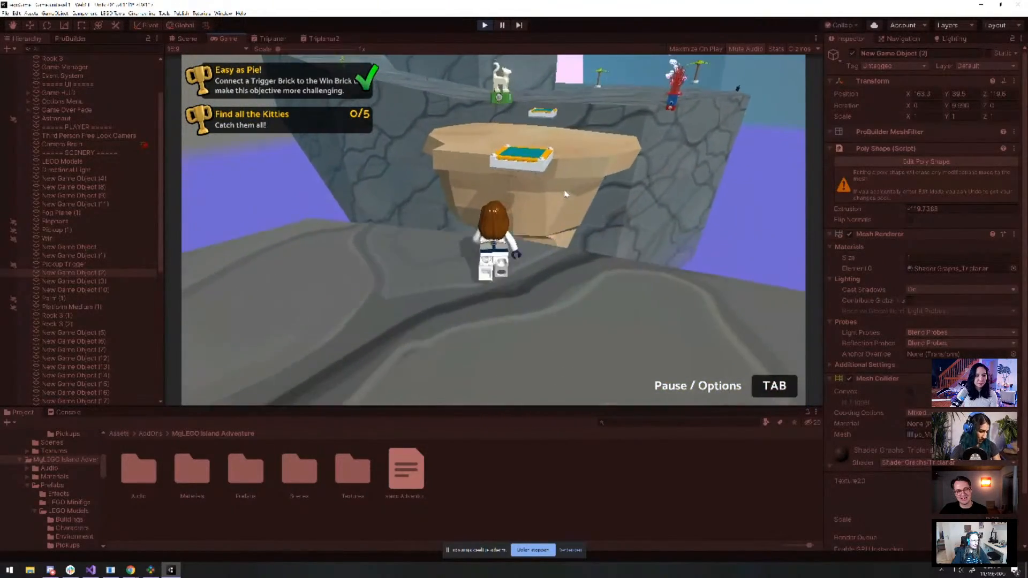
pyautogui.press('w')
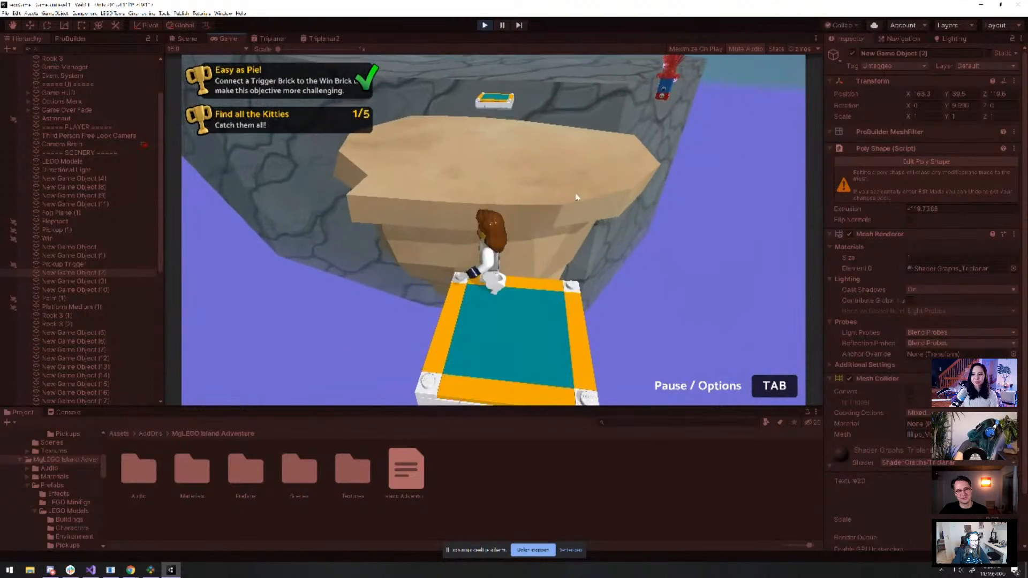
pyautogui.press('w')
pyautogui.press('space')
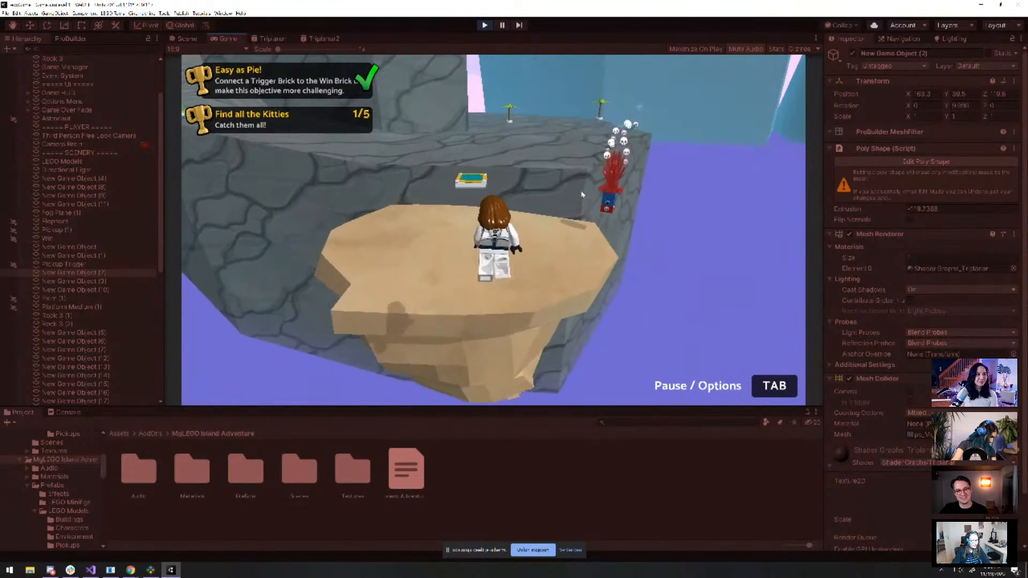
pyautogui.press('w')
pyautogui.press('a')
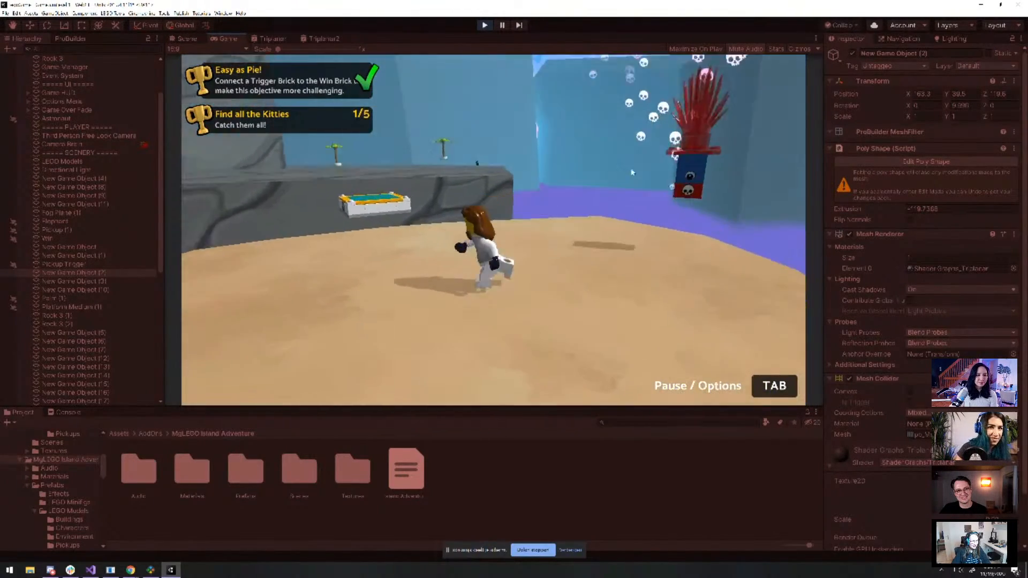
pyautogui.press('w')
pyautogui.press('space')
pyautogui.press('space')
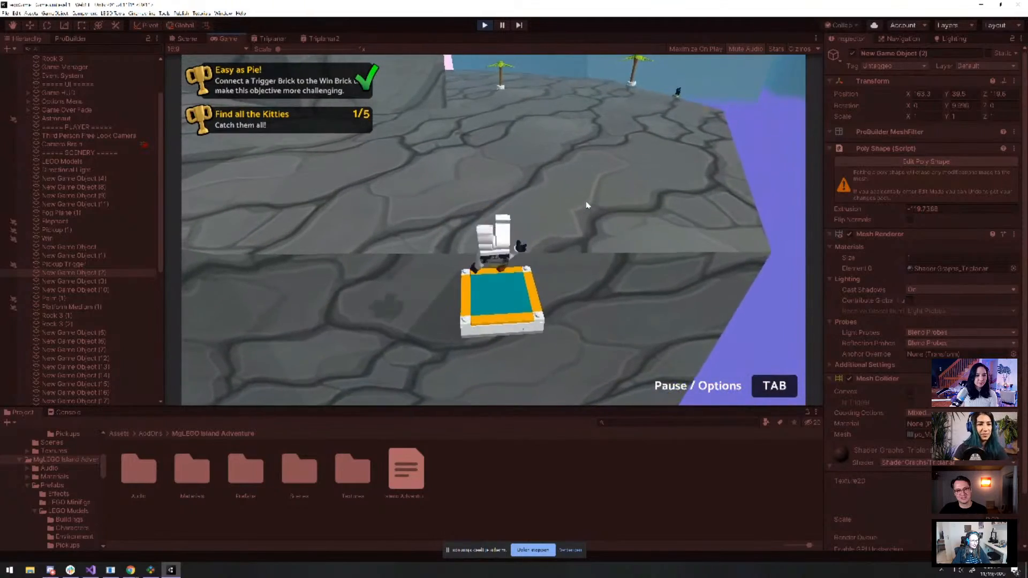
pyautogui.press('w')
pyautogui.press('space')
pyautogui.press('space')
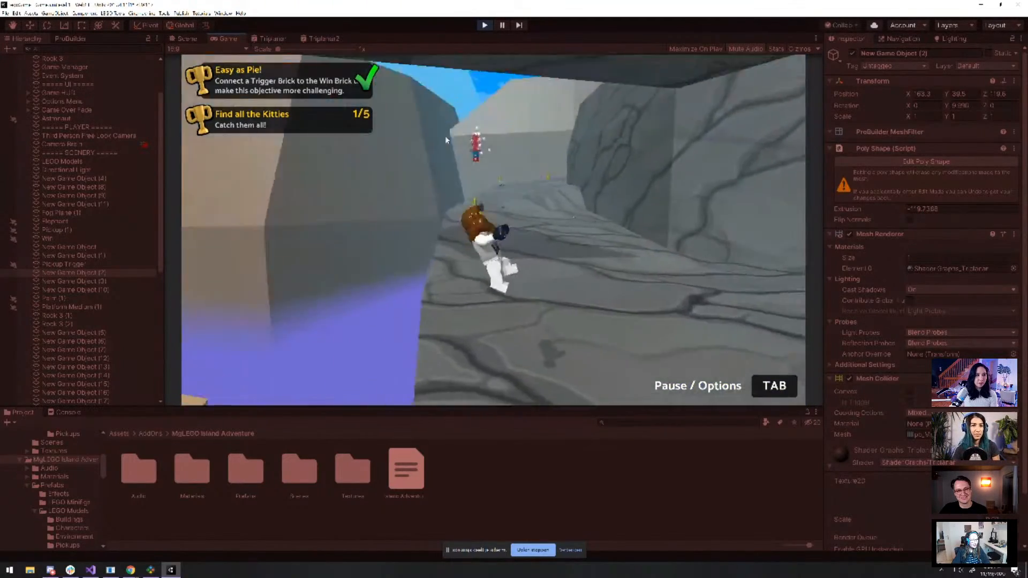
# Run off the rock ledge across the rocky ground toward the palm tree and cat
pyautogui.press('w')
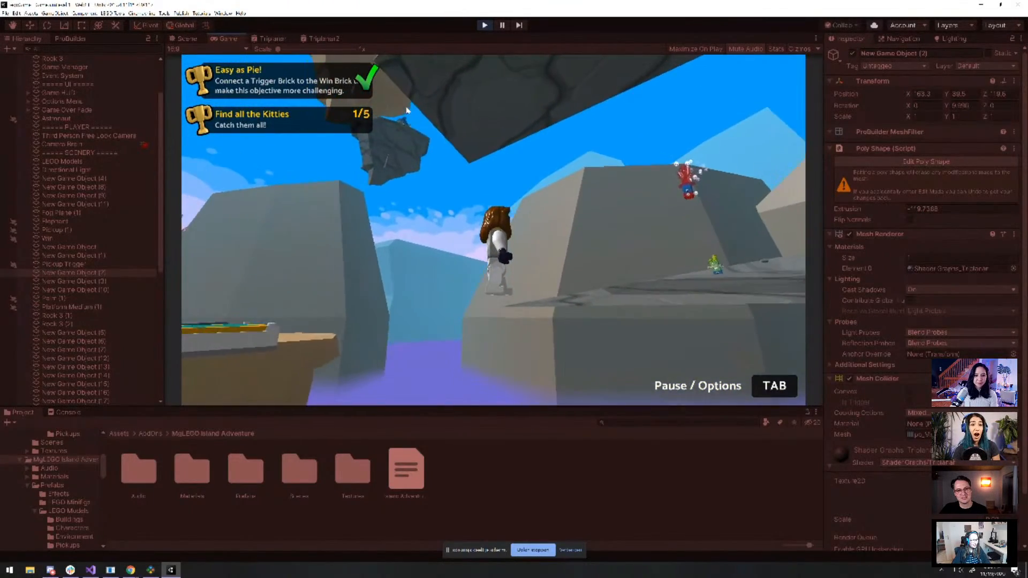
pyautogui.press('w')
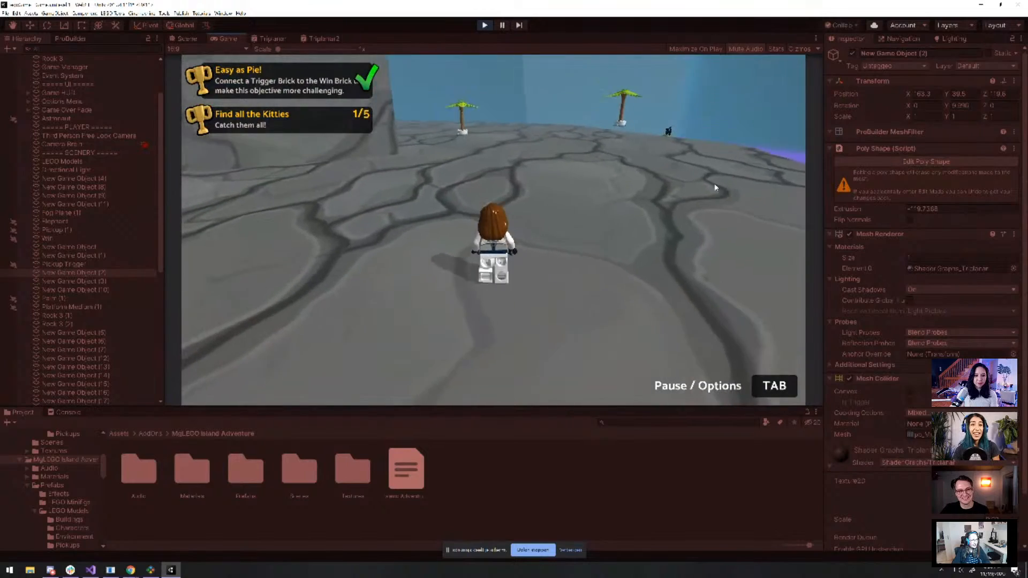
pyautogui.press('w')
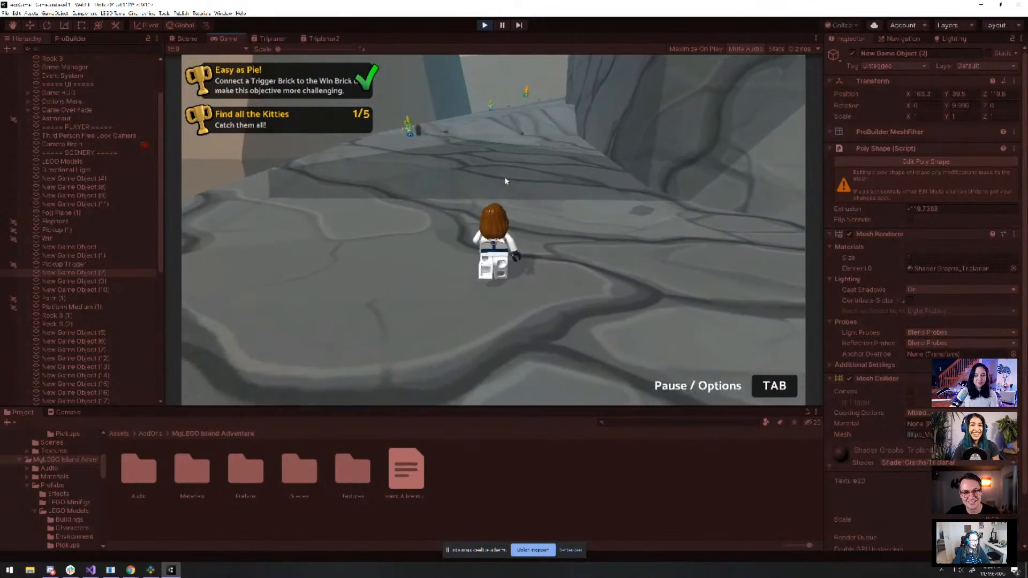
pyautogui.press('w')
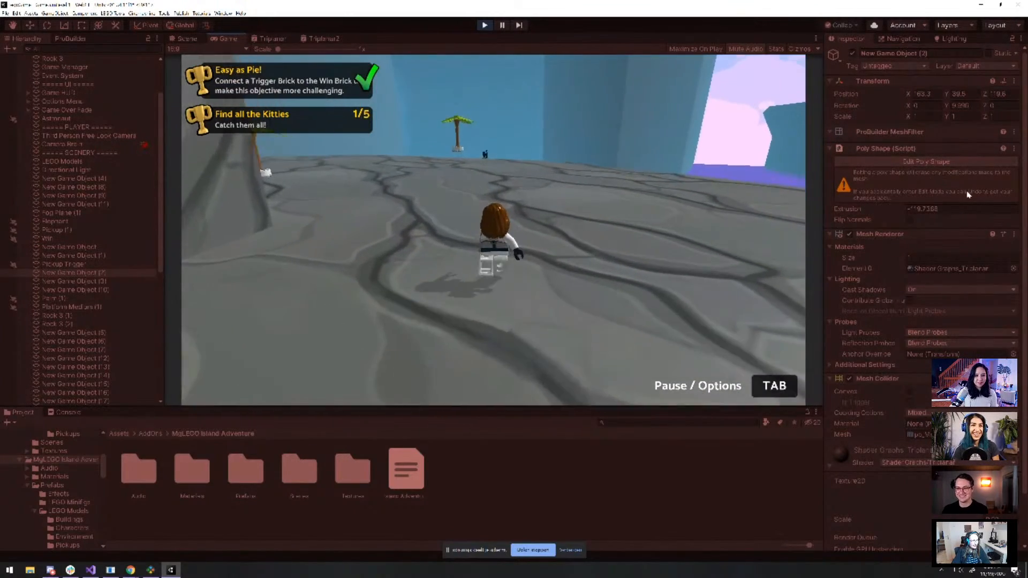
pyautogui.press('w')
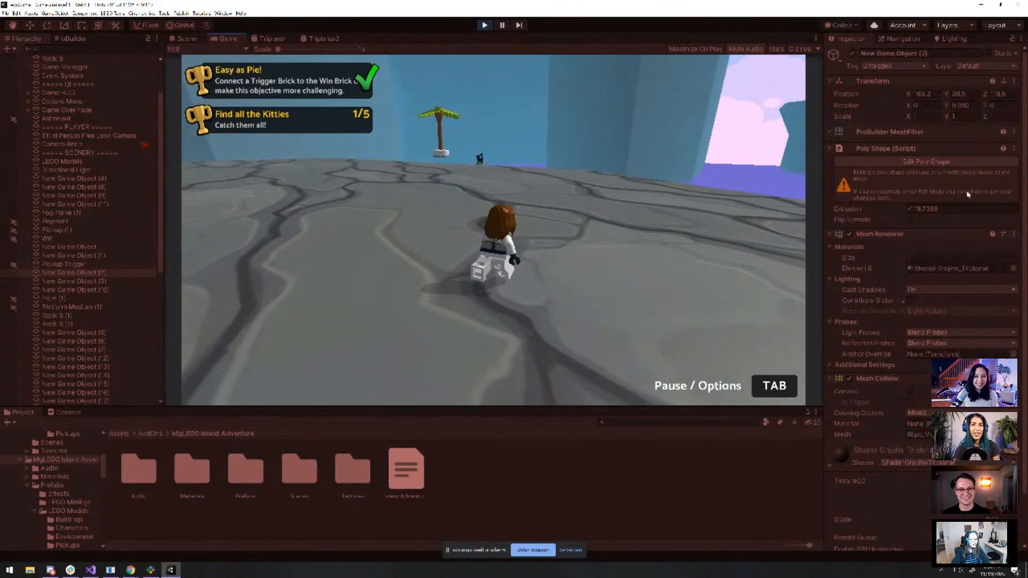
pyautogui.press('w')
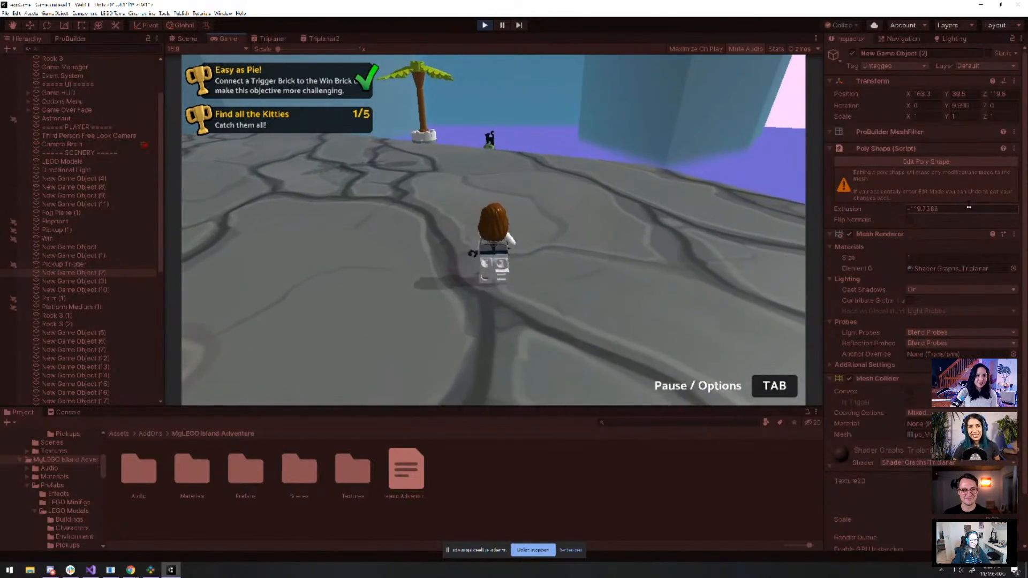
pyautogui.press('w')
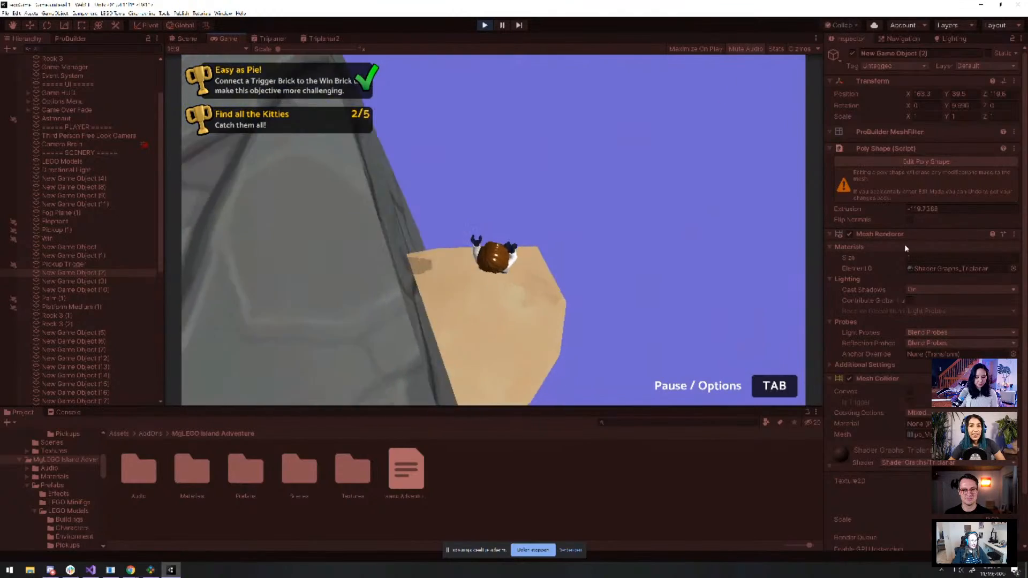
# Jump onto the grey rock and run past the red flame brick up the slope, reaching 3/5 kitties
pyautogui.press('w')
pyautogui.press('space')
pyautogui.press('space')
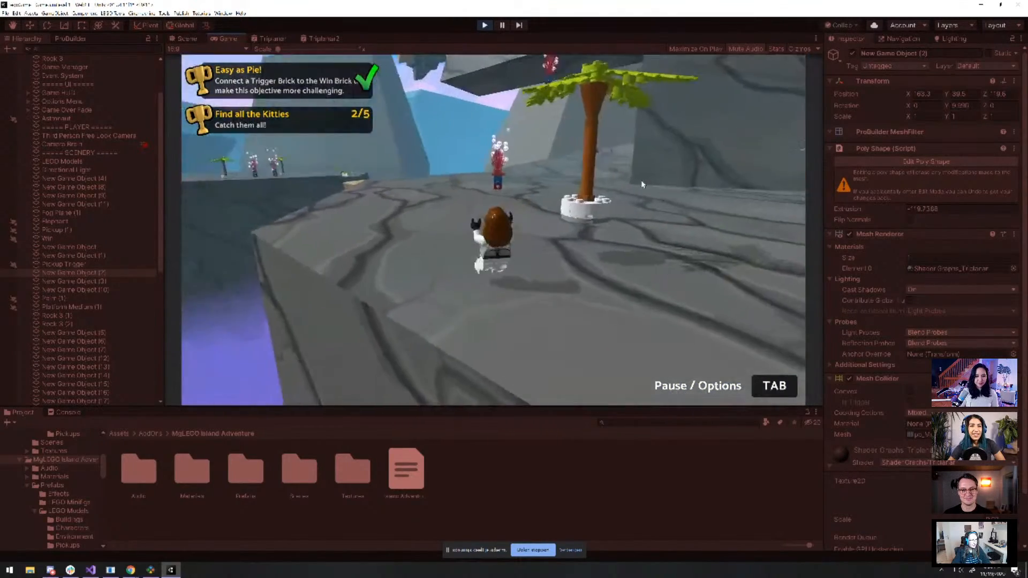
pyautogui.press('w')
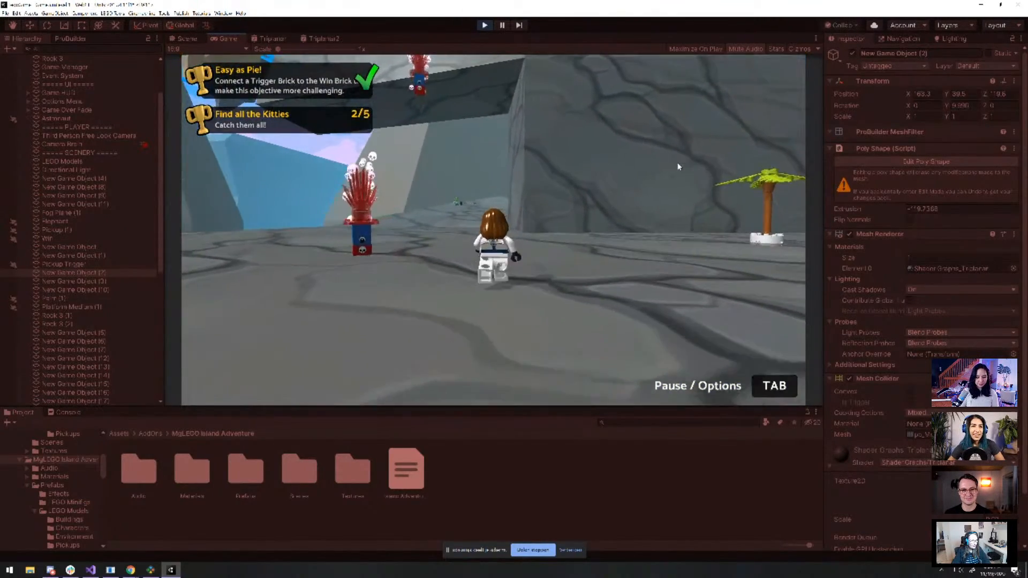
pyautogui.press('w')
pyautogui.press('w')
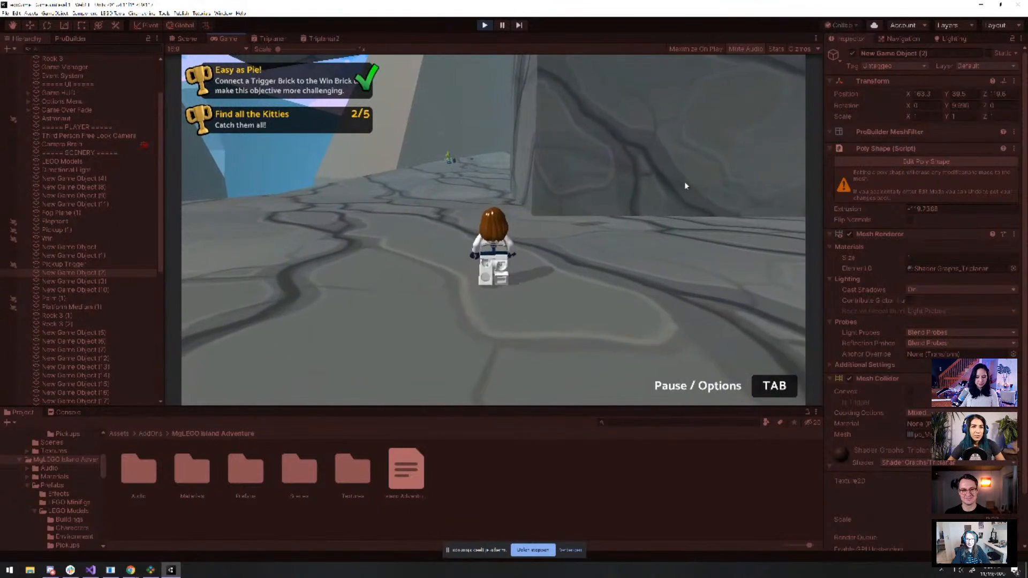
pyautogui.press('w')
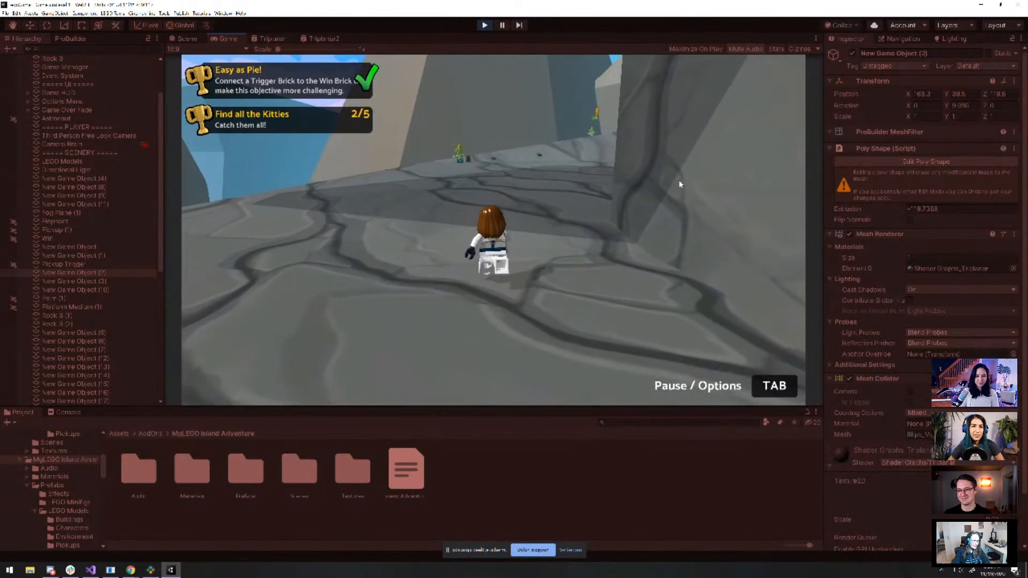
pyautogui.press('w')
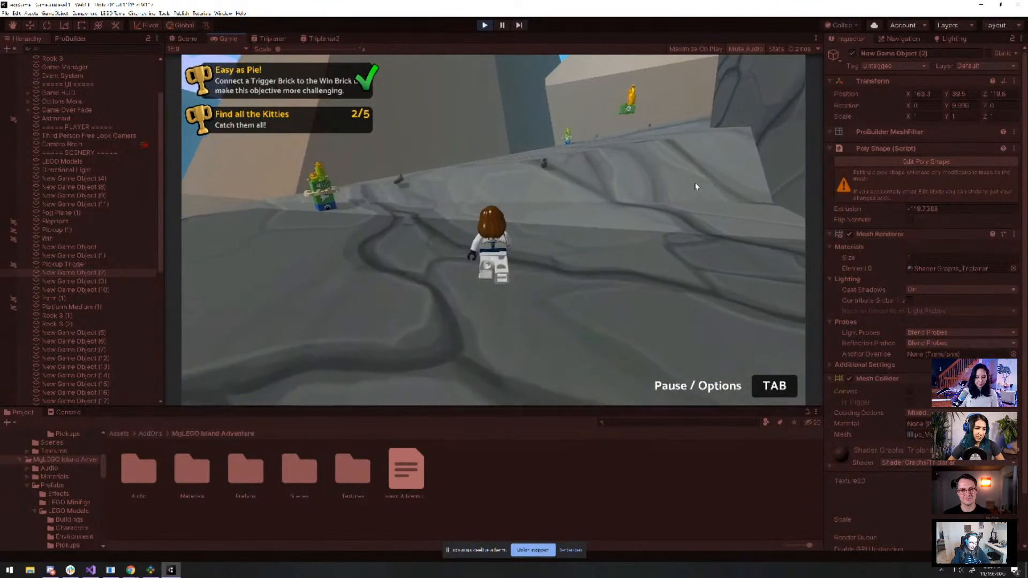
pyautogui.press('w')
pyautogui.press('w')
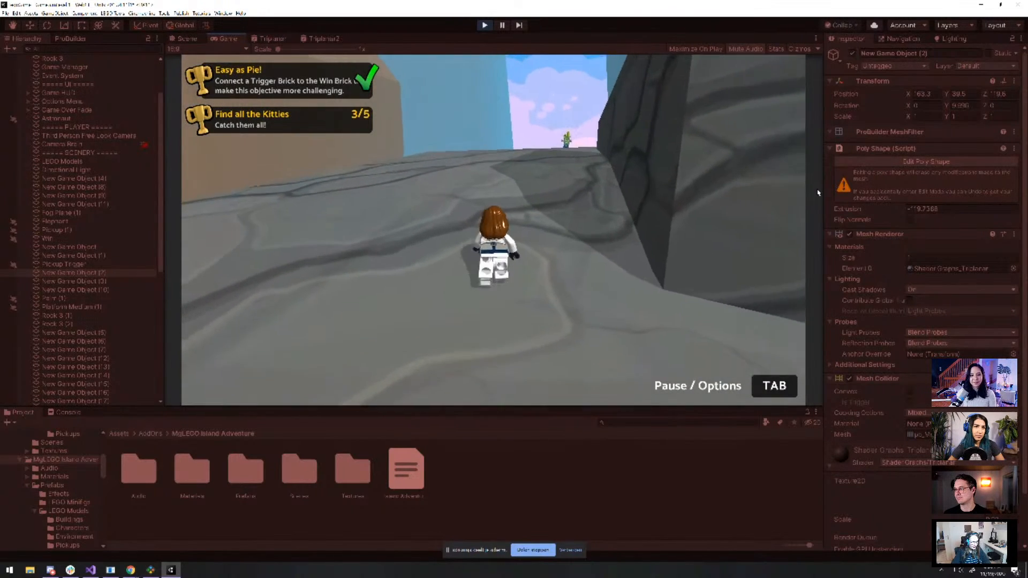
pyautogui.press('w')
pyautogui.press('w')
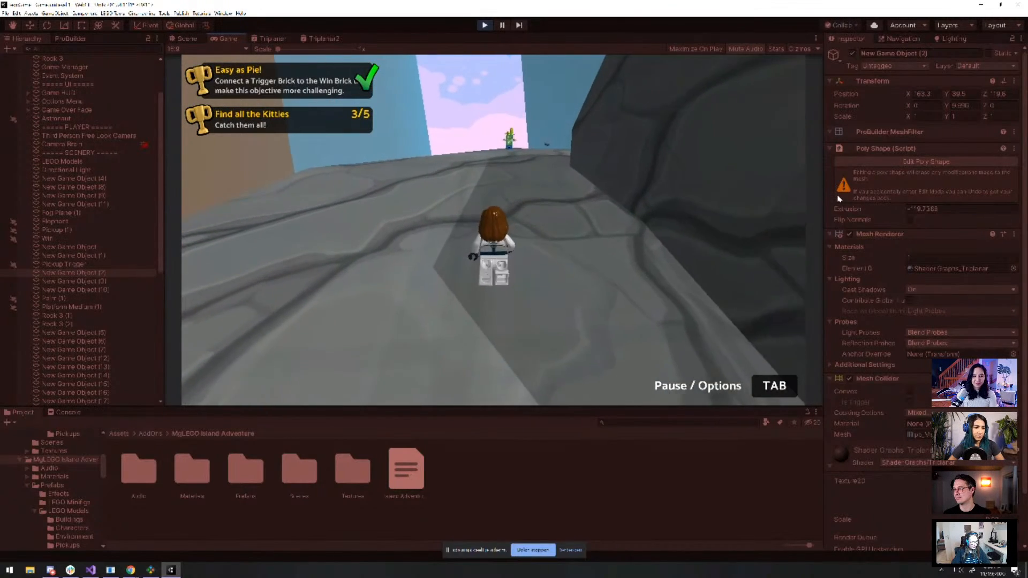
pyautogui.press('w')
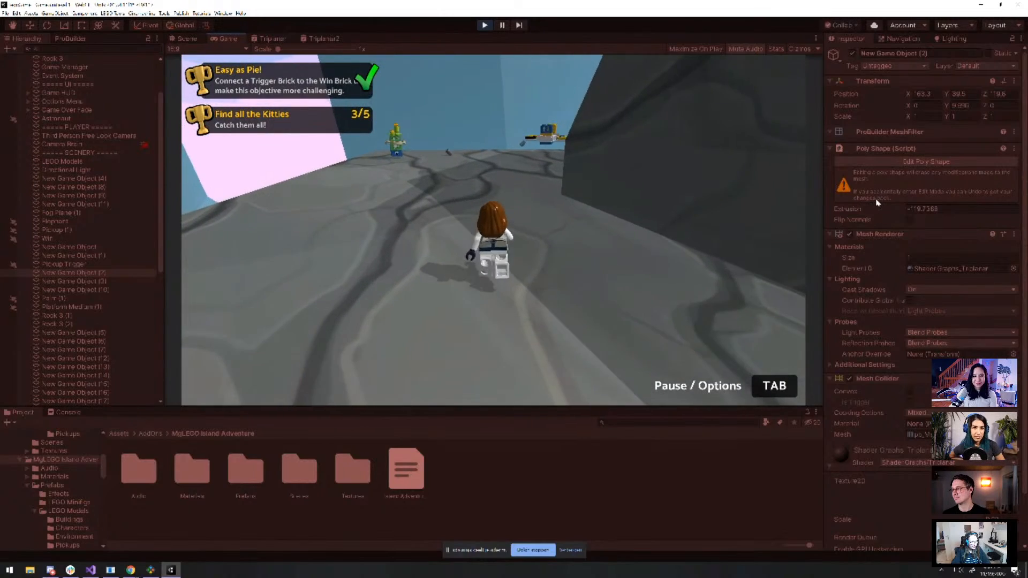
pyautogui.press('w')
pyautogui.press('w')
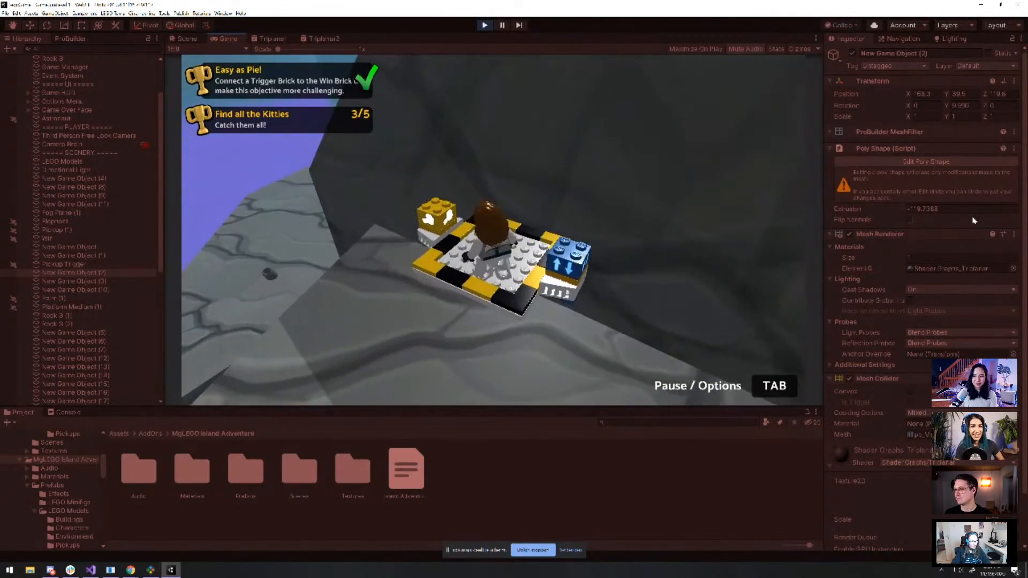
# Run from the hover platform across the rock plateau and collect the kitty, making it 4/5
pyautogui.press('w')
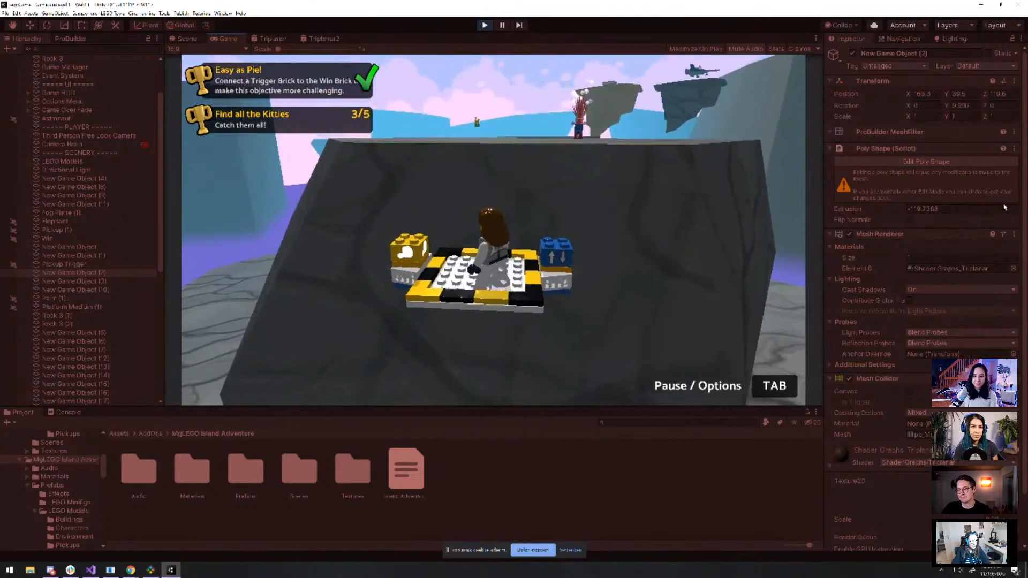
pyautogui.press('w')
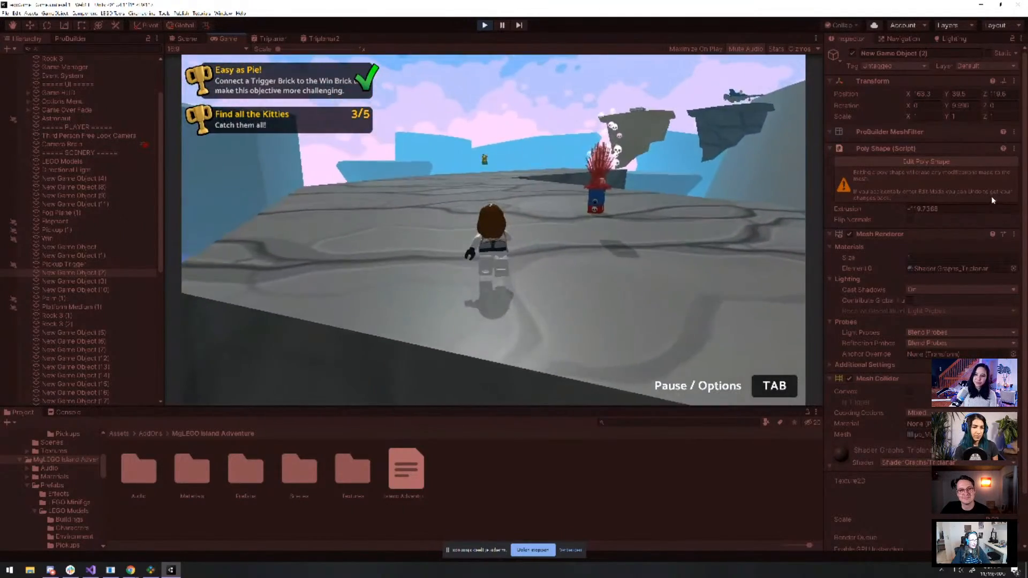
pyautogui.press('w')
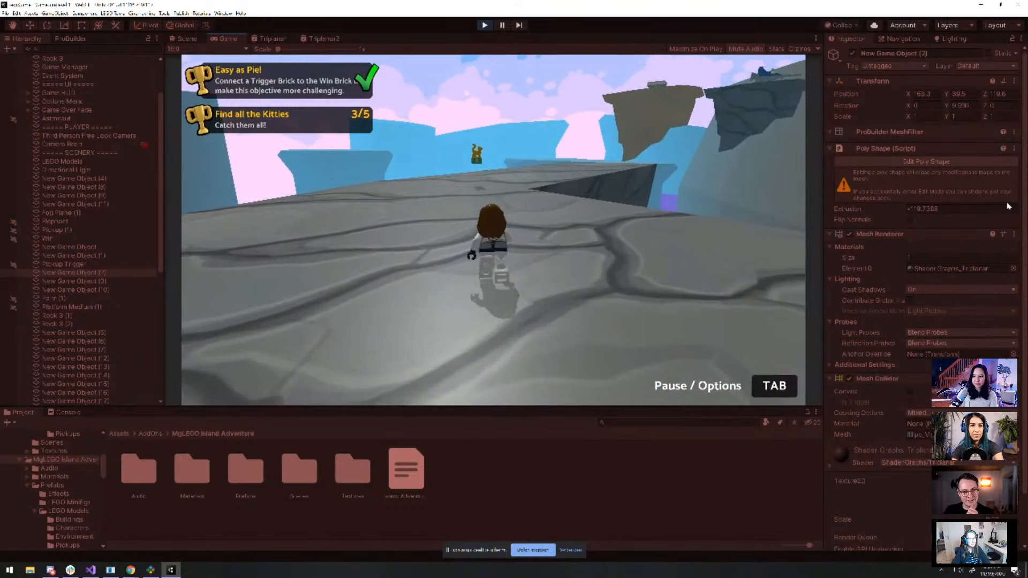
pyautogui.press('w')
pyautogui.press('w')
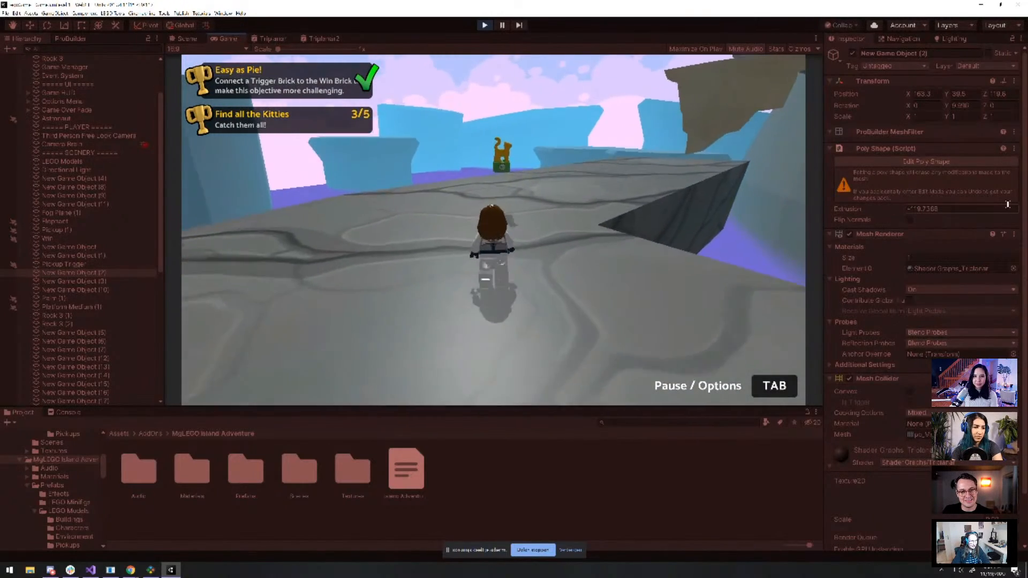
pyautogui.press('w')
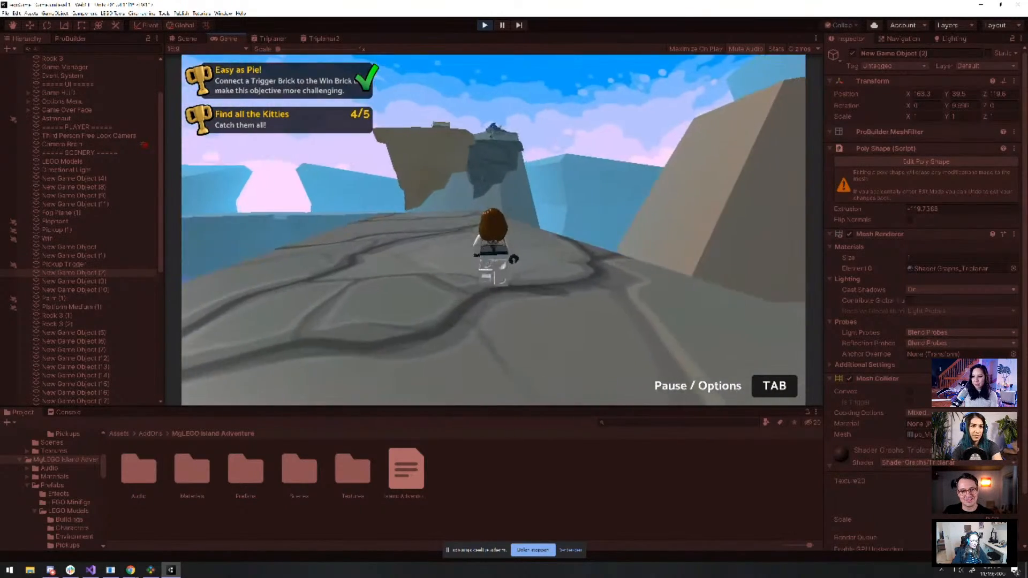
# Run on toward the floating rocks and along the plateau edge to the cliff
pyautogui.press('w')
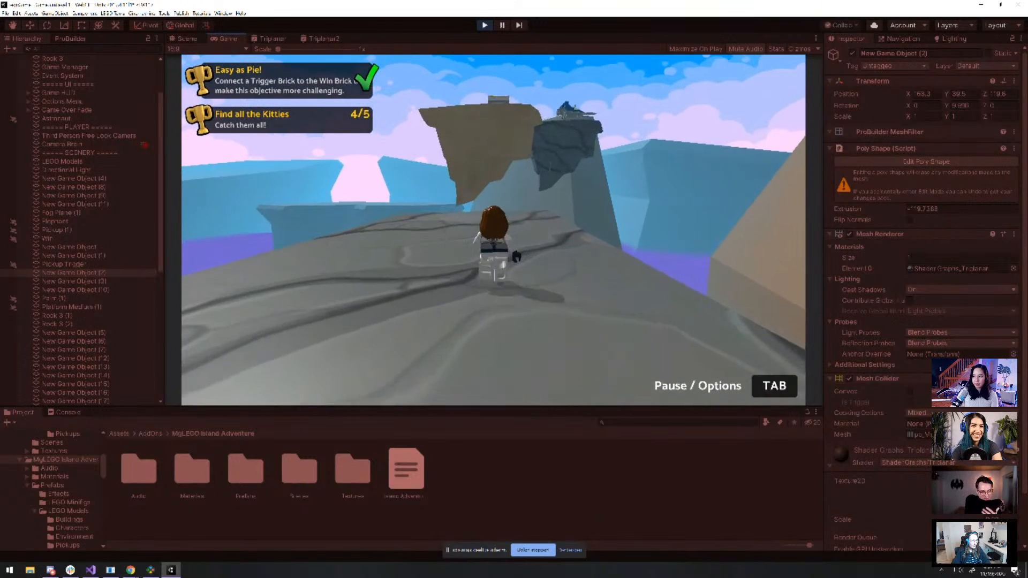
pyautogui.press('w')
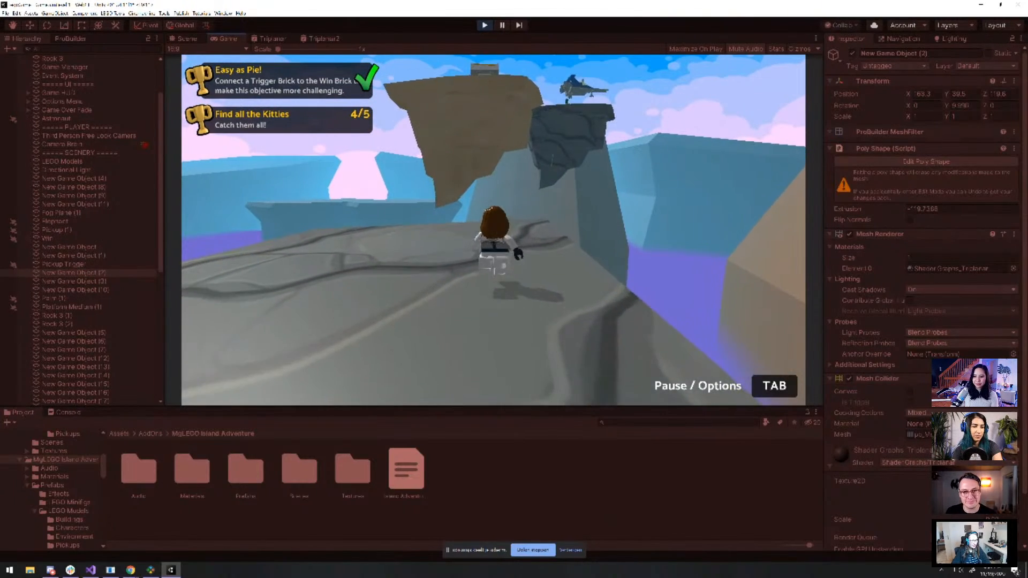
pyautogui.press('w')
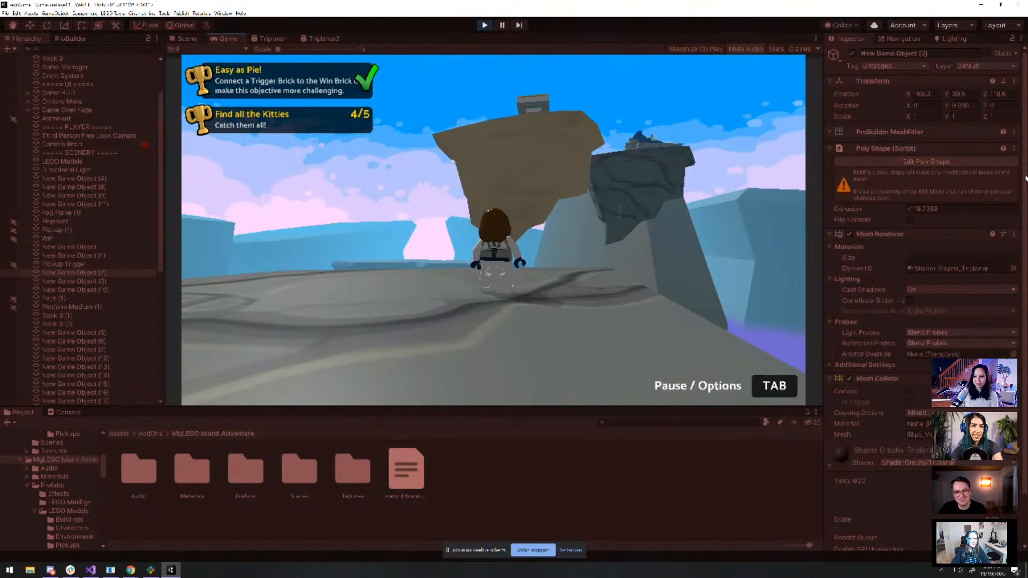
pyautogui.press('w')
pyautogui.press('d')
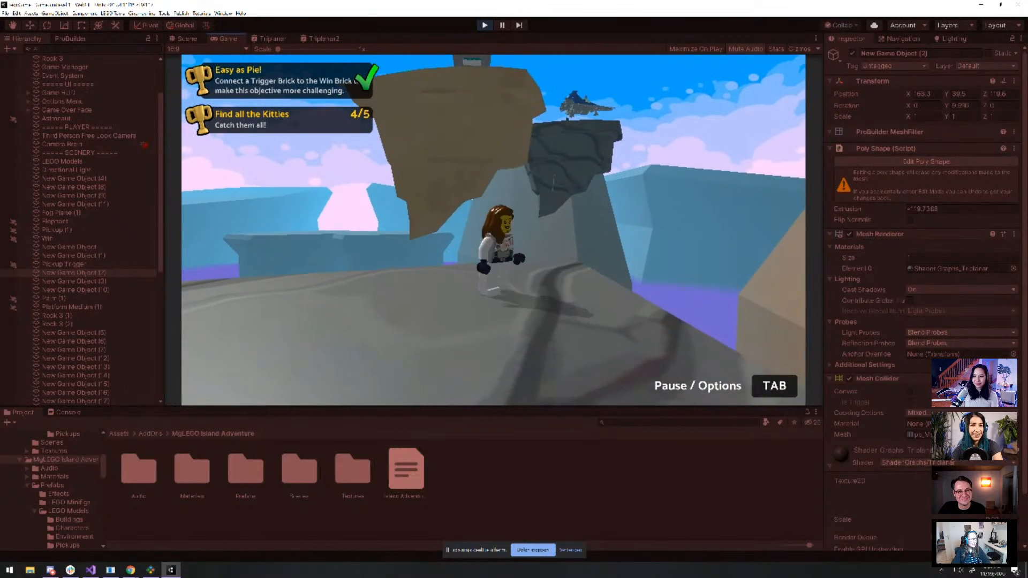
pyautogui.press('w')
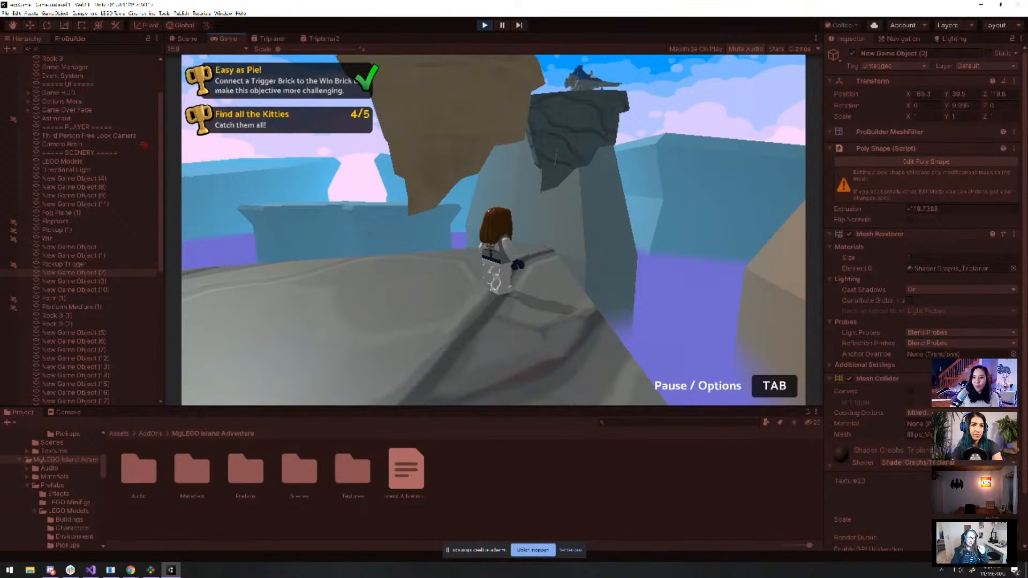
# Walk off the cliff, pause, then frame the brown pillar in Scene view and zoom toward the hover vehicle
pyautogui.press('w')
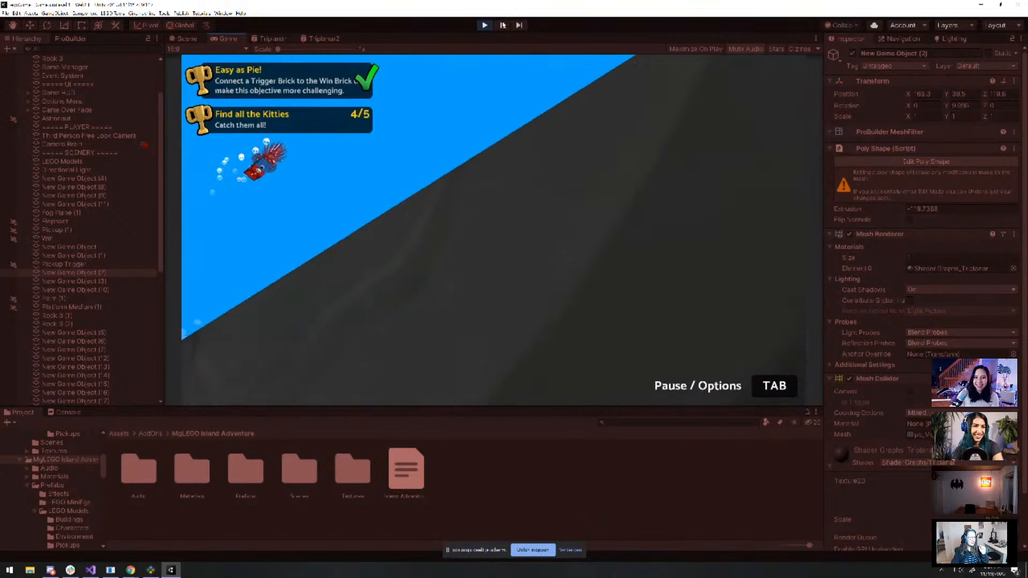
pyautogui.click(506, 27)
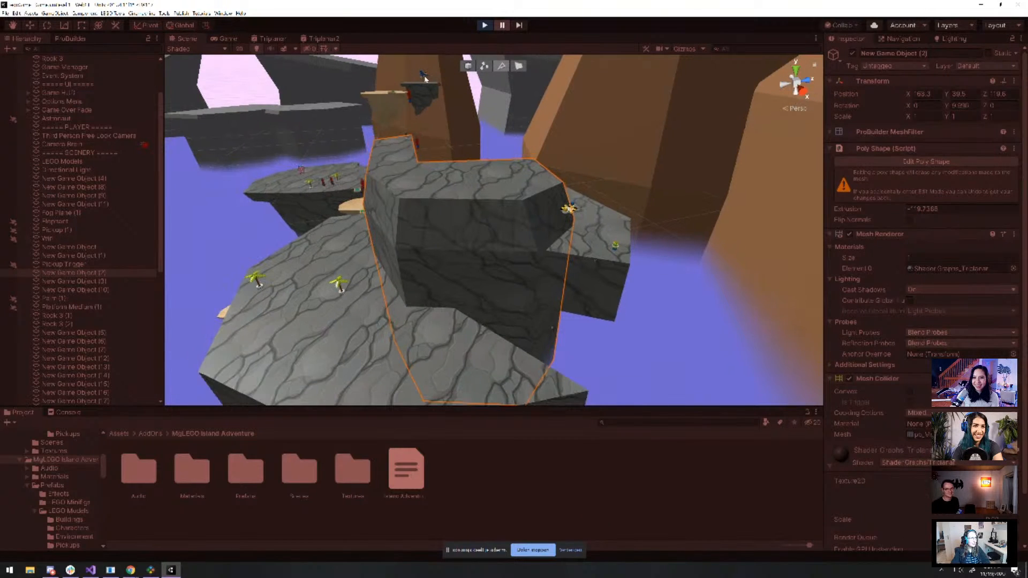
pyautogui.click(471, 102)
pyautogui.press('f')
pyautogui.scroll(-10, 573, 235)
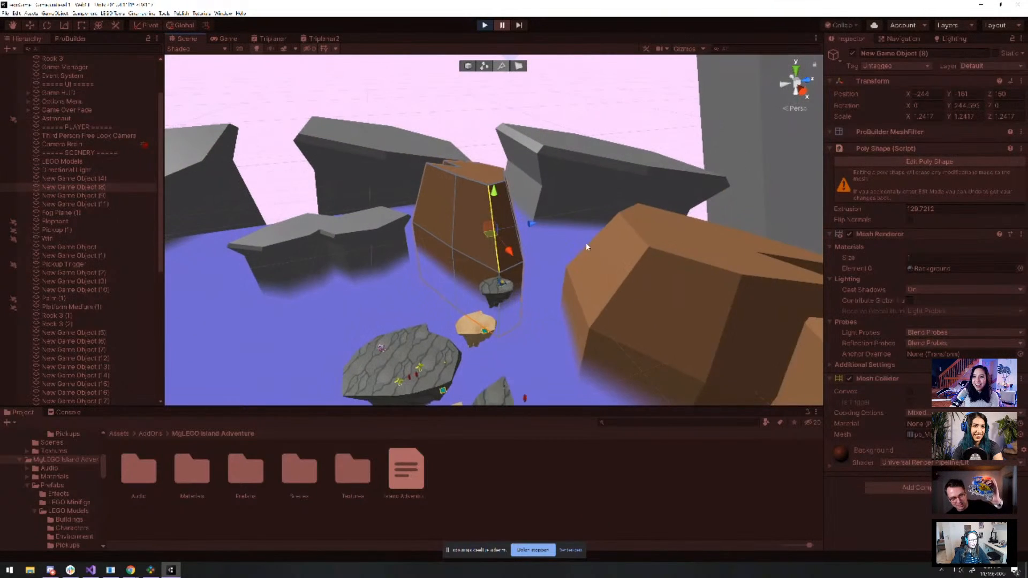
pyautogui.moveTo(586, 245); pyautogui.dragTo(637, 219, button='middle')
pyautogui.scroll(10, 644, 273)
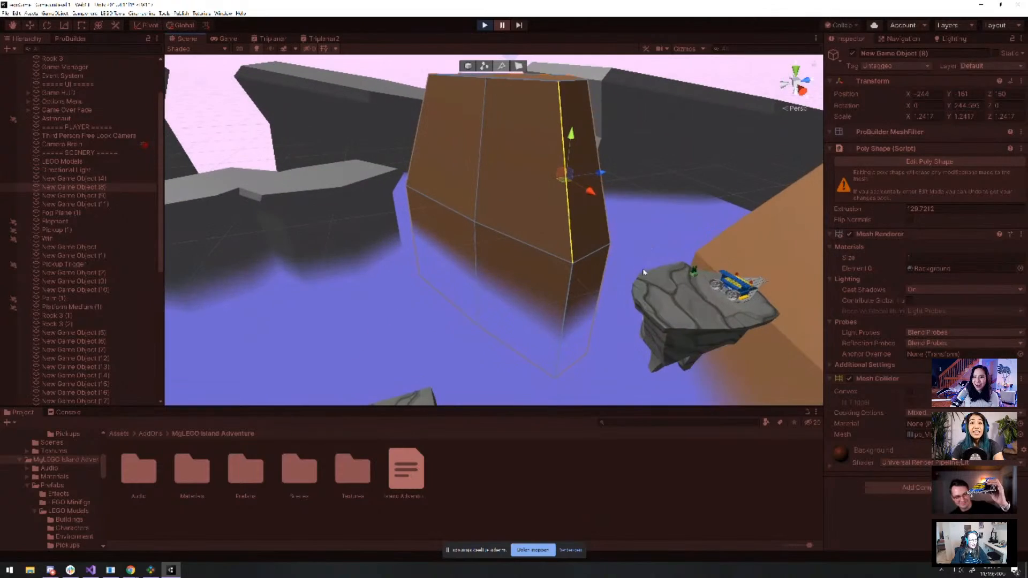
pyautogui.scroll(10, 731, 290)
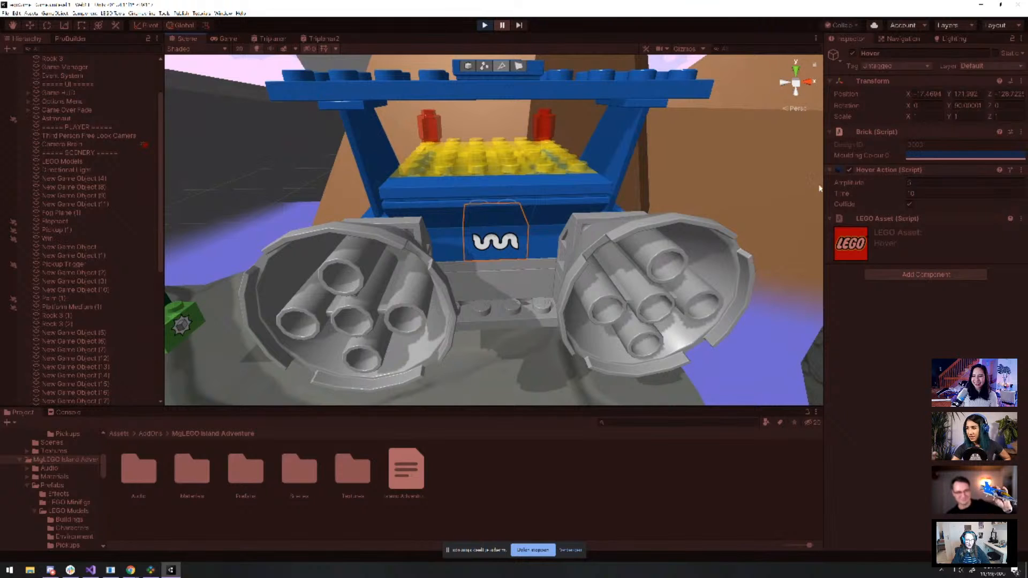
# Orbit and zoom around the hover vehicle to view it straight-on
pyautogui.scroll(-5, 557, 214)
pyautogui.moveTo(535, 214)
pyautogui.keyDown('alt'); pyautogui.mouseDown()
pyautogui.moveTo(348, 214)
pyautogui.moveTo(548, 221)
pyautogui.mouseUp(); pyautogui.keyUp('alt')
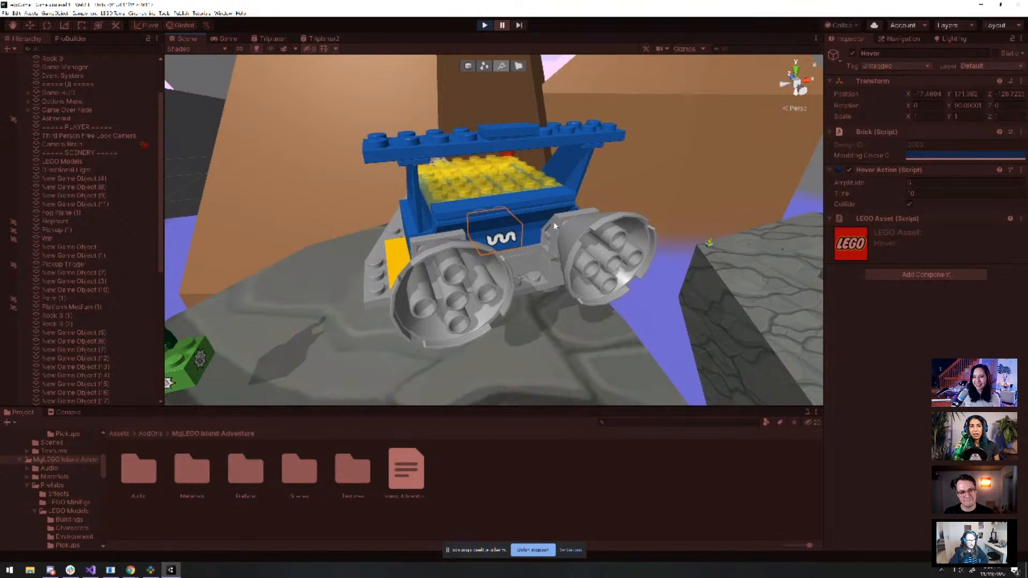
pyautogui.scroll(-4, 503, 229)
pyautogui.keyDown('alt'); pyautogui.moveTo(503, 229); pyautogui.dragTo(545, 210); pyautogui.keyUp('alt')
pyautogui.scroll(4, 514, 211)
pyautogui.scroll(-3, 475, 234)
pyautogui.scroll(2, 537, 219)
pyautogui.scroll(2, 545, 209)
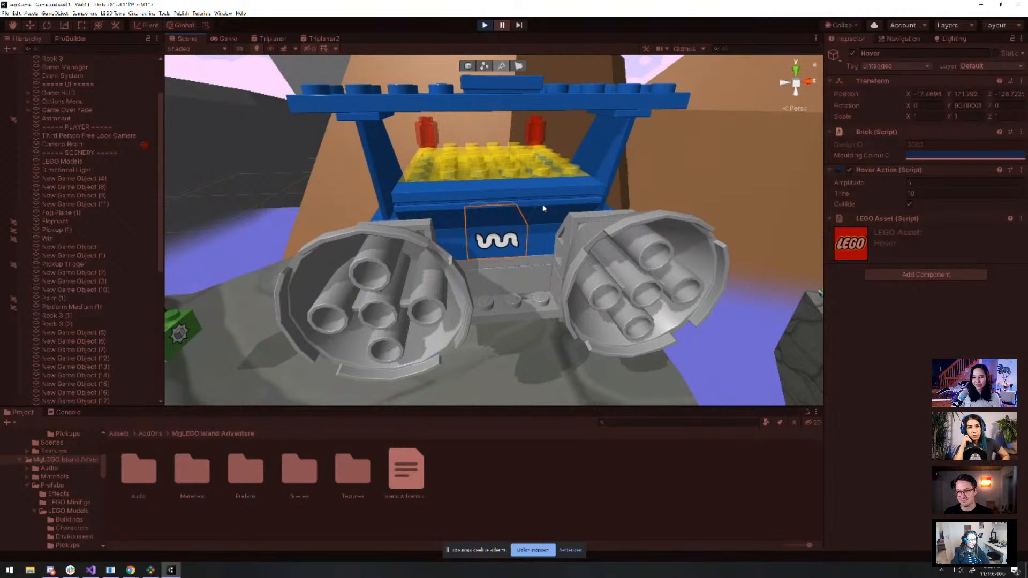
pyautogui.scroll(-5, 554, 198)
# Orbit to the vehicle's sides and select the green Pickup (2) brick with its Crystal-audio Pickup Action
pyautogui.keyDown('alt'); pyautogui.moveTo(554, 199); pyautogui.dragTo(574, 211); pyautogui.keyUp('alt')
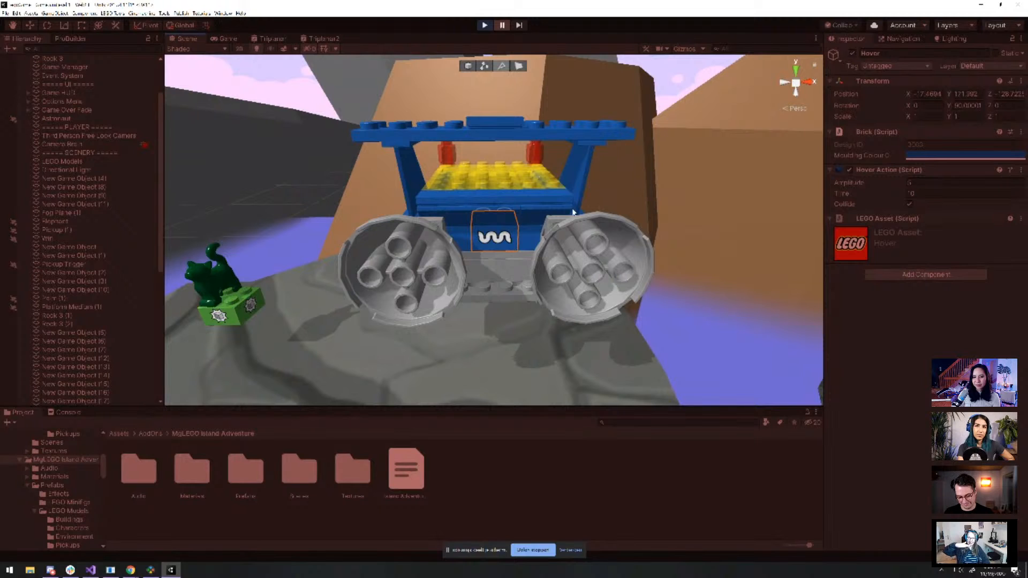
pyautogui.scroll(-2, 461, 218)
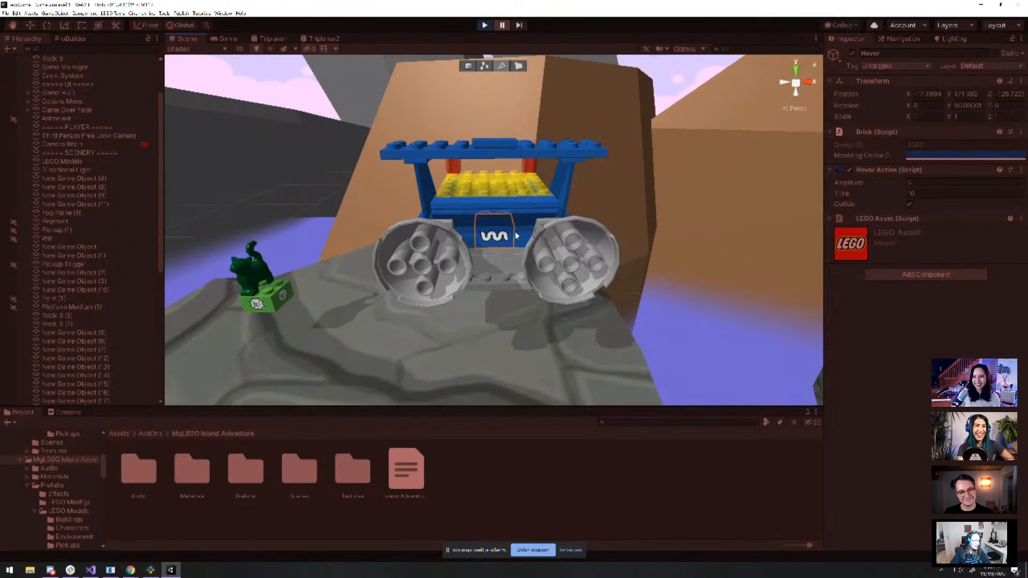
pyautogui.moveTo(461, 220)
pyautogui.keyDown('alt'); pyautogui.mouseDown()
pyautogui.moveTo(719, 183)
pyautogui.moveTo(460, 165)
pyautogui.moveTo(453, 206)
pyautogui.mouseUp(); pyautogui.keyUp('alt')
pyautogui.scroll(-3, 453, 206)
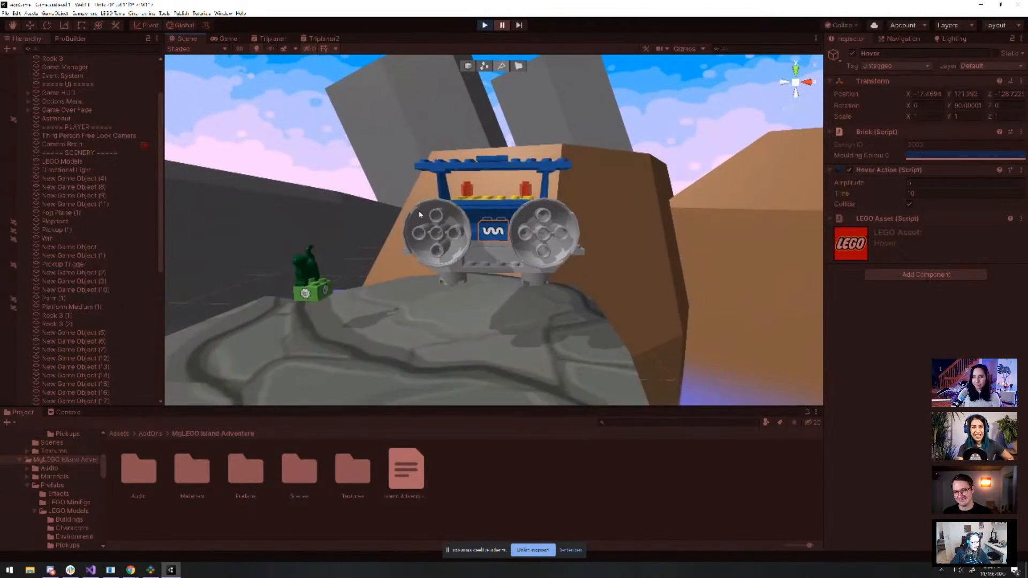
pyautogui.click(328, 286)
pyautogui.scroll(-2, 471, 332)
pyautogui.keyDown('alt'); pyautogui.moveTo(449, 307); pyautogui.dragTo(478, 174); pyautogui.keyUp('alt')
# Select and frame the grey rock near the hover vehicle
pyautogui.click(304, 328)
pyautogui.press('f')
pyautogui.scroll(-3, 356, 339)
pyautogui.scroll(3, 478, 174)
# Select and frame the green kitty pickup brick, orbiting to show its corner
pyautogui.click(465, 126)
pyautogui.press('f')
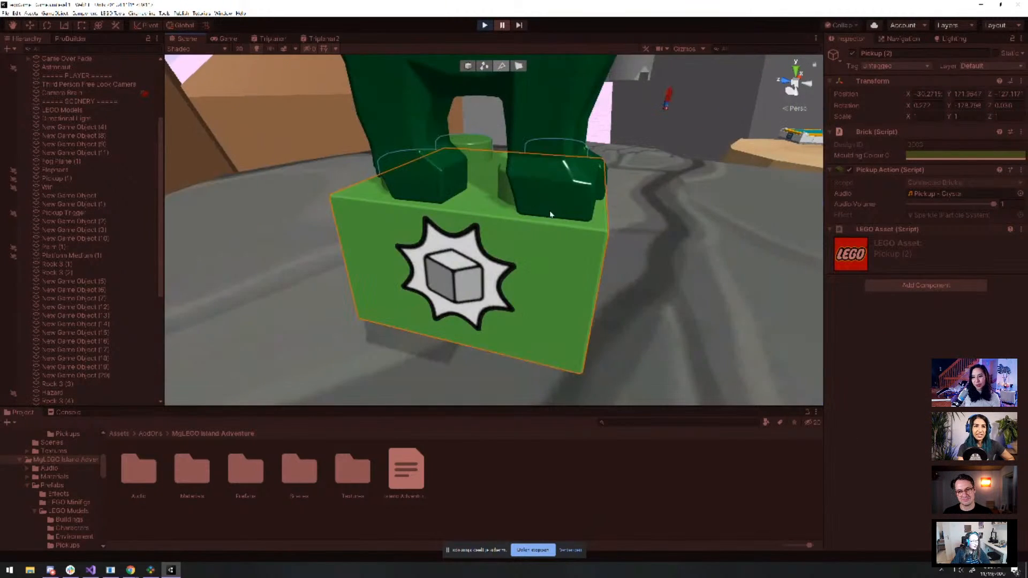
pyautogui.scroll(-2, 566, 266)
pyautogui.keyDown('alt'); pyautogui.moveTo(566, 266); pyautogui.dragTo(551, 282); pyautogui.keyUp('alt')
pyautogui.scroll(-6, 605, 255)
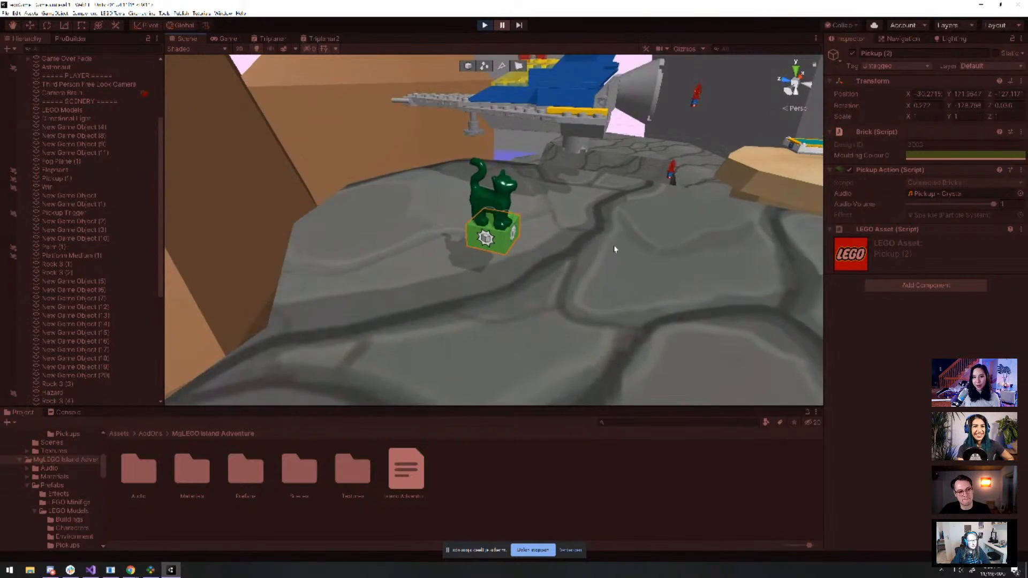
# Select and frame the tan floating rock Rock 3 (2), orbiting around it
pyautogui.click(716, 211)
pyautogui.press('f')
pyautogui.scroll(-3, 716, 213)
pyautogui.keyDown('alt'); pyautogui.moveTo(712, 278); pyautogui.dragTo(633, 248); pyautogui.keyUp('alt')
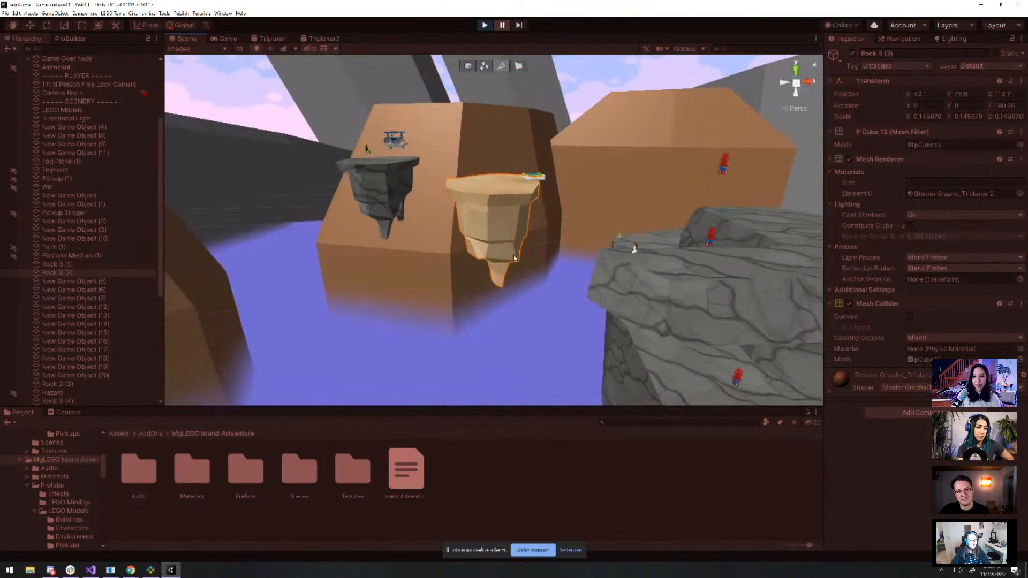
pyautogui.scroll(-3, 574, 262)
pyautogui.keyDown('alt'); pyautogui.moveTo(573, 263); pyautogui.dragTo(509, 246); pyautogui.keyUp('alt')
pyautogui.scroll(3, 562, 287)
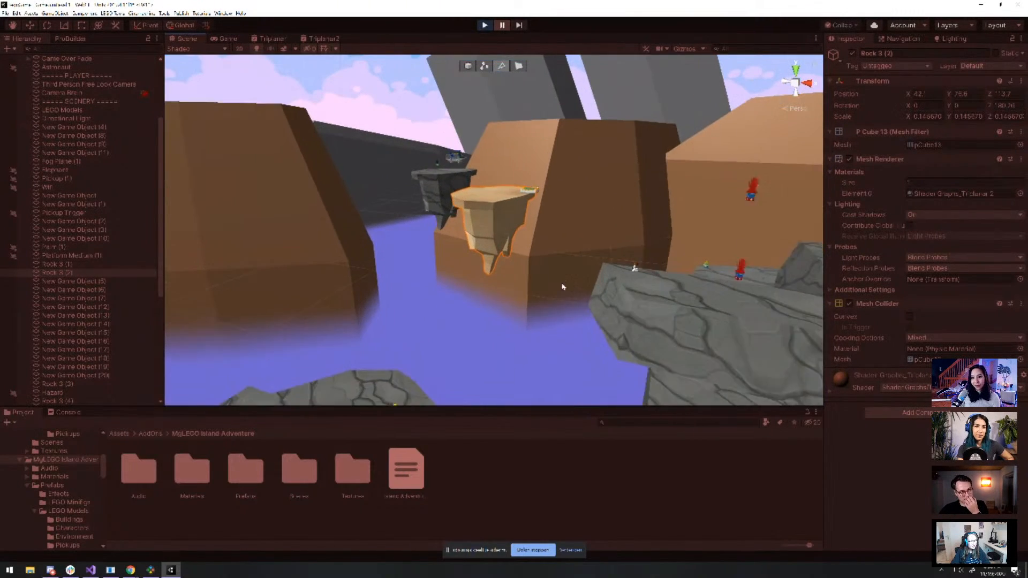
pyautogui.scroll(-2, 497, 193)
pyautogui.scroll(3, 498, 196)
pyautogui.keyDown('alt'); pyautogui.moveTo(500, 202); pyautogui.dragTo(532, 196); pyautogui.keyUp('alt')
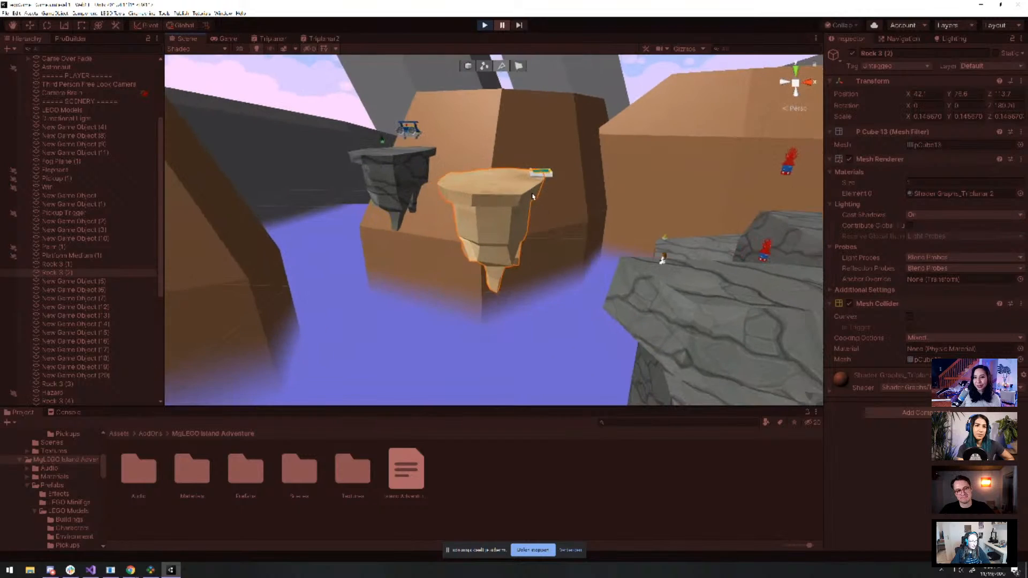
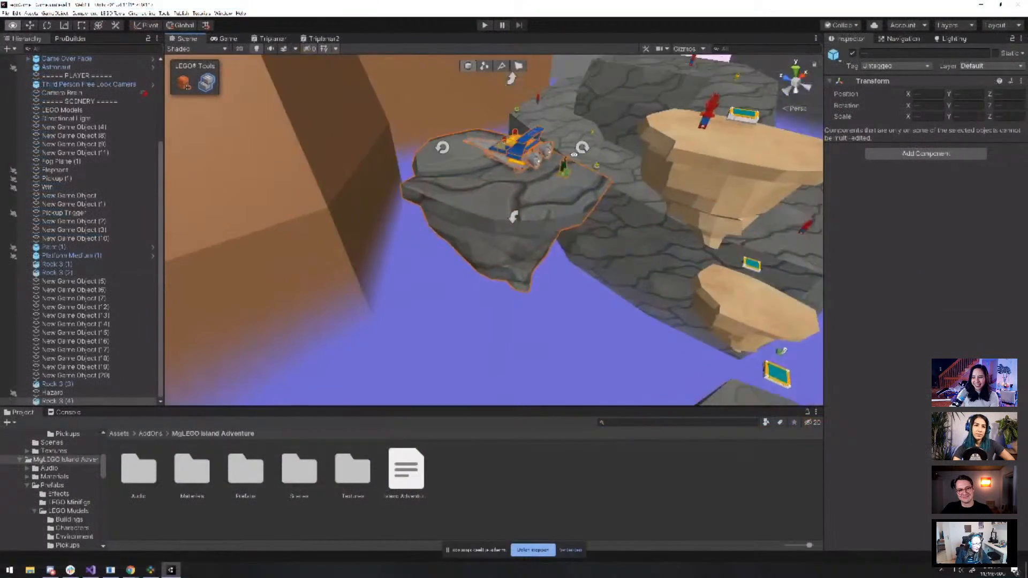
pyautogui.scroll(4, 512, 97)
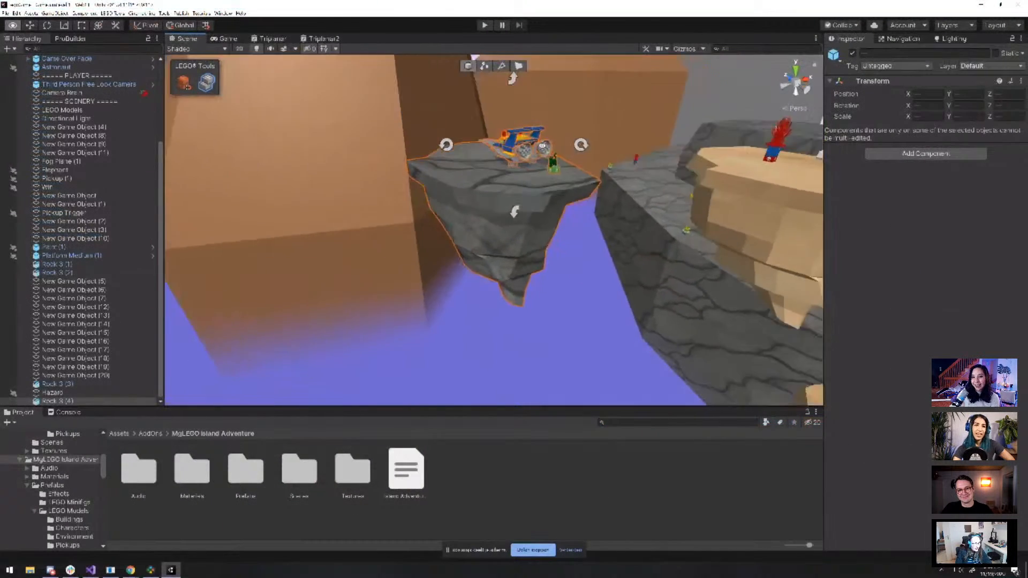
pyautogui.click(554, 213)
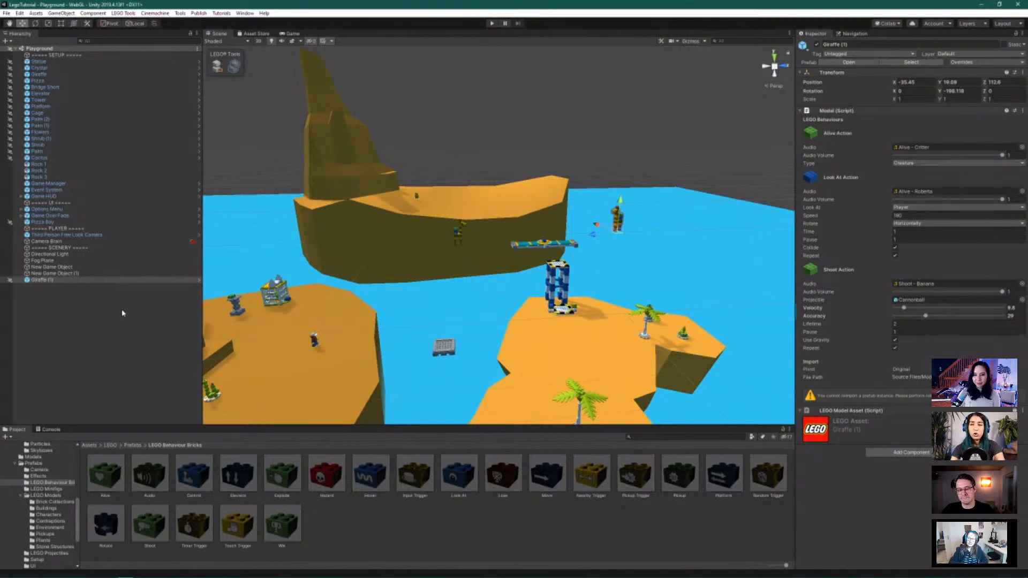
# From Publish > WebGL Project, start Create And Publish New Build to get a save-folder chooser
pyautogui.click(203, 15)
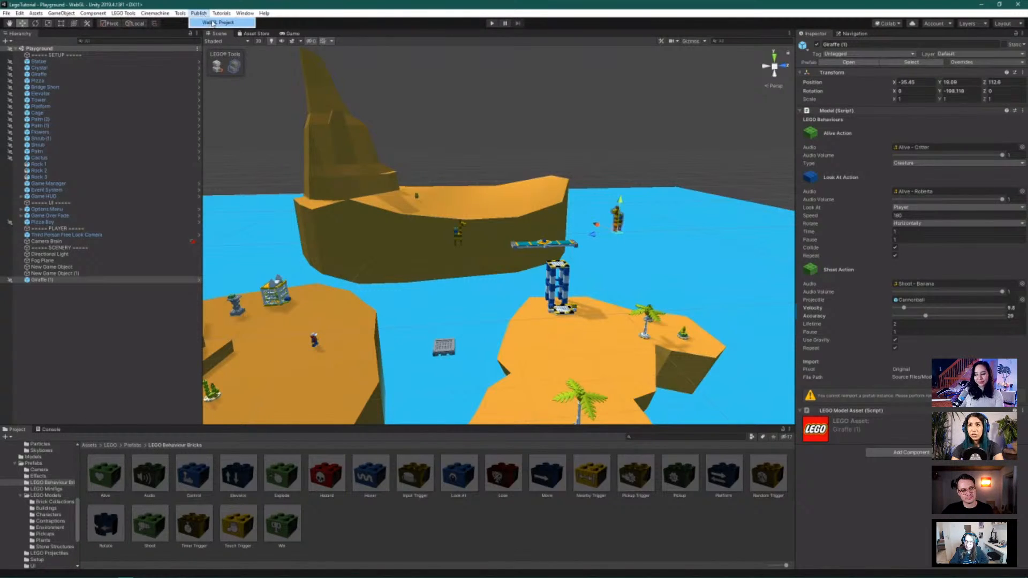
pyautogui.click(243, 25)
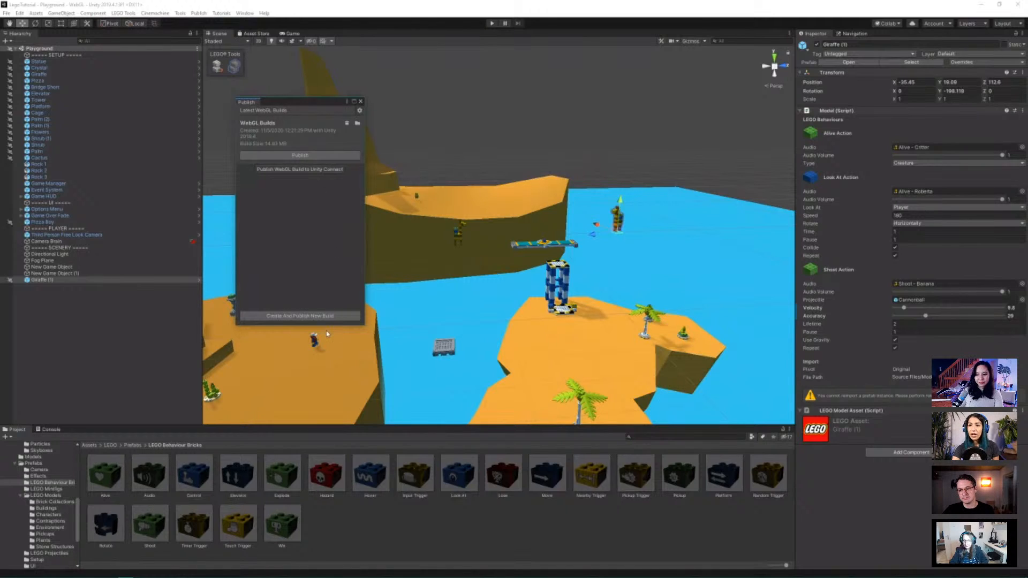
pyautogui.click(300, 316)
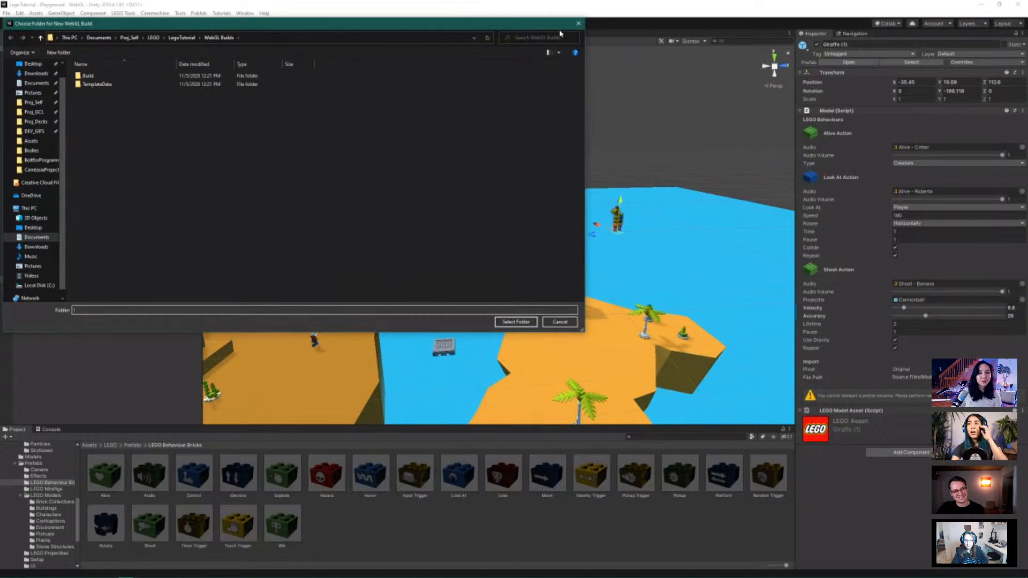
# Retry the new build with folder name 'GiraffeSquadDANGE', which fails with a path-does-not-exist error
pyautogui.click(578, 23)
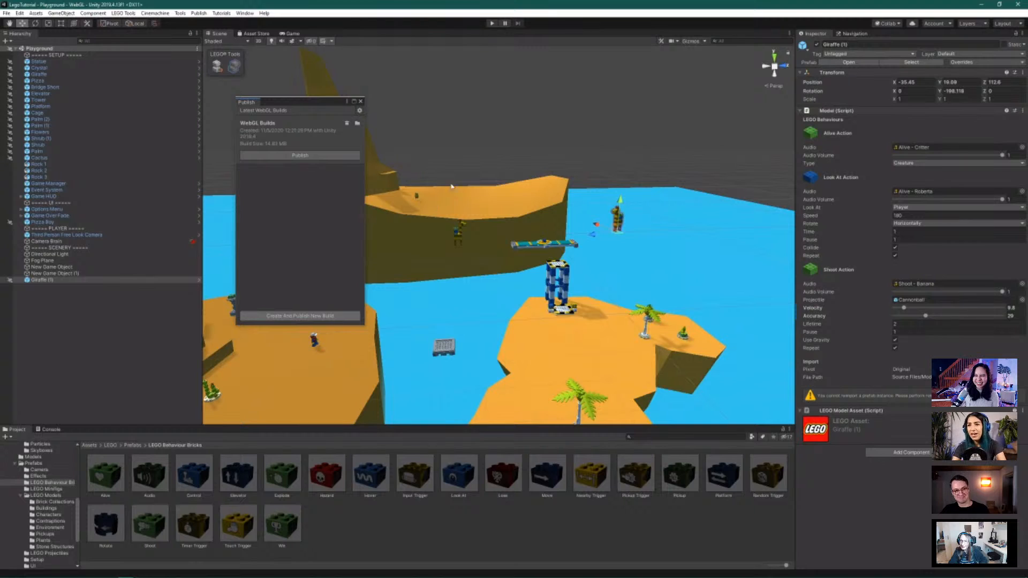
pyautogui.click(336, 315)
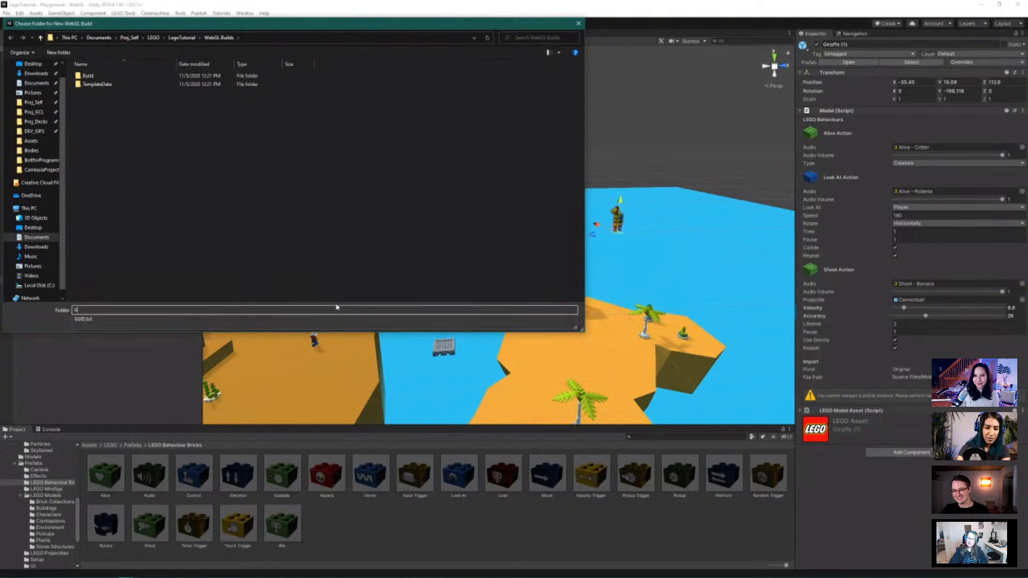
pyautogui.write('GiraffeSquad')
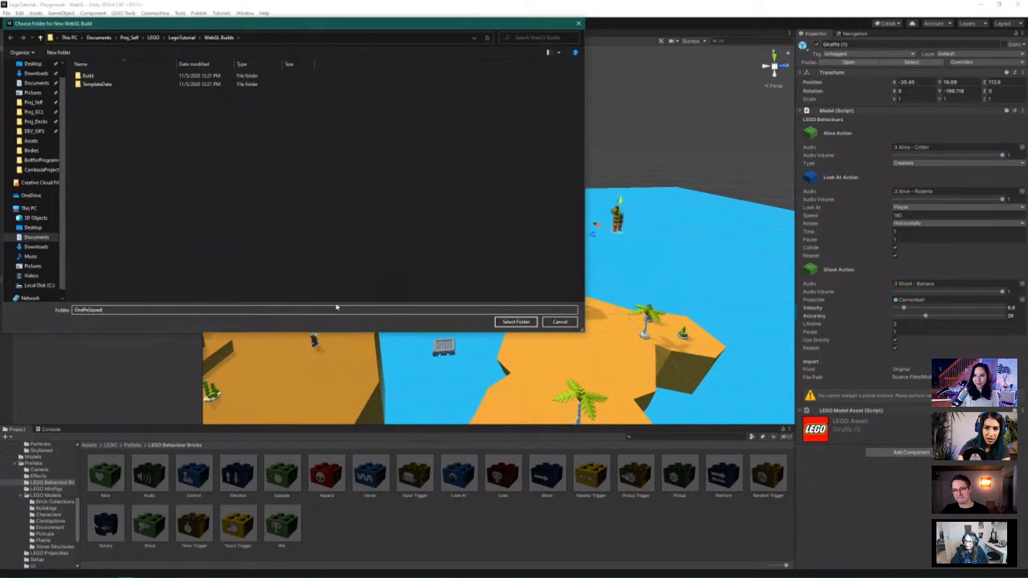
pyautogui.write('DANGERTOWERS')
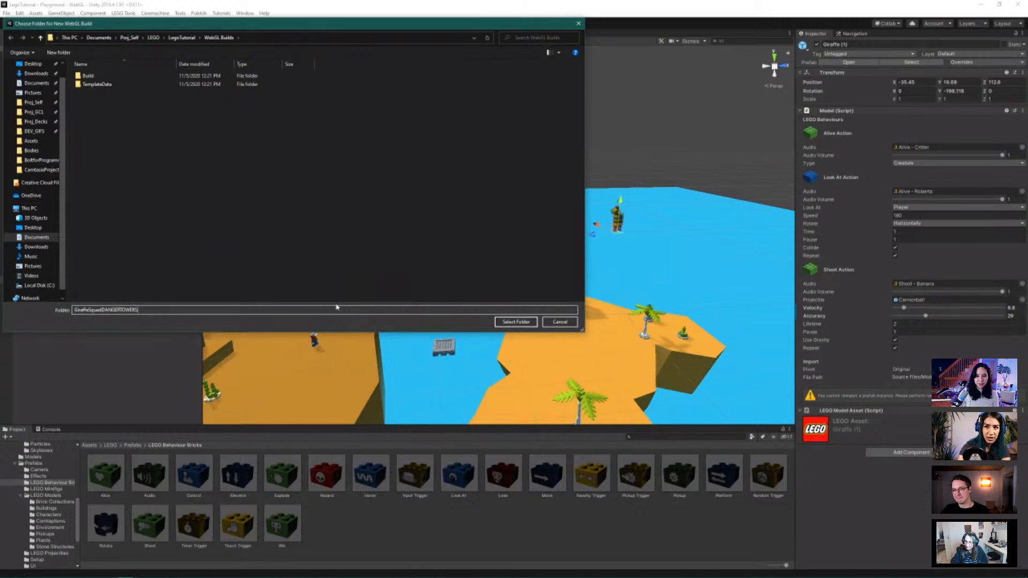
pyautogui.click(505, 325)
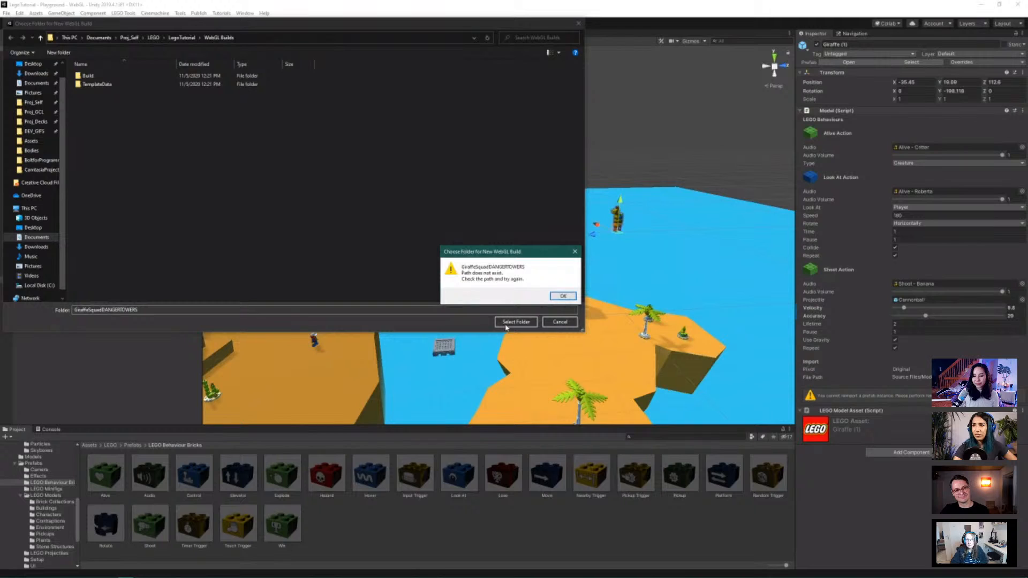
pyautogui.click(562, 296)
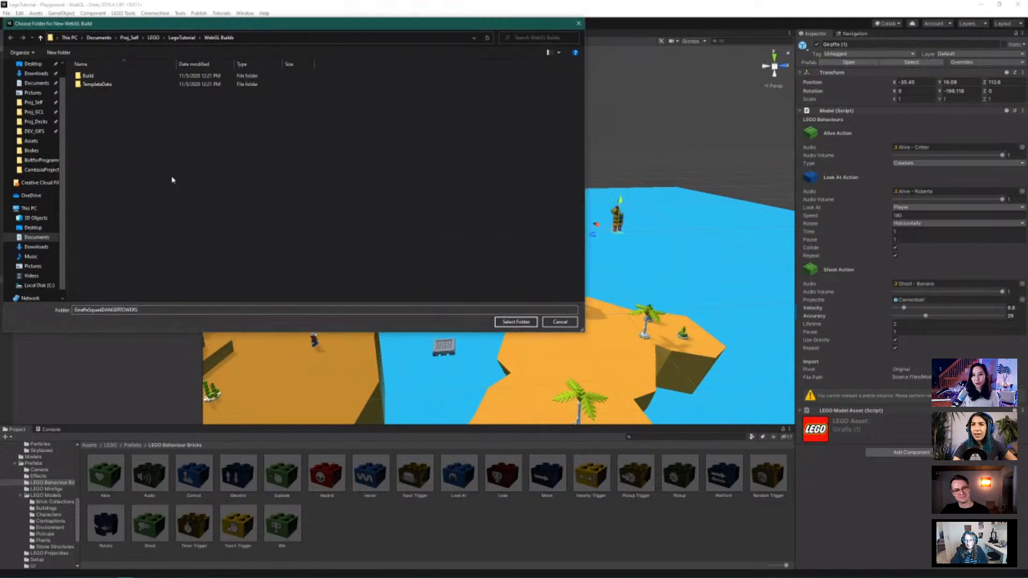
# Open the existing empty Build folder inside WebGL Builds as the destination
pyautogui.click(157, 310)
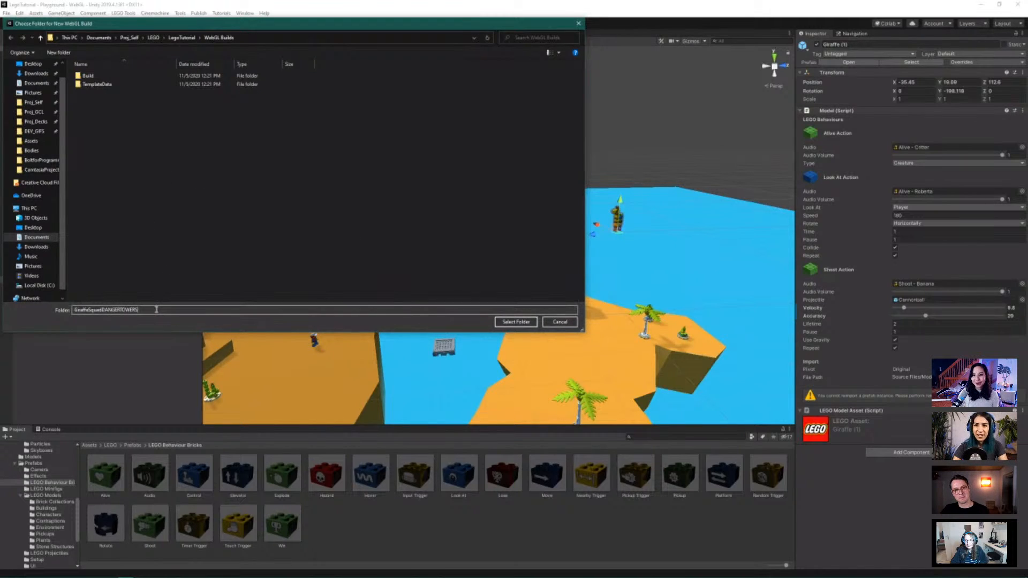
pyautogui.doubleClick(157, 309)
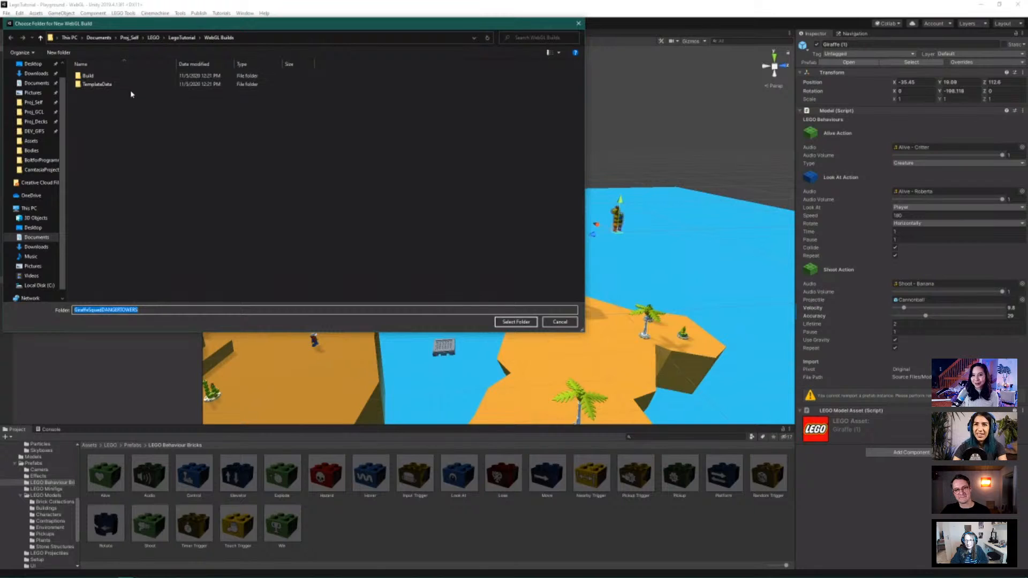
pyautogui.click(115, 76)
pyautogui.doubleClick(115, 76)
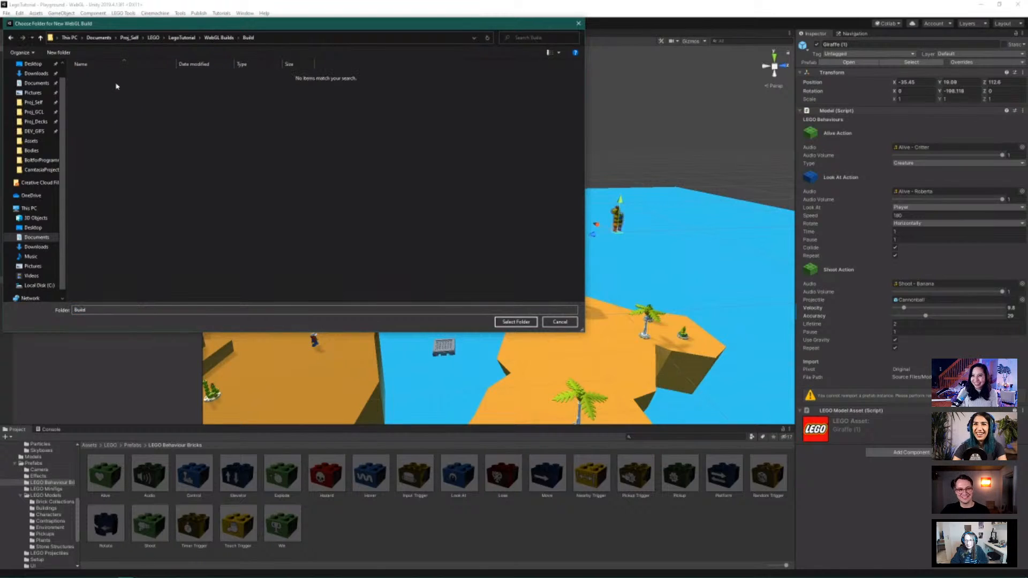
# Confirm Build as the destination so the WebGL project builds, then orbit and zoom around the rocks
pyautogui.click(526, 323)
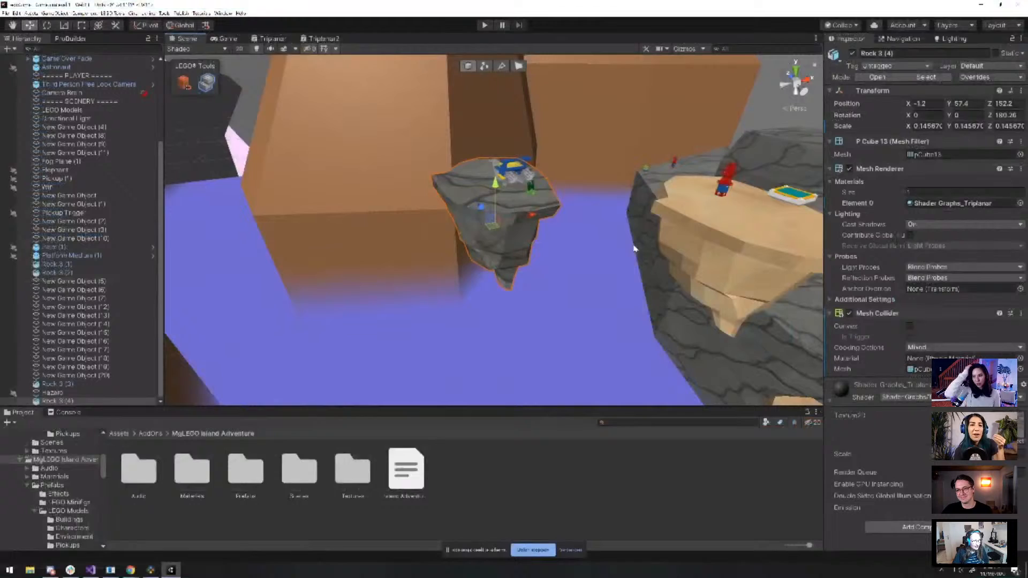
pyautogui.moveTo(629, 247); pyautogui.dragTo(807, 279, button='right')
pyautogui.scroll(-5, 614, 250)
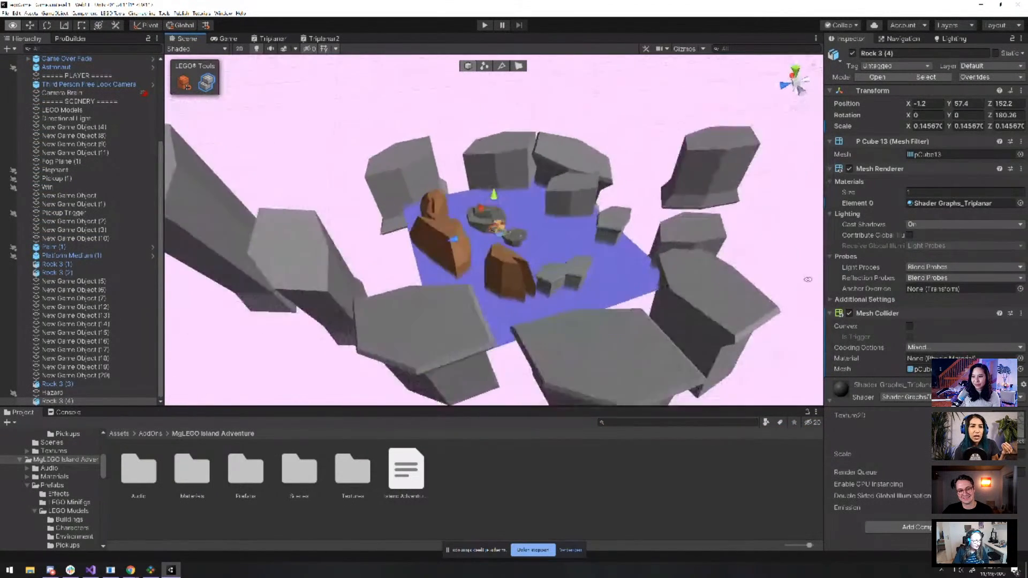
pyautogui.keyDown('alt'); pyautogui.moveTo(807, 279); pyautogui.dragTo(684, 271); pyautogui.keyUp('alt')
pyautogui.scroll(3, 684, 271)
pyautogui.click(680, 246)
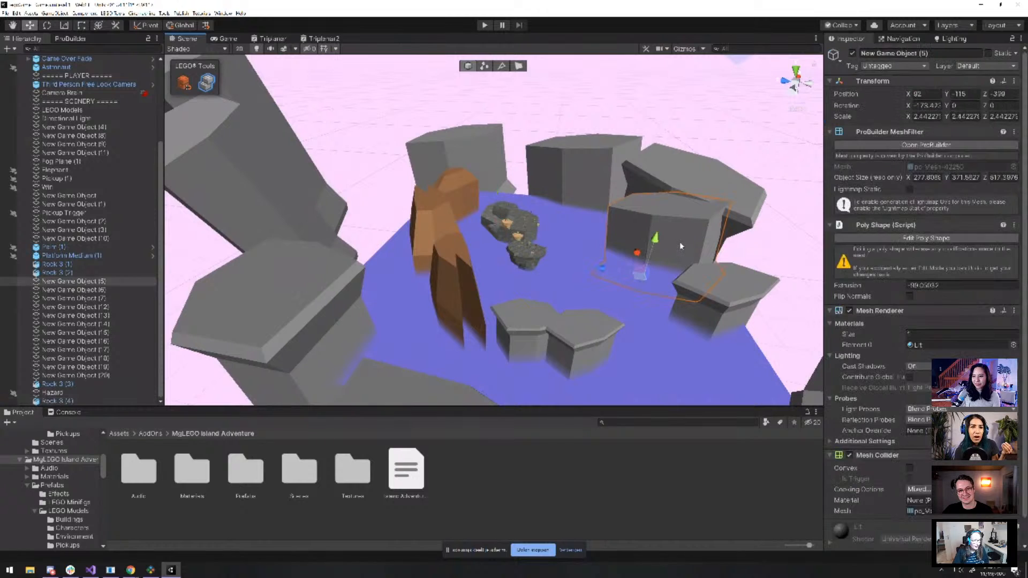
pyautogui.press('f')
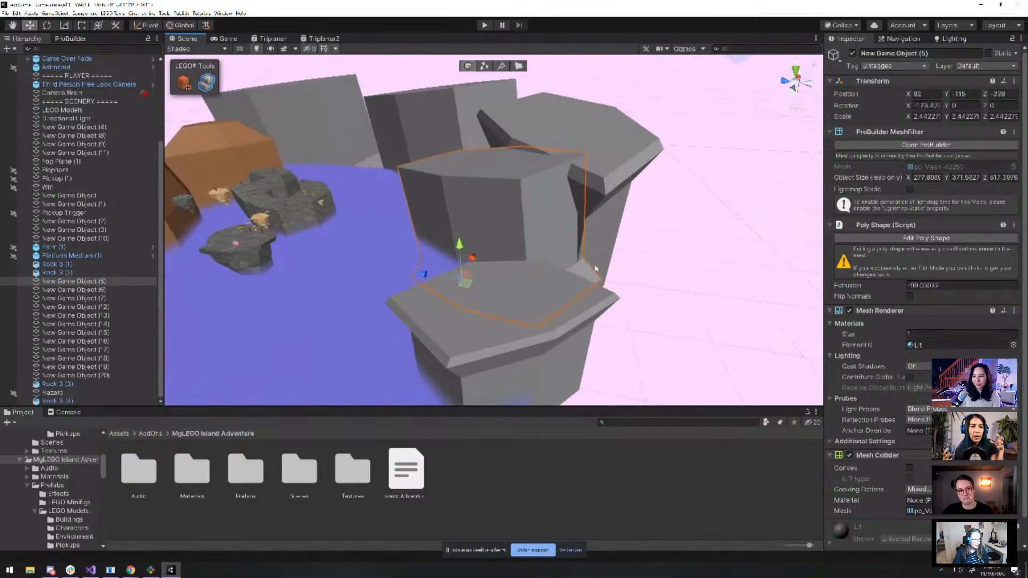
pyautogui.keyDown('alt'); pyautogui.moveTo(592, 272); pyautogui.dragTo(610, 302); pyautogui.keyUp('alt')
pyautogui.scroll(-5, 584, 285)
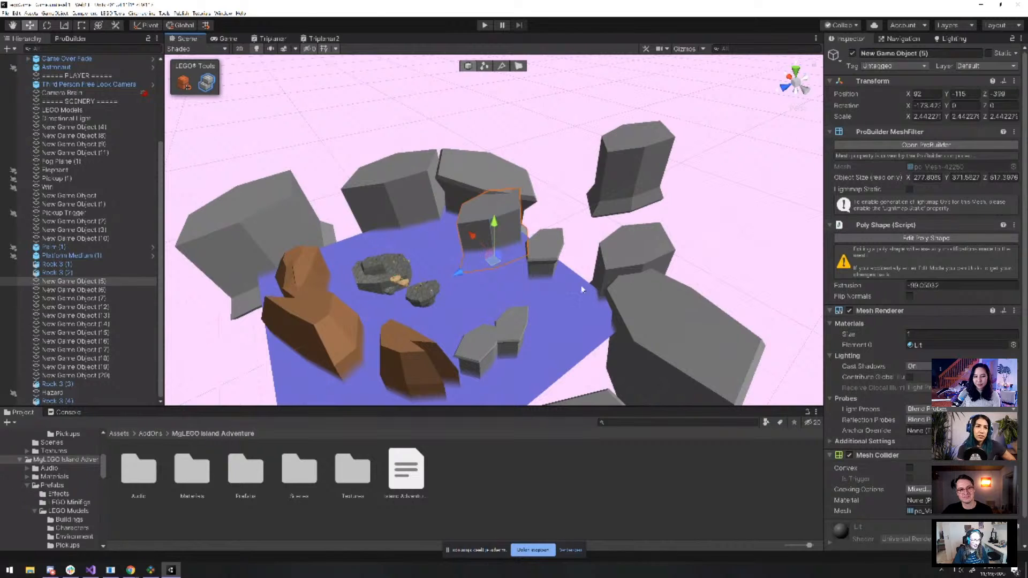
pyautogui.moveTo(462, 279); pyautogui.dragTo(530, 241, button='middle')
pyautogui.scroll(4, 533, 257)
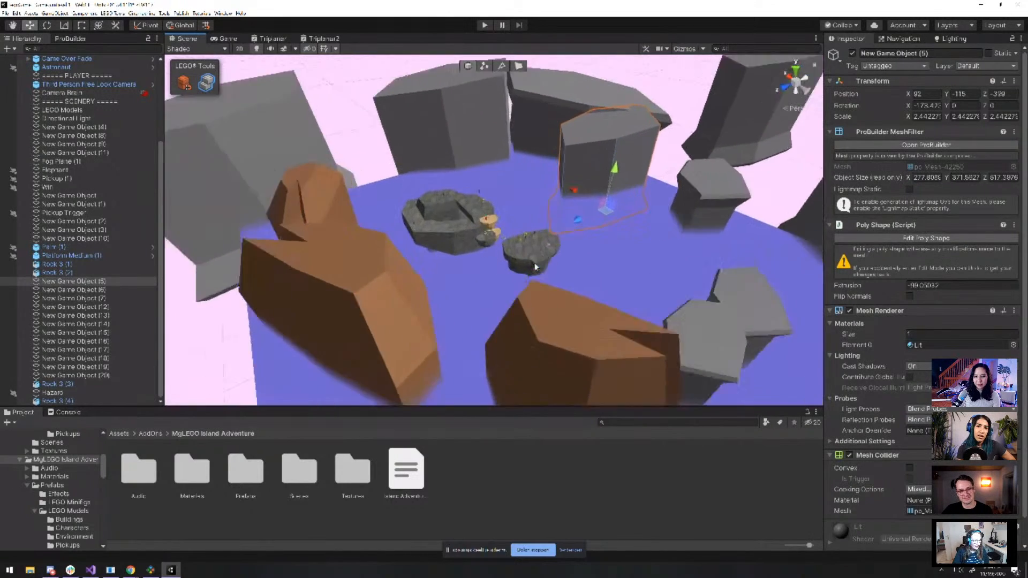
pyautogui.keyDown('alt'); pyautogui.moveTo(535, 264); pyautogui.dragTo(428, 268); pyautogui.keyUp('alt')
pyautogui.scroll(4, 428, 267)
pyautogui.scroll(-3, 493, 227)
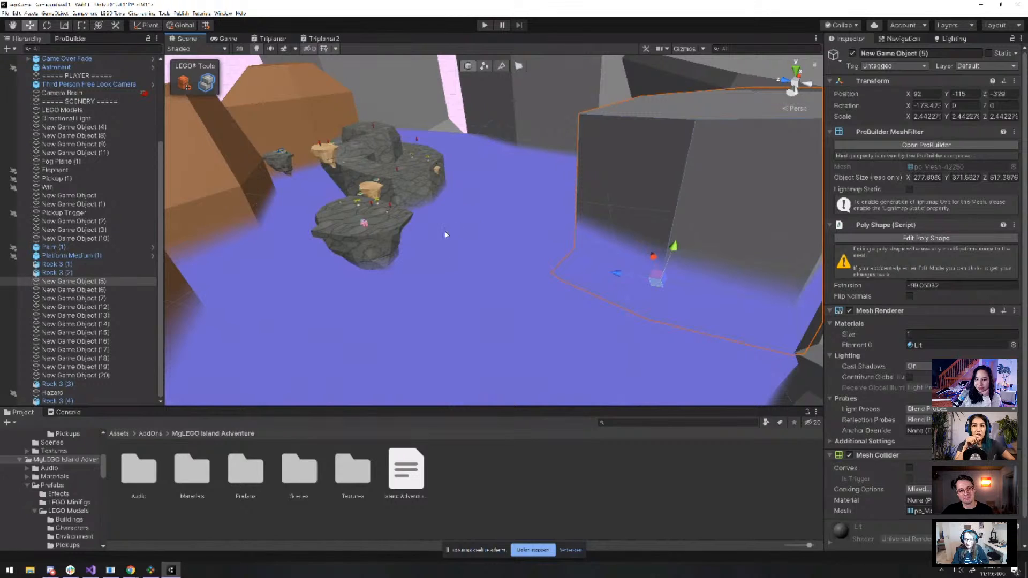
pyautogui.keyDown('alt'); pyautogui.moveTo(447, 231); pyautogui.dragTo(572, 213); pyautogui.keyUp('alt')
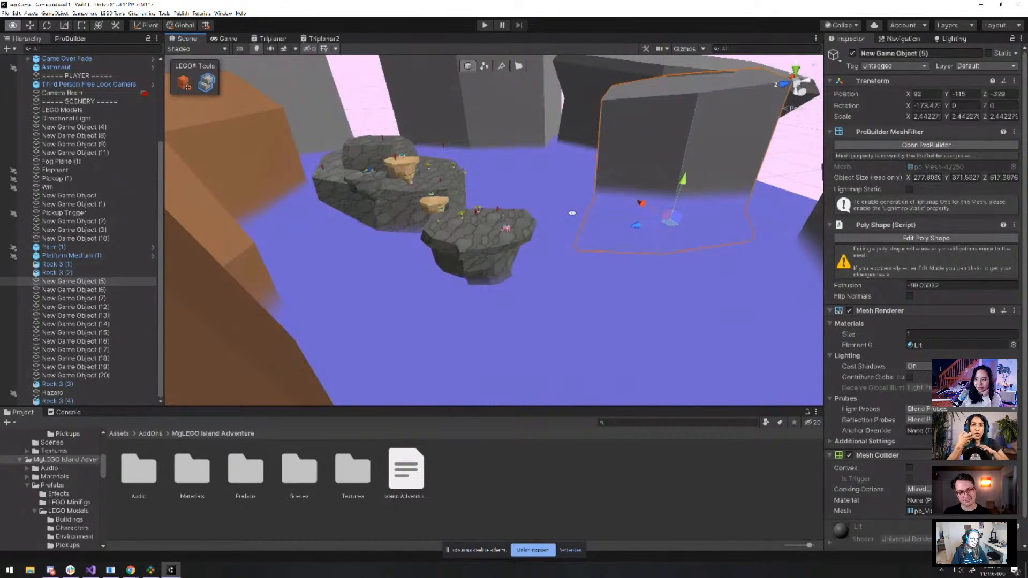
pyautogui.keyDown('alt'); pyautogui.moveTo(572, 213); pyautogui.dragTo(338, 266); pyautogui.keyUp('alt')
pyautogui.click(289, 224)
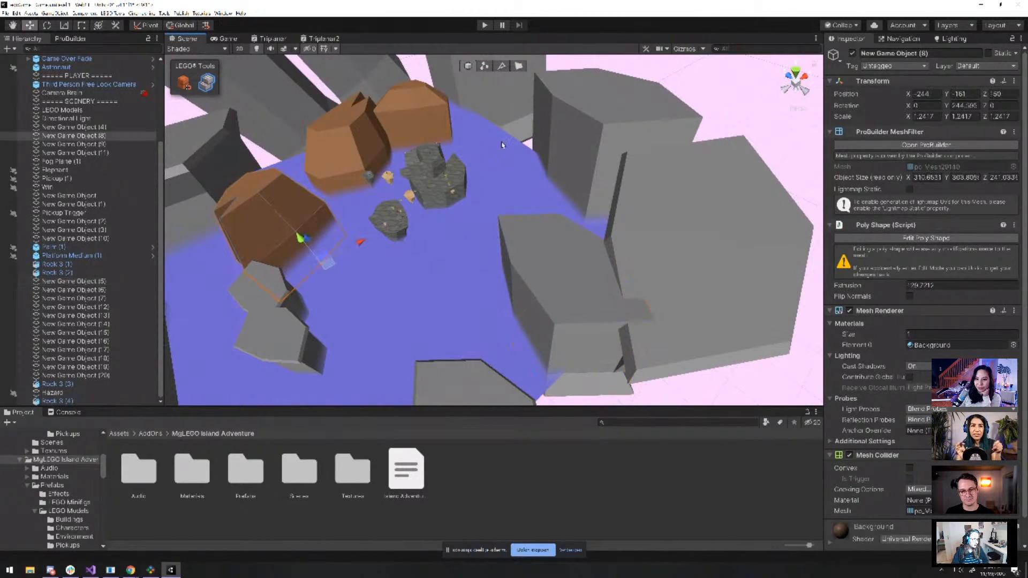
pyautogui.click(556, 144)
pyautogui.click(268, 242)
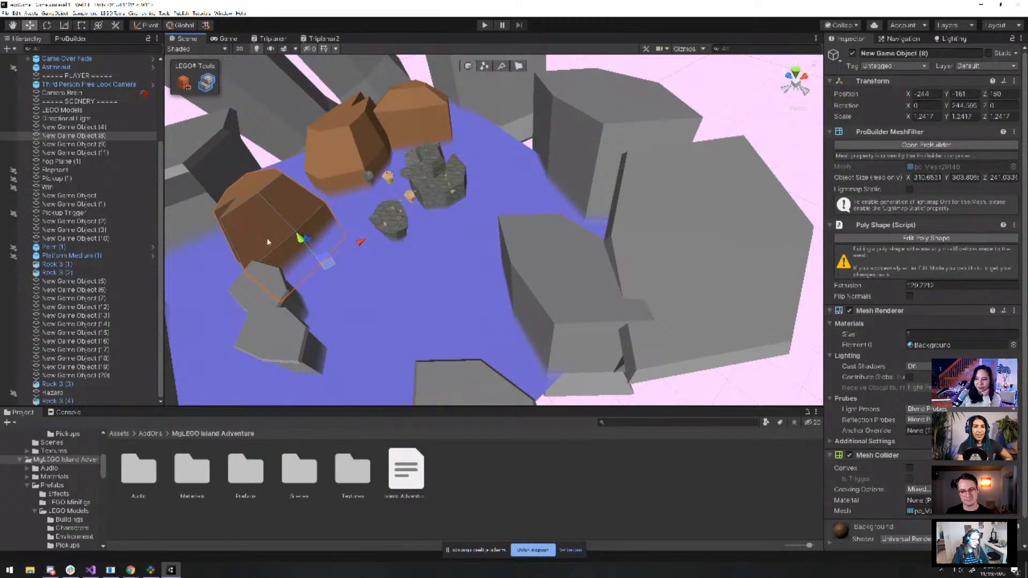
pyautogui.click(618, 179)
pyautogui.keyDown('alt'); pyautogui.moveTo(618, 178); pyautogui.dragTo(508, 100); pyautogui.keyUp('alt')
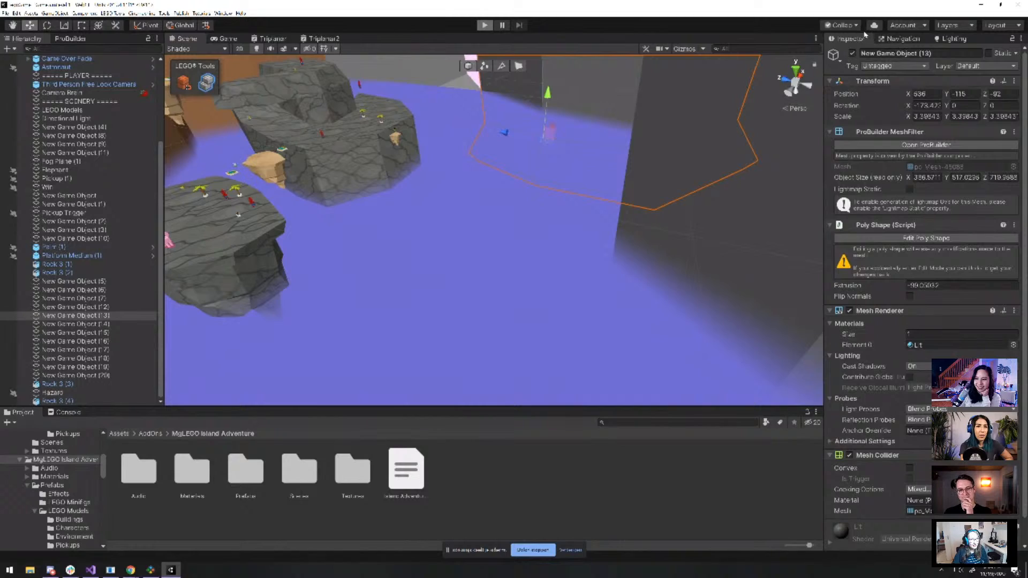
pyautogui.press('w')
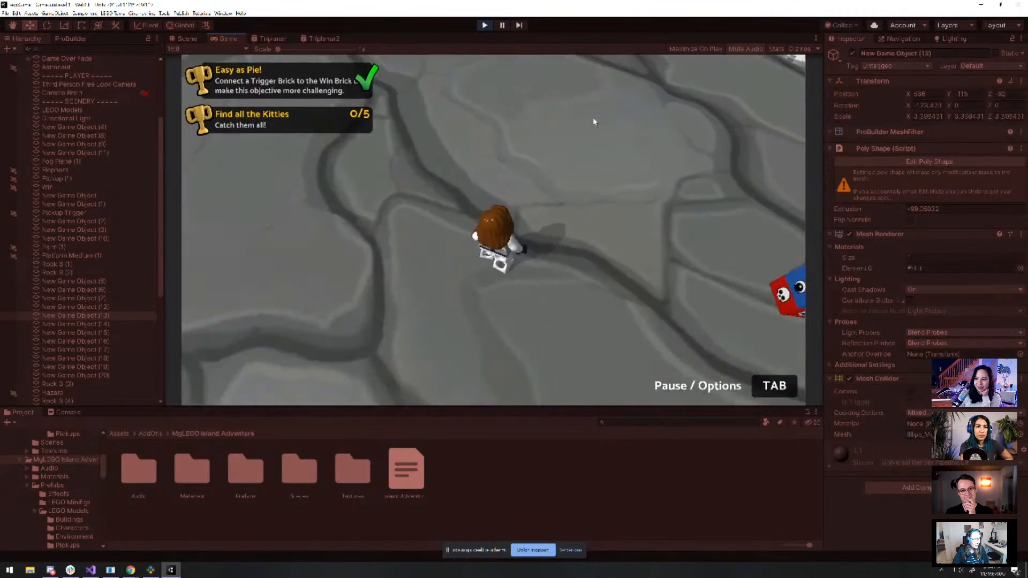
pyautogui.press('space')
pyautogui.press('w')
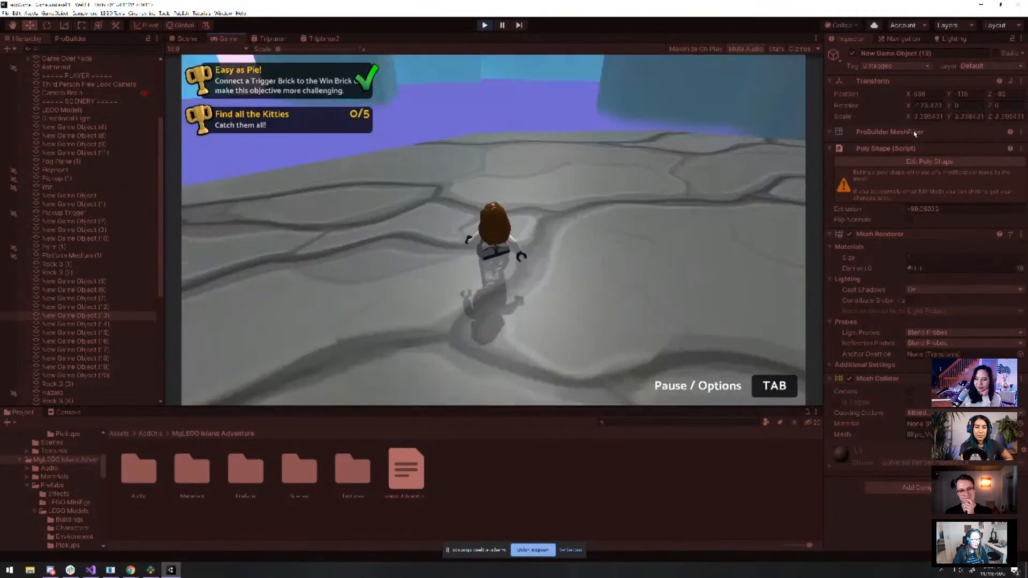
pyautogui.press('w')
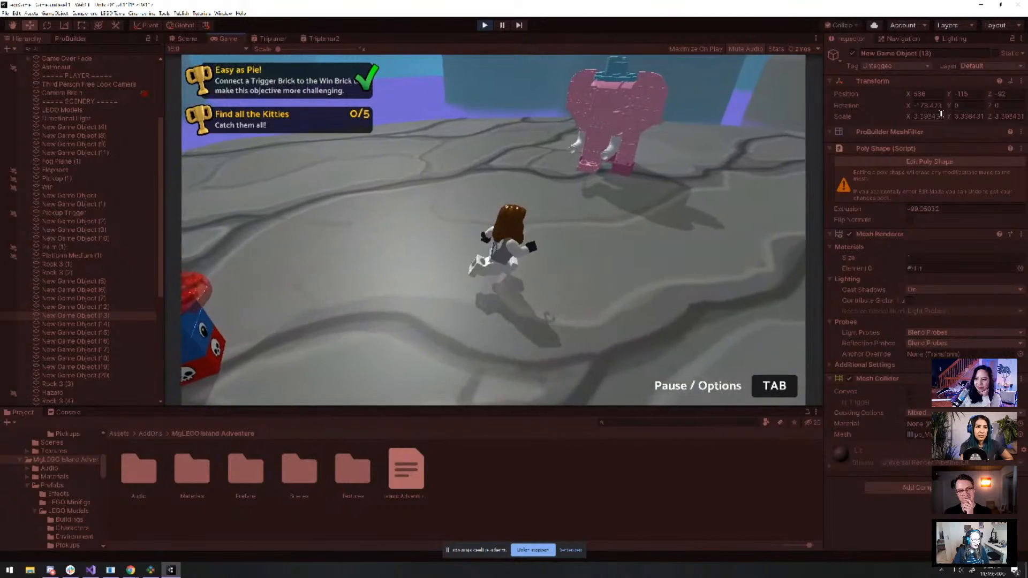
pyautogui.press('w')
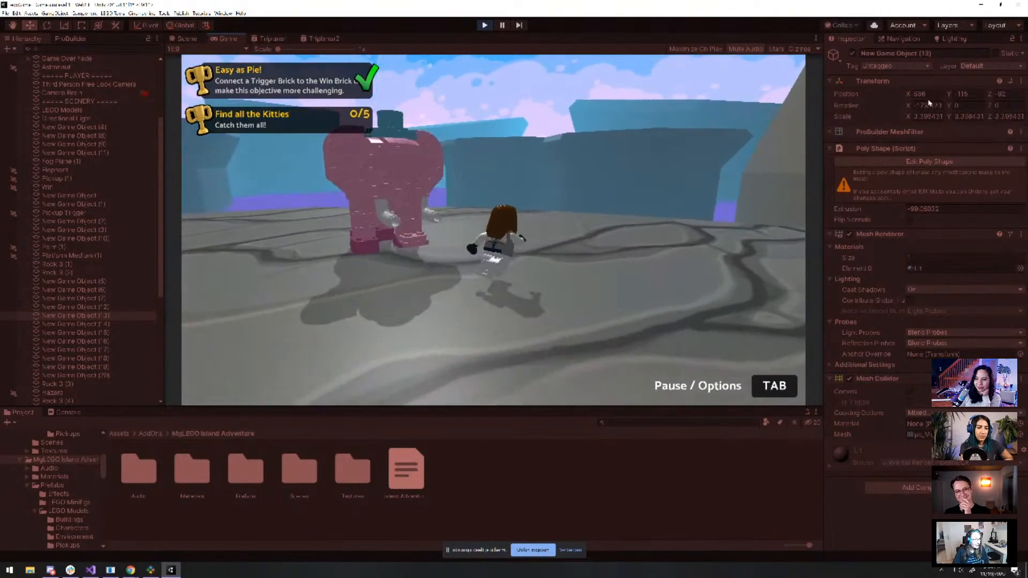
pyautogui.press('w')
pyautogui.press('s')
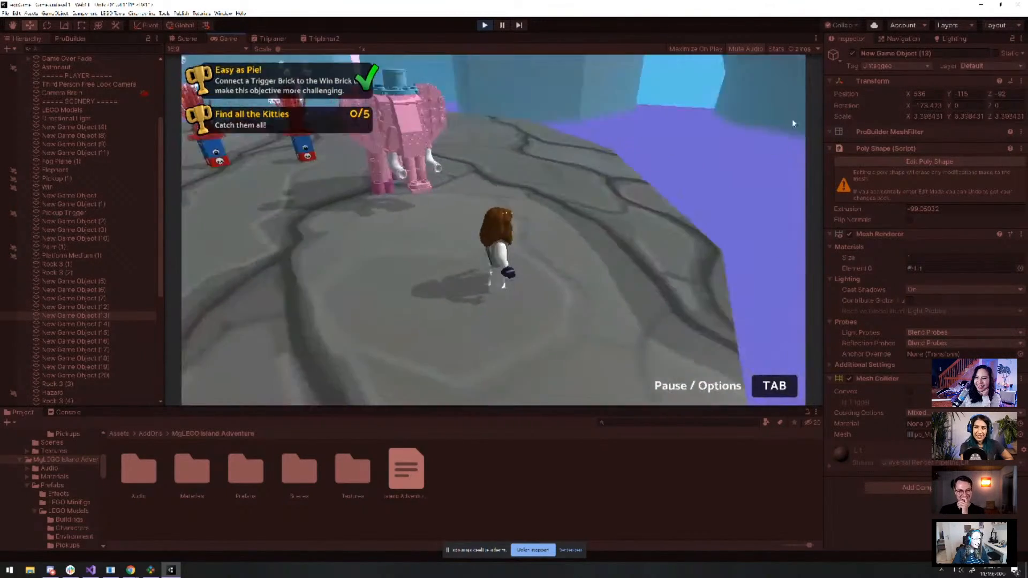
pyautogui.press('w')
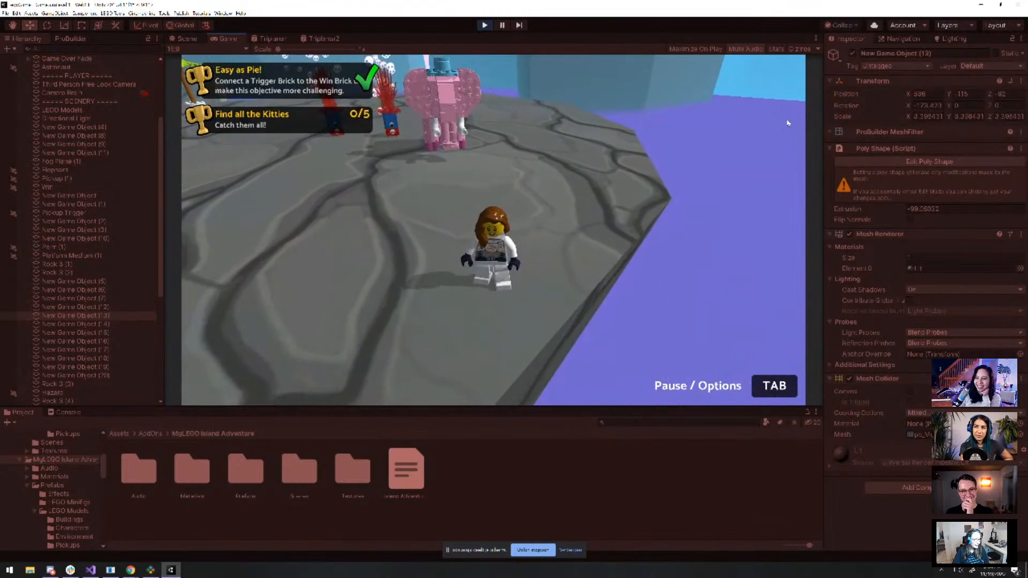
pyautogui.press('w')
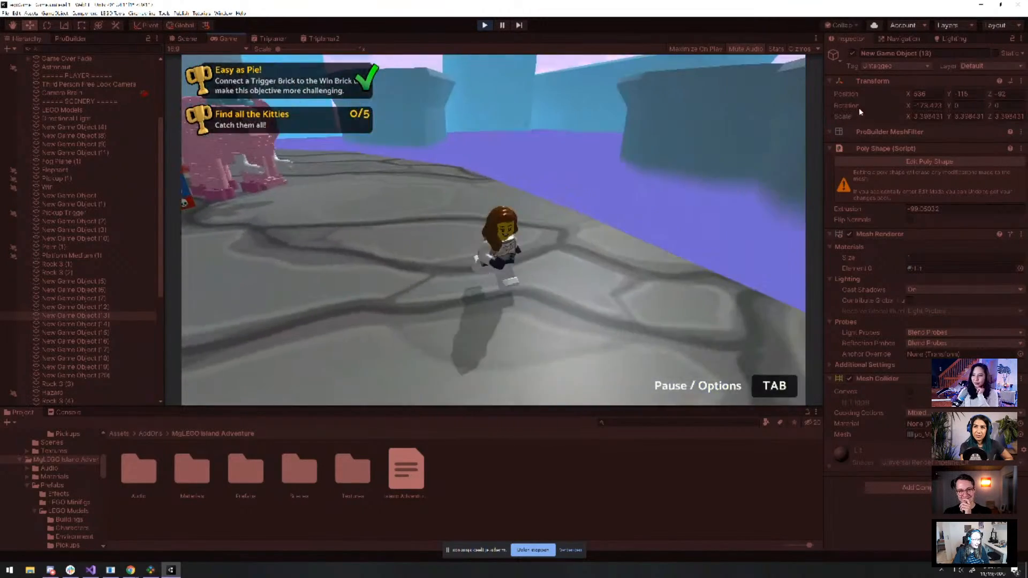
pyautogui.press('w')
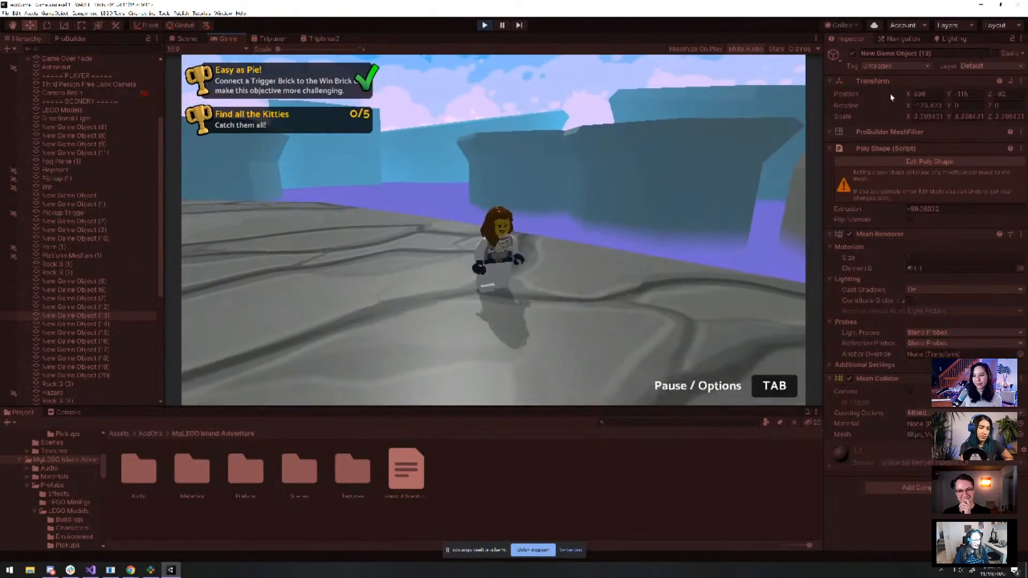
pyautogui.press('w')
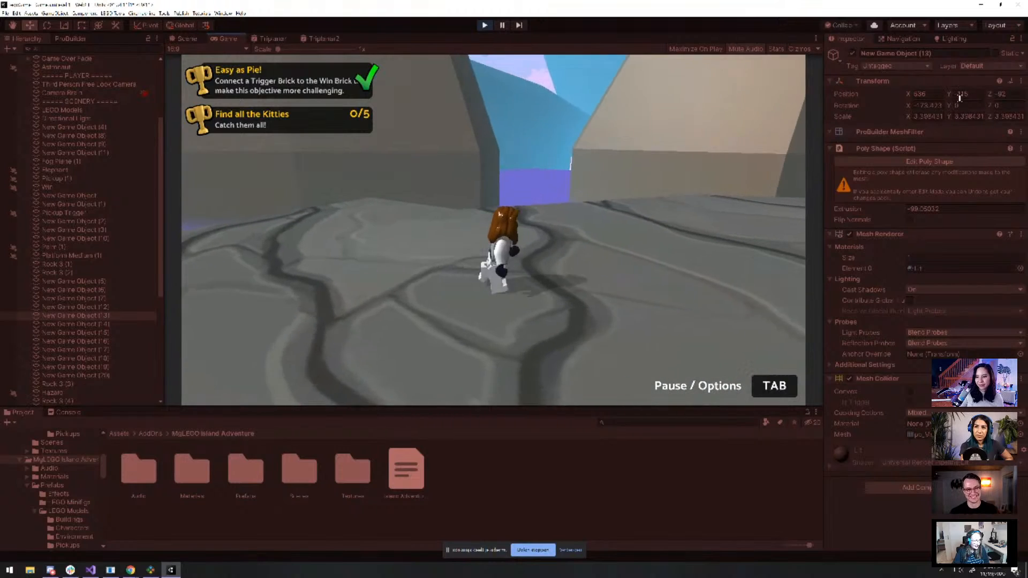
pyautogui.press('w')
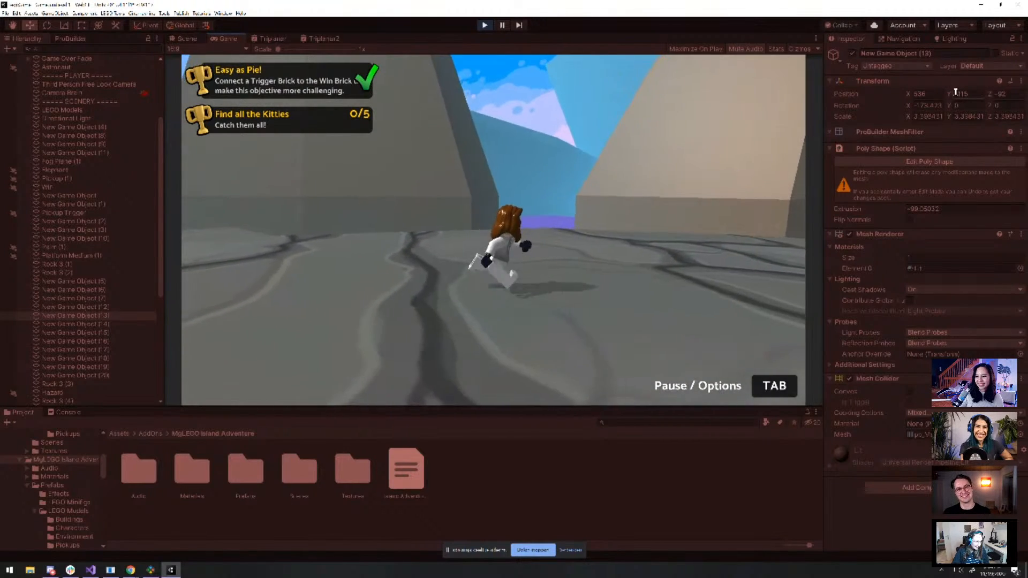
pyautogui.press('s')
pyautogui.press('space')
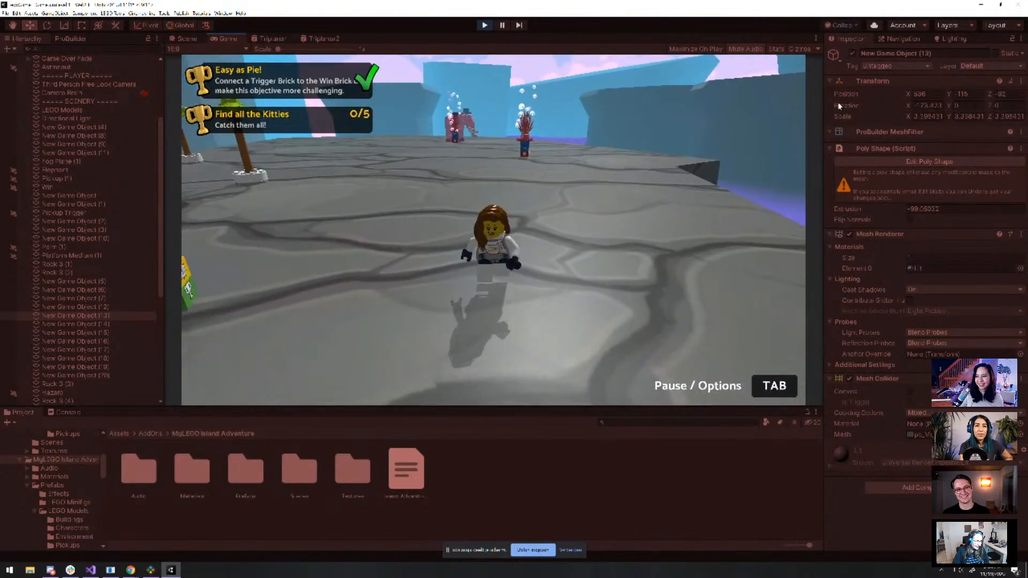
pyautogui.press('d')
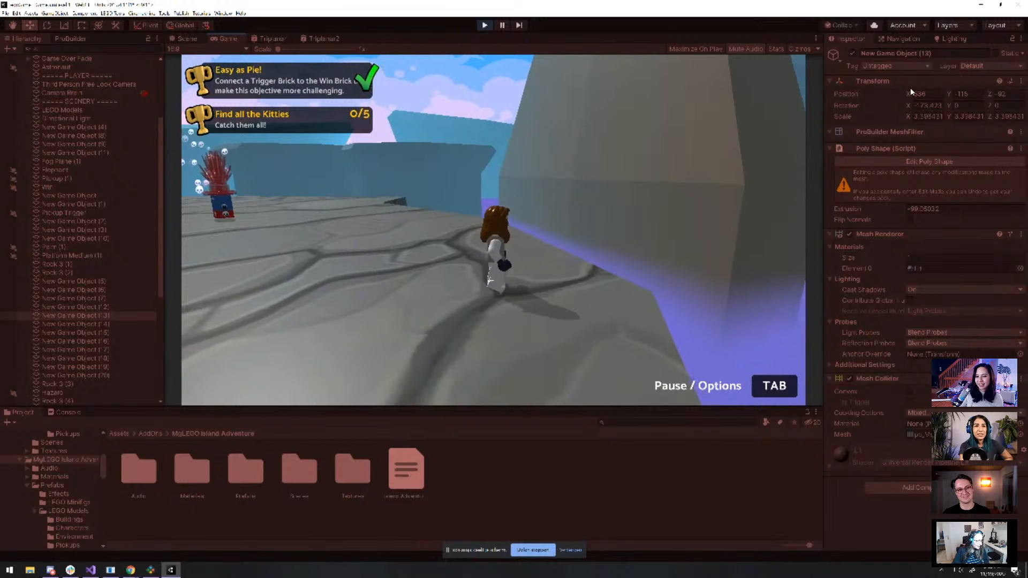
pyautogui.press('w')
pyautogui.press('w')
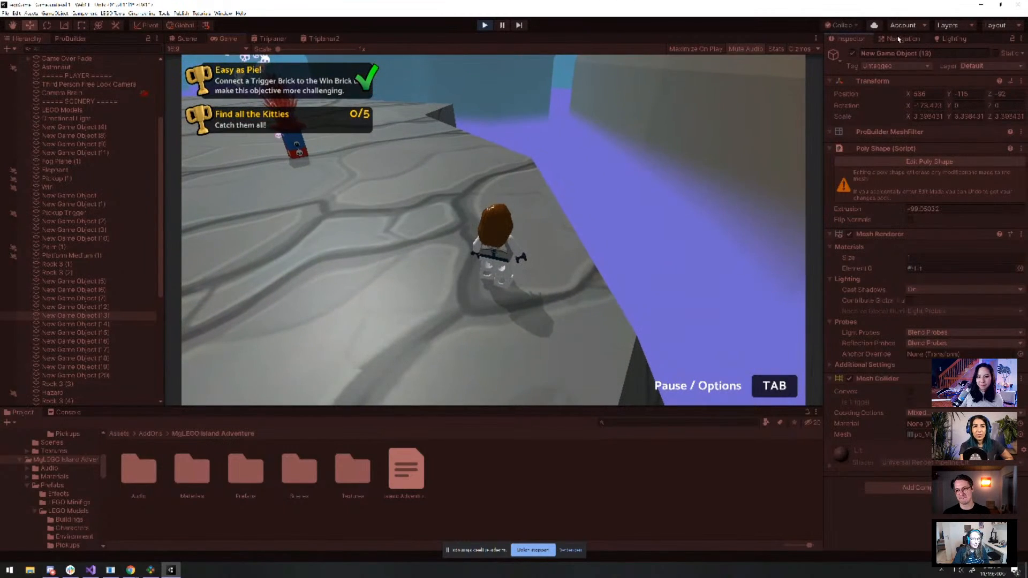
# Bring up the Lighting settings and run the minifig left and back across the stone
pyautogui.click(950, 40)
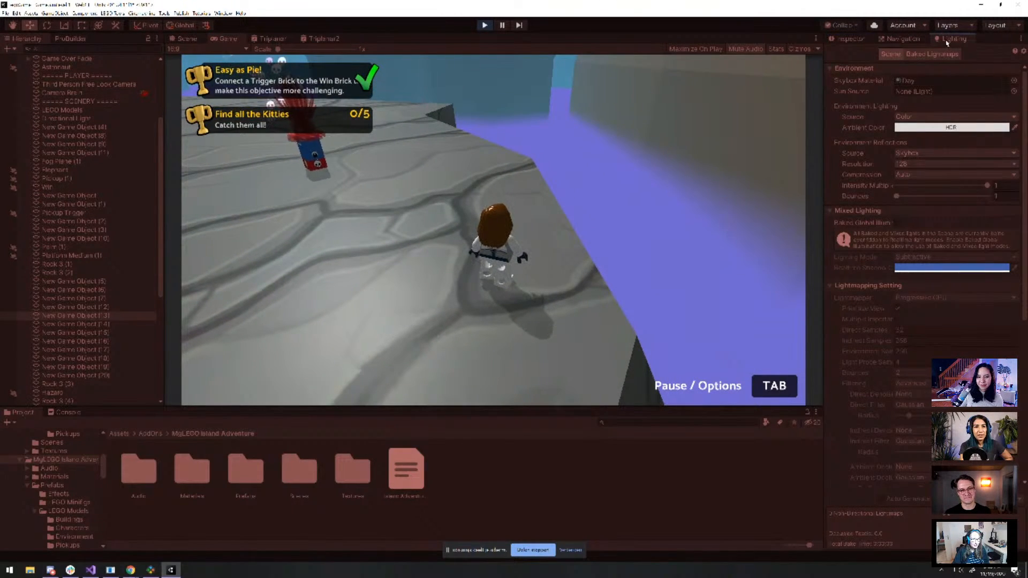
pyautogui.scroll(-10, 926, 320)
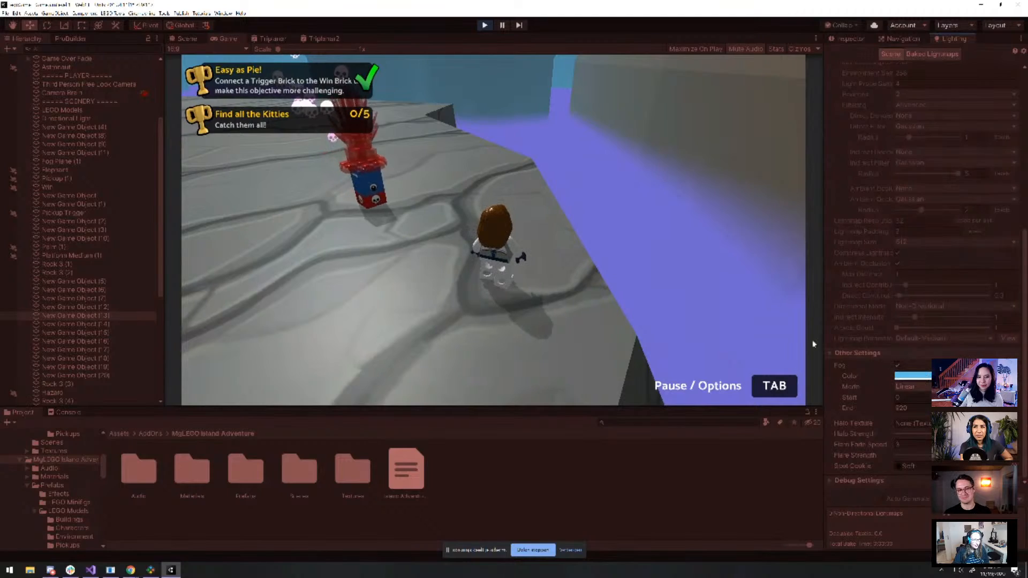
pyautogui.click(617, 312)
pyautogui.press('s')
pyautogui.press('a')
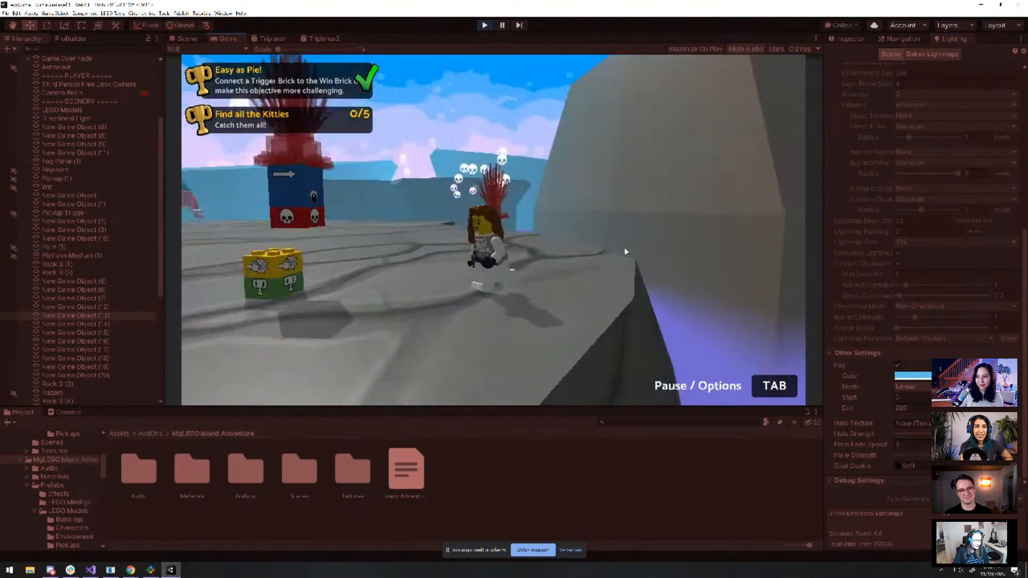
pyautogui.press('a')
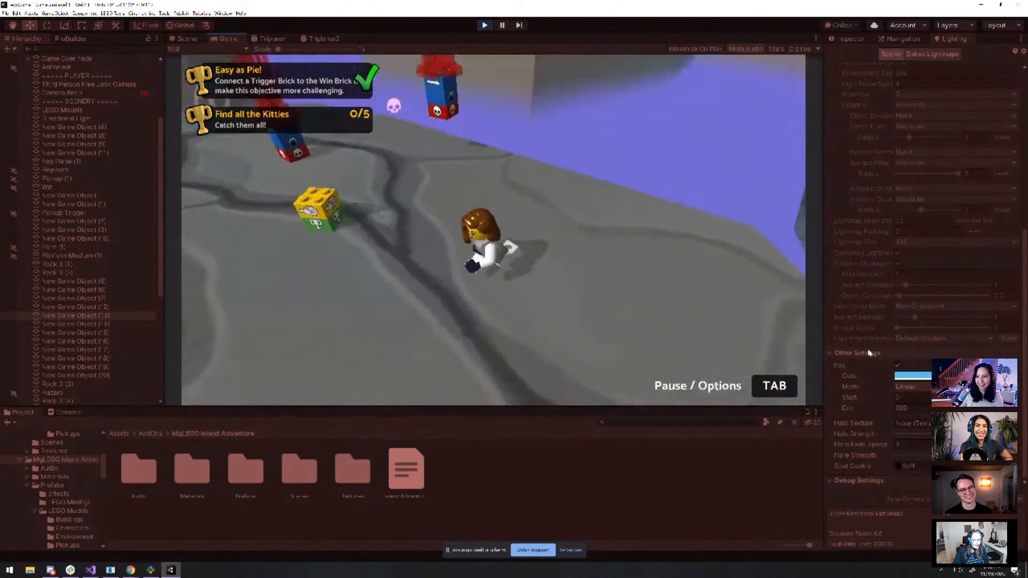
pyautogui.press('s')
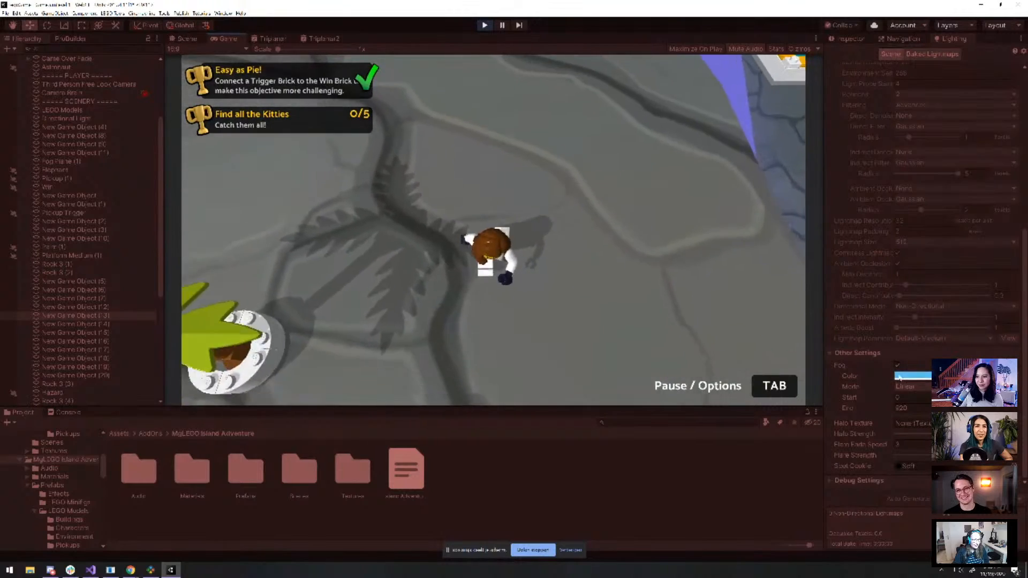
pyautogui.press('s')
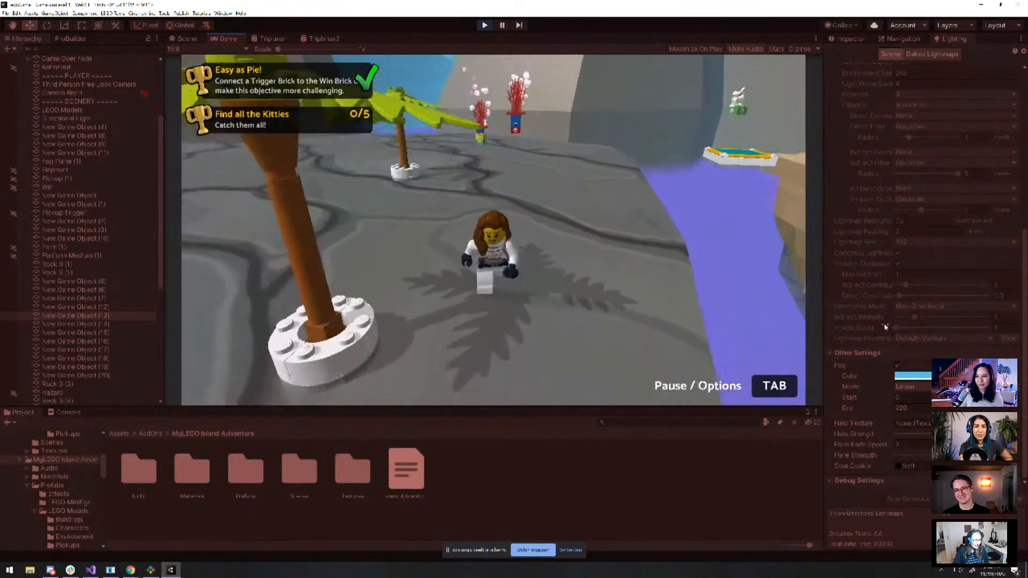
pyautogui.press('a')
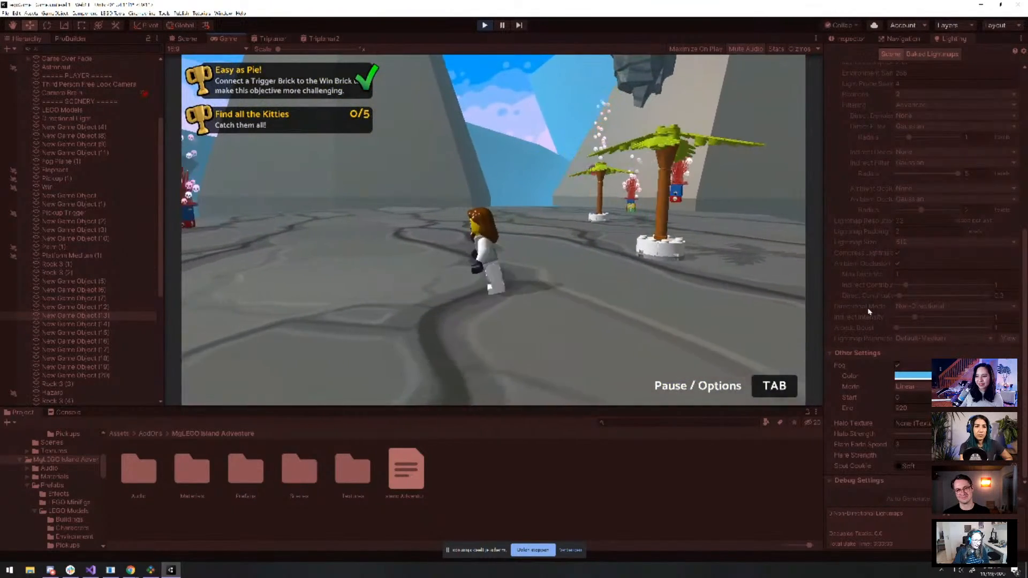
# Change the fog colour to green and run the minifig forward toward the green hills
pyautogui.click(912, 375)
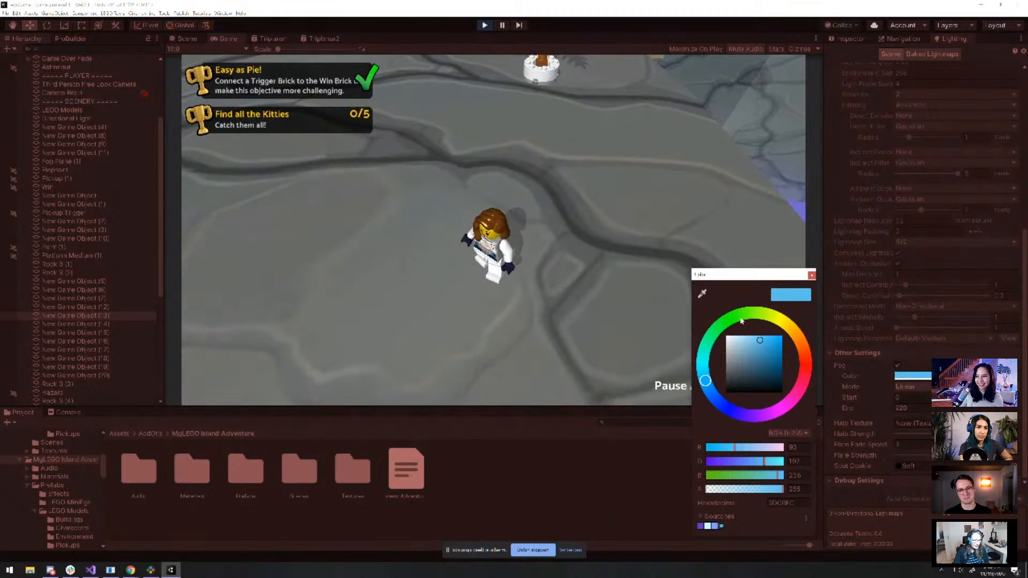
pyautogui.click(740, 320)
pyautogui.click(655, 303)
pyautogui.press('w')
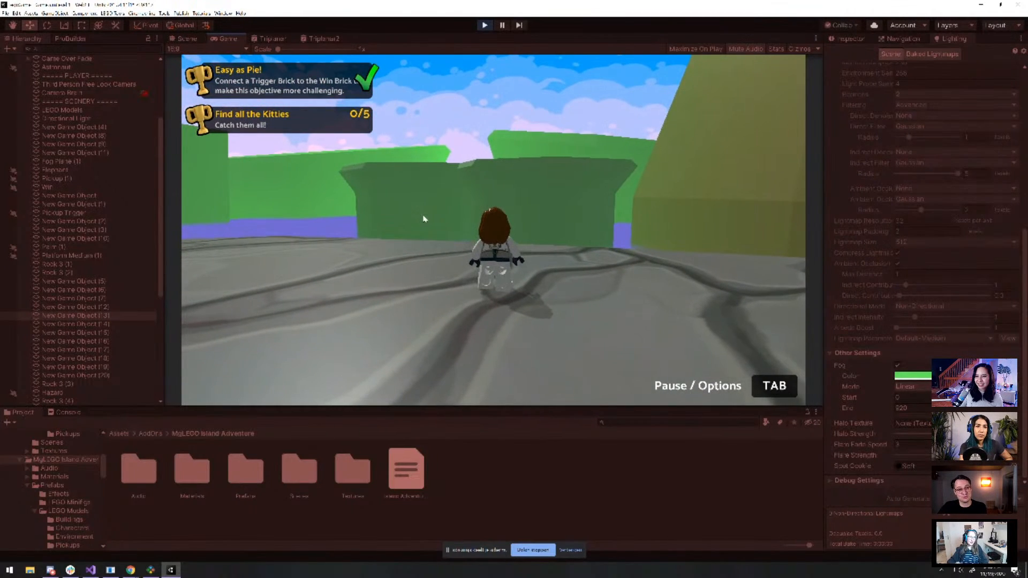
pyautogui.press('w')
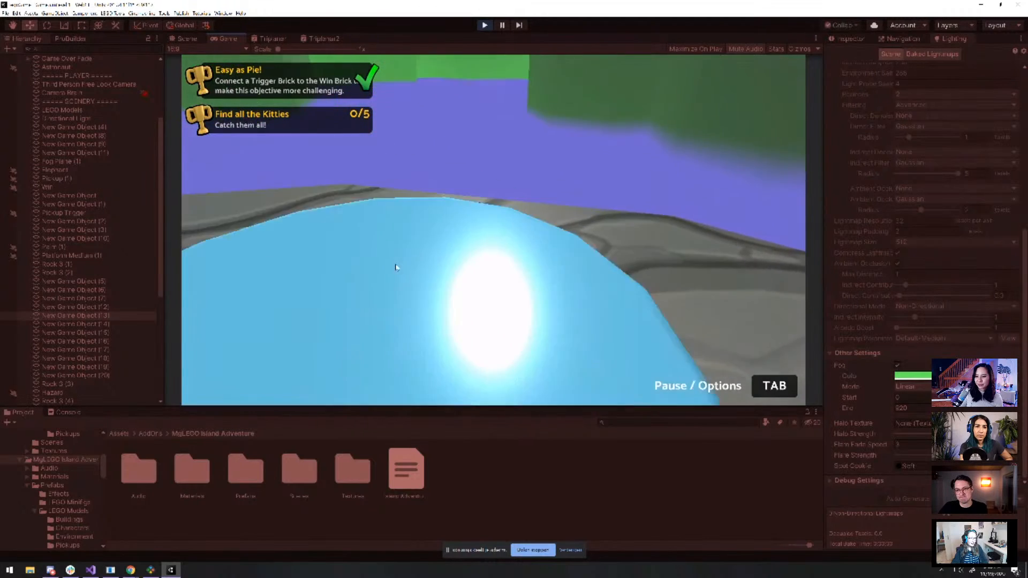
pyautogui.press('w')
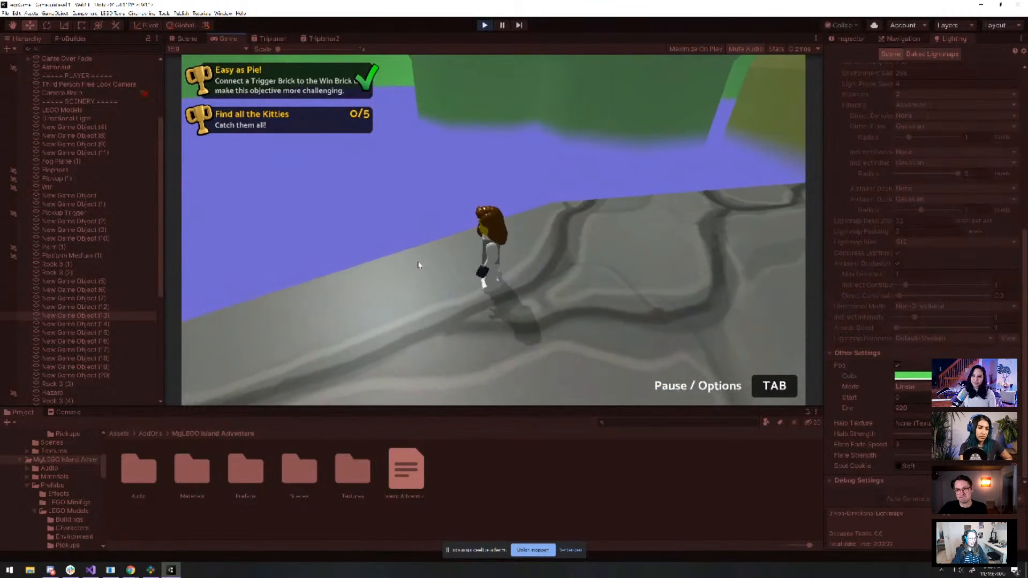
pyautogui.press('w')
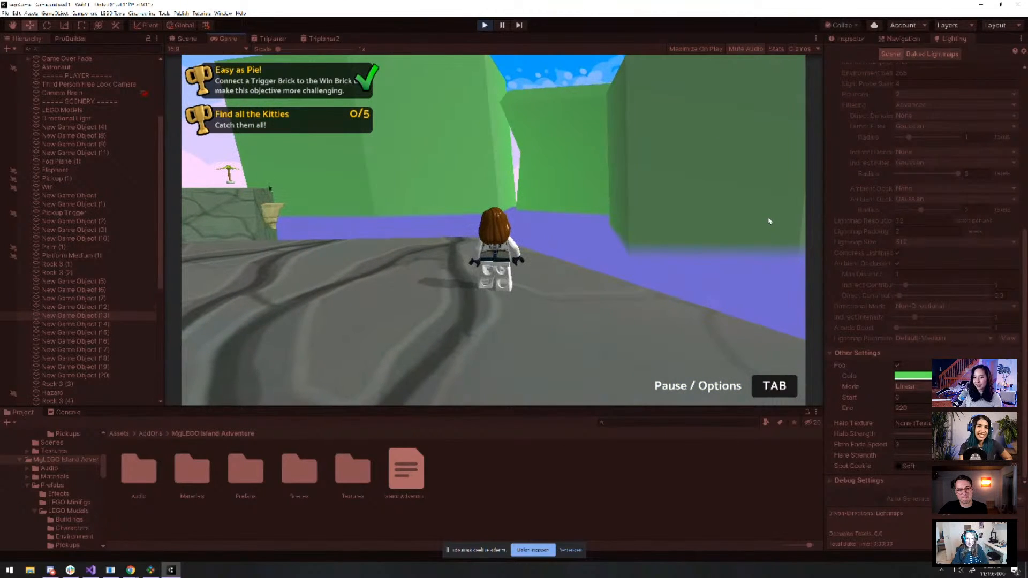
pyautogui.press('w')
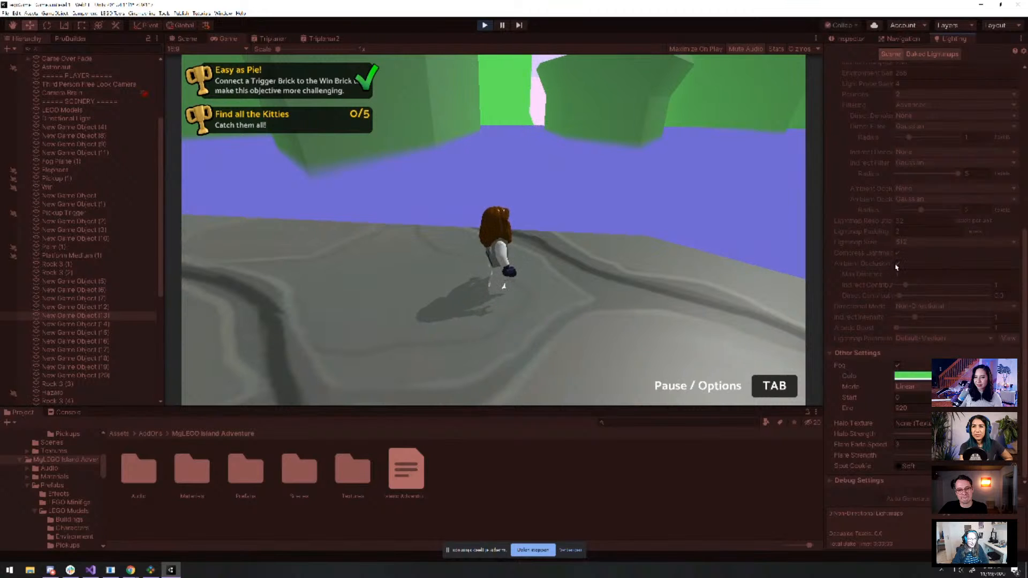
pyautogui.scroll(10, 920, 106)
# Lighten the Environment Lighting ambient colour to a pale grey in the HDR picker
pyautogui.click(638, 196)
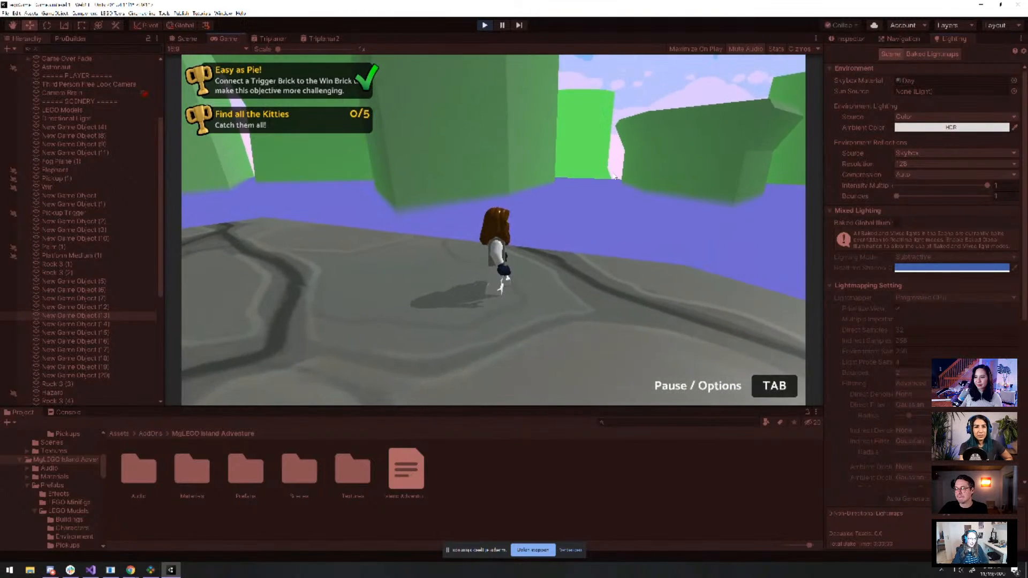
pyautogui.press('w')
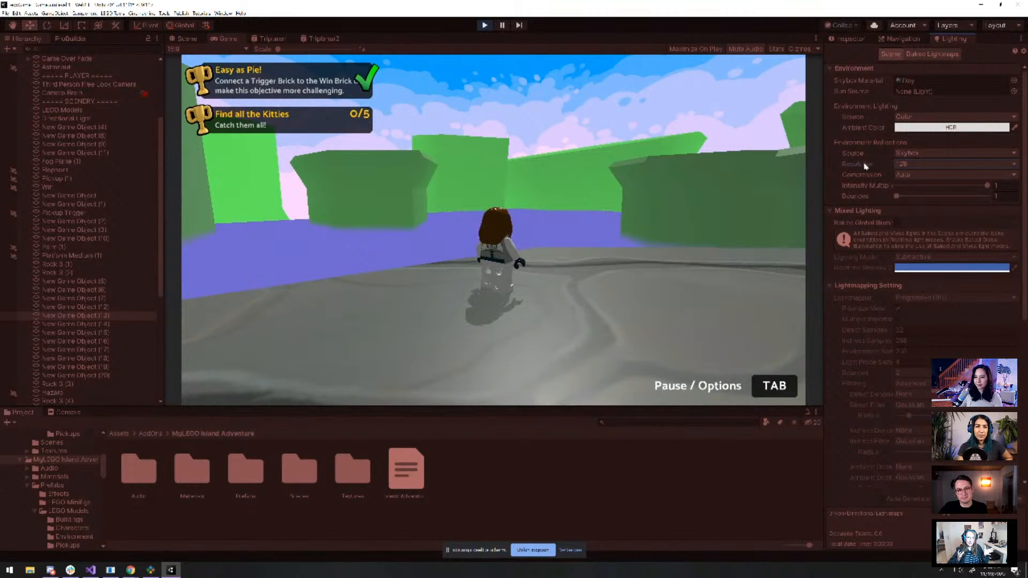
pyautogui.click(927, 129)
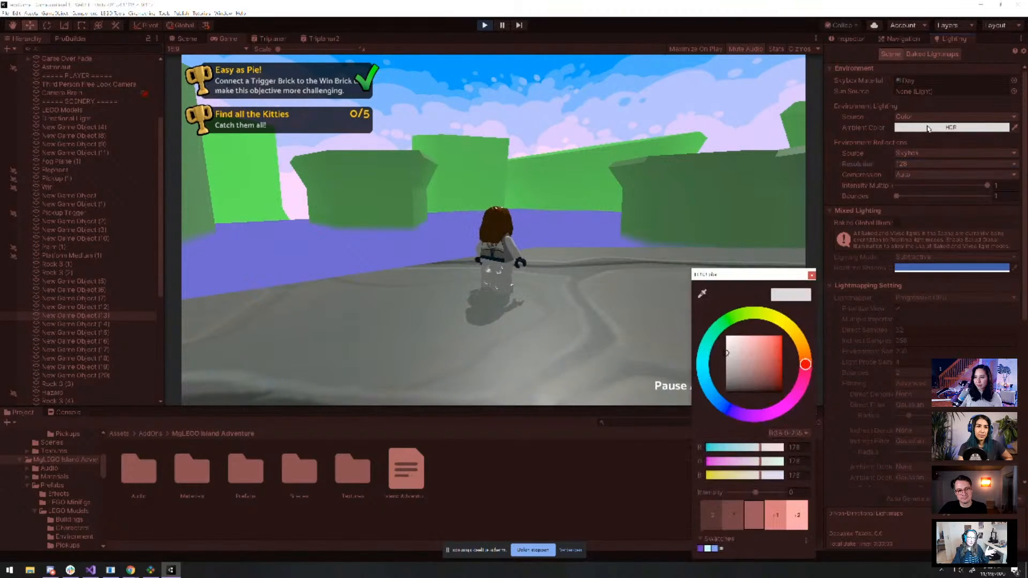
pyautogui.moveTo(752, 351)
pyautogui.mouseDown()
pyautogui.moveTo(774, 350)
pyautogui.moveTo(765, 375)
pyautogui.moveTo(716, 348)
pyautogui.moveTo(722, 328)
pyautogui.moveTo(666, 311)
pyautogui.mouseUp()
pyautogui.click(666, 311)
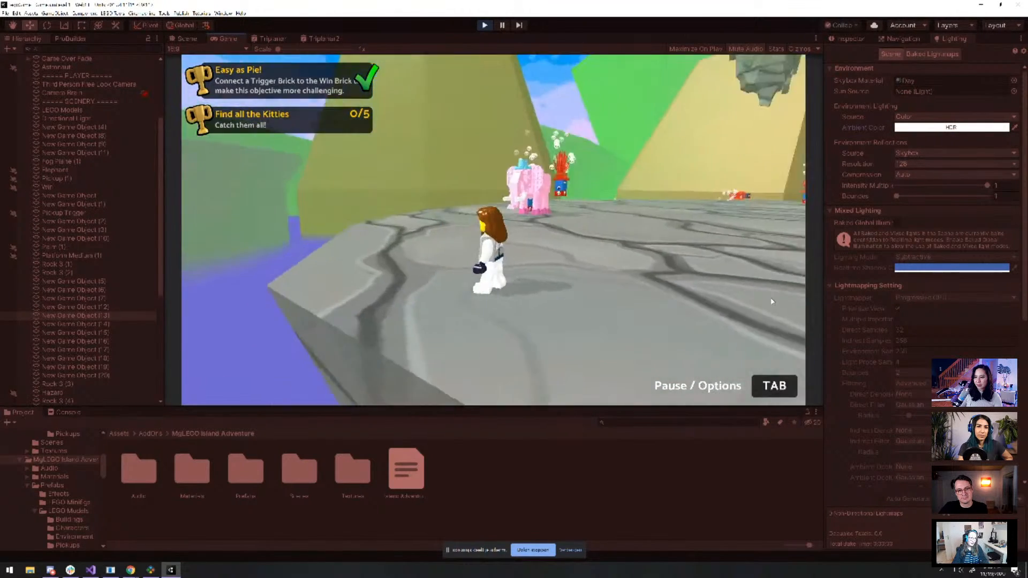
# Run the minifig forward across the rock toward the palm trees and green cliffs
pyautogui.press('w')
pyautogui.press('w')
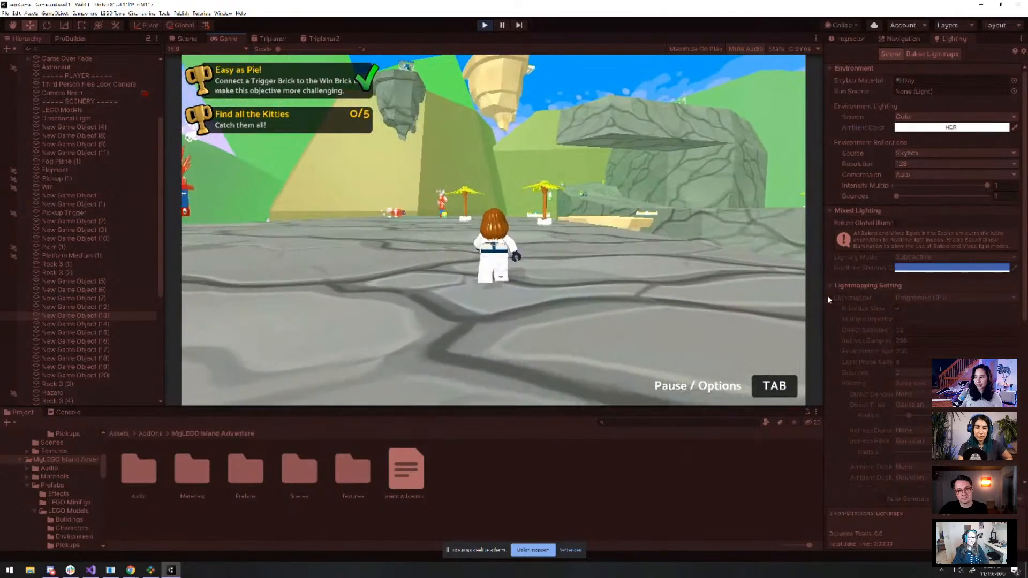
pyautogui.press('w')
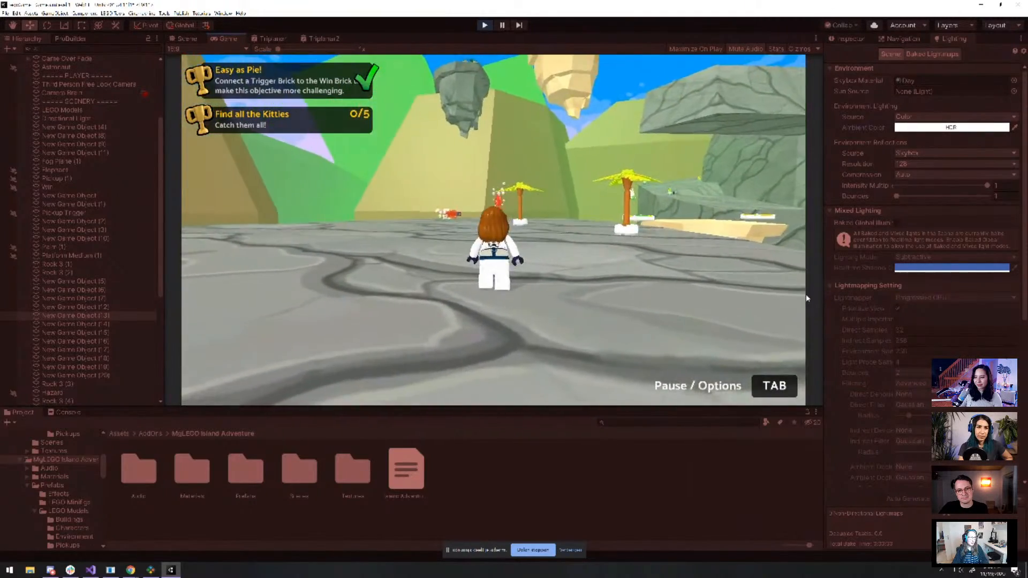
pyautogui.press('w')
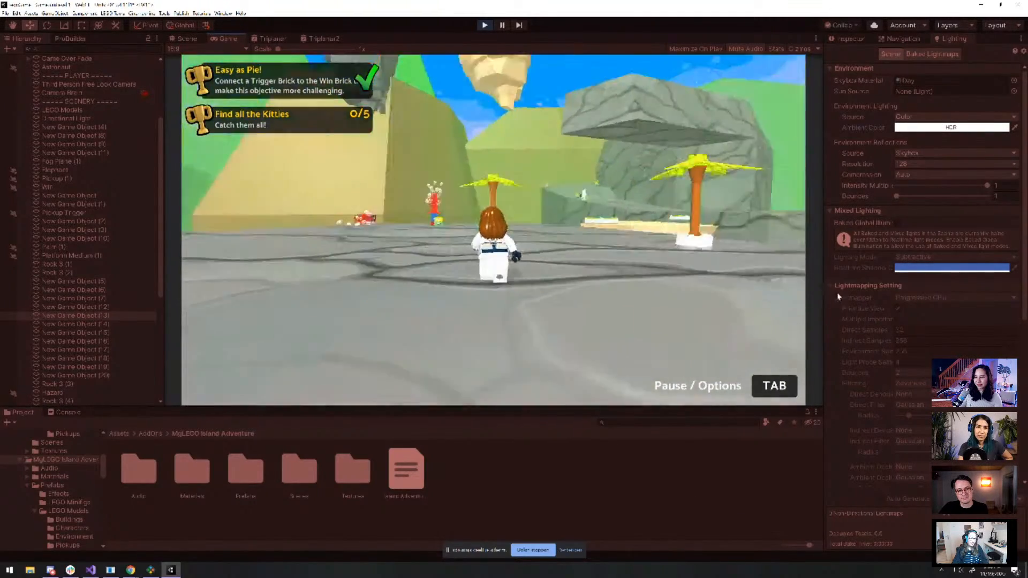
pyautogui.press('w')
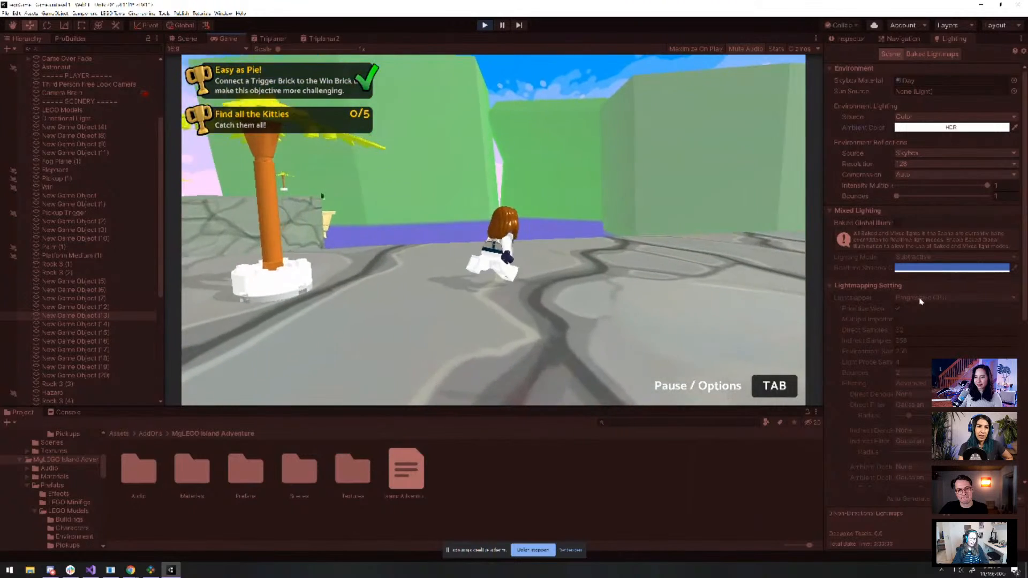